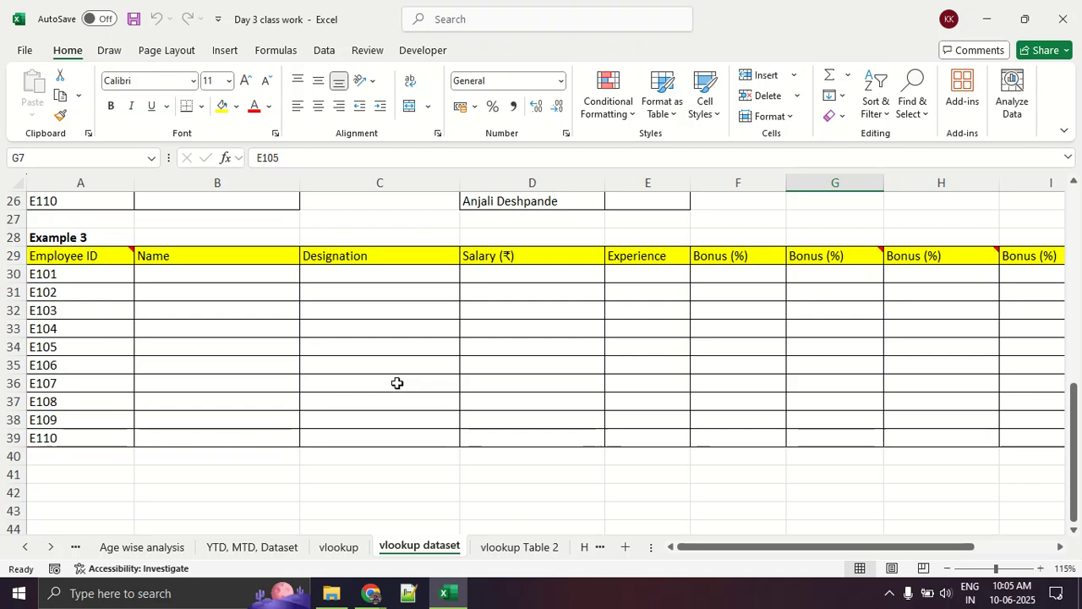
{"action": "scroll", "coordinate": [395, 384], "scroll_direction": "up", "scroll_amount": 8}
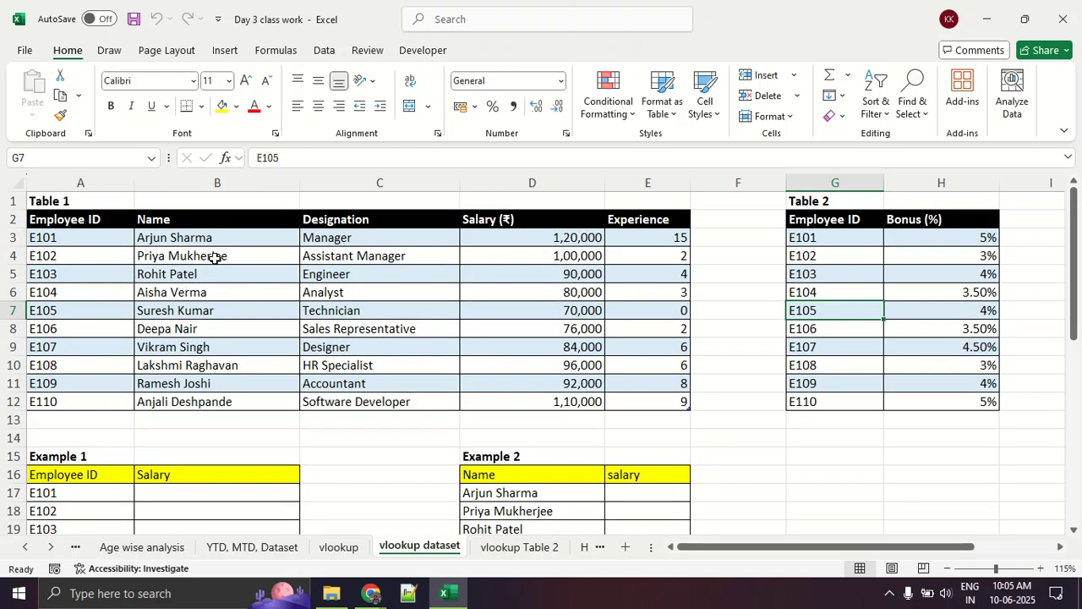
{"action": "left_click_drag", "start_coordinate": [419, 238], "coordinate": [421, 385]}
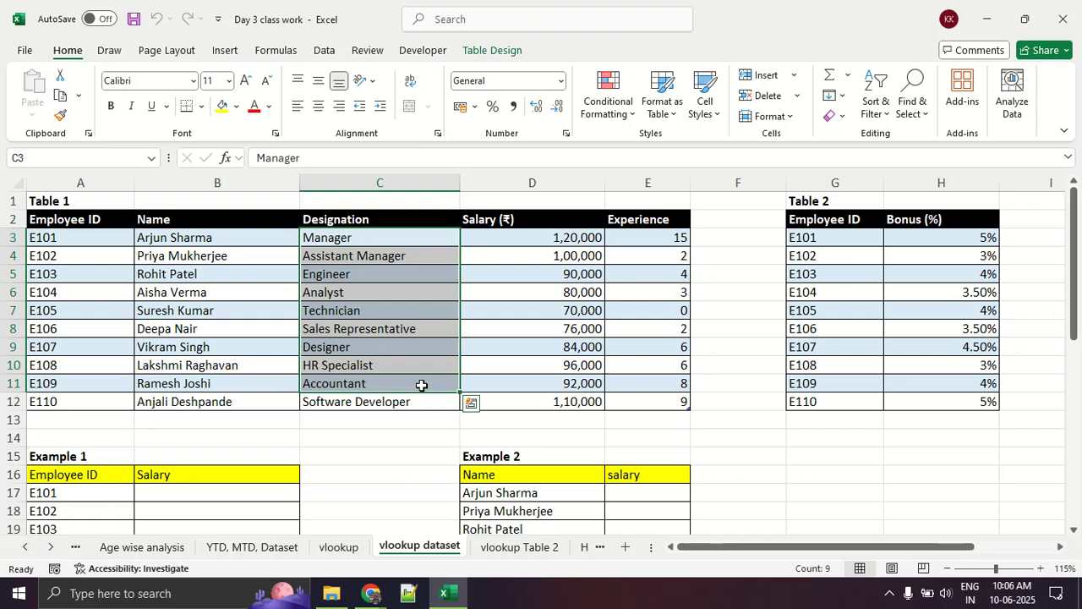
{"action": "key", "text": "alt+Tab"}
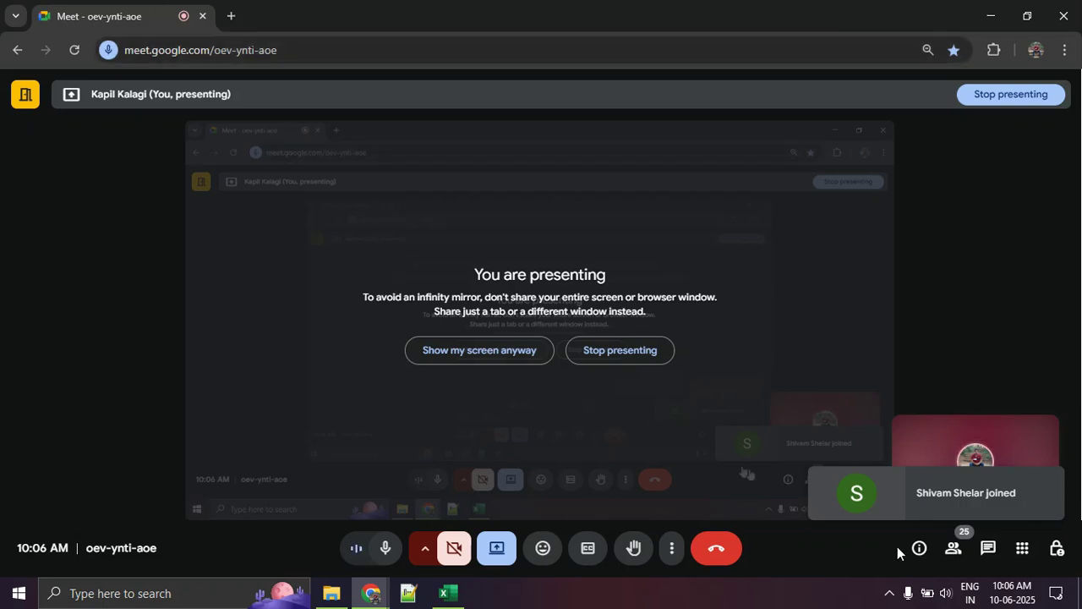
{"action": "left_click", "coordinate": [953, 564]}
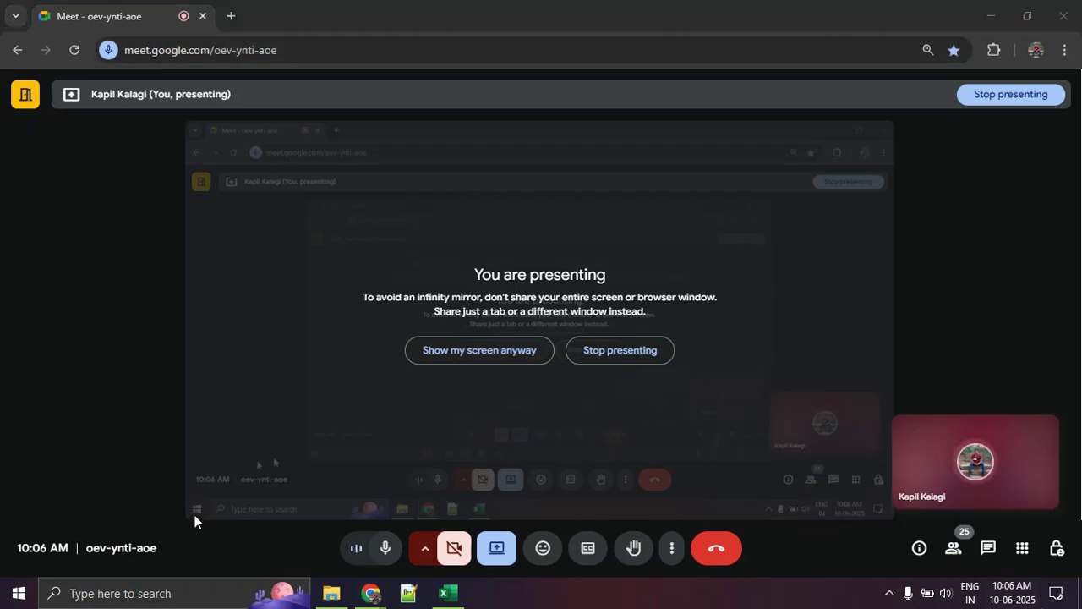
{"action": "left_click", "coordinate": [448, 593]}
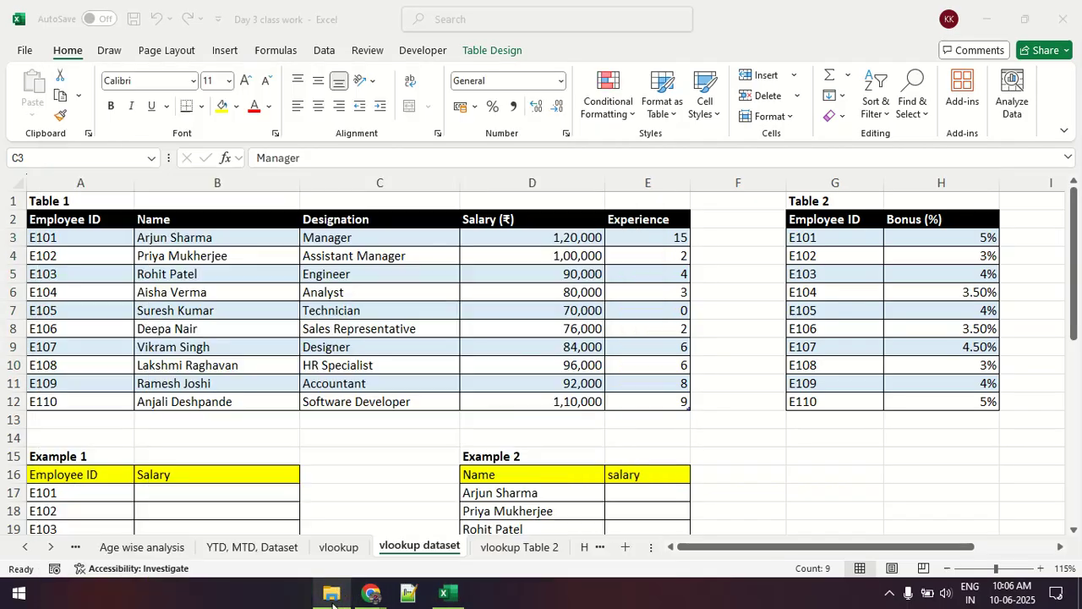
Switch to File Explorer, launch ZoomIt from the Excel Class folder and return to the Day 3 class work workbook.
{"action": "left_click", "coordinate": [332, 598]}
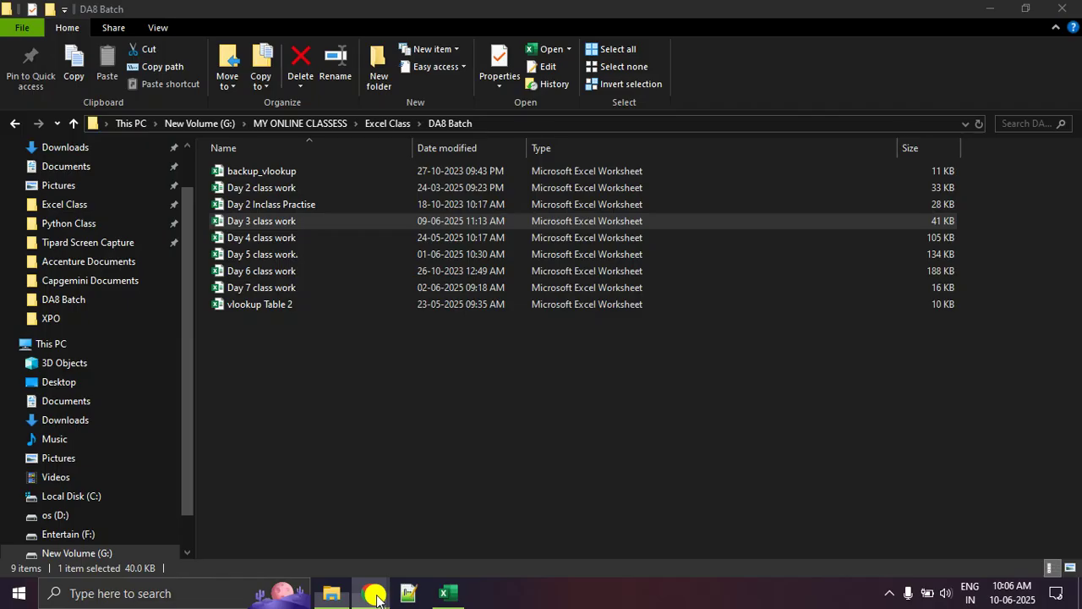
{"action": "left_click", "coordinate": [316, 389]}
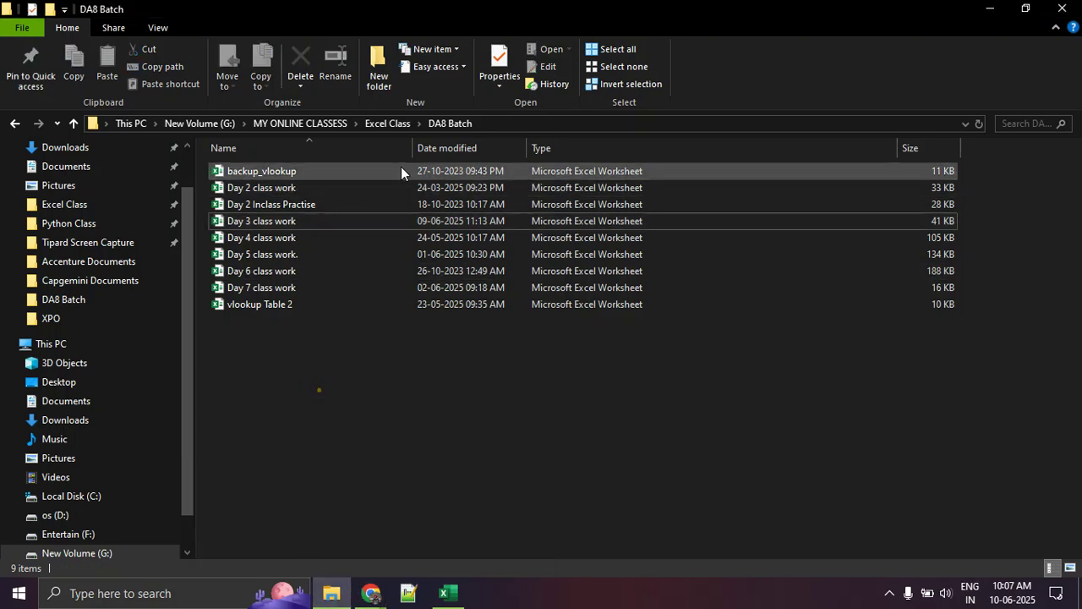
{"action": "left_click", "coordinate": [387, 123]}
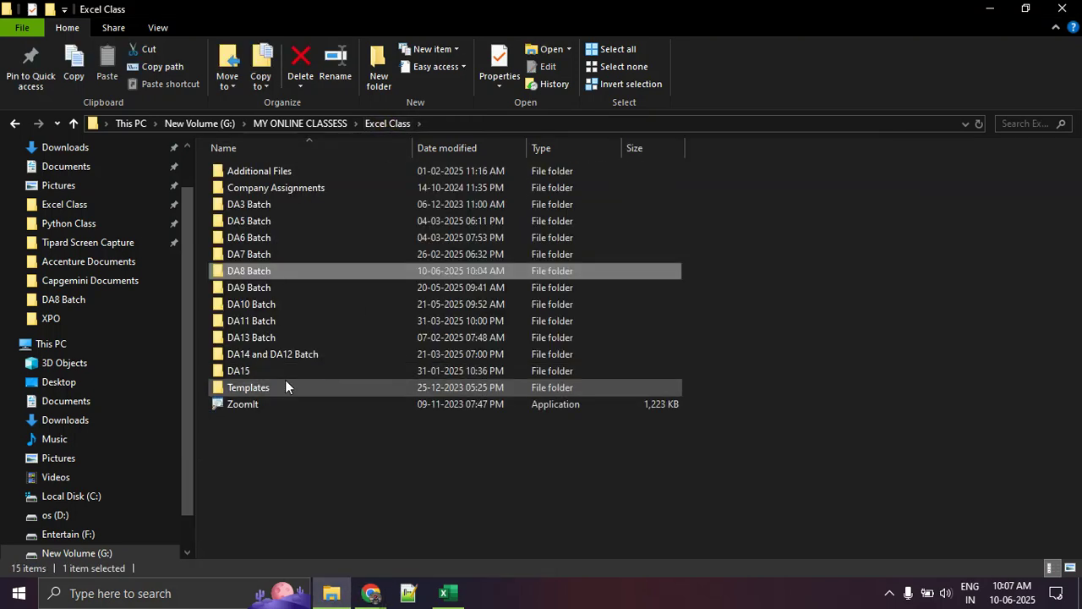
{"action": "left_click", "coordinate": [282, 404]}
{"action": "left_click", "coordinate": [445, 594]}
Examine which columns of Example 3 are empty and which columns of Table 1 can supply the missing data.
{"action": "left_click", "coordinate": [595, 383]}
{"action": "scroll", "coordinate": [558, 382], "scroll_direction": "down", "scroll_amount": 8}
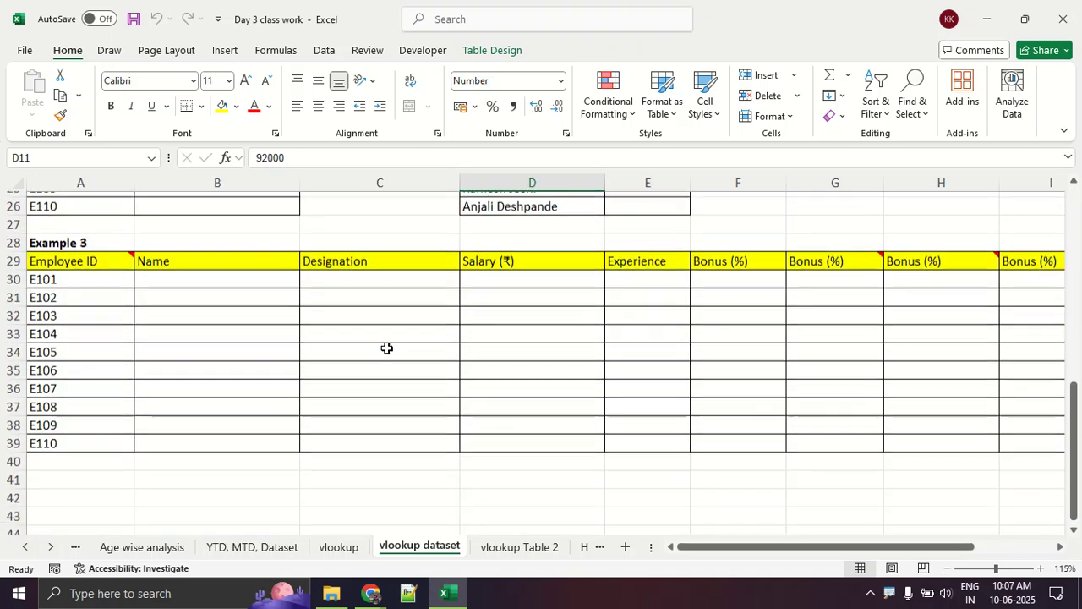
{"action": "left_click_drag", "start_coordinate": [186, 273], "coordinate": [974, 440]}
{"action": "left_click", "coordinate": [792, 401]}
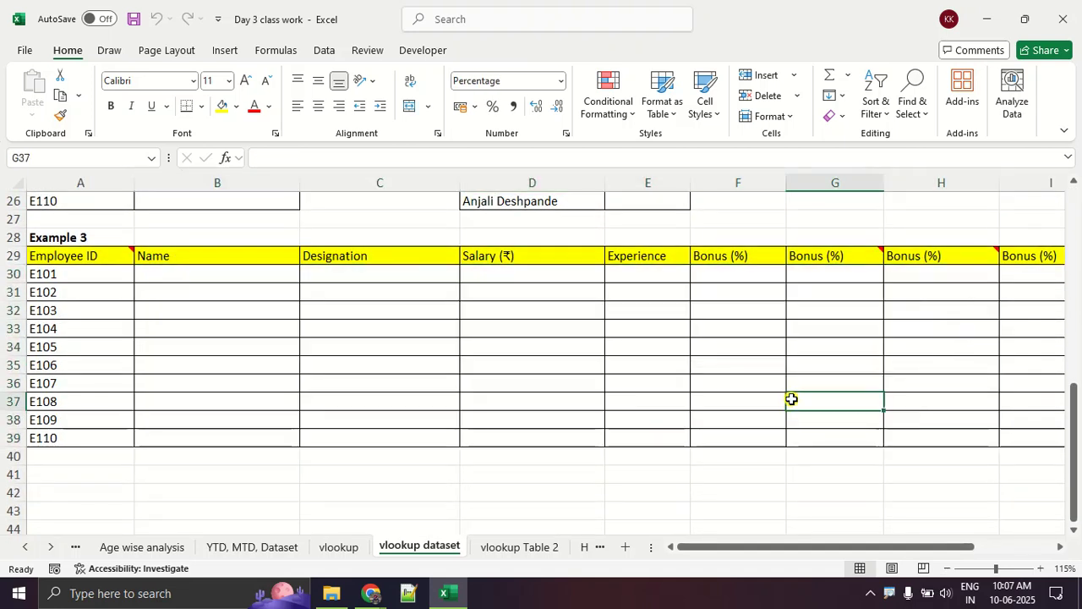
{"action": "left_click_drag", "start_coordinate": [648, 276], "coordinate": [636, 431]}
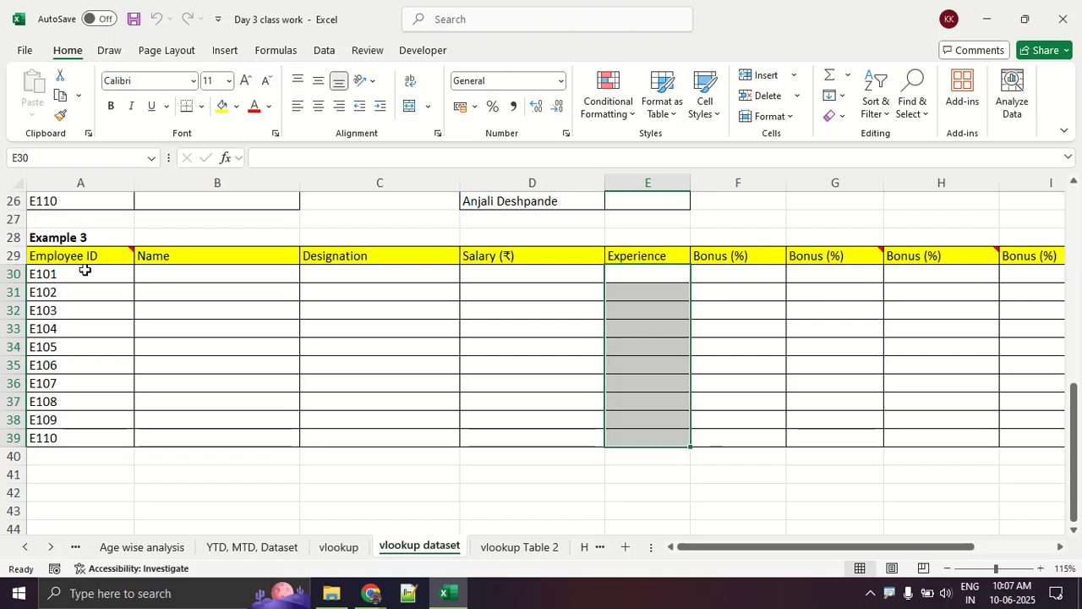
{"action": "left_click", "coordinate": [78, 238]}
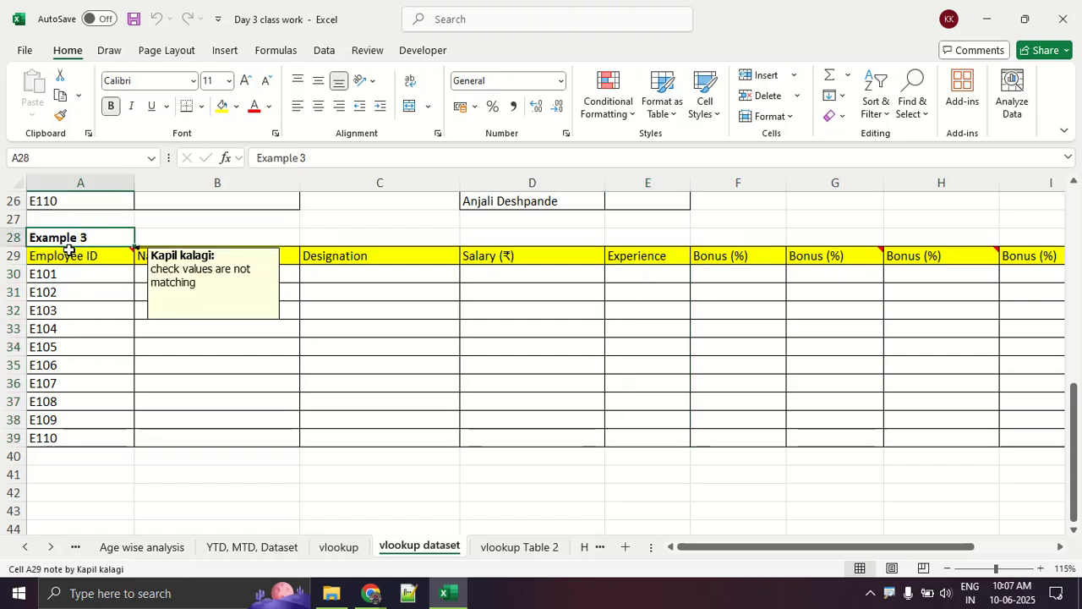
{"action": "scroll", "coordinate": [69, 250], "scroll_direction": "up", "scroll_amount": 8}
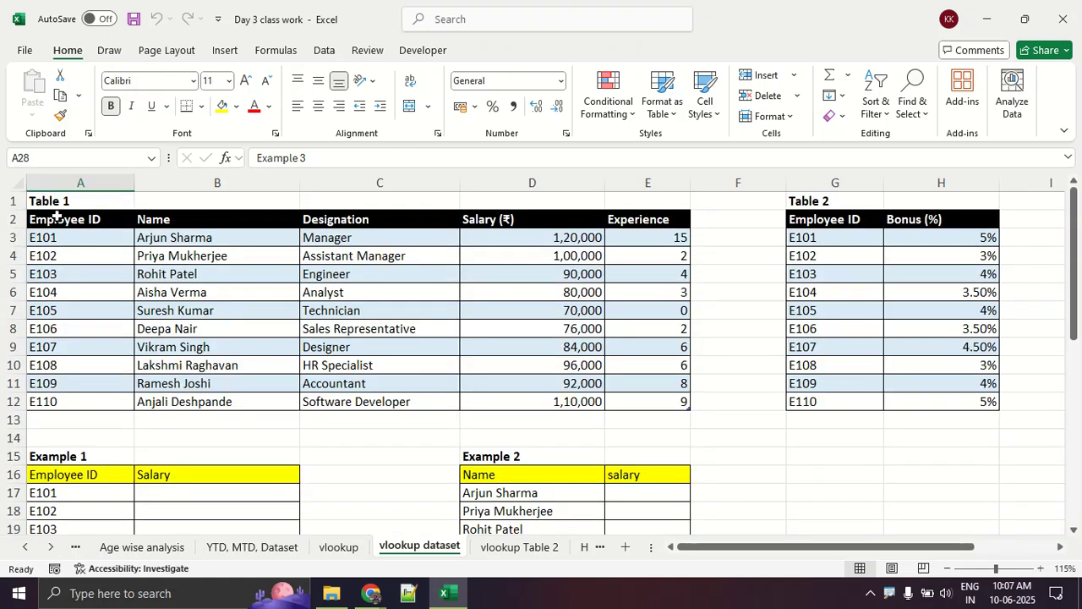
{"action": "left_click", "coordinate": [59, 207]}
{"action": "left_click_drag", "start_coordinate": [73, 221], "coordinate": [73, 433]}
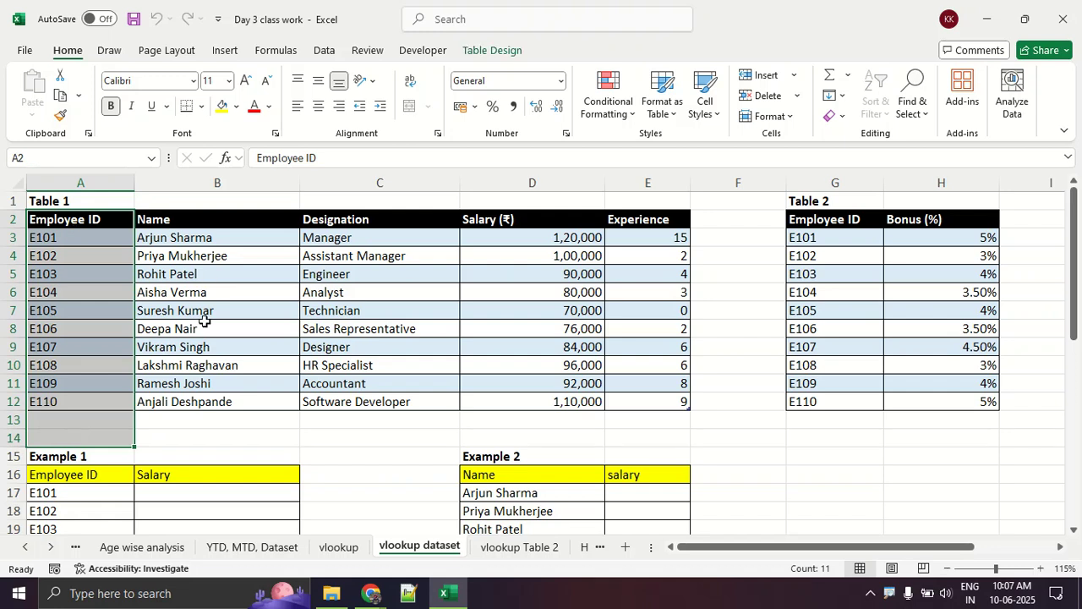
{"action": "left_click", "coordinate": [365, 306]}
{"action": "left_click", "coordinate": [516, 302]}
{"action": "left_click", "coordinate": [634, 309]}
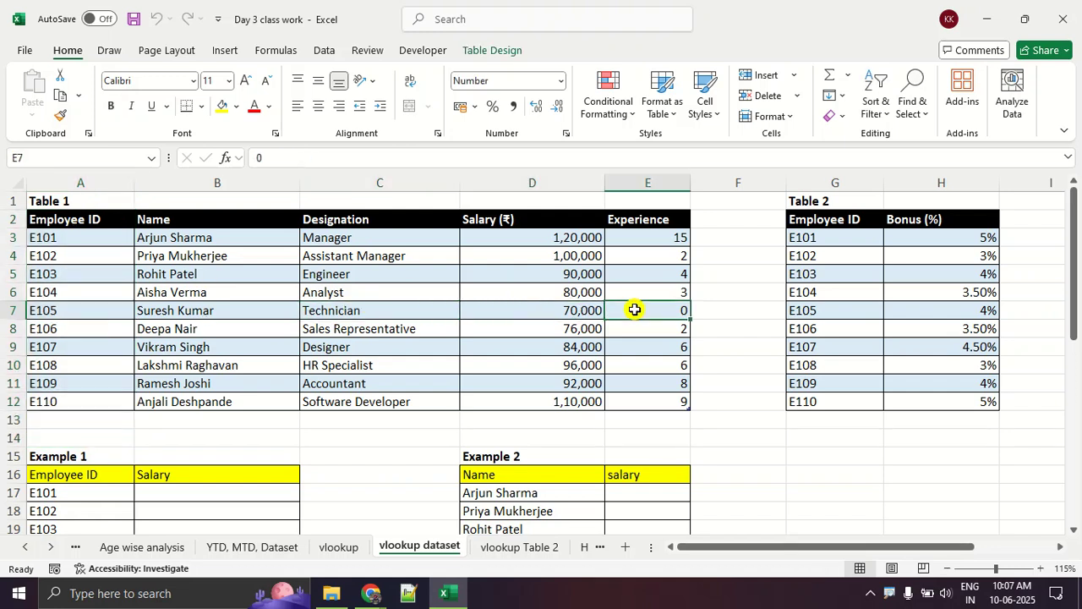
Compare the Employee IDs of Example 3 with those of Table 1 and check the data range A3:E12.
{"action": "scroll", "coordinate": [634, 309], "scroll_direction": "down", "scroll_amount": 7}
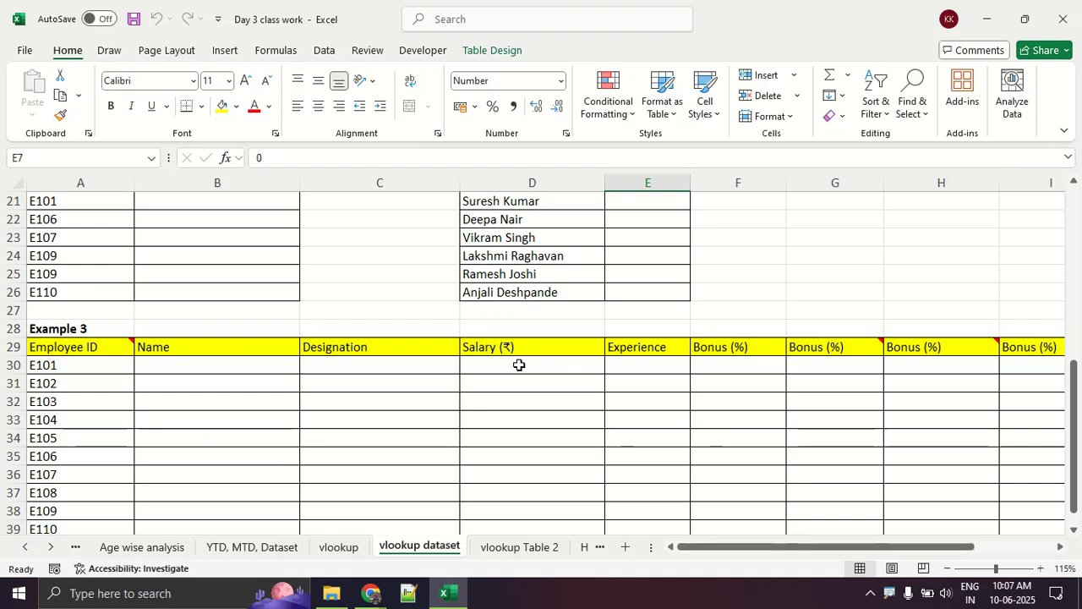
{"action": "scroll", "coordinate": [248, 381], "scroll_direction": "down", "scroll_amount": 2}
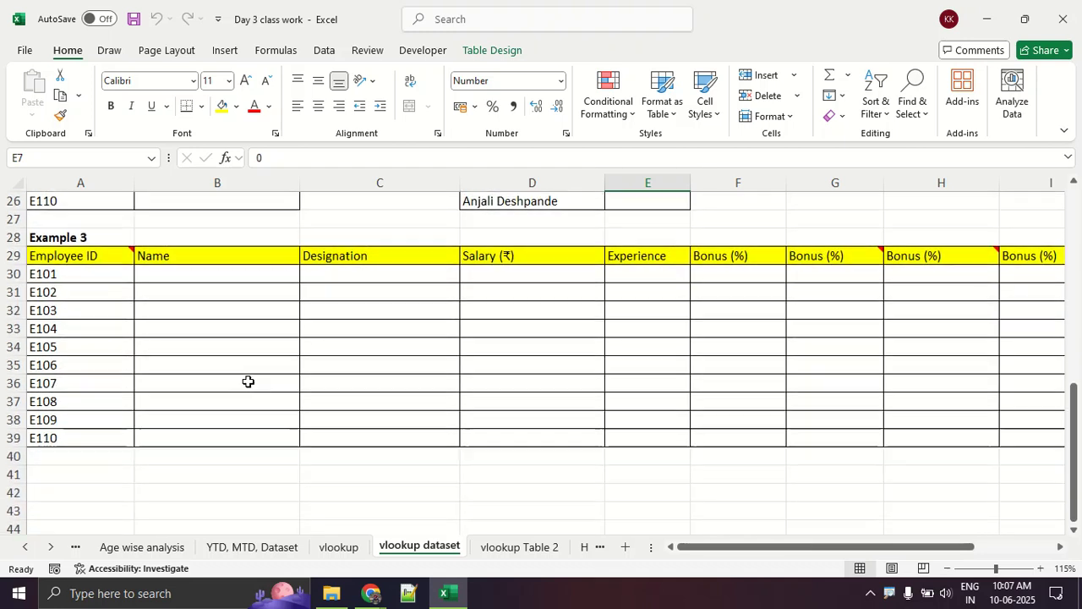
{"action": "left_click_drag", "start_coordinate": [109, 273], "coordinate": [107, 402]}
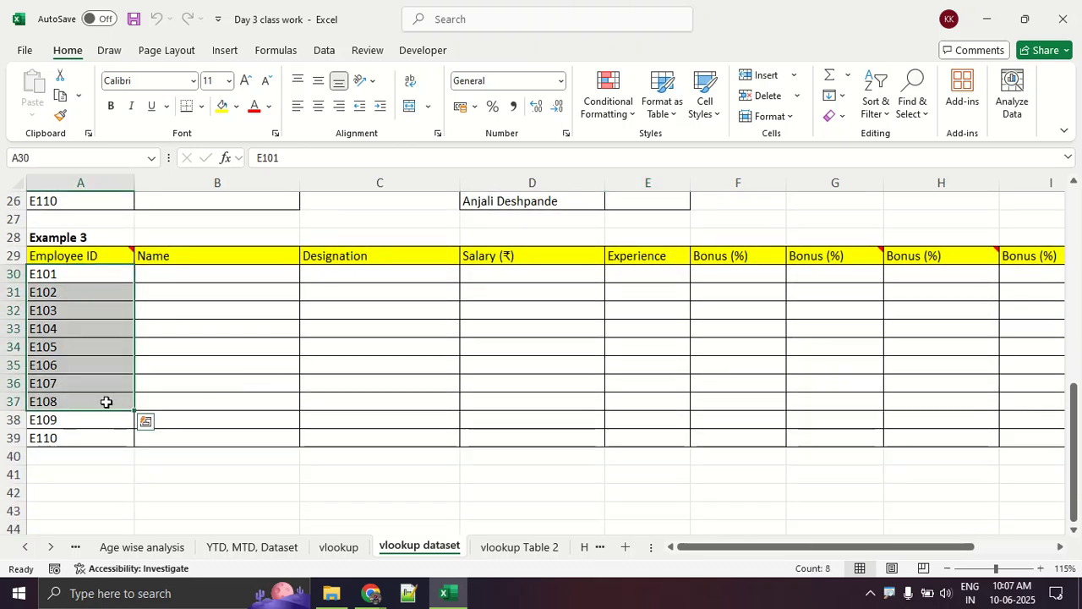
{"action": "scroll", "coordinate": [107, 402], "scroll_direction": "up", "scroll_amount": 8}
{"action": "left_click_drag", "start_coordinate": [110, 239], "coordinate": [105, 355]}
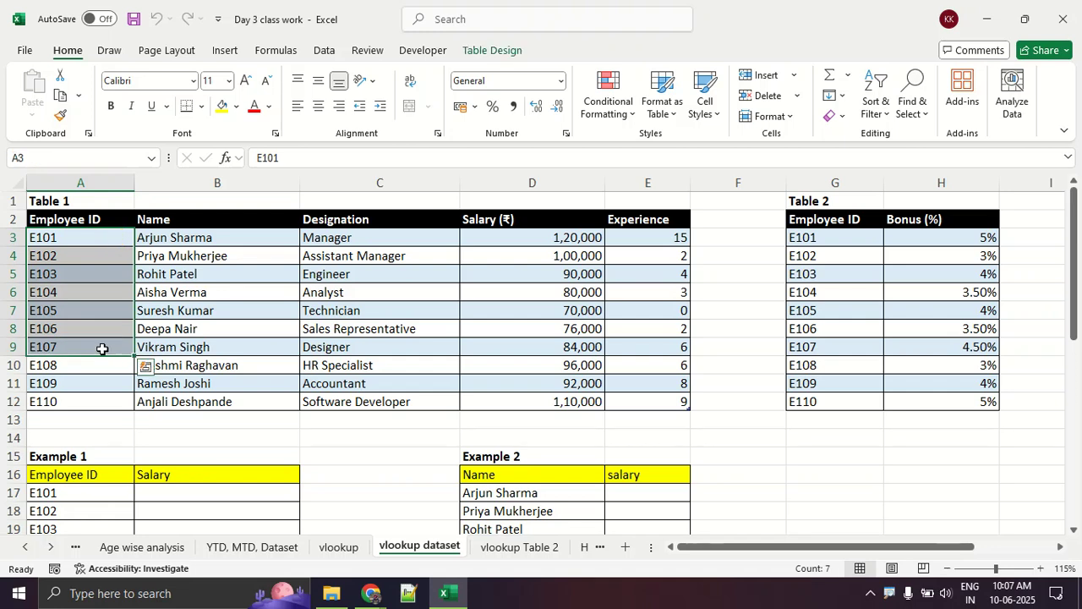
{"action": "left_click", "coordinate": [82, 312]}
{"action": "left_click_drag", "start_coordinate": [76, 241], "coordinate": [648, 392]}
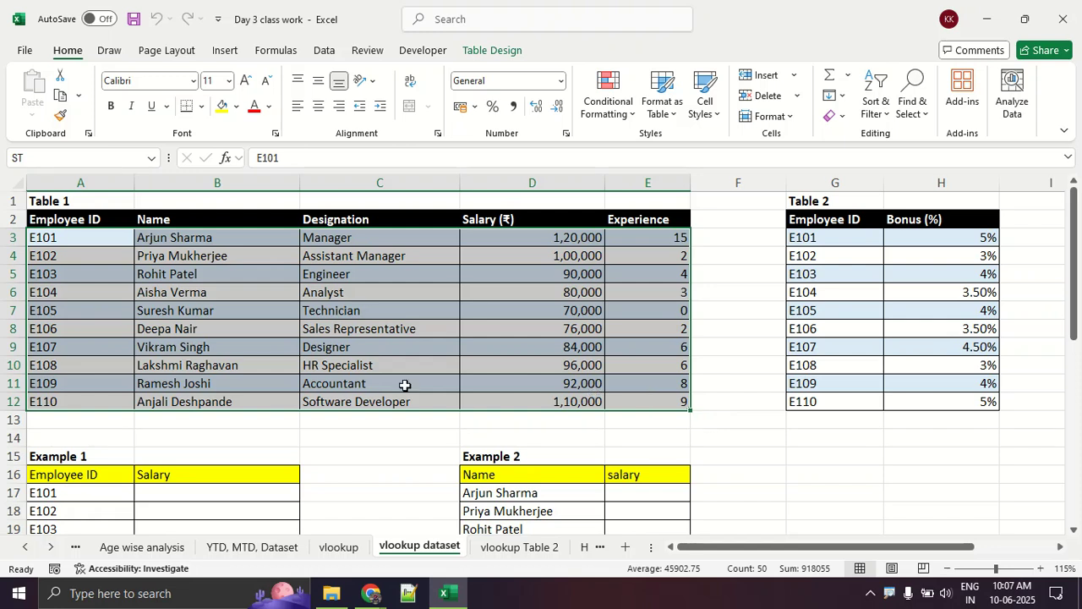
Select cell E30, the first Experience cell of Example 3.
{"action": "scroll", "coordinate": [595, 381], "scroll_direction": "down", "scroll_amount": 7}
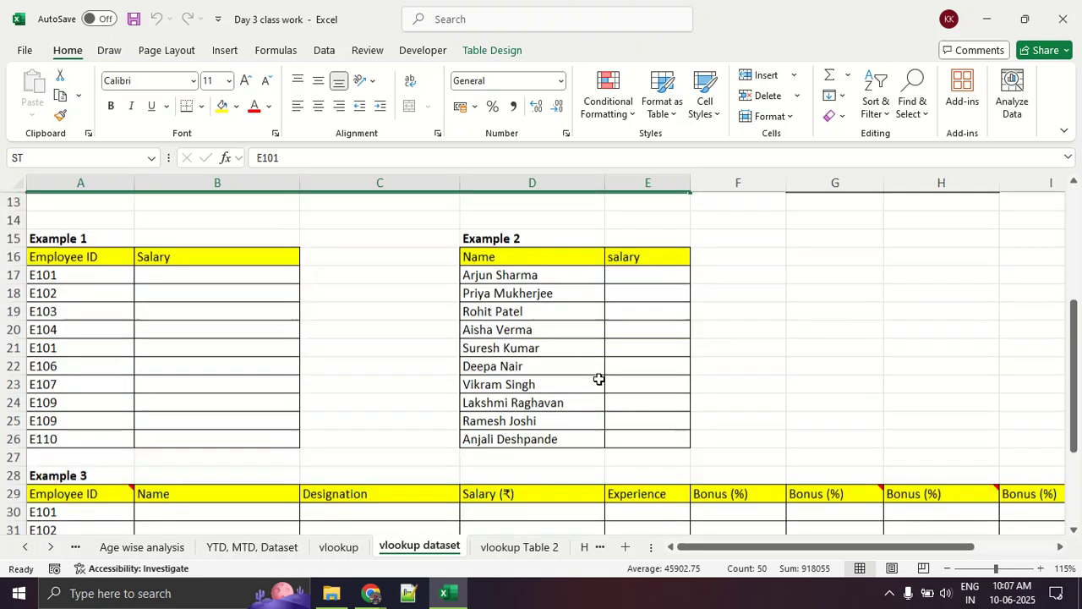
{"action": "left_click", "coordinate": [633, 360]}
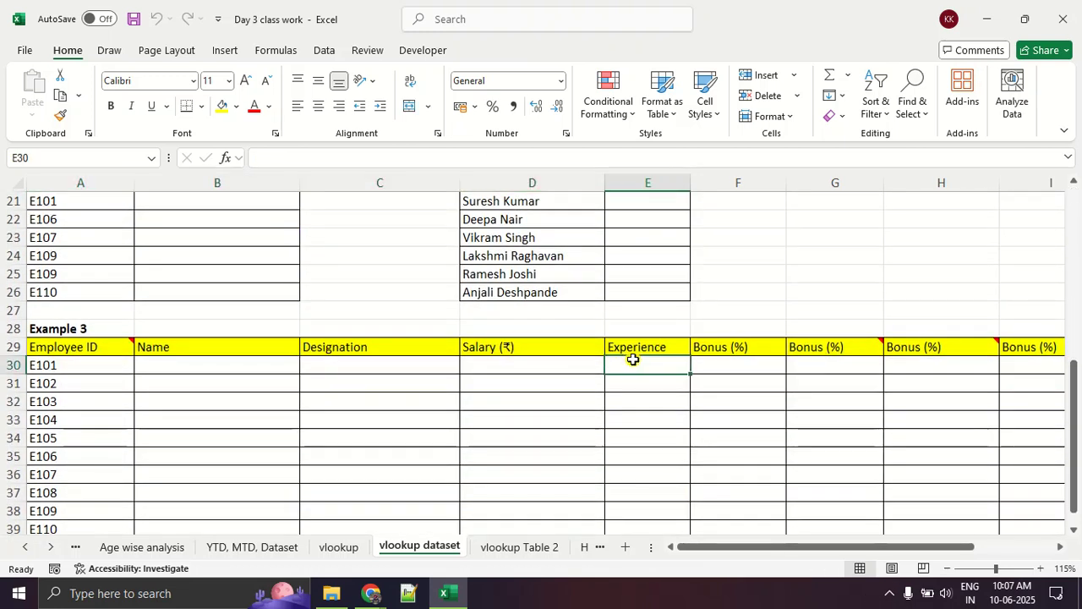
Mark up the Experience cells of Example 3 with red strokes and a downward arrow, and clear the annotations.
{"action": "mouse_move", "coordinate": [677, 376]}
{"action": "left_mouse_down"}
{"action": "mouse_move", "coordinate": [613, 371]}
{"action": "mouse_move", "coordinate": [605, 383]}
{"action": "left_mouse_up"}
{"action": "left_click_drag", "start_coordinate": [685, 402], "coordinate": [624, 397]}
{"action": "mouse_move", "coordinate": [675, 419]}
{"action": "left_mouse_down"}
{"action": "mouse_move", "coordinate": [633, 412]}
{"action": "mouse_move", "coordinate": [645, 432]}
{"action": "left_mouse_up"}
{"action": "mouse_move", "coordinate": [723, 460]}
{"action": "left_mouse_down"}
{"action": "mouse_move", "coordinate": [649, 458]}
{"action": "mouse_move", "coordinate": [713, 466]}
{"action": "mouse_move", "coordinate": [702, 493]}
{"action": "left_mouse_up"}
{"action": "left_click_drag", "start_coordinate": [764, 345], "coordinate": [763, 465]}
{"action": "left_click_drag", "start_coordinate": [738, 422], "coordinate": [802, 416]}
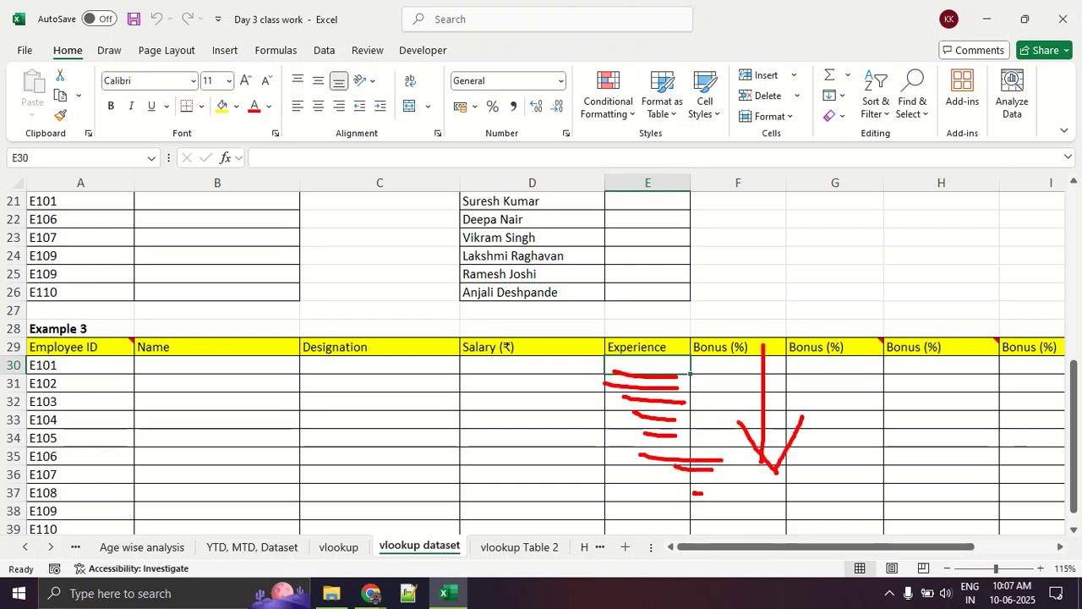
{"action": "key", "text": "Escape"}
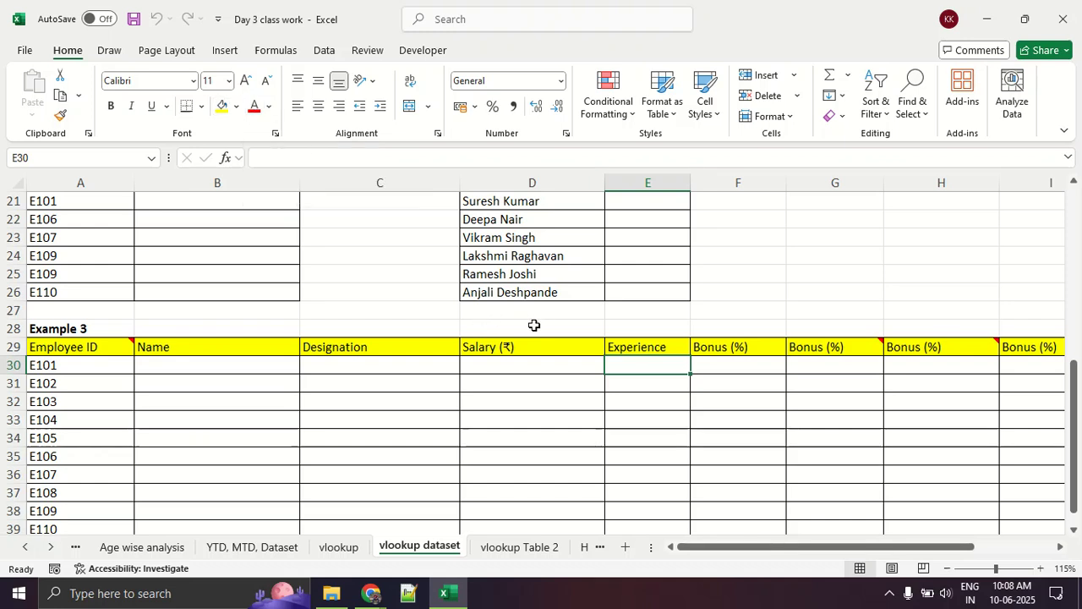
Insert the VLOOKUP function into cell E30 through the function library.
{"action": "left_click", "coordinate": [277, 50]}
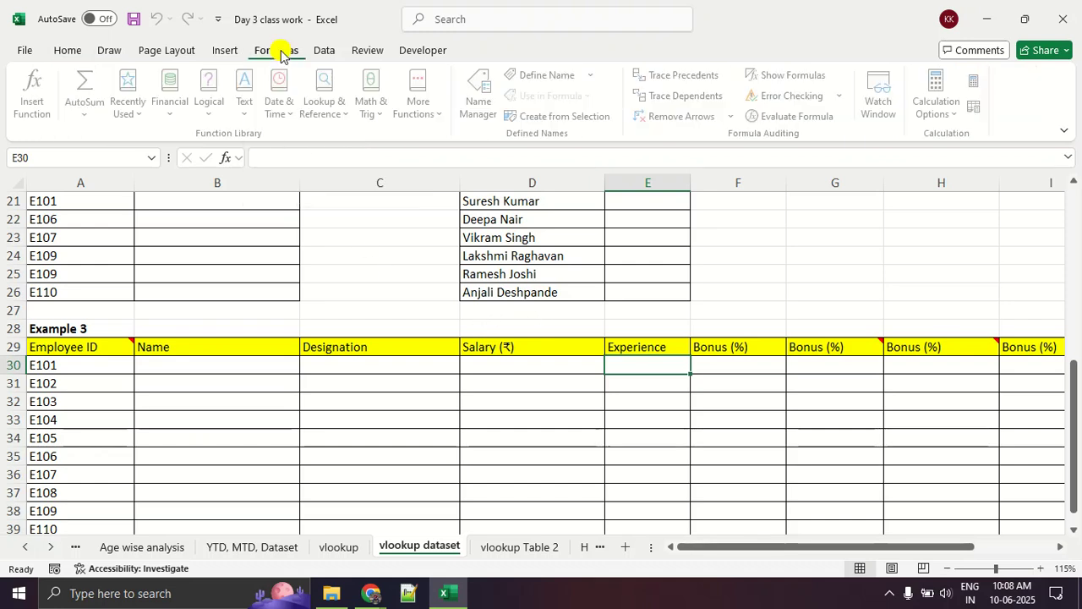
{"action": "left_click", "coordinate": [36, 93]}
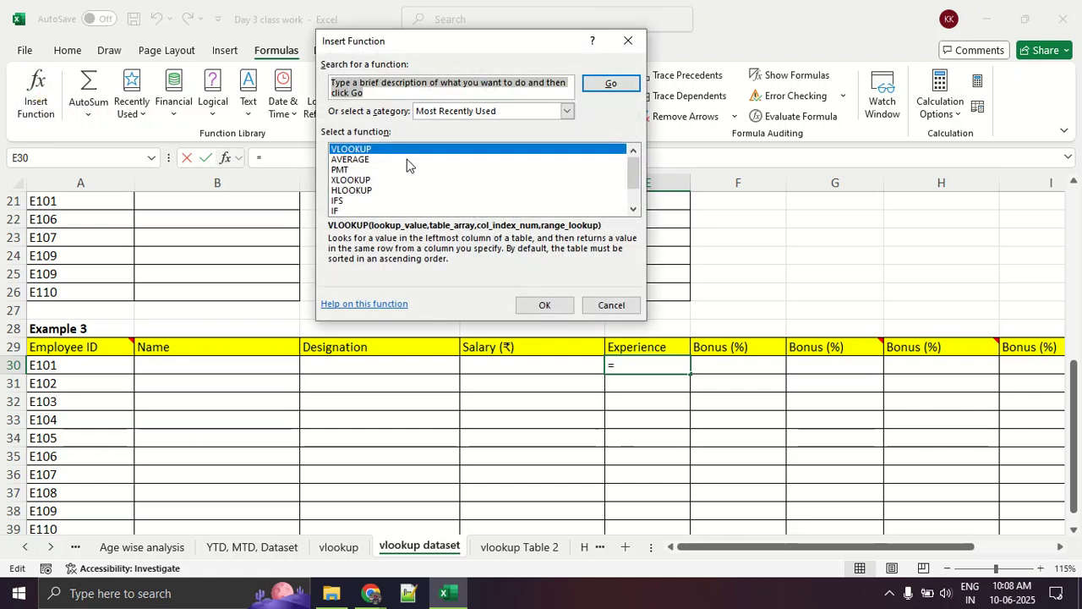
{"action": "left_click", "coordinate": [541, 302]}
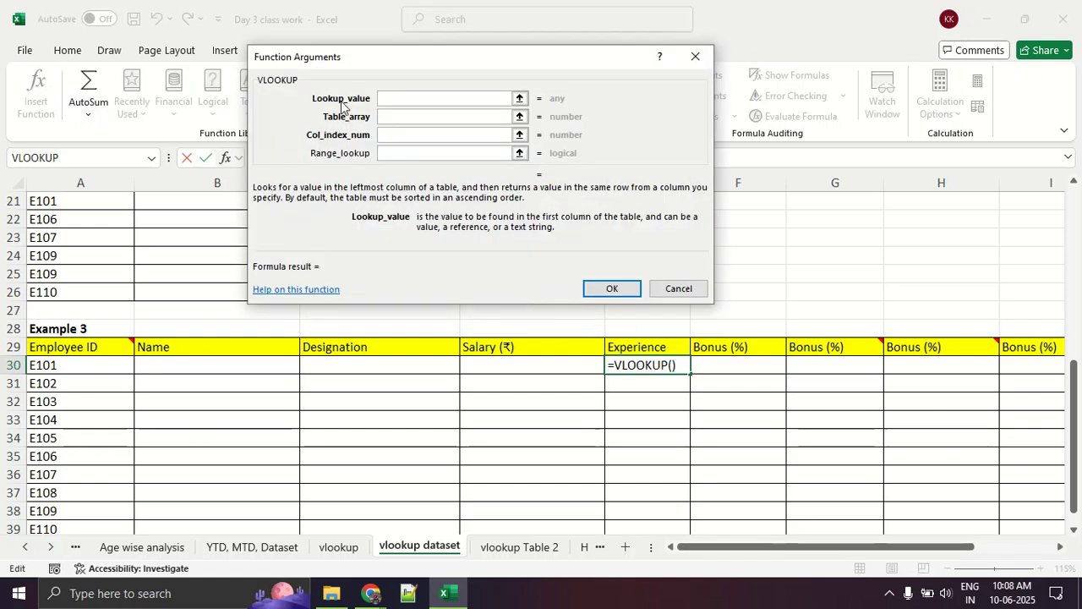
Annotate the VLOOKUP arguments and the Employee ID areas of Example 3 and Table 1 in red, and clear the marks.
{"action": "left_click", "coordinate": [355, 115]}
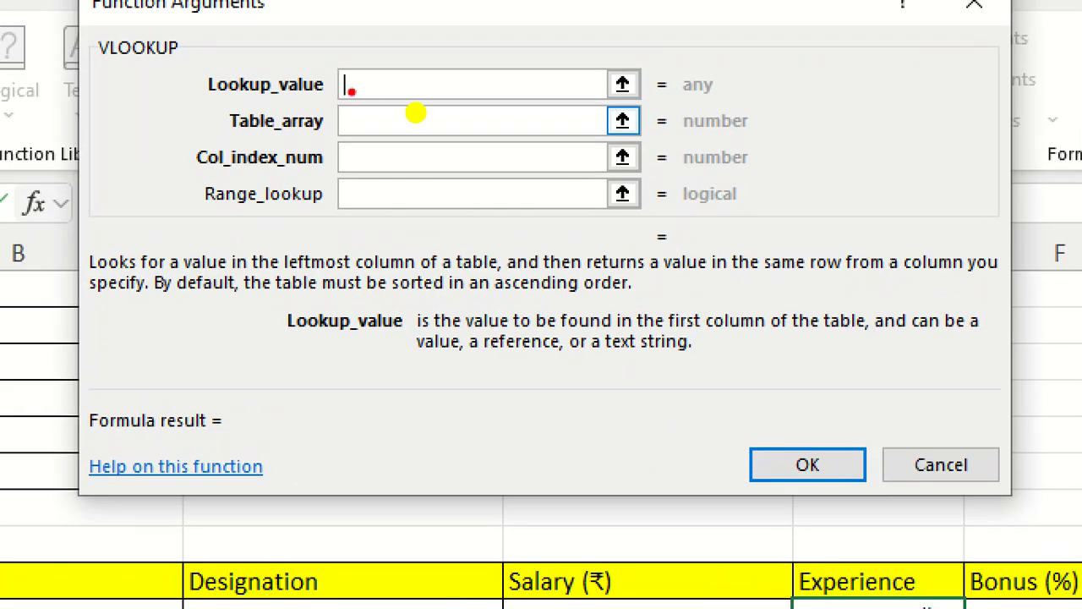
{"action": "mouse_move", "coordinate": [297, 103]}
{"action": "left_mouse_down"}
{"action": "mouse_move", "coordinate": [635, 106]}
{"action": "mouse_move", "coordinate": [103, 98]}
{"action": "mouse_move", "coordinate": [922, 106]}
{"action": "left_mouse_up"}
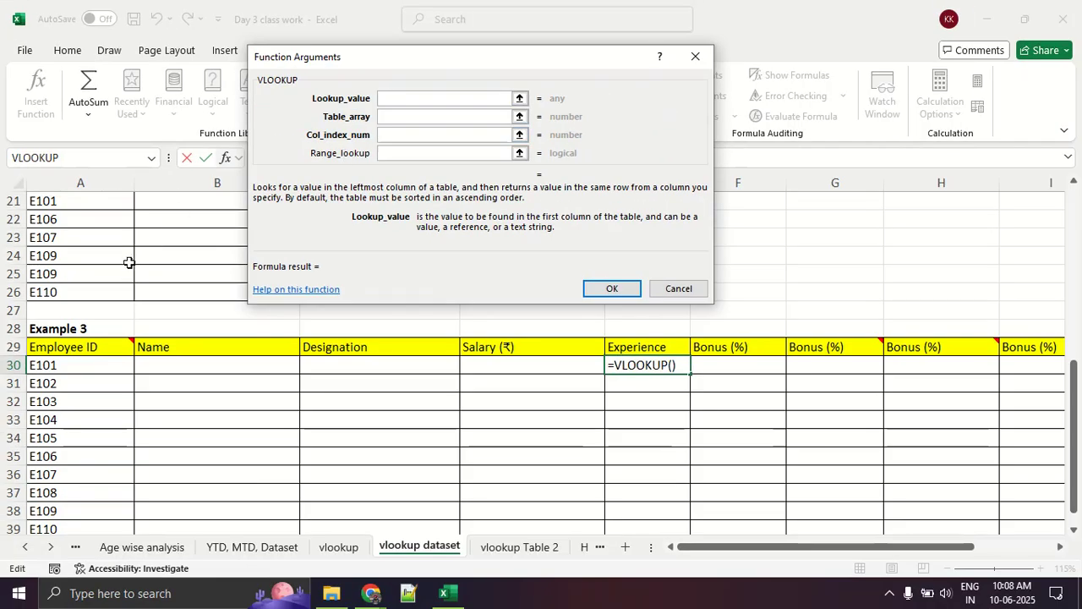
{"action": "mouse_move", "coordinate": [100, 321]}
{"action": "left_mouse_down"}
{"action": "mouse_move", "coordinate": [166, 333]}
{"action": "mouse_move", "coordinate": [30, 507]}
{"action": "mouse_move", "coordinate": [173, 338]}
{"action": "left_mouse_up"}
{"action": "key", "text": "Escape"}
{"action": "scroll", "coordinate": [152, 325], "scroll_direction": "up", "scroll_amount": 7}
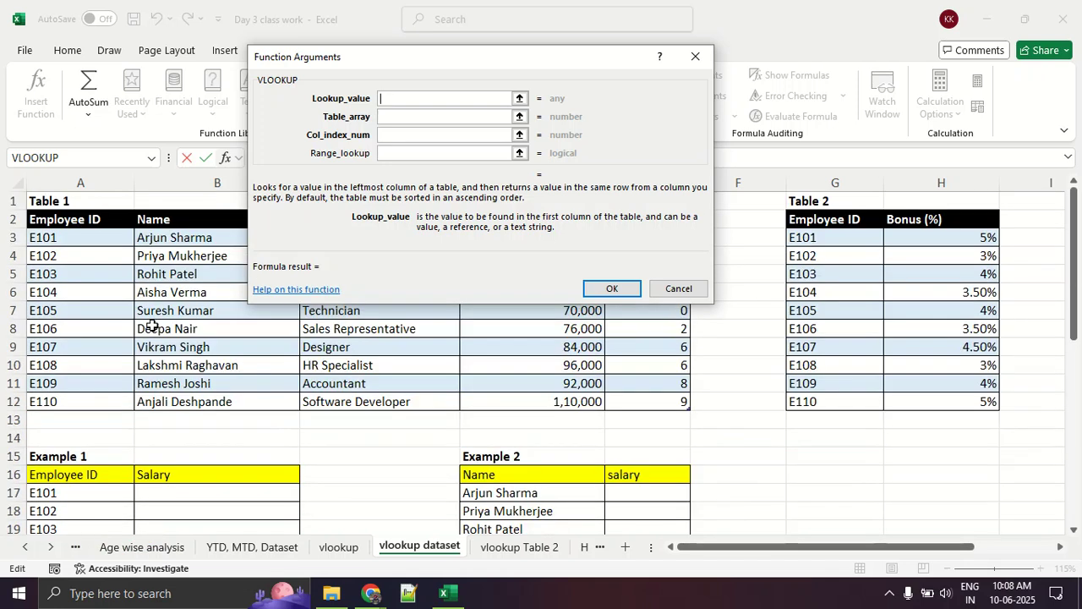
{"action": "mouse_move", "coordinate": [149, 288]}
{"action": "left_mouse_down"}
{"action": "mouse_move", "coordinate": [20, 261]}
{"action": "mouse_move", "coordinate": [151, 271]}
{"action": "left_mouse_up"}
{"action": "key", "text": "Escape"}
Set the VLOOKUP lookup value to A30 and its table array to Table 1's data range A3:E12, named ST.
{"action": "scroll", "coordinate": [209, 250], "scroll_direction": "down", "scroll_amount": 7}
{"action": "left_click", "coordinate": [76, 365]}
{"action": "left_click", "coordinate": [412, 118]}
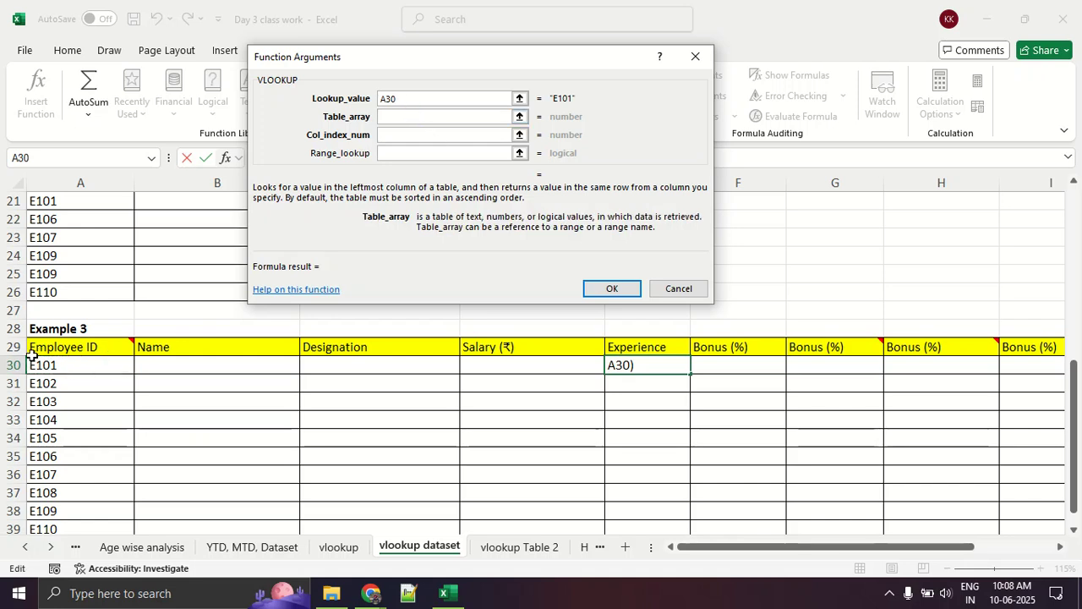
{"action": "scroll", "coordinate": [31, 355], "scroll_direction": "up", "scroll_amount": 7}
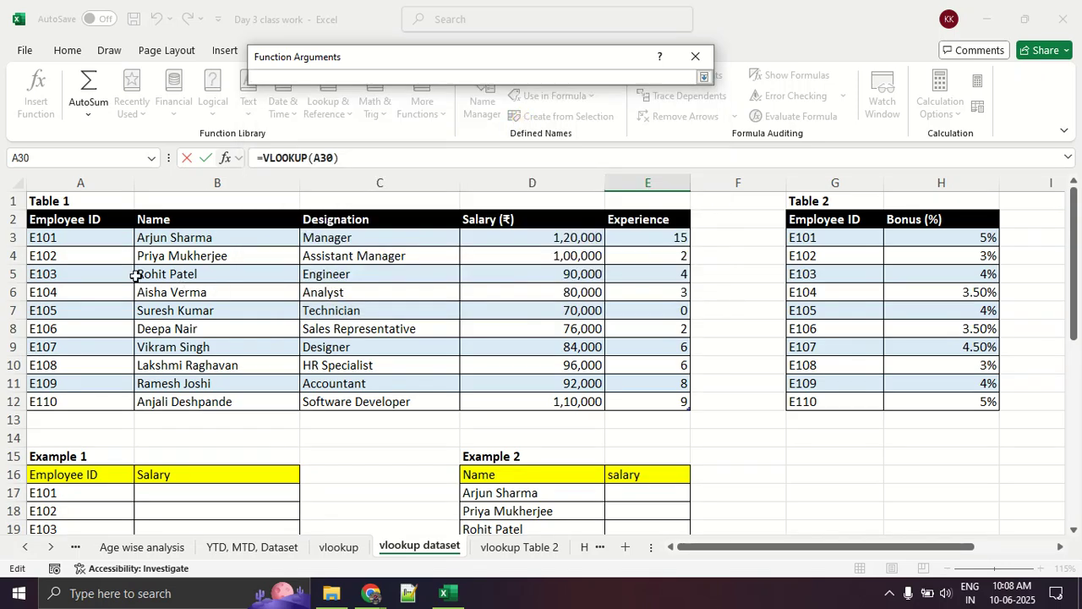
{"action": "left_click_drag", "start_coordinate": [115, 240], "coordinate": [670, 399]}
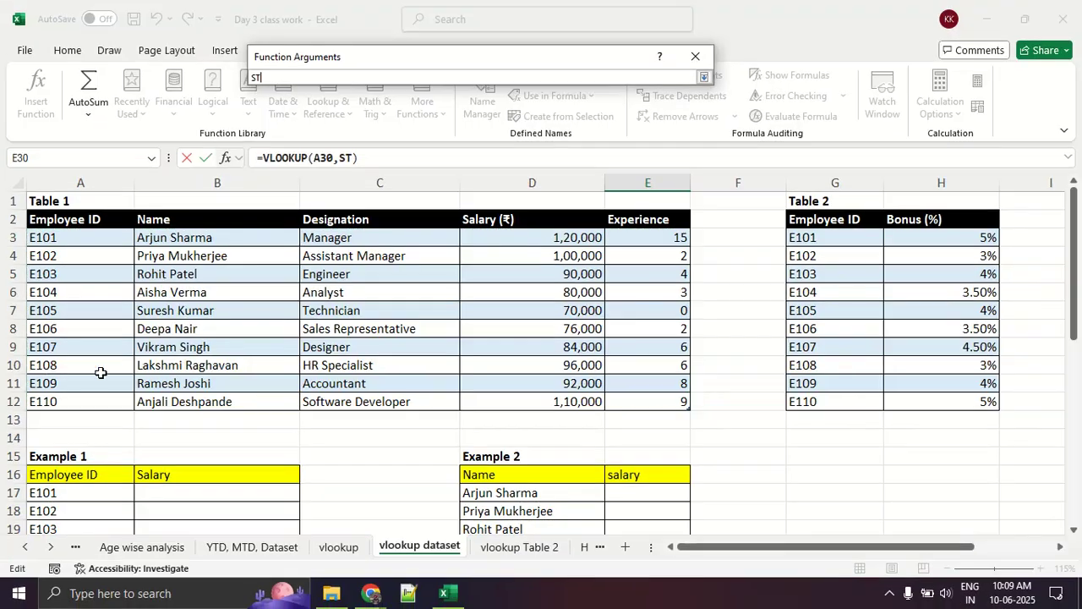
{"action": "left_click", "coordinate": [706, 79]}
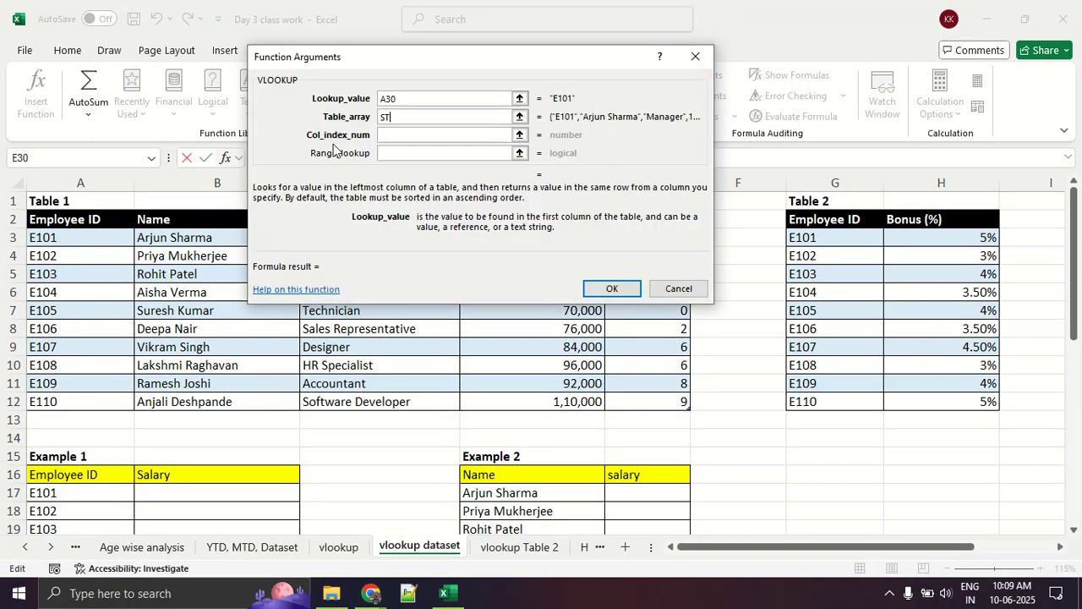
Number Table 1's columns 1 to 5 in red, circle its Employee ID and Experience headers, and clear the marks.
{"action": "left_click", "coordinate": [398, 136]}
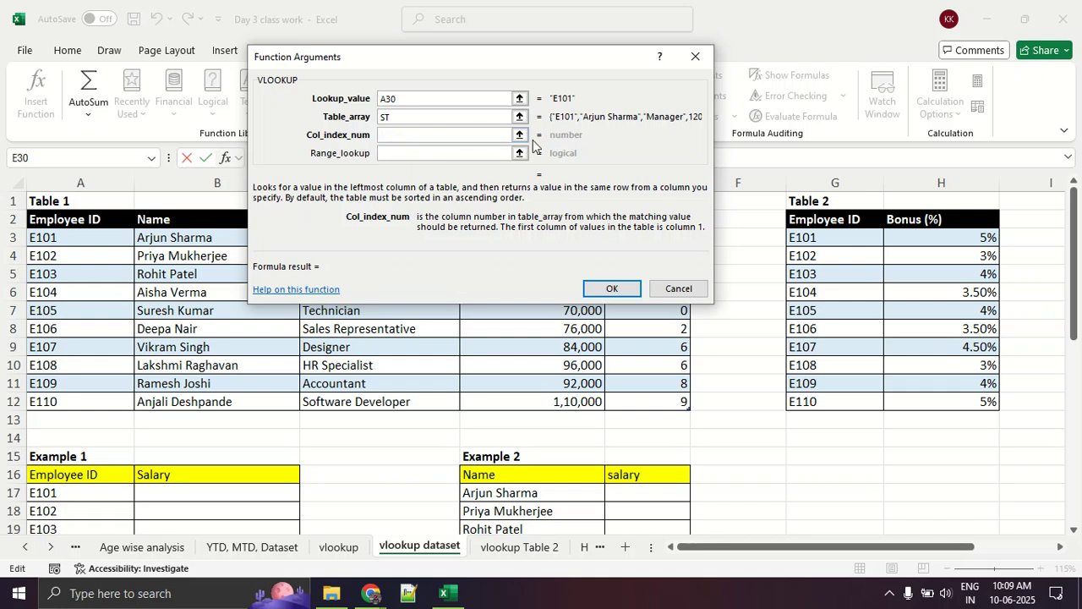
{"action": "left_click", "coordinate": [521, 137]}
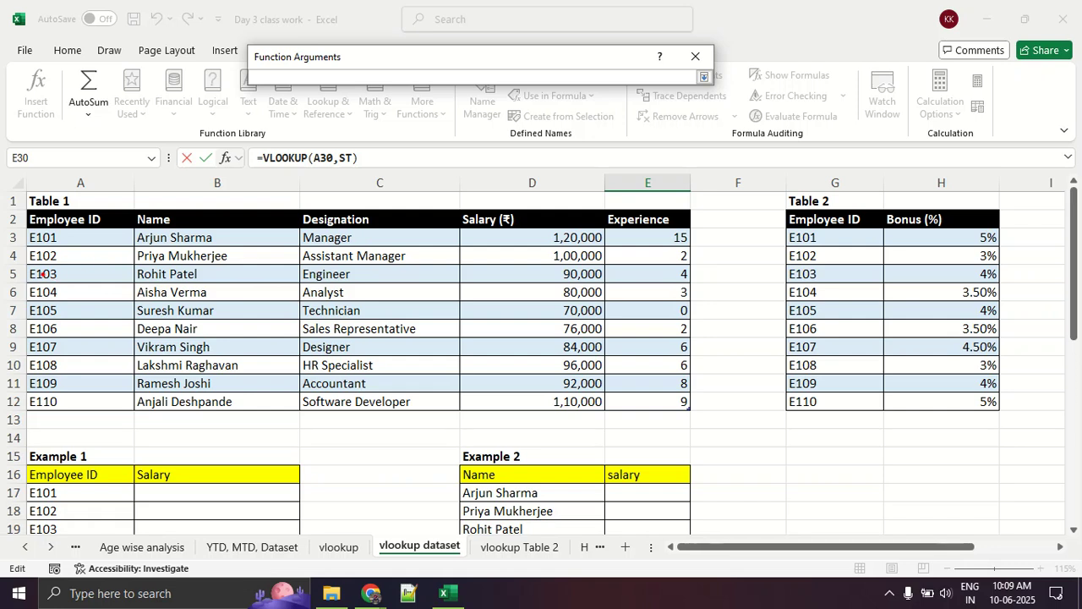
{"action": "mouse_move", "coordinate": [21, 203]}
{"action": "left_mouse_down"}
{"action": "mouse_move", "coordinate": [127, 222]}
{"action": "mouse_move", "coordinate": [135, 204]}
{"action": "left_mouse_up"}
{"action": "left_click_drag", "start_coordinate": [30, 237], "coordinate": [137, 238]}
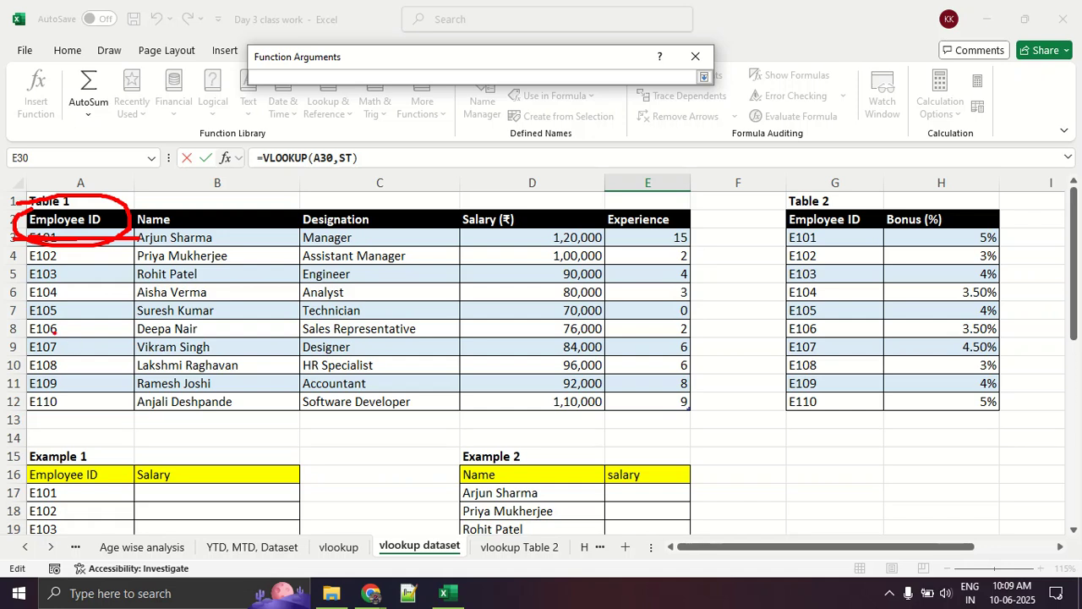
{"action": "left_click_drag", "start_coordinate": [69, 311], "coordinate": [81, 338]}
{"action": "mouse_move", "coordinate": [199, 298]}
{"action": "left_mouse_down"}
{"action": "mouse_move", "coordinate": [248, 302]}
{"action": "mouse_move", "coordinate": [250, 332]}
{"action": "left_mouse_up"}
{"action": "mouse_move", "coordinate": [353, 288]}
{"action": "left_mouse_down"}
{"action": "mouse_move", "coordinate": [365, 282]}
{"action": "mouse_move", "coordinate": [370, 338]}
{"action": "left_mouse_up"}
{"action": "mouse_move", "coordinate": [518, 276]}
{"action": "left_mouse_down"}
{"action": "mouse_move", "coordinate": [541, 306]}
{"action": "mouse_move", "coordinate": [537, 342]}
{"action": "left_mouse_up"}
{"action": "mouse_move", "coordinate": [688, 279]}
{"action": "left_mouse_down"}
{"action": "mouse_move", "coordinate": [649, 291]}
{"action": "mouse_move", "coordinate": [652, 322]}
{"action": "left_mouse_up"}
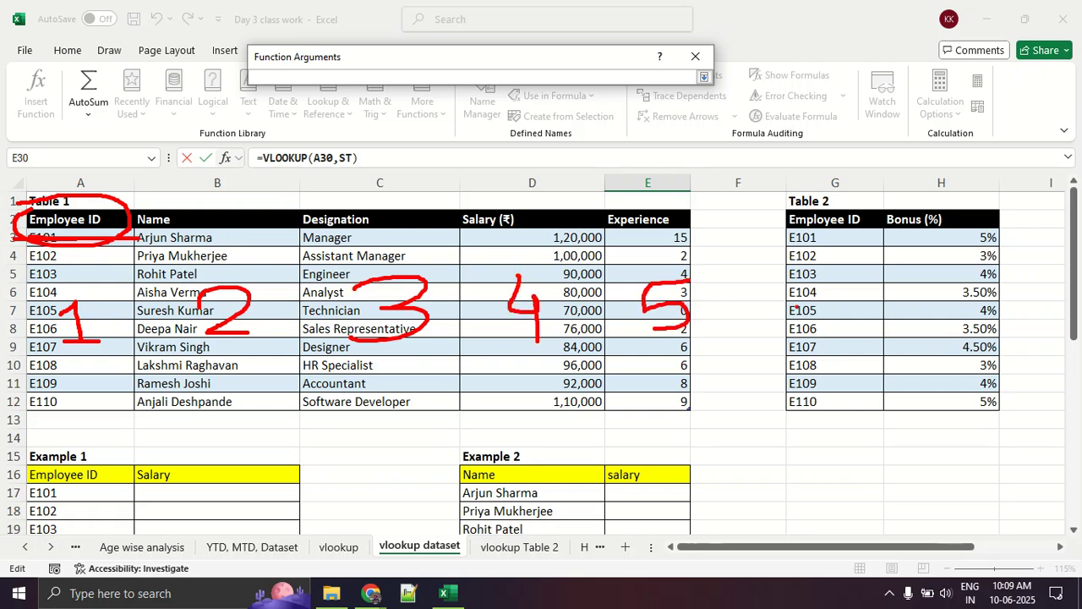
{"action": "mouse_move", "coordinate": [668, 200]}
{"action": "left_mouse_down"}
{"action": "mouse_move", "coordinate": [639, 196]}
{"action": "mouse_move", "coordinate": [689, 233]}
{"action": "mouse_move", "coordinate": [615, 210]}
{"action": "mouse_move", "coordinate": [702, 226]}
{"action": "left_mouse_up"}
{"action": "left_click_drag", "start_coordinate": [591, 232], "coordinate": [674, 233]}
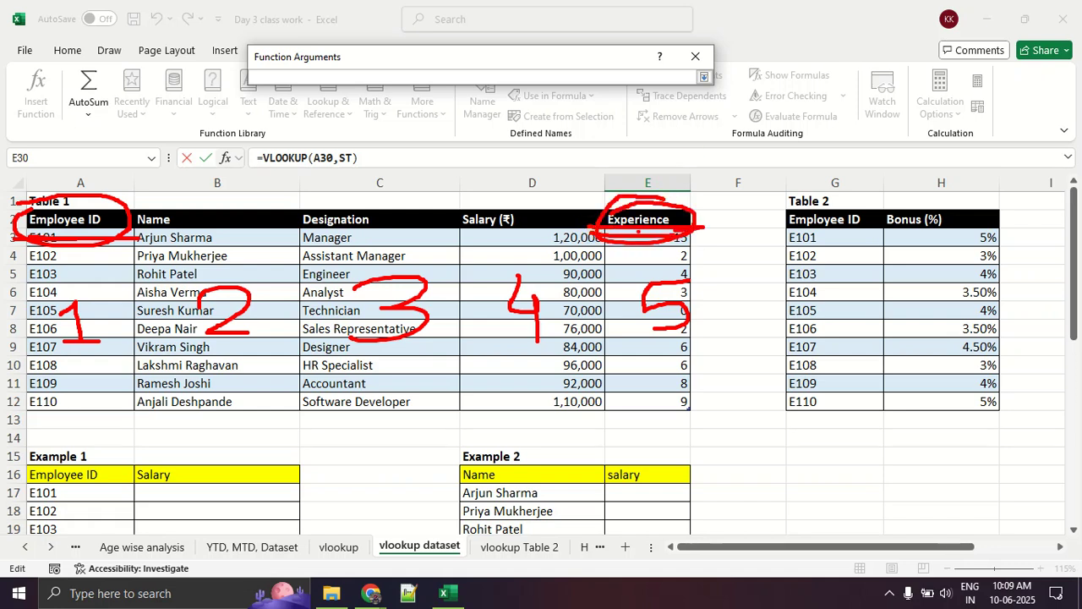
{"action": "key", "text": "Escape"}
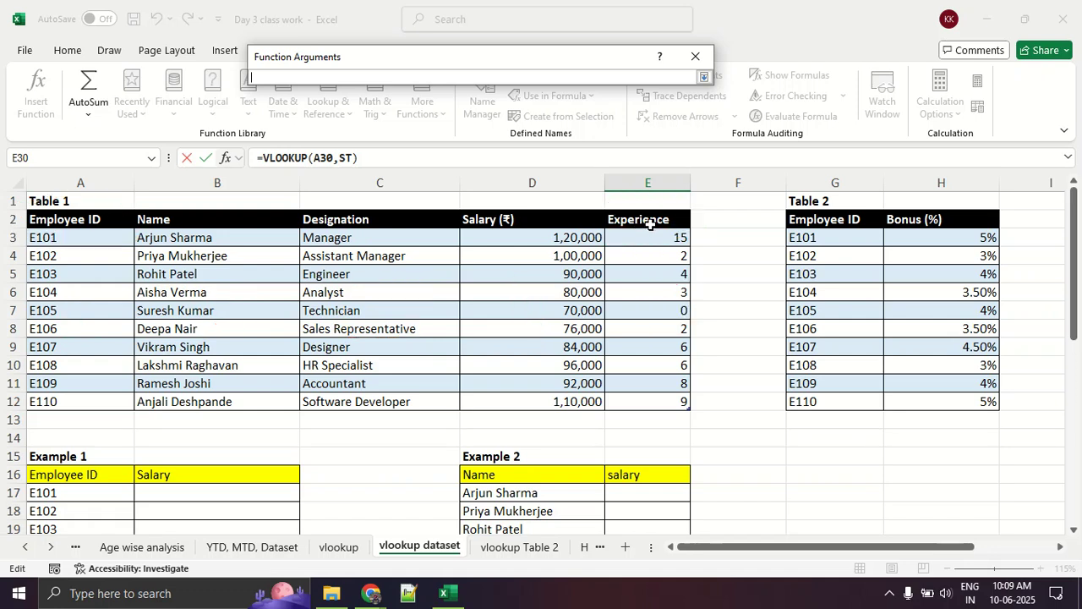
Set the VLOOKUP column index number to 5.
{"action": "left_click", "coordinate": [704, 78]}
{"action": "left_click", "coordinate": [458, 137]}
{"action": "type", "text": "5"}
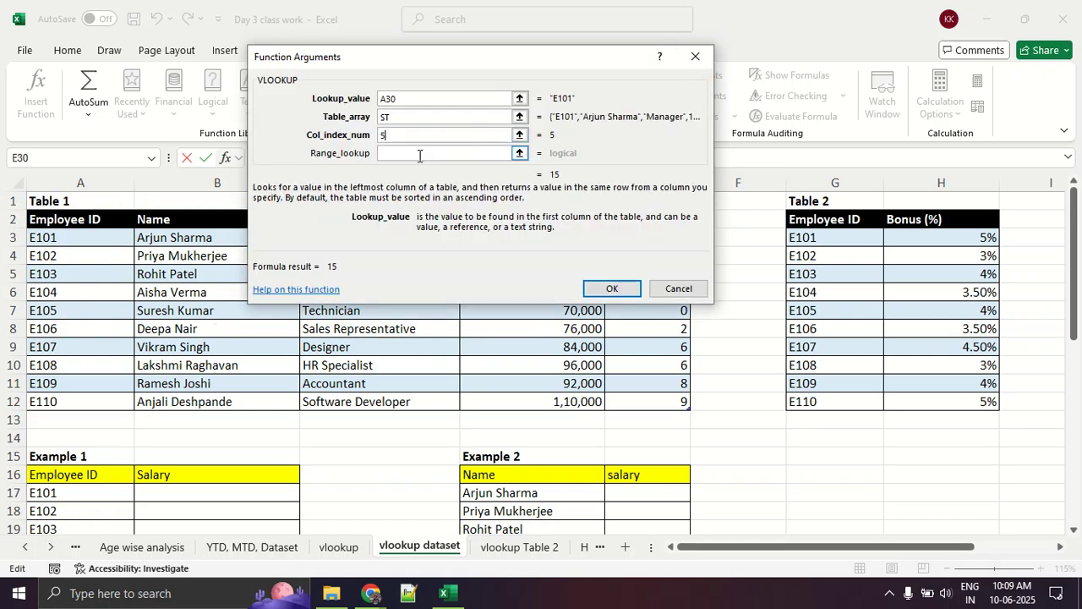
Mark the Range_lookup argument and the area near the calculated value in red, and clear the marks.
{"action": "key", "text": "ctrl+2"}
{"action": "left_click_drag", "start_coordinate": [299, 163], "coordinate": [513, 165]}
{"action": "mouse_move", "coordinate": [587, 169]}
{"action": "left_mouse_down"}
{"action": "mouse_move", "coordinate": [574, 164]}
{"action": "mouse_move", "coordinate": [606, 177]}
{"action": "left_mouse_up"}
{"action": "key", "text": "Escape"}
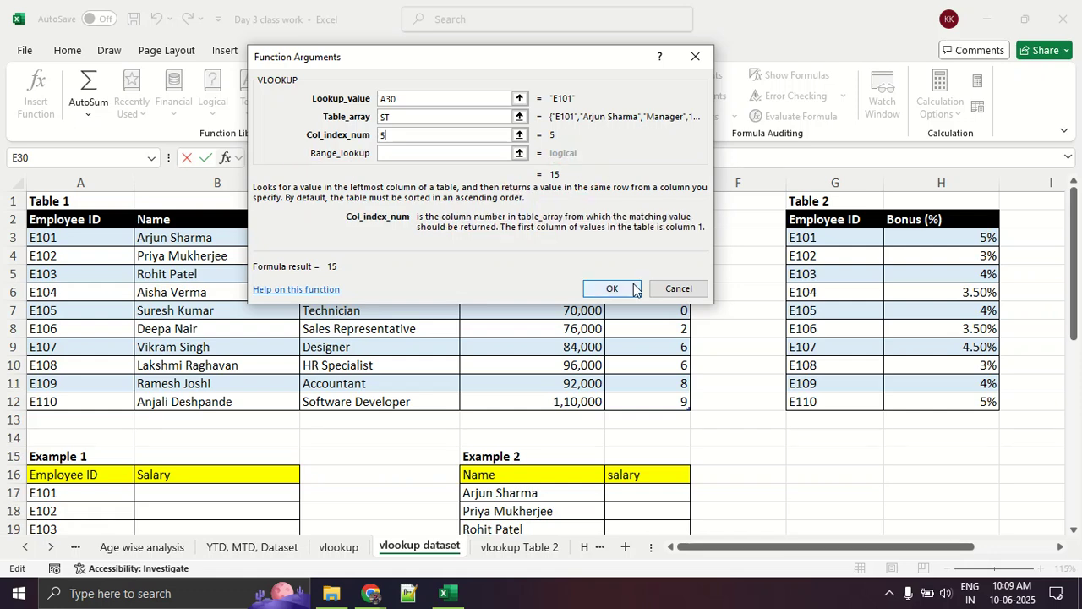
Accept the VLOOKUP formula in E30 and fill it down Example 3's Experience column to E39.
{"action": "left_click", "coordinate": [624, 288]}
{"action": "scroll", "coordinate": [630, 287], "scroll_direction": "down", "scroll_amount": 4}
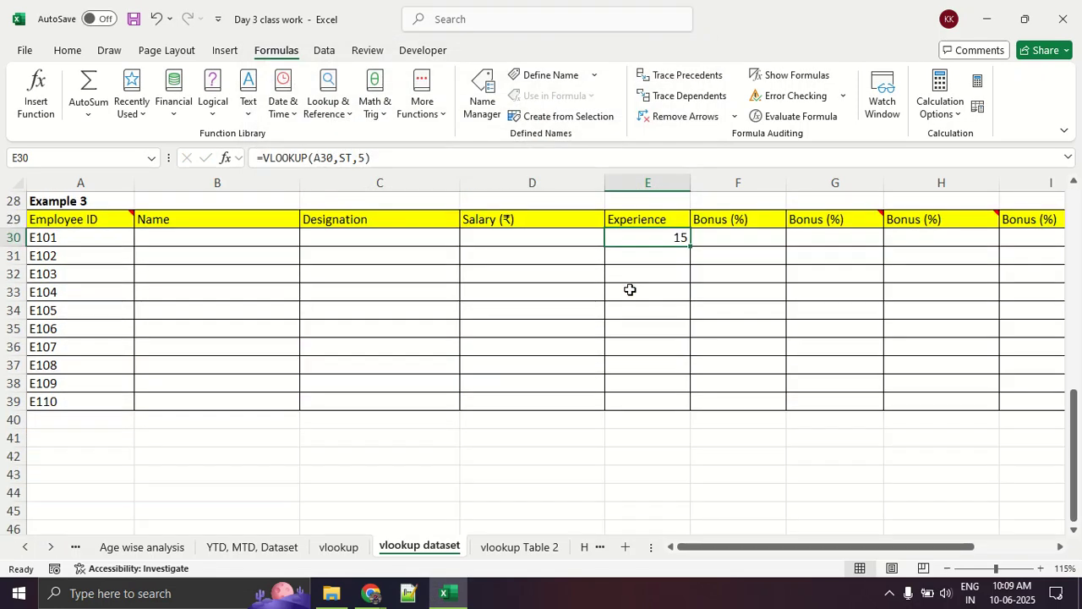
{"action": "double_click", "coordinate": [690, 247]}
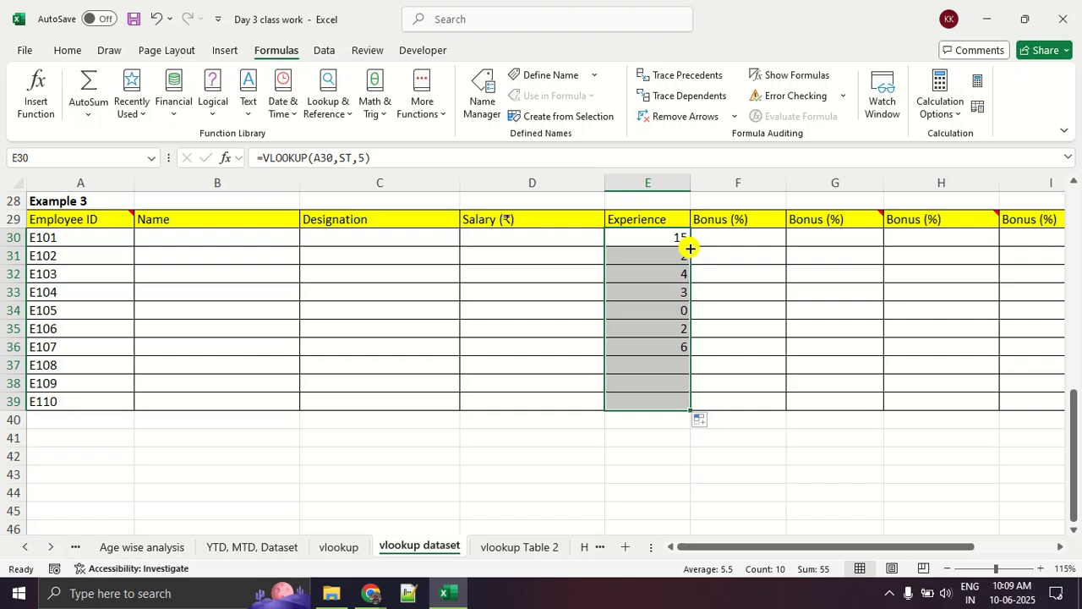
{"action": "left_click", "coordinate": [640, 347]}
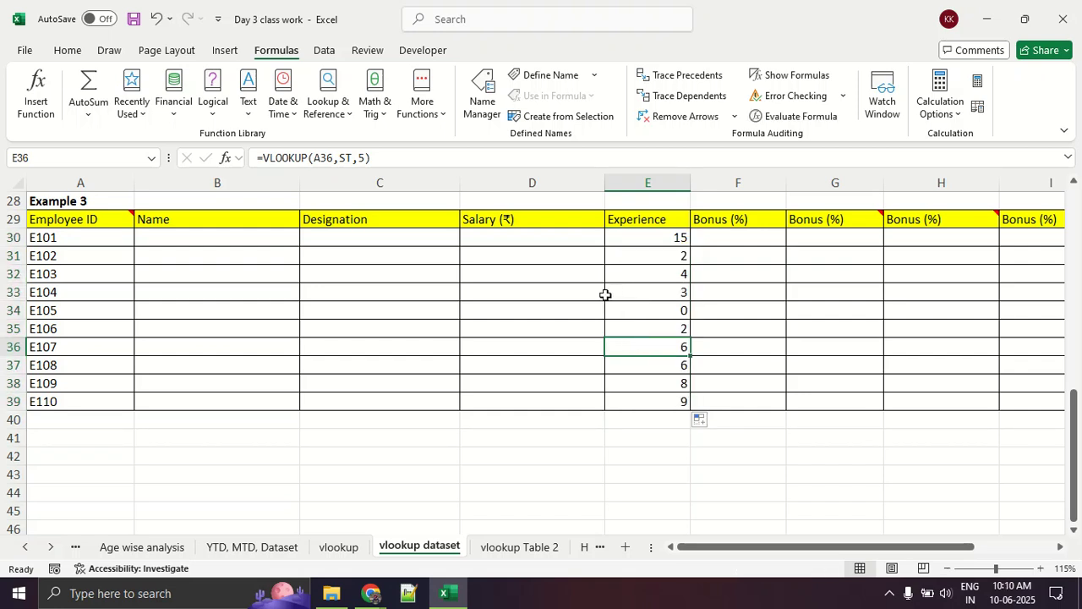
Point out Example 3's first Bonus (%) column F30:F39, circle Table 1 and Table 2 in red, and clear the marks.
{"action": "scroll", "coordinate": [605, 293], "scroll_direction": "up", "scroll_amount": 9}
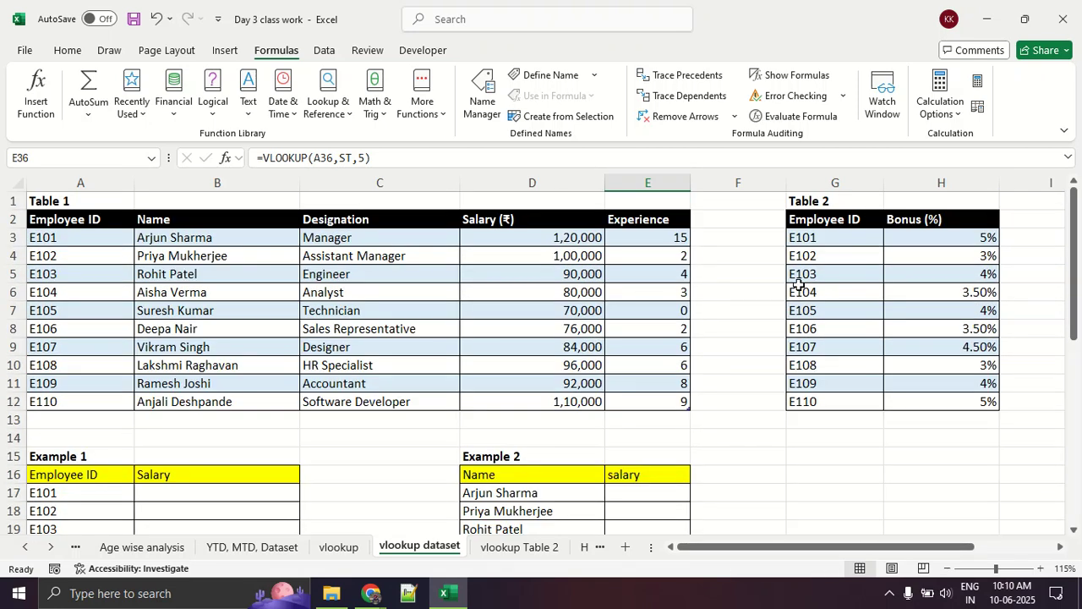
{"action": "left_click", "coordinate": [809, 202]}
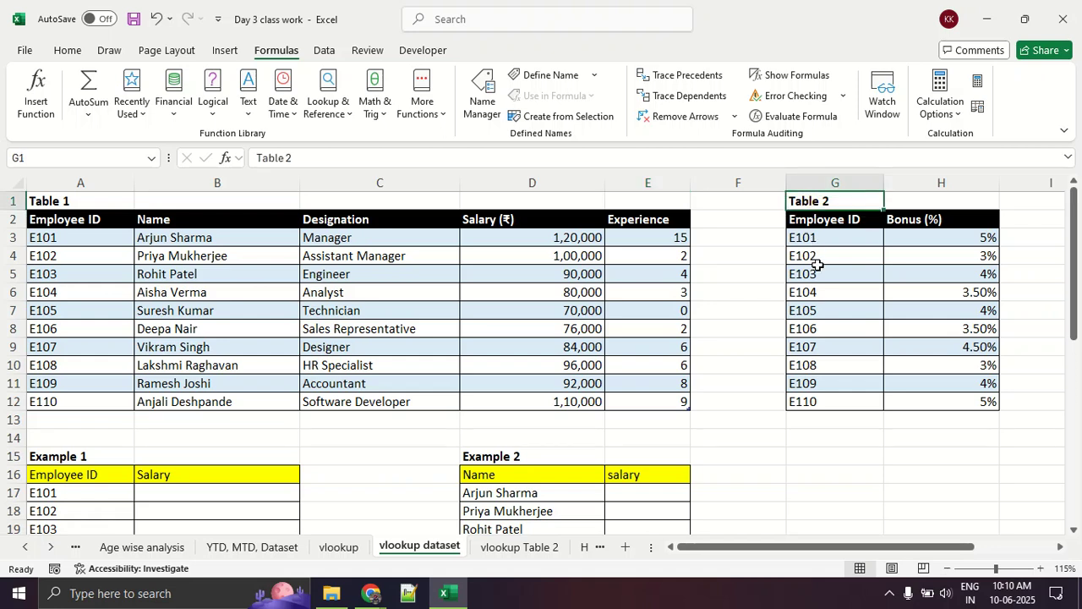
{"action": "scroll", "coordinate": [817, 265], "scroll_direction": "down", "scroll_amount": 7}
{"action": "left_click_drag", "start_coordinate": [761, 363], "coordinate": [753, 510]}
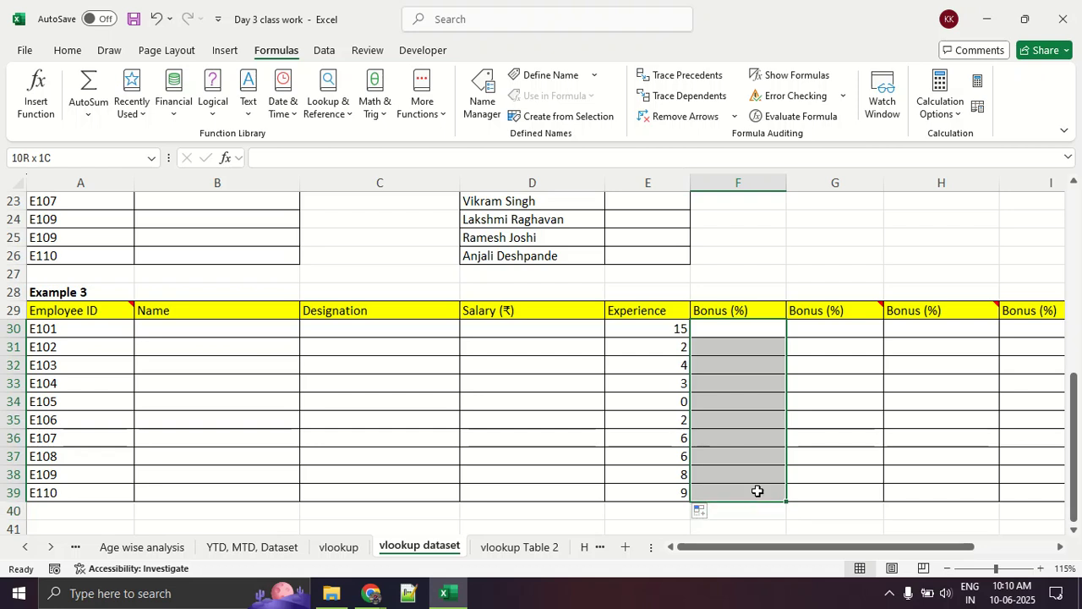
{"action": "scroll", "coordinate": [757, 490], "scroll_direction": "up", "scroll_amount": 7}
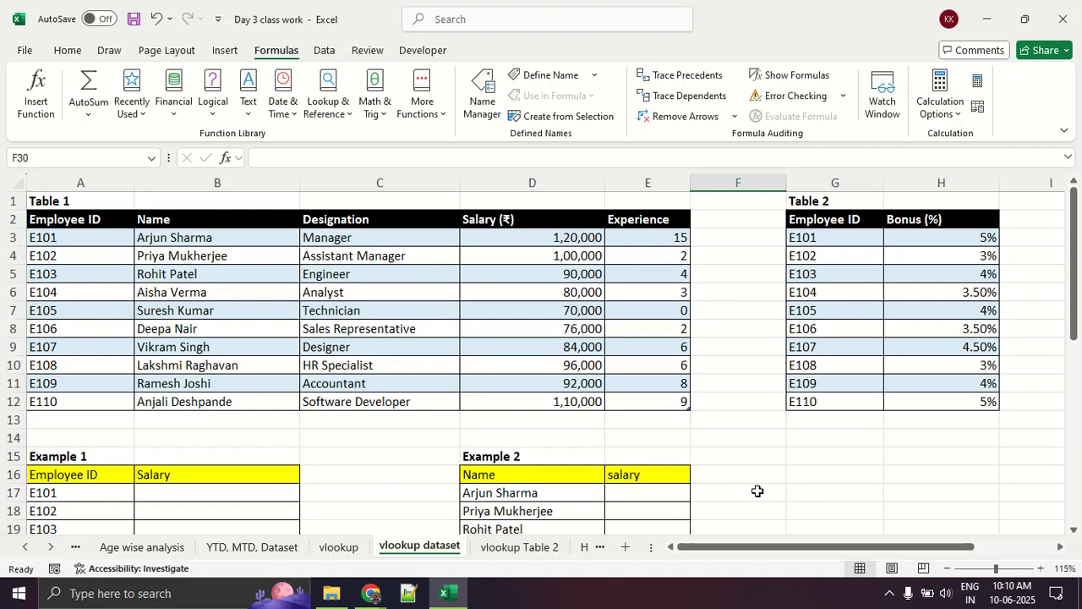
{"action": "mouse_move", "coordinate": [674, 202]}
{"action": "left_mouse_down"}
{"action": "mouse_move", "coordinate": [375, 179]}
{"action": "mouse_move", "coordinate": [629, 313]}
{"action": "mouse_move", "coordinate": [486, 199]}
{"action": "left_mouse_up"}
{"action": "mouse_move", "coordinate": [896, 218]}
{"action": "left_mouse_down"}
{"action": "mouse_move", "coordinate": [785, 358]}
{"action": "mouse_move", "coordinate": [1025, 272]}
{"action": "mouse_move", "coordinate": [869, 213]}
{"action": "left_mouse_up"}
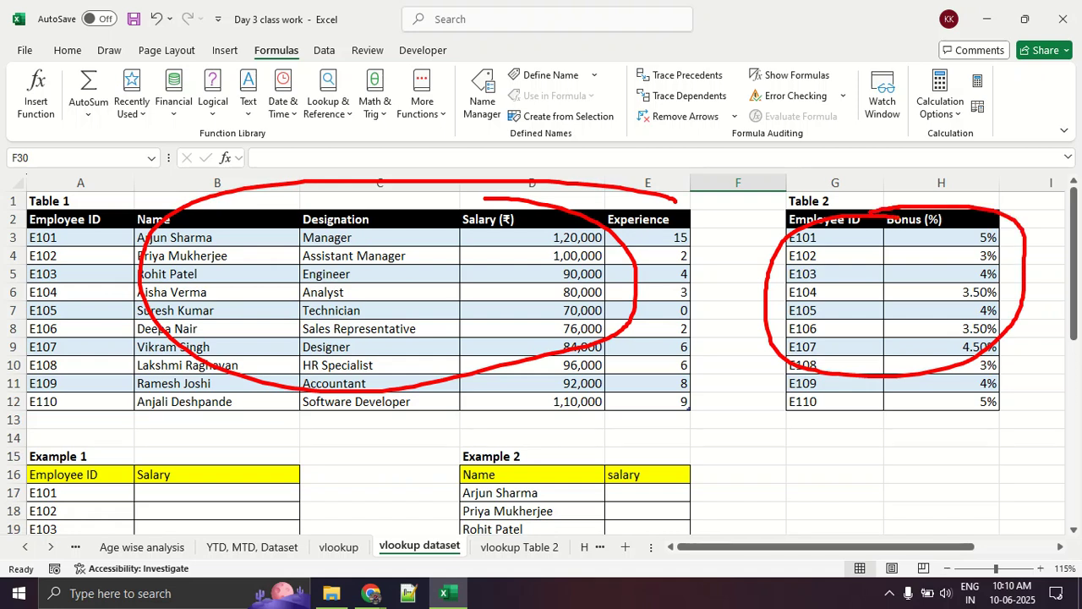
{"action": "key", "text": "Escape"}
Select cell D7 in Table 1, mark the Table Design heading and the table in red, and clear the marks.
{"action": "left_click", "coordinate": [600, 313]}
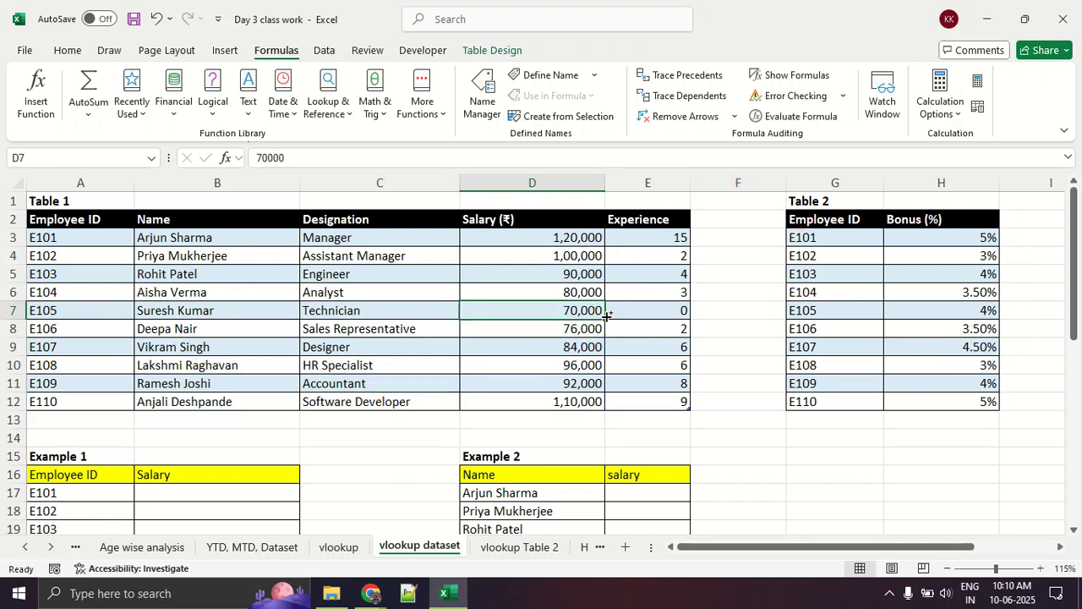
{"action": "mouse_move", "coordinate": [516, 53]}
{"action": "left_mouse_down"}
{"action": "mouse_move", "coordinate": [439, 35]}
{"action": "mouse_move", "coordinate": [551, 61]}
{"action": "mouse_move", "coordinate": [494, 34]}
{"action": "left_mouse_up"}
{"action": "mouse_move", "coordinate": [245, 234]}
{"action": "left_mouse_down"}
{"action": "mouse_move", "coordinate": [34, 398]}
{"action": "mouse_move", "coordinate": [329, 200]}
{"action": "mouse_move", "coordinate": [133, 203]}
{"action": "left_mouse_up"}
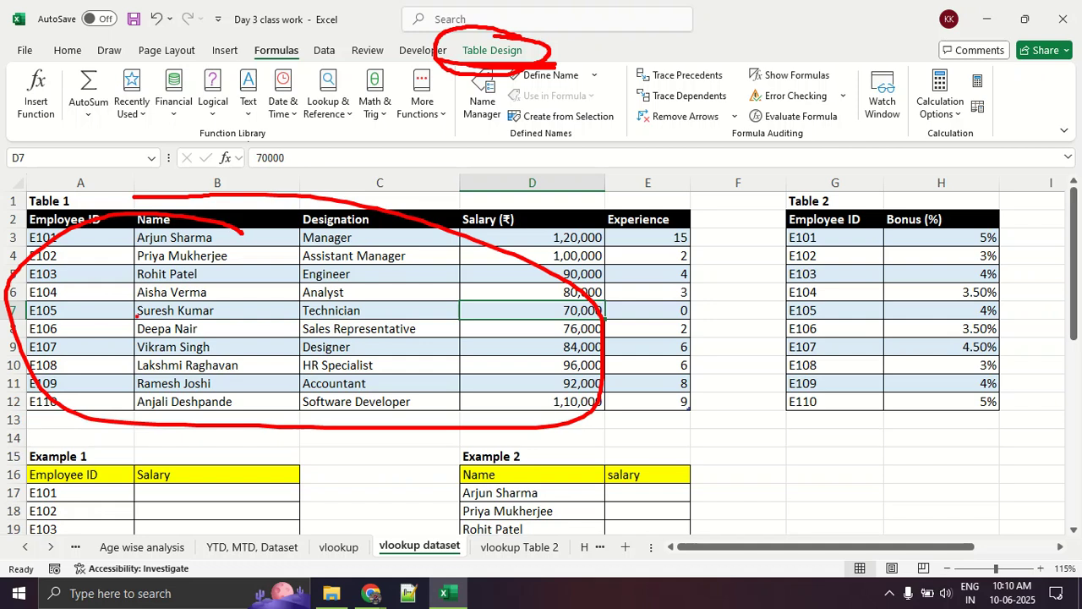
{"action": "left_click_drag", "start_coordinate": [74, 294], "coordinate": [144, 284]}
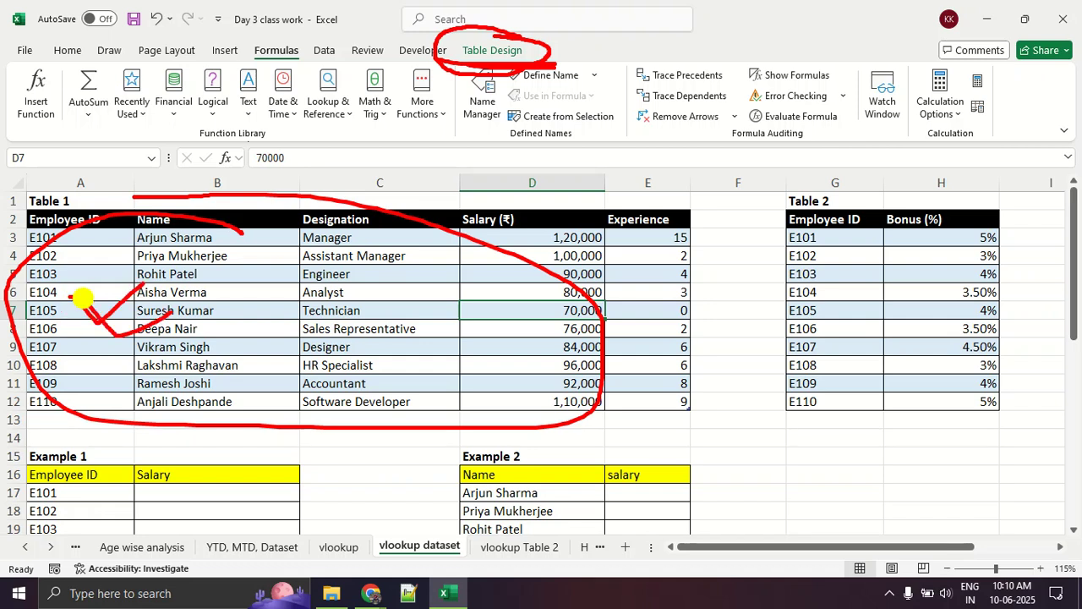
{"action": "key", "text": "Escape"}
Select cell G8 in Table 2, circle the empty Table Design spot and the table in red, and clear the marks.
{"action": "left_click", "coordinate": [882, 334]}
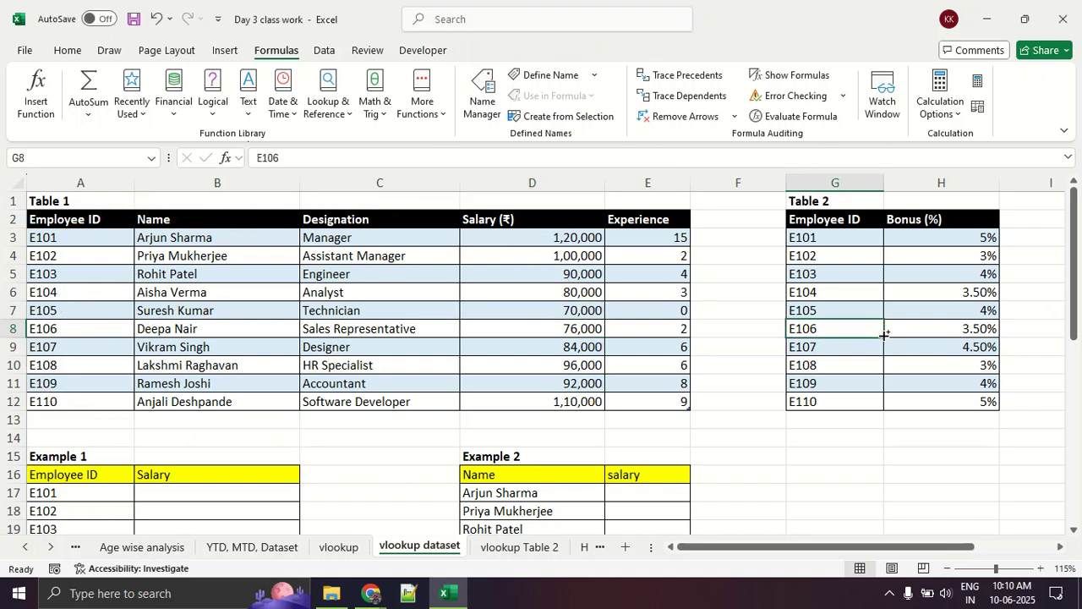
{"action": "mouse_move", "coordinate": [519, 43]}
{"action": "left_mouse_down"}
{"action": "mouse_move", "coordinate": [590, 54]}
{"action": "mouse_move", "coordinate": [541, 71]}
{"action": "mouse_move", "coordinate": [508, 39]}
{"action": "left_mouse_up"}
{"action": "mouse_move", "coordinate": [993, 184]}
{"action": "left_mouse_down"}
{"action": "mouse_move", "coordinate": [955, 178]}
{"action": "mouse_move", "coordinate": [1040, 406]}
{"action": "mouse_move", "coordinate": [955, 193]}
{"action": "left_mouse_up"}
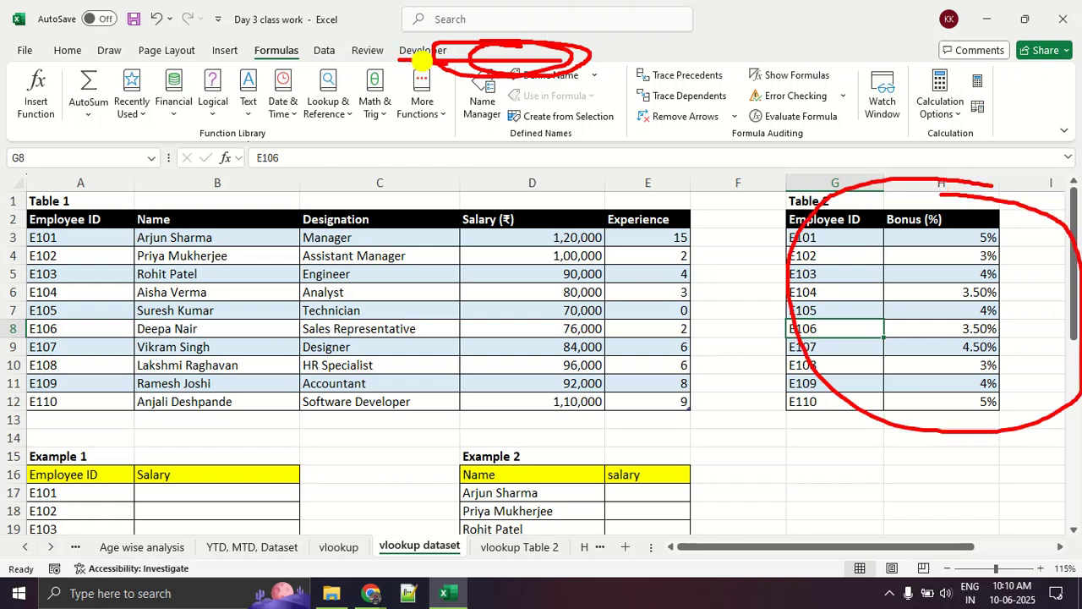
{"action": "key", "text": "Escape"}
Select several individual cells across Table 2, circle its data in red, and clear the annotation.
{"action": "left_click", "coordinate": [904, 289]}
{"action": "left_click", "coordinate": [823, 285]}
{"action": "left_click", "coordinate": [929, 350]}
{"action": "left_click", "coordinate": [858, 353]}
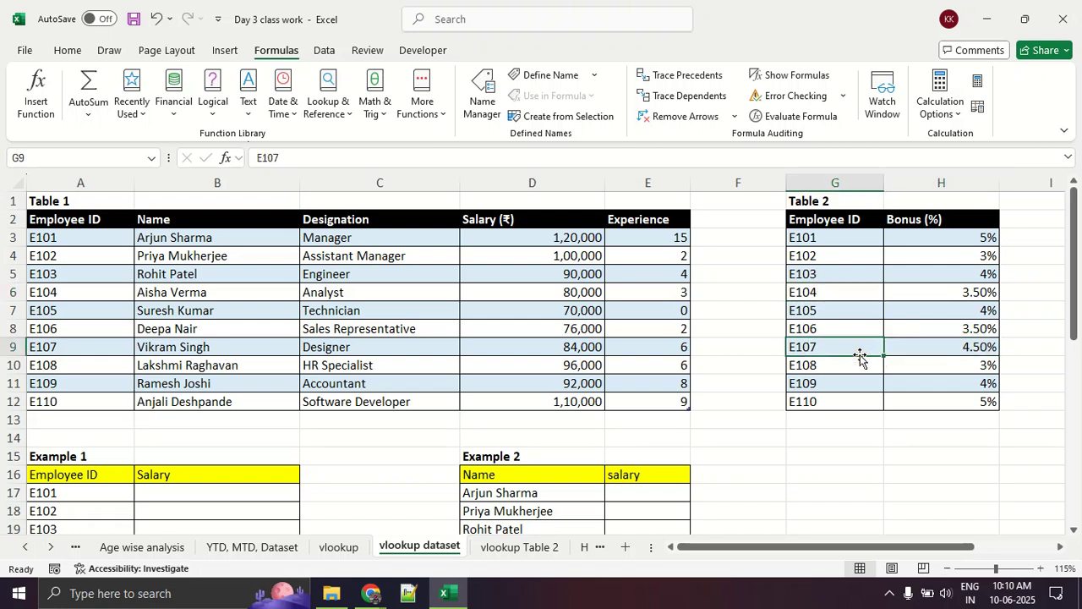
{"action": "mouse_move", "coordinate": [994, 249]}
{"action": "left_mouse_down"}
{"action": "mouse_move", "coordinate": [833, 254]}
{"action": "mouse_move", "coordinate": [1072, 396]}
{"action": "mouse_move", "coordinate": [959, 269]}
{"action": "left_mouse_up"}
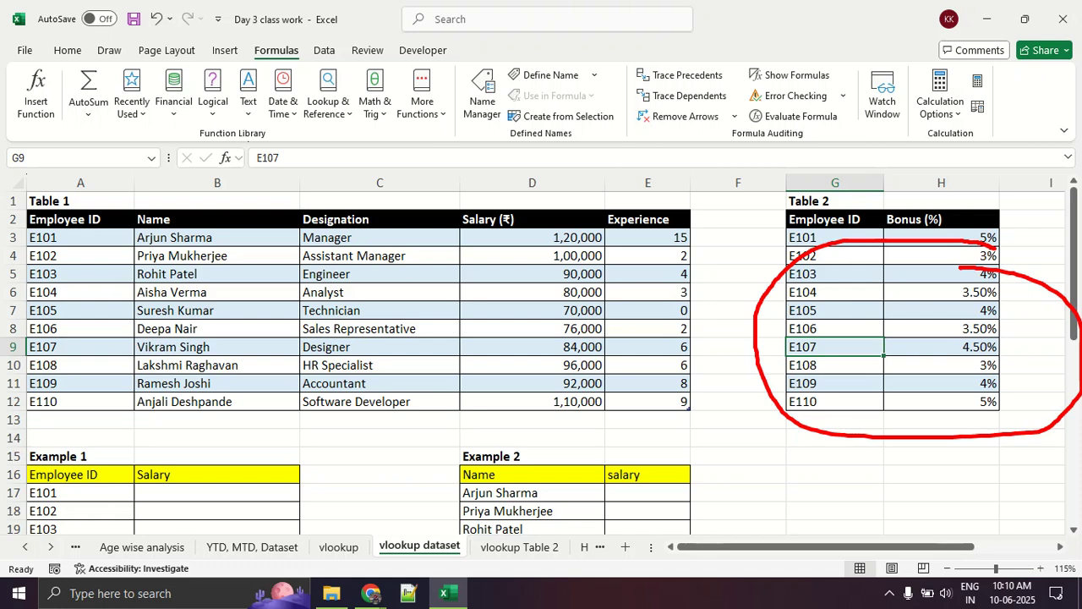
{"action": "key", "text": "Escape"}
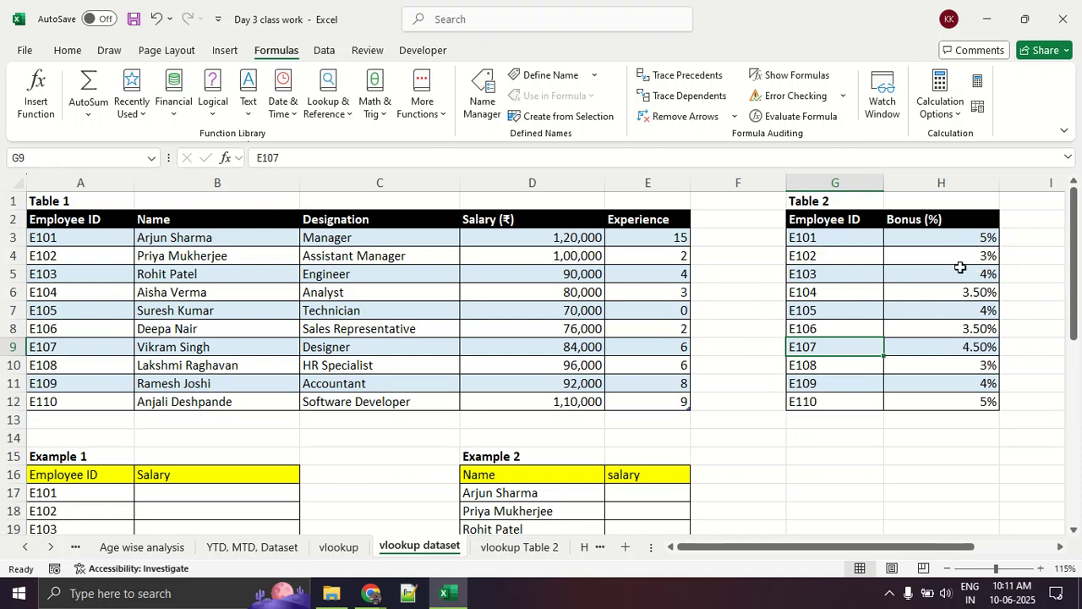
Compare Example 3's Employee IDs and empty Bonus (%) column with the Employee ID and Bonus (%) columns of Table 2.
{"action": "scroll", "coordinate": [960, 267], "scroll_direction": "down", "scroll_amount": 7}
{"action": "left_click", "coordinate": [749, 366]}
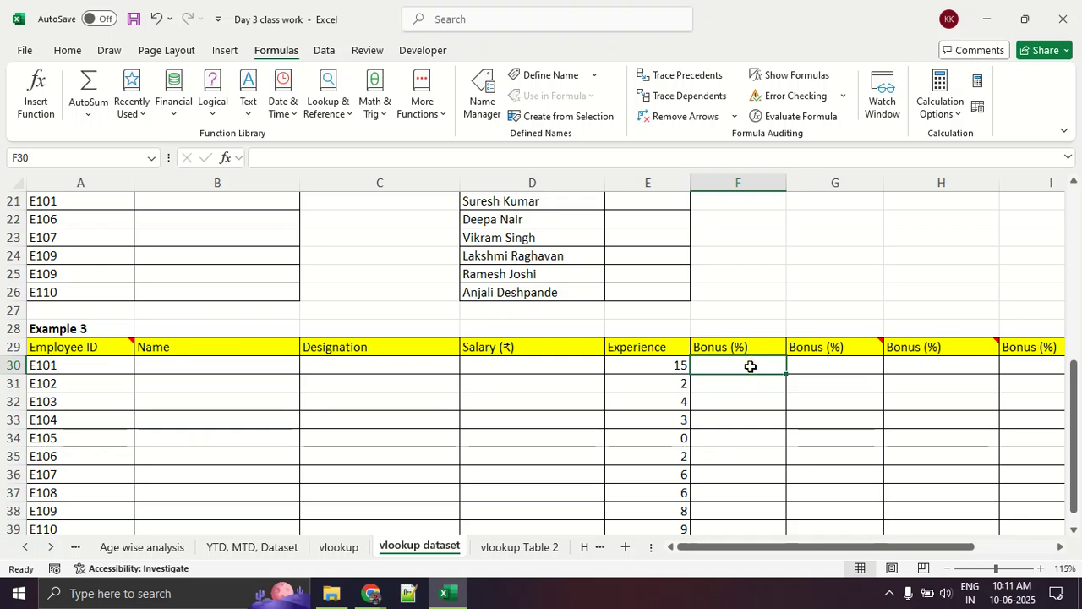
{"action": "scroll", "coordinate": [750, 366], "scroll_direction": "down", "scroll_amount": 2}
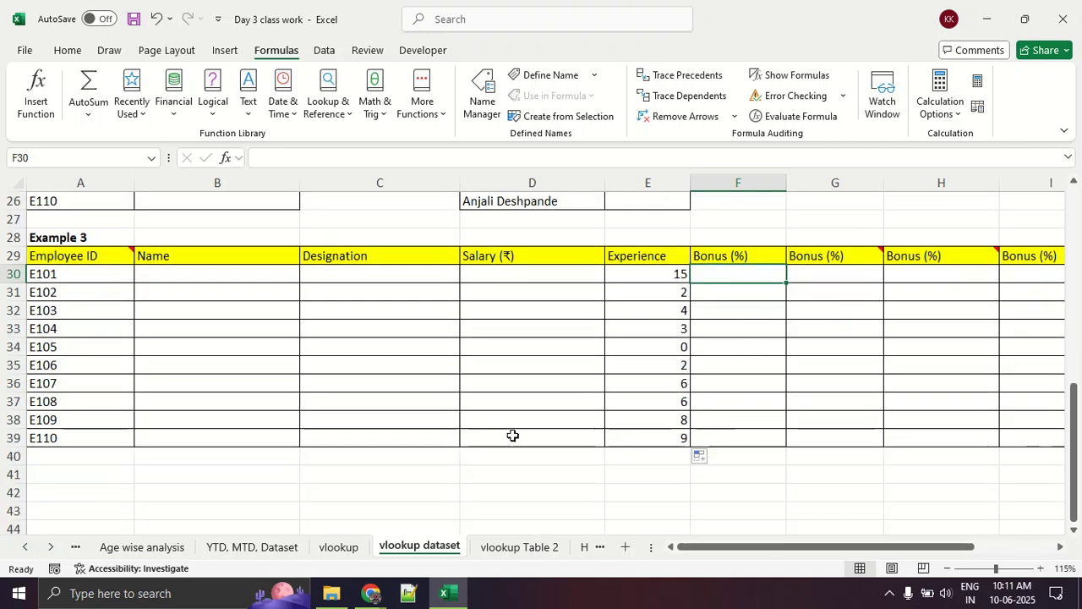
{"action": "left_click_drag", "start_coordinate": [107, 293], "coordinate": [104, 403]}
{"action": "scroll", "coordinate": [104, 404], "scroll_direction": "up", "scroll_amount": 8}
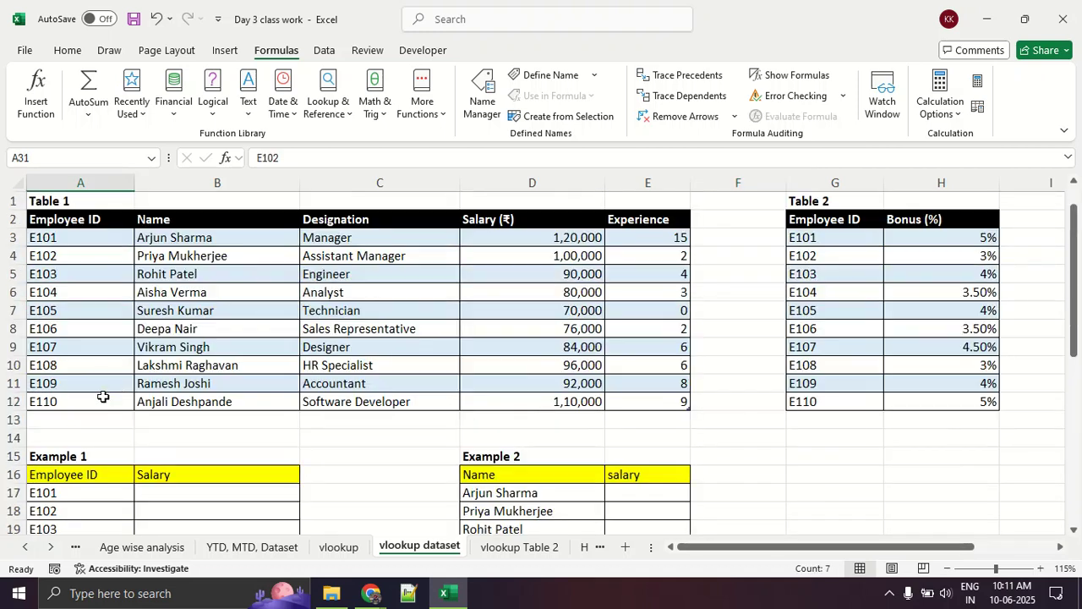
{"action": "left_click_drag", "start_coordinate": [843, 238], "coordinate": [843, 364]}
{"action": "left_click_drag", "start_coordinate": [937, 252], "coordinate": [937, 338]}
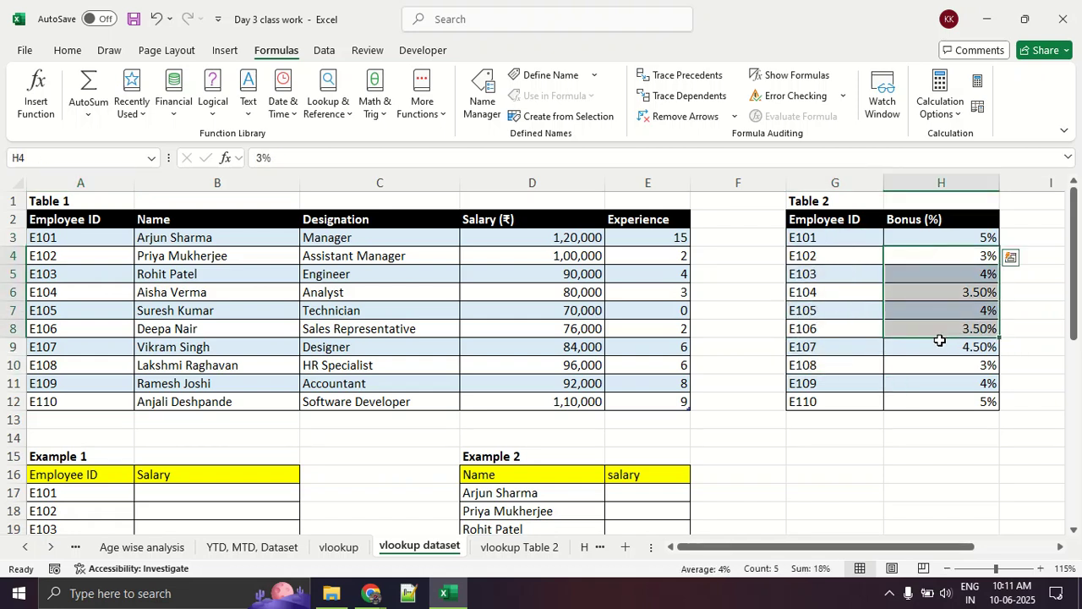
{"action": "scroll", "coordinate": [938, 341], "scroll_direction": "down", "scroll_amount": 3}
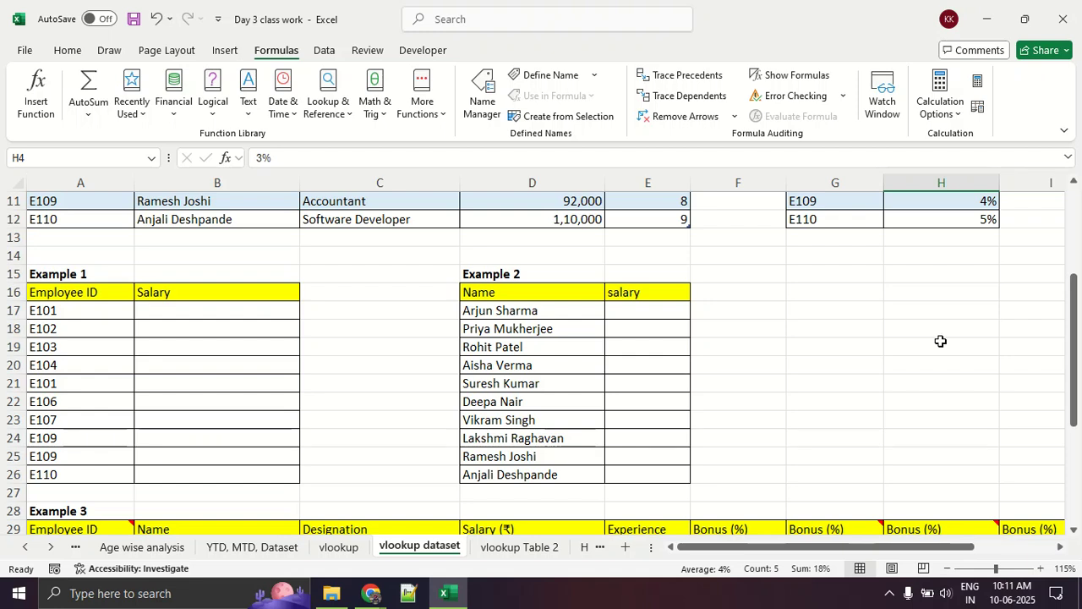
{"action": "scroll", "coordinate": [940, 341], "scroll_direction": "down", "scroll_amount": 3}
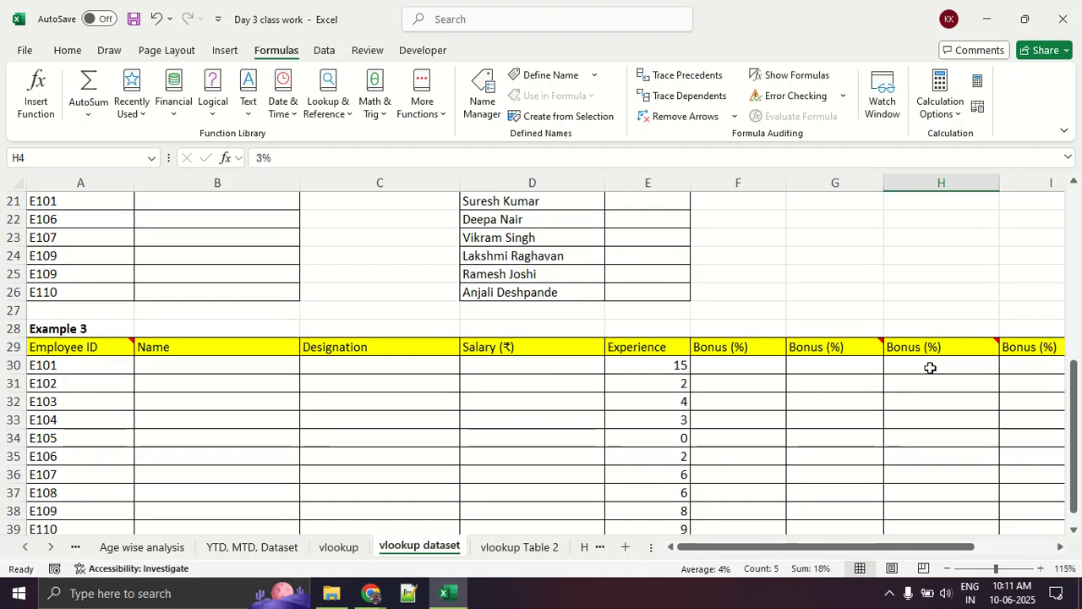
Insert the VLOOKUP function into cell F30, the first Bonus (%) cell of Example 3.
{"action": "left_click", "coordinate": [706, 368]}
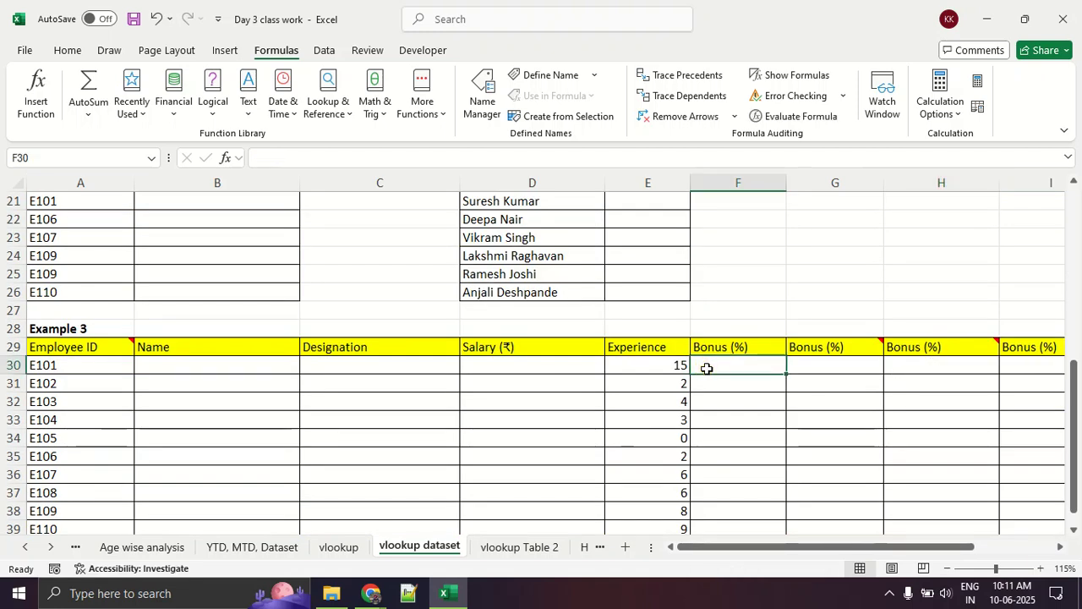
{"action": "type", "text": "=v;"}
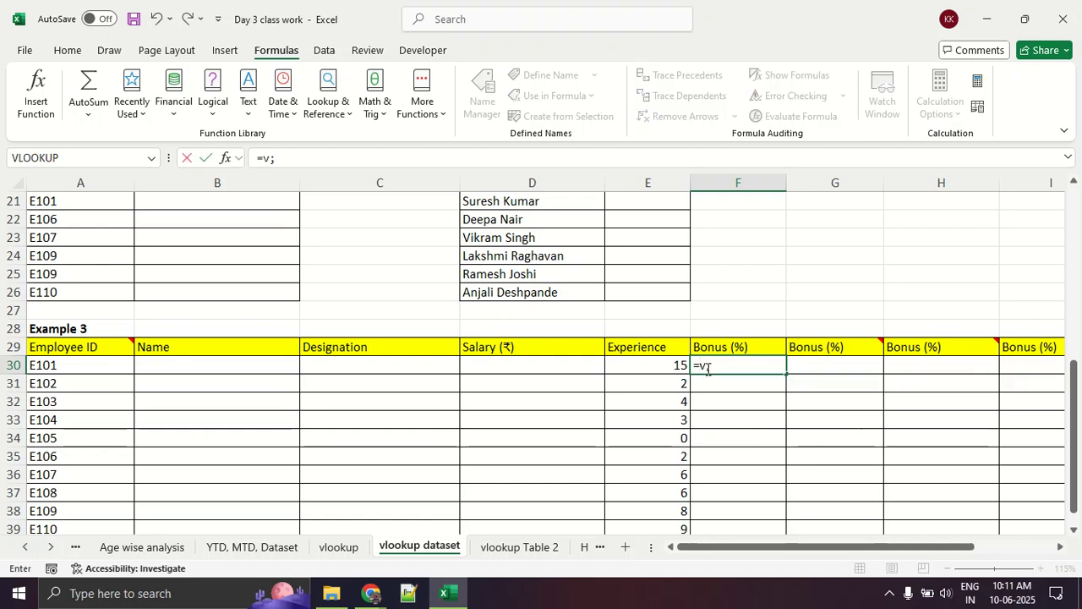
{"action": "key", "text": "BackSpace"}
{"action": "key", "text": "BackSpace"}
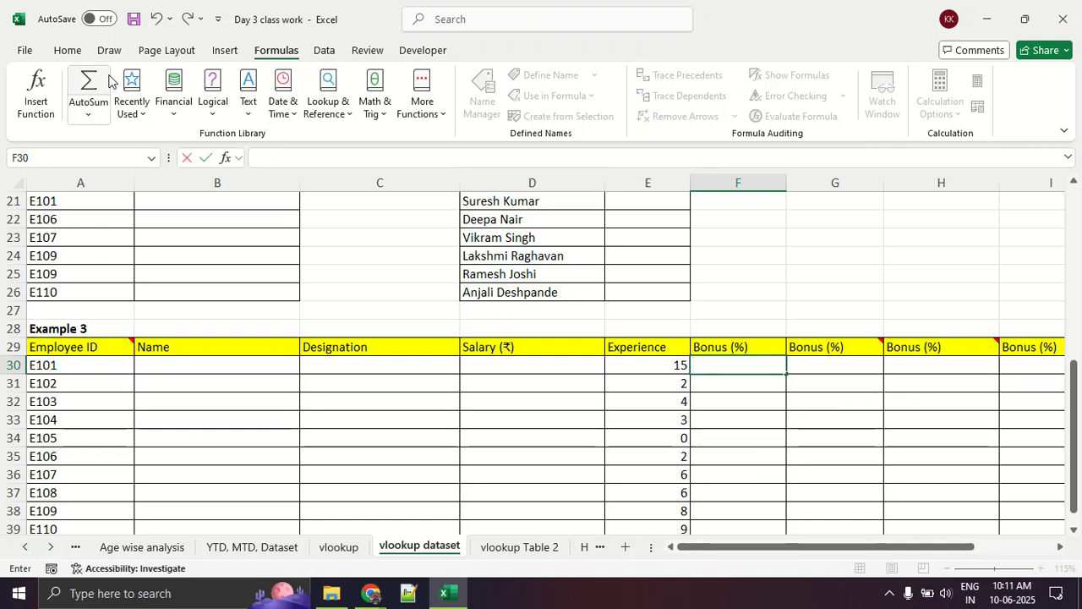
{"action": "left_click", "coordinate": [35, 91]}
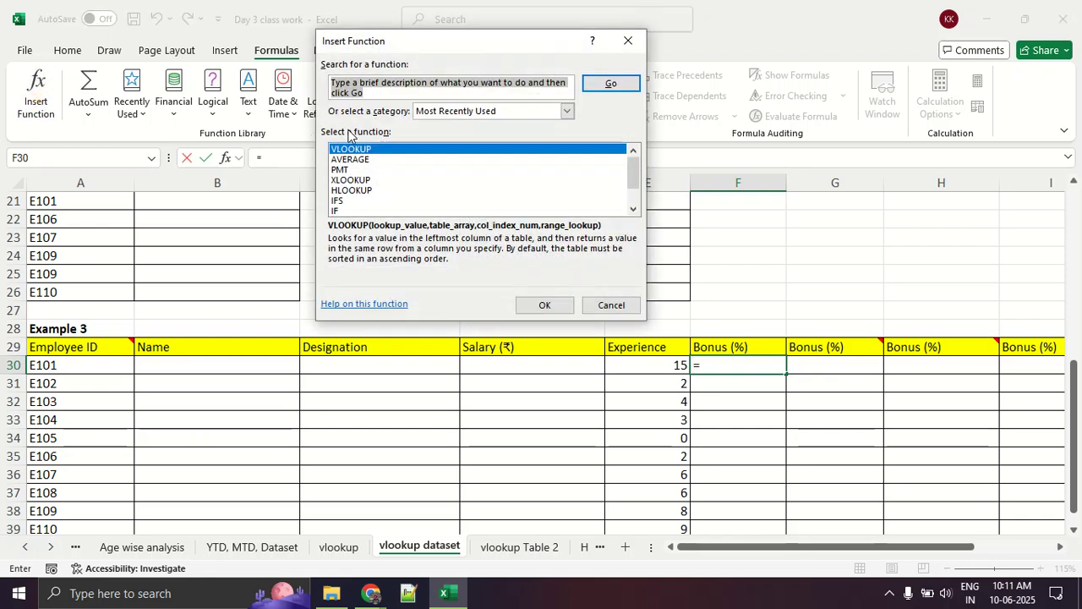
{"action": "left_click", "coordinate": [561, 306]}
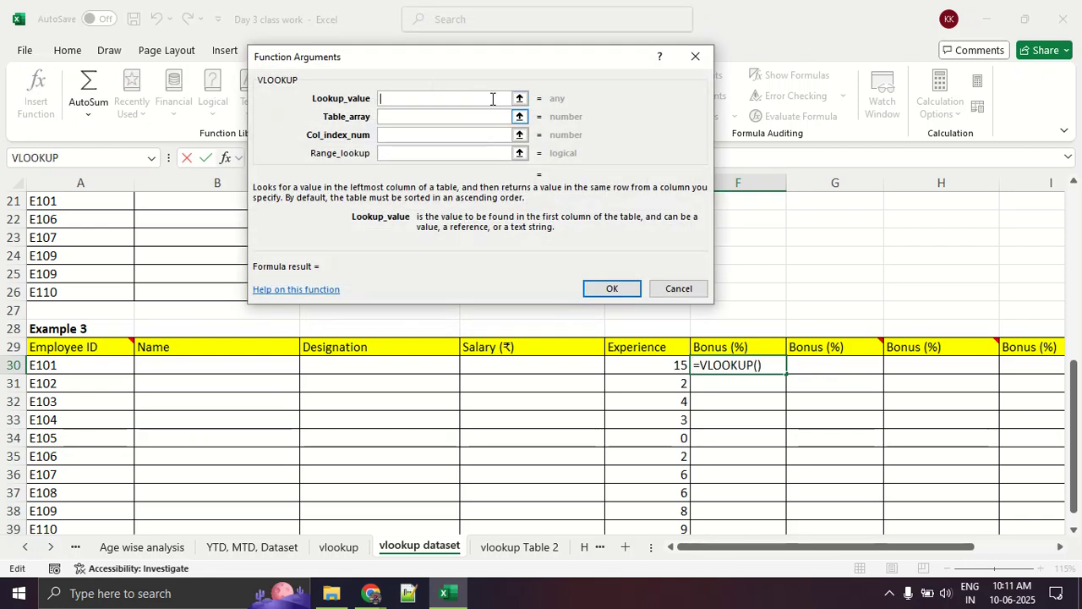
Set VLOOKUP's lookup value to A30 and its table array to Table 2's data range G3:H12.
{"action": "left_click", "coordinate": [85, 360]}
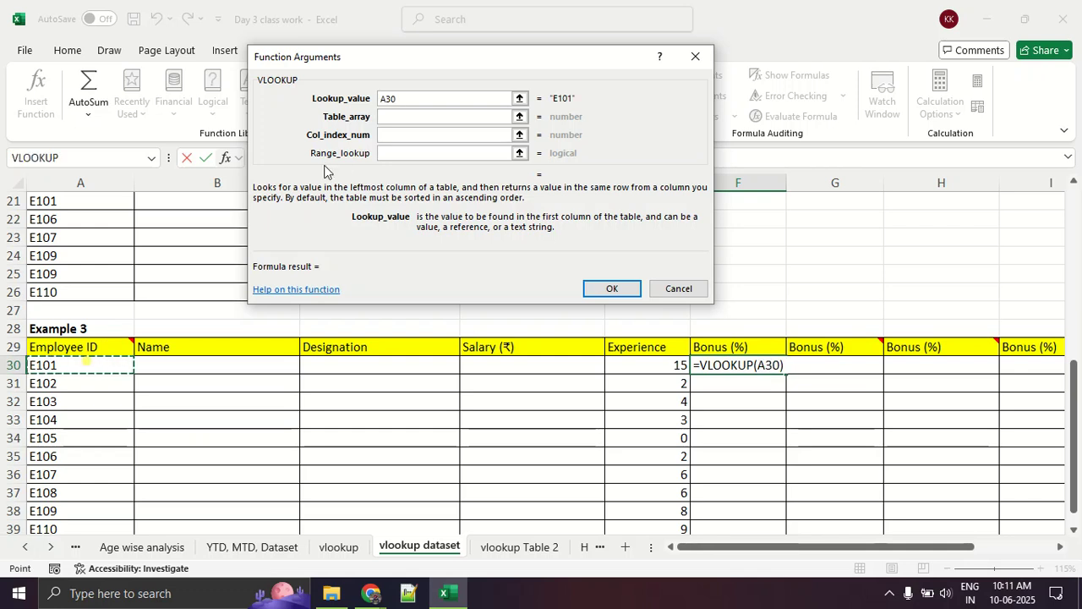
{"action": "left_click", "coordinate": [390, 118]}
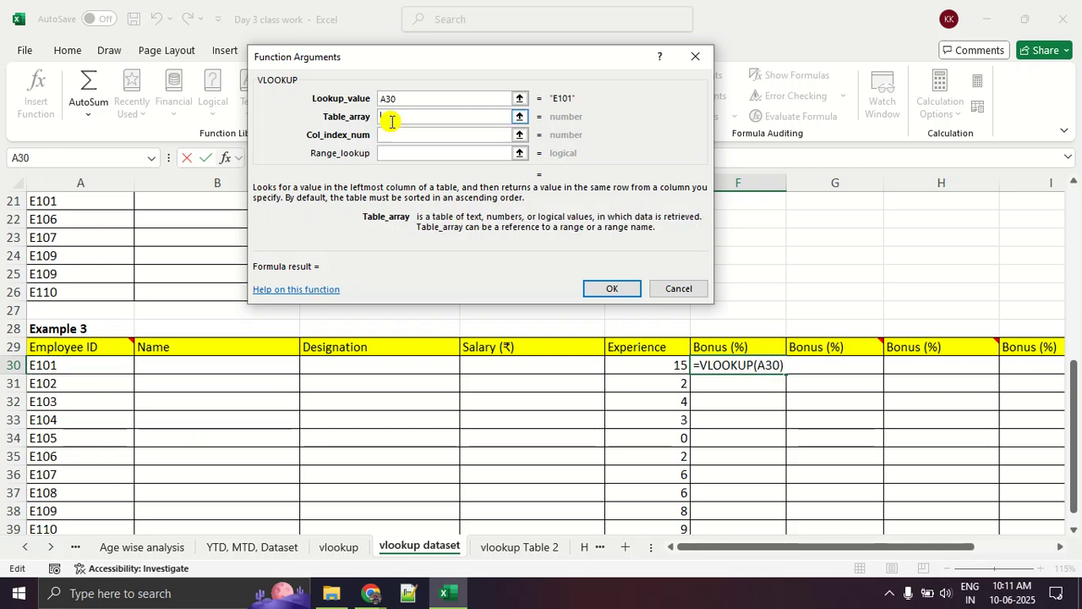
{"action": "left_click", "coordinate": [519, 117]}
{"action": "scroll", "coordinate": [906, 312], "scroll_direction": "up", "scroll_amount": 7}
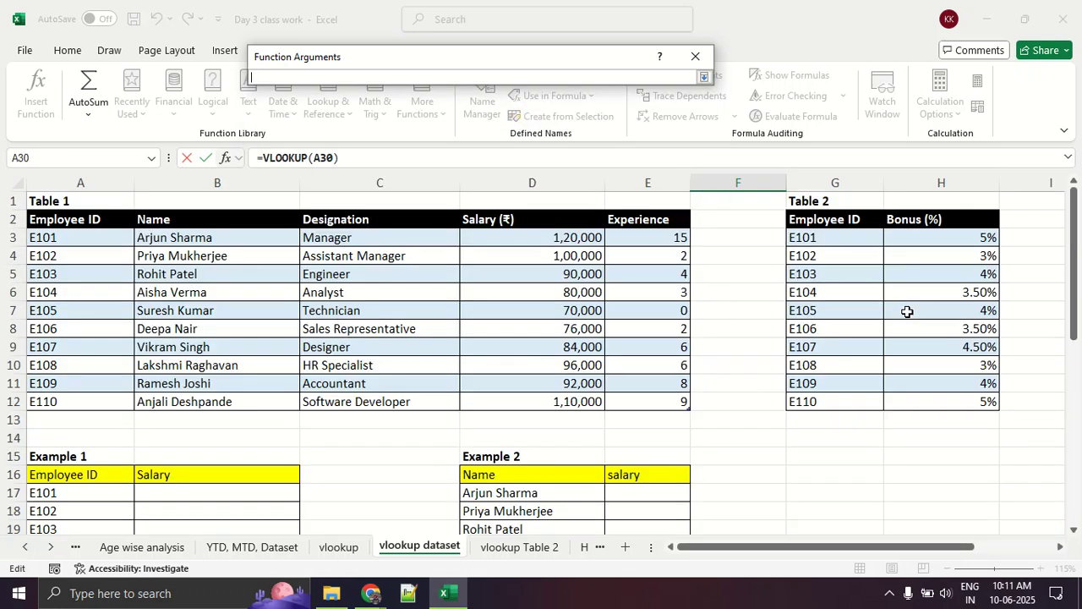
{"action": "left_click_drag", "start_coordinate": [849, 239], "coordinate": [934, 402]}
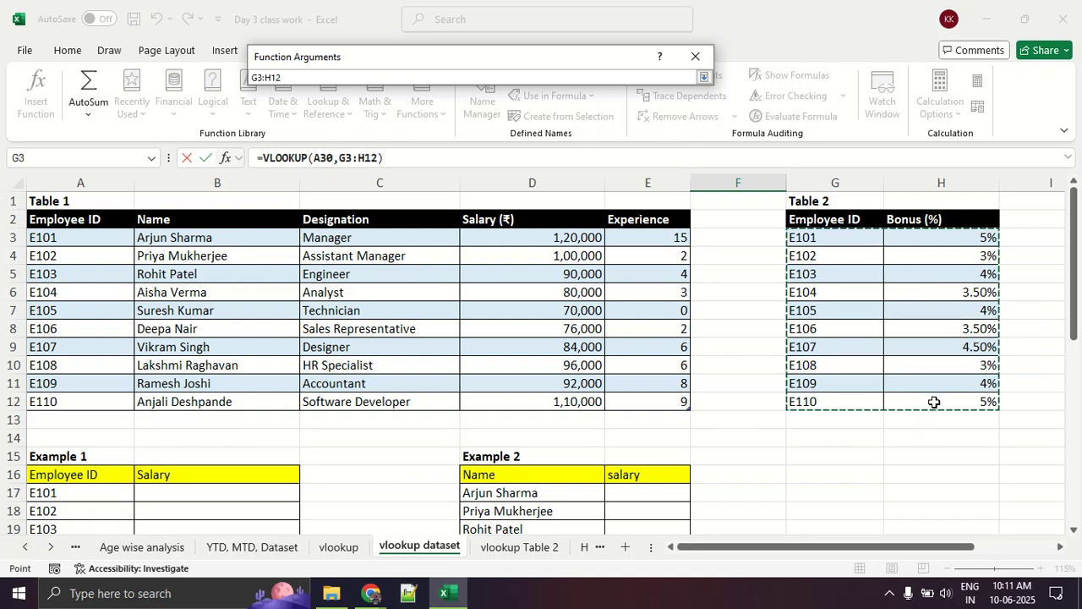
{"action": "left_click", "coordinate": [703, 77]}
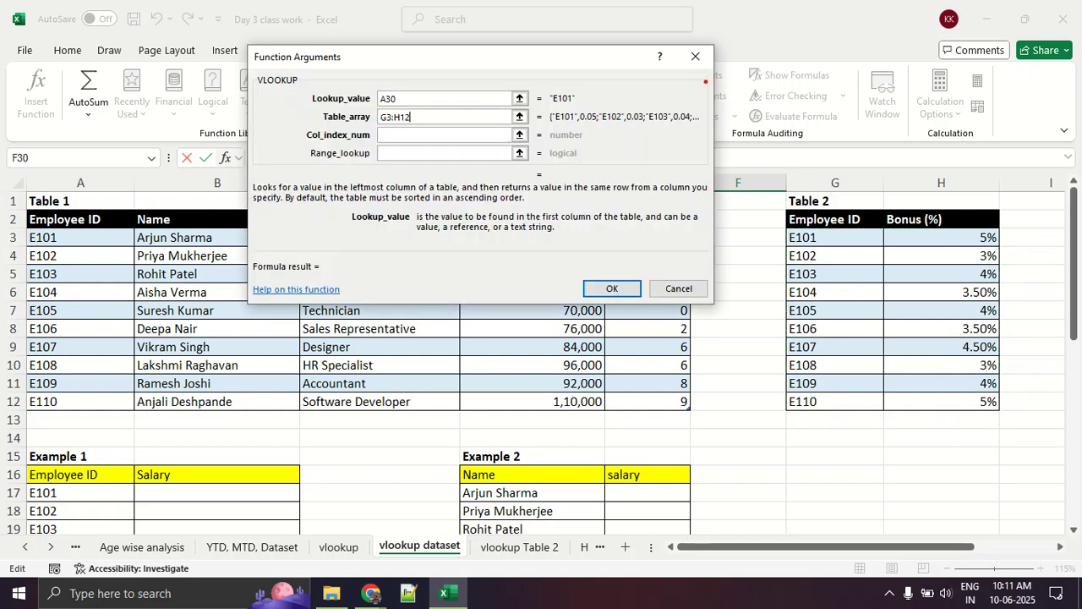
Mark the lookup value and table array arguments in red for review, and clear the annotation.
{"action": "mouse_move", "coordinate": [422, 100]}
{"action": "left_mouse_down"}
{"action": "mouse_move", "coordinate": [380, 106]}
{"action": "mouse_move", "coordinate": [464, 118]}
{"action": "mouse_move", "coordinate": [415, 101]}
{"action": "left_mouse_up"}
{"action": "key", "text": "Escape"}
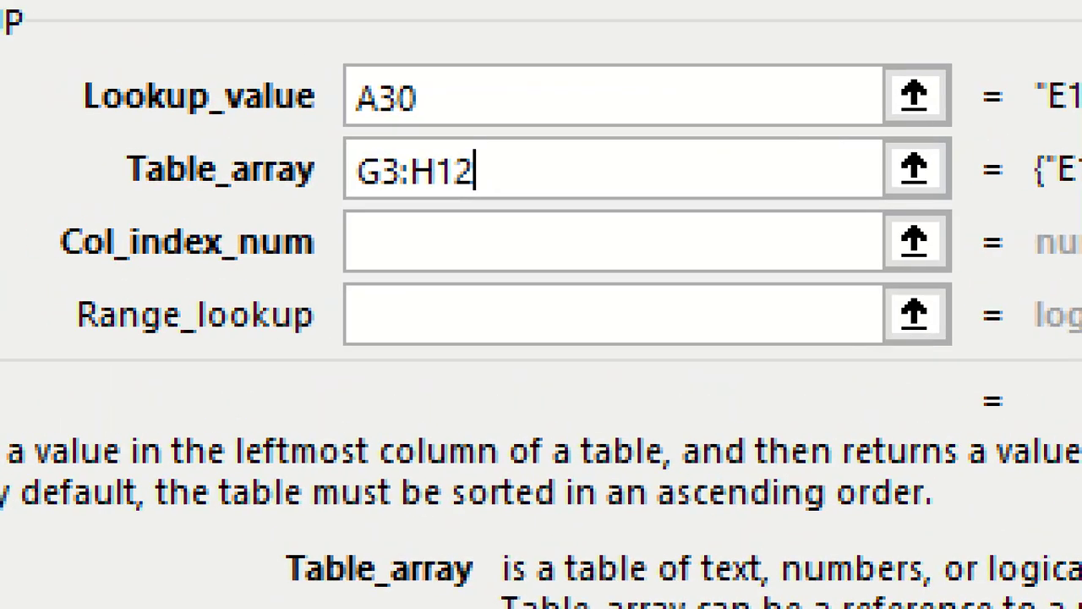
{"action": "left_click", "coordinate": [388, 100]}
{"action": "left_click_drag", "start_coordinate": [298, 231], "coordinate": [523, 213]}
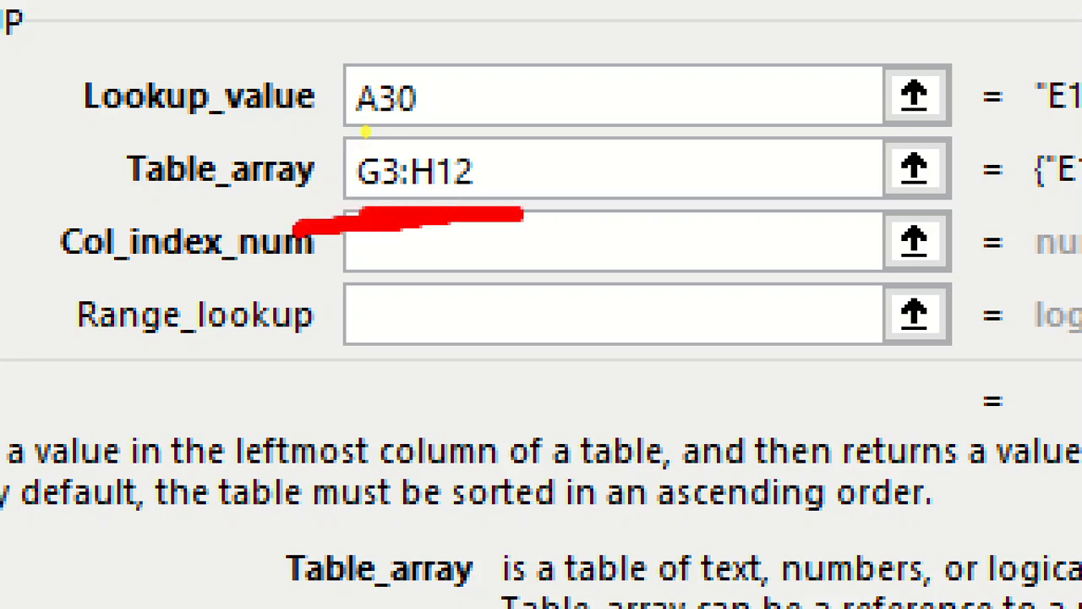
{"action": "left_click_drag", "start_coordinate": [406, 206], "coordinate": [211, 212]}
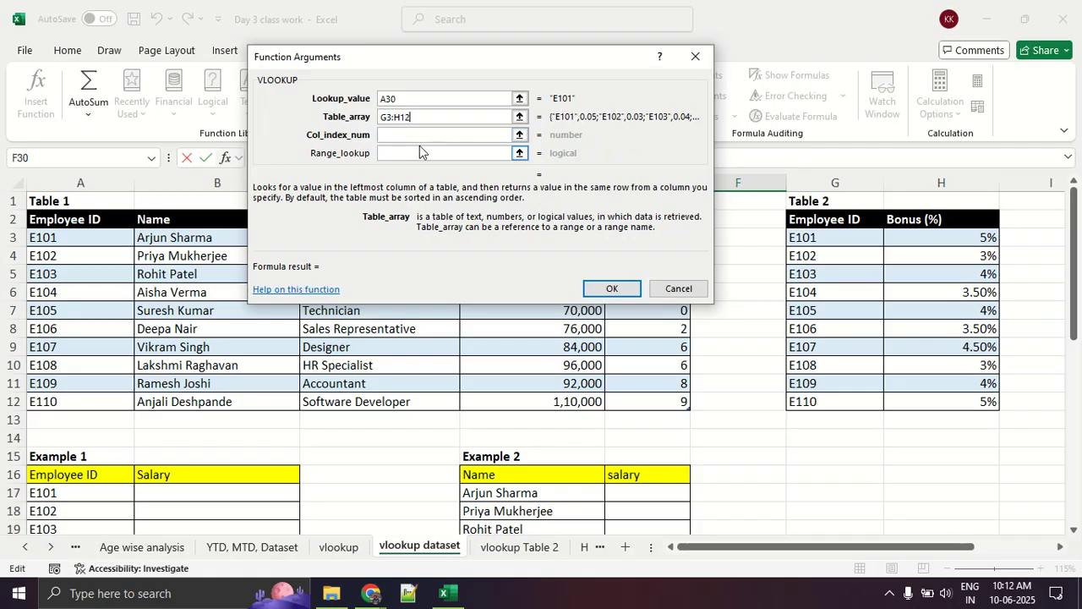
Underline the column index argument, number Table 2's columns 1 and 2 in red, underline their headers, and clear the marks.
{"action": "left_click_drag", "start_coordinate": [298, 151], "coordinate": [597, 154]}
{"action": "left_click_drag", "start_coordinate": [801, 284], "coordinate": [830, 342]}
{"action": "left_click_drag", "start_coordinate": [923, 298], "coordinate": [1033, 324]}
{"action": "mouse_move", "coordinate": [972, 238]}
{"action": "left_mouse_down"}
{"action": "mouse_move", "coordinate": [898, 240]}
{"action": "mouse_move", "coordinate": [993, 242]}
{"action": "left_mouse_up"}
{"action": "mouse_move", "coordinate": [780, 229]}
{"action": "left_mouse_down"}
{"action": "mouse_move", "coordinate": [971, 229]}
{"action": "mouse_move", "coordinate": [907, 231]}
{"action": "left_mouse_up"}
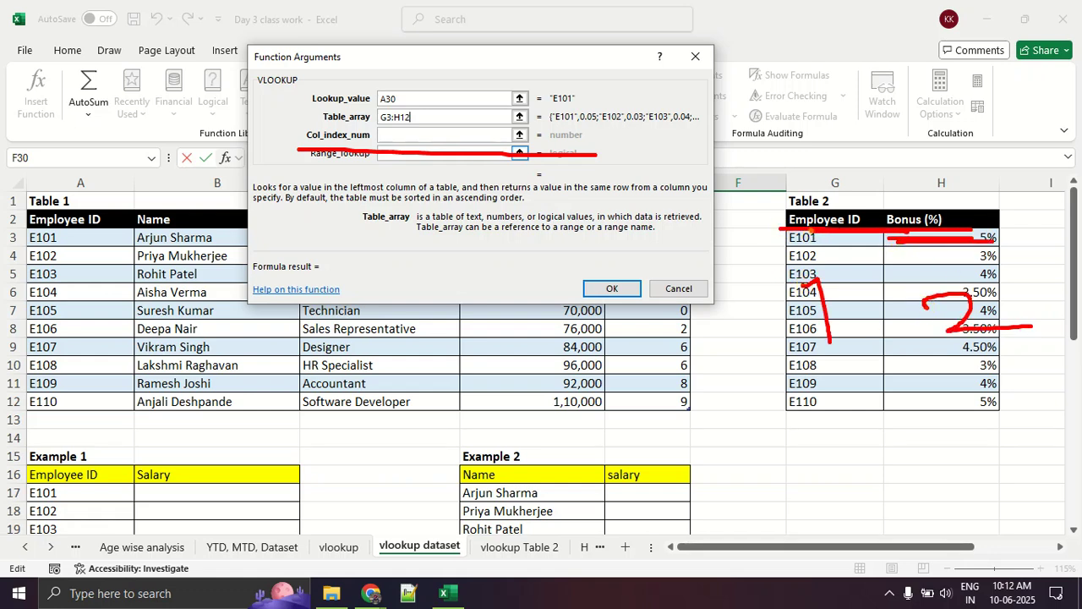
{"action": "key", "text": "Escape"}
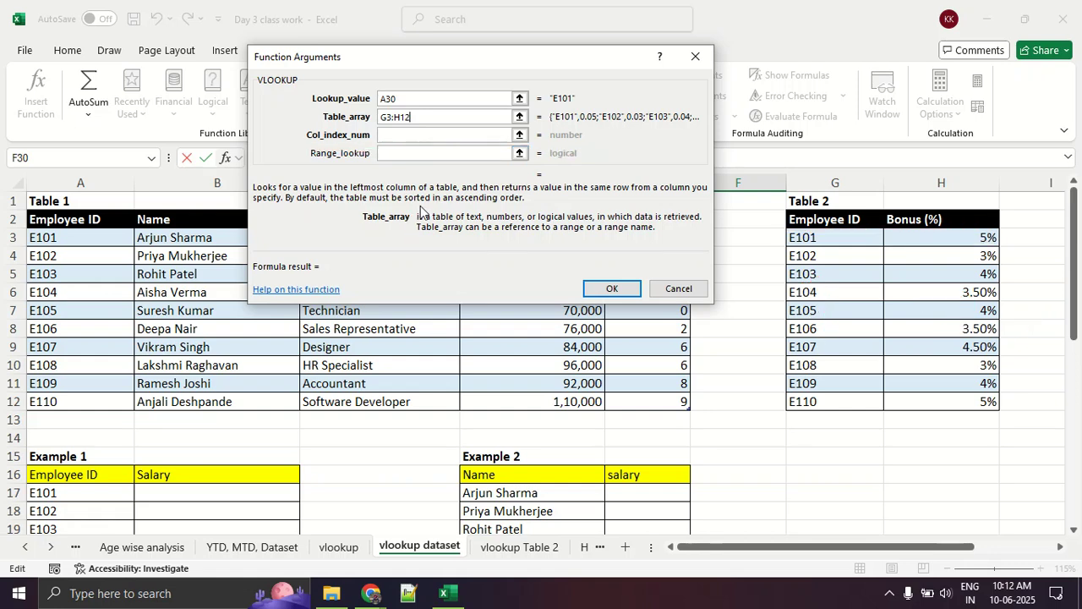
Set the column index number to 2 and confirm the VLOOKUP formula for cell F30.
{"action": "left_click", "coordinate": [415, 135]}
{"action": "type", "text": "2"}
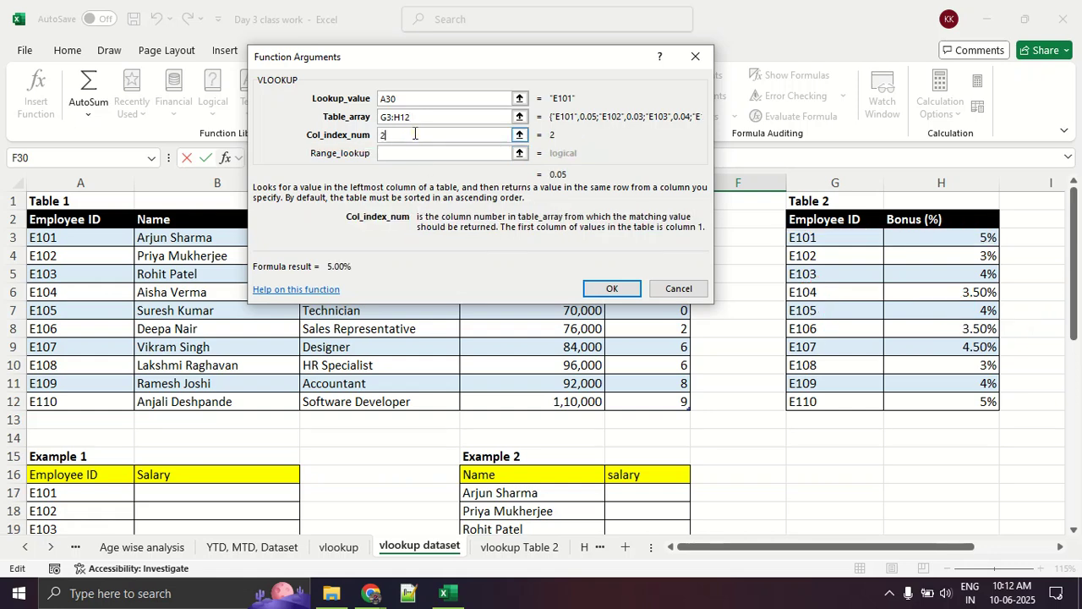
{"action": "left_click", "coordinate": [612, 288]}
Zoom in on Example 3's first Bonus (%) result, underline it in red, and clear the annotation.
{"action": "scroll", "coordinate": [621, 284], "scroll_direction": "down", "scroll_amount": 4}
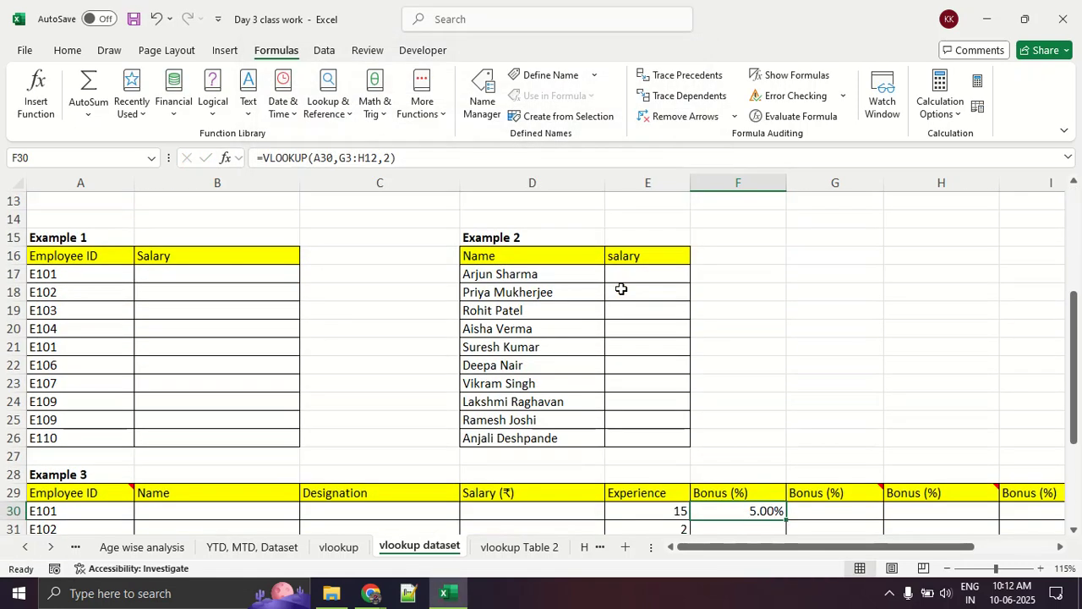
{"action": "key", "text": "ctrl+1"}
{"action": "left_click", "coordinate": [802, 398]}
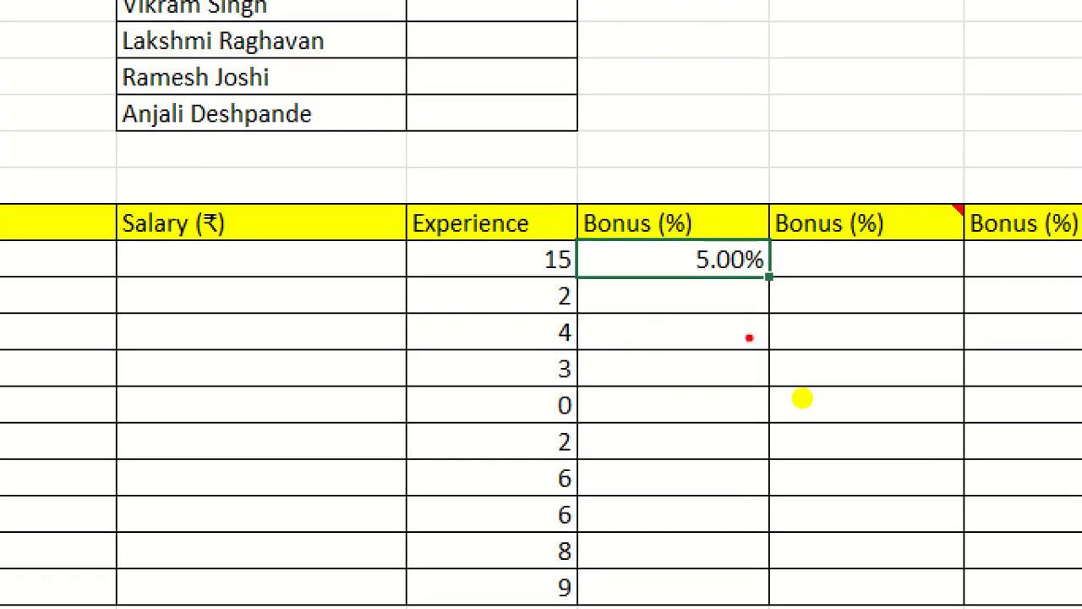
{"action": "left_click_drag", "start_coordinate": [717, 279], "coordinate": [776, 285]}
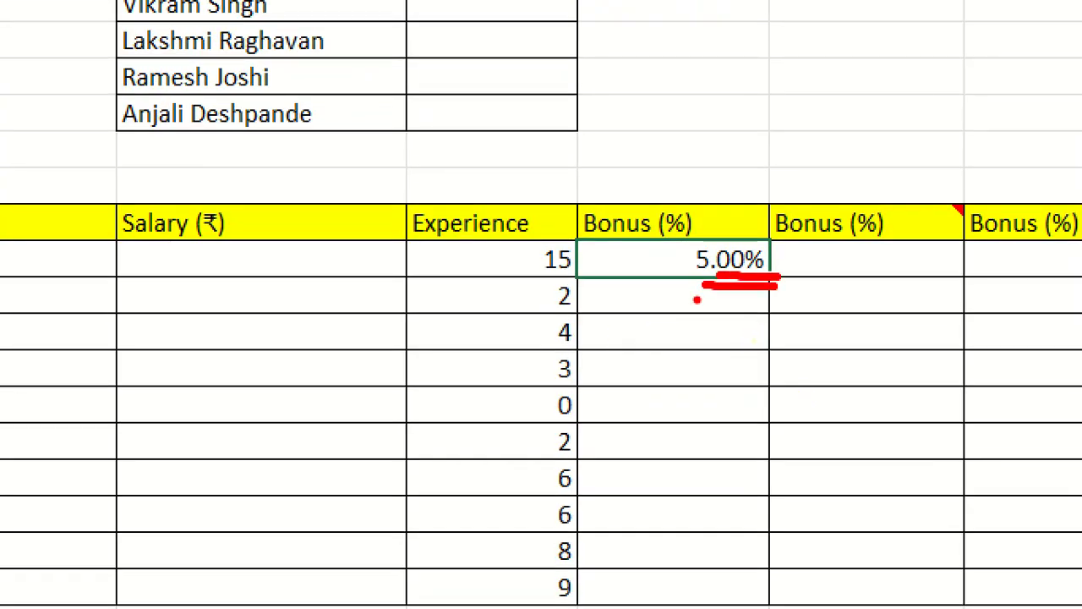
{"action": "key", "text": "Escape"}
Check F30's bonus against Table 2, and fill its VLOOKUP formula down through F39.
{"action": "scroll", "coordinate": [922, 341], "scroll_direction": "up", "scroll_amount": 7}
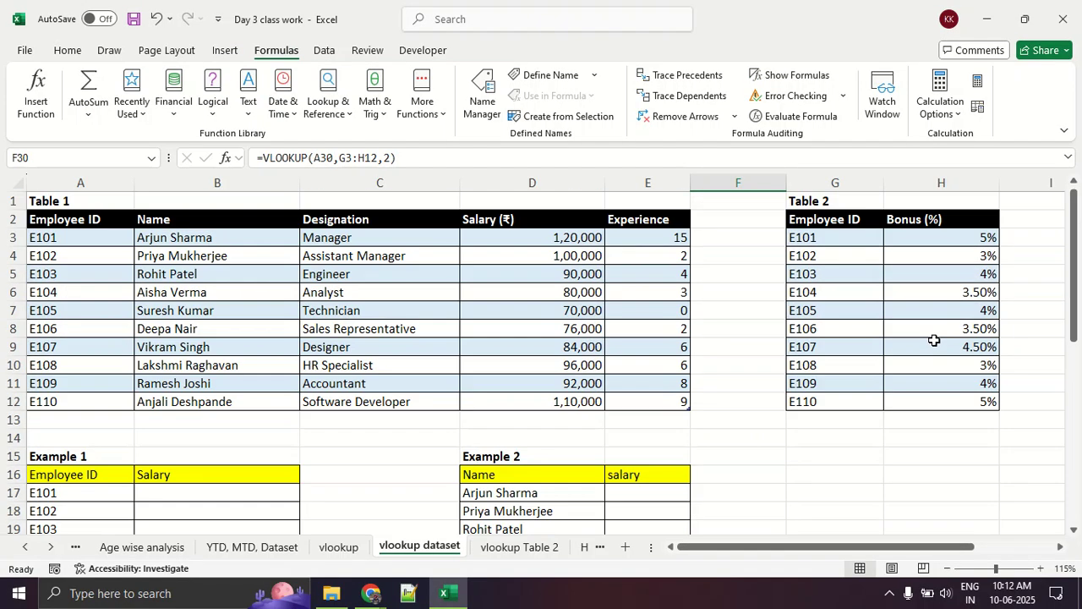
{"action": "scroll", "coordinate": [933, 341], "scroll_direction": "down", "scroll_amount": 8}
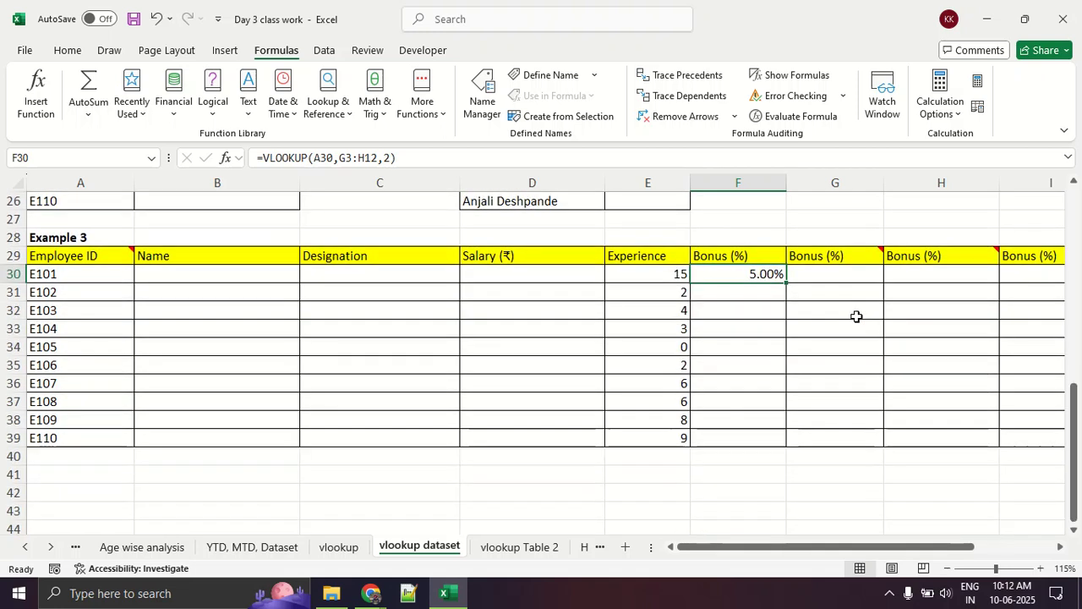
{"action": "double_click", "coordinate": [785, 282]}
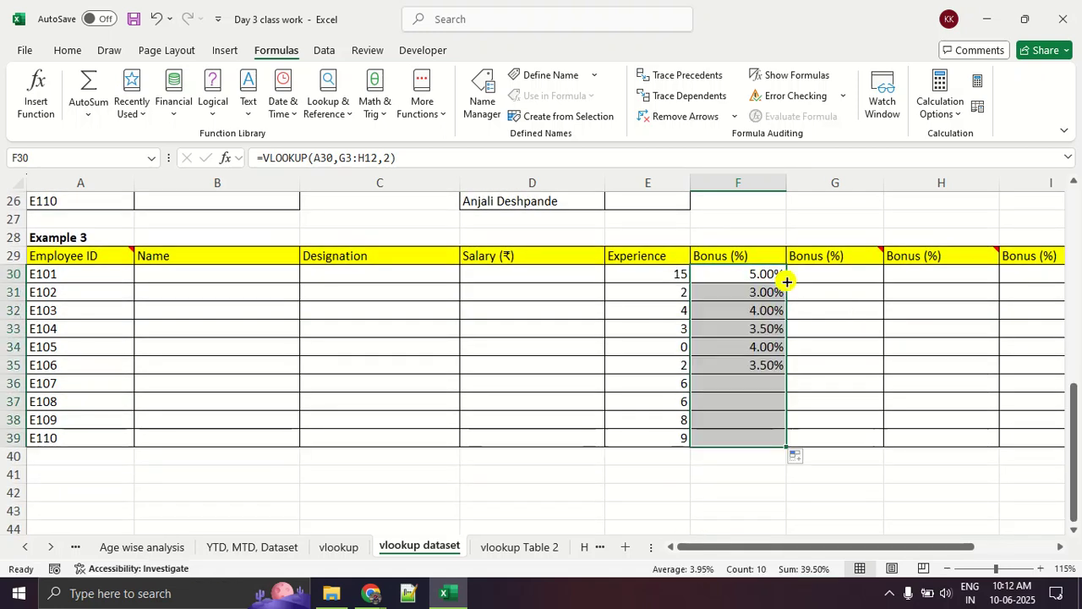
Select cell F34, underline the bonus values for E106 and E107 in red, and clear the annotation.
{"action": "left_click", "coordinate": [759, 349]}
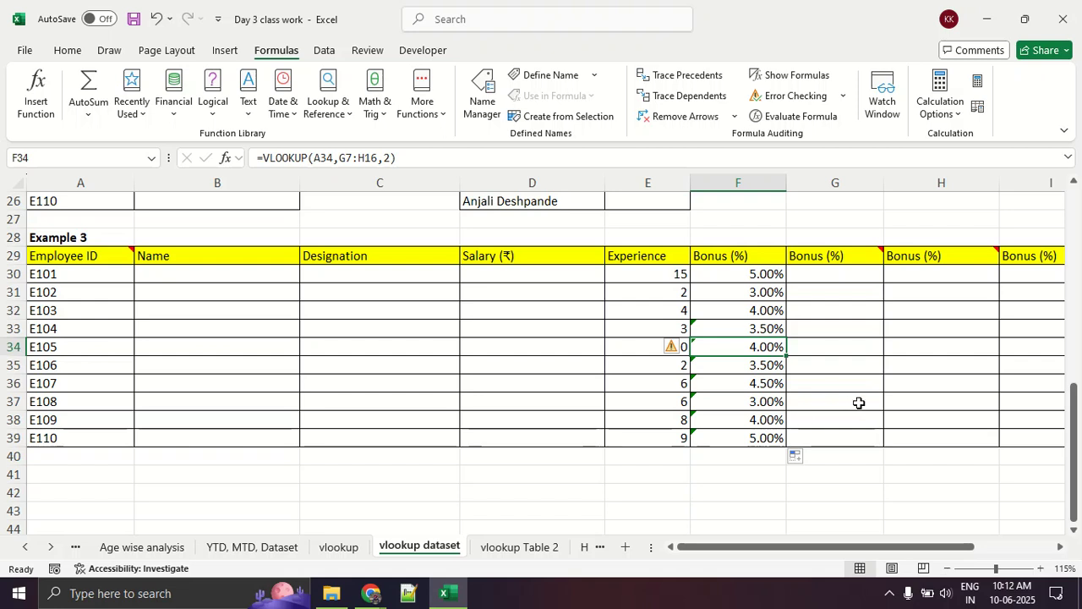
{"action": "key", "text": "ctrl+1"}
{"action": "left_click", "coordinate": [809, 377]}
{"action": "left_click_drag", "start_coordinate": [664, 401], "coordinate": [733, 386]}
{"action": "left_click_drag", "start_coordinate": [662, 372], "coordinate": [739, 372]}
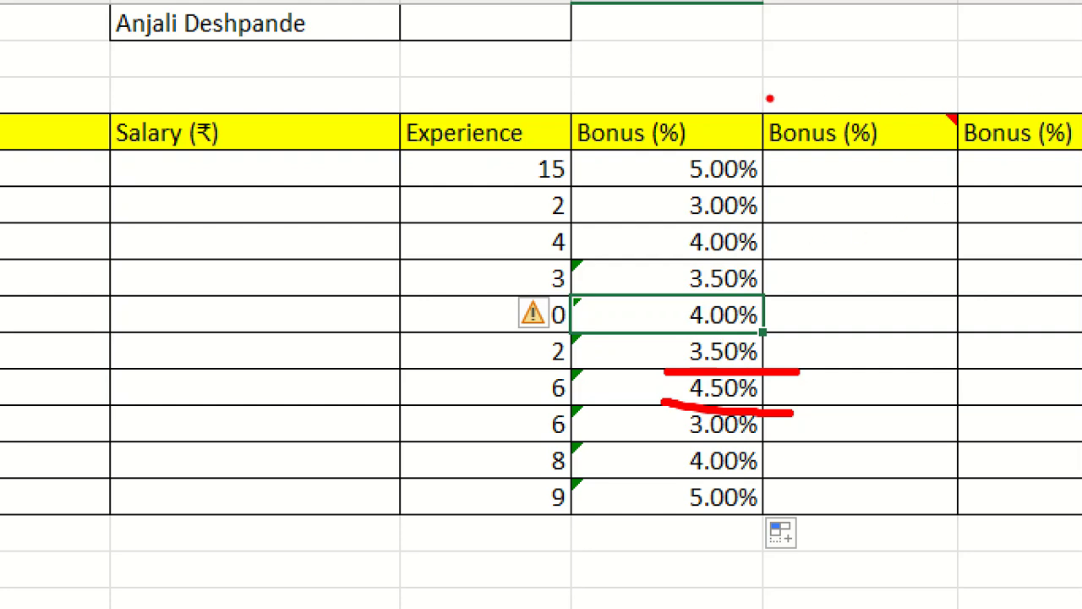
{"action": "key", "text": "Escape"}
Select the Bonus (%) results F30:F39 and mark the Home tab and the decimal-place controls in red.
{"action": "left_click_drag", "start_coordinate": [756, 273], "coordinate": [758, 437]}
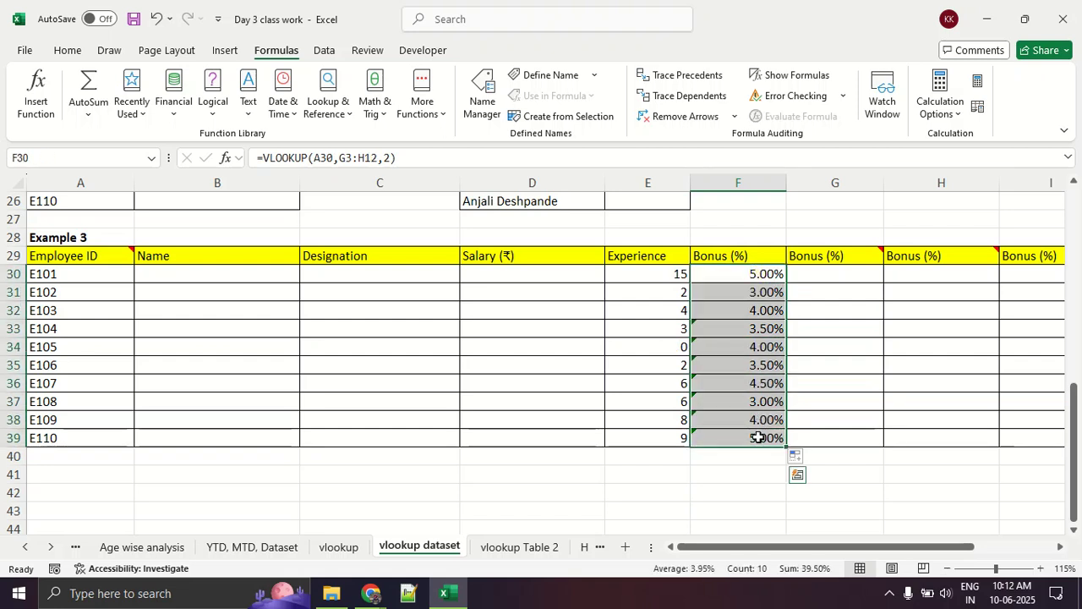
{"action": "left_click", "coordinate": [68, 52]}
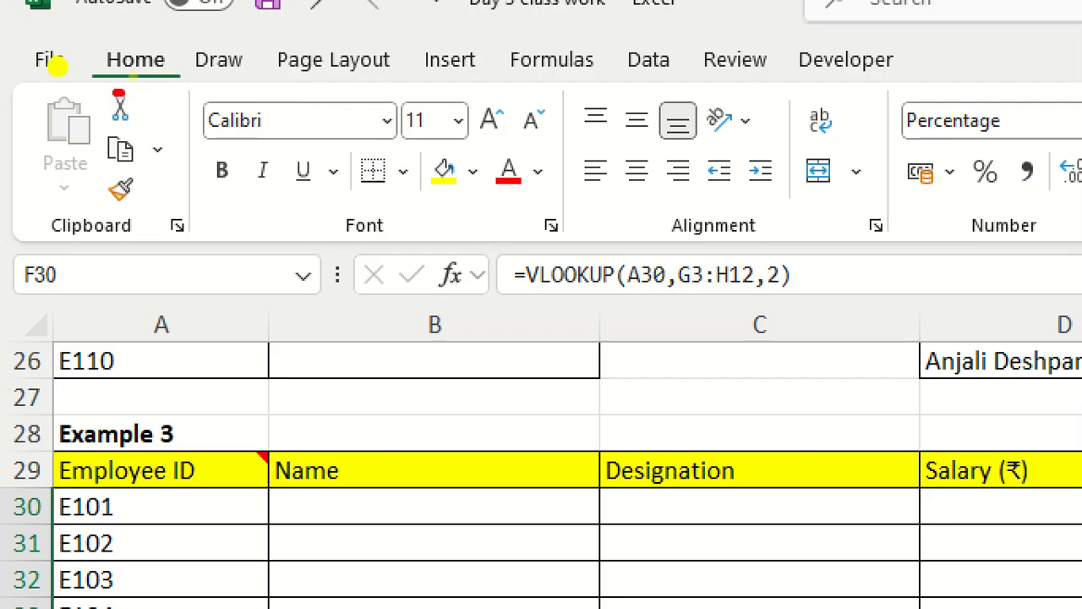
{"action": "mouse_move", "coordinate": [118, 93]}
{"action": "left_mouse_down"}
{"action": "mouse_move", "coordinate": [136, 42]}
{"action": "mouse_move", "coordinate": [158, 92]}
{"action": "left_mouse_up"}
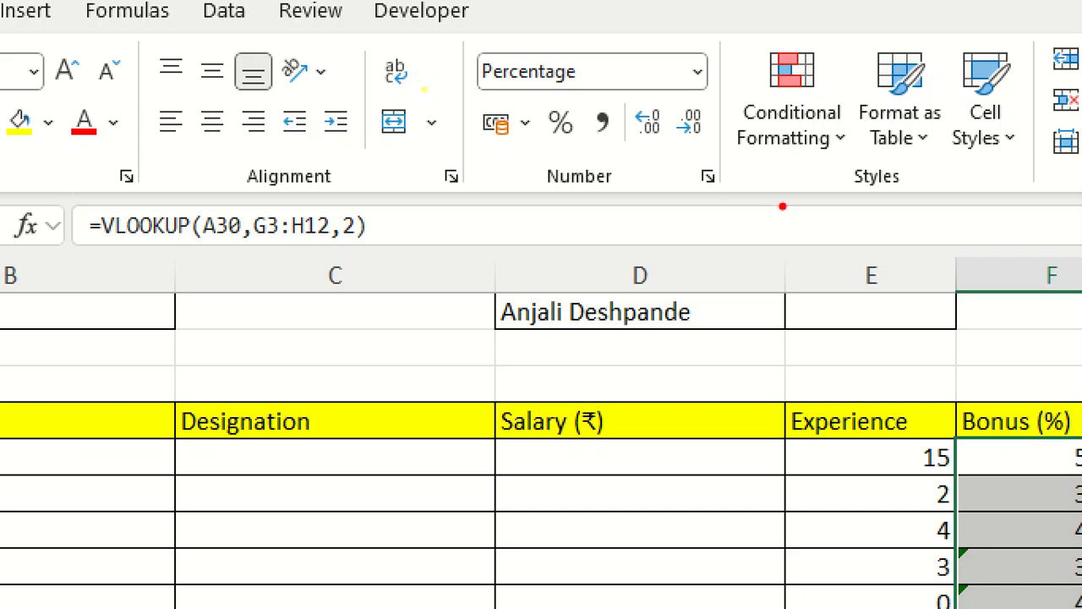
{"action": "mouse_move", "coordinate": [618, 157]}
{"action": "left_mouse_down"}
{"action": "mouse_move", "coordinate": [647, 168]}
{"action": "mouse_move", "coordinate": [708, 91]}
{"action": "mouse_move", "coordinate": [642, 159]}
{"action": "mouse_move", "coordinate": [694, 83]}
{"action": "left_mouse_up"}
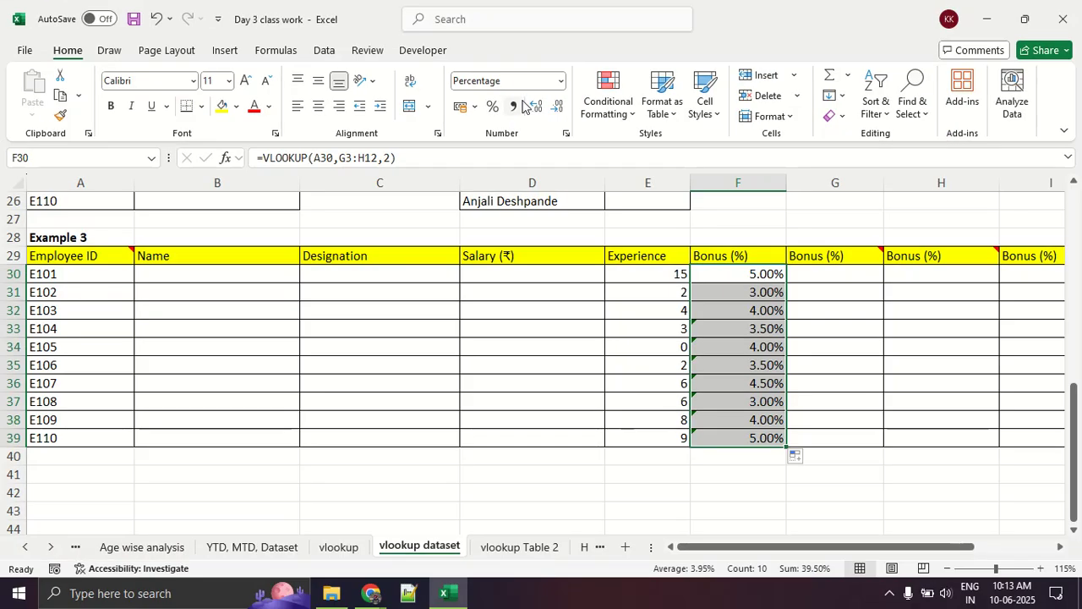
Increase the decimal places of the Bonus (%) values in F30:F39 to eight.
{"action": "left_click", "coordinate": [647, 121]}
{"action": "left_click", "coordinate": [544, 108]}
{"action": "left_click", "coordinate": [544, 109]}
{"action": "left_click", "coordinate": [545, 108]}
{"action": "left_click", "coordinate": [544, 108]}
{"action": "left_click", "coordinate": [545, 108]}
{"action": "left_click", "coordinate": [544, 108]}
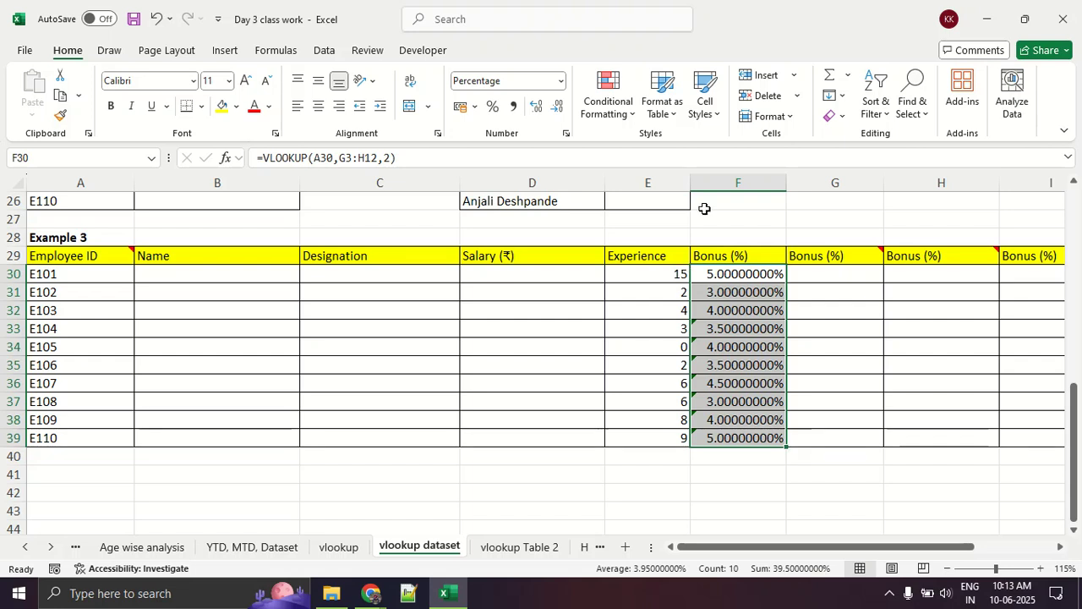
Decrease the decimal places of the Bonus (%) values in F30:F39 to zero.
{"action": "left_click", "coordinate": [557, 114]}
{"action": "left_click", "coordinate": [557, 113]}
{"action": "left_click", "coordinate": [557, 113]}
{"action": "left_click", "coordinate": [557, 113]}
{"action": "left_click", "coordinate": [557, 114]}
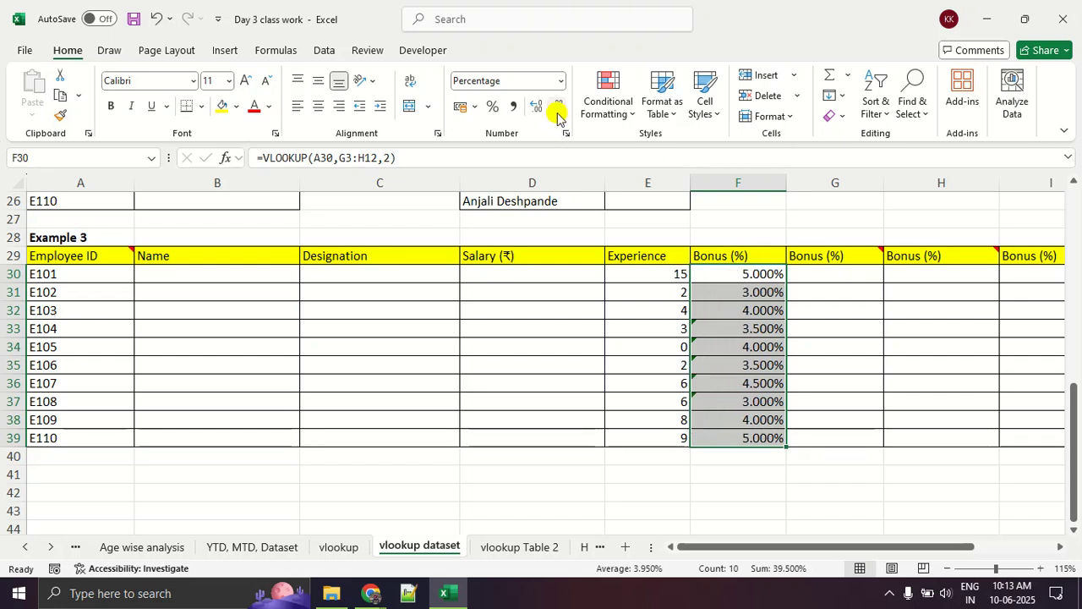
{"action": "left_click", "coordinate": [557, 113]}
{"action": "left_click", "coordinate": [557, 114]}
{"action": "left_click", "coordinate": [557, 113]}
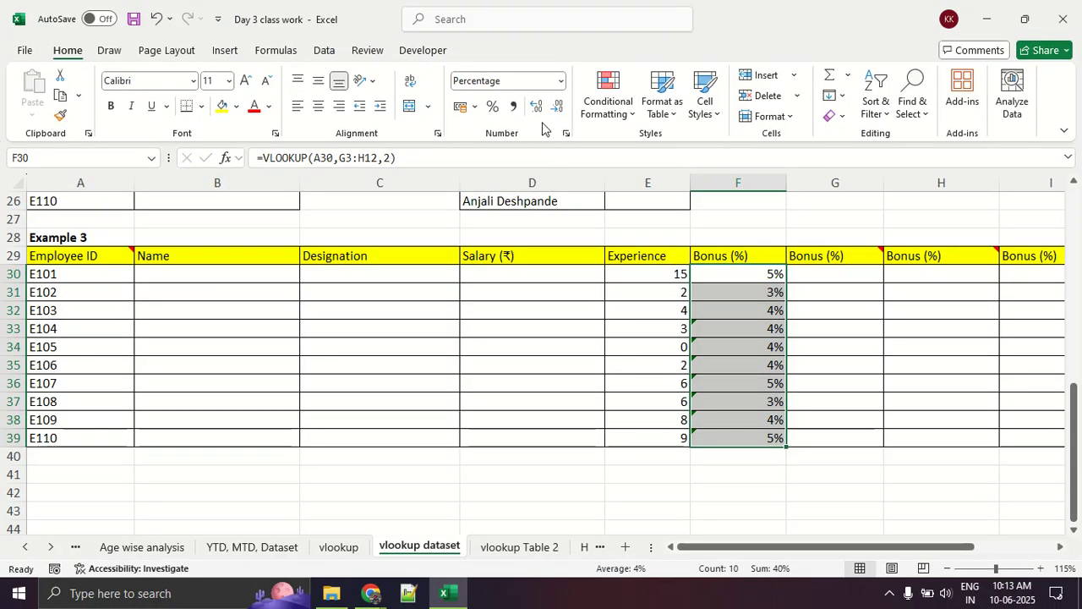
Set the Bonus (%) values in F30:F39 to two decimal places and deselect the range.
{"action": "left_click", "coordinate": [542, 109]}
{"action": "left_click", "coordinate": [542, 108]}
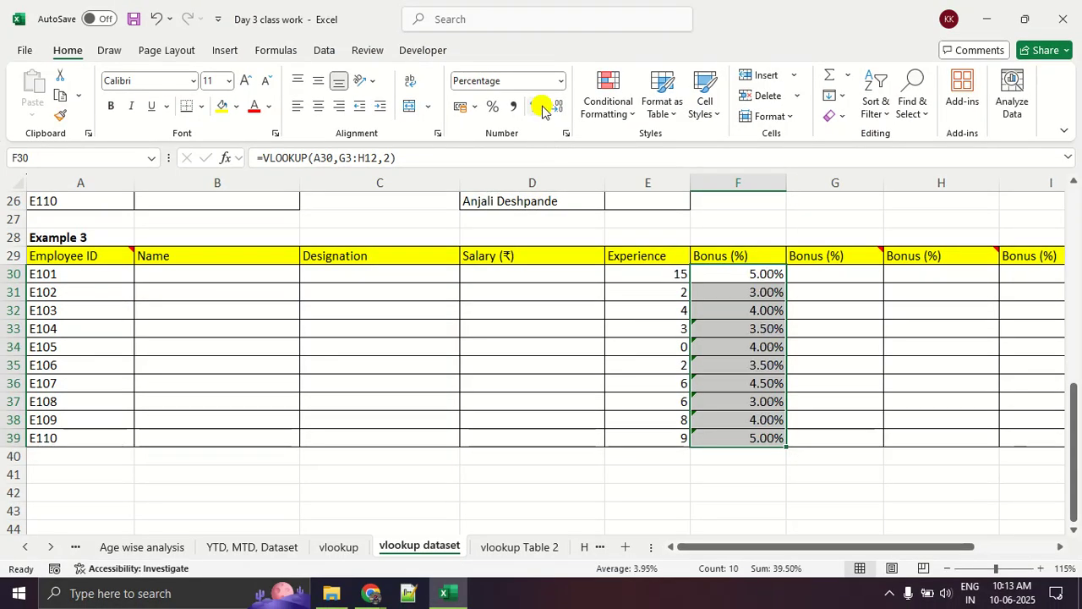
{"action": "left_click", "coordinate": [752, 457]}
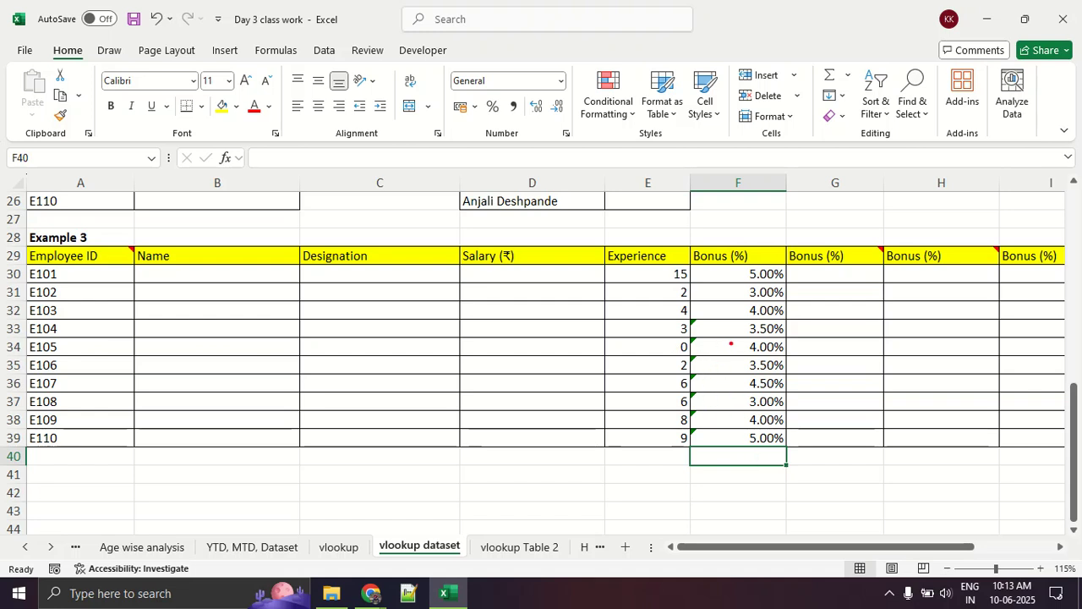
Circle the green error indicators beside the Bonus (%) values in F33:F39 in red, and clear the annotation.
{"action": "mouse_move", "coordinate": [717, 304]}
{"action": "left_mouse_down"}
{"action": "mouse_move", "coordinate": [688, 317]}
{"action": "mouse_move", "coordinate": [687, 388]}
{"action": "mouse_move", "coordinate": [700, 438]}
{"action": "mouse_move", "coordinate": [715, 305]}
{"action": "left_mouse_up"}
{"action": "key", "text": "Escape"}
{"action": "key", "text": "ctrl+1"}
{"action": "left_click", "coordinate": [724, 420]}
{"action": "mouse_move", "coordinate": [724, 309]}
{"action": "left_mouse_down"}
{"action": "mouse_move", "coordinate": [696, 229]}
{"action": "mouse_move", "coordinate": [616, 285]}
{"action": "mouse_move", "coordinate": [623, 464]}
{"action": "mouse_move", "coordinate": [766, 283]}
{"action": "mouse_move", "coordinate": [730, 258]}
{"action": "left_mouse_up"}
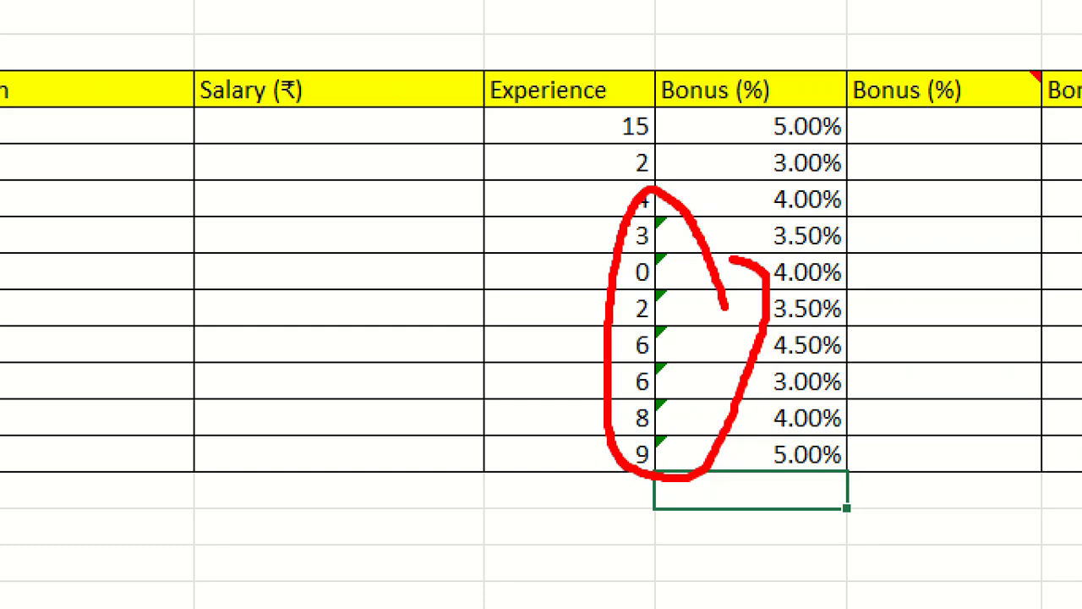
{"action": "key", "text": "Escape"}
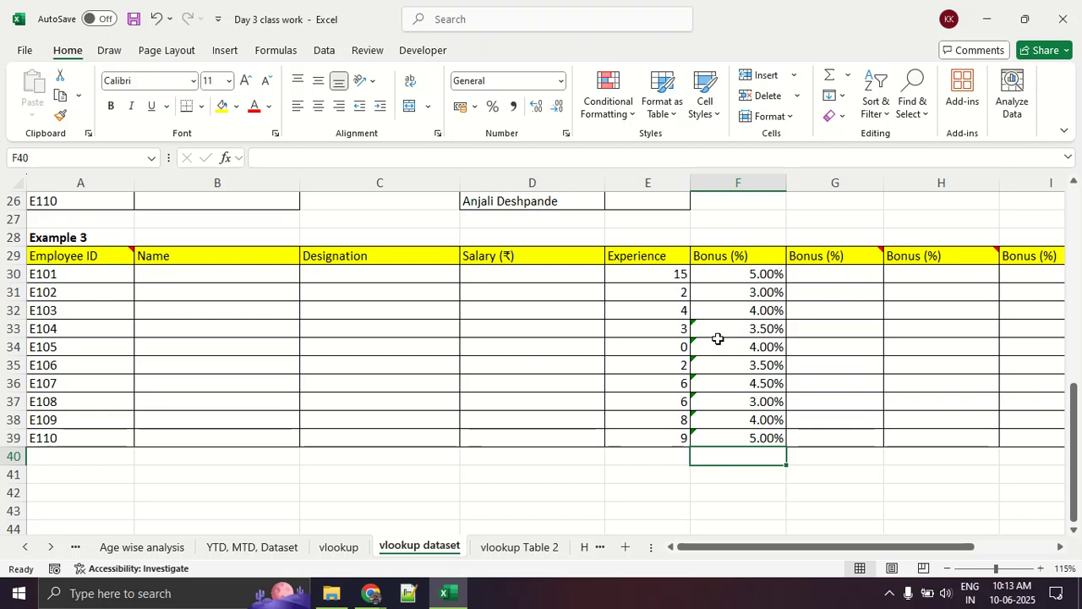
Select cell F33, mark the cell and its VLOOKUP formula in red, and clear the marks.
{"action": "left_click", "coordinate": [695, 328]}
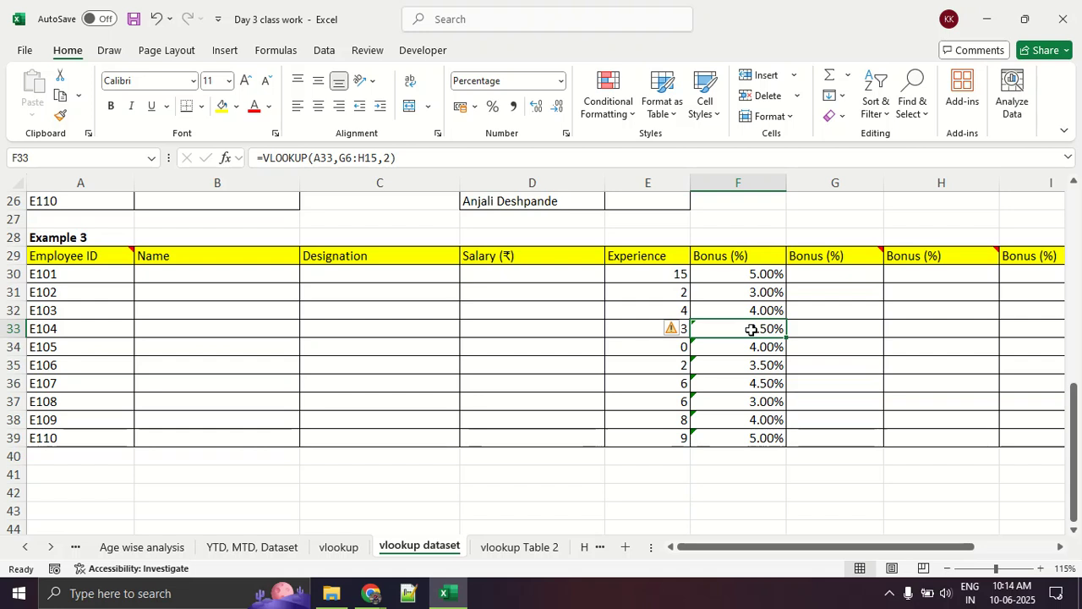
{"action": "mouse_move", "coordinate": [710, 336]}
{"action": "left_mouse_down"}
{"action": "mouse_move", "coordinate": [689, 339]}
{"action": "mouse_move", "coordinate": [385, 215]}
{"action": "mouse_move", "coordinate": [366, 179]}
{"action": "left_mouse_up"}
{"action": "mouse_move", "coordinate": [404, 140]}
{"action": "left_mouse_down"}
{"action": "mouse_move", "coordinate": [250, 168]}
{"action": "mouse_move", "coordinate": [411, 169]}
{"action": "mouse_move", "coordinate": [407, 142]}
{"action": "left_mouse_up"}
{"action": "key", "text": "Escape"}
Open F33's formula for editing, highlight its lookup_value argument, and circle the referenced Employee ID in A33 in red.
{"action": "left_click", "coordinate": [306, 159]}
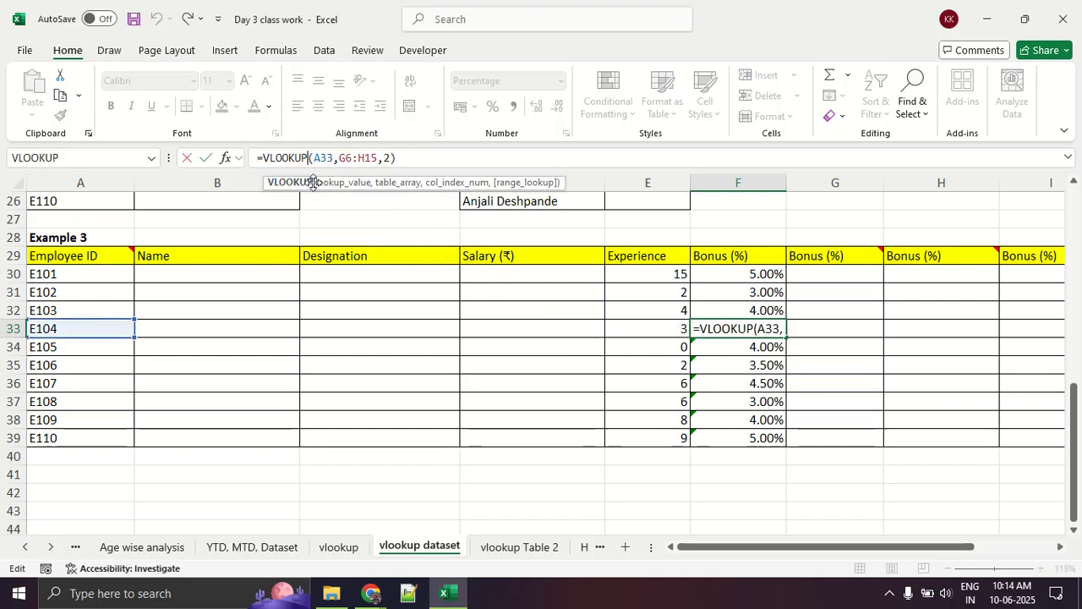
{"action": "left_click", "coordinate": [333, 182]}
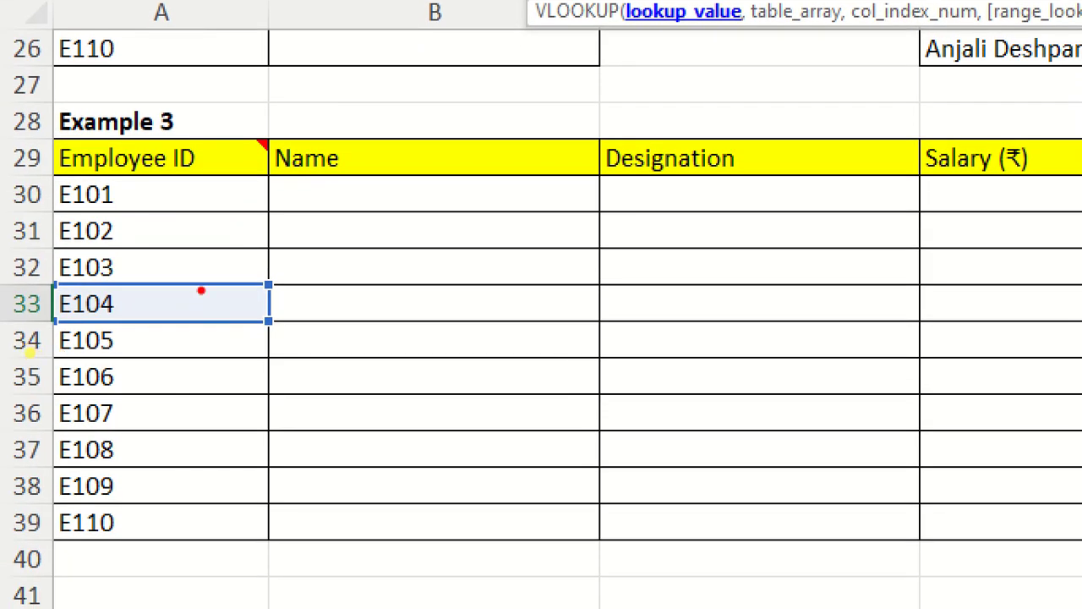
{"action": "mouse_move", "coordinate": [152, 326]}
{"action": "left_mouse_down"}
{"action": "mouse_move", "coordinate": [10, 331]}
{"action": "mouse_move", "coordinate": [297, 389]}
{"action": "left_mouse_up"}
{"action": "left_click_drag", "start_coordinate": [338, 342], "coordinate": [181, 280]}
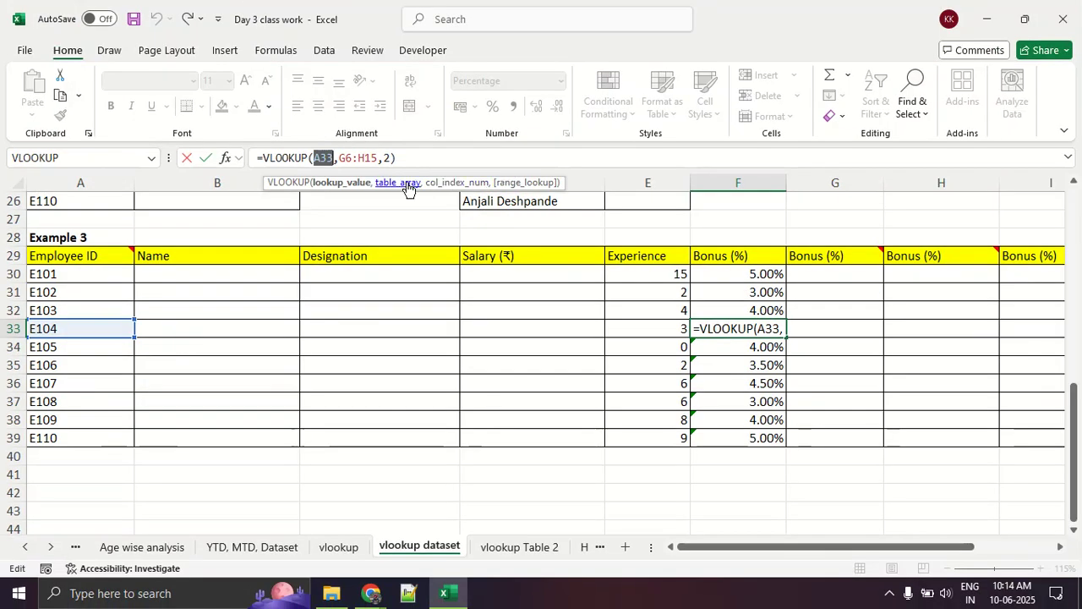
Highlight the table_array argument in F33's formula, outline Table 2's data and the shifted range in red, and clear the marks.
{"action": "left_click", "coordinate": [408, 186]}
{"action": "scroll", "coordinate": [621, 336], "scroll_direction": "up", "scroll_amount": 5}
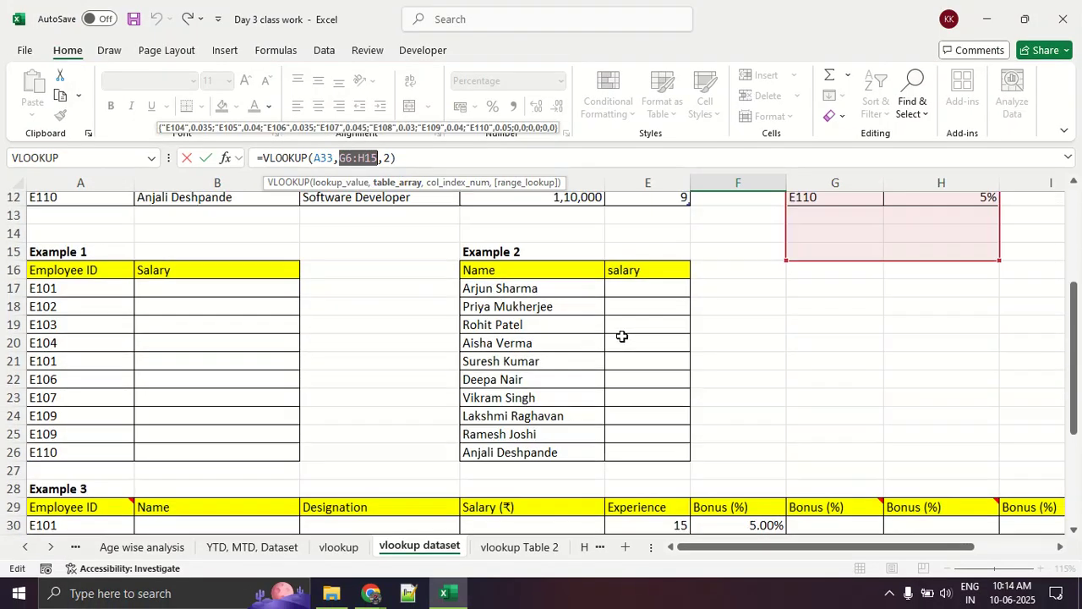
{"action": "scroll", "coordinate": [621, 336], "scroll_direction": "up", "scroll_amount": 4}
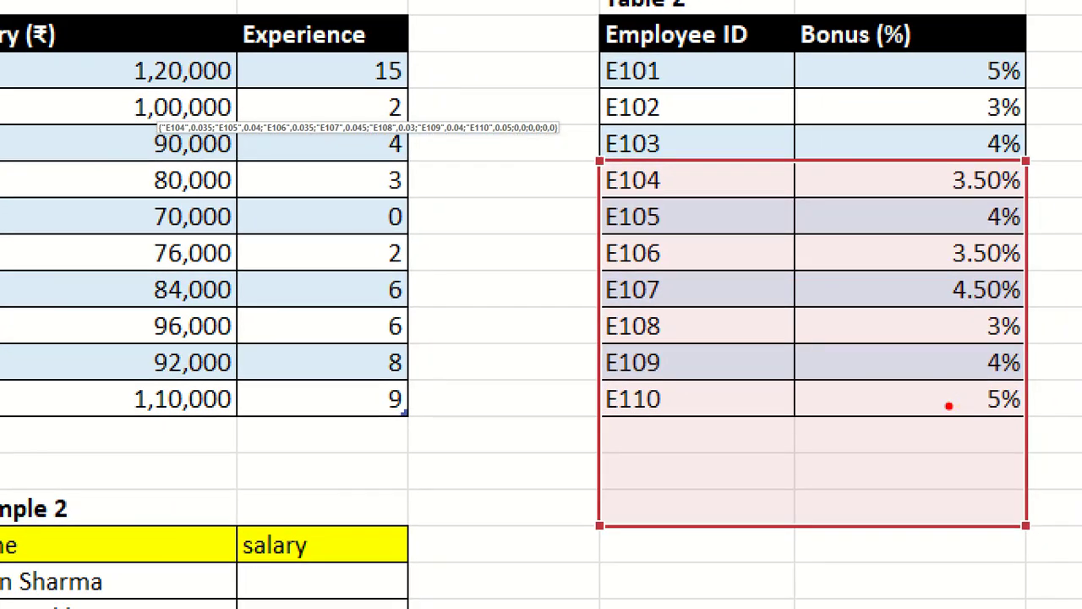
{"action": "mouse_move", "coordinate": [630, 58]}
{"action": "left_mouse_down"}
{"action": "mouse_move", "coordinate": [1017, 54]}
{"action": "mouse_move", "coordinate": [1060, 359]}
{"action": "mouse_move", "coordinate": [917, 407]}
{"action": "mouse_move", "coordinate": [590, 391]}
{"action": "mouse_move", "coordinate": [622, 13]}
{"action": "left_mouse_up"}
{"action": "mouse_move", "coordinate": [596, 163]}
{"action": "left_mouse_down"}
{"action": "mouse_move", "coordinate": [566, 166]}
{"action": "mouse_move", "coordinate": [551, 418]}
{"action": "mouse_move", "coordinate": [587, 548]}
{"action": "mouse_move", "coordinate": [597, 548]}
{"action": "left_mouse_up"}
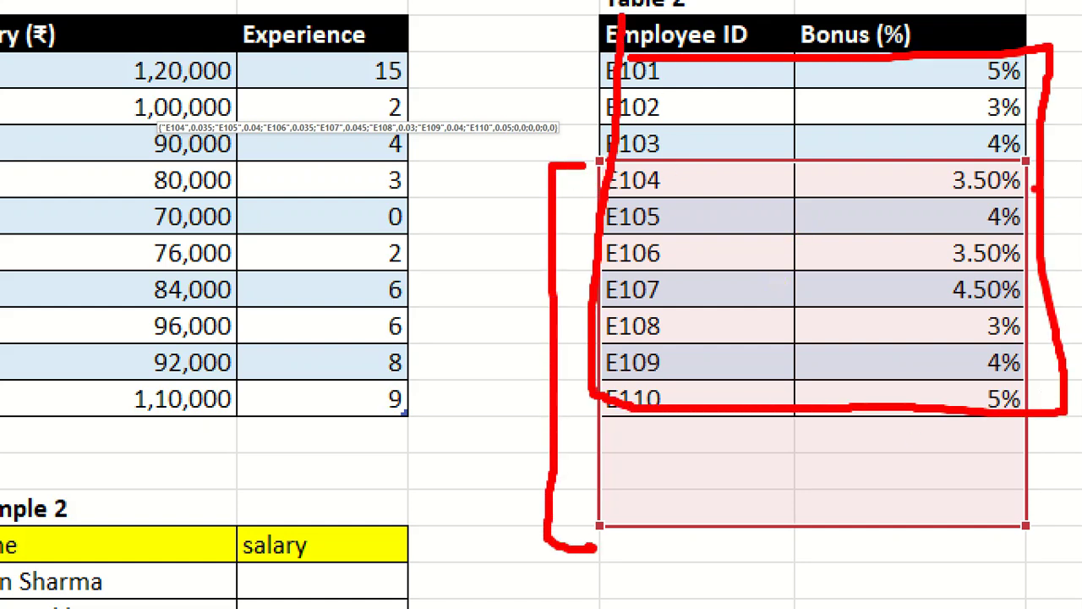
{"action": "mouse_move", "coordinate": [990, 170]}
{"action": "left_mouse_down"}
{"action": "mouse_move", "coordinate": [1048, 173]}
{"action": "mouse_move", "coordinate": [1024, 538]}
{"action": "mouse_move", "coordinate": [992, 568]}
{"action": "left_mouse_up"}
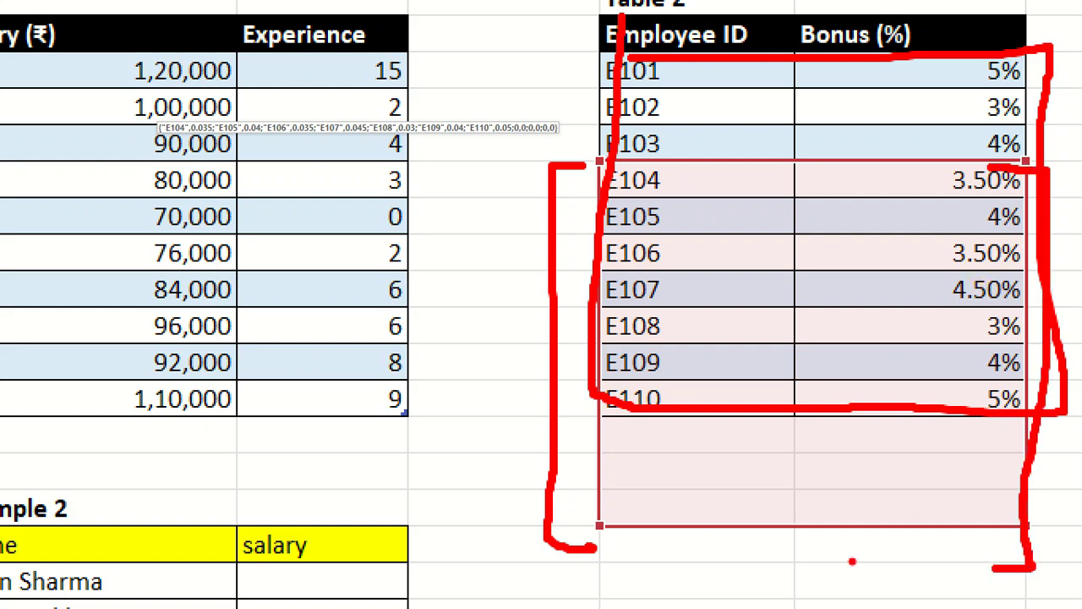
{"action": "key", "text": "Escape"}
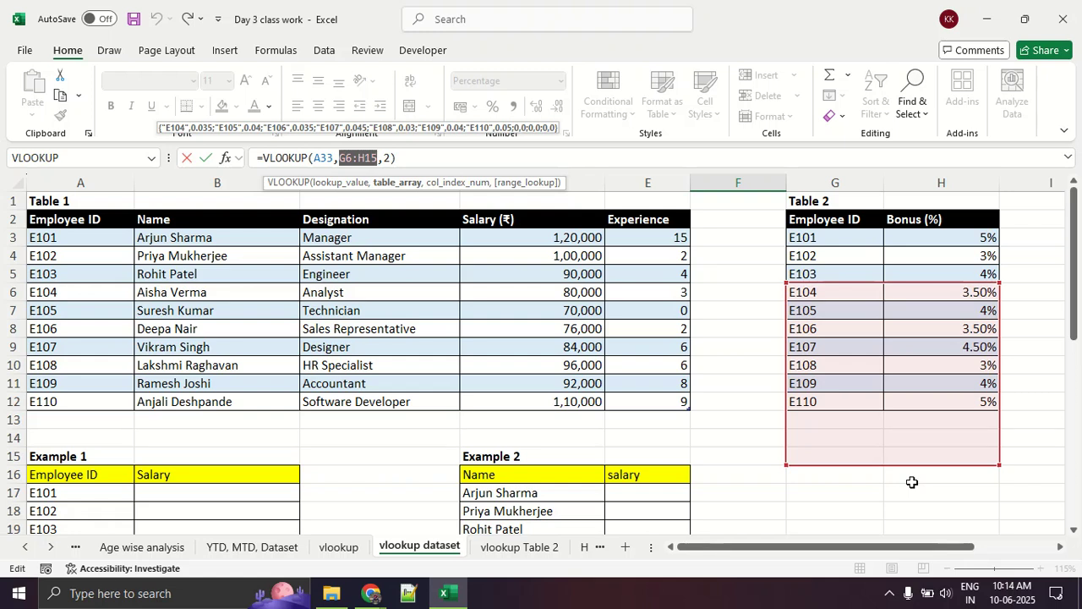
Close F33's formula, draw red lines from Example 3's Employee IDs across their rows and circle F33, and clear the annotation.
{"action": "key", "text": "ctrl+Return"}
{"action": "scroll", "coordinate": [543, 451], "scroll_direction": "down", "scroll_amount": 2}
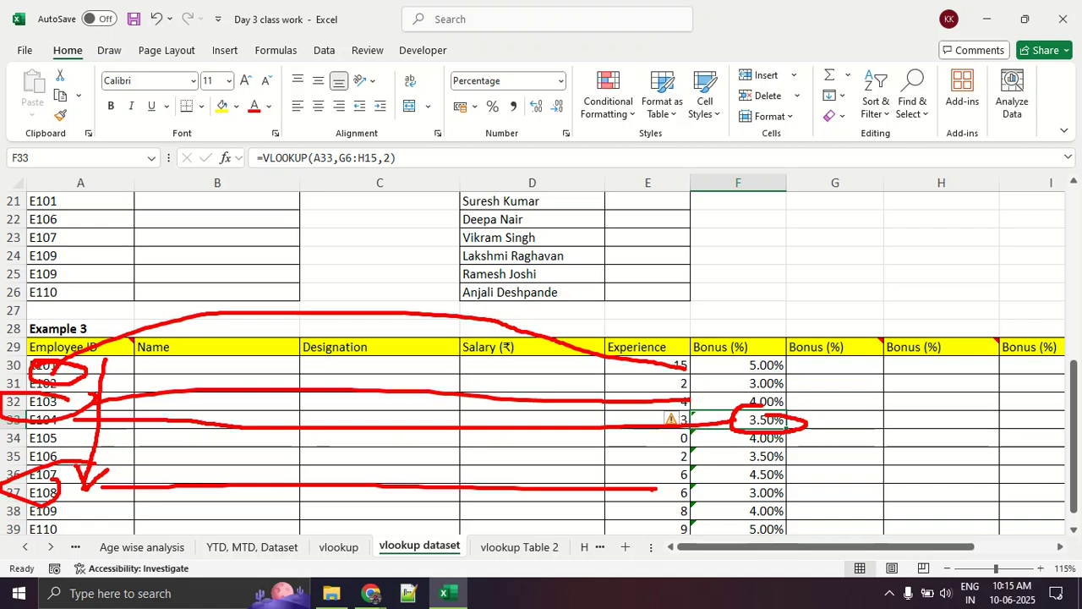
{"action": "key", "text": "Escape"}
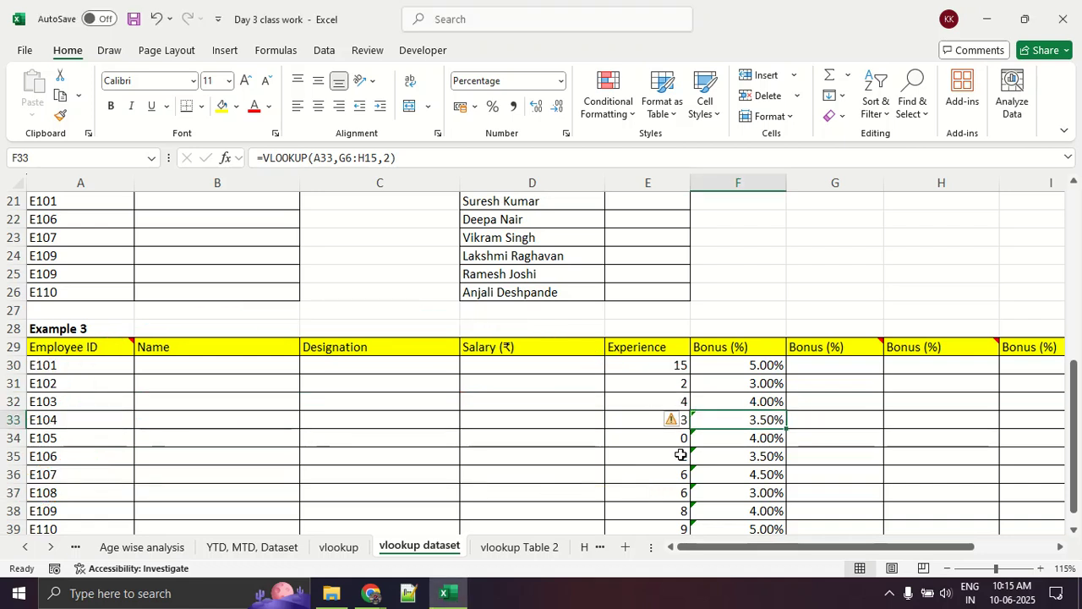
{"action": "key", "text": "ctrl+1"}
{"action": "left_click", "coordinate": [781, 473]}
{"action": "mouse_move", "coordinate": [860, 349]}
{"action": "left_mouse_down"}
{"action": "mouse_move", "coordinate": [579, 314]}
{"action": "mouse_move", "coordinate": [869, 411]}
{"action": "mouse_move", "coordinate": [818, 326]}
{"action": "left_mouse_up"}
{"action": "key", "text": "Escape"}
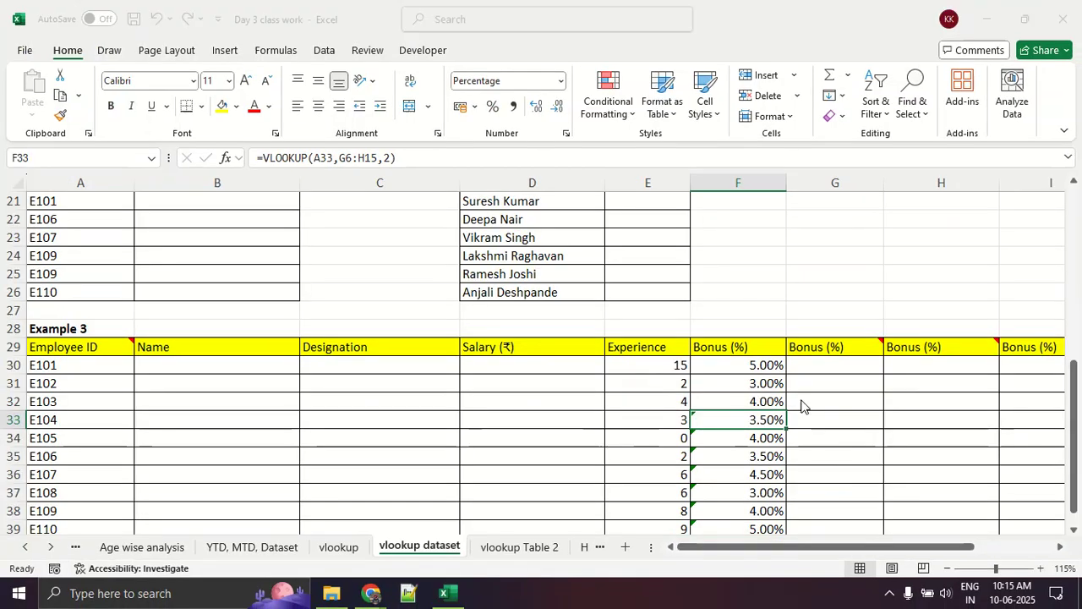
Select G30, circle its fill handle and draw a downward stroke along the column in red, and clear the marks.
{"action": "left_click", "coordinate": [834, 365]}
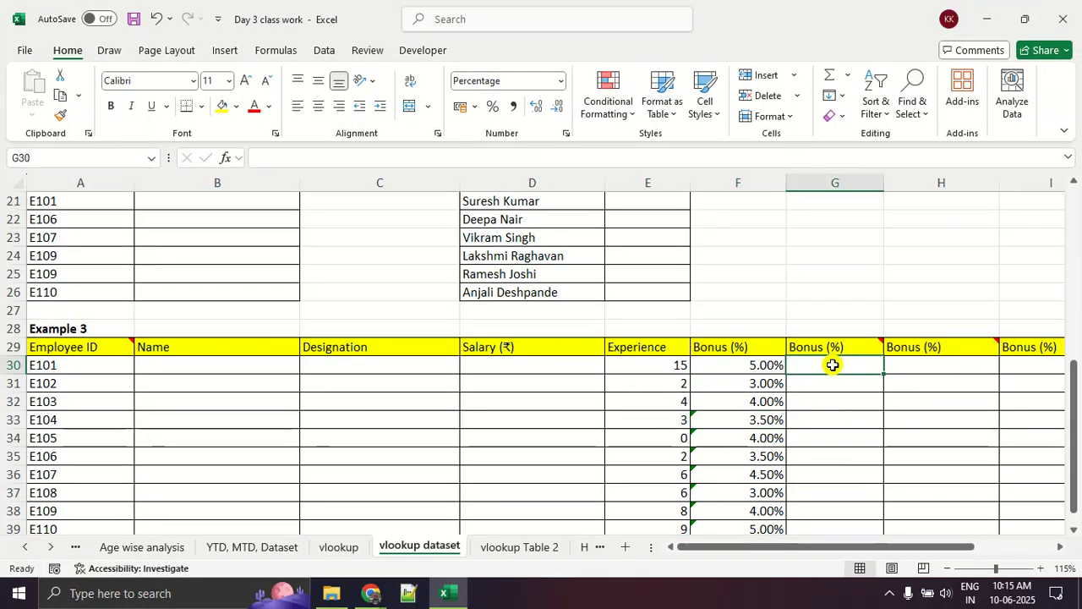
{"action": "key", "text": "ctrl+1"}
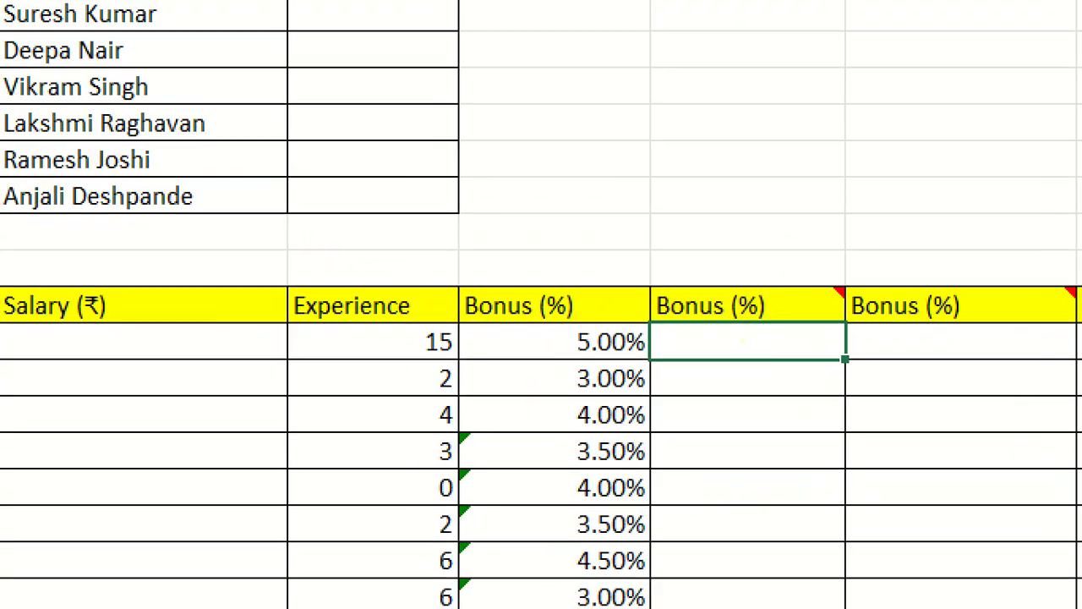
{"action": "left_click", "coordinate": [857, 376]}
{"action": "mouse_move", "coordinate": [847, 349]}
{"action": "left_mouse_down"}
{"action": "mouse_move", "coordinate": [862, 358]}
{"action": "mouse_move", "coordinate": [844, 347]}
{"action": "left_mouse_up"}
{"action": "mouse_move", "coordinate": [757, 372]}
{"action": "left_mouse_down"}
{"action": "mouse_move", "coordinate": [768, 464]}
{"action": "mouse_move", "coordinate": [763, 607]}
{"action": "left_mouse_up"}
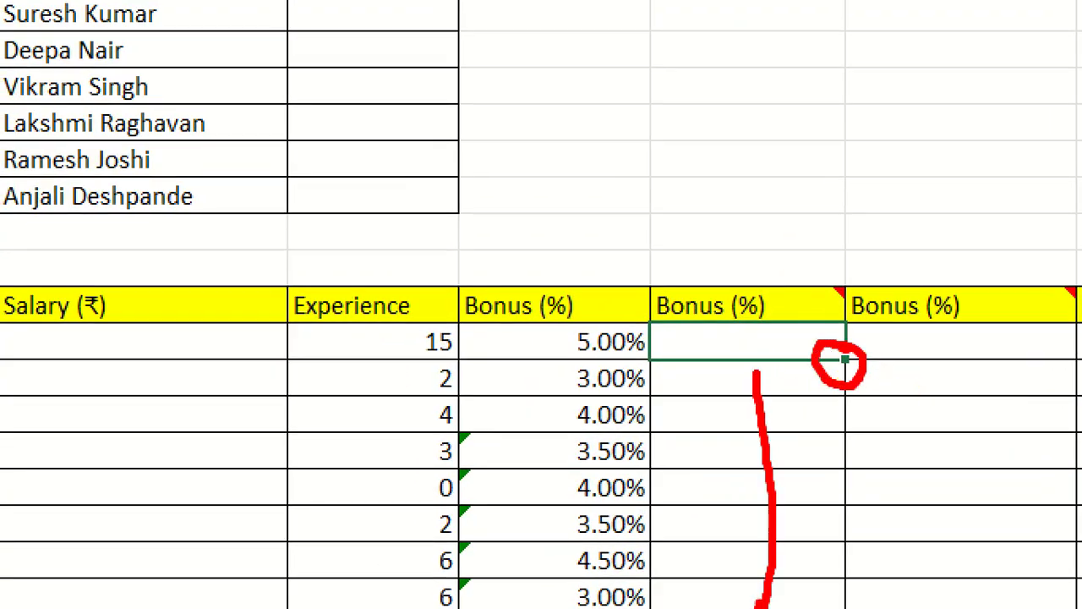
{"action": "key", "text": "Escape"}
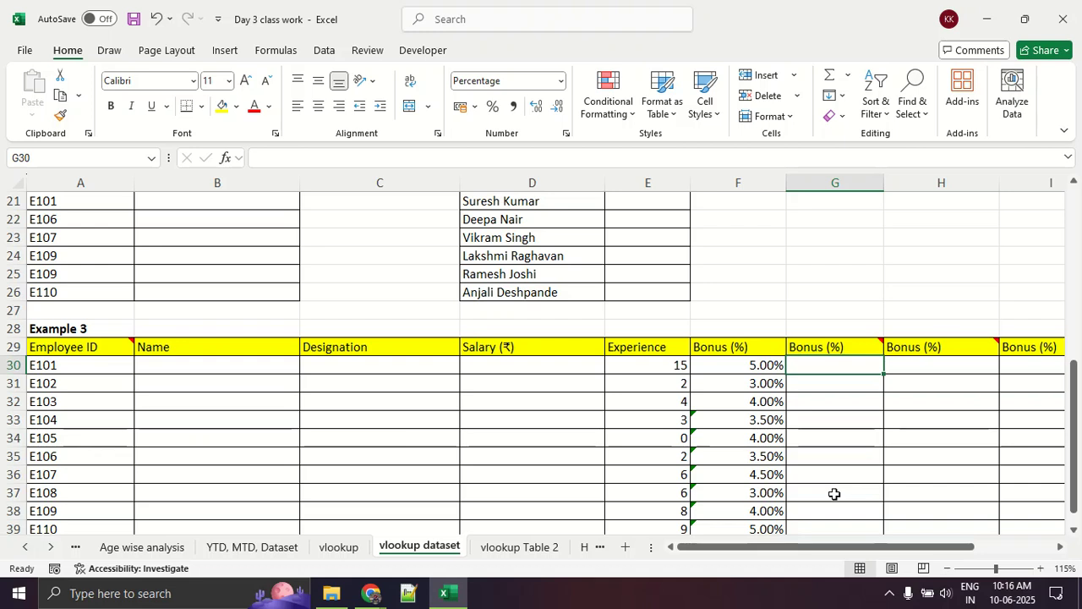
Enter the numbers 1, 2 and 3 in cells D46:D48 below Example 3.
{"action": "scroll", "coordinate": [835, 493], "scroll_direction": "down", "scroll_amount": 7}
{"action": "left_click", "coordinate": [569, 289]}
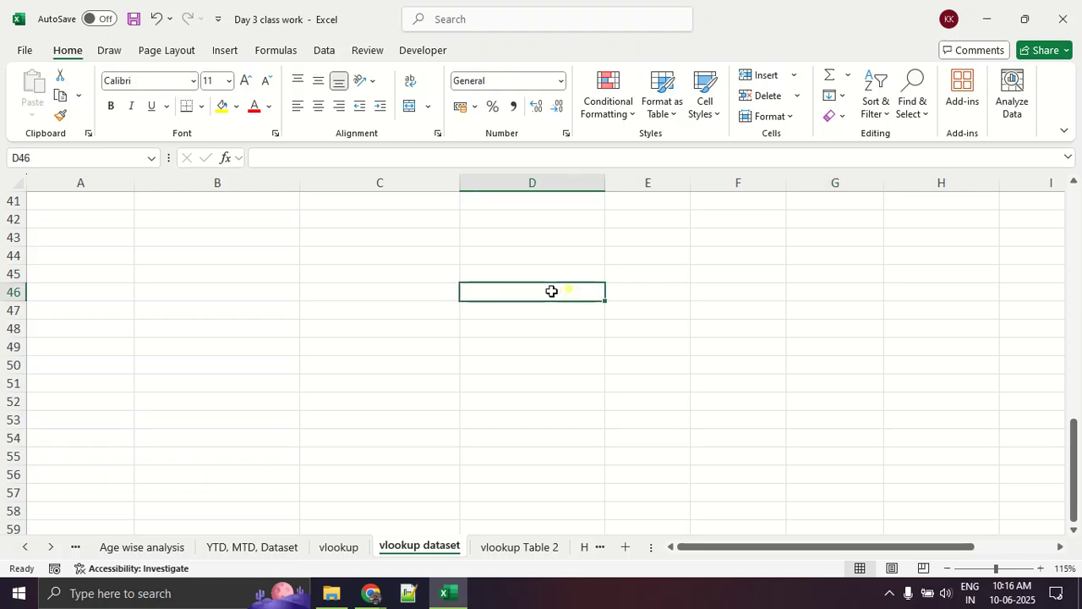
{"action": "type", "text": "1"}
{"action": "key", "text": "Return"}
{"action": "type", "text": "2"}
{"action": "key", "text": "Return"}
{"action": "type", "text": "3"}
{"action": "key", "text": "Return"}
Fill the number series from D46:D48 down to D56, and delete the whole series.
{"action": "left_click_drag", "start_coordinate": [551, 291], "coordinate": [606, 478]}
{"action": "left_click", "coordinate": [763, 420]}
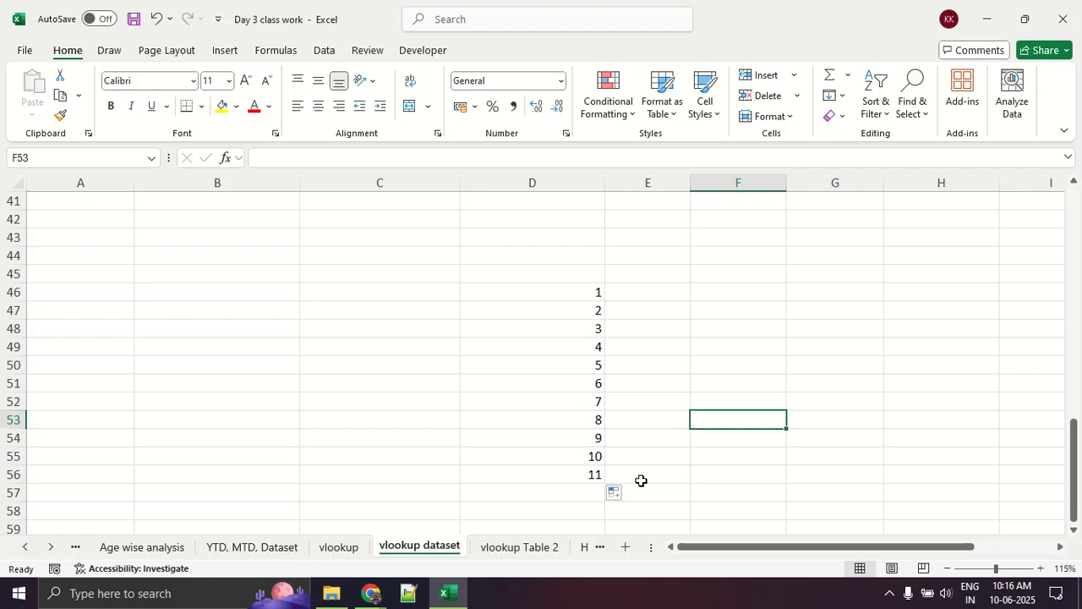
{"action": "left_click_drag", "start_coordinate": [539, 261], "coordinate": [560, 482]}
{"action": "key", "text": "Delete"}
Circle Table 1 and Table 2 in red, and clear the annotation.
{"action": "scroll", "coordinate": [732, 384], "scroll_direction": "up", "scroll_amount": 13}
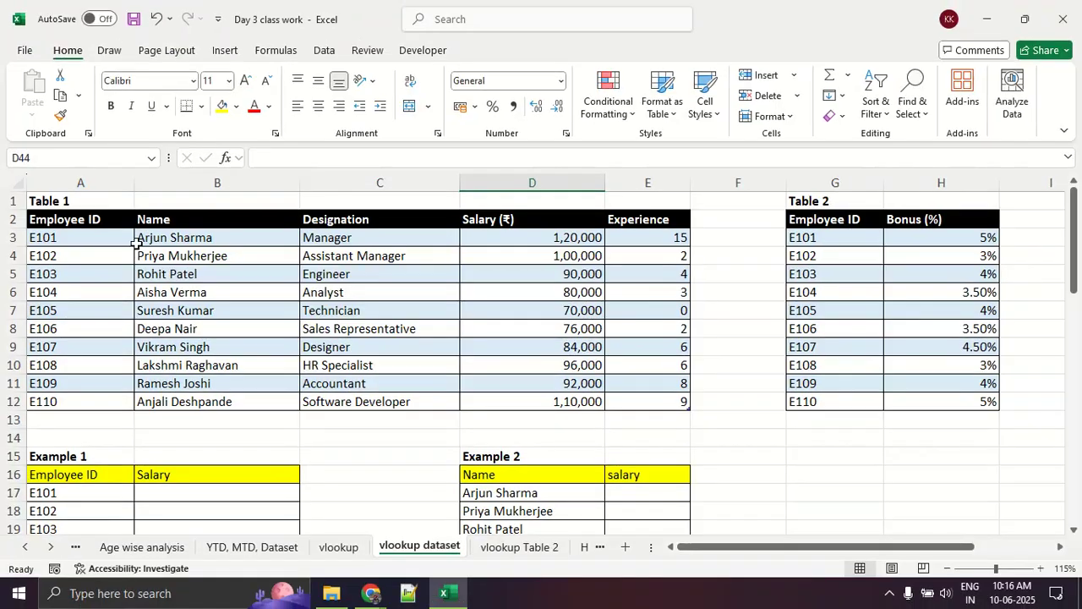
{"action": "mouse_move", "coordinate": [148, 217]}
{"action": "left_mouse_down"}
{"action": "mouse_move", "coordinate": [29, 322]}
{"action": "mouse_move", "coordinate": [554, 410]}
{"action": "mouse_move", "coordinate": [566, 225]}
{"action": "mouse_move", "coordinate": [134, 219]}
{"action": "left_mouse_up"}
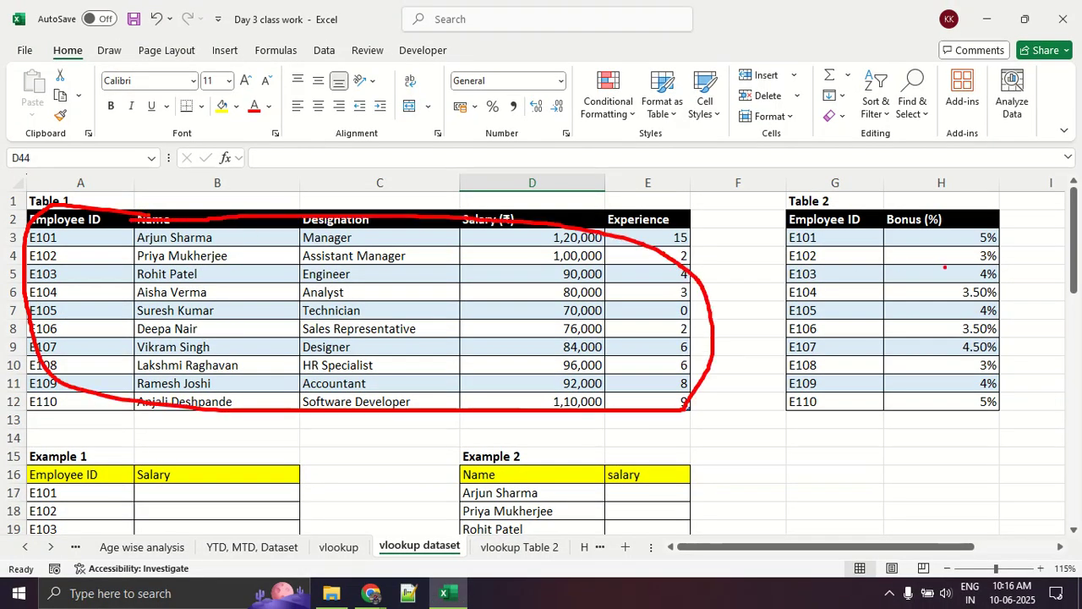
{"action": "mouse_move", "coordinate": [973, 181]}
{"action": "left_mouse_down"}
{"action": "mouse_move", "coordinate": [811, 397]}
{"action": "mouse_move", "coordinate": [913, 201]}
{"action": "left_mouse_up"}
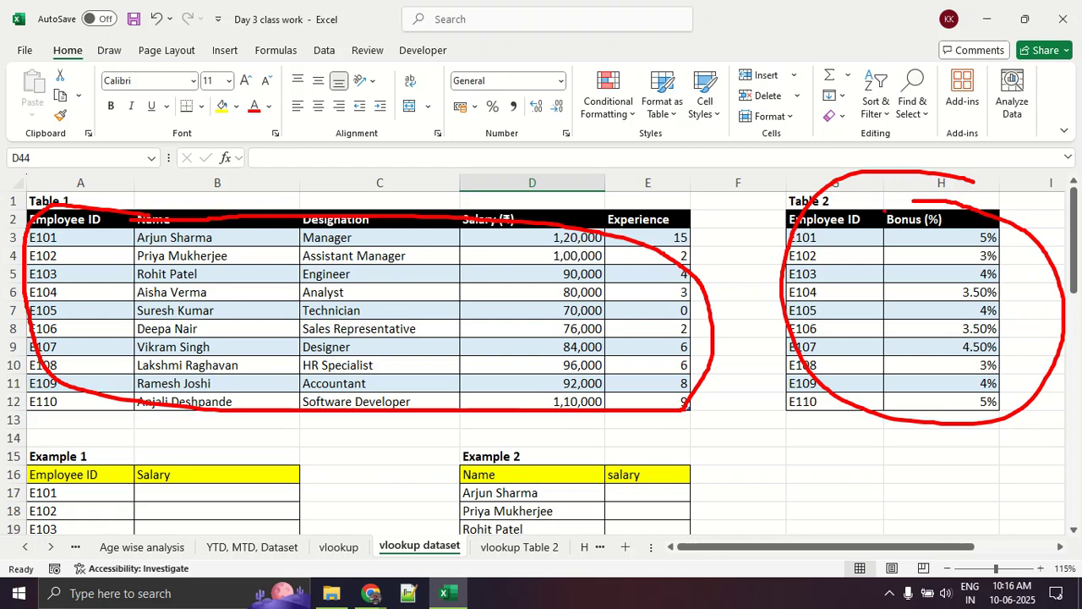
{"action": "key", "text": "Escape"}
{"action": "scroll", "coordinate": [848, 282], "scroll_direction": "down", "scroll_amount": 3}
{"action": "scroll", "coordinate": [848, 282], "scroll_direction": "up", "scroll_amount": 3}
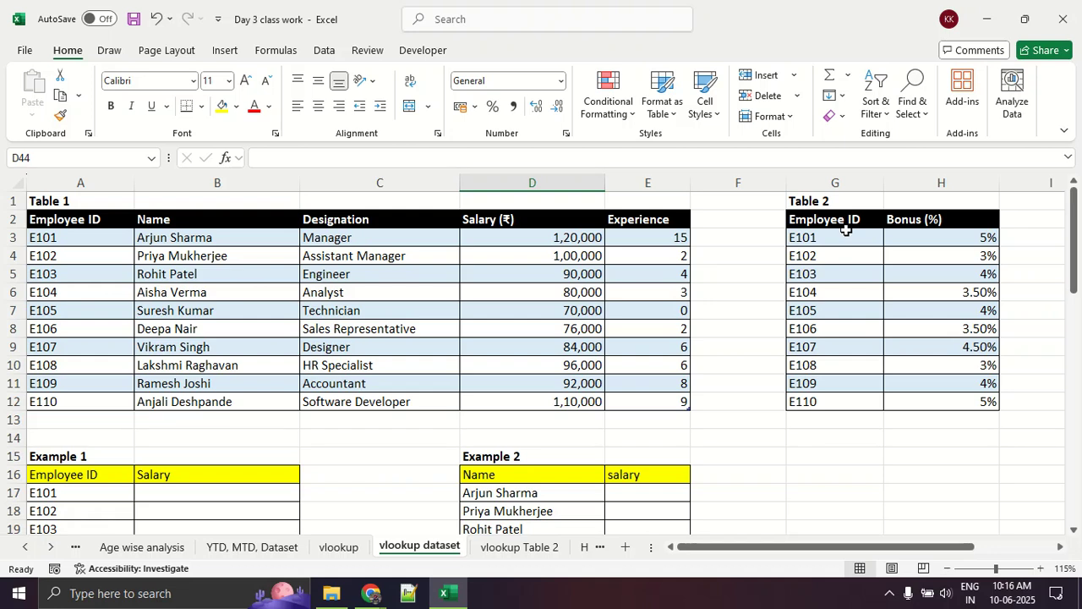
Convert the Table 2 range G2:H12 into an Excel table with headers.
{"action": "left_click_drag", "start_coordinate": [845, 218], "coordinate": [933, 396]}
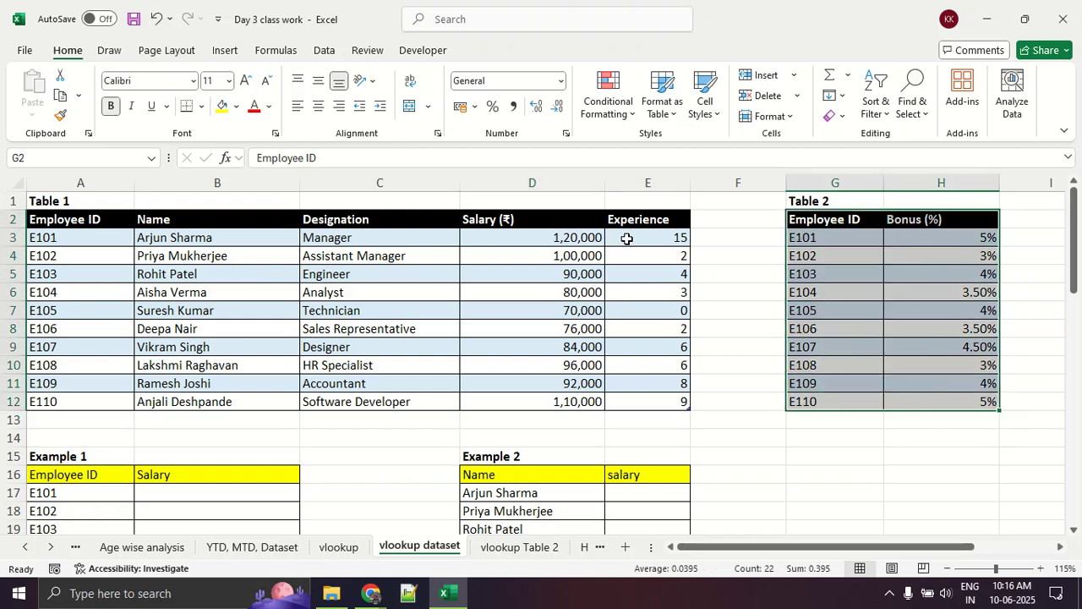
{"action": "left_click", "coordinate": [218, 50]}
{"action": "left_click", "coordinate": [144, 109]}
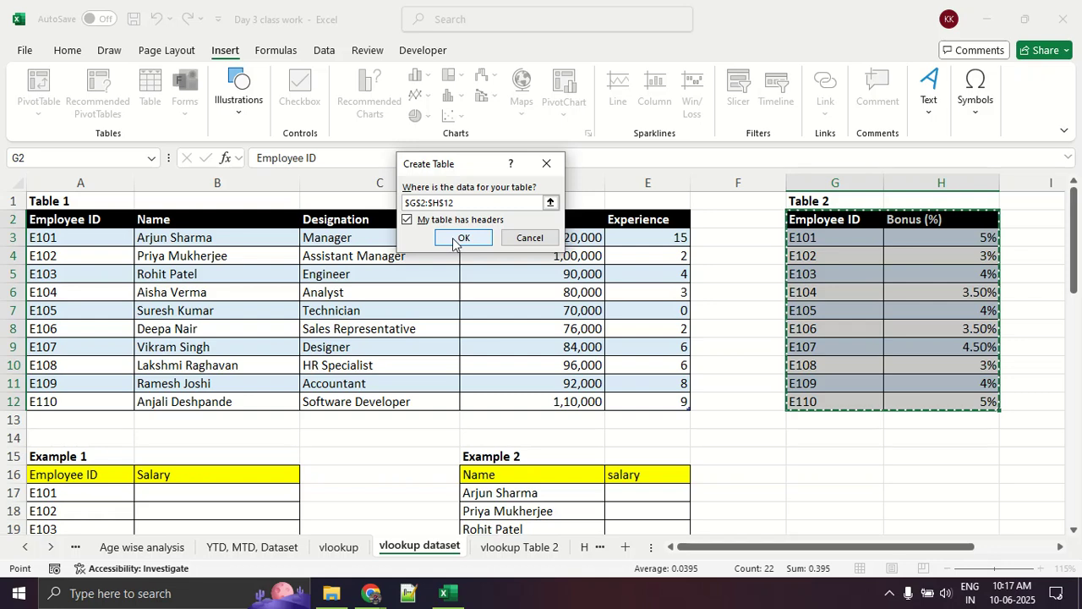
{"action": "left_click", "coordinate": [508, 265]}
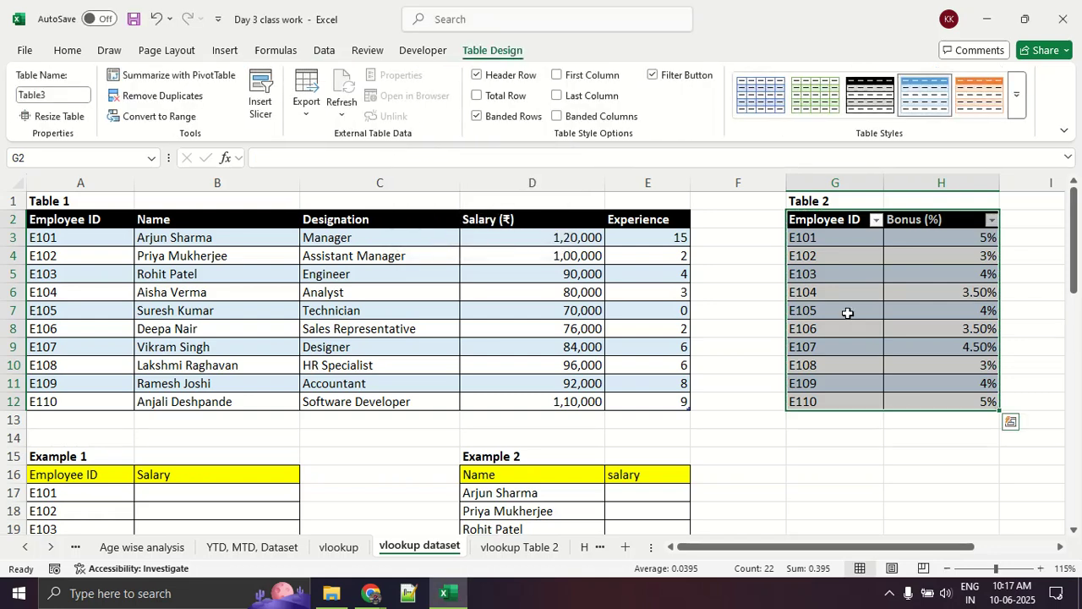
Try to name the new Table 2 table ST2.
{"action": "left_click", "coordinate": [44, 95]}
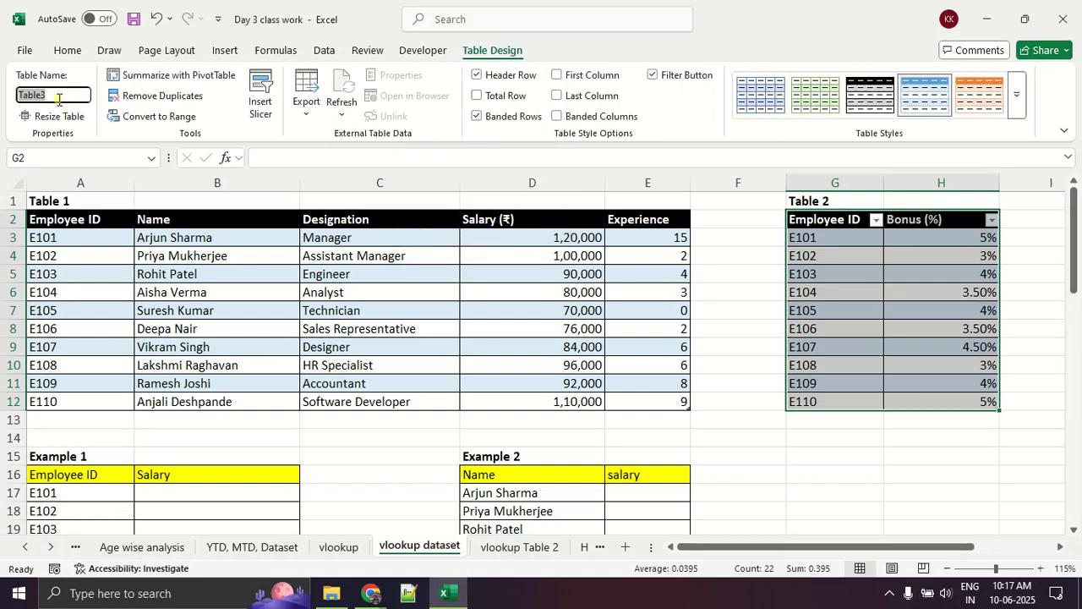
{"action": "type", "text": "ST2"}
{"action": "key", "text": "Return"}
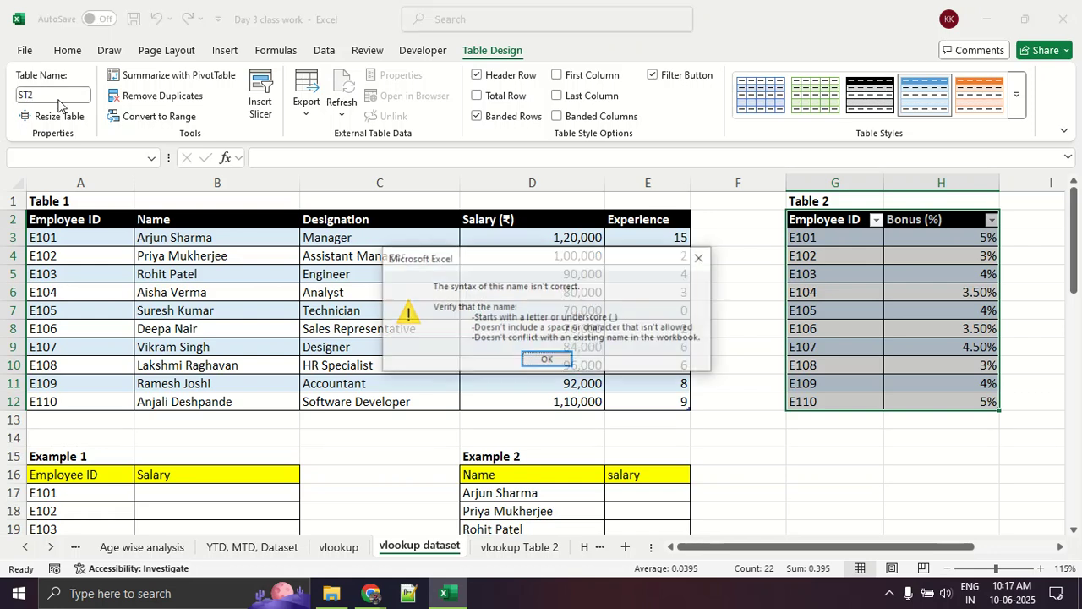
{"action": "left_click", "coordinate": [700, 257]}
{"action": "left_click", "coordinate": [81, 95]}
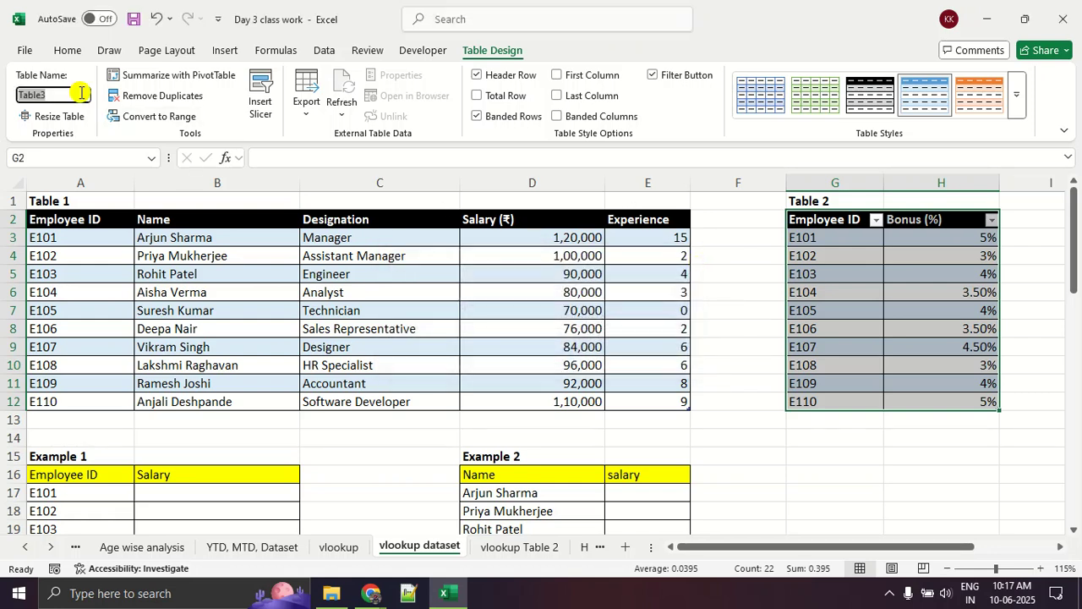
{"action": "type", "text": "ST2"}
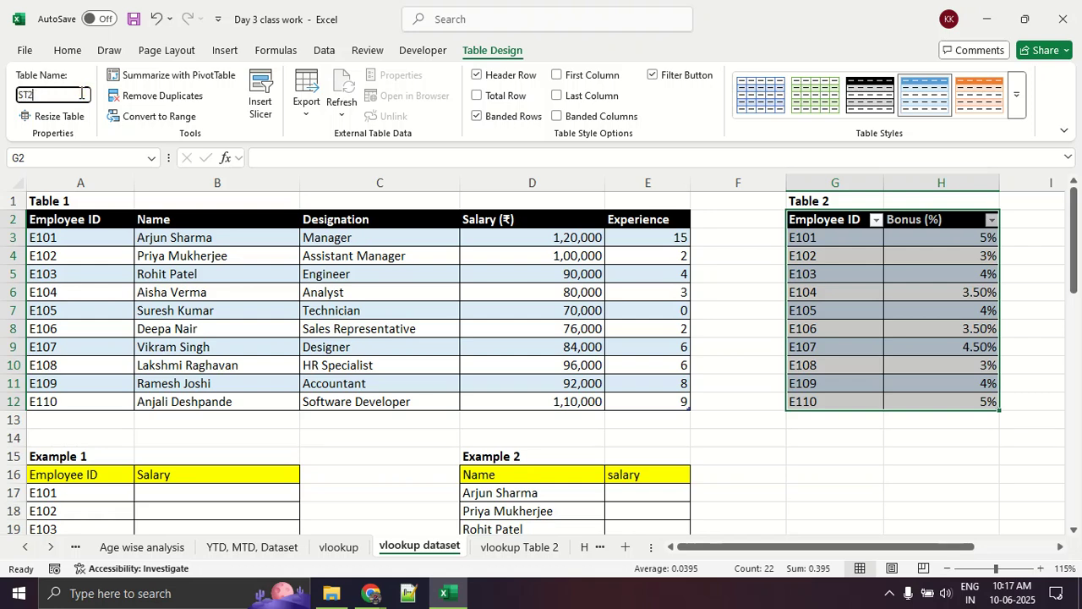
{"action": "key", "text": "Return"}
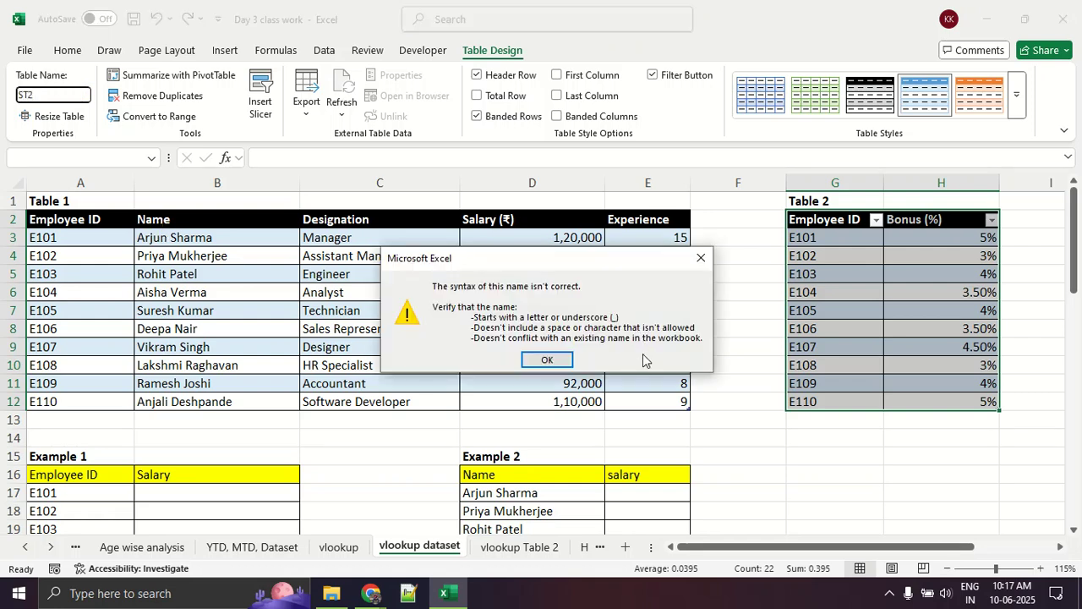
{"action": "left_click", "coordinate": [548, 360]}
Rename the Table 2 table as source2.
{"action": "left_click", "coordinate": [48, 95]}
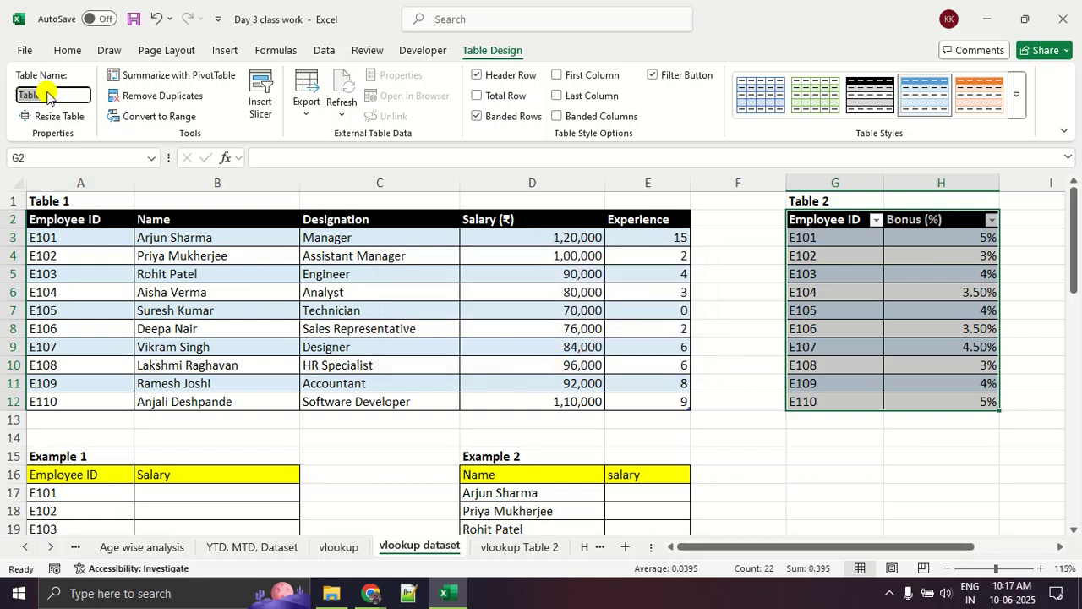
{"action": "type", "text": "table2"}
{"action": "key", "text": "BackSpace"}
{"action": "key", "text": "BackSpace"}
{"action": "key", "text": "BackSpace"}
{"action": "key", "text": "BackSpace"}
{"action": "key", "text": "BackSpace"}
{"action": "type", "text": "so"}
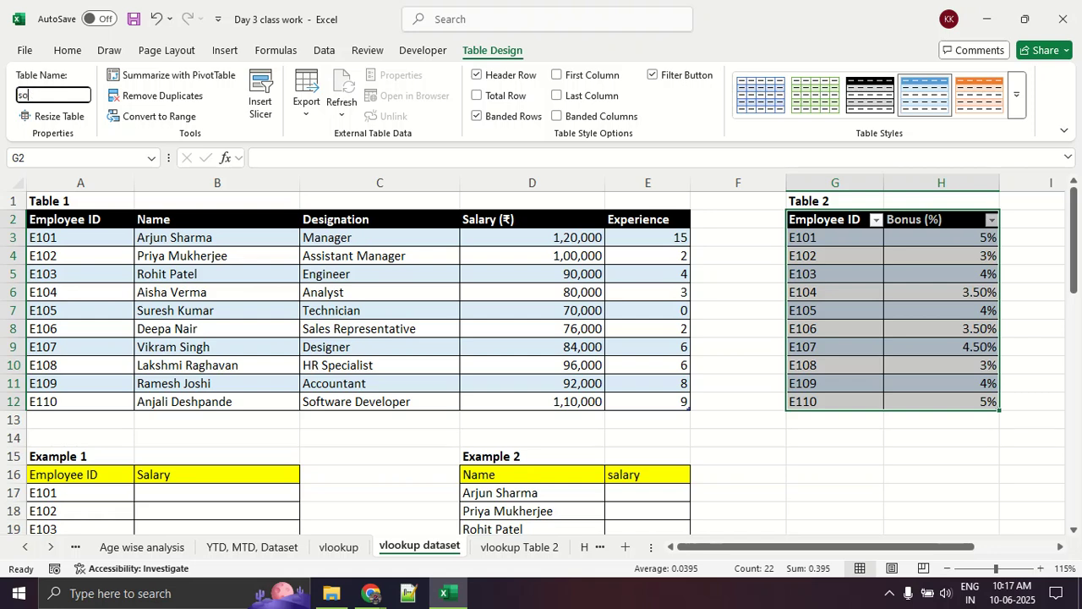
{"action": "type", "text": "urce2"}
{"action": "left_click", "coordinate": [422, 342]}
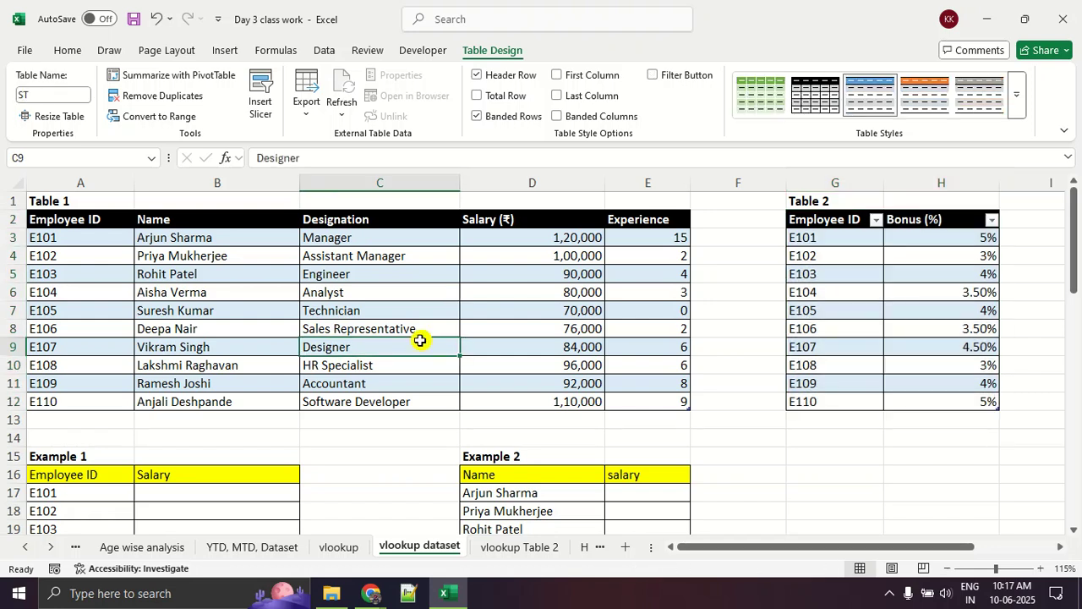
Select a cell in Table 2, circle its table name in red, and clear the annotation.
{"action": "left_click", "coordinate": [809, 353]}
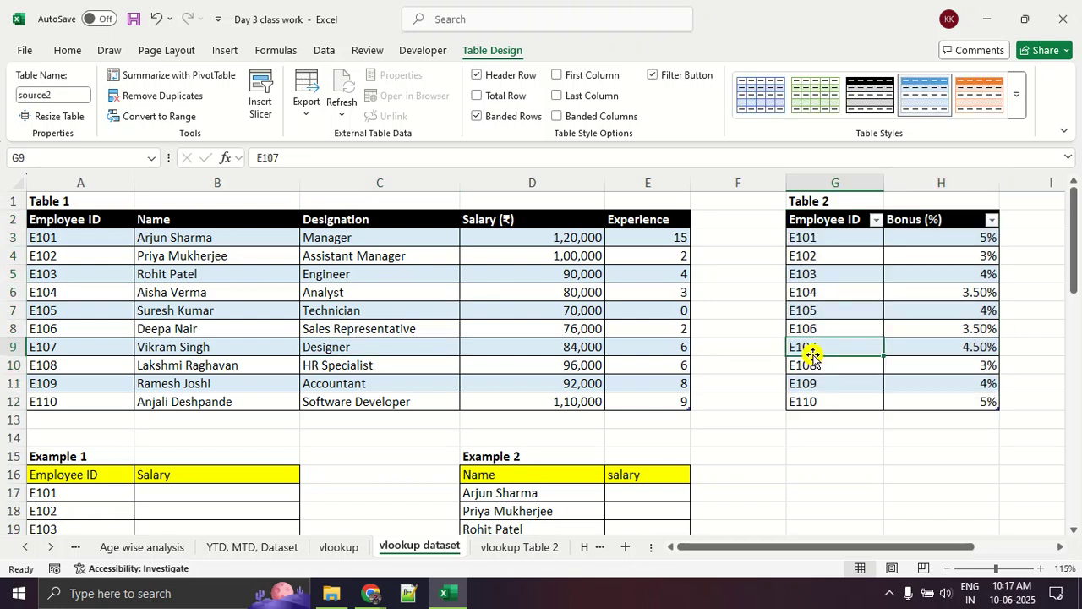
{"action": "key", "text": "ctrl+1"}
{"action": "left_click", "coordinate": [11, 84]}
{"action": "mouse_move", "coordinate": [144, 110]}
{"action": "left_mouse_down"}
{"action": "mouse_move", "coordinate": [4, 98]}
{"action": "mouse_move", "coordinate": [71, 74]}
{"action": "left_mouse_up"}
{"action": "key", "text": "Escape"}
Delete the Bonus (%) formulas in Example 3's cells F30:F39.
{"action": "scroll", "coordinate": [741, 225], "scroll_direction": "down", "scroll_amount": 8}
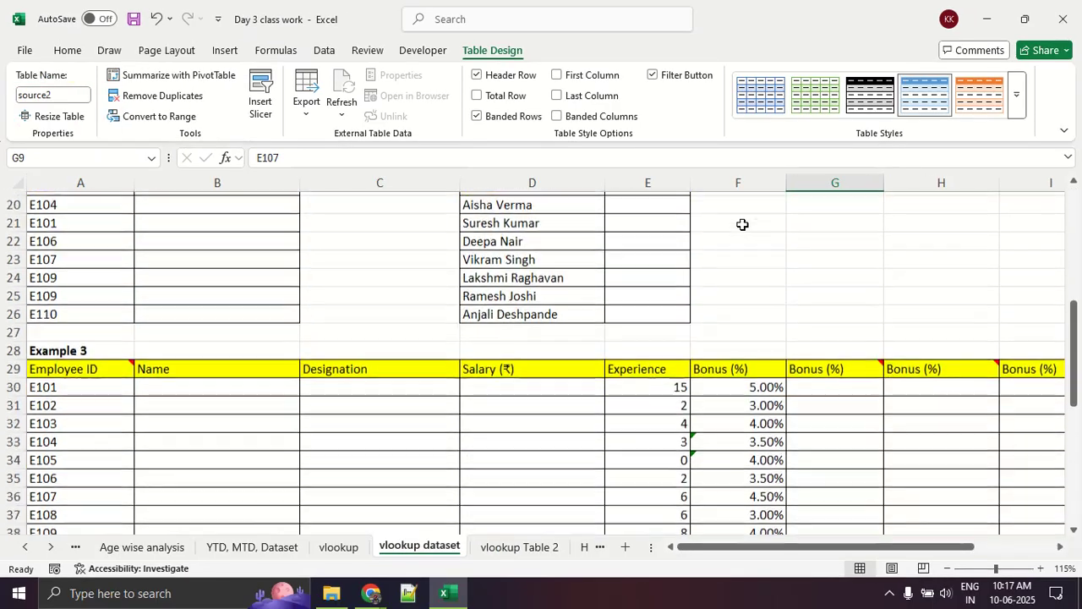
{"action": "left_click_drag", "start_coordinate": [732, 275], "coordinate": [729, 447]}
{"action": "key", "text": "Delete"}
{"action": "left_click", "coordinate": [719, 379]}
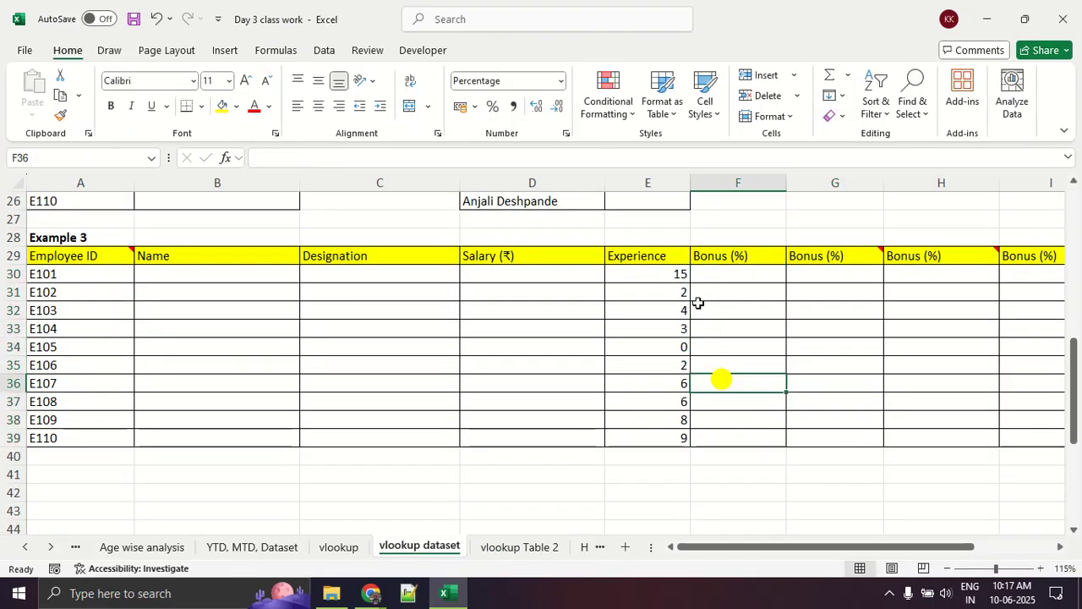
Enter =VLOOKUP(A30,source2,2) in F30, the first Bonus (%) cell of Example 3, picking Table 2's data as the lookup range.
{"action": "left_click", "coordinate": [726, 275]}
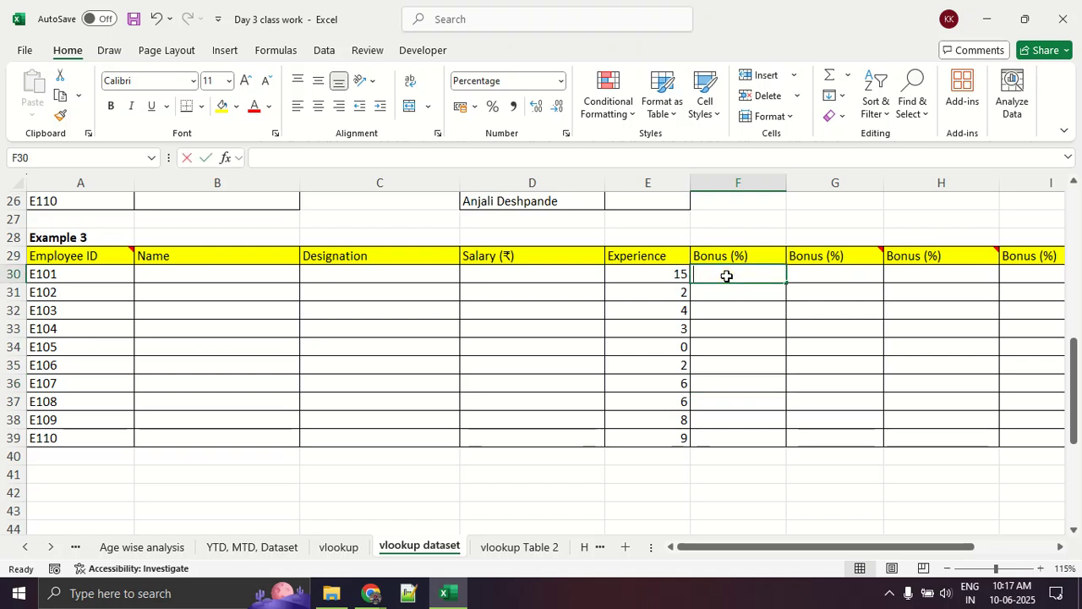
{"action": "type", "text": "=vl1"}
{"action": "key", "text": "BackSpace"}
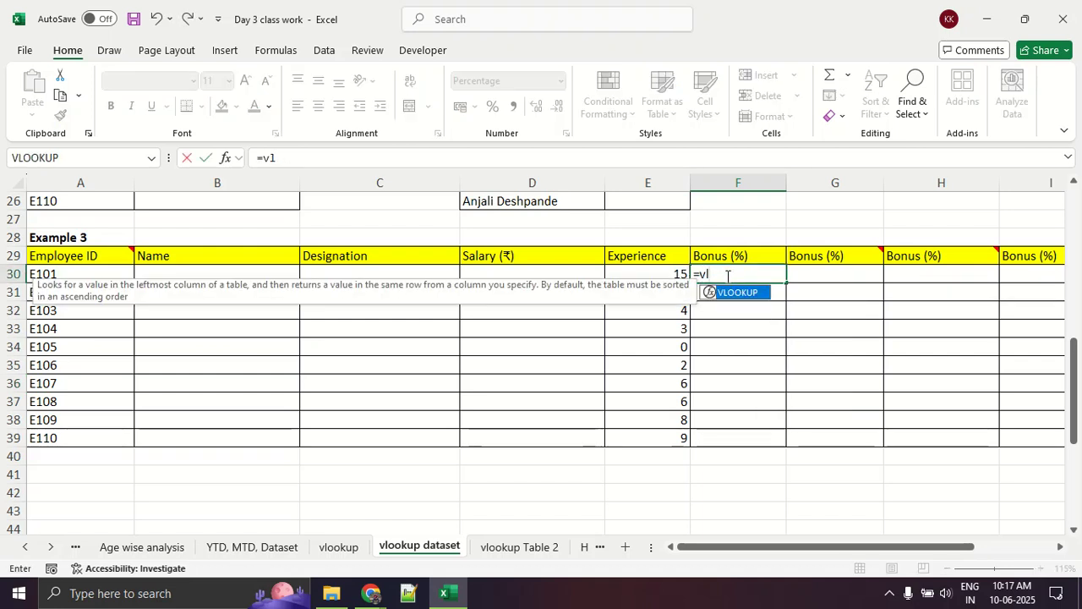
{"action": "key", "text": "BackSpace"}
{"action": "type", "text": "lok"}
{"action": "key", "text": "BackSpace"}
{"action": "key", "text": "Tab"}
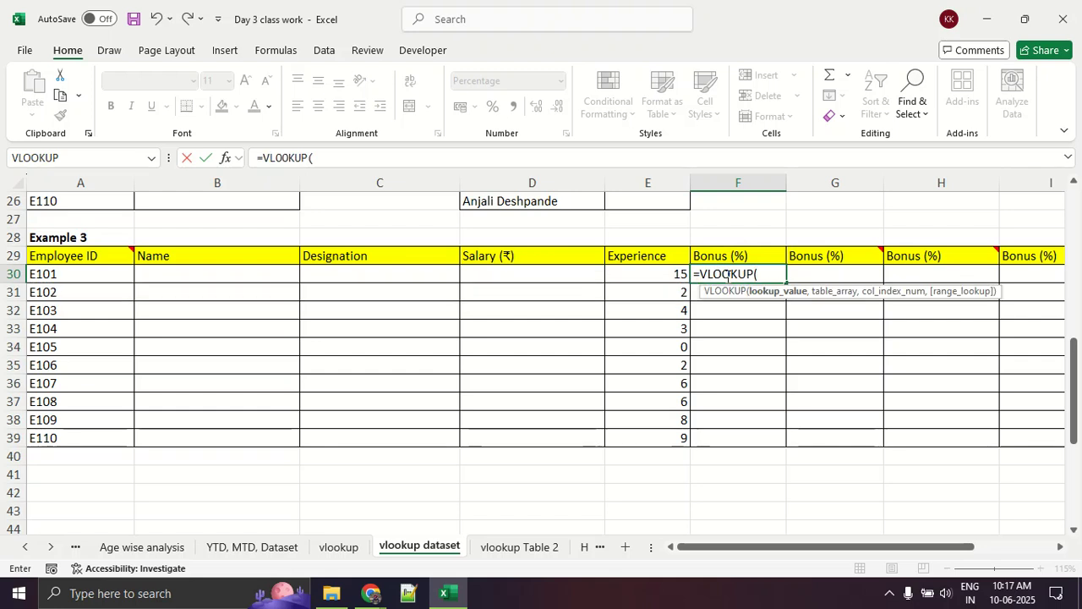
{"action": "left_click", "coordinate": [98, 280]}
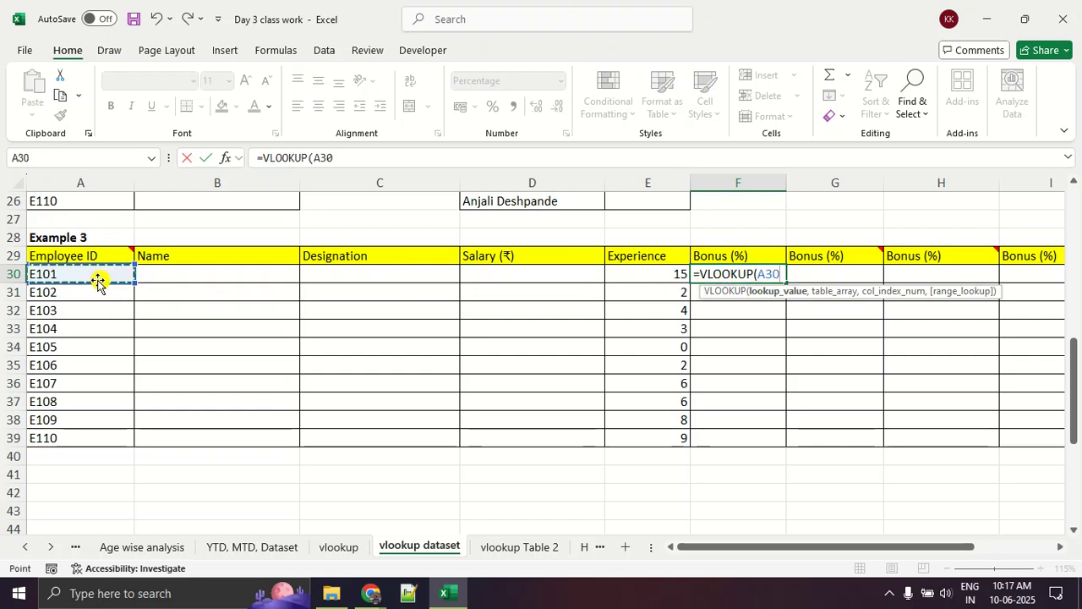
{"action": "type", "text": ","}
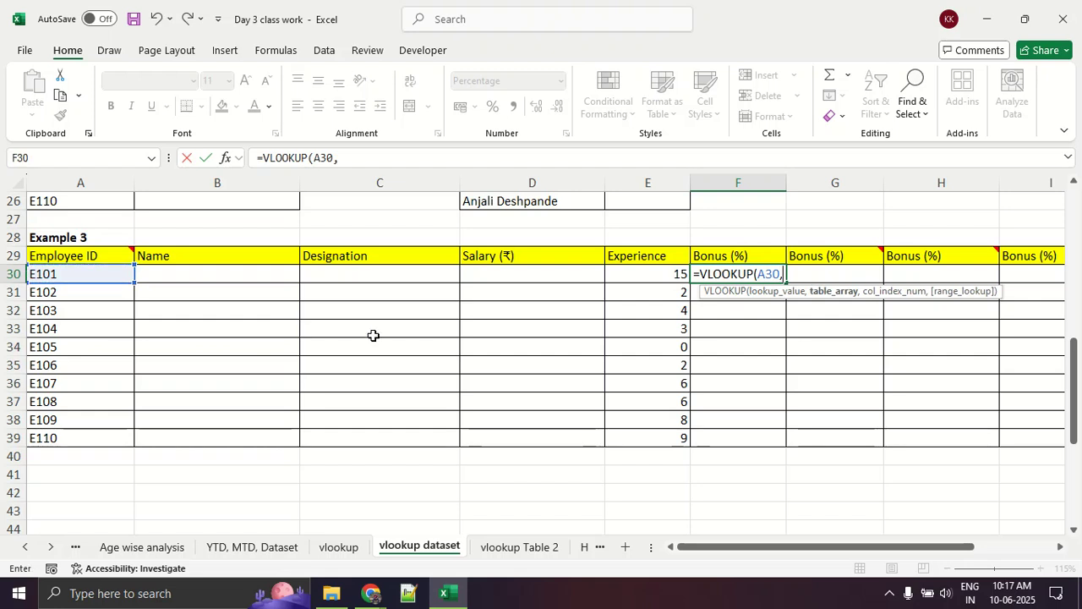
{"action": "scroll", "coordinate": [520, 362], "scroll_direction": "up", "scroll_amount": 8}
{"action": "left_click_drag", "start_coordinate": [808, 241], "coordinate": [915, 399]}
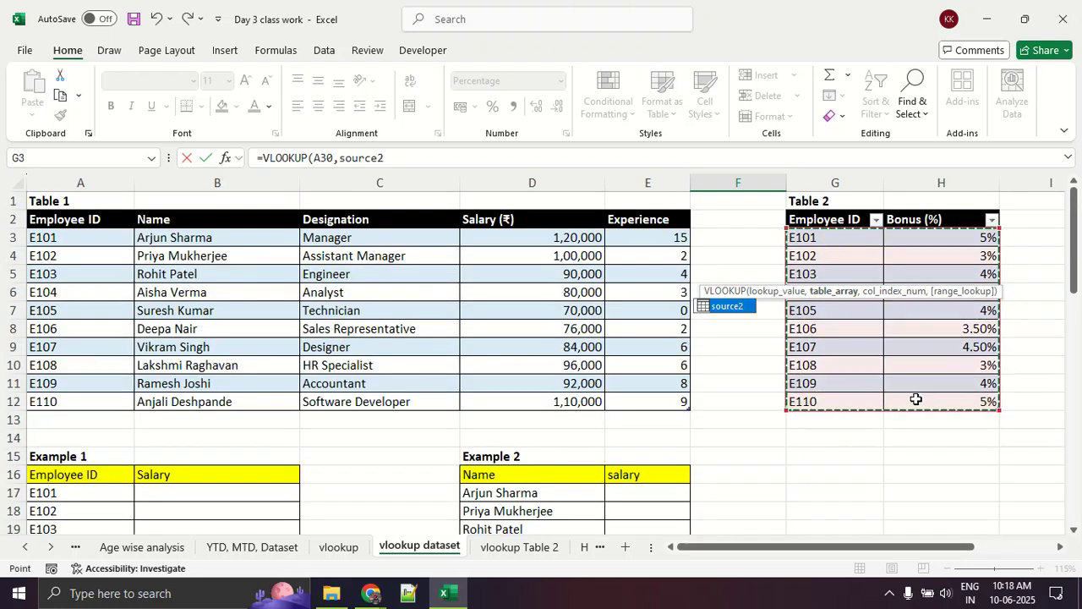
{"action": "type", "text": ",2)"}
{"action": "key", "text": "ctrl+Return"}
Fill the F30 bonus formula down through F39 in Example 3.
{"action": "scroll", "coordinate": [903, 389], "scroll_direction": "down", "scroll_amount": 3}
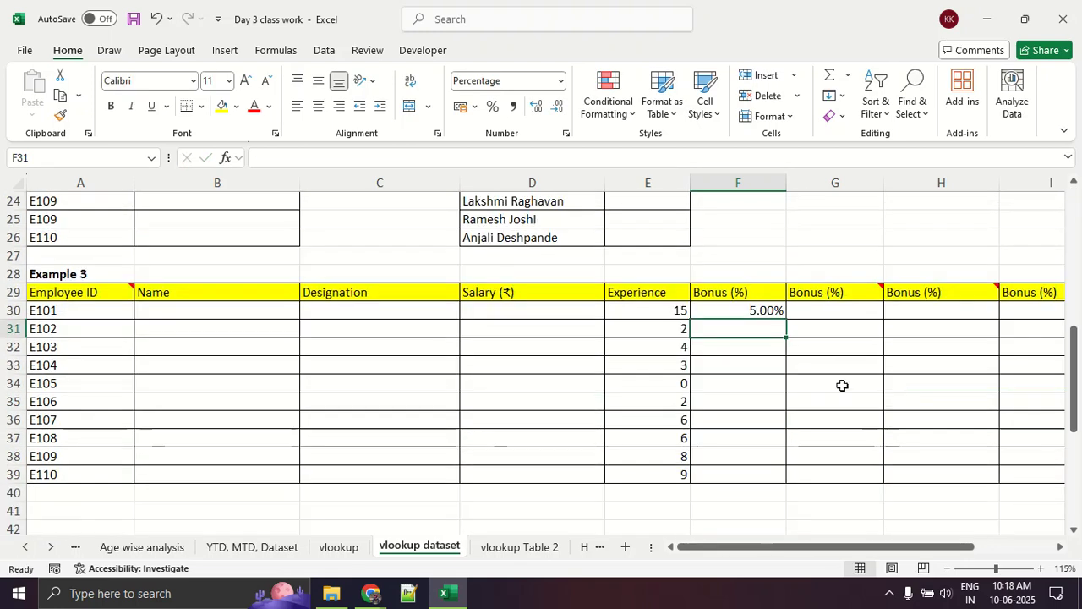
{"action": "left_click", "coordinate": [765, 311]}
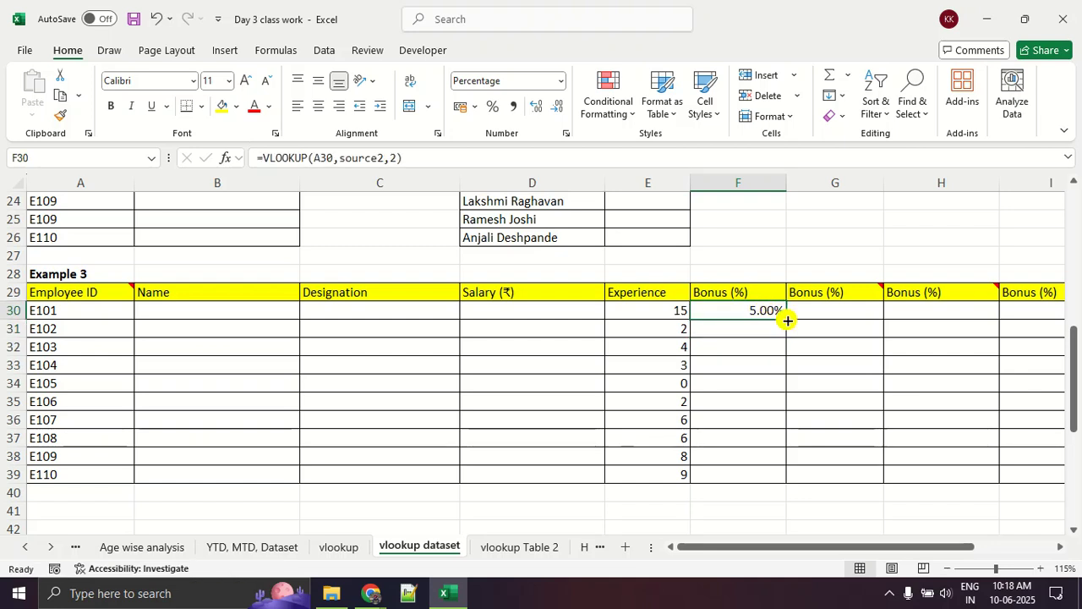
{"action": "double_click", "coordinate": [785, 318]}
{"action": "left_click", "coordinate": [871, 427]}
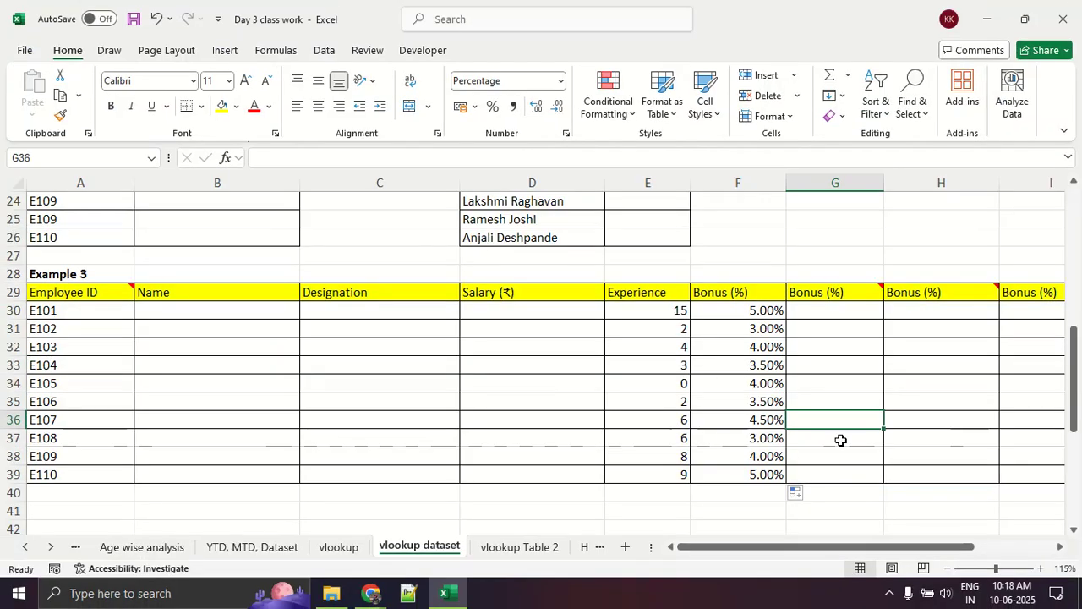
Compare employee E109's bonus row in Table 2 with the Bonus (%) results in Example 3.
{"action": "scroll", "coordinate": [840, 440], "scroll_direction": "up", "scroll_amount": 3}
{"action": "scroll", "coordinate": [840, 440], "scroll_direction": "up", "scroll_amount": 3}
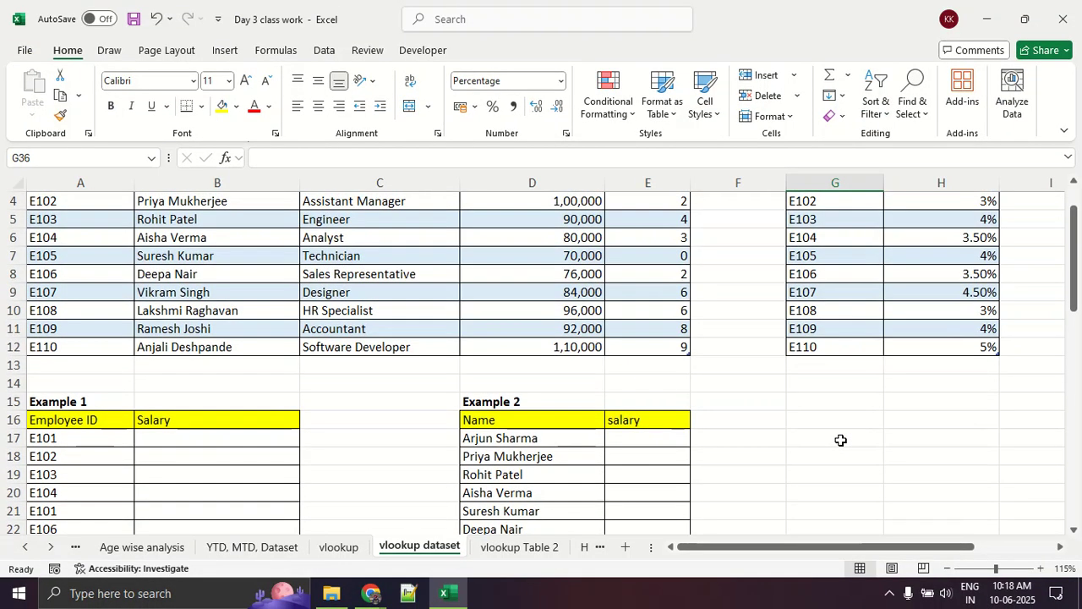
{"action": "left_click_drag", "start_coordinate": [852, 328], "coordinate": [939, 328]}
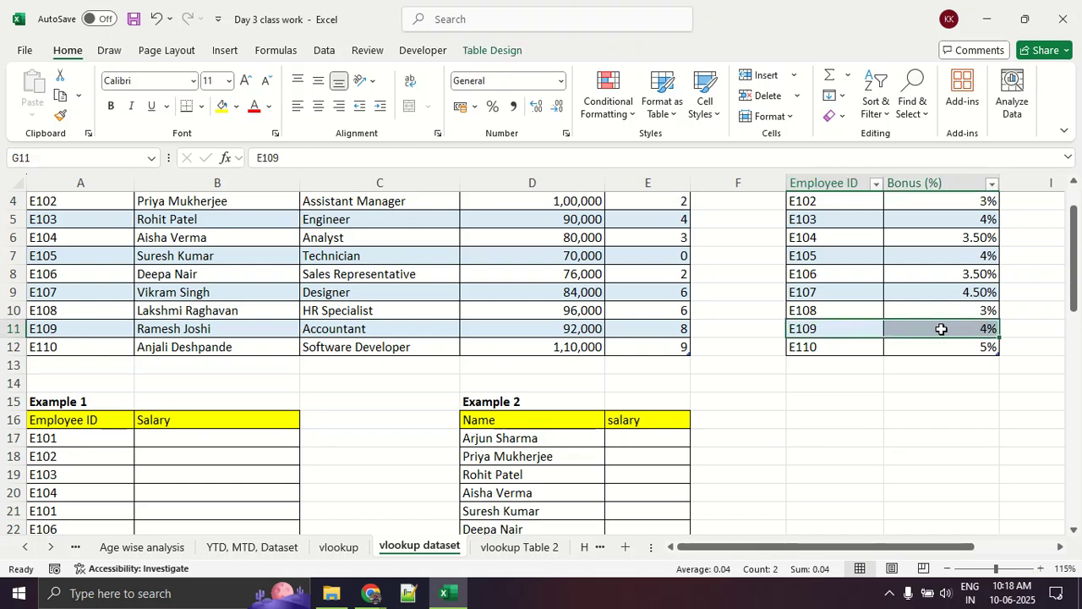
{"action": "scroll", "coordinate": [938, 328], "scroll_direction": "down", "scroll_amount": 5}
{"action": "scroll", "coordinate": [913, 334], "scroll_direction": "down", "scroll_amount": 2}
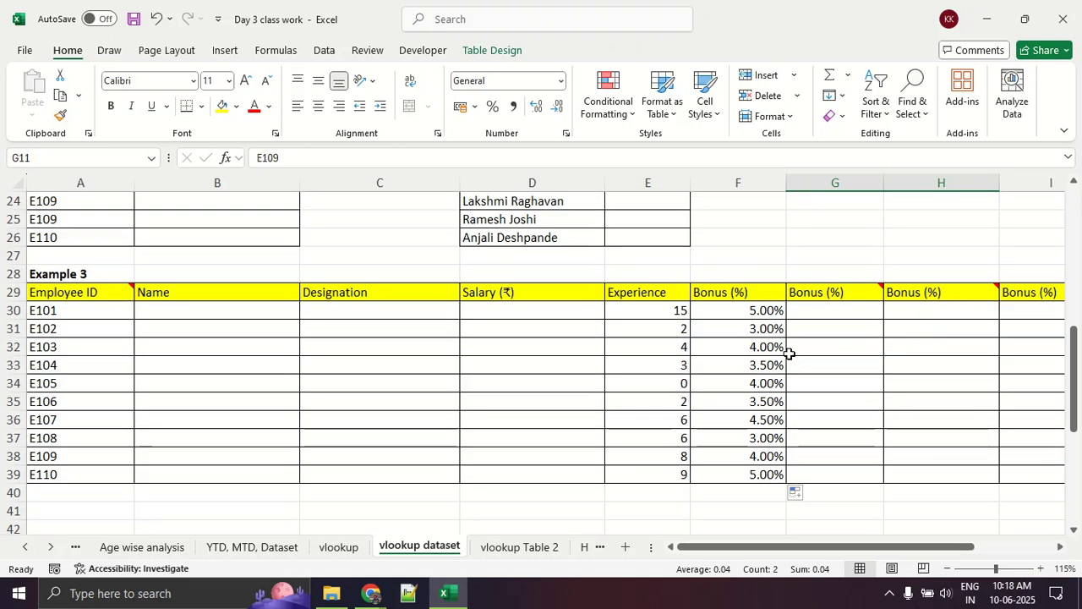
Examine the source2 reference in F33's formula against Table 2, mark Example 3's employee IDs in red, and leave the formula unedited.
{"action": "left_click", "coordinate": [740, 364]}
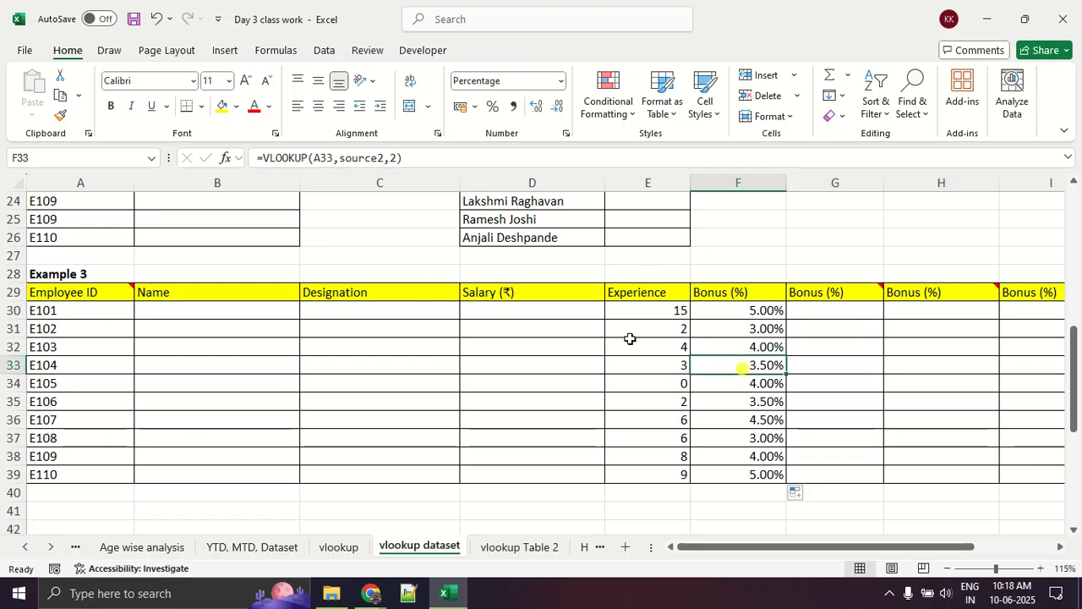
{"action": "left_click", "coordinate": [379, 158]}
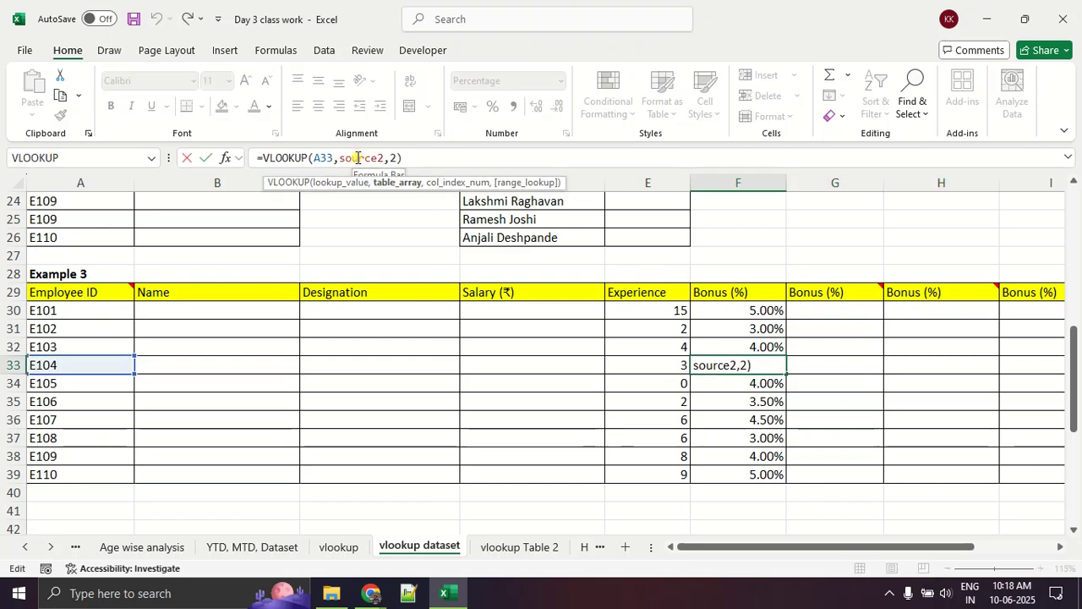
{"action": "scroll", "coordinate": [561, 371], "scroll_direction": "up", "scroll_amount": 8}
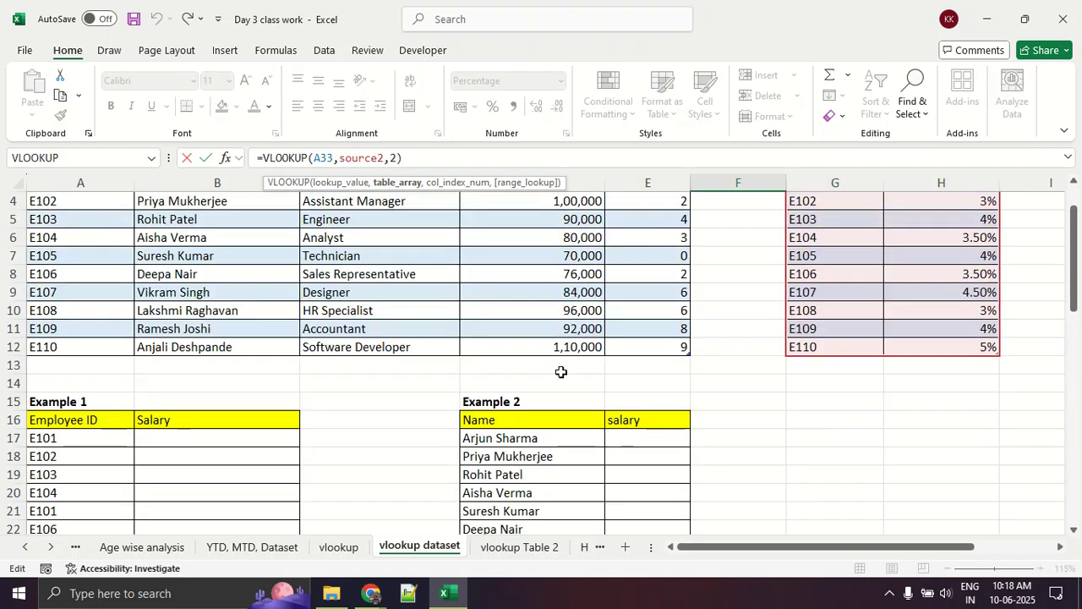
{"action": "scroll", "coordinate": [561, 372], "scroll_direction": "down", "scroll_amount": 8}
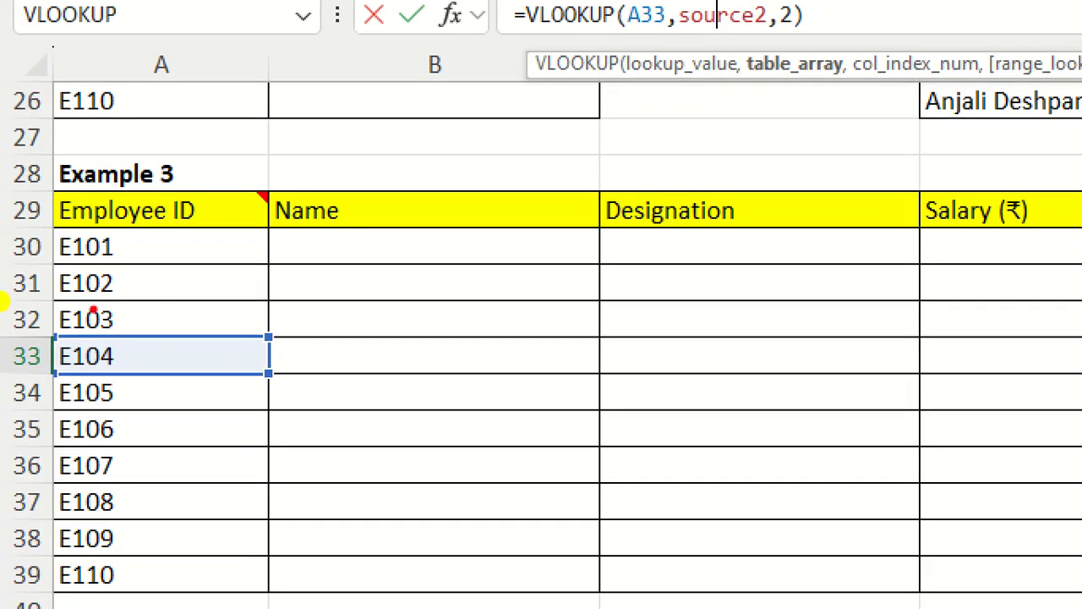
{"action": "mouse_move", "coordinate": [84, 295]}
{"action": "left_mouse_down"}
{"action": "mouse_move", "coordinate": [1, 331]}
{"action": "mouse_move", "coordinate": [160, 311]}
{"action": "left_mouse_up"}
{"action": "left_click_drag", "start_coordinate": [321, 320], "coordinate": [113, 274]}
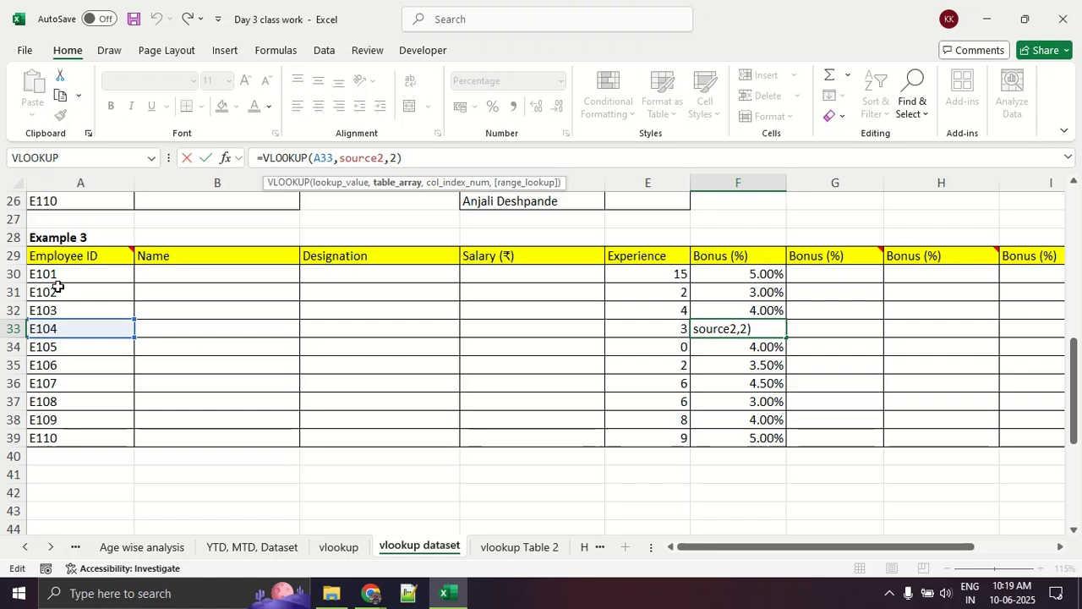
{"action": "key", "text": "ctrl+Return"}
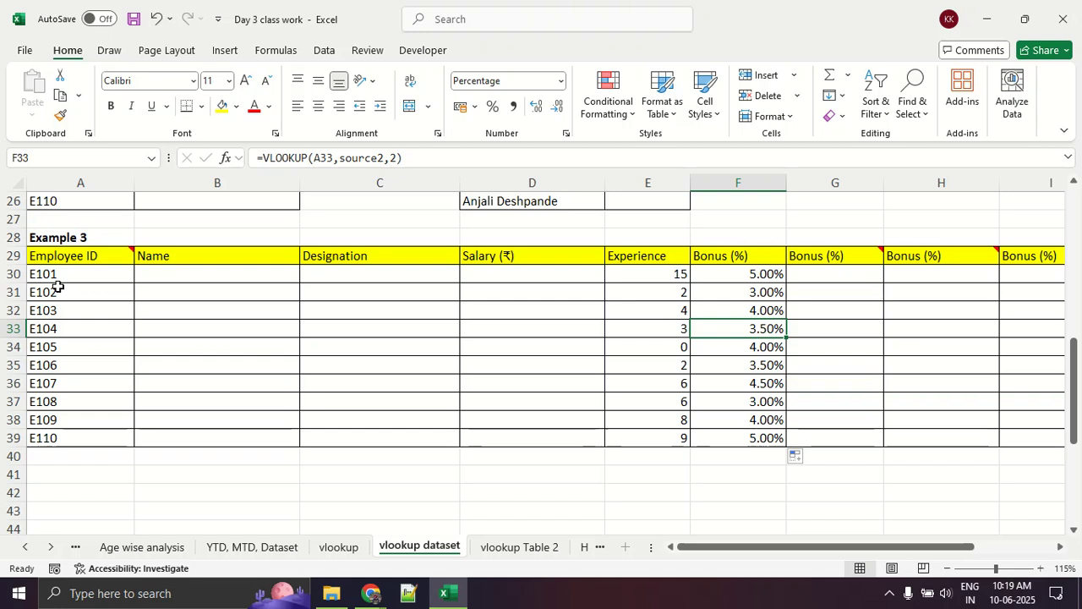
Review Table 2's employee IDs and bonus percentages, including the E107 row, as the source for Example 3's bonuses.
{"action": "scroll", "coordinate": [58, 287], "scroll_direction": "up", "scroll_amount": 7}
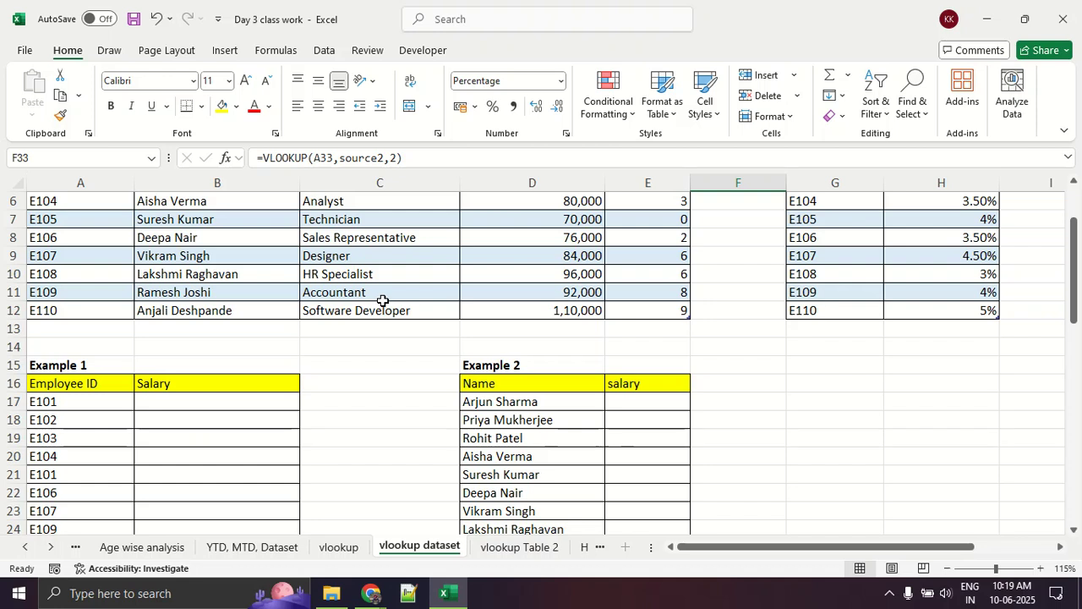
{"action": "scroll", "coordinate": [382, 300], "scroll_direction": "up", "scroll_amount": 2}
{"action": "scroll", "coordinate": [383, 300], "scroll_direction": "down", "scroll_amount": 7}
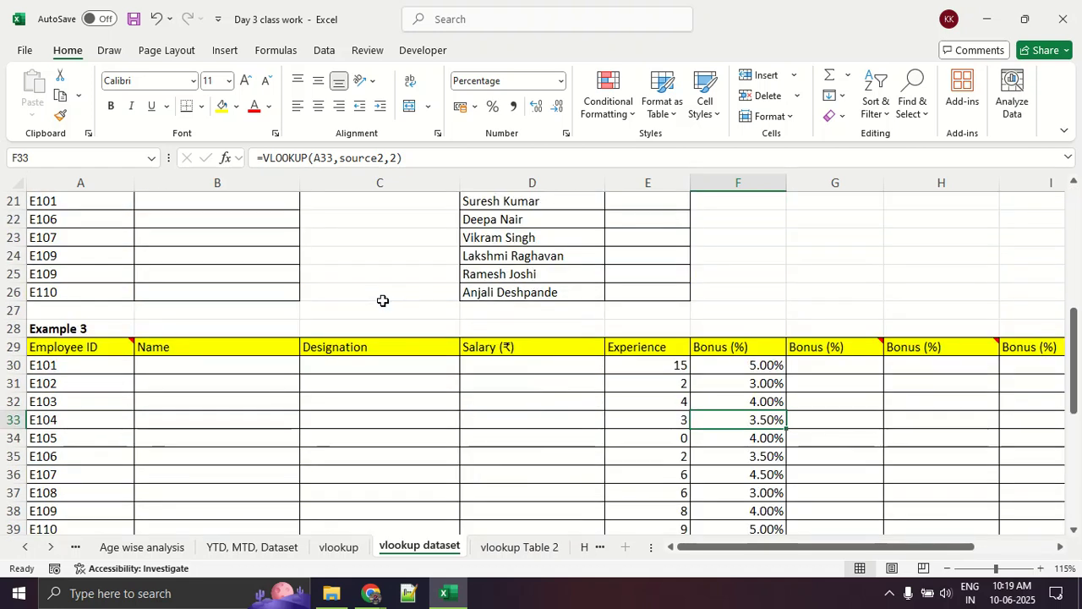
{"action": "scroll", "coordinate": [382, 301], "scroll_direction": "down", "scroll_amount": 2}
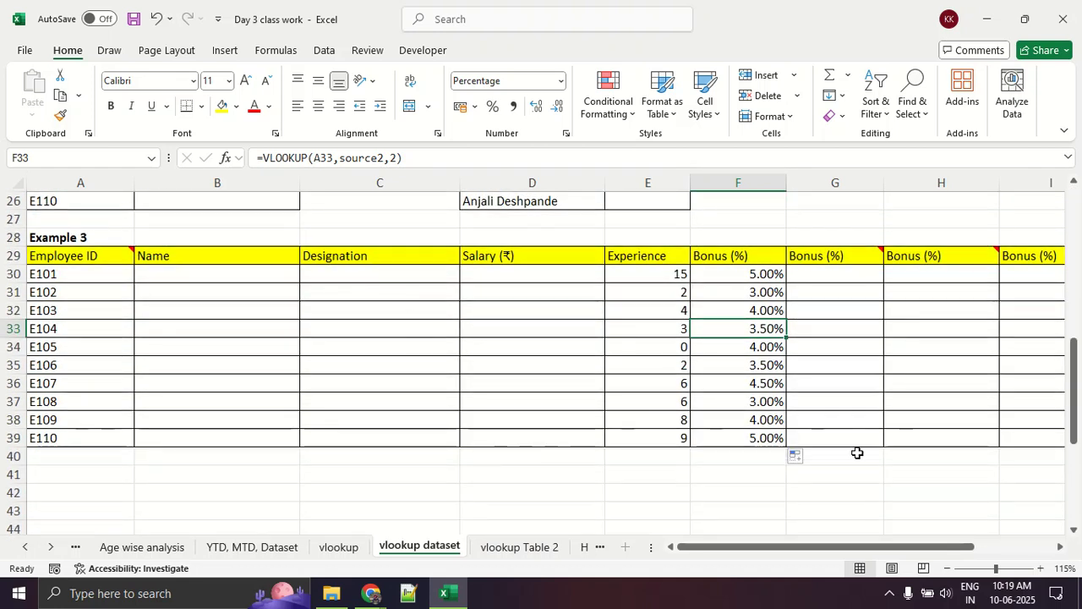
{"action": "left_click", "coordinate": [807, 547]}
{"action": "mouse_move", "coordinate": [808, 549]}
{"action": "left_mouse_down"}
{"action": "mouse_move", "coordinate": [824, 550]}
{"action": "mouse_move", "coordinate": [808, 550]}
{"action": "left_mouse_up"}
{"action": "scroll", "coordinate": [930, 410], "scroll_direction": "up", "scroll_amount": 8}
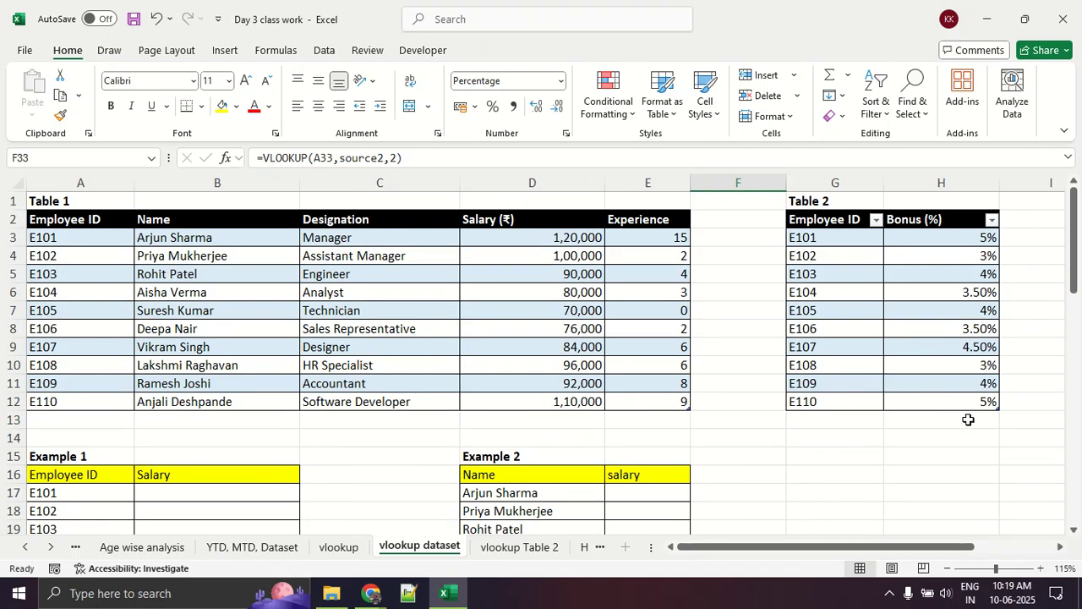
{"action": "left_click_drag", "start_coordinate": [860, 277], "coordinate": [856, 343]}
{"action": "left_click_drag", "start_coordinate": [939, 292], "coordinate": [944, 369]}
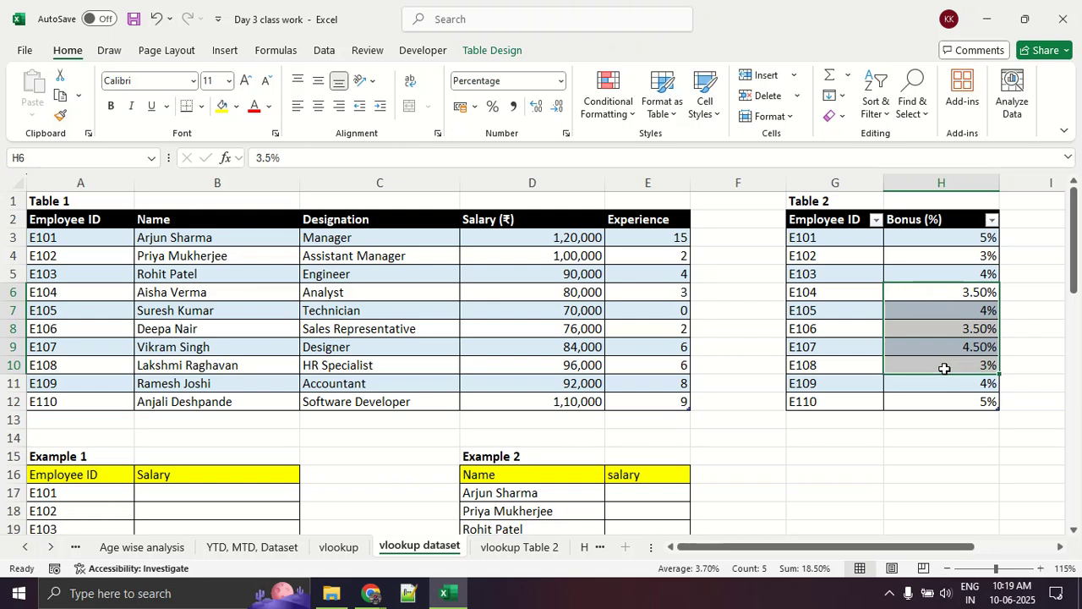
{"action": "left_click", "coordinate": [834, 344]}
{"action": "left_click", "coordinate": [902, 341]}
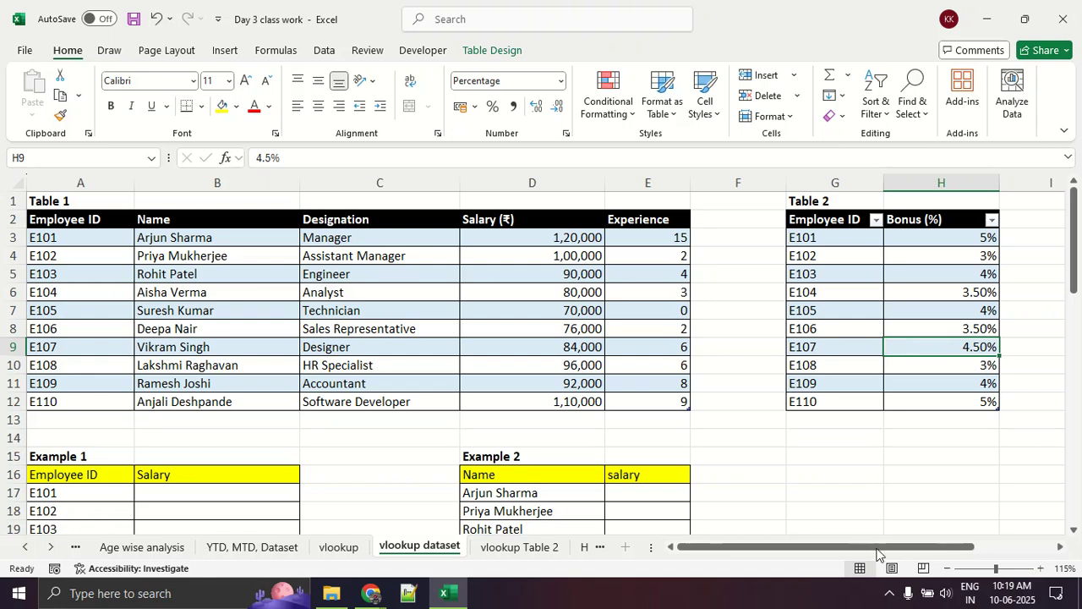
Underline Table 3's Experience and Bonus headers and its 5 and 10 experience rows in red, and clear the annotations.
{"action": "left_click_drag", "start_coordinate": [869, 554], "coordinate": [1024, 554]}
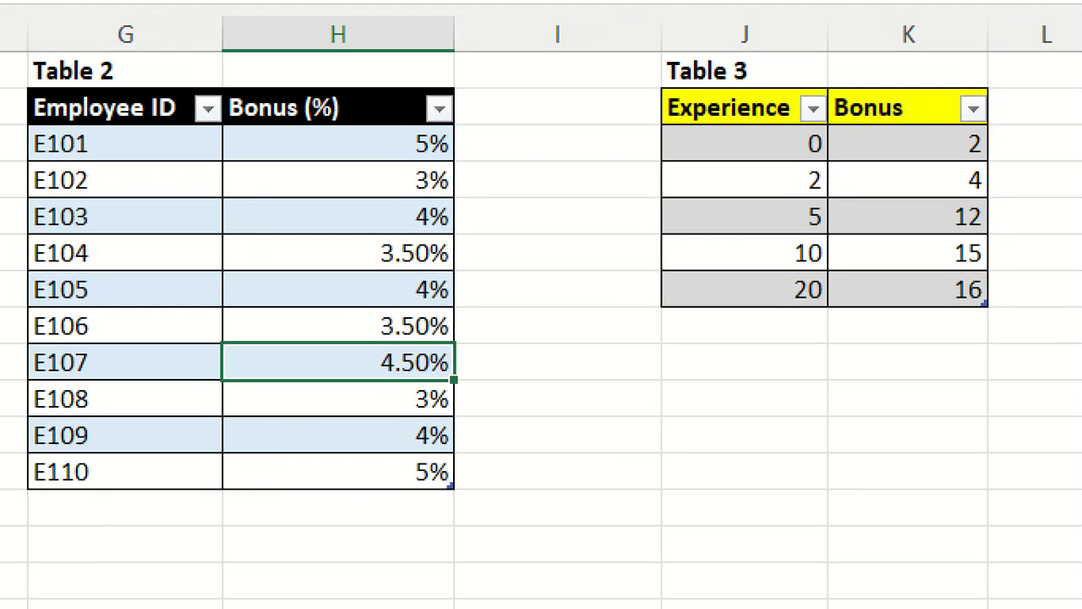
{"action": "left_click_drag", "start_coordinate": [642, 119], "coordinate": [1024, 131]}
{"action": "left_click_drag", "start_coordinate": [781, 237], "coordinate": [843, 236]}
{"action": "left_click_drag", "start_coordinate": [948, 230], "coordinate": [978, 229]}
{"action": "left_click_drag", "start_coordinate": [791, 265], "coordinate": [831, 264]}
{"action": "left_click_drag", "start_coordinate": [957, 269], "coordinate": [1004, 268]}
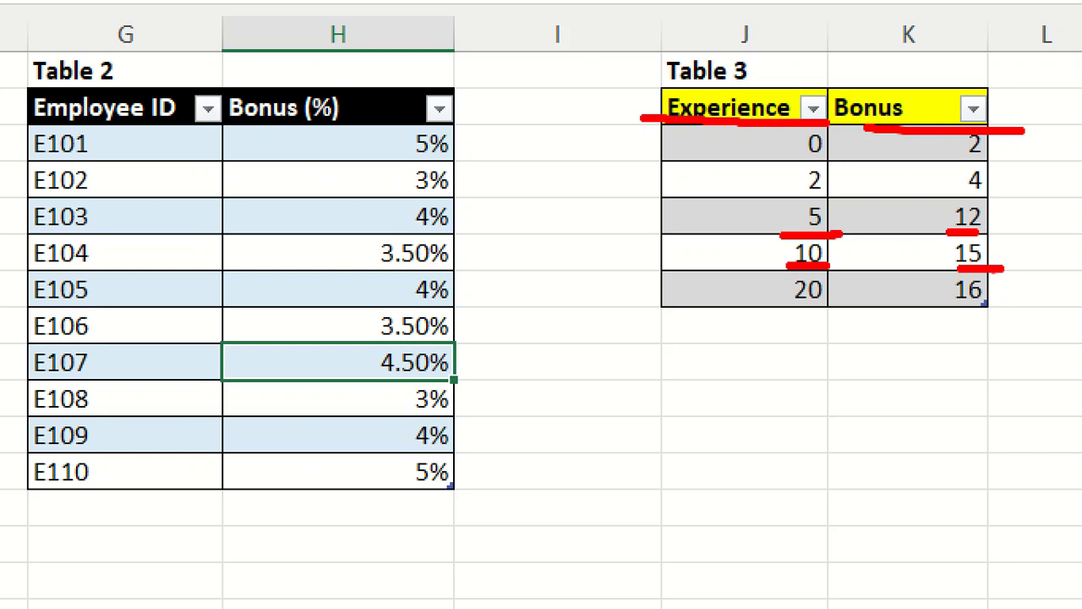
{"action": "key", "text": "Escape"}
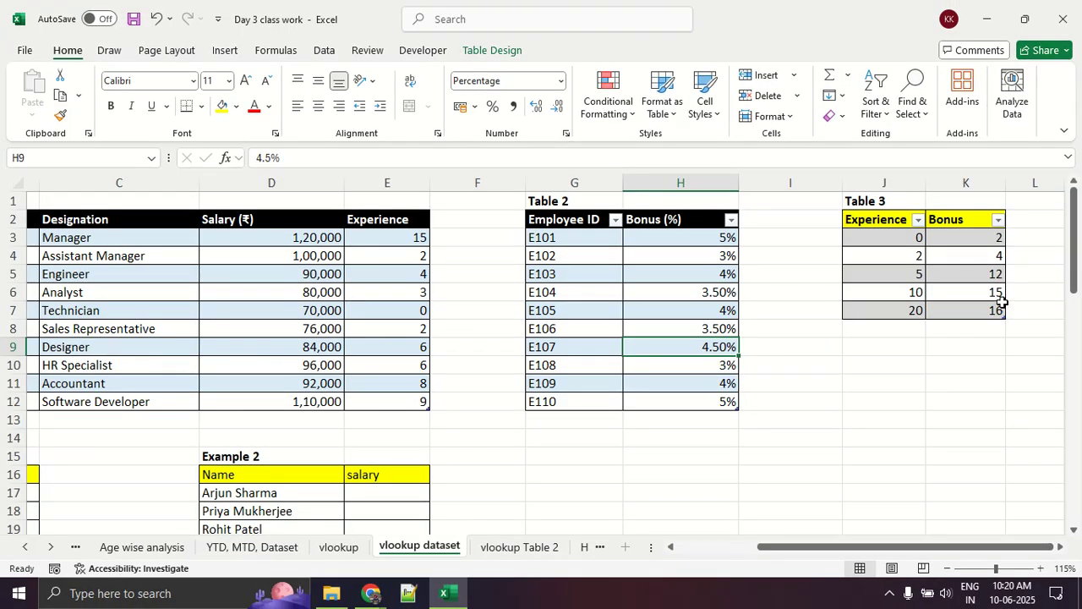
Examine Example 3's second Bonus (%) column and its Experience values alongside Table 3's experience-based bonus slabs.
{"action": "scroll", "coordinate": [659, 339], "scroll_direction": "down", "scroll_amount": 8}
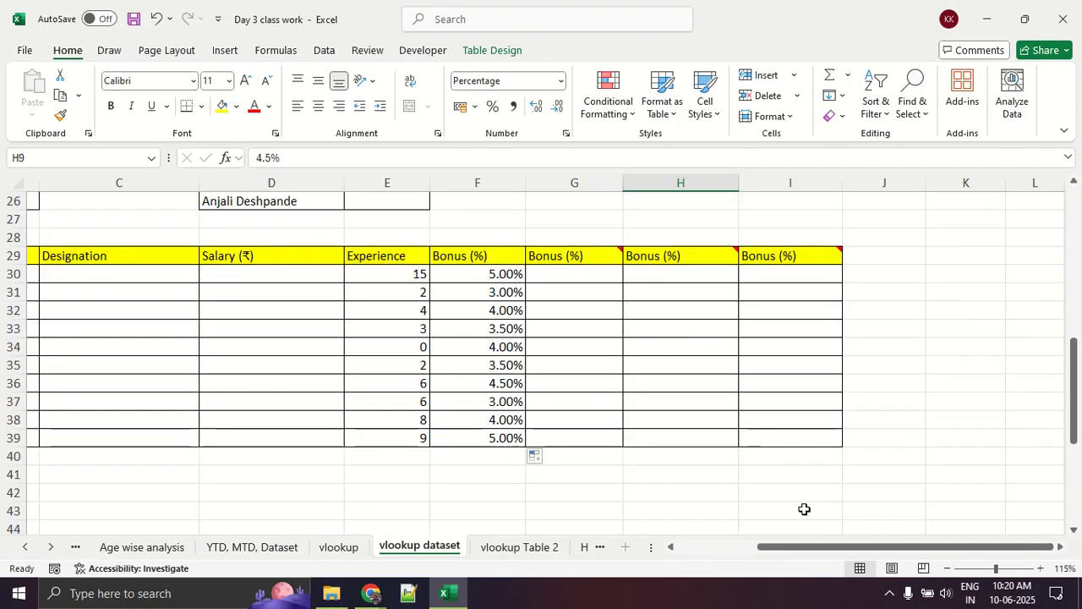
{"action": "left_click_drag", "start_coordinate": [564, 275], "coordinate": [578, 431]}
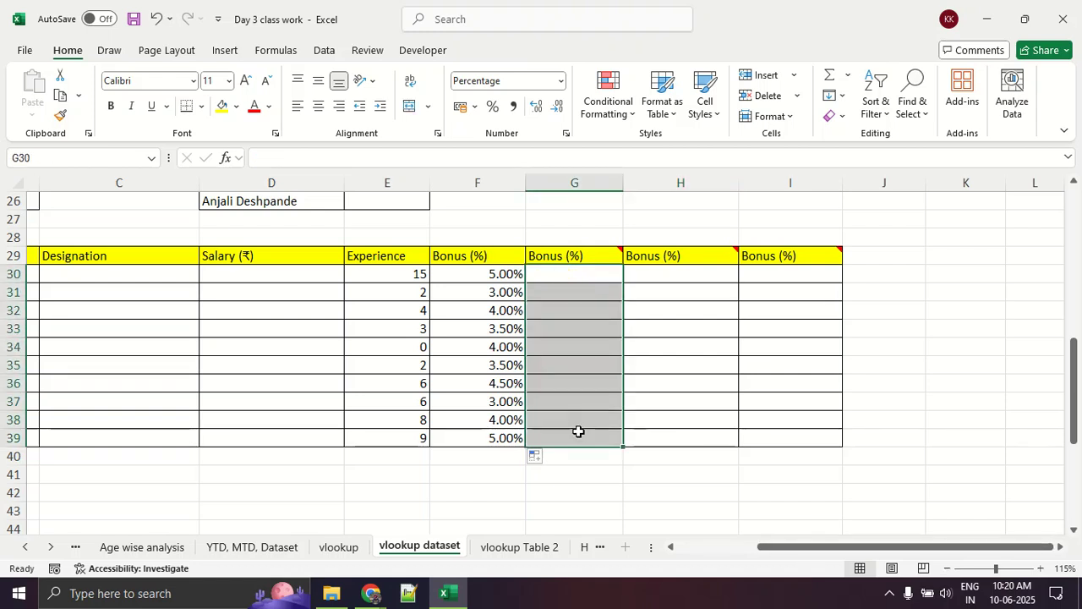
{"action": "left_click_drag", "start_coordinate": [414, 275], "coordinate": [408, 416]}
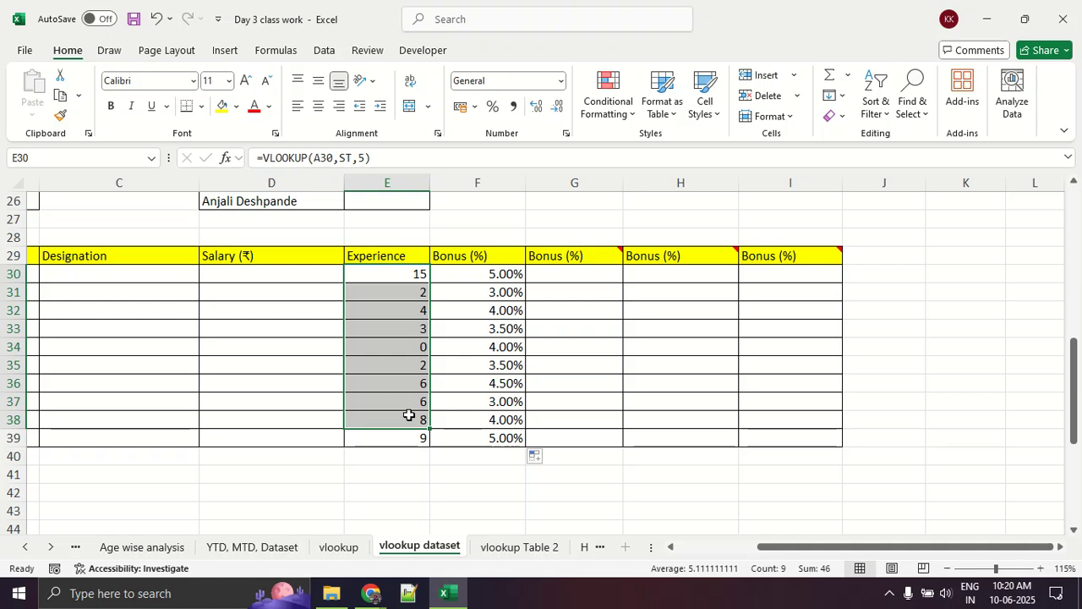
{"action": "scroll", "coordinate": [397, 415], "scroll_direction": "up", "scroll_amount": 8}
{"action": "left_click_drag", "start_coordinate": [107, 237], "coordinate": [285, 358]}
{"action": "scroll", "coordinate": [285, 358], "scroll_direction": "down", "scroll_amount": 7}
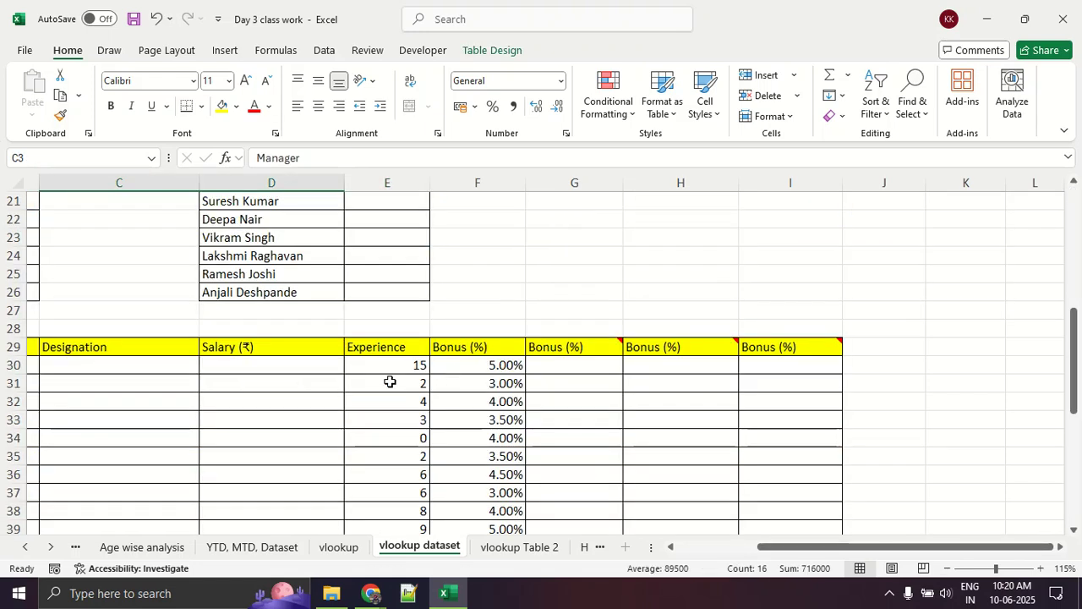
{"action": "scroll", "coordinate": [376, 437], "scroll_direction": "down", "scroll_amount": 2}
{"action": "left_click_drag", "start_coordinate": [384, 280], "coordinate": [377, 423]}
{"action": "left_click_drag", "start_coordinate": [559, 273], "coordinate": [558, 400]}
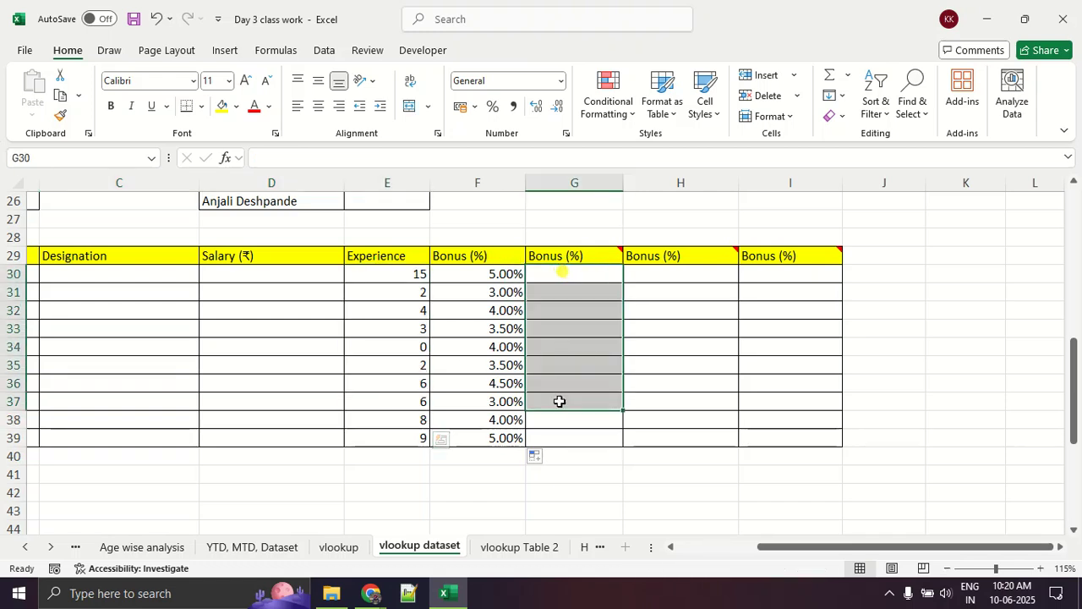
{"action": "scroll", "coordinate": [558, 401], "scroll_direction": "up", "scroll_amount": 8}
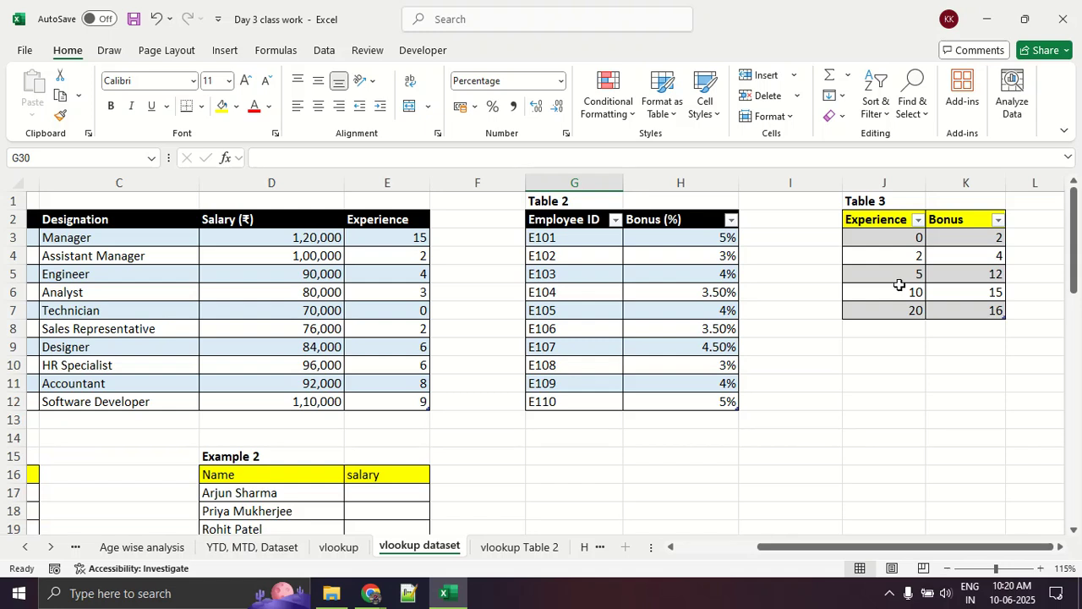
{"action": "scroll", "coordinate": [898, 284], "scroll_direction": "down", "scroll_amount": 3}
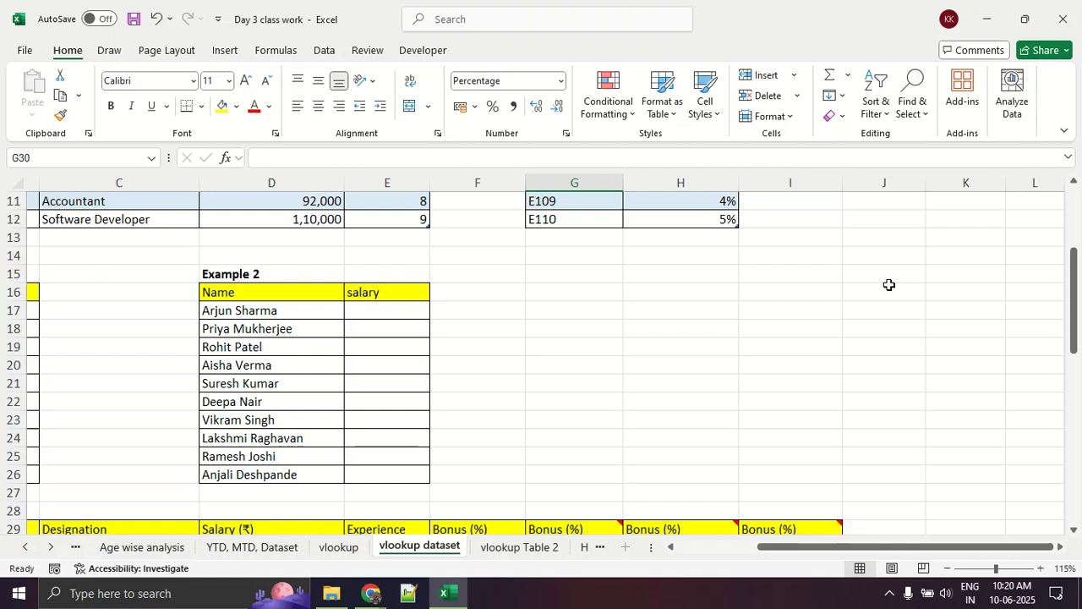
{"action": "scroll", "coordinate": [583, 308], "scroll_direction": "down", "scroll_amount": 3}
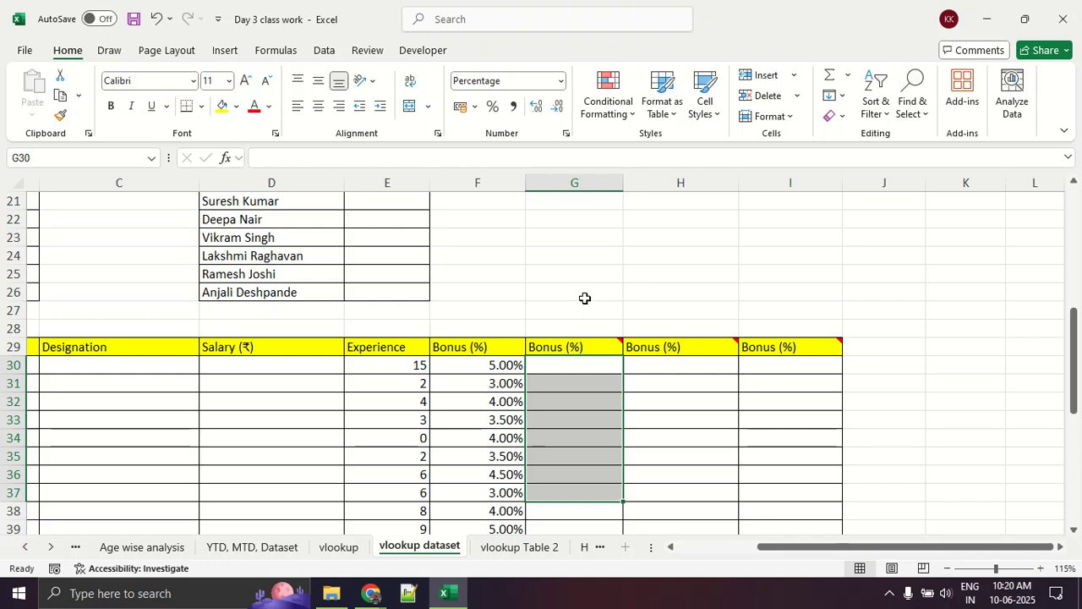
Compare Example 3's empty second Bonus (%) column and its Experience values with the lookup data in Table 2 and Table 3.
{"action": "left_click", "coordinate": [613, 399]}
{"action": "scroll", "coordinate": [612, 400], "scroll_direction": "down", "scroll_amount": 3}
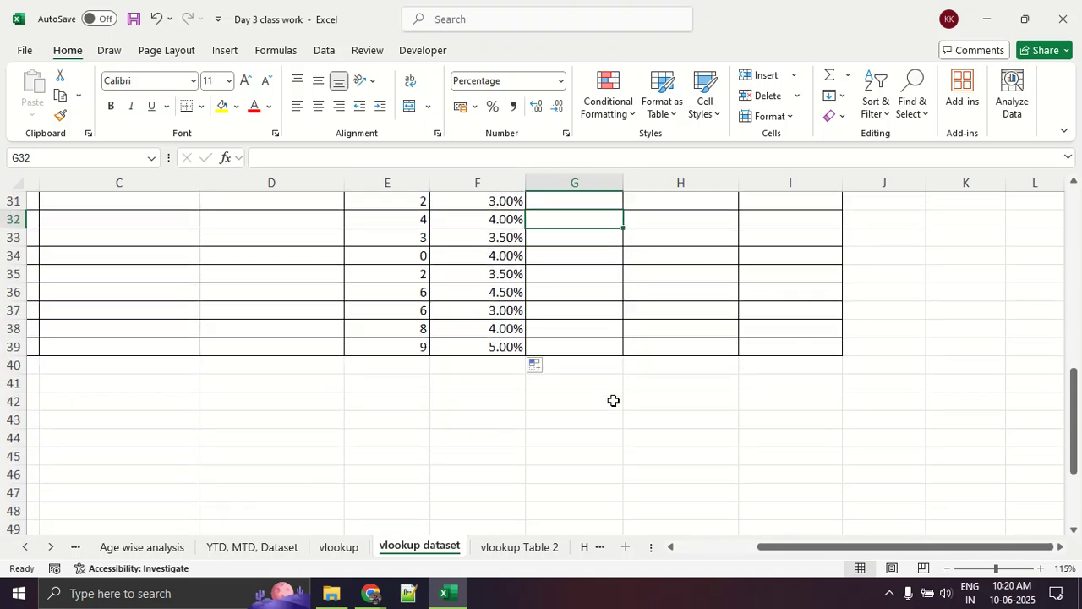
{"action": "scroll", "coordinate": [613, 398], "scroll_direction": "up", "scroll_amount": 2}
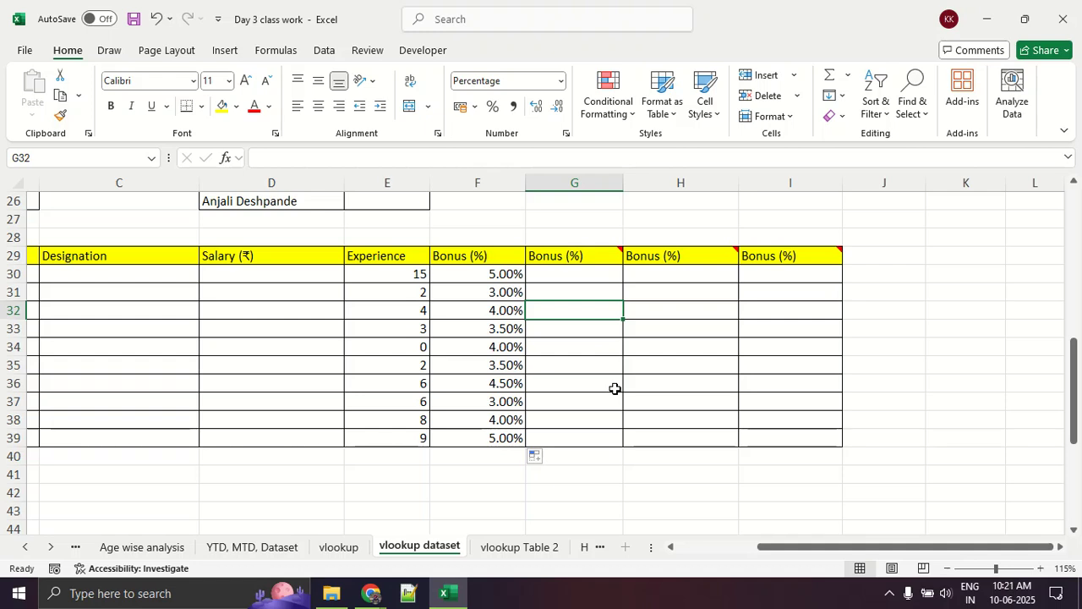
{"action": "scroll", "coordinate": [614, 388], "scroll_direction": "up", "scroll_amount": 8}
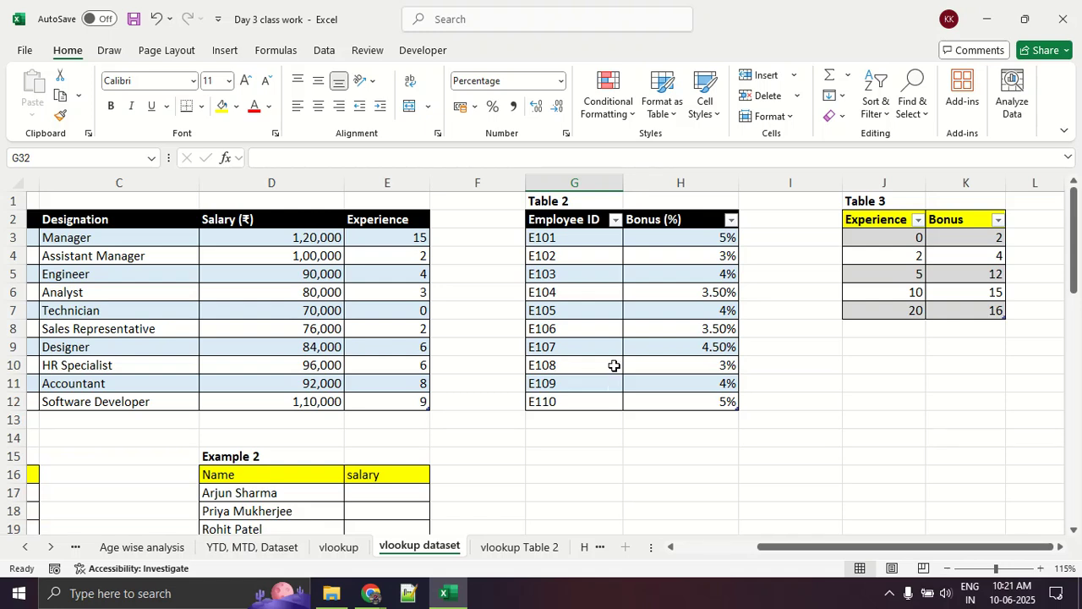
{"action": "scroll", "coordinate": [615, 364], "scroll_direction": "down", "scroll_amount": 7}
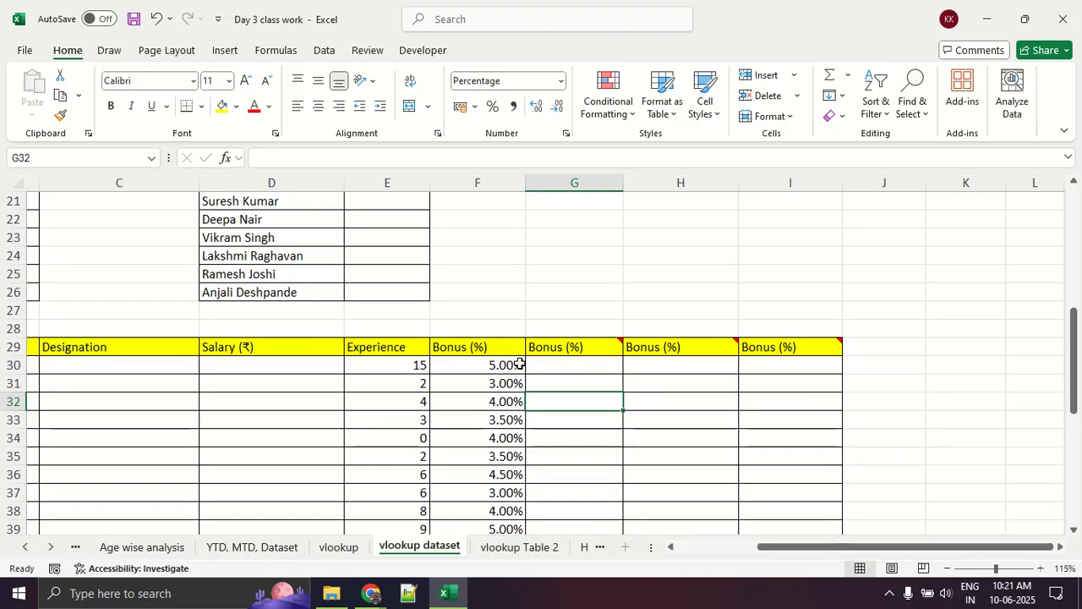
{"action": "scroll", "coordinate": [512, 364], "scroll_direction": "down", "scroll_amount": 2}
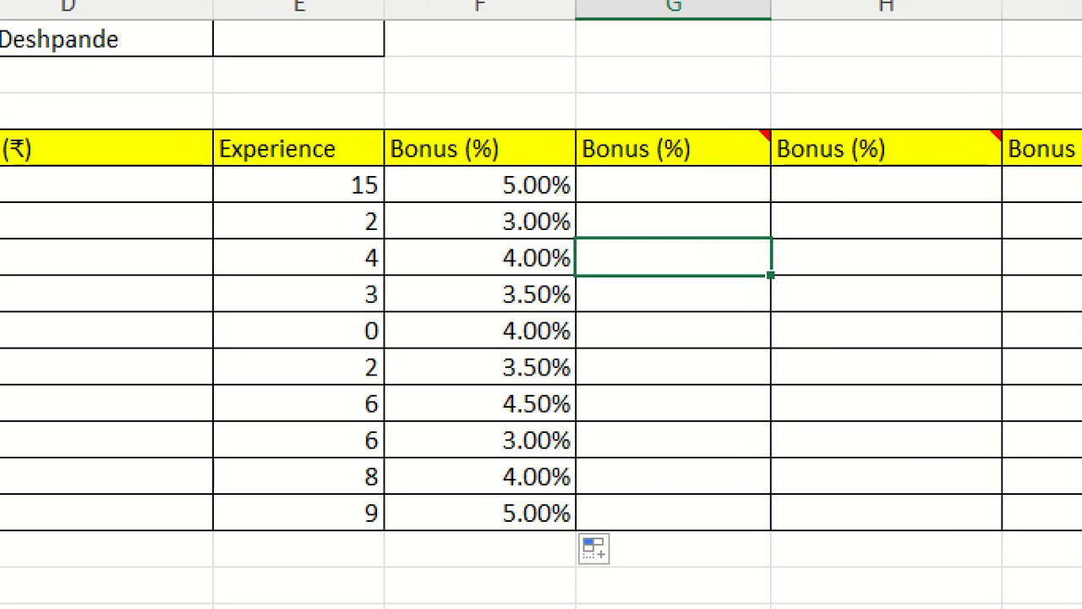
{"action": "mouse_move", "coordinate": [356, 424]}
{"action": "left_mouse_down"}
{"action": "mouse_move", "coordinate": [395, 418]}
{"action": "mouse_move", "coordinate": [358, 418]}
{"action": "left_mouse_up"}
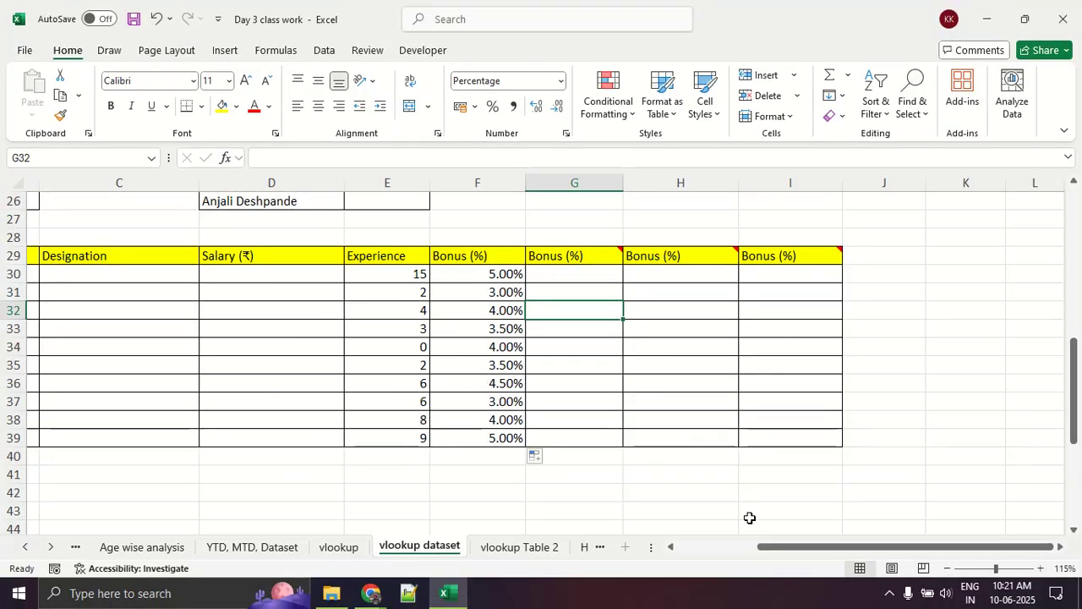
Compare Example 3's E108 employee ID with its Table 1 row, and inspect the Experience formulas in E37 to E39.
{"action": "left_click_drag", "start_coordinate": [773, 546], "coordinate": [580, 563]}
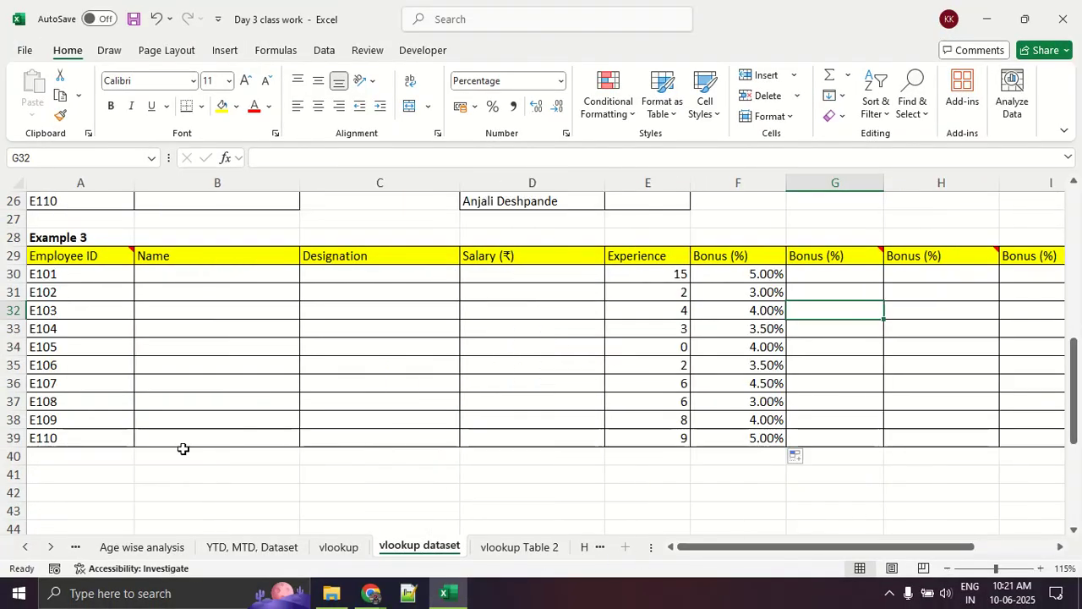
{"action": "left_click", "coordinate": [91, 398]}
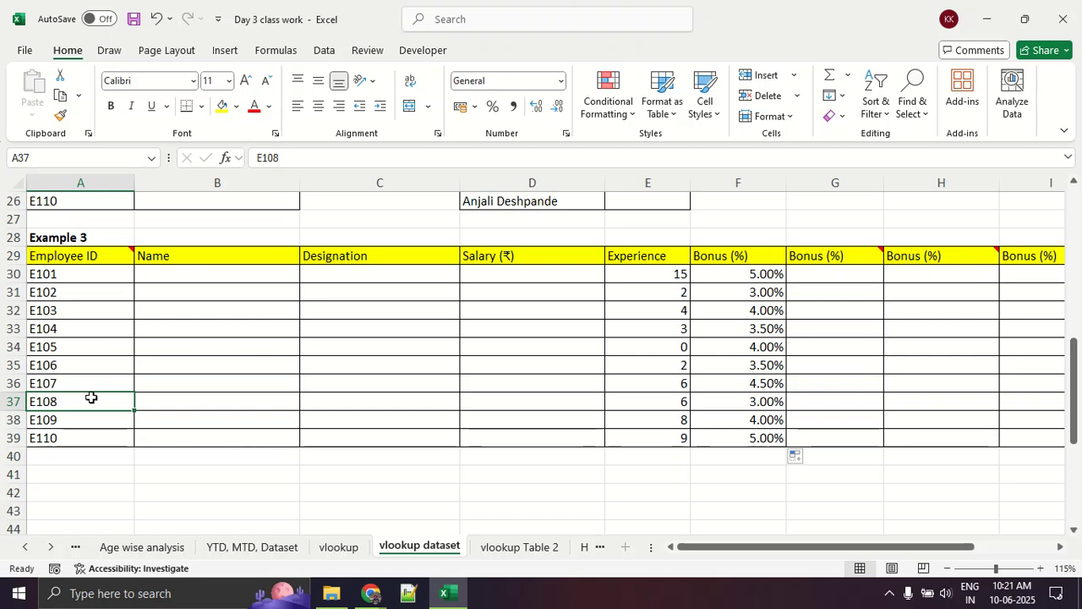
{"action": "scroll", "coordinate": [91, 397], "scroll_direction": "up", "scroll_amount": 8}
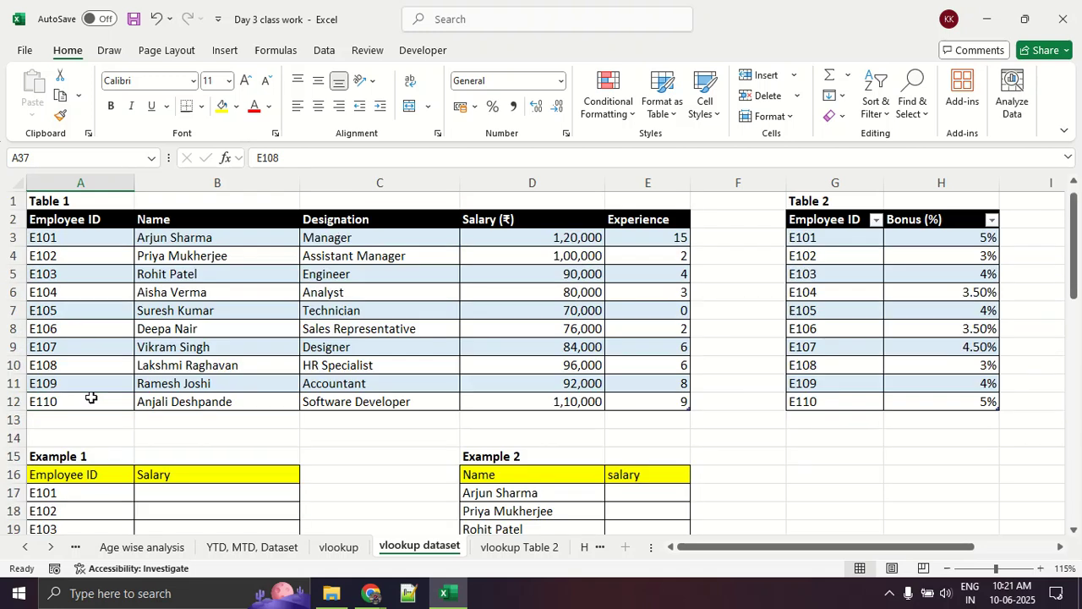
{"action": "left_click", "coordinate": [59, 362]}
{"action": "scroll", "coordinate": [59, 362], "scroll_direction": "down", "scroll_amount": 8}
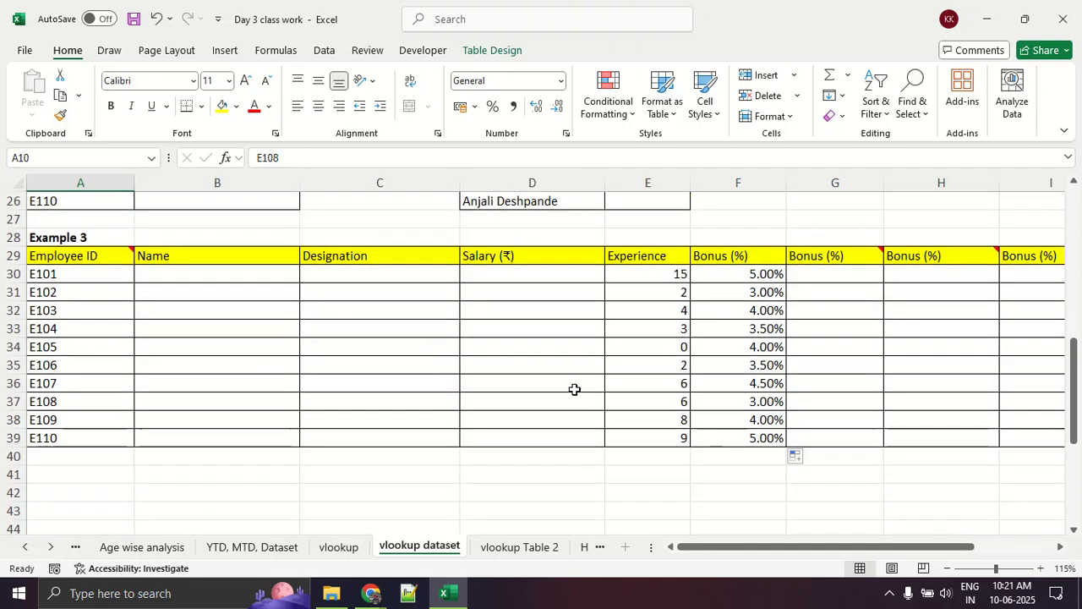
{"action": "left_click", "coordinate": [658, 402]}
{"action": "left_click", "coordinate": [648, 420]}
{"action": "left_click", "coordinate": [648, 432]}
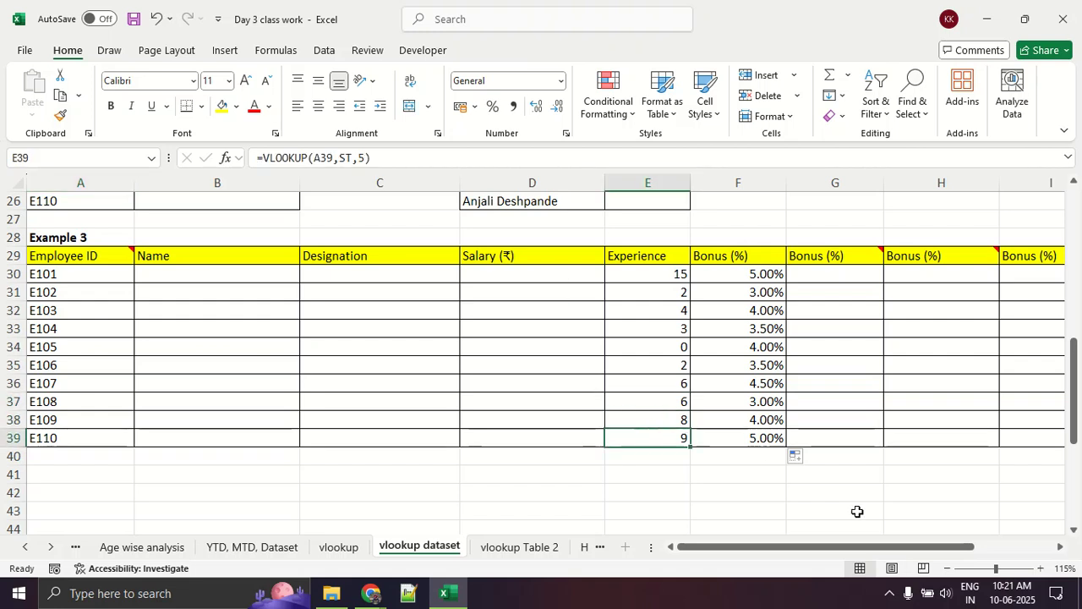
Review Table 3's experience slabs from 2 to 20 against the Experience values in Example 3.
{"action": "left_click_drag", "start_coordinate": [881, 545], "coordinate": [991, 546]}
{"action": "scroll", "coordinate": [956, 389], "scroll_direction": "up", "scroll_amount": 8}
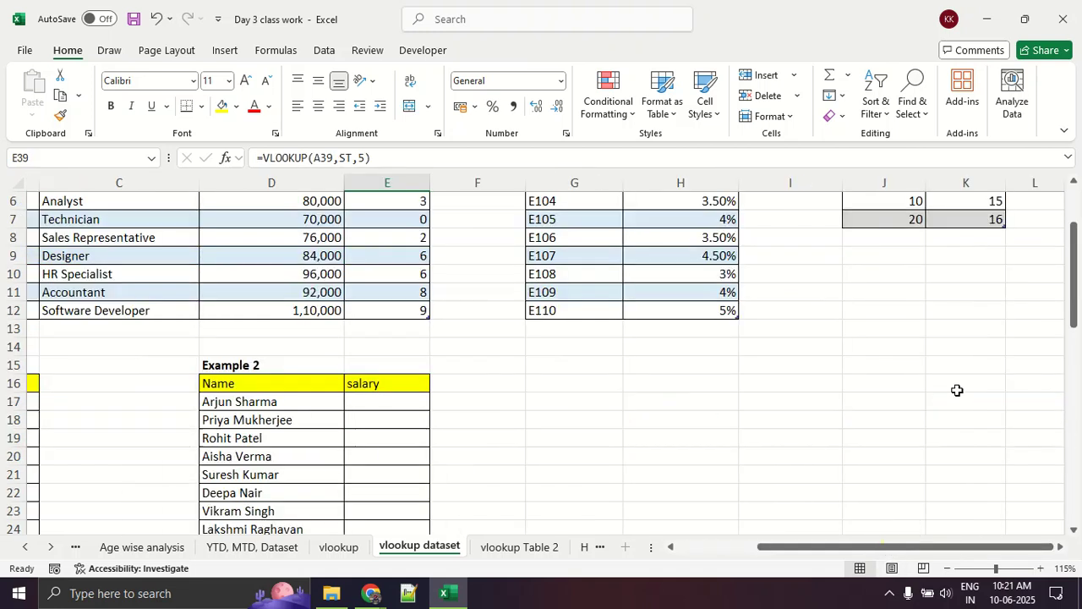
{"action": "left_click_drag", "start_coordinate": [898, 250], "coordinate": [913, 310]}
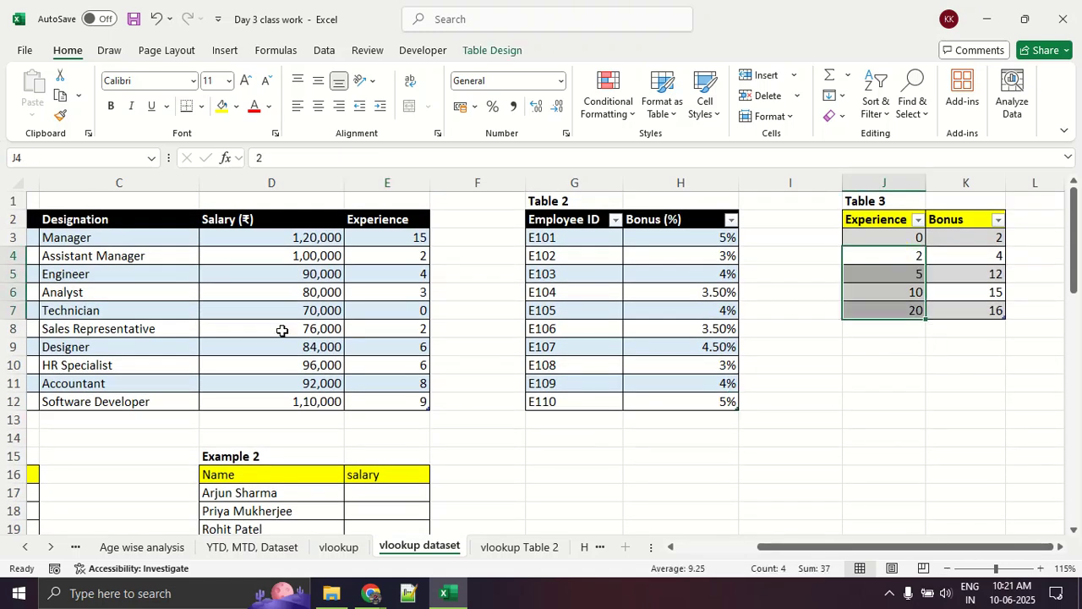
{"action": "scroll", "coordinate": [282, 330], "scroll_direction": "down", "scroll_amount": 2}
{"action": "scroll", "coordinate": [282, 330], "scroll_direction": "up", "scroll_amount": 2}
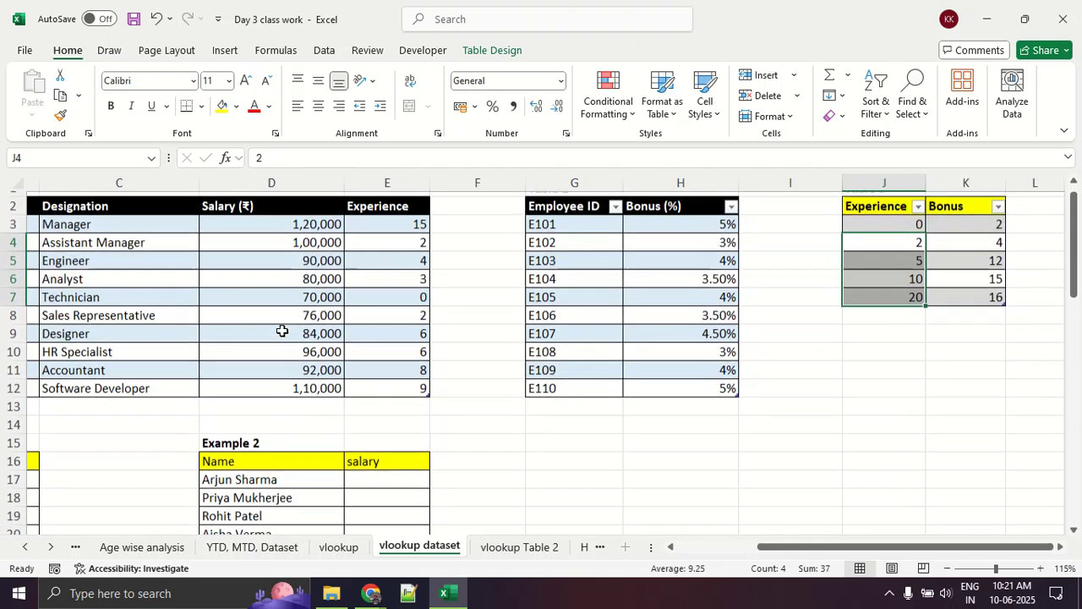
{"action": "scroll", "coordinate": [283, 331], "scroll_direction": "down", "scroll_amount": 7}
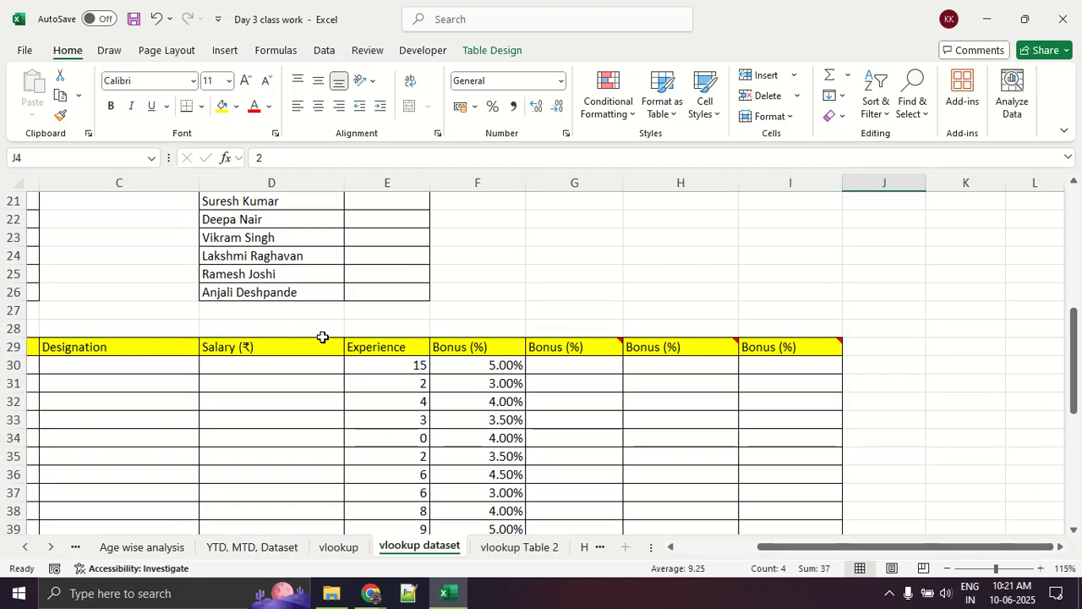
{"action": "scroll", "coordinate": [513, 383], "scroll_direction": "down", "scroll_amount": 2}
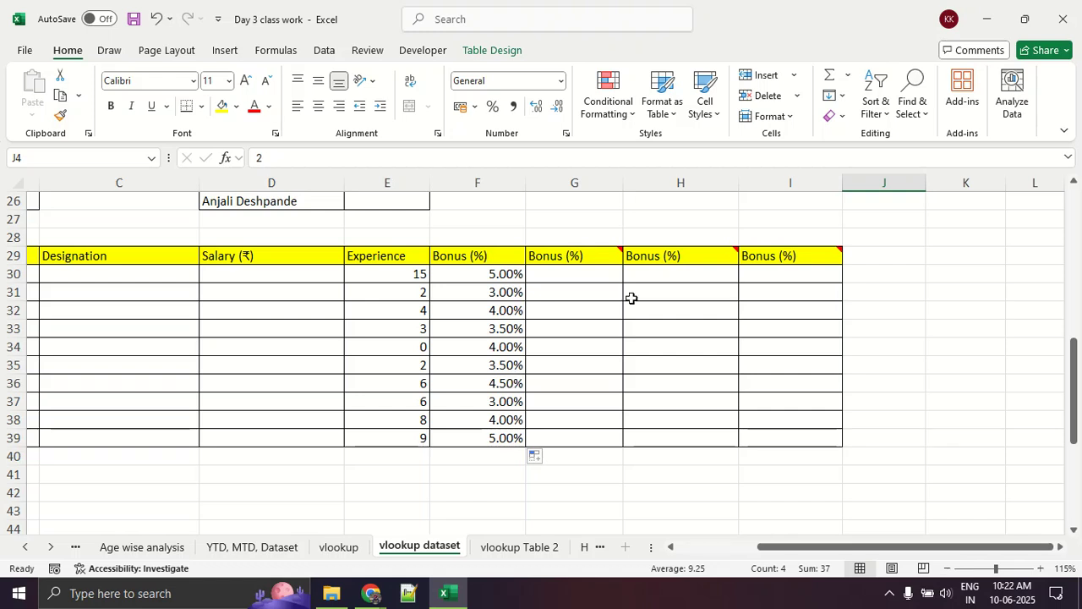
Start a VLOOKUP function in G30, marking the second Bonus (%) column's cells below in red and clearing the annotation.
{"action": "left_click", "coordinate": [590, 282]}
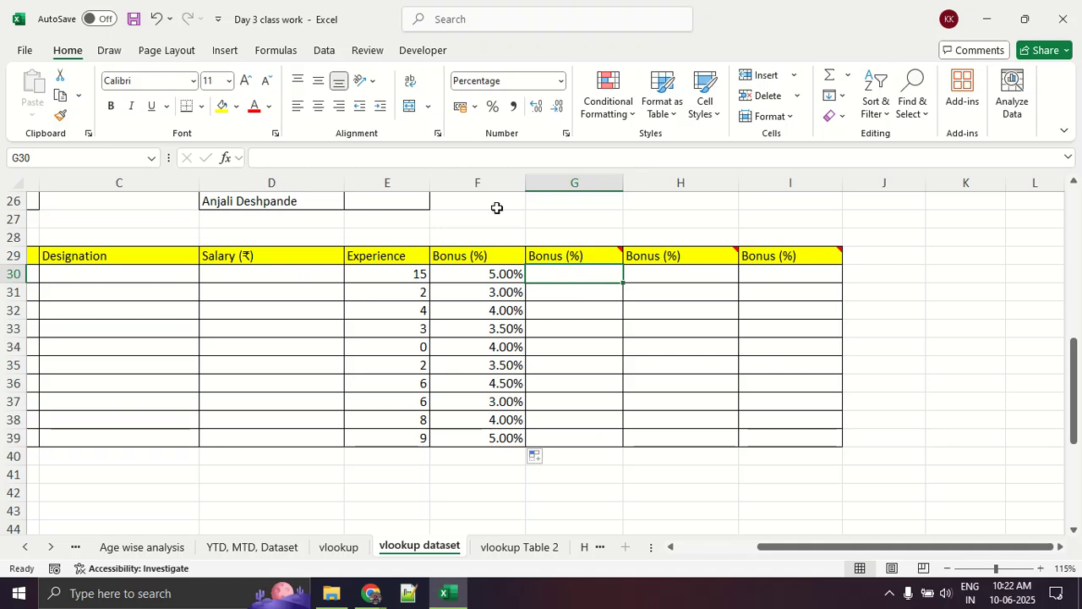
{"action": "left_click", "coordinate": [274, 54]}
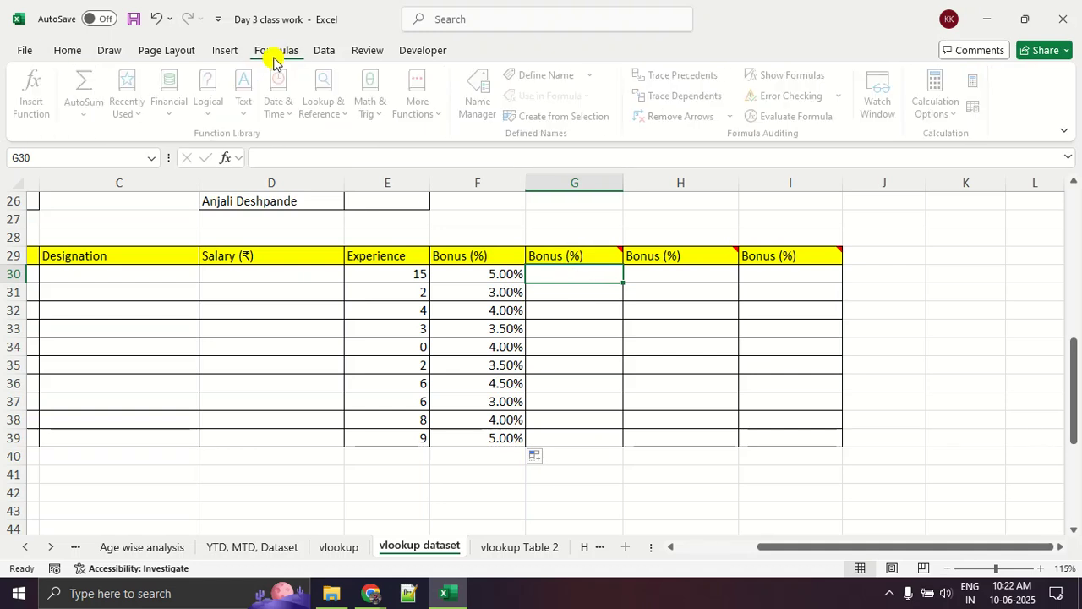
{"action": "left_click", "coordinate": [27, 96]}
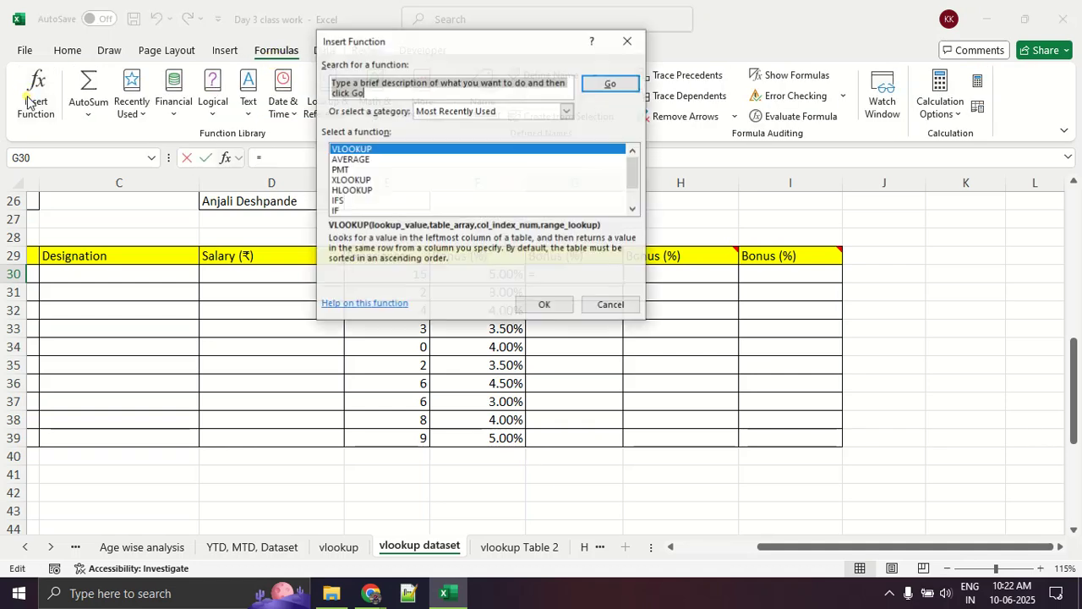
{"action": "left_click", "coordinate": [551, 305]}
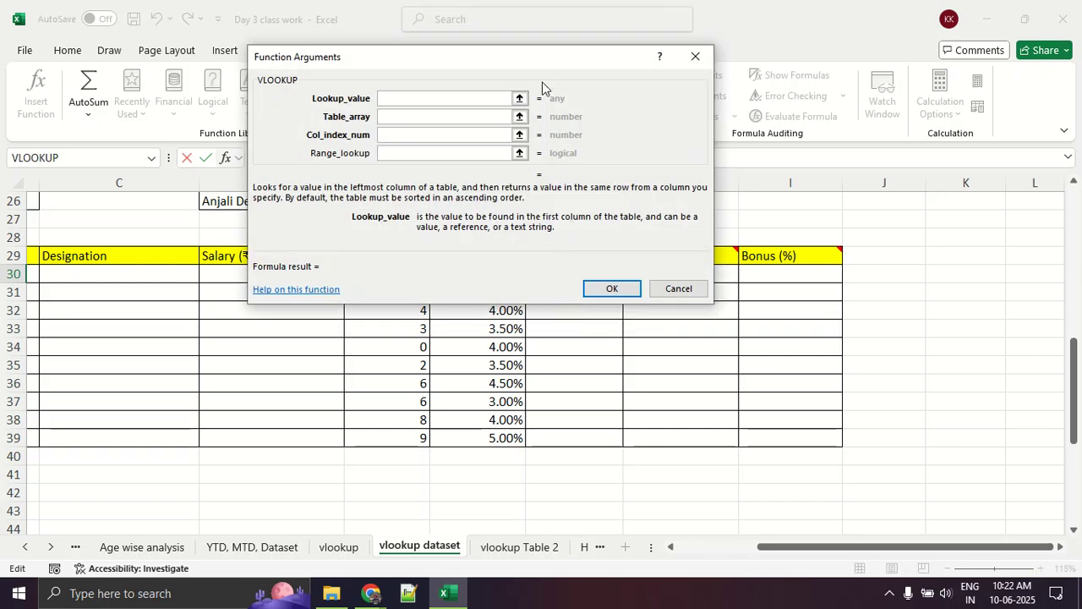
{"action": "left_click_drag", "start_coordinate": [542, 67], "coordinate": [314, 77]}
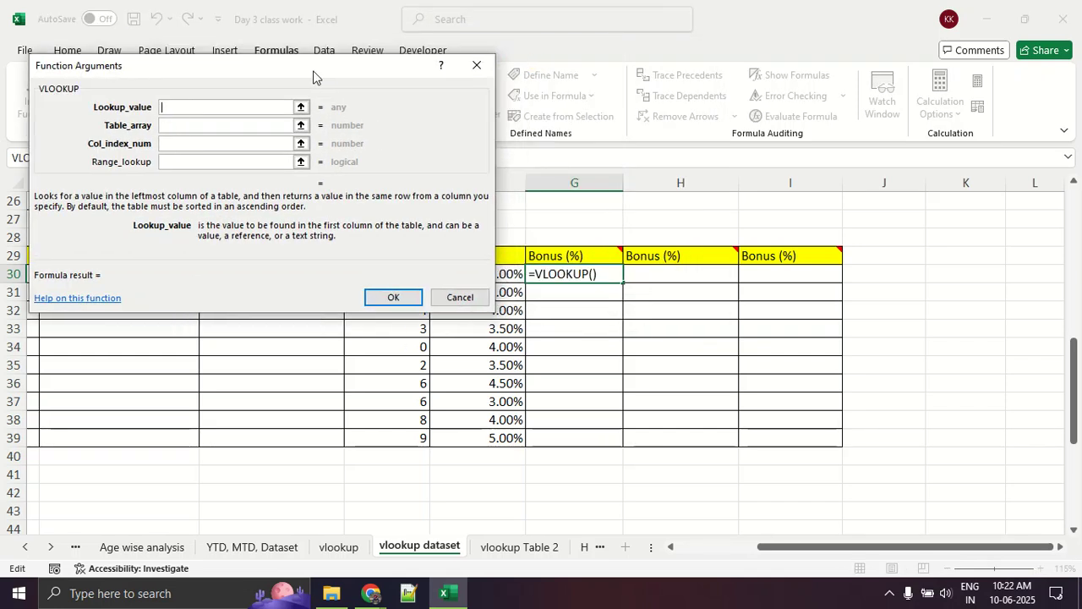
{"action": "mouse_move", "coordinate": [537, 288]}
{"action": "left_mouse_down"}
{"action": "mouse_move", "coordinate": [548, 329]}
{"action": "mouse_move", "coordinate": [596, 391]}
{"action": "mouse_move", "coordinate": [600, 473]}
{"action": "left_mouse_up"}
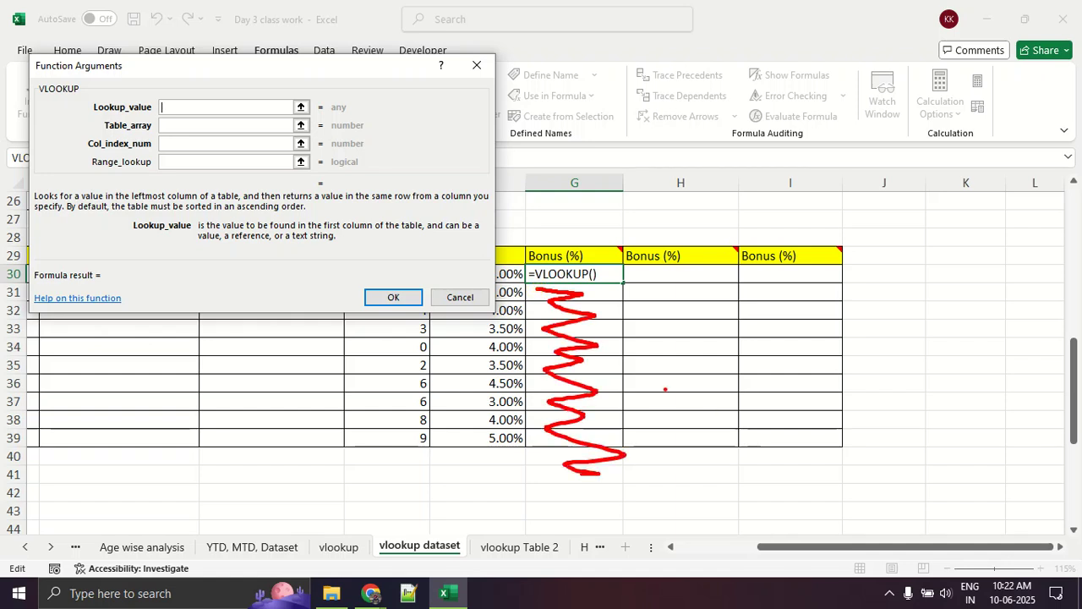
{"action": "key", "text": "Escape"}
Switch to the Google Meet call, check the participants list and their microphone states, and return to the Excel workbook.
{"action": "key", "text": "alt+Tab"}
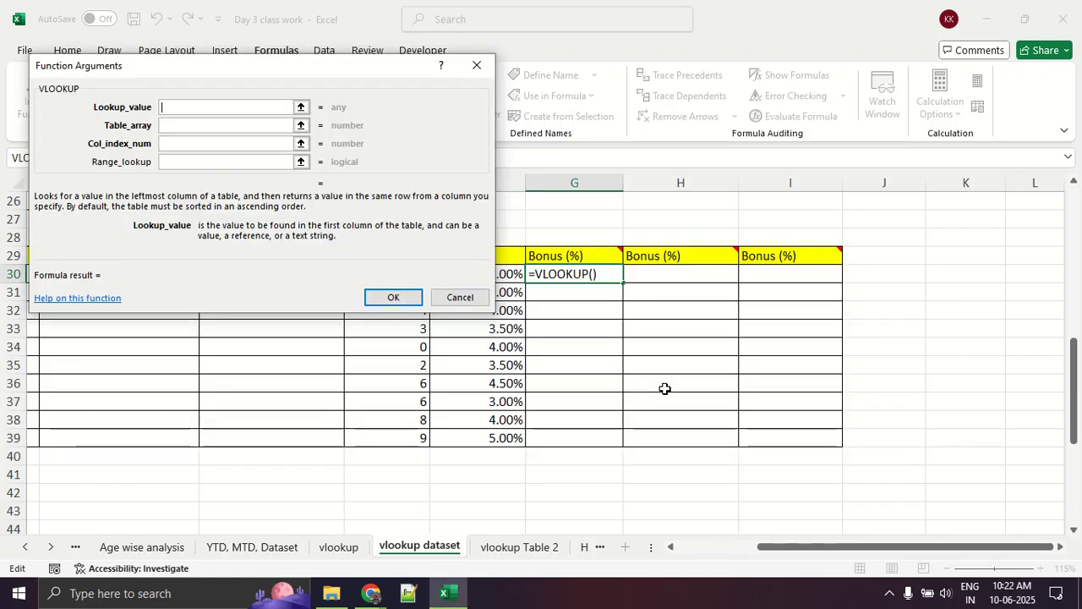
{"action": "key", "text": "alt+Tab"}
{"action": "key", "text": "Tab"}
{"action": "key", "text": "Tab"}
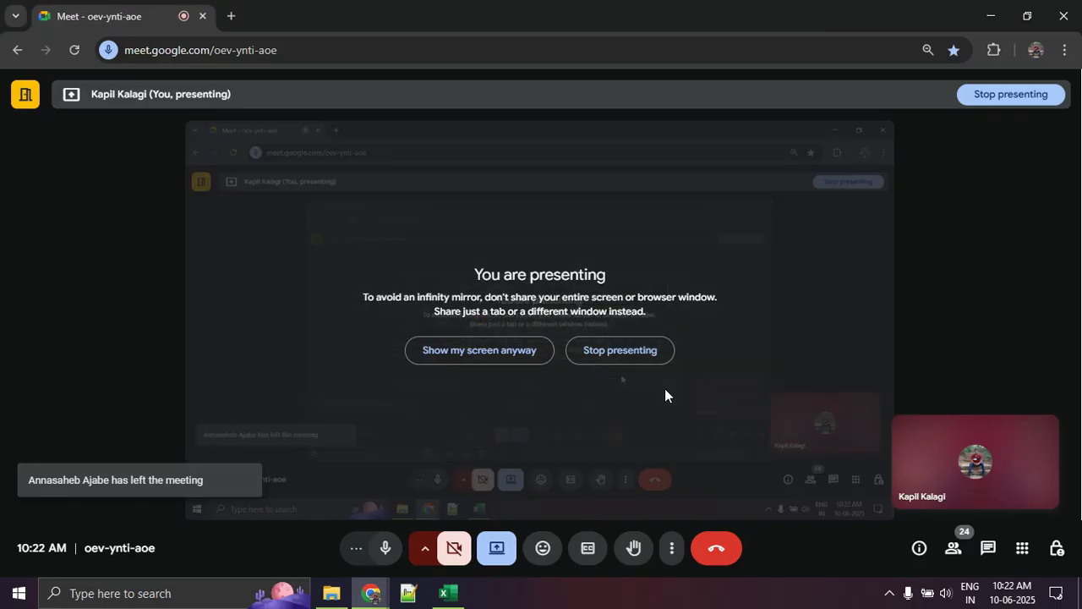
{"action": "left_click", "coordinate": [954, 558]}
{"action": "scroll", "coordinate": [948, 459], "scroll_direction": "down", "scroll_amount": 5}
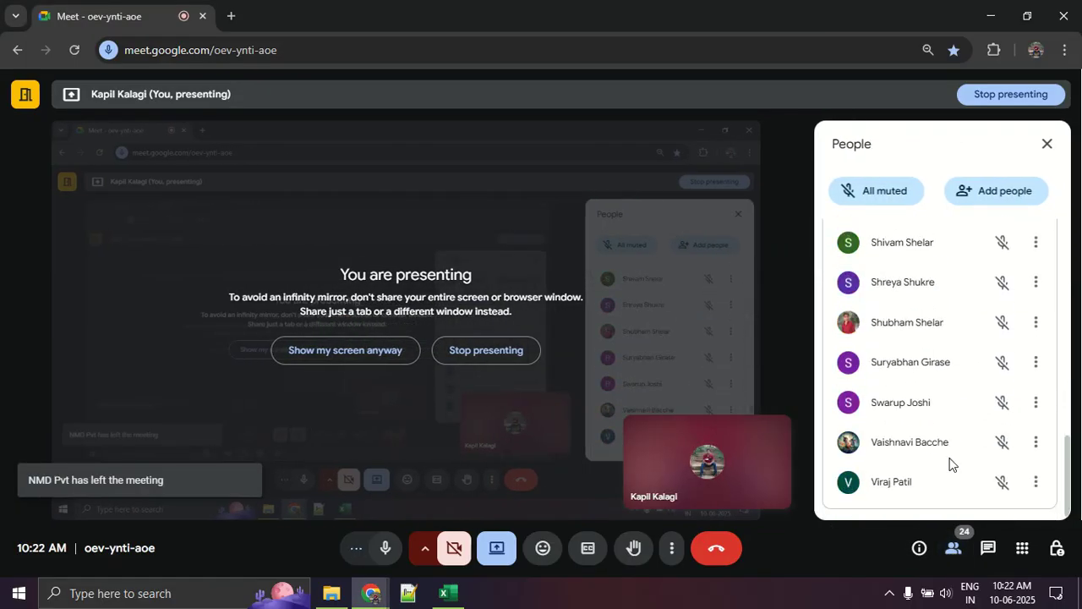
{"action": "scroll", "coordinate": [948, 459], "scroll_direction": "up", "scroll_amount": 6}
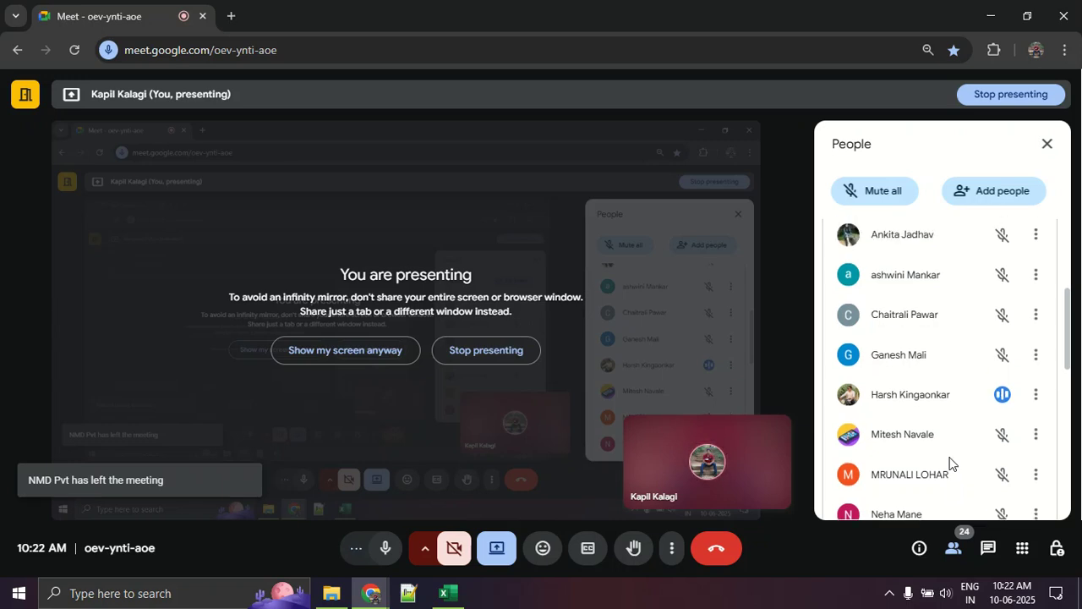
{"action": "scroll", "coordinate": [948, 462], "scroll_direction": "up", "scroll_amount": 2}
{"action": "scroll", "coordinate": [948, 460], "scroll_direction": "down", "scroll_amount": 10}
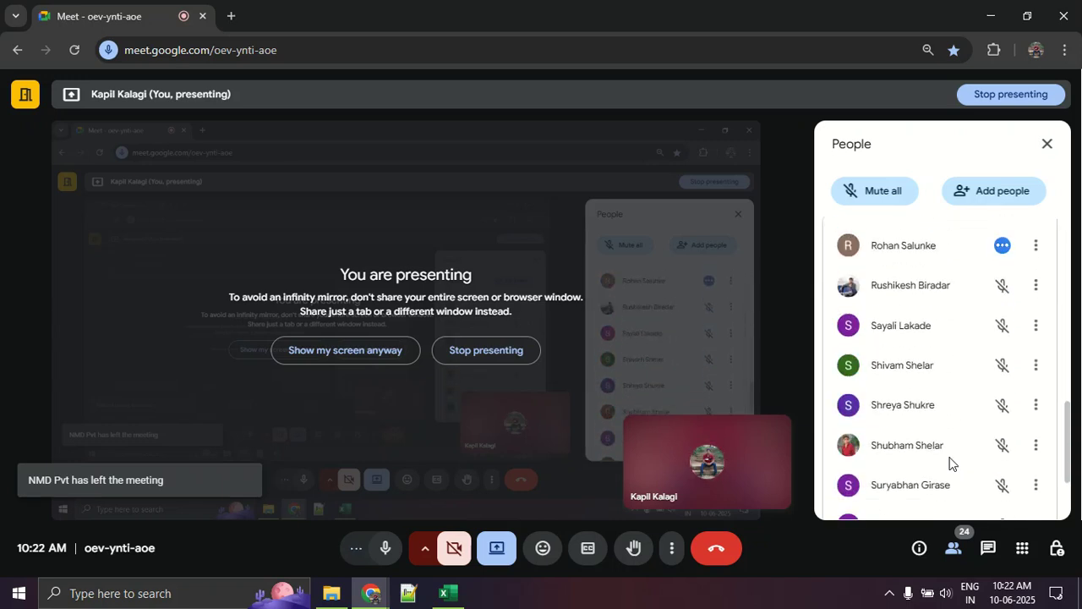
{"action": "scroll", "coordinate": [948, 442], "scroll_direction": "up", "scroll_amount": 4}
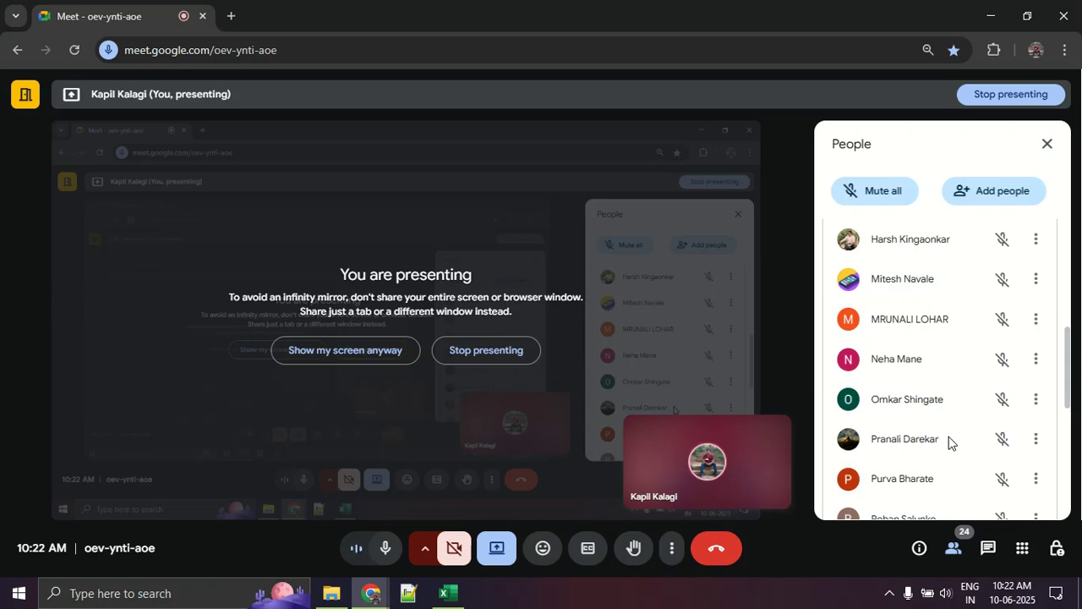
{"action": "scroll", "coordinate": [948, 442], "scroll_direction": "down", "scroll_amount": 4}
{"action": "scroll", "coordinate": [948, 441], "scroll_direction": "up", "scroll_amount": 4}
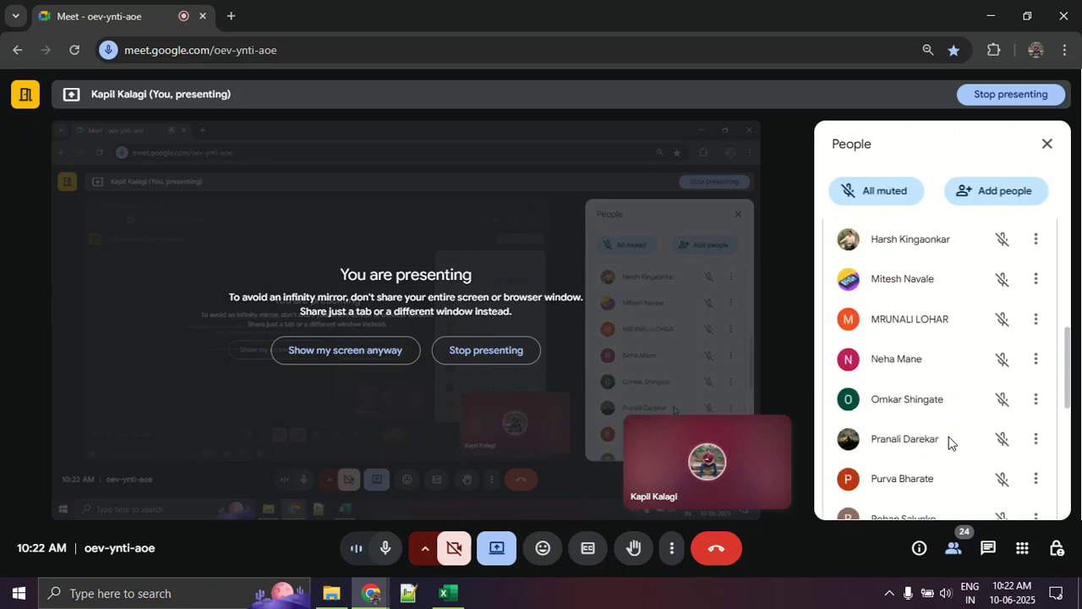
{"action": "left_click", "coordinate": [525, 327]}
{"action": "left_click", "coordinate": [451, 596]}
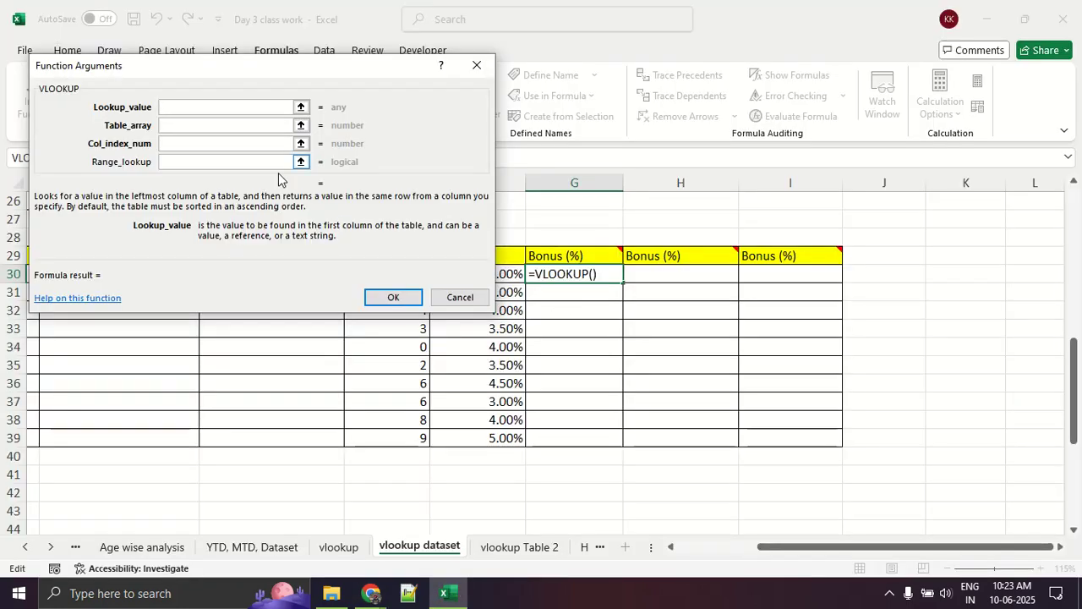
Set G30's VLOOKUP arguments to lookup value E30, Table 3's data range (Table1) as the table array, and column index 2.
{"action": "left_click_drag", "start_coordinate": [295, 71], "coordinate": [776, 374]}
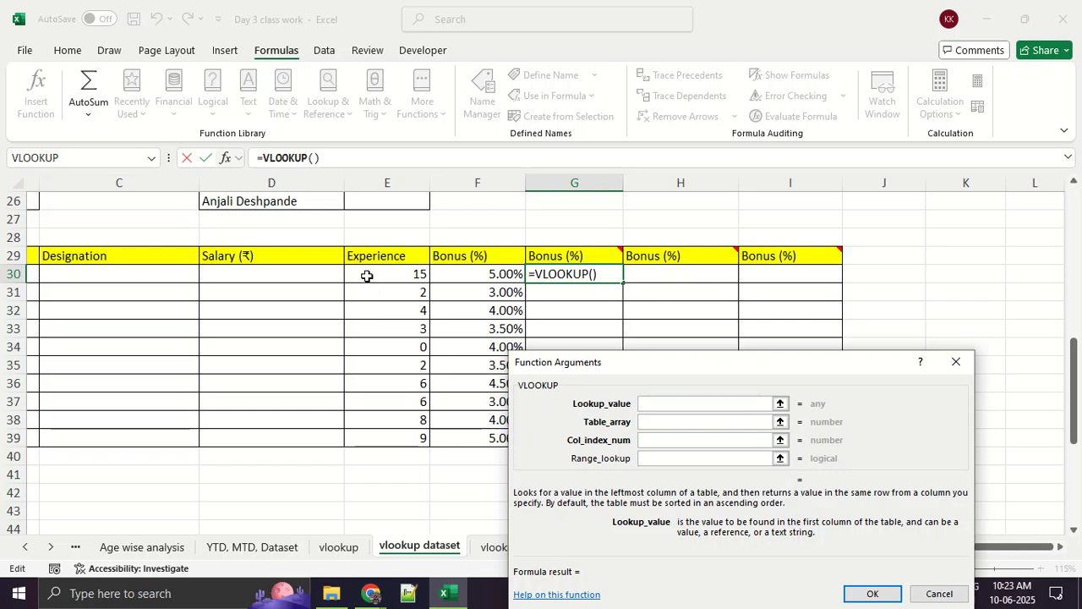
{"action": "scroll", "coordinate": [676, 241], "scroll_direction": "up", "scroll_amount": 8}
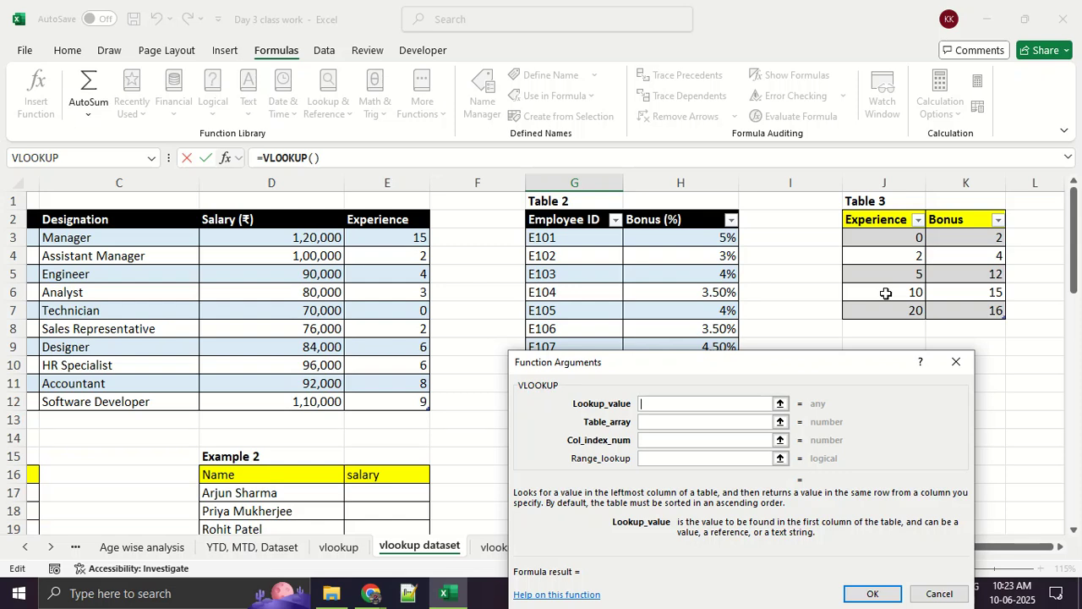
{"action": "scroll", "coordinate": [744, 316], "scroll_direction": "down", "scroll_amount": 7}
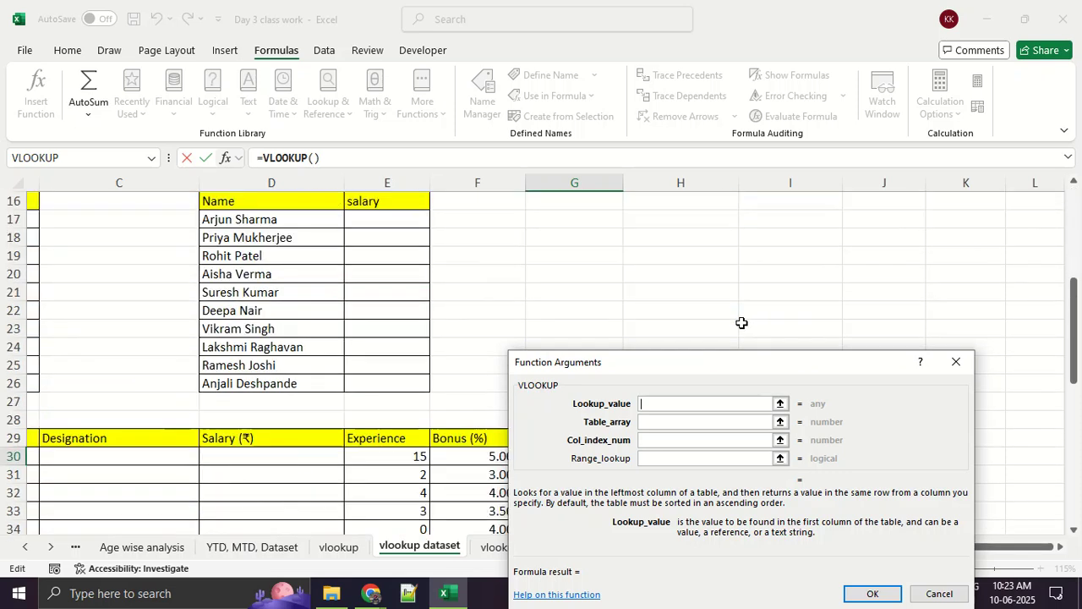
{"action": "left_click", "coordinate": [397, 365]}
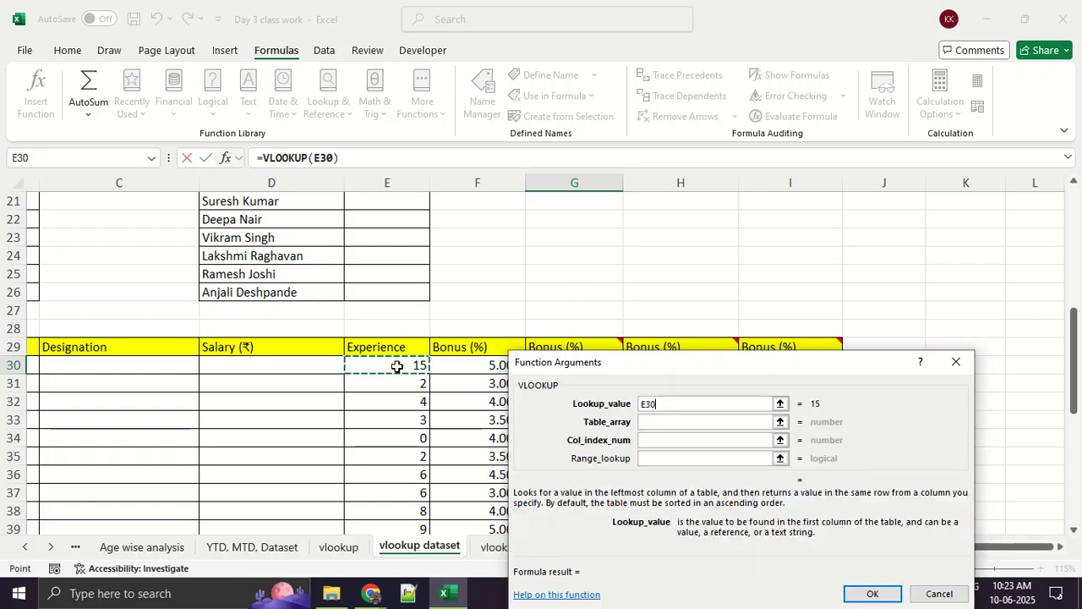
{"action": "left_click", "coordinate": [690, 421]}
{"action": "scroll", "coordinate": [822, 333], "scroll_direction": "up", "scroll_amount": 7}
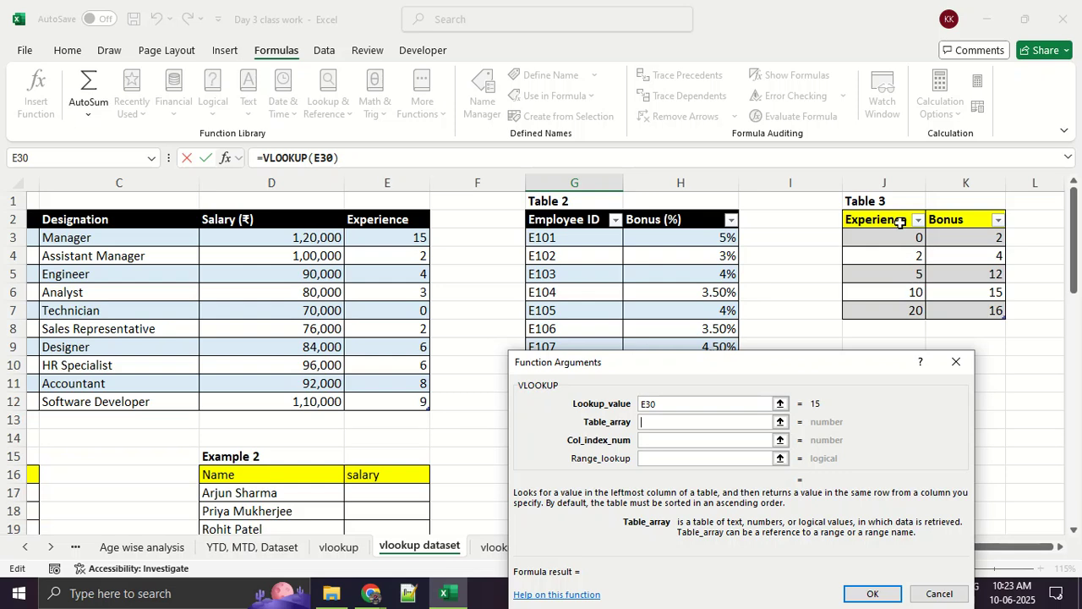
{"action": "left_click_drag", "start_coordinate": [900, 235], "coordinate": [974, 306]}
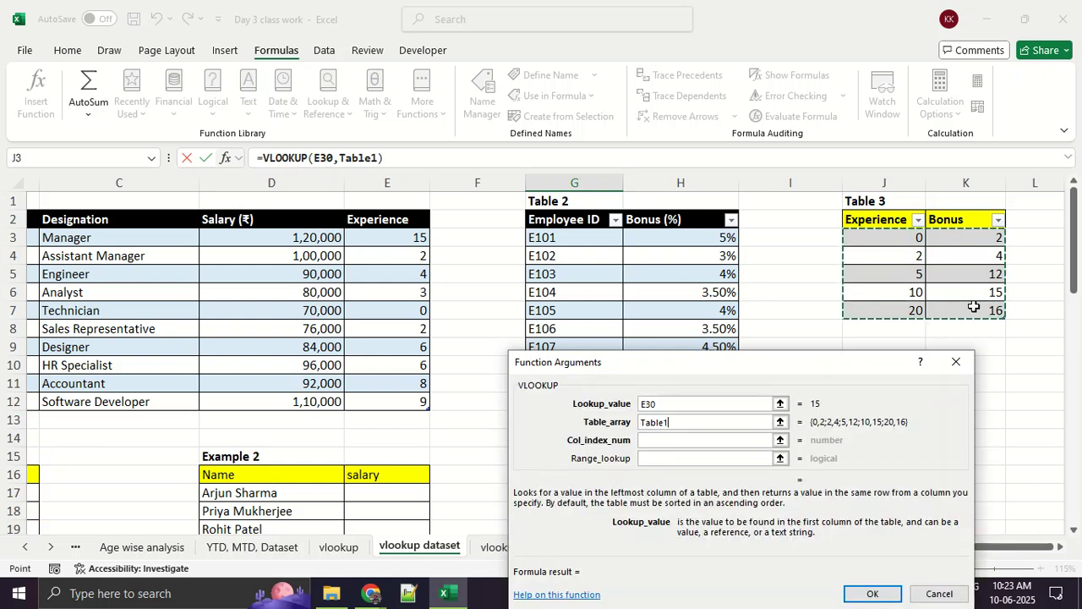
{"action": "left_click_drag", "start_coordinate": [819, 372], "coordinate": [526, 303]}
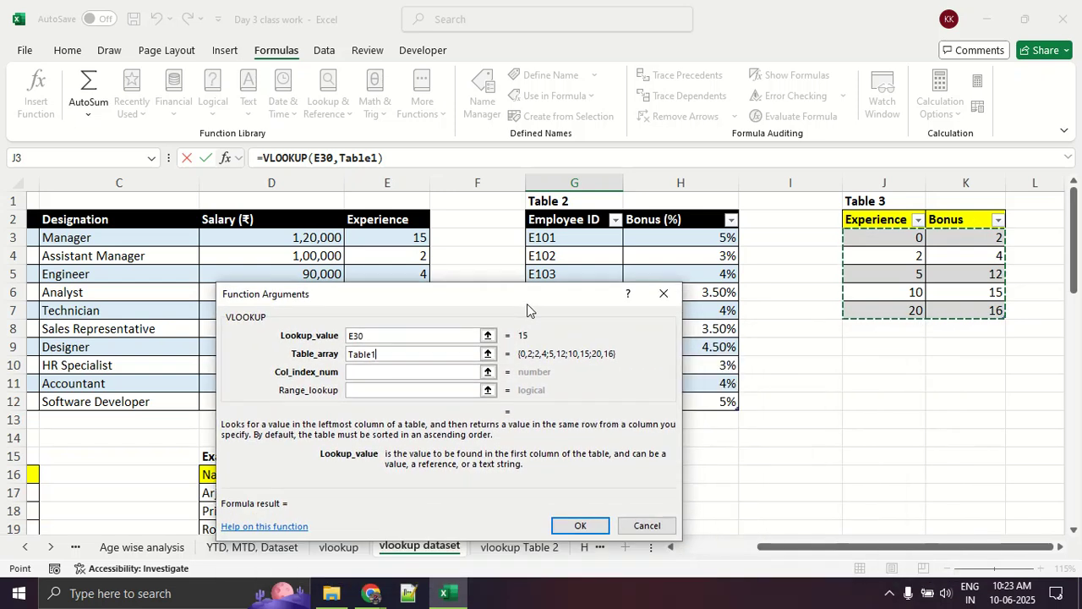
{"action": "left_click", "coordinate": [393, 372]}
{"action": "type", "text": "2"}
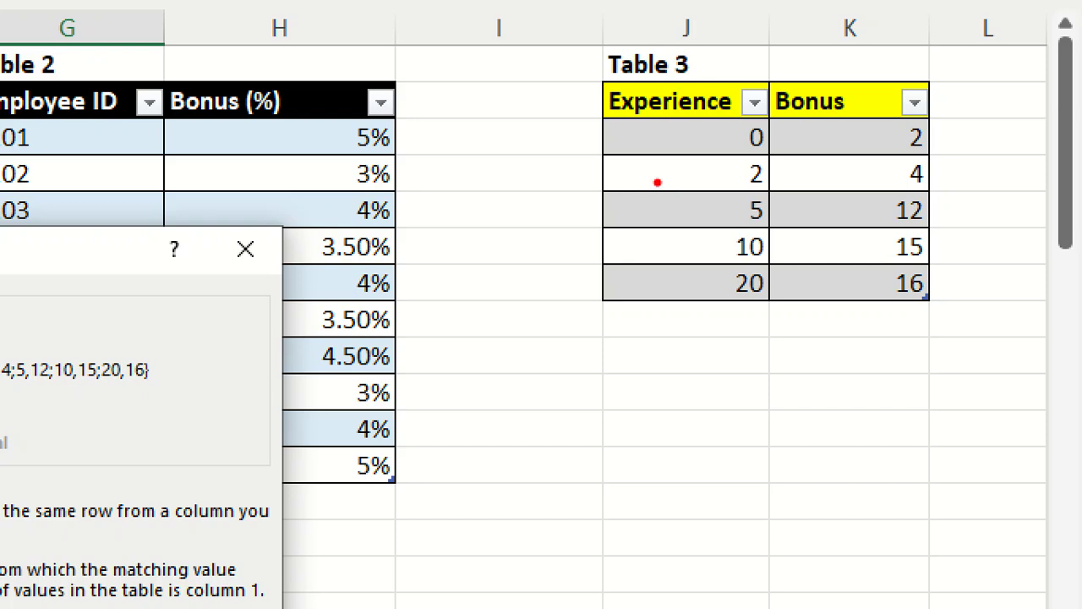
Mark Table 3's Experience and Bonus columns in red to illustrate the lookup column and the return column.
{"action": "mouse_move", "coordinate": [577, 118]}
{"action": "left_mouse_down"}
{"action": "mouse_move", "coordinate": [821, 133]}
{"action": "mouse_move", "coordinate": [531, 133]}
{"action": "left_mouse_up"}
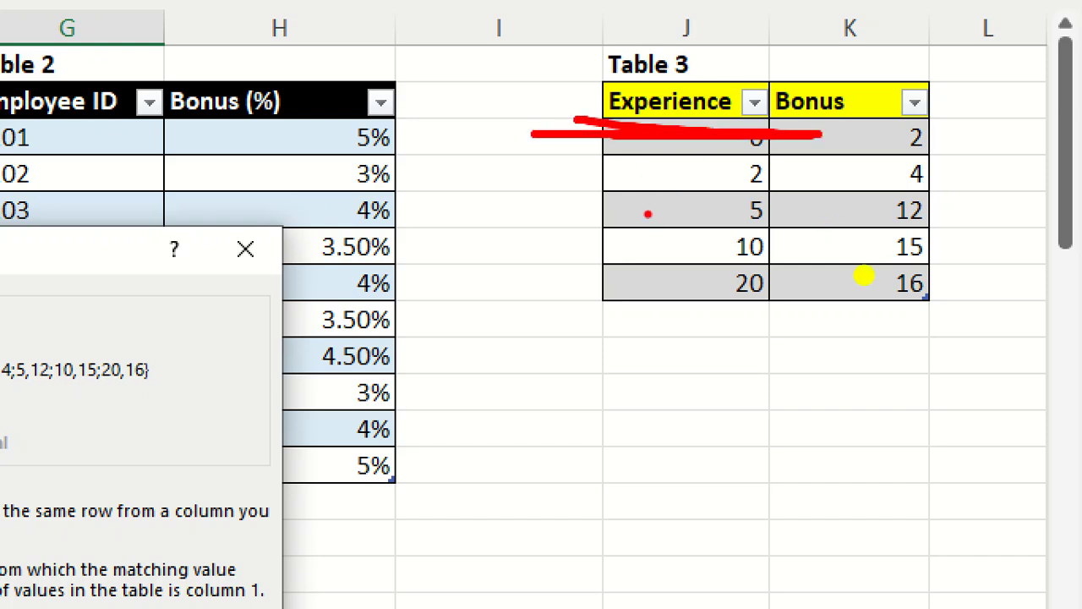
{"action": "left_click_drag", "start_coordinate": [647, 214], "coordinate": [686, 256]}
{"action": "mouse_move", "coordinate": [848, 211]}
{"action": "left_mouse_down"}
{"action": "mouse_move", "coordinate": [884, 221]}
{"action": "mouse_move", "coordinate": [910, 247]}
{"action": "left_mouse_up"}
{"action": "mouse_move", "coordinate": [857, 71]}
{"action": "left_mouse_down"}
{"action": "mouse_move", "coordinate": [791, 98]}
{"action": "mouse_move", "coordinate": [879, 74]}
{"action": "left_mouse_up"}
{"action": "left_click_drag", "start_coordinate": [825, 270], "coordinate": [966, 282]}
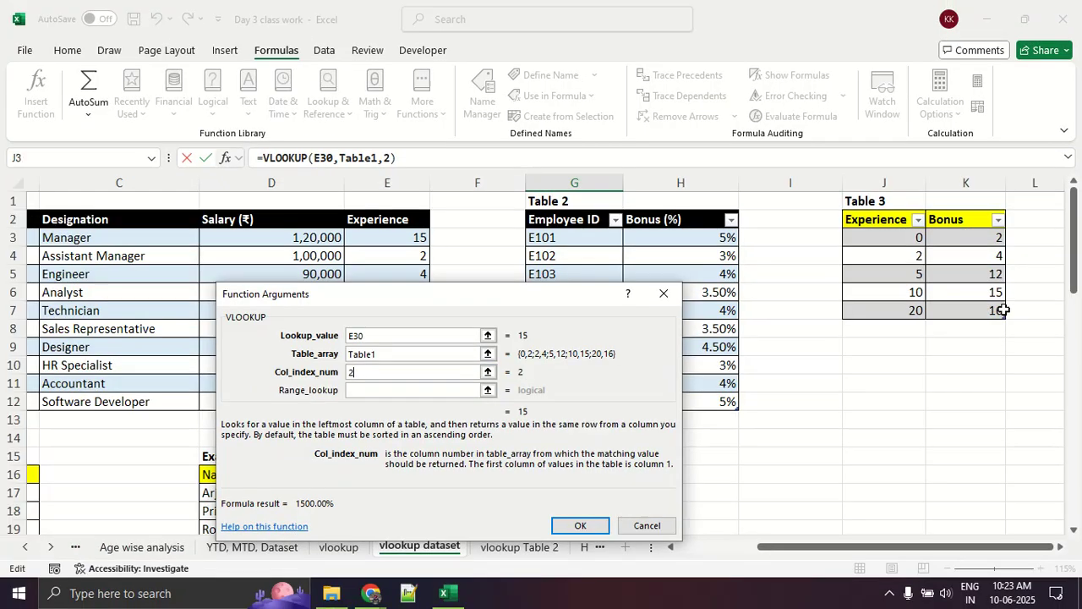
Leave the range lookup argument empty for an approximate match and confirm the VLOOKUP in G30.
{"action": "left_click_drag", "start_coordinate": [407, 304], "coordinate": [479, 180]}
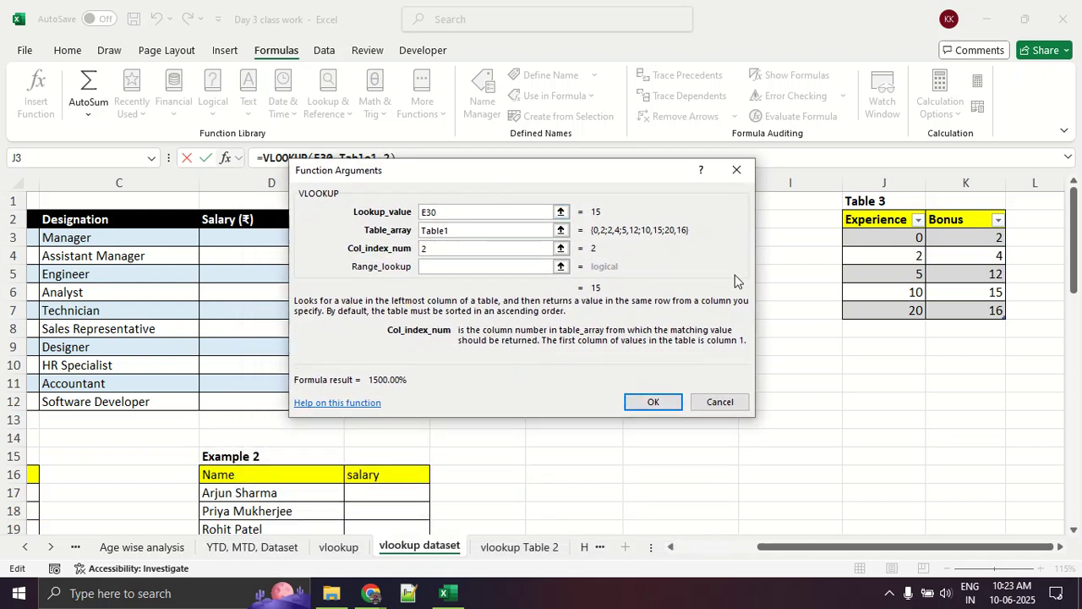
{"action": "mouse_move", "coordinate": [630, 284]}
{"action": "left_mouse_down"}
{"action": "mouse_move", "coordinate": [607, 278]}
{"action": "mouse_move", "coordinate": [623, 280]}
{"action": "left_mouse_up"}
{"action": "key", "text": "Escape"}
{"action": "left_click", "coordinate": [654, 401]}
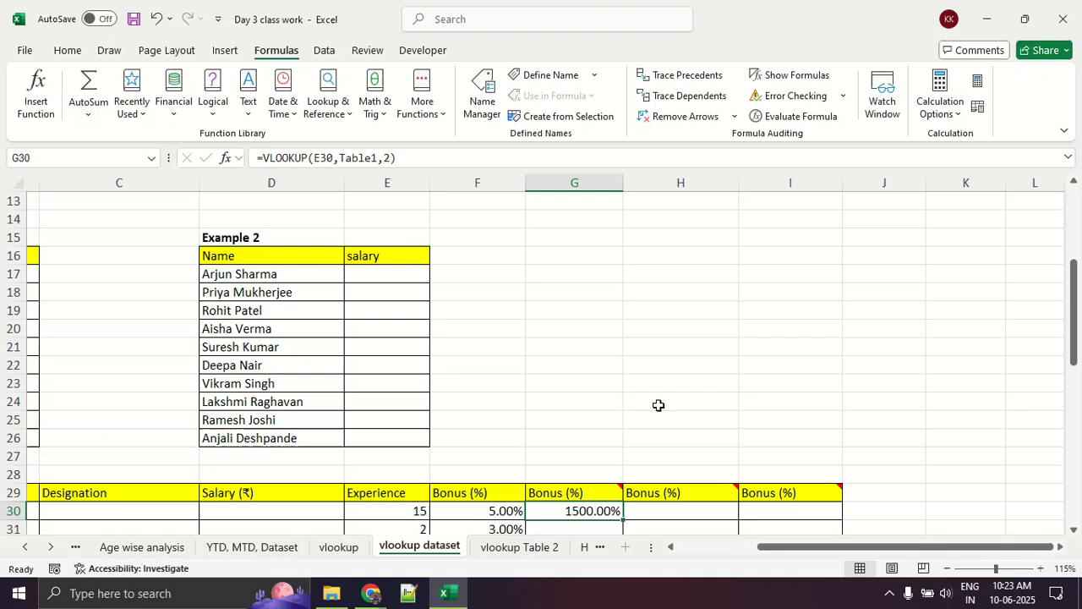
Fill the G30 VLOOKUP formula down the second Bonus (%) column through G39.
{"action": "scroll", "coordinate": [658, 405], "scroll_direction": "down", "scroll_amount": 3}
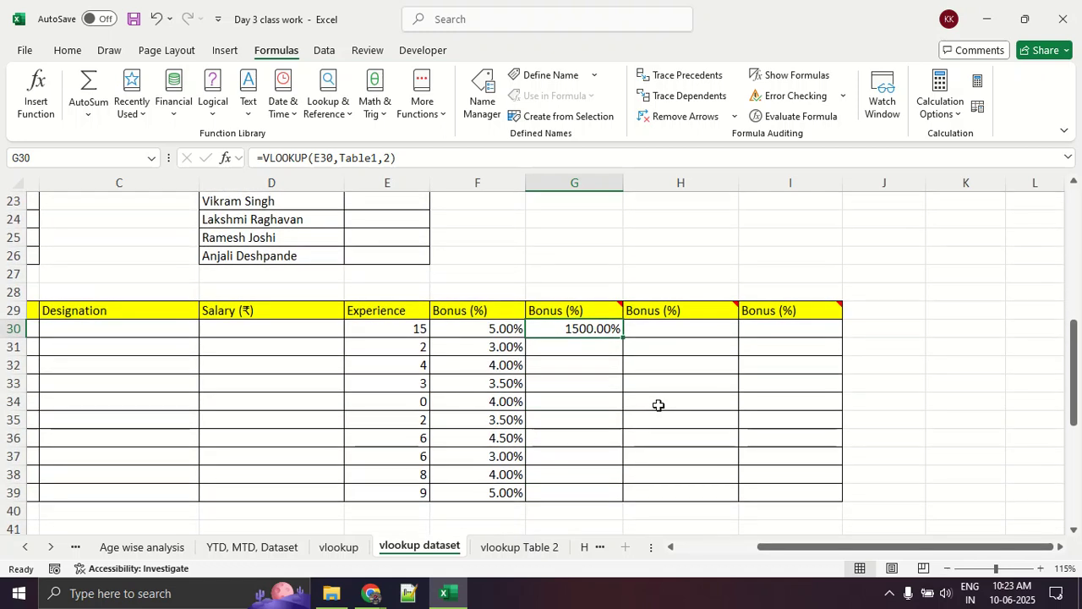
{"action": "scroll", "coordinate": [657, 404], "scroll_direction": "up", "scroll_amount": 7}
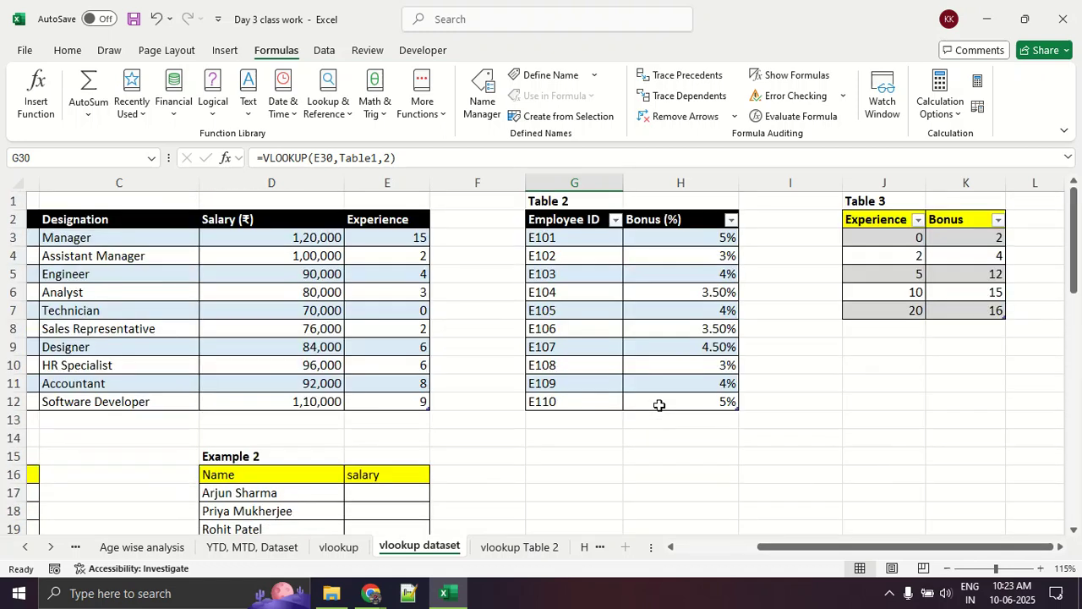
{"action": "scroll", "coordinate": [659, 406], "scroll_direction": "down", "scroll_amount": 7}
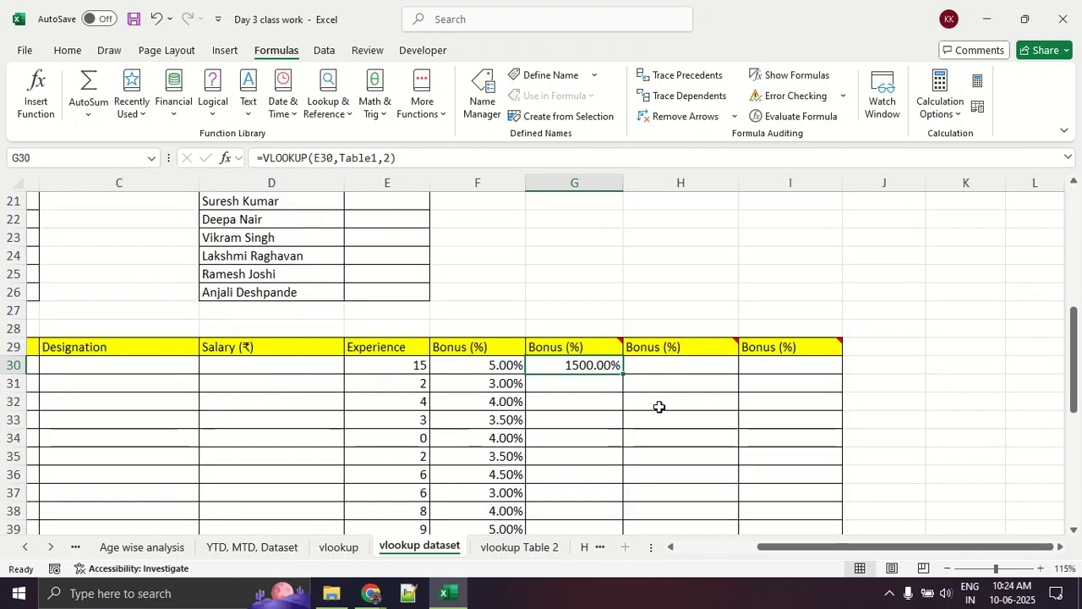
{"action": "double_click", "coordinate": [623, 374]}
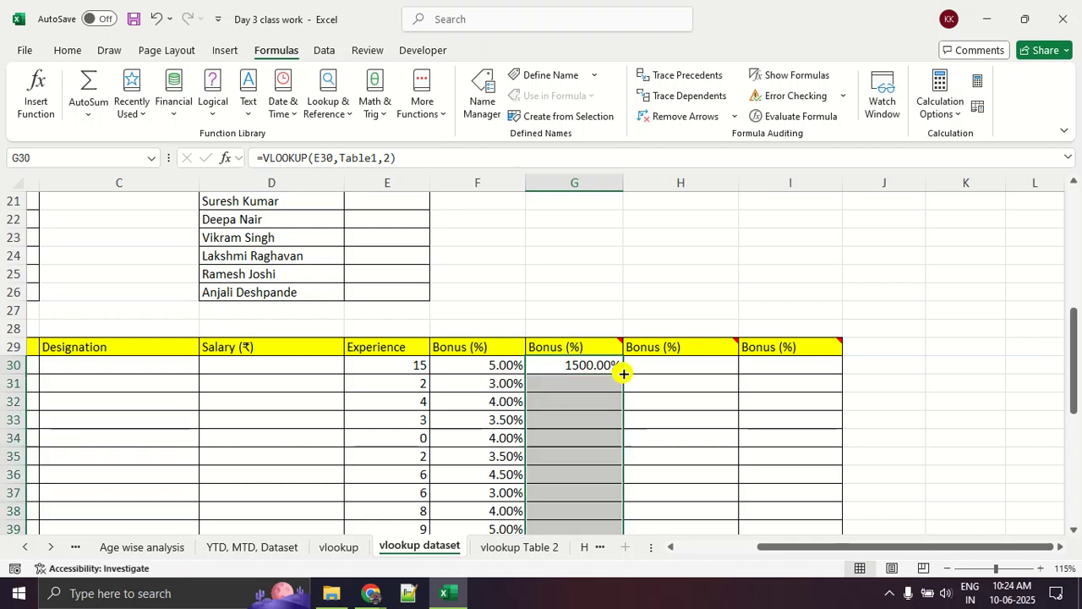
{"action": "left_click", "coordinate": [867, 423]}
Circle the second Bonus (%) column's results in red and compare them with Table 3's Bonus values.
{"action": "scroll", "coordinate": [865, 431], "scroll_direction": "down", "scroll_amount": 2}
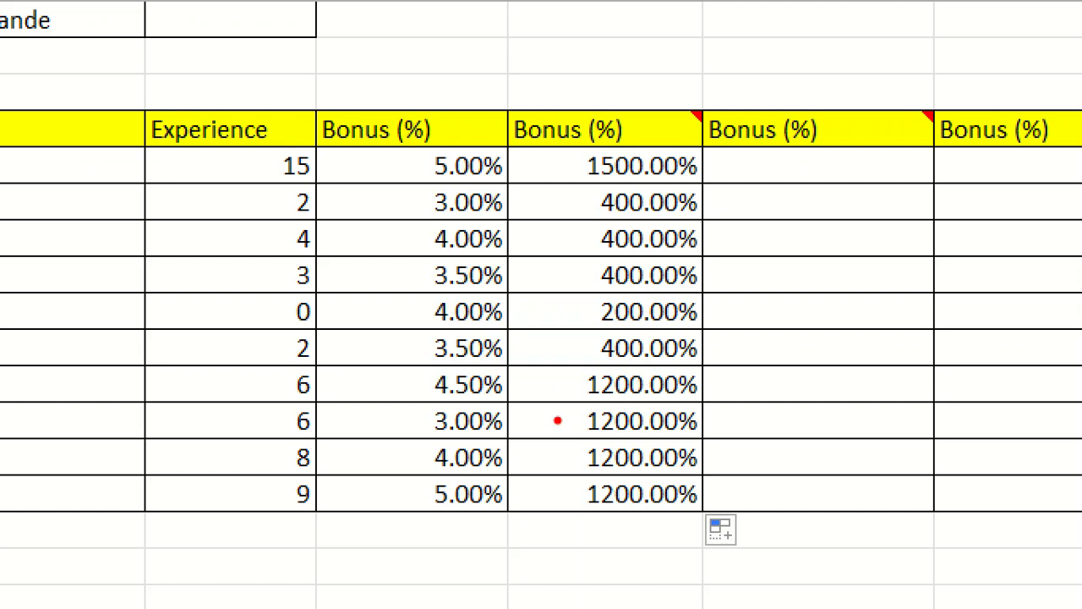
{"action": "mouse_move", "coordinate": [690, 208]}
{"action": "left_mouse_down"}
{"action": "mouse_move", "coordinate": [555, 157]}
{"action": "mouse_move", "coordinate": [771, 180]}
{"action": "mouse_move", "coordinate": [651, 135]}
{"action": "left_mouse_up"}
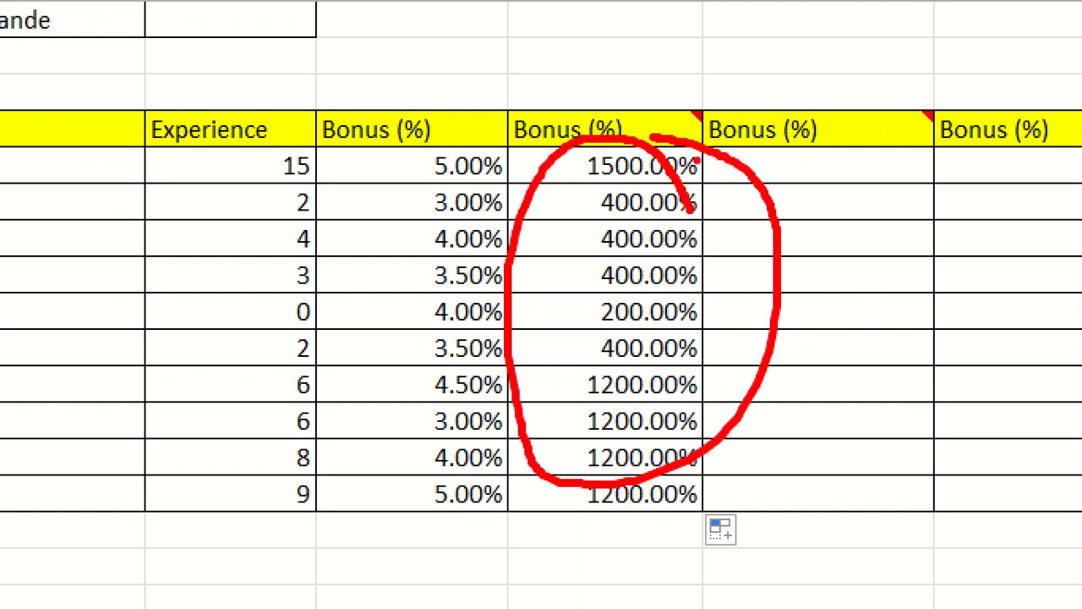
{"action": "scroll", "coordinate": [679, 312], "scroll_direction": "up", "scroll_amount": 8}
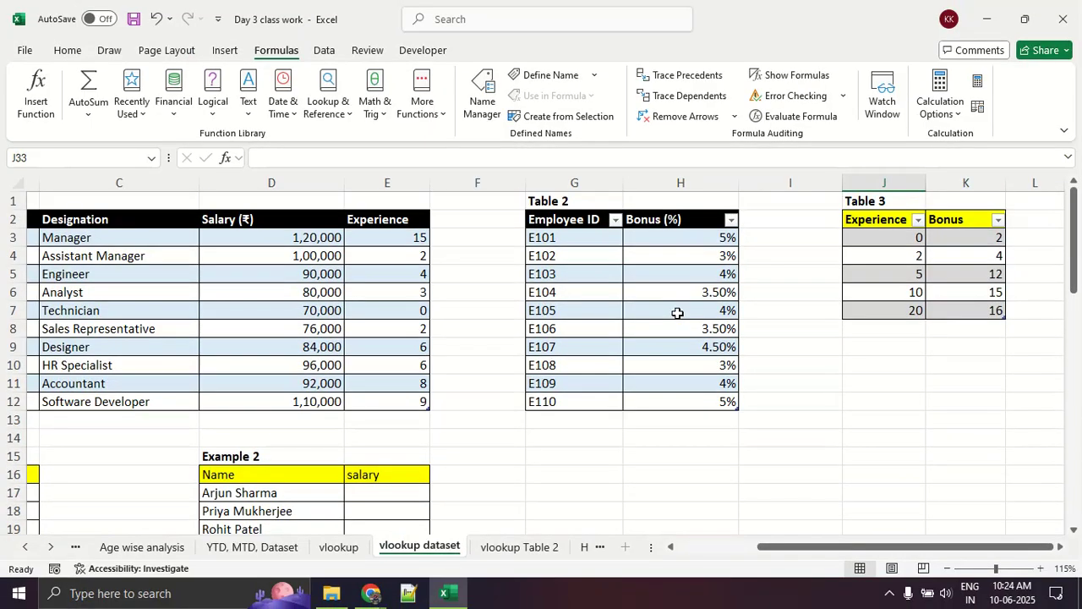
{"action": "scroll", "coordinate": [677, 311], "scroll_direction": "down", "scroll_amount": 8}
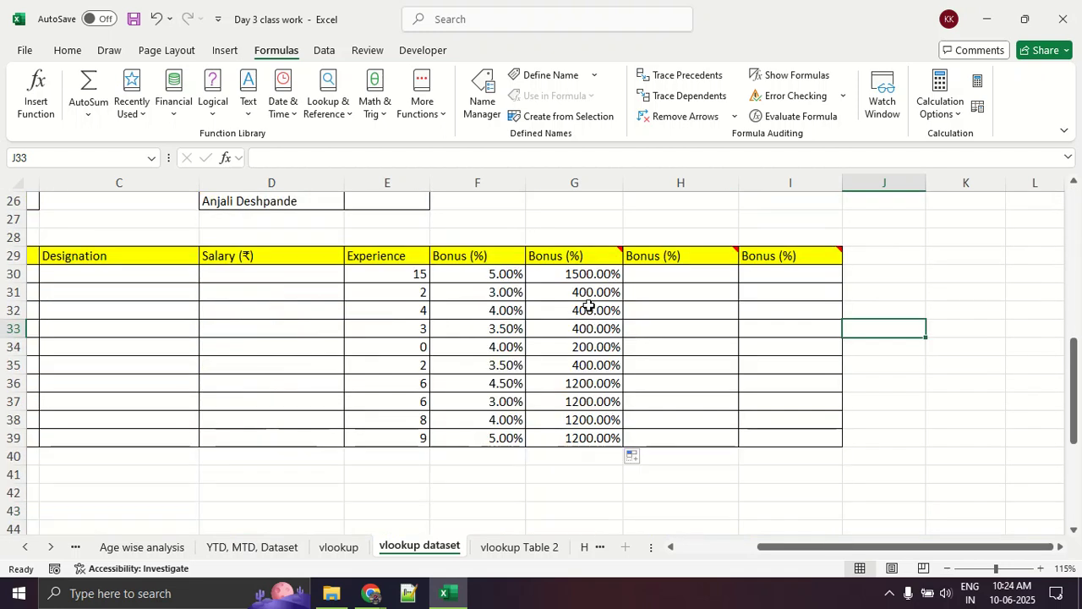
Format G30:G39 in the second Bonus (%) column as Number with two decimal places.
{"action": "left_click", "coordinate": [590, 274]}
{"action": "left_click_drag", "start_coordinate": [589, 275], "coordinate": [601, 440]}
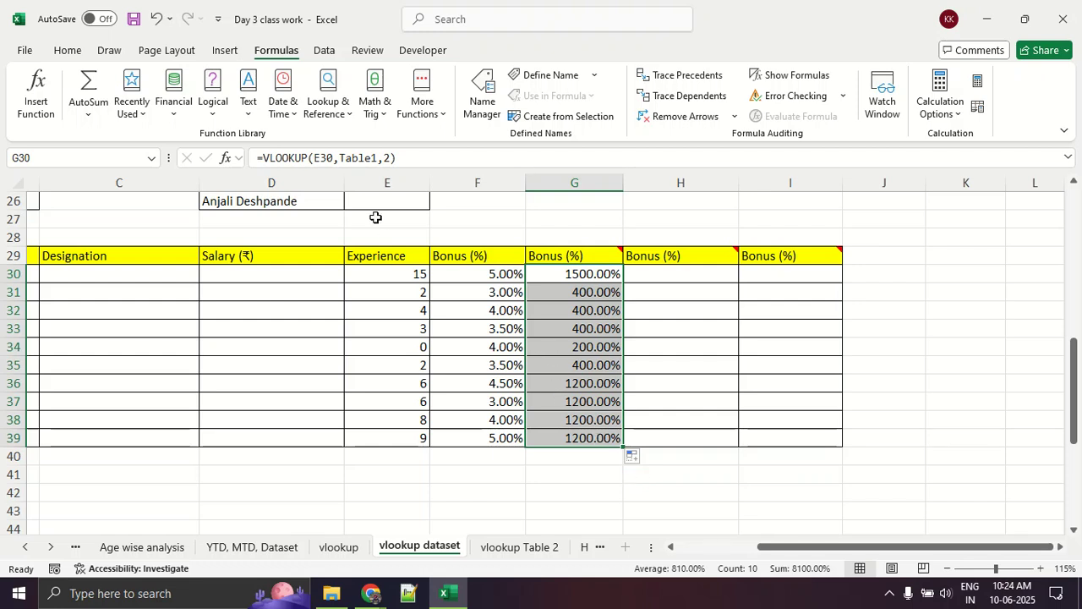
{"action": "right_click", "coordinate": [563, 364]}
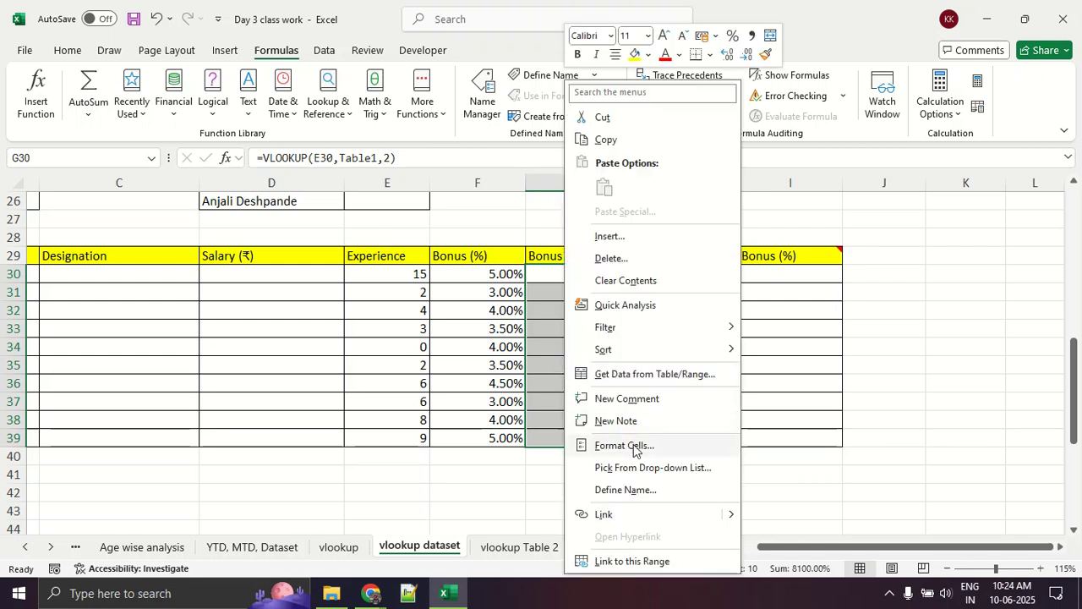
{"action": "key", "text": "Escape"}
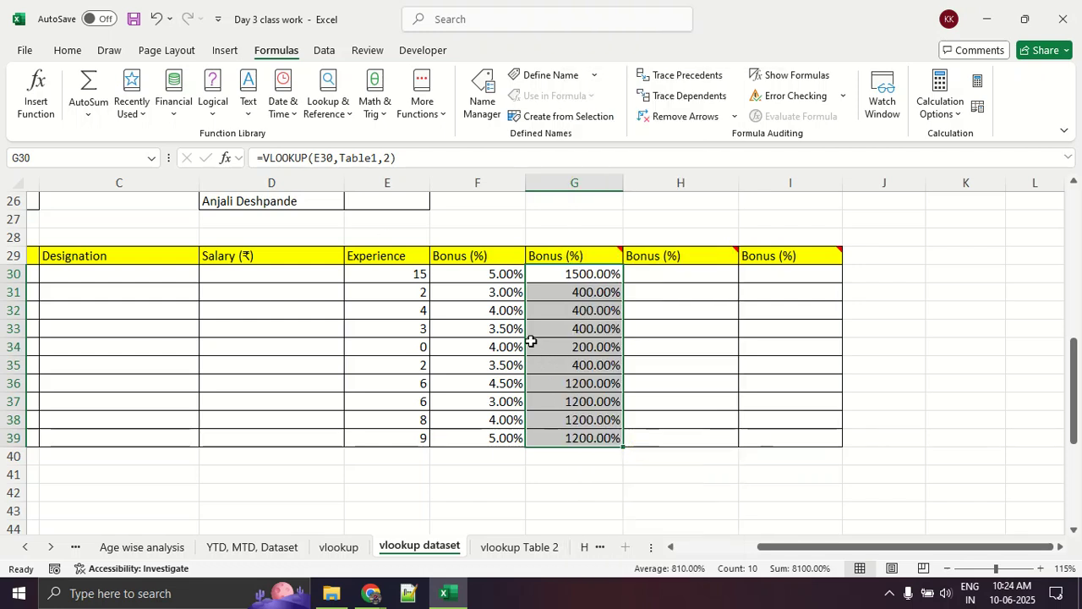
{"action": "key", "text": "ctrl+1"}
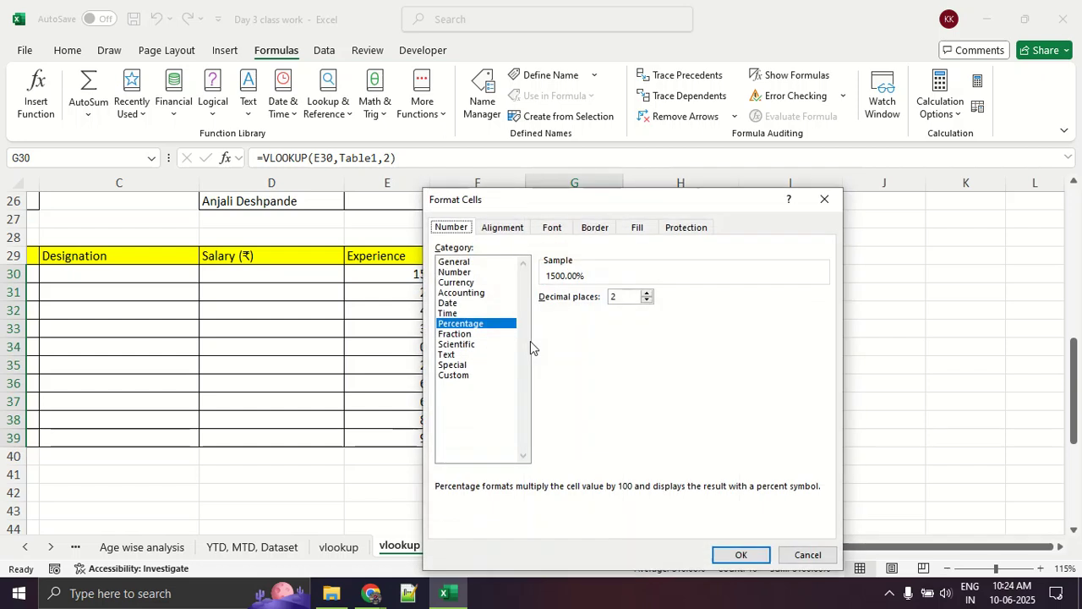
{"action": "left_click", "coordinate": [461, 282]}
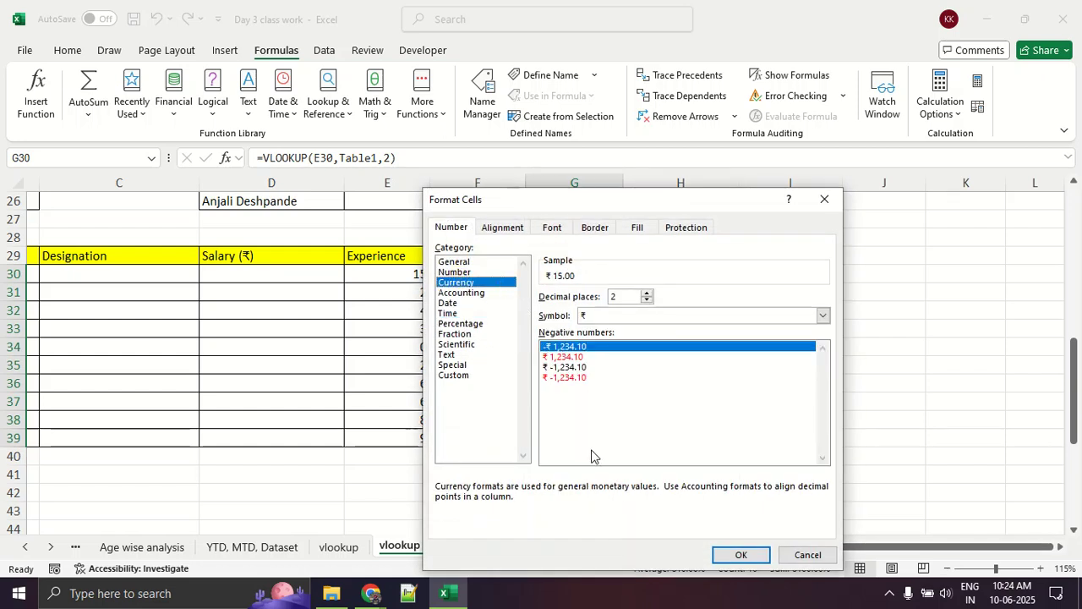
{"action": "left_click", "coordinate": [456, 274]}
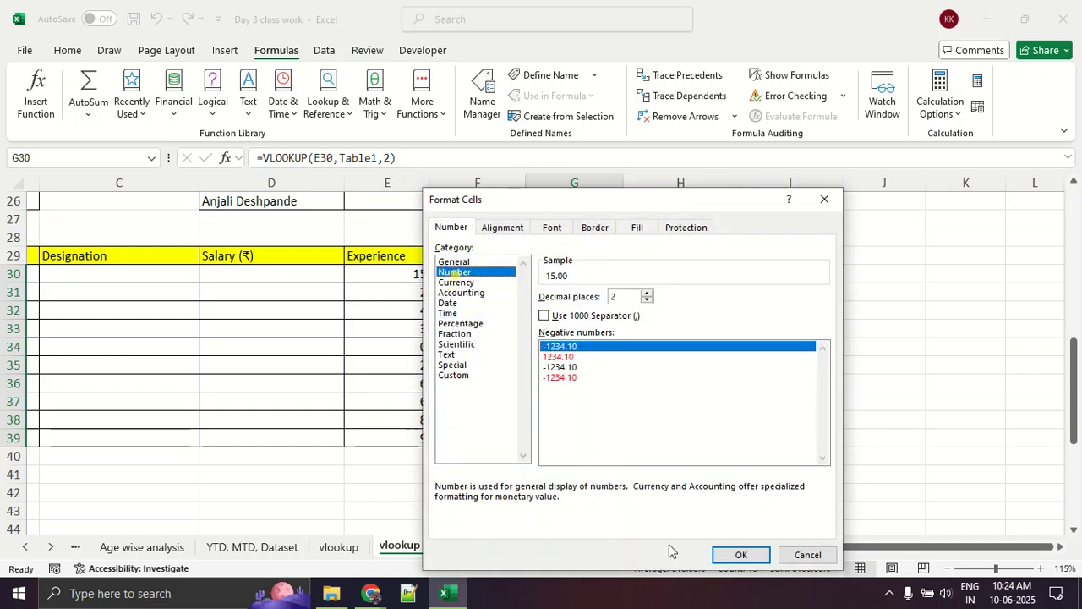
{"action": "left_click", "coordinate": [732, 553]}
{"action": "left_click", "coordinate": [719, 441]}
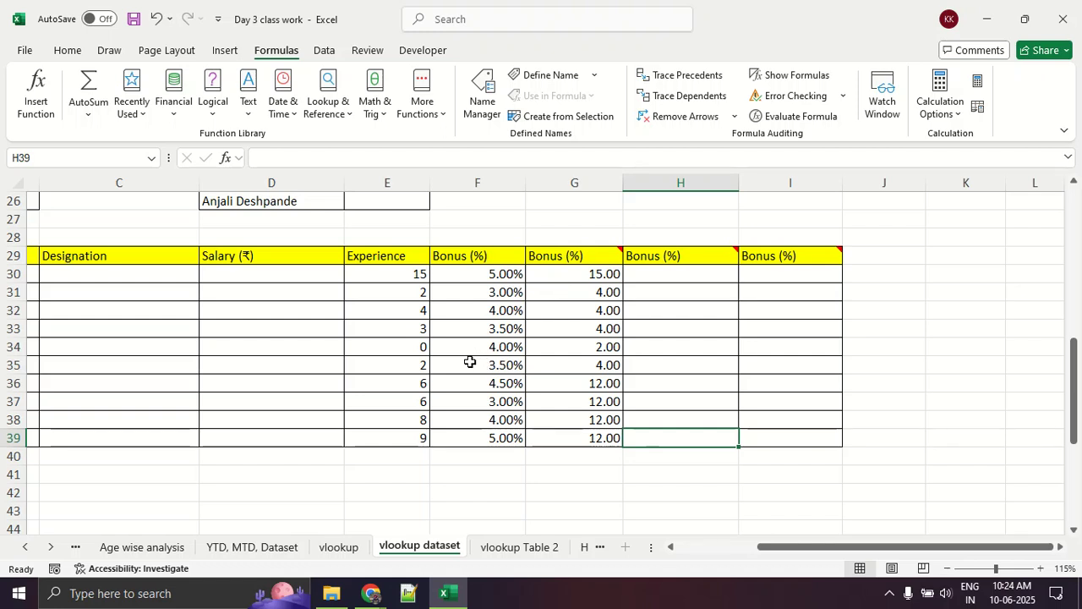
Check the Experience values in rows 37 to 39 against their results in the second Bonus (%) column.
{"action": "left_click", "coordinate": [426, 394]}
{"action": "left_click", "coordinate": [414, 423]}
{"action": "left_click", "coordinate": [414, 440]}
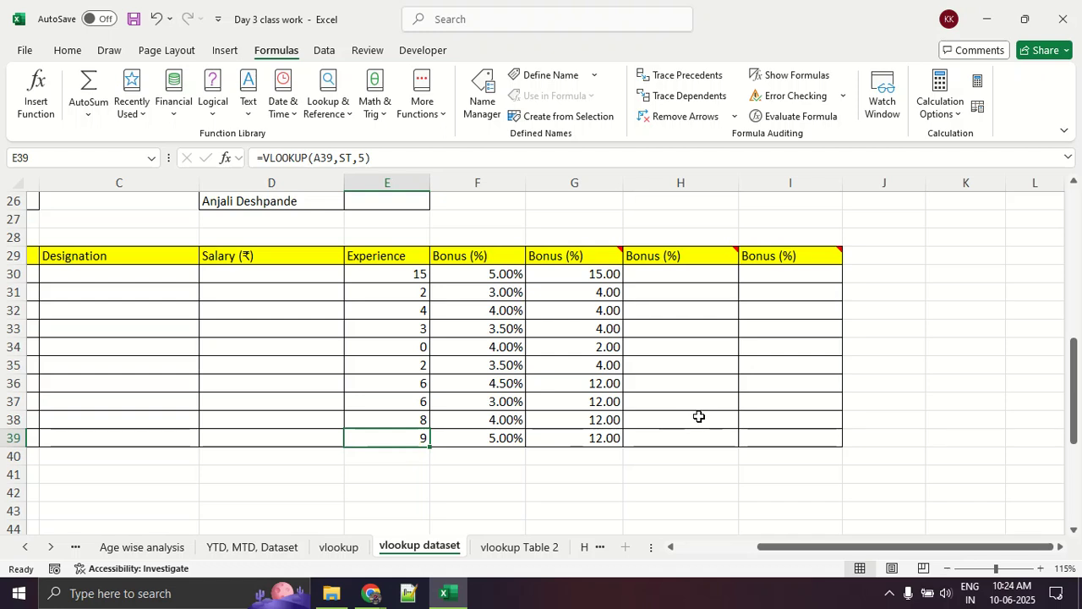
{"action": "left_click_drag", "start_coordinate": [605, 402], "coordinate": [604, 457]}
{"action": "left_click", "coordinate": [563, 455]}
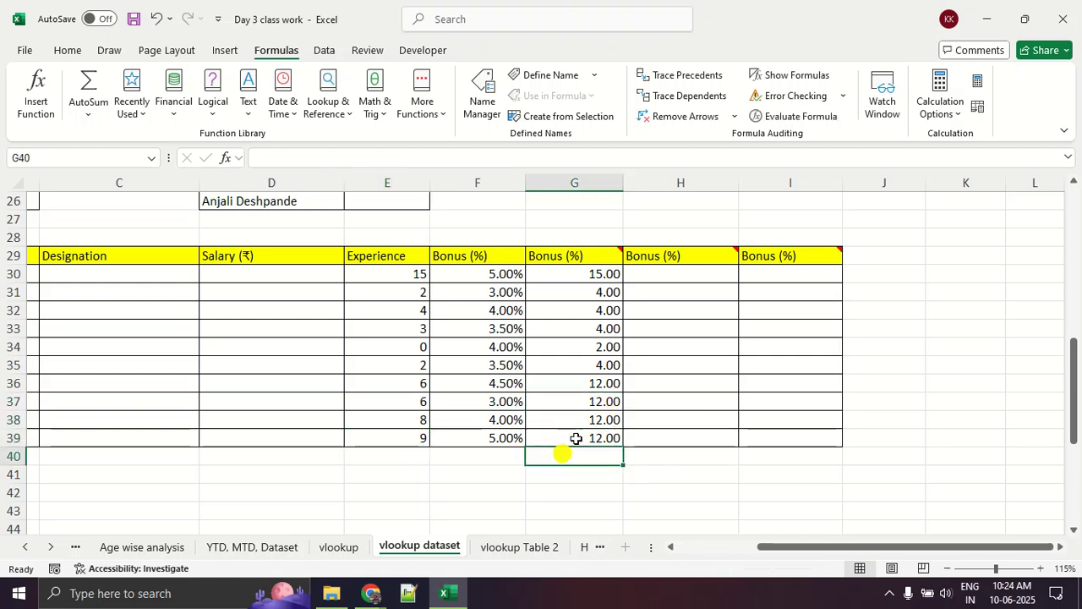
{"action": "left_click_drag", "start_coordinate": [421, 407], "coordinate": [546, 412]}
Underline Table 3's experience slabs and matching Bonus values in red, marking the ranges from 0 to 2 and 2 to 5.
{"action": "scroll", "coordinate": [741, 415], "scroll_direction": "up", "scroll_amount": 8}
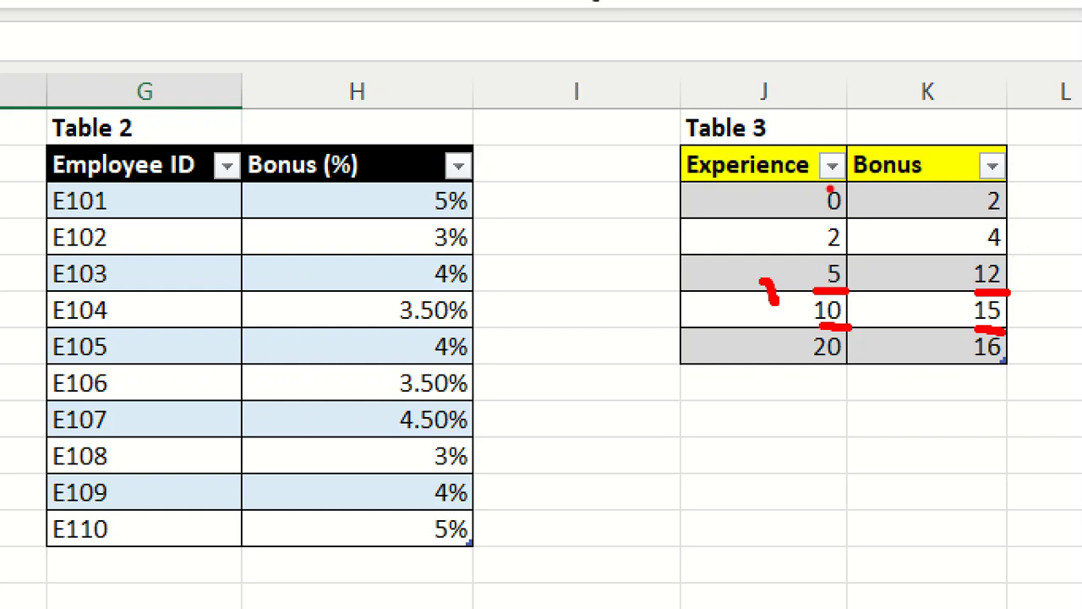
{"action": "left_click_drag", "start_coordinate": [811, 193], "coordinate": [843, 193]}
{"action": "left_click_drag", "start_coordinate": [815, 253], "coordinate": [841, 253]}
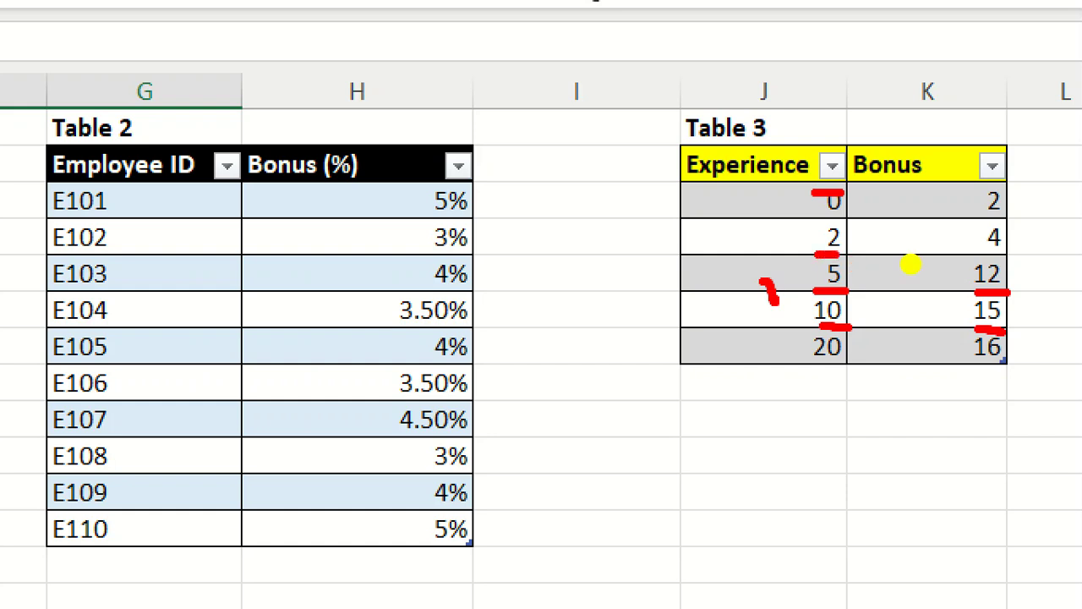
{"action": "left_click_drag", "start_coordinate": [974, 262], "coordinate": [1021, 262]}
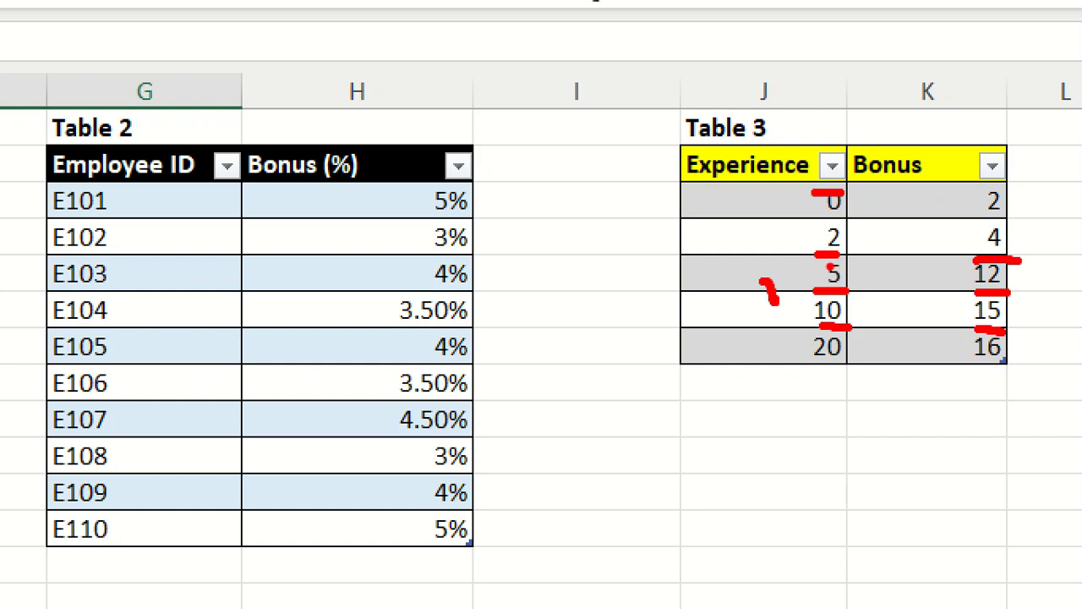
{"action": "mouse_move", "coordinate": [829, 206]}
{"action": "left_mouse_down"}
{"action": "mouse_move", "coordinate": [813, 222]}
{"action": "mouse_move", "coordinate": [960, 201]}
{"action": "left_mouse_up"}
{"action": "left_click_drag", "start_coordinate": [795, 238], "coordinate": [797, 271]}
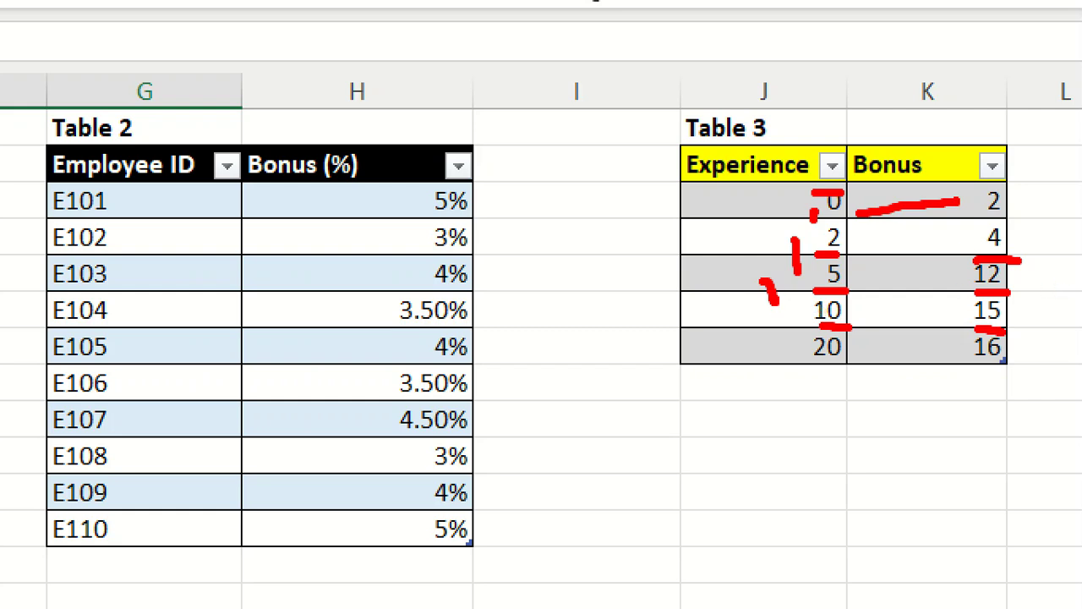
{"action": "left_click_drag", "start_coordinate": [935, 239], "coordinate": [963, 235]}
Circle experience values 4 and 3 in Example 3 and connect them in red to their second Bonus (%) results.
{"action": "scroll", "coordinate": [590, 416], "scroll_direction": "down", "scroll_amount": 4}
{"action": "scroll", "coordinate": [590, 416], "scroll_direction": "down", "scroll_amount": 4}
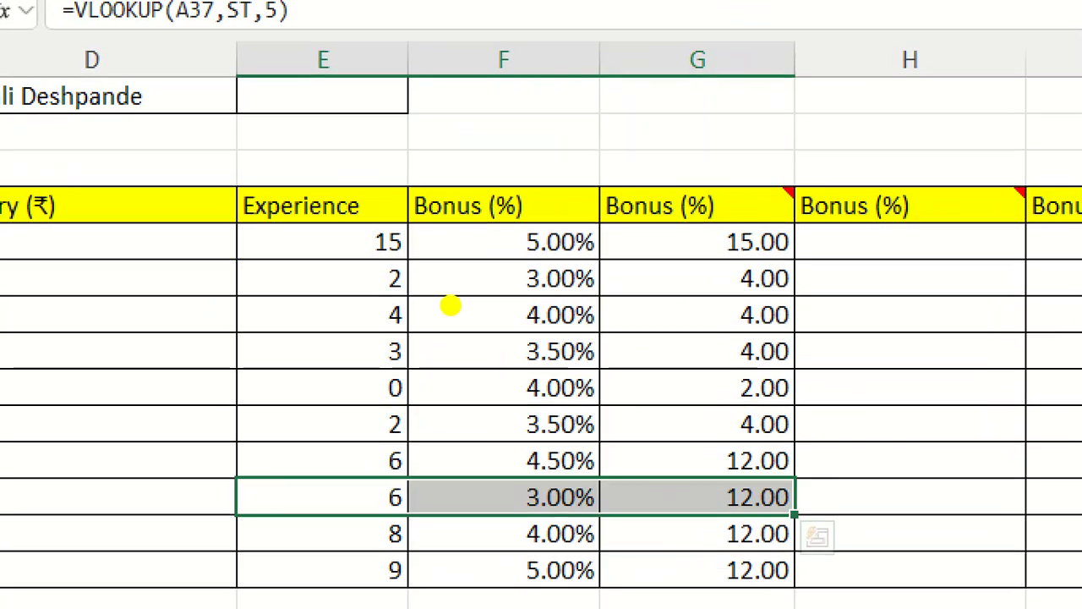
{"action": "mouse_move", "coordinate": [413, 303]}
{"action": "left_mouse_down"}
{"action": "mouse_move", "coordinate": [376, 295]}
{"action": "mouse_move", "coordinate": [409, 377]}
{"action": "mouse_move", "coordinate": [402, 306]}
{"action": "left_mouse_up"}
{"action": "left_click_drag", "start_coordinate": [411, 347], "coordinate": [723, 321]}
{"action": "left_click_drag", "start_coordinate": [417, 324], "coordinate": [742, 324]}
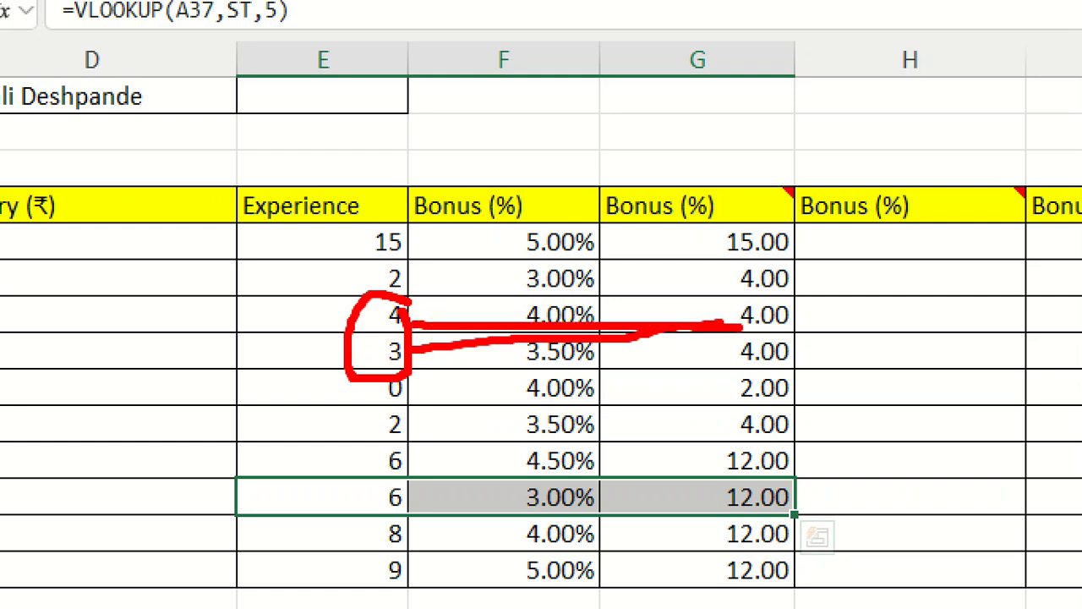
Check Table 3's 10 and 20 experience slabs against Example 3's second Bonus (%) results.
{"action": "key", "text": "Escape"}
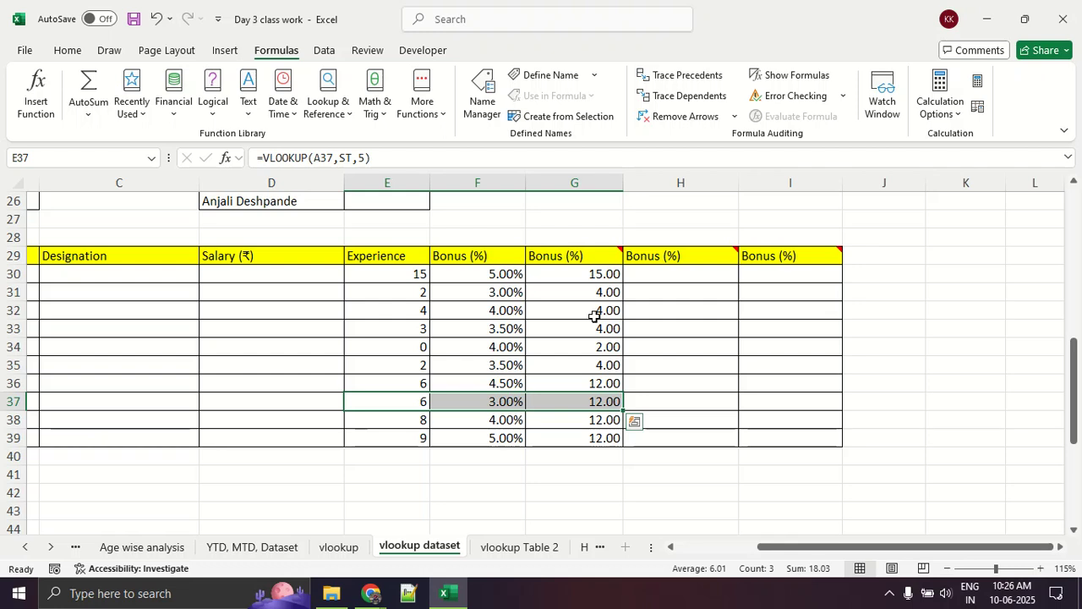
{"action": "scroll", "coordinate": [594, 309], "scroll_direction": "up", "scroll_amount": 8}
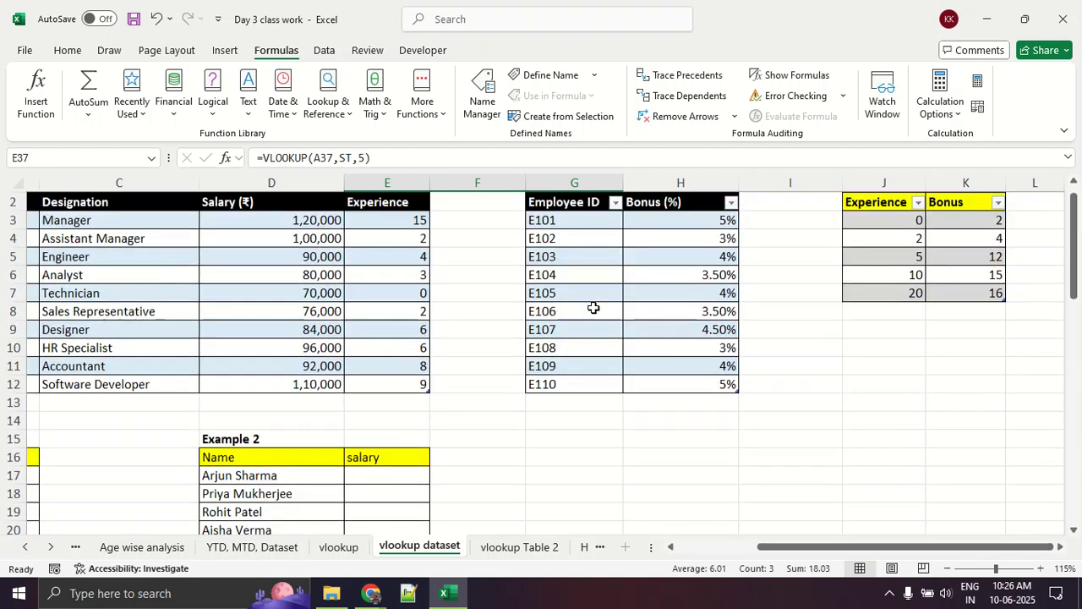
{"action": "left_click", "coordinate": [864, 309]}
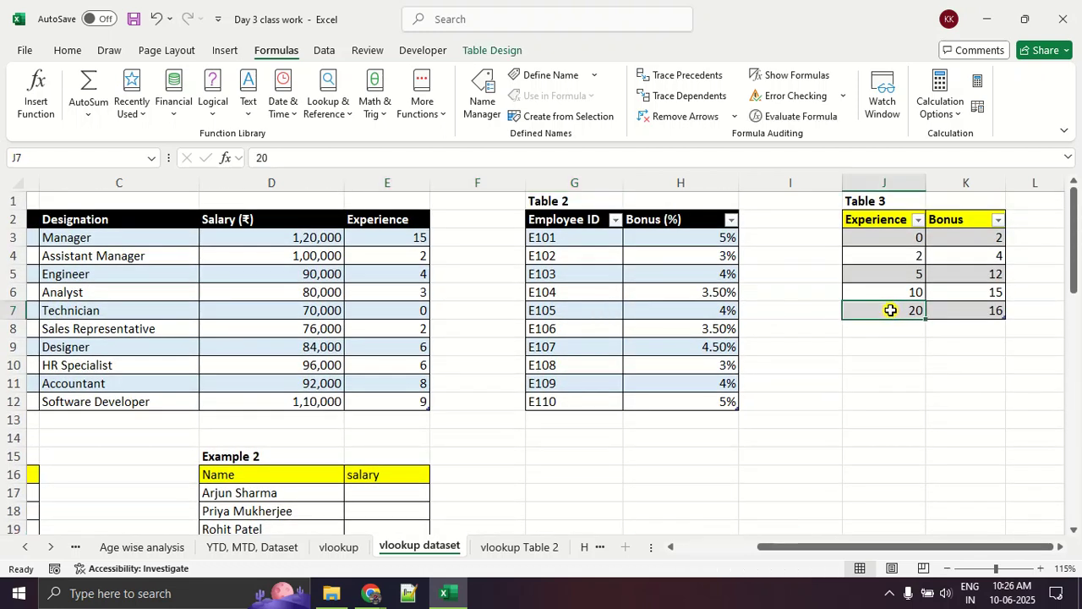
{"action": "left_click", "coordinate": [897, 288]}
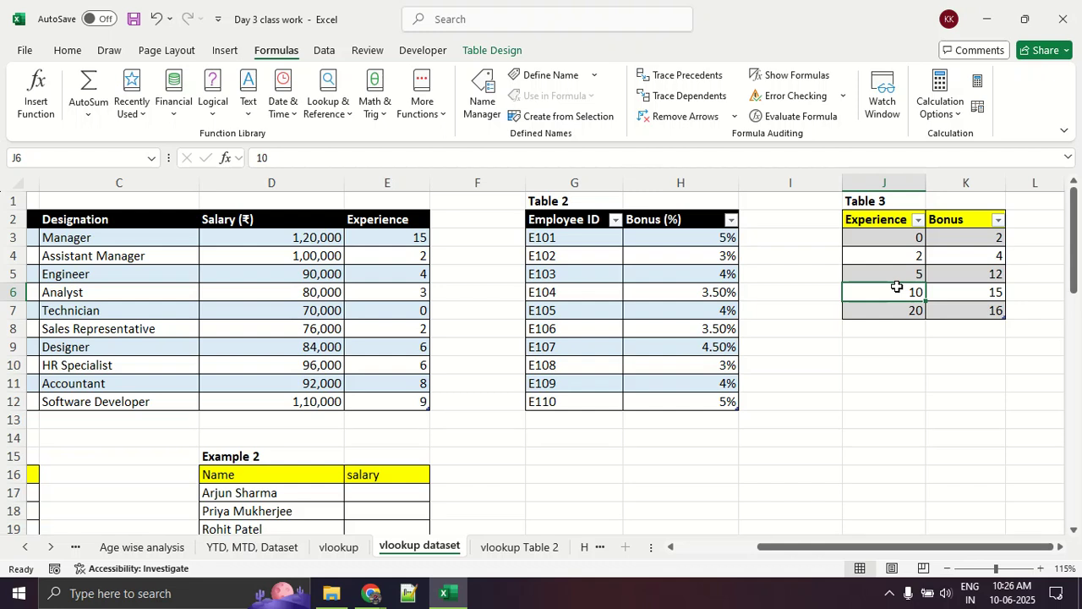
{"action": "scroll", "coordinate": [887, 288], "scroll_direction": "down", "scroll_amount": 8}
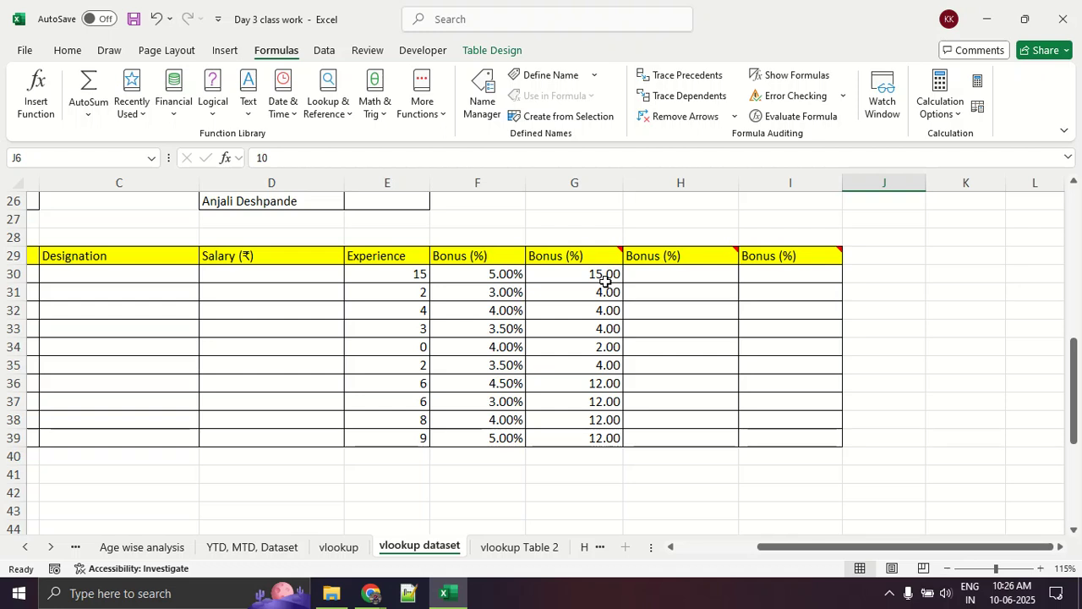
Review Table 2's Employee ID and Bonus (%) range G2:H12 as the source for Example 3's first Bonus (%) column.
{"action": "scroll", "coordinate": [605, 279], "scroll_direction": "up", "scroll_amount": 8}
{"action": "left_click", "coordinate": [589, 221]}
{"action": "left_click_drag", "start_coordinate": [589, 222], "coordinate": [708, 394]}
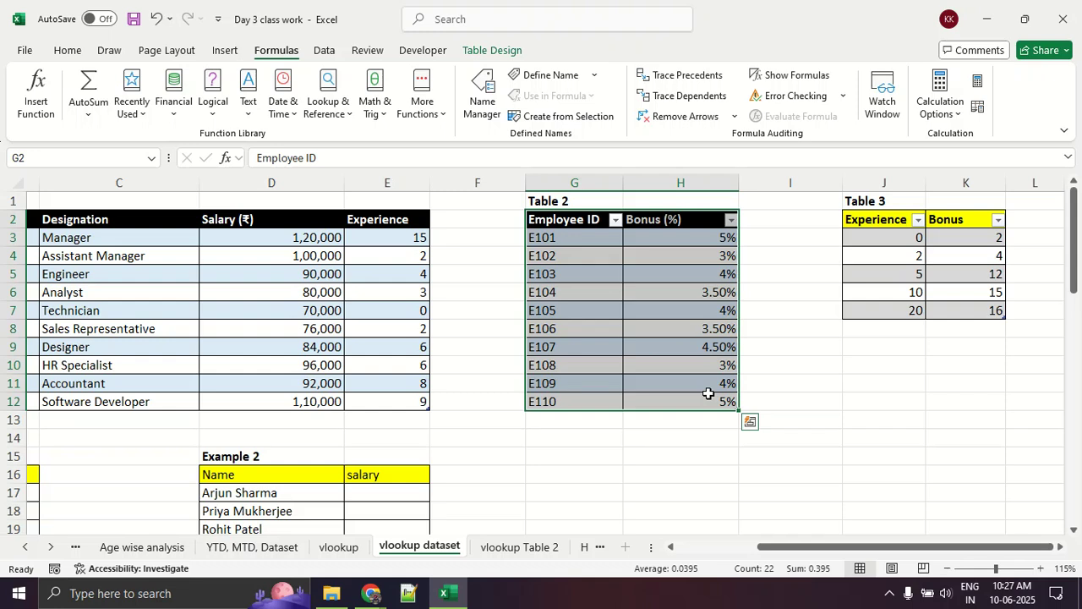
{"action": "scroll", "coordinate": [708, 394], "scroll_direction": "down", "scroll_amount": 5}
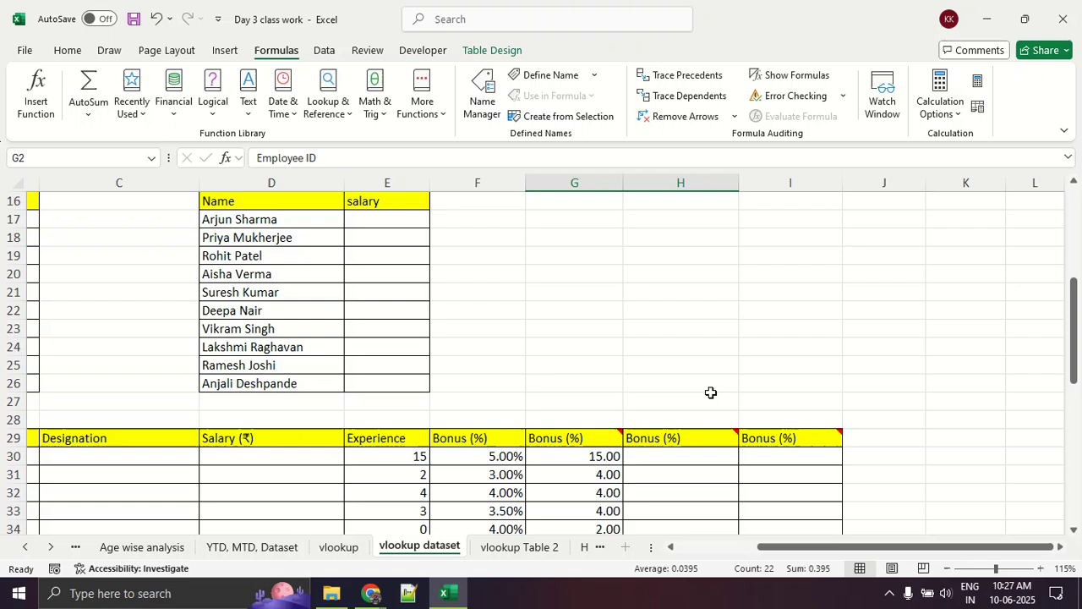
{"action": "scroll", "coordinate": [710, 392], "scroll_direction": "down", "scroll_amount": 2}
{"action": "scroll", "coordinate": [712, 390], "scroll_direction": "up", "scroll_amount": 7}
Compare Table 3's experience and bonus data in J3:K7 with Example 3's second Bonus (%) column.
{"action": "left_click_drag", "start_coordinate": [879, 240], "coordinate": [809, 306]}
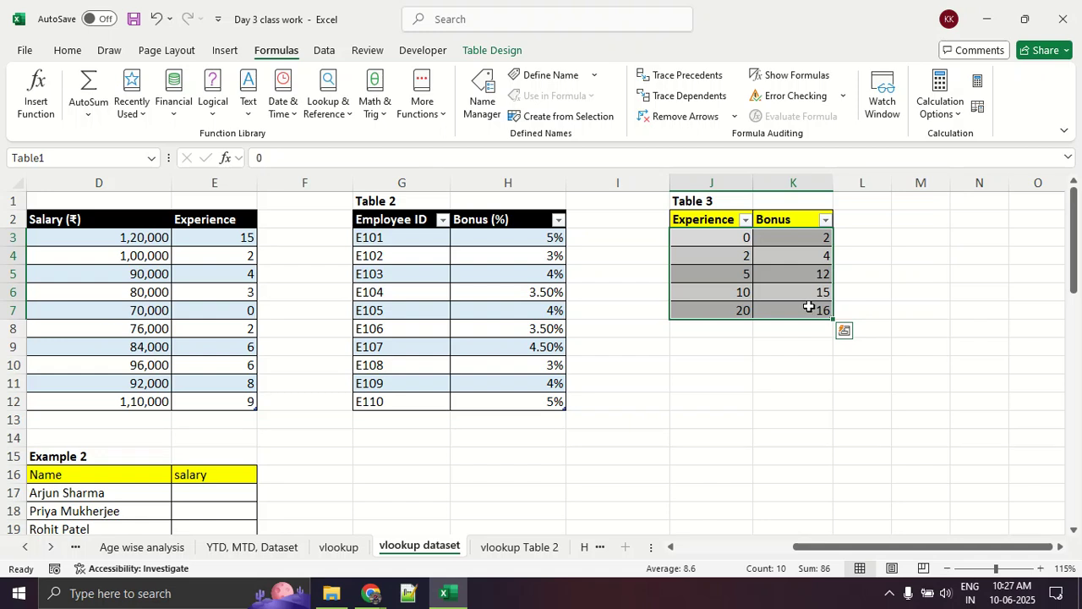
{"action": "scroll", "coordinate": [807, 308], "scroll_direction": "down", "scroll_amount": 3}
{"action": "scroll", "coordinate": [772, 320], "scroll_direction": "down", "scroll_amount": 3}
{"action": "scroll", "coordinate": [771, 321], "scroll_direction": "down", "scroll_amount": 2}
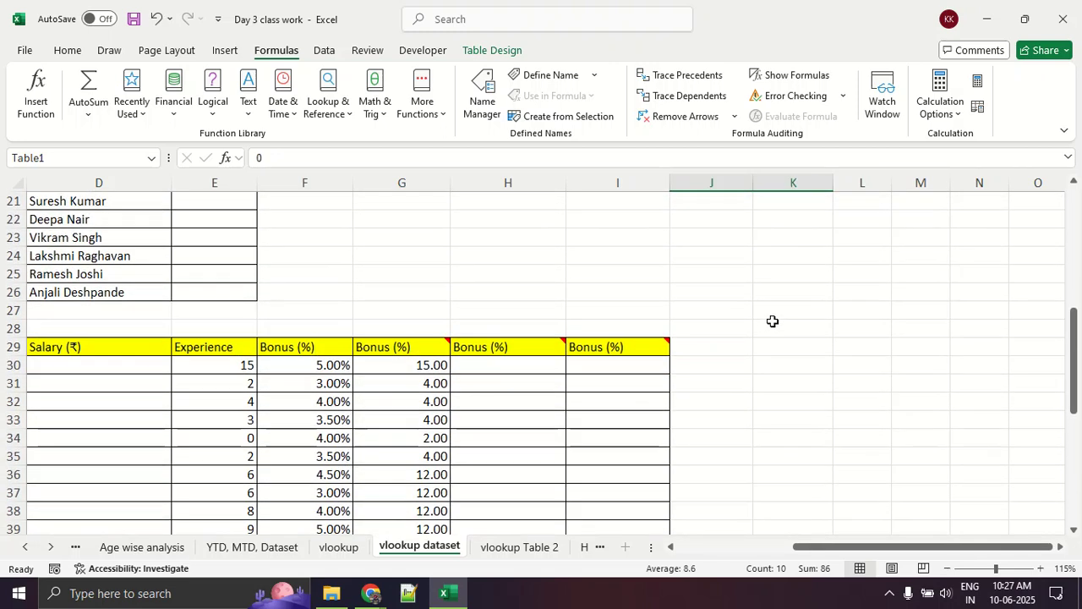
{"action": "scroll", "coordinate": [770, 321], "scroll_direction": "up", "scroll_amount": 1}
{"action": "scroll", "coordinate": [771, 321], "scroll_direction": "up", "scroll_amount": 7}
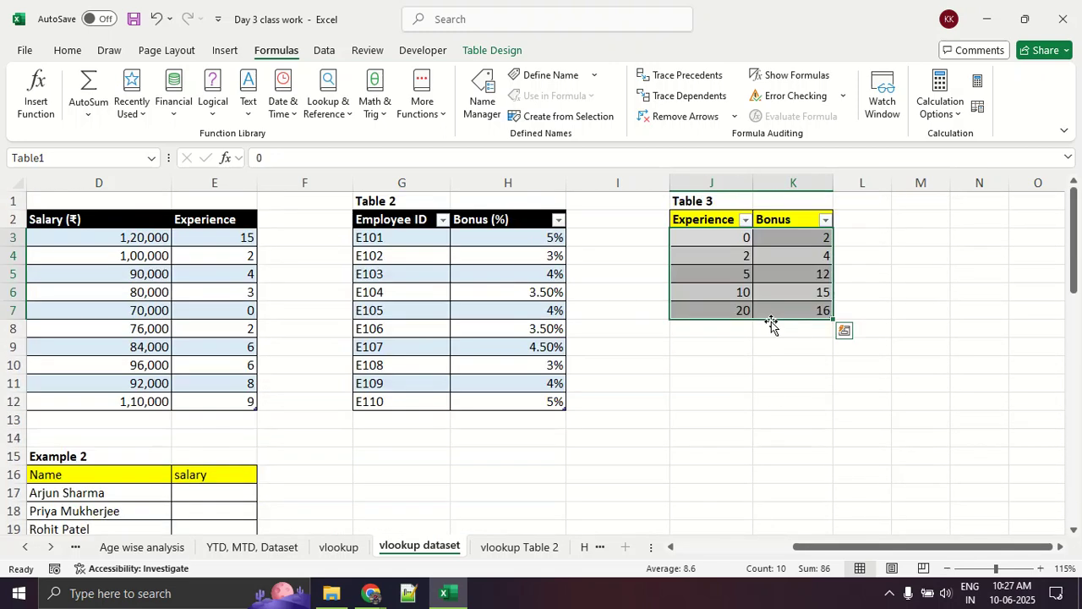
{"action": "left_click", "coordinate": [765, 404]}
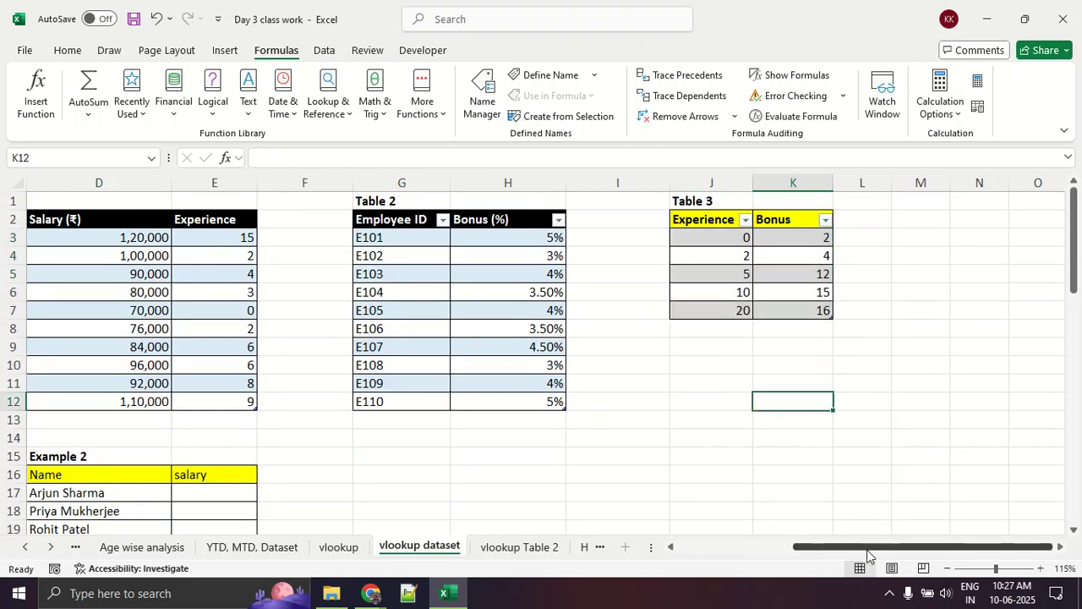
Compare Example 3's empty Name, Designation and Salary columns with the matching data in Table 1.
{"action": "left_click_drag", "start_coordinate": [871, 546], "coordinate": [757, 546]}
{"action": "scroll", "coordinate": [329, 414], "scroll_direction": "down", "scroll_amount": 5}
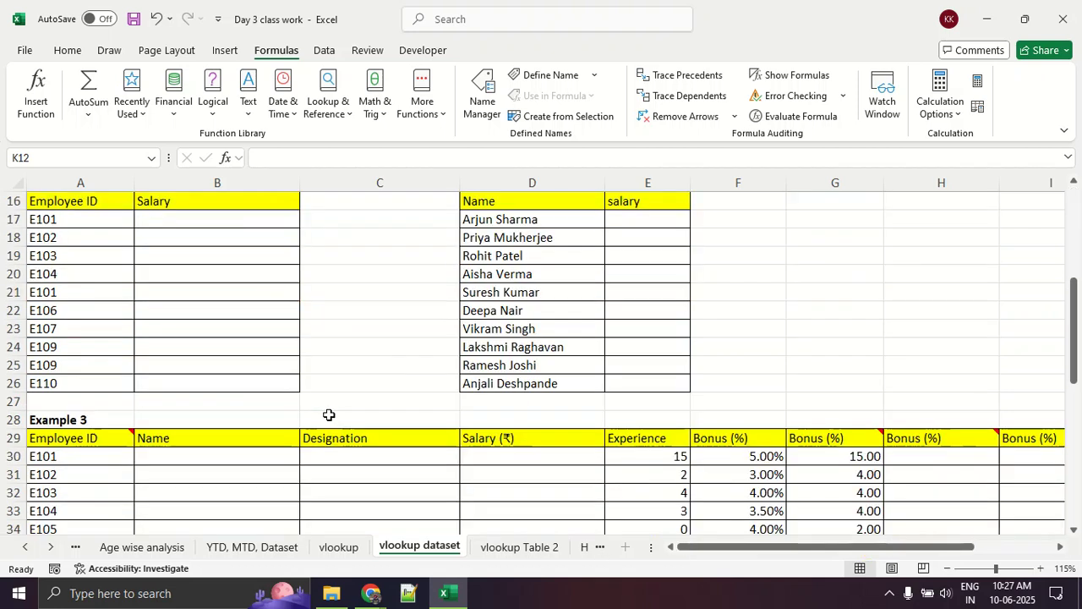
{"action": "scroll", "coordinate": [329, 415], "scroll_direction": "down", "scroll_amount": 2}
{"action": "left_click_drag", "start_coordinate": [104, 350], "coordinate": [582, 490]}
{"action": "scroll", "coordinate": [507, 465], "scroll_direction": "up", "scroll_amount": 7}
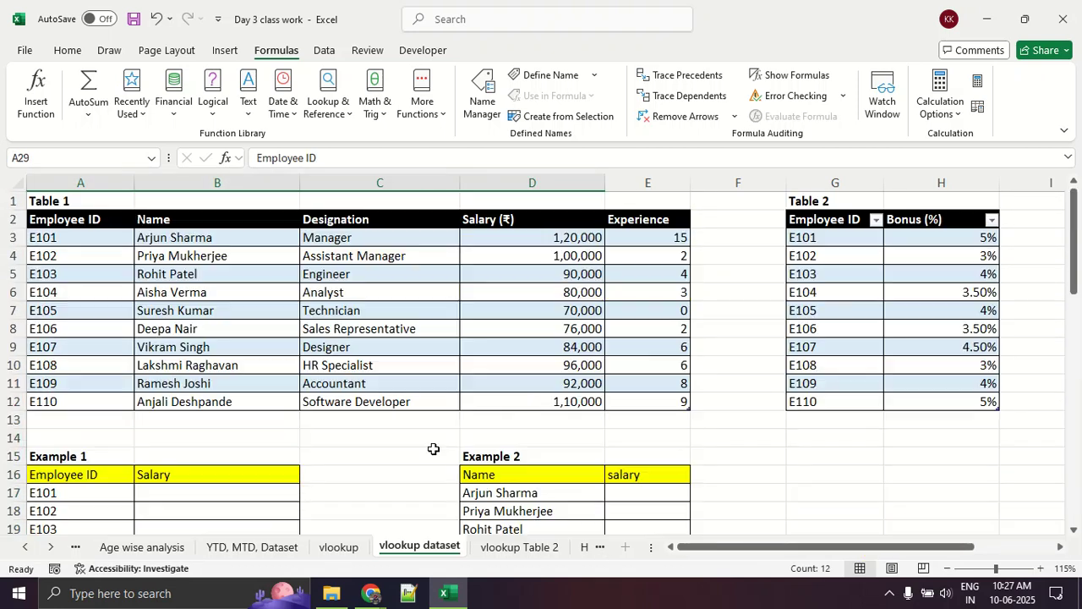
{"action": "left_click_drag", "start_coordinate": [141, 246], "coordinate": [499, 355]}
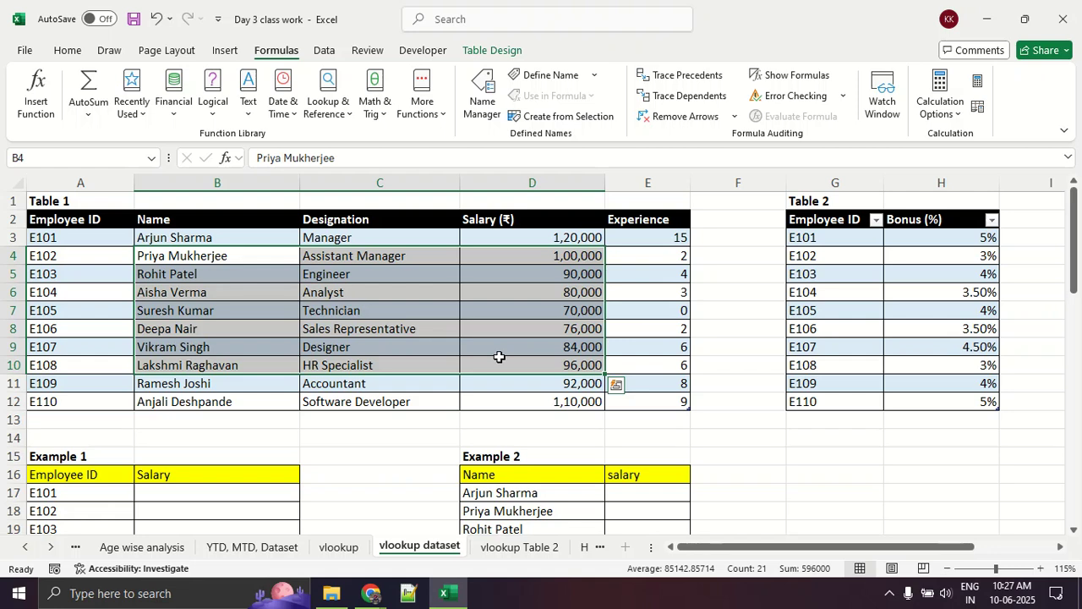
{"action": "scroll", "coordinate": [500, 356], "scroll_direction": "down", "scroll_amount": 7}
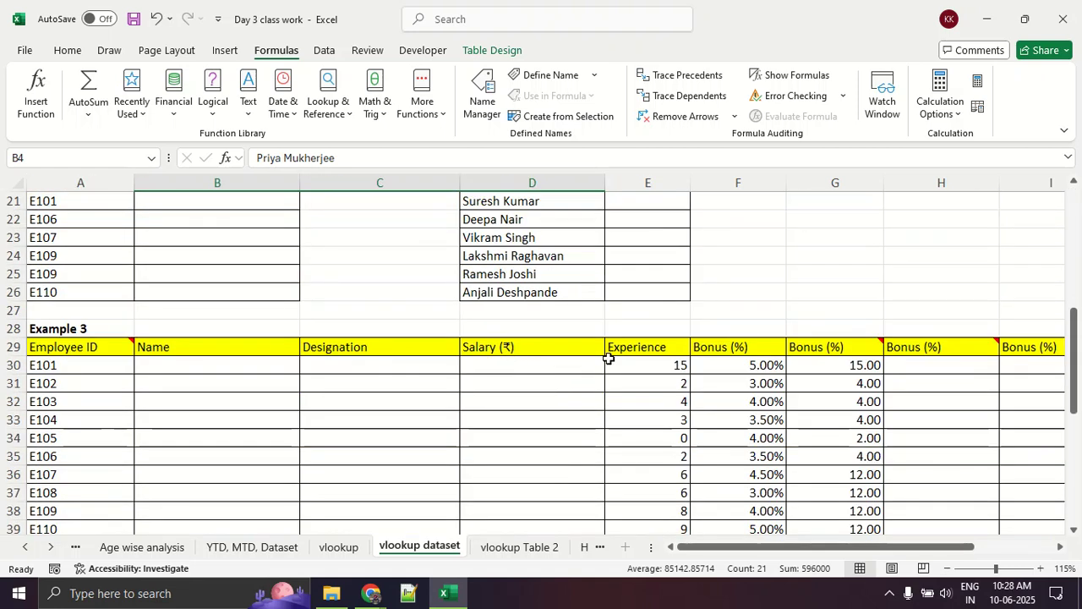
{"action": "scroll", "coordinate": [608, 359], "scroll_direction": "down", "scroll_amount": 2}
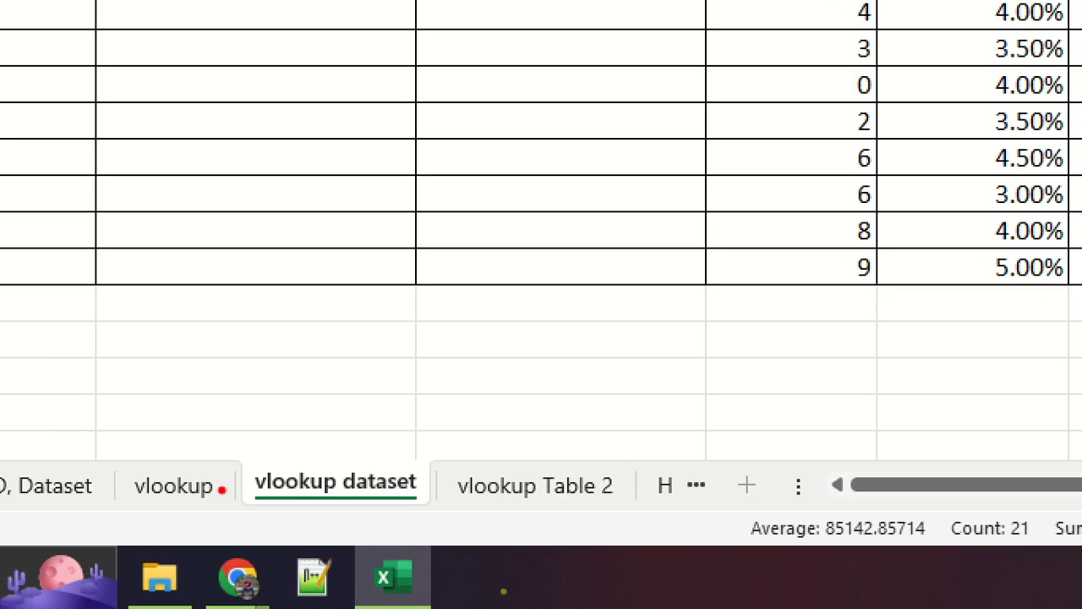
Examine the Employee ID and Bonus (%) data on the vlookup Table 2 sheet and return to the vlookup dataset sheet.
{"action": "mouse_move", "coordinate": [475, 513]}
{"action": "left_mouse_down"}
{"action": "mouse_move", "coordinate": [580, 513]}
{"action": "mouse_move", "coordinate": [600, 448]}
{"action": "mouse_move", "coordinate": [424, 451]}
{"action": "mouse_move", "coordinate": [521, 528]}
{"action": "left_mouse_up"}
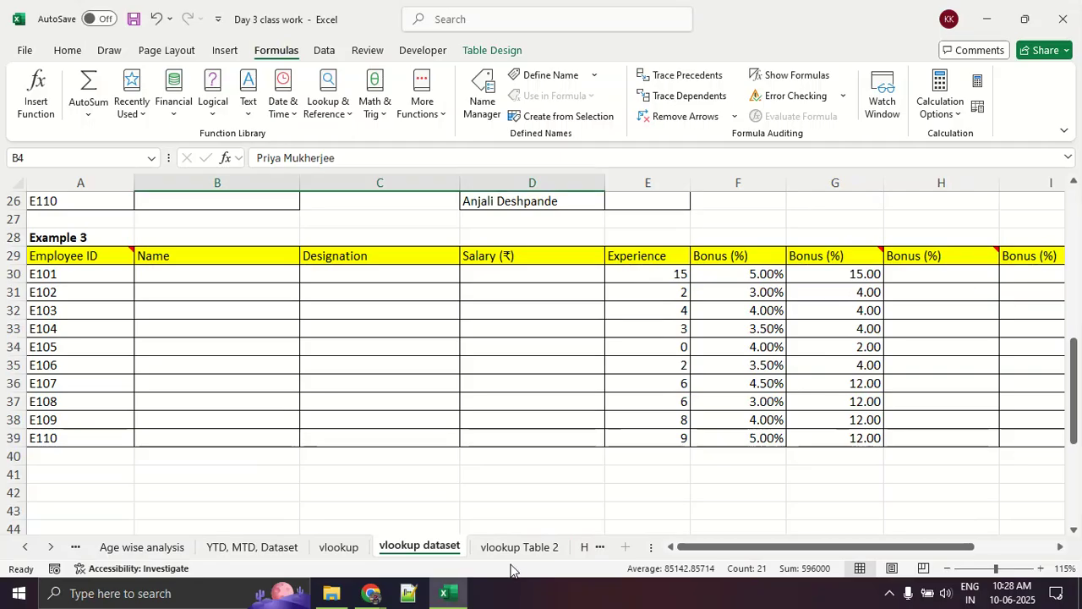
{"action": "left_click", "coordinate": [515, 547]}
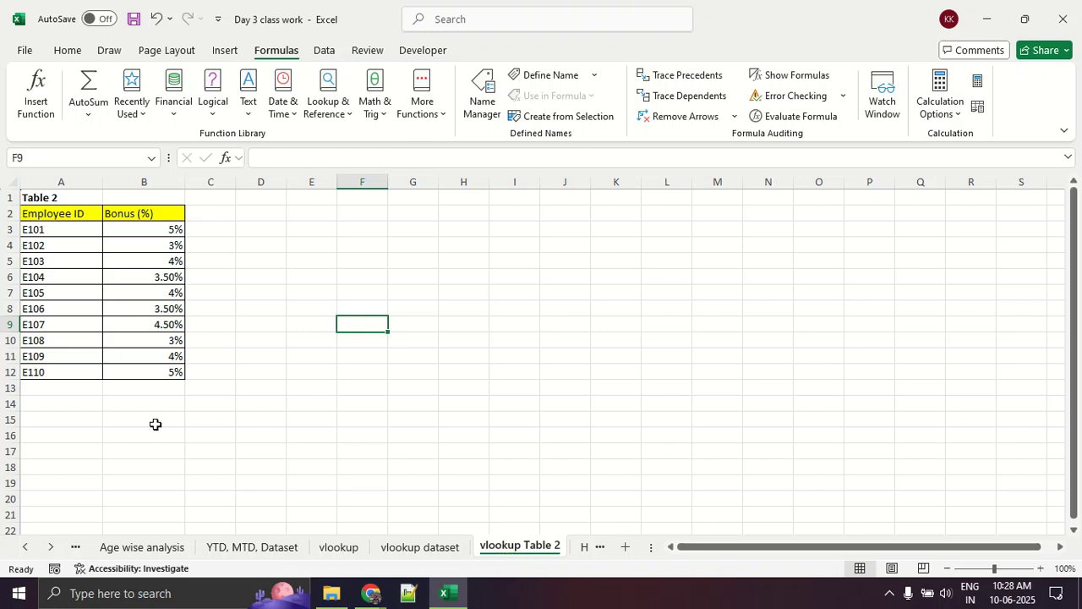
{"action": "key", "text": "ctrl+1"}
{"action": "left_click", "coordinate": [11, 304]}
{"action": "left_click_drag", "start_coordinate": [215, 213], "coordinate": [190, 191]}
{"action": "mouse_move", "coordinate": [378, 76]}
{"action": "left_mouse_down"}
{"action": "mouse_move", "coordinate": [5, 267]}
{"action": "mouse_move", "coordinate": [453, 428]}
{"action": "mouse_move", "coordinate": [434, 134]}
{"action": "mouse_move", "coordinate": [423, 120]}
{"action": "left_mouse_up"}
{"action": "left_click", "coordinate": [394, 547]}
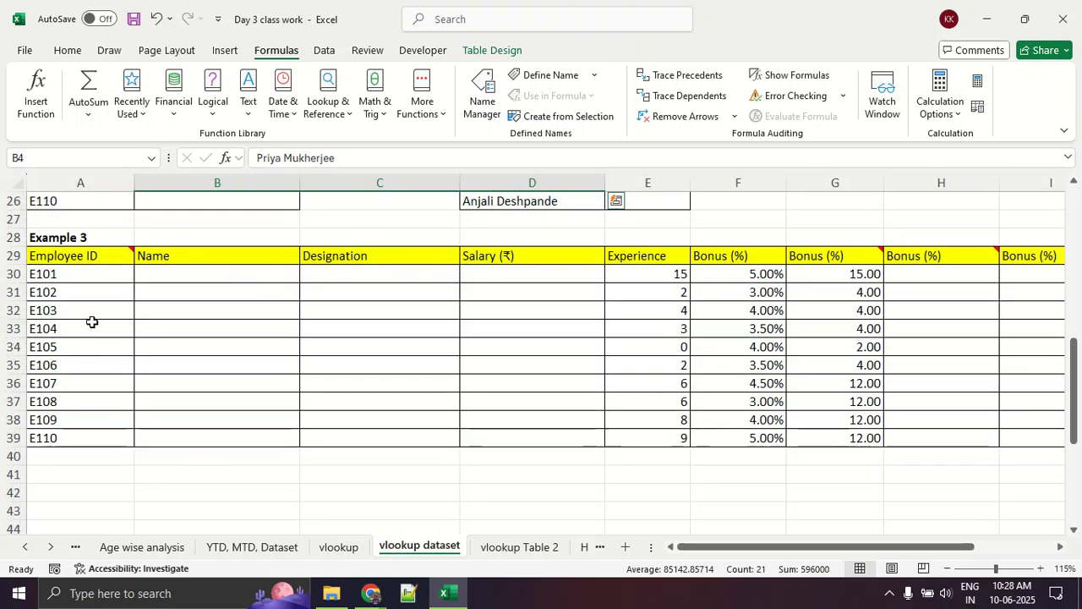
Review Example 3's Employee IDs and third Bonus (%) column, and select cell H30.
{"action": "left_click_drag", "start_coordinate": [82, 275], "coordinate": [75, 415]}
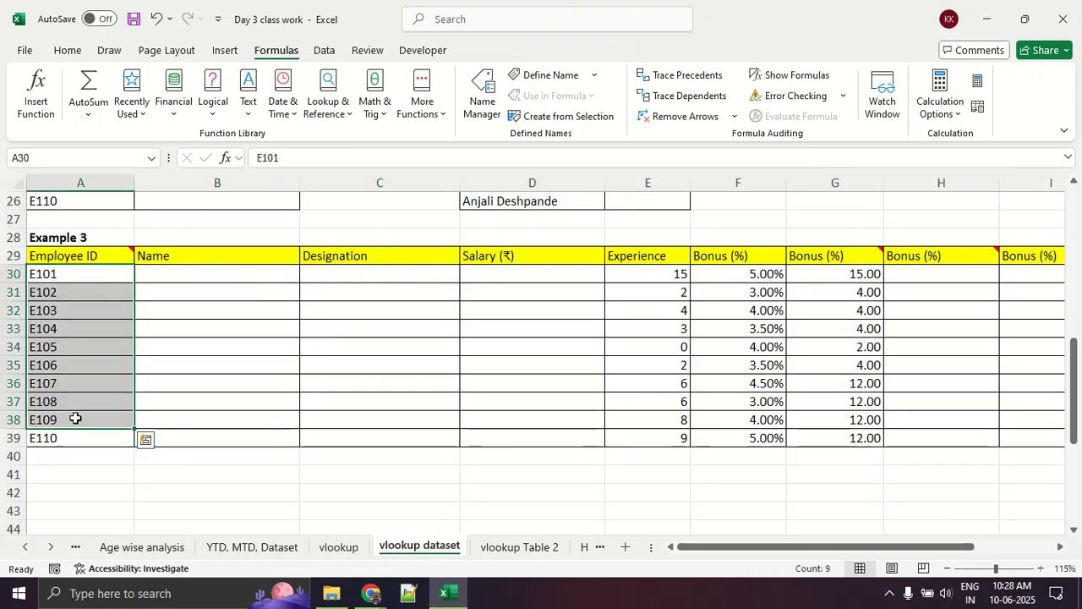
{"action": "left_click_drag", "start_coordinate": [925, 273], "coordinate": [957, 430]}
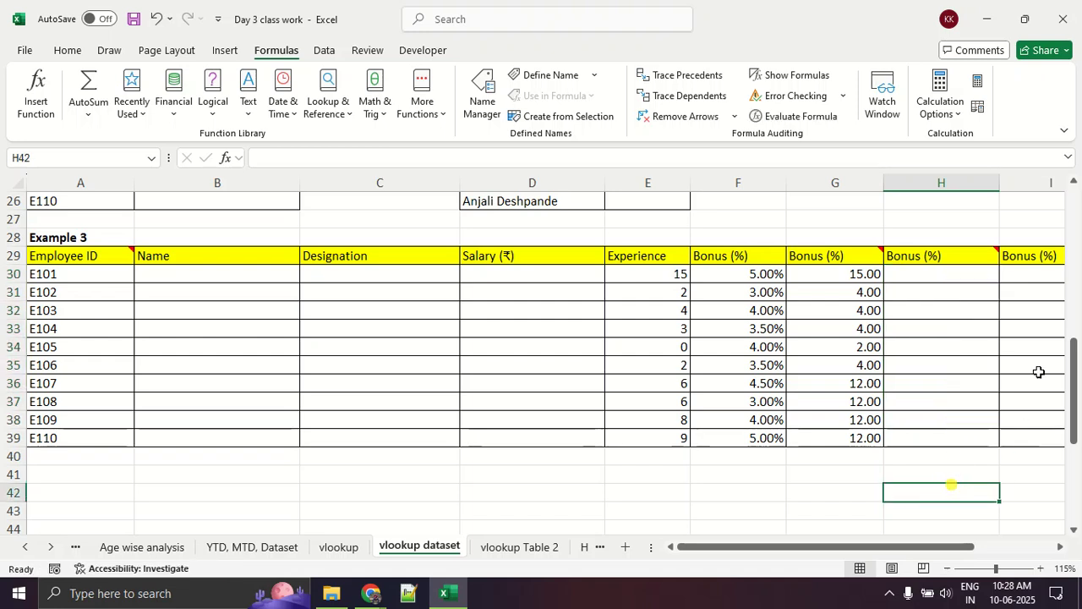
{"action": "left_click", "coordinate": [951, 279]}
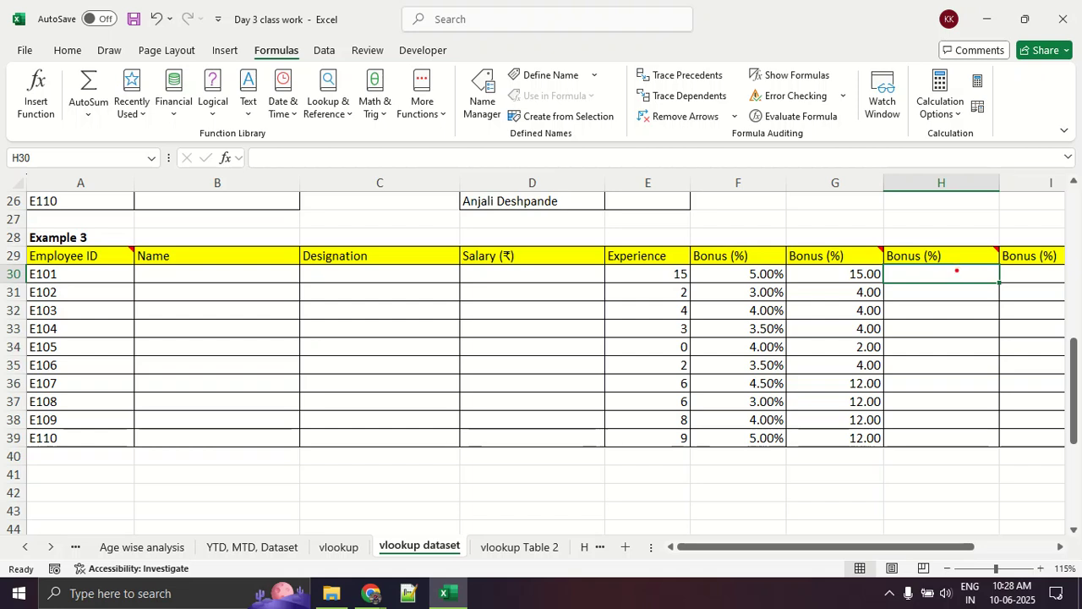
Mark the third Bonus (%) column with red strokes and a long downward arrow, and clear the markings.
{"action": "left_click_drag", "start_coordinate": [881, 306], "coordinate": [968, 310]}
{"action": "left_click_drag", "start_coordinate": [900, 348], "coordinate": [980, 356]}
{"action": "left_click_drag", "start_coordinate": [926, 365], "coordinate": [1025, 378]}
{"action": "left_click_drag", "start_coordinate": [965, 394], "coordinate": [1039, 407]}
{"action": "mouse_move", "coordinate": [945, 434]}
{"action": "left_mouse_down"}
{"action": "mouse_move", "coordinate": [991, 438]}
{"action": "mouse_move", "coordinate": [1000, 455]}
{"action": "left_mouse_up"}
{"action": "left_click_drag", "start_coordinate": [930, 493], "coordinate": [956, 485]}
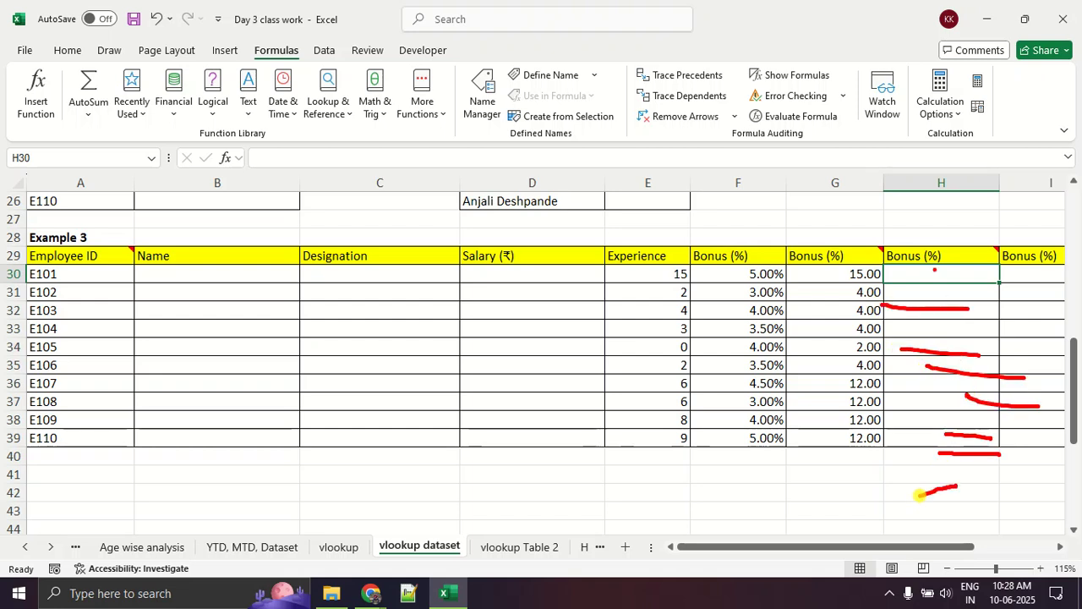
{"action": "mouse_move", "coordinate": [886, 252]}
{"action": "left_mouse_down"}
{"action": "mouse_move", "coordinate": [890, 540]}
{"action": "mouse_move", "coordinate": [870, 475]}
{"action": "left_mouse_up"}
{"action": "left_click_drag", "start_coordinate": [889, 512], "coordinate": [916, 470]}
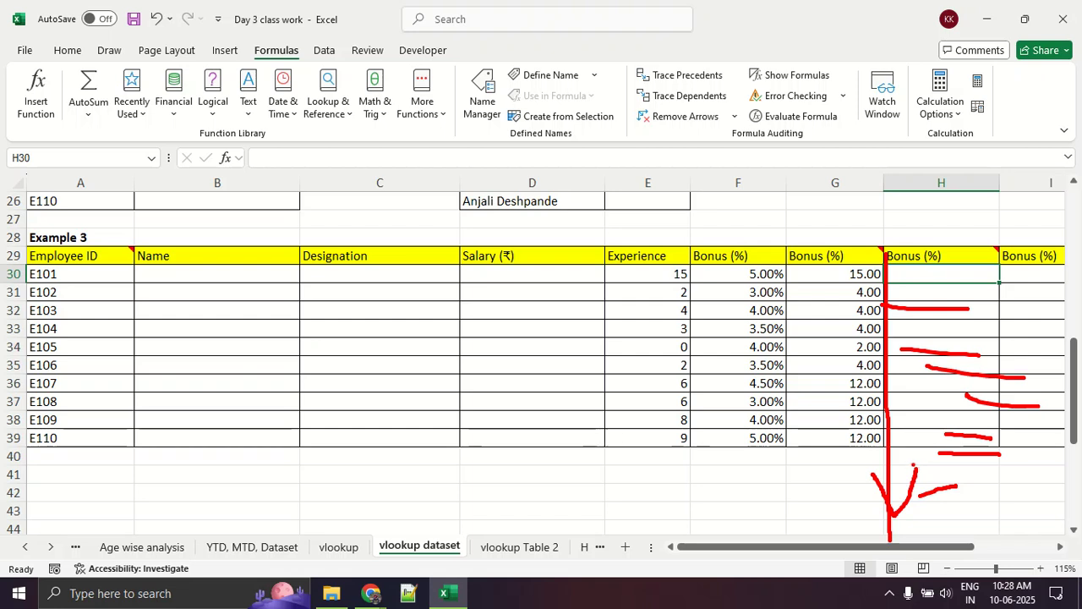
{"action": "key", "text": "Escape"}
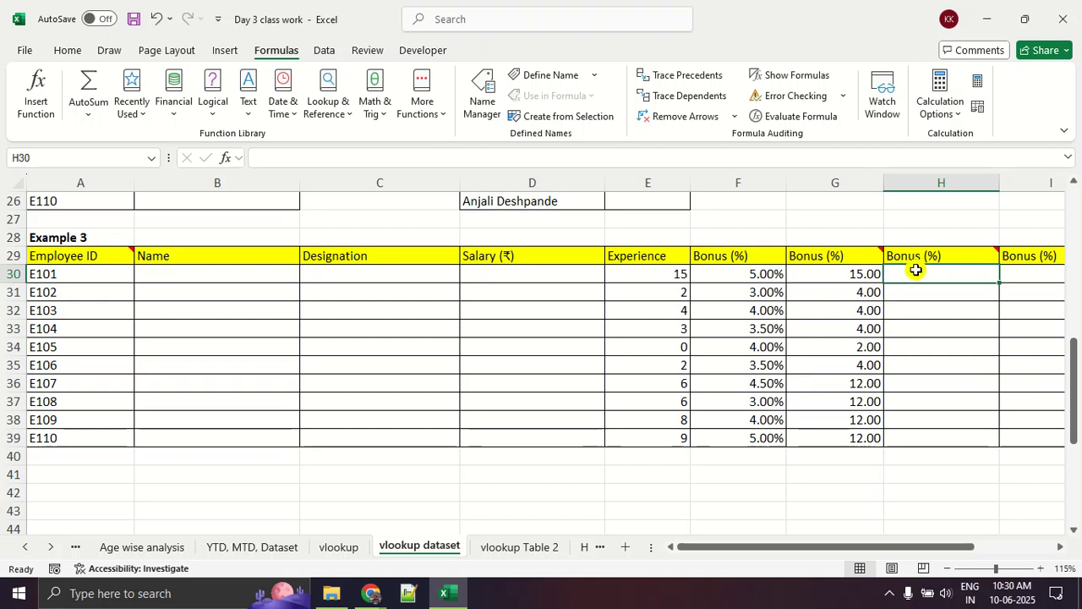
Insert a VLOOKUP function in H30 with the Employee ID in A30 as its lookup value.
{"action": "left_click", "coordinate": [38, 95]}
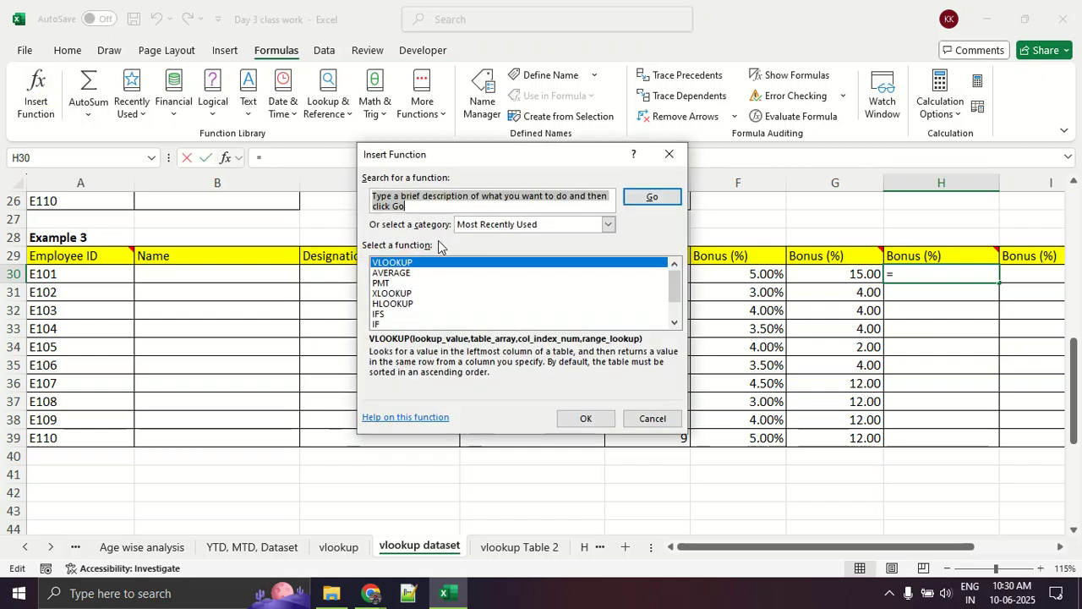
{"action": "left_click", "coordinate": [594, 419]}
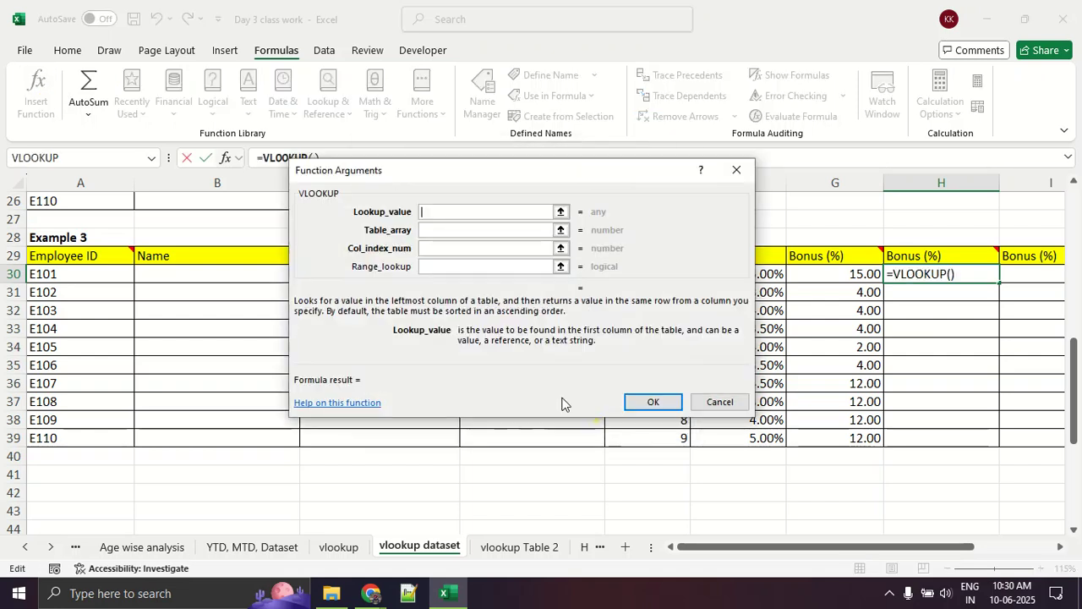
{"action": "left_click", "coordinate": [558, 212]}
{"action": "left_click", "coordinate": [101, 274]}
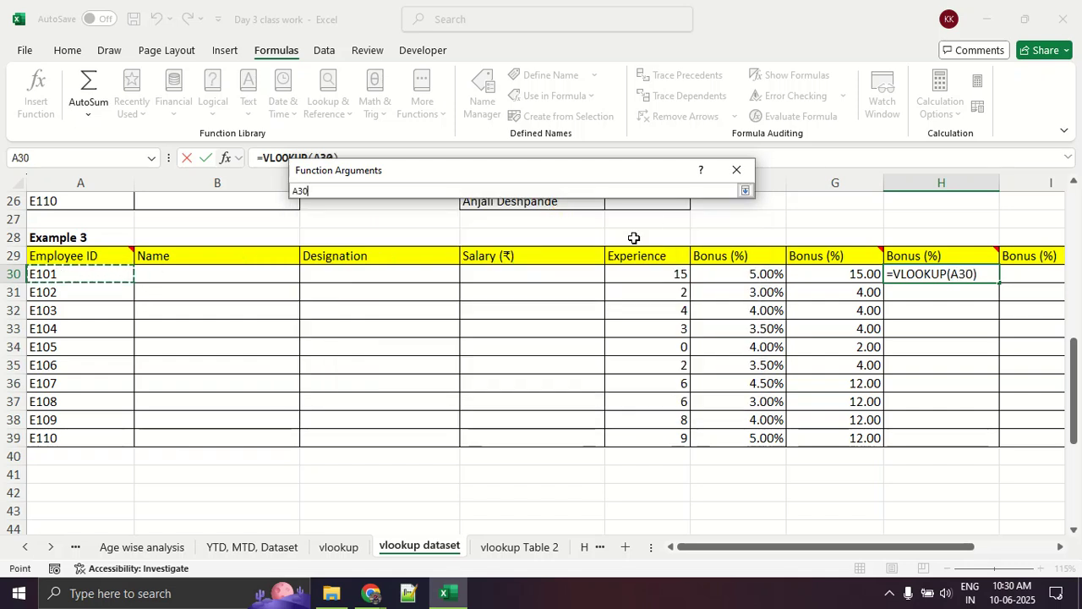
{"action": "left_click", "coordinate": [743, 191]}
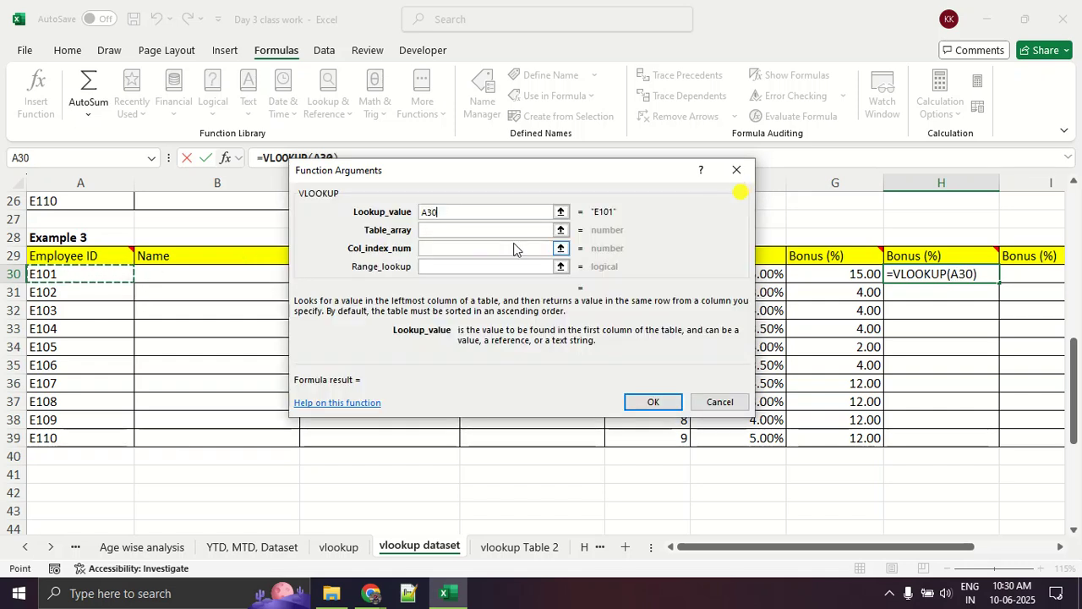
Set the VLOOKUP's table array to A3:B12 on the vlookup Table 2 sheet.
{"action": "left_click", "coordinate": [476, 232]}
{"action": "left_click", "coordinate": [560, 230]}
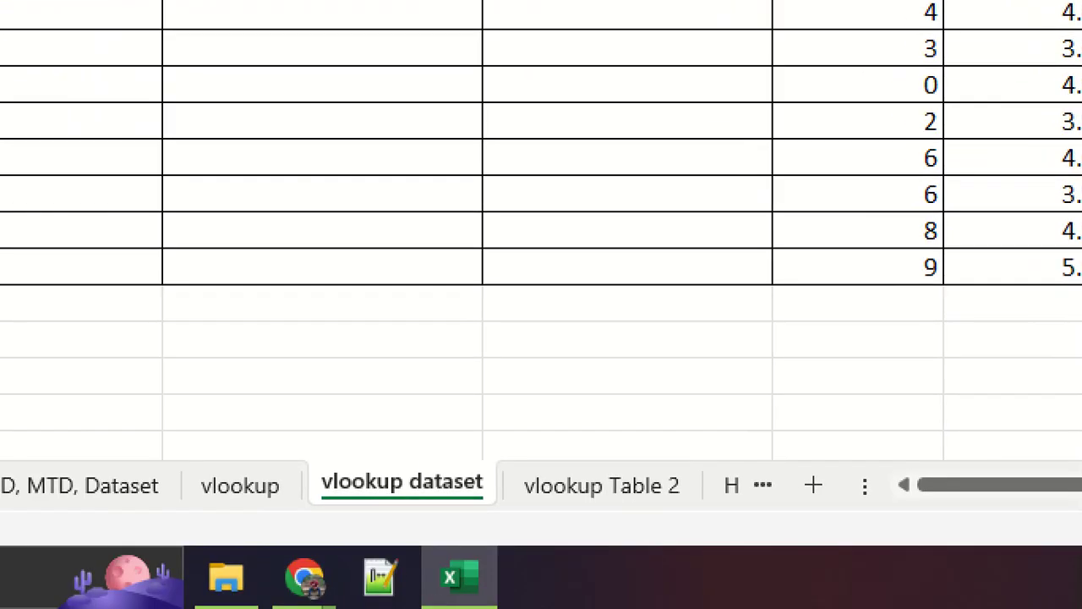
{"action": "mouse_move", "coordinate": [679, 442]}
{"action": "left_mouse_down"}
{"action": "mouse_move", "coordinate": [493, 475]}
{"action": "mouse_move", "coordinate": [705, 473]}
{"action": "mouse_move", "coordinate": [641, 443]}
{"action": "left_mouse_up"}
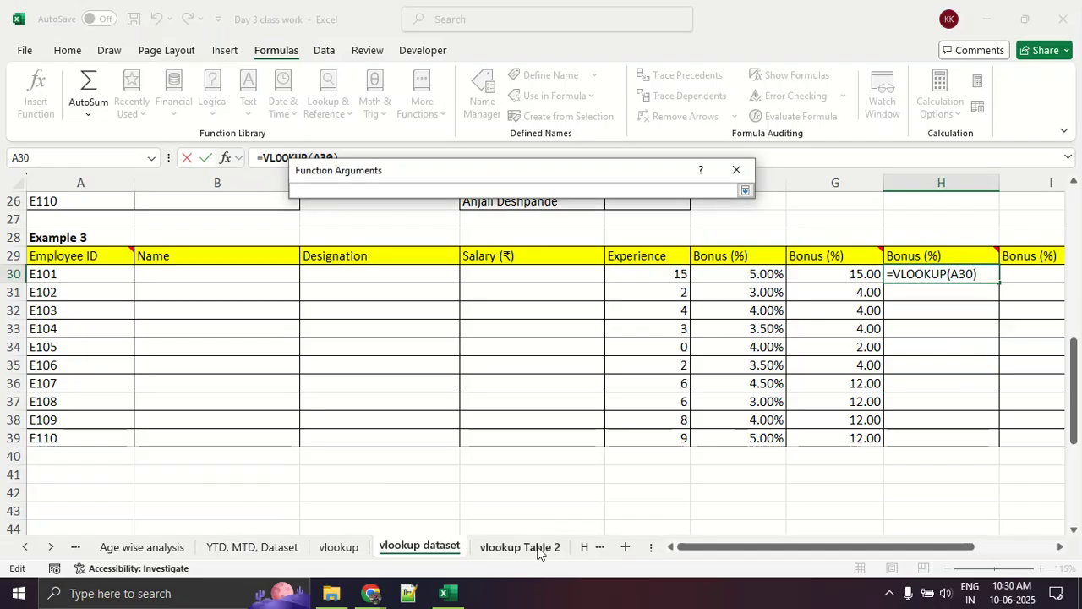
{"action": "left_click", "coordinate": [631, 485]}
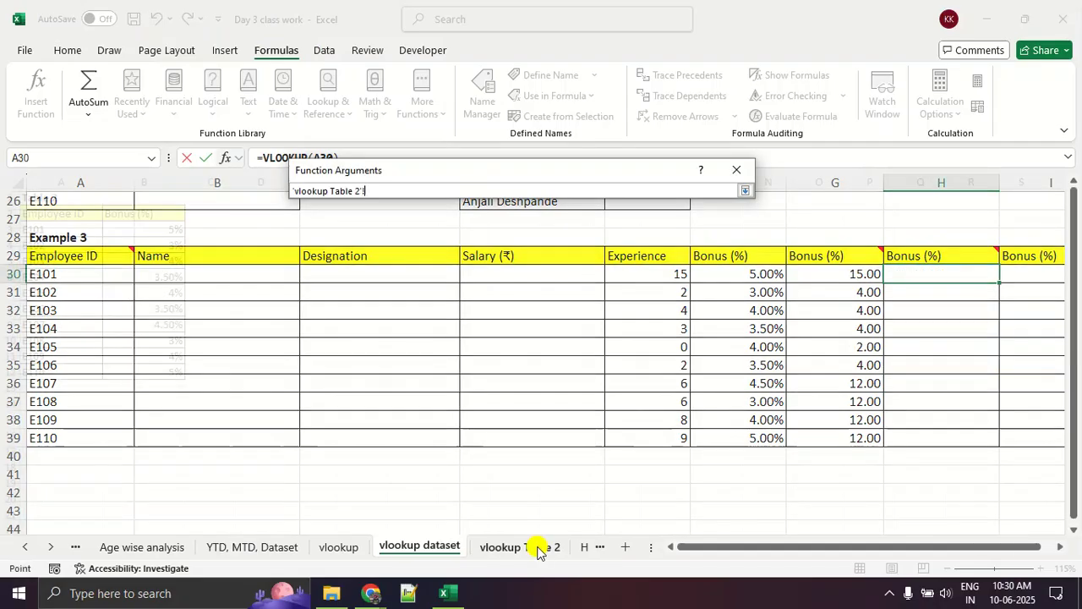
{"action": "left_click_drag", "start_coordinate": [74, 229], "coordinate": [167, 366]}
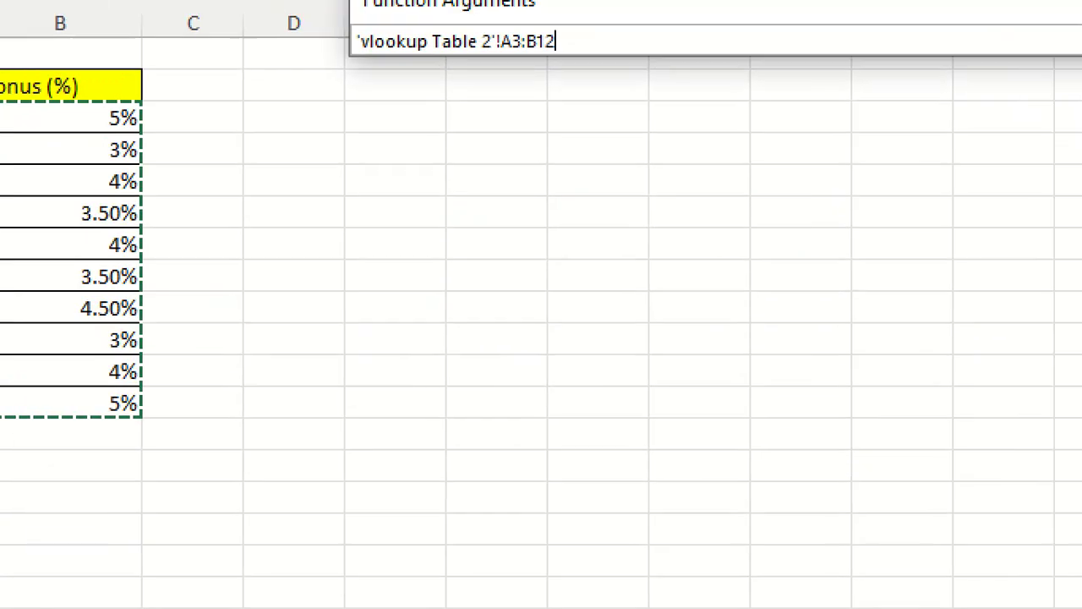
Annotate the table array reference and Table 2's Employee ID and Bonus (%) columns in red, and clear the markings.
{"action": "left_click", "coordinate": [399, 232]}
{"action": "mouse_move", "coordinate": [429, 148]}
{"action": "left_mouse_down"}
{"action": "mouse_move", "coordinate": [201, 111]}
{"action": "mouse_move", "coordinate": [445, 115]}
{"action": "mouse_move", "coordinate": [406, 104]}
{"action": "left_mouse_up"}
{"action": "key", "text": "Escape"}
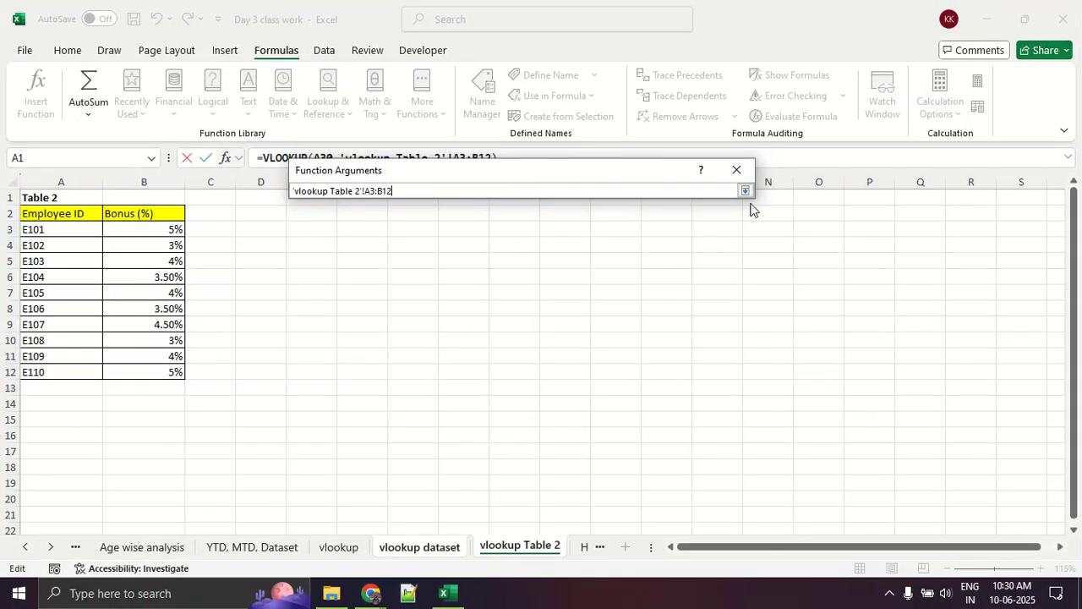
{"action": "key", "text": "ctrl+2"}
{"action": "mouse_move", "coordinate": [47, 276]}
{"action": "left_mouse_down"}
{"action": "mouse_move", "coordinate": [57, 260]}
{"action": "mouse_move", "coordinate": [66, 314]}
{"action": "left_mouse_up"}
{"action": "mouse_move", "coordinate": [133, 273]}
{"action": "left_mouse_down"}
{"action": "mouse_move", "coordinate": [129, 310]}
{"action": "mouse_move", "coordinate": [173, 311]}
{"action": "left_mouse_up"}
{"action": "left_click_drag", "start_coordinate": [11, 218], "coordinate": [100, 219]}
{"action": "left_click_drag", "start_coordinate": [15, 228], "coordinate": [78, 227]}
{"action": "key", "text": "Escape"}
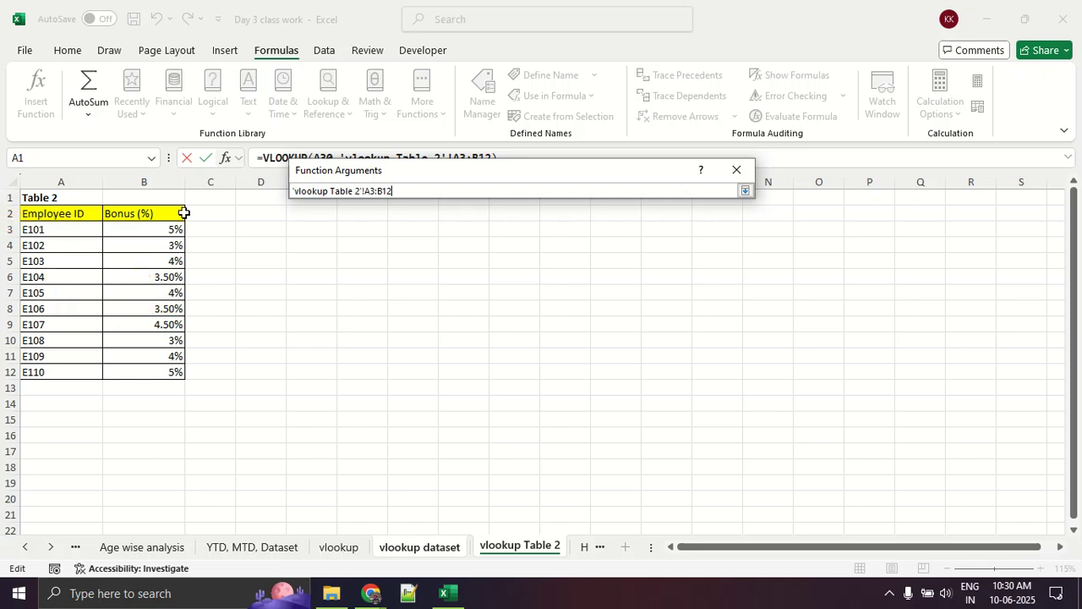
Set the H30 VLOOKUP's column index number to 2.
{"action": "left_click", "coordinate": [745, 191]}
{"action": "left_click", "coordinate": [463, 252]}
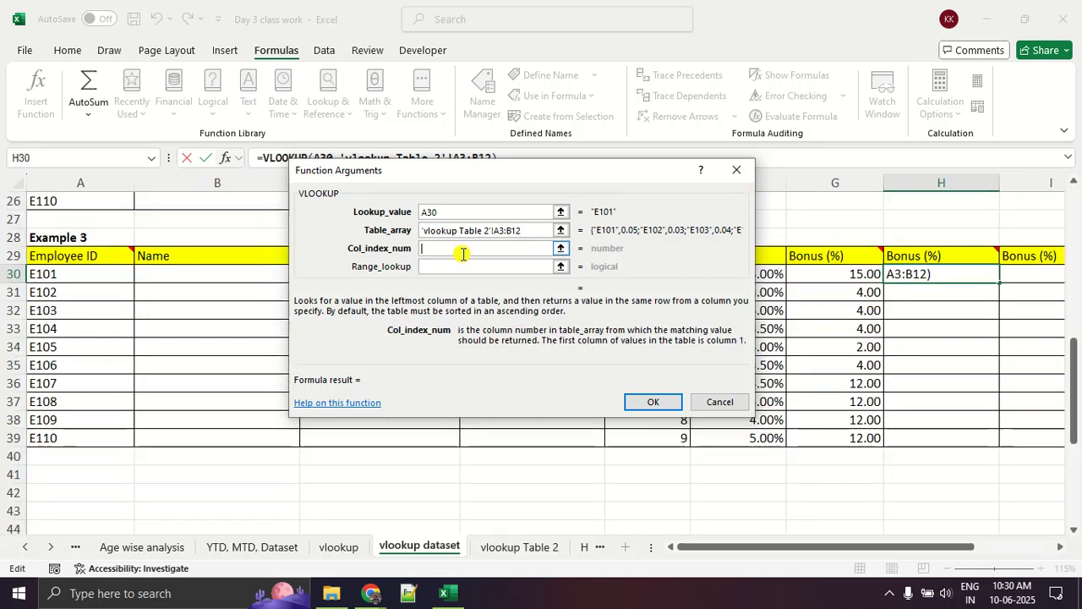
{"action": "type", "text": "2"}
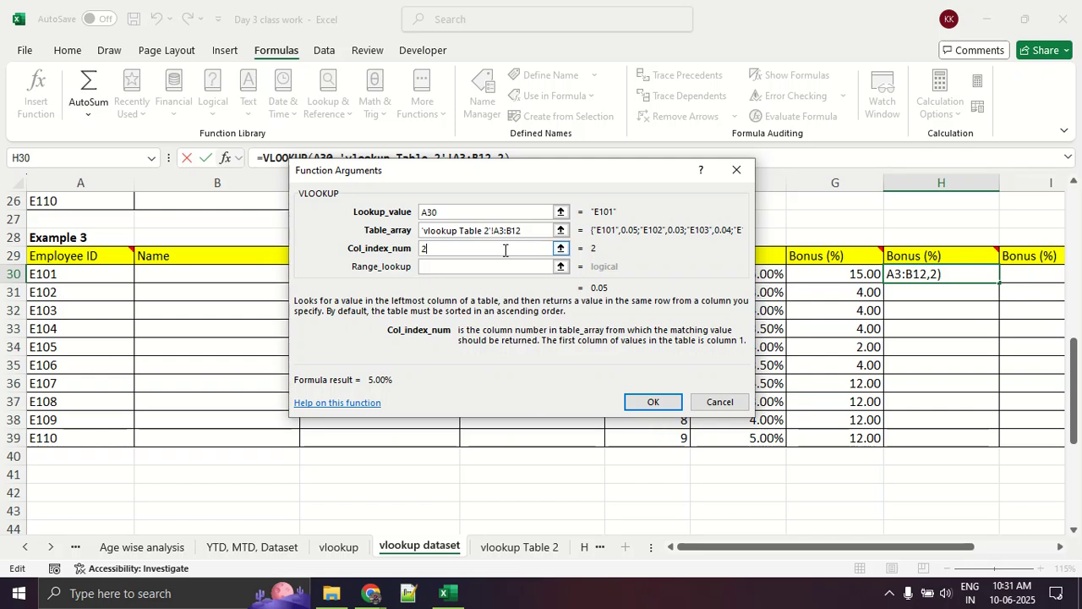
Try to confirm the H30 VLOOKUP with a reference to the vlookup dataset sheet appended to its table array.
{"action": "left_click_drag", "start_coordinate": [538, 231], "coordinate": [382, 244]}
{"action": "key", "text": "BackSpace"}
{"action": "key", "text": "ctrl+z"}
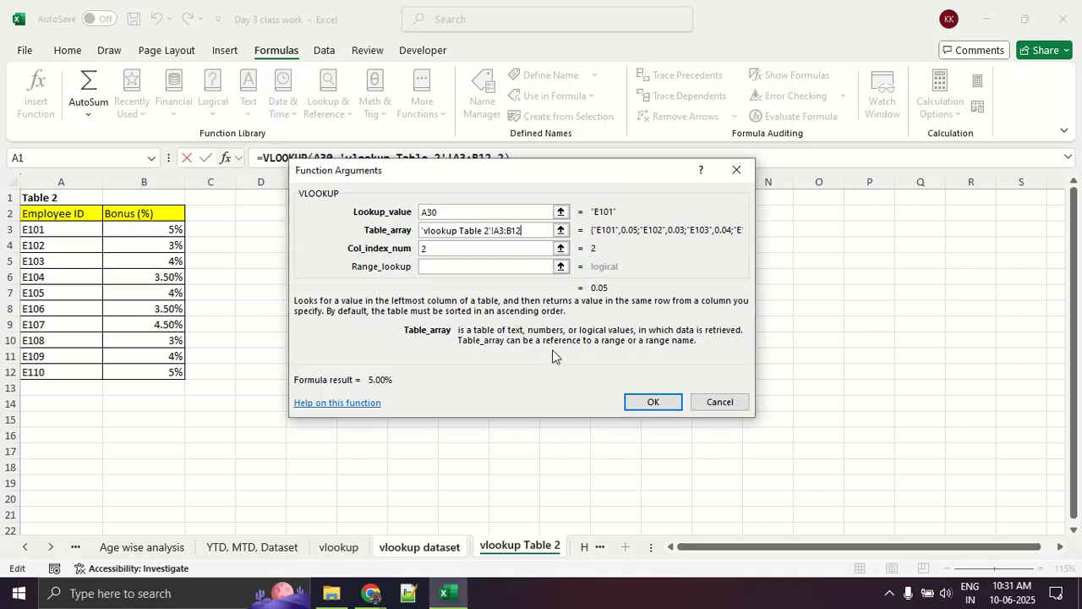
{"action": "left_click", "coordinate": [440, 552]}
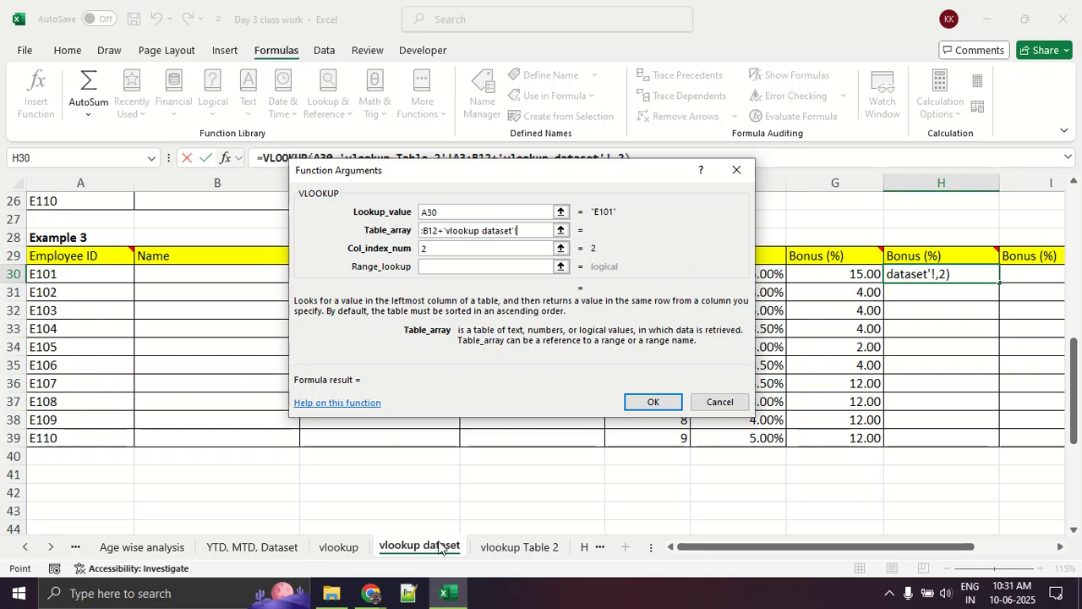
{"action": "left_click", "coordinate": [647, 404]}
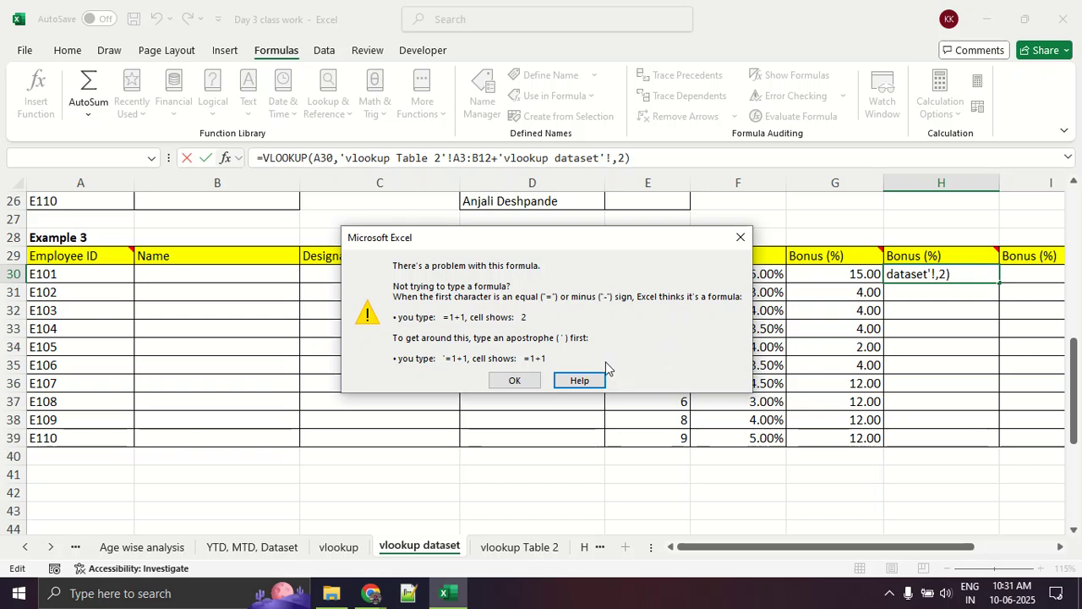
{"action": "left_click", "coordinate": [514, 380]}
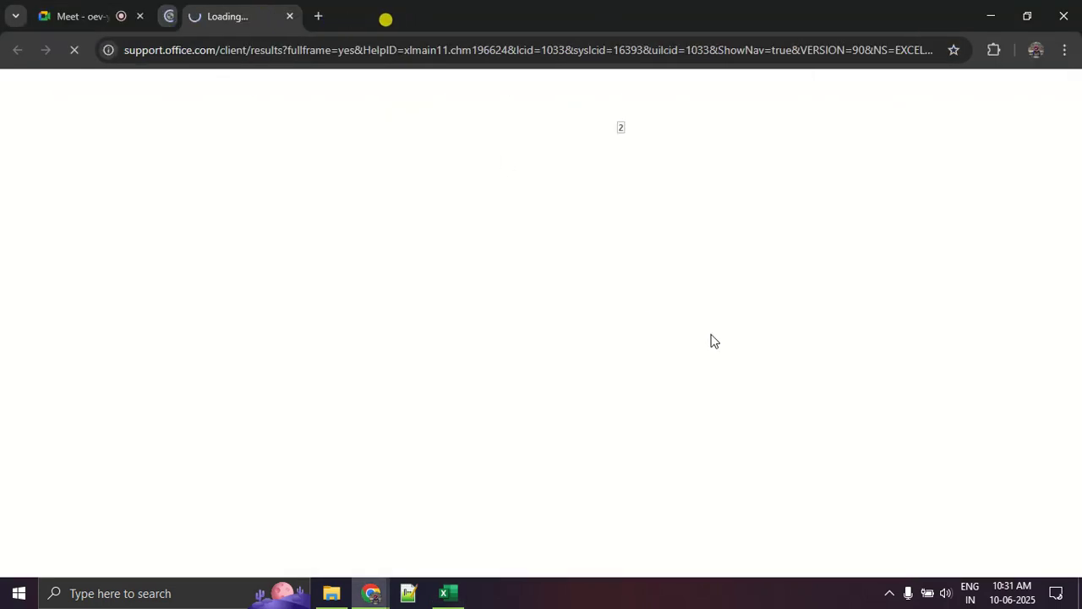
Close the formula help page in the browser and switch back to the Excel workbook.
{"action": "left_click", "coordinate": [132, 12]}
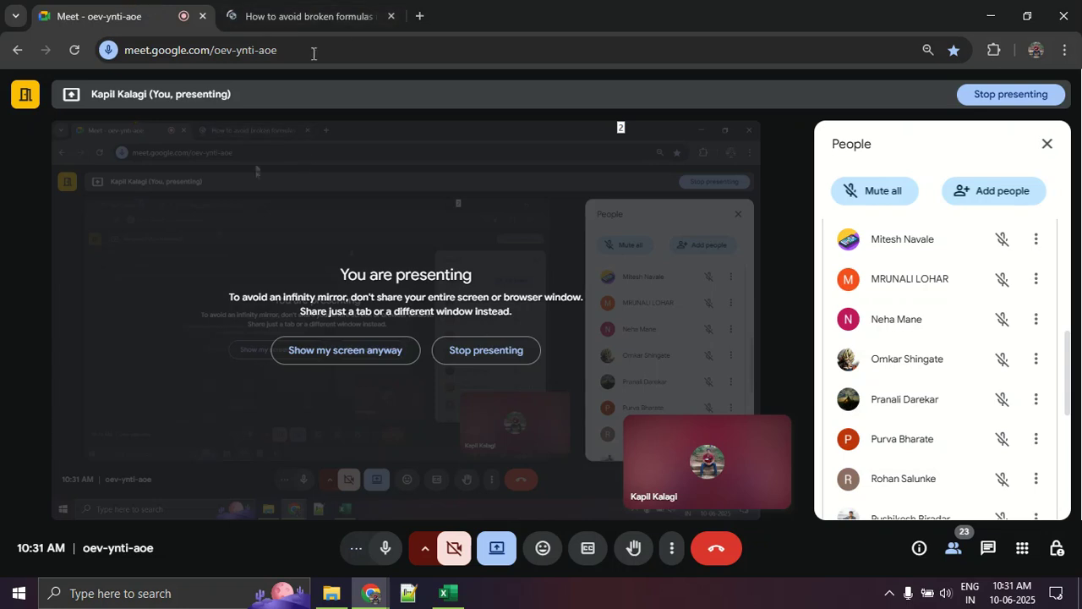
{"action": "left_click", "coordinate": [300, 10]}
{"action": "left_click", "coordinate": [390, 16]}
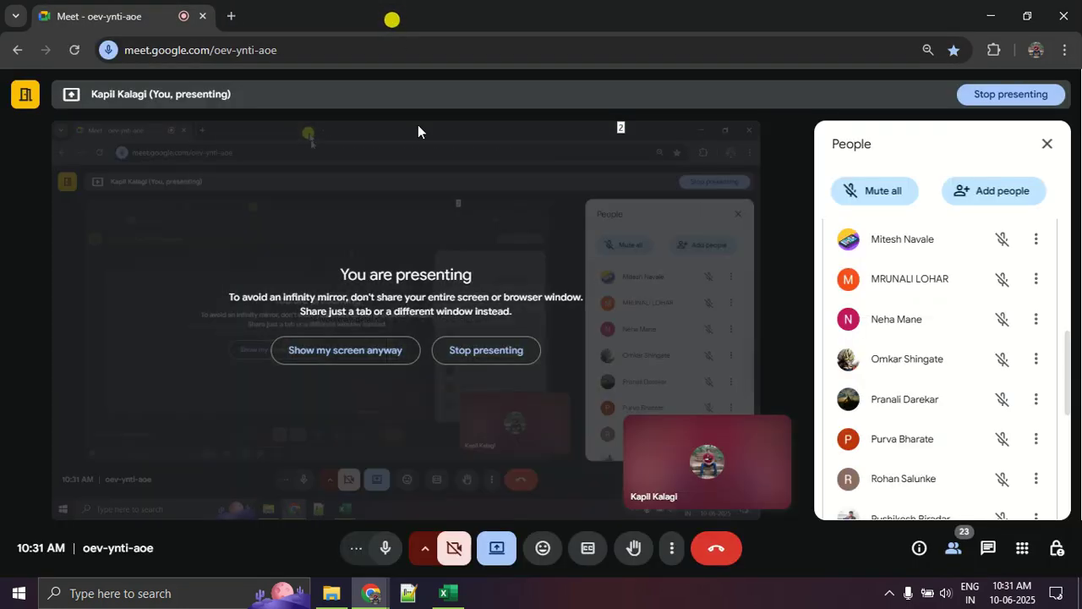
{"action": "left_click", "coordinate": [448, 592]}
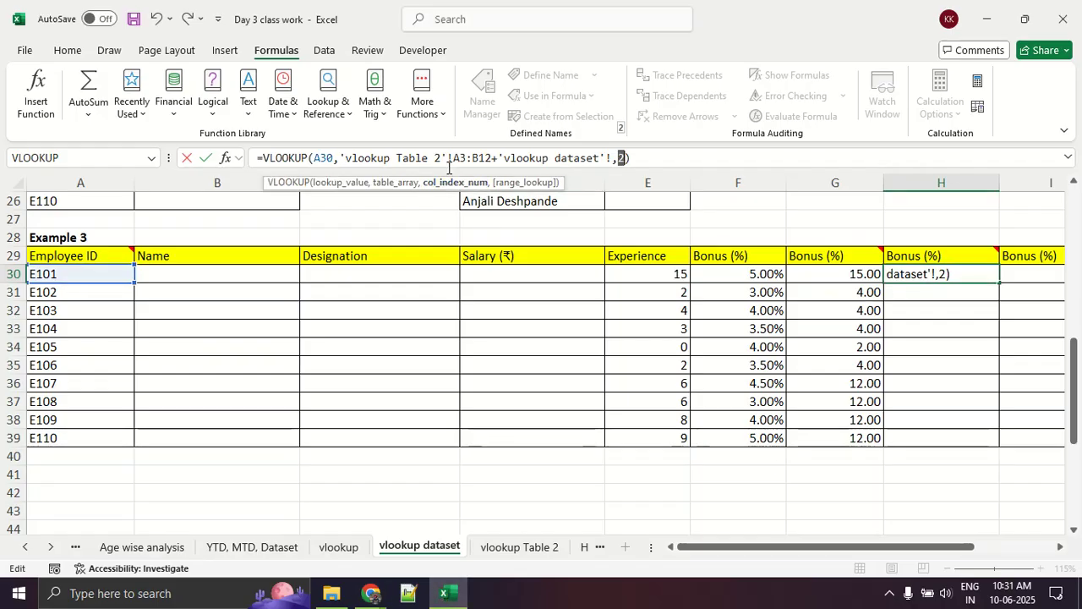
Reopen the function arguments of the H30 VLOOKUP and clear its entire table array entry.
{"action": "left_click", "coordinate": [227, 159]}
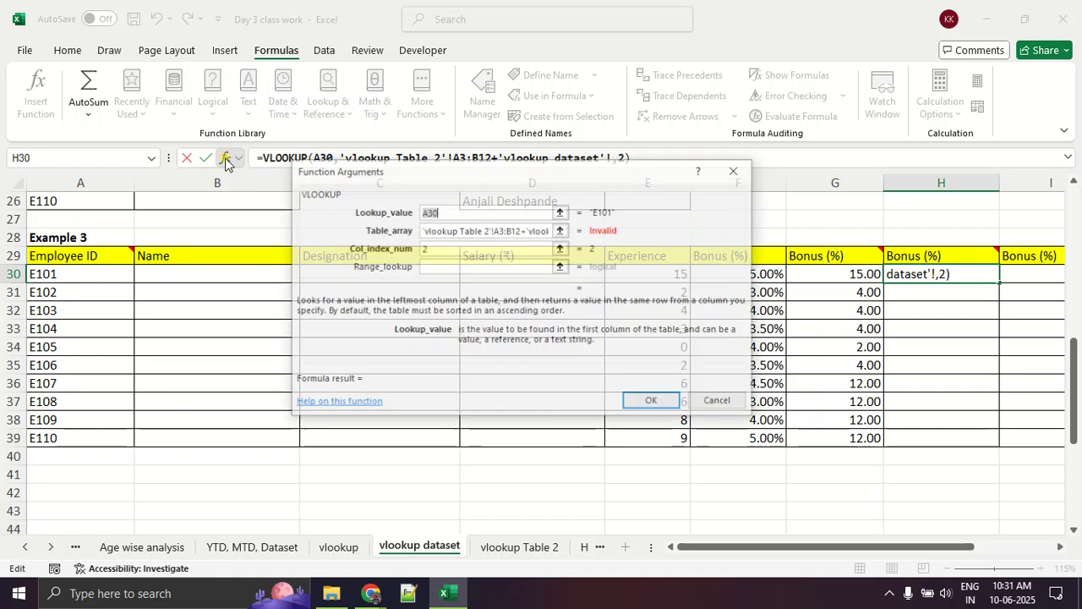
{"action": "left_click", "coordinate": [525, 230]}
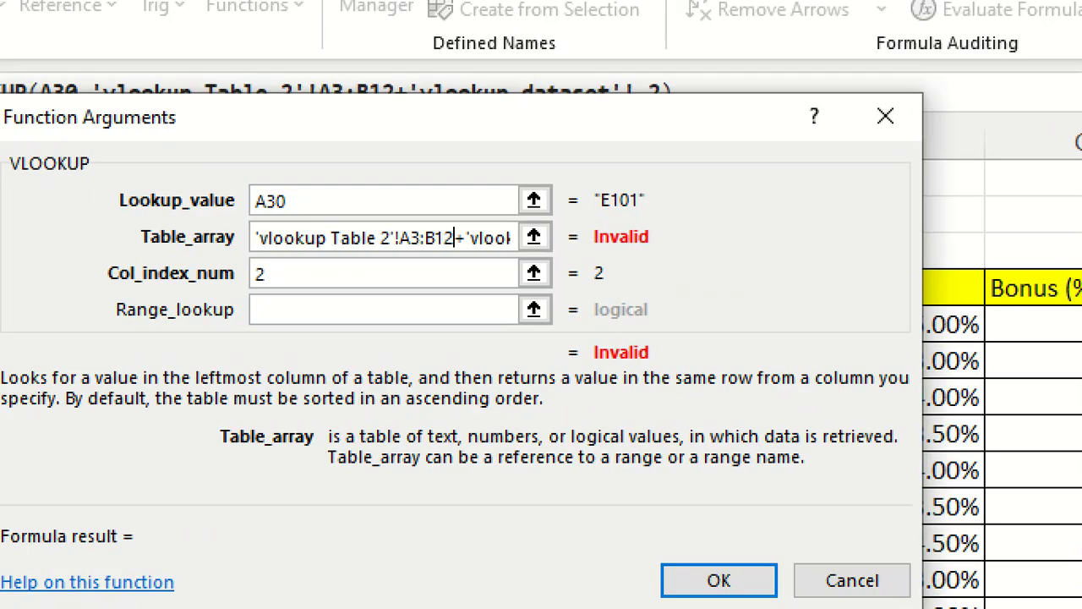
{"action": "left_click_drag", "start_coordinate": [588, 234], "coordinate": [663, 234]}
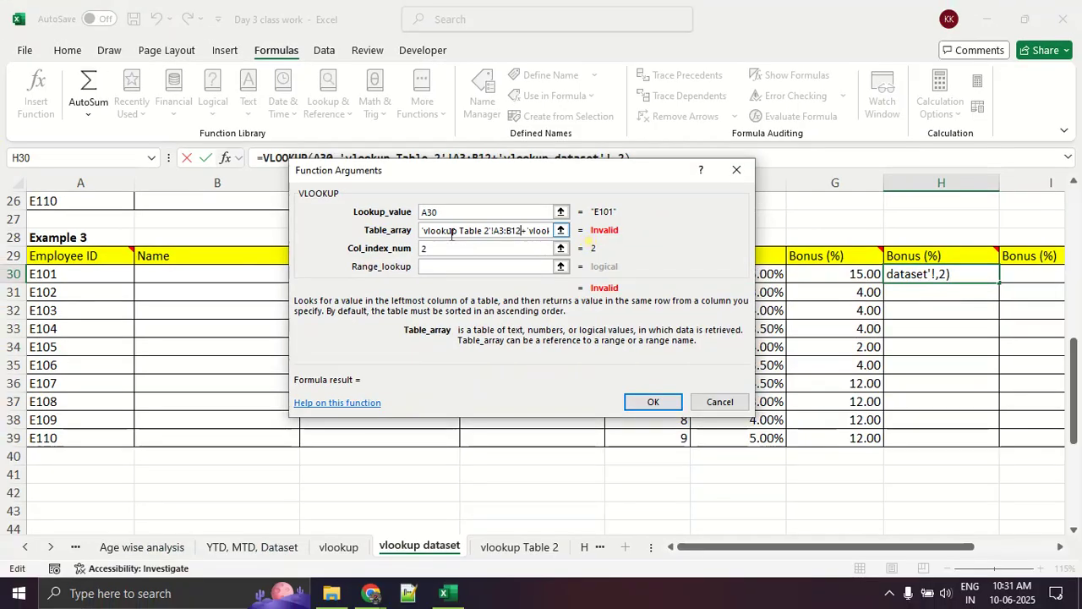
{"action": "left_click", "coordinate": [445, 231]}
{"action": "key", "text": "ctrl+a"}
{"action": "left_click", "coordinate": [445, 230]}
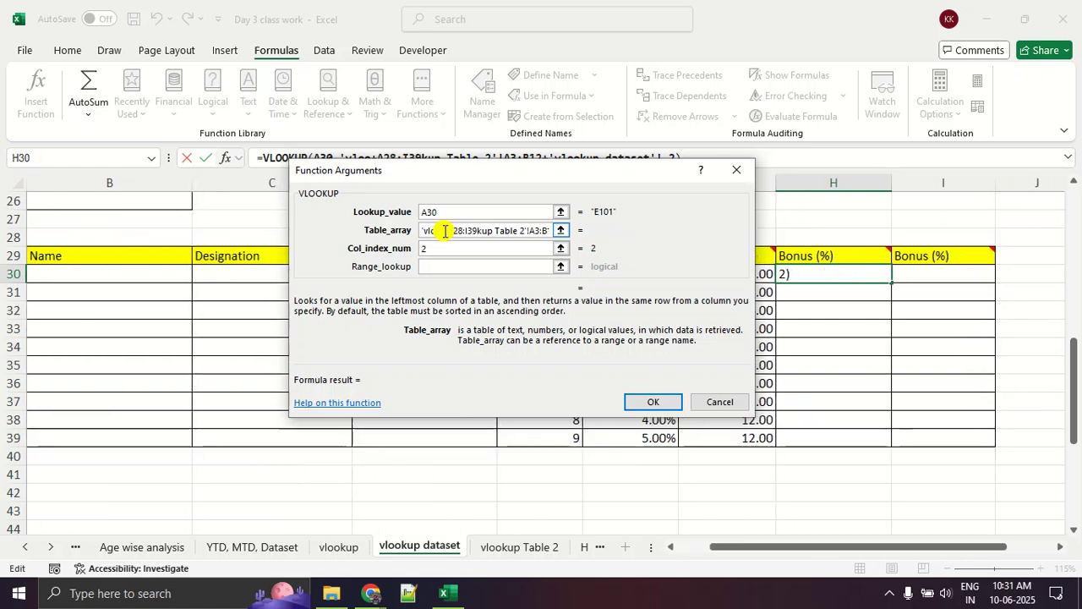
{"action": "left_click_drag", "start_coordinate": [538, 231], "coordinate": [413, 234]}
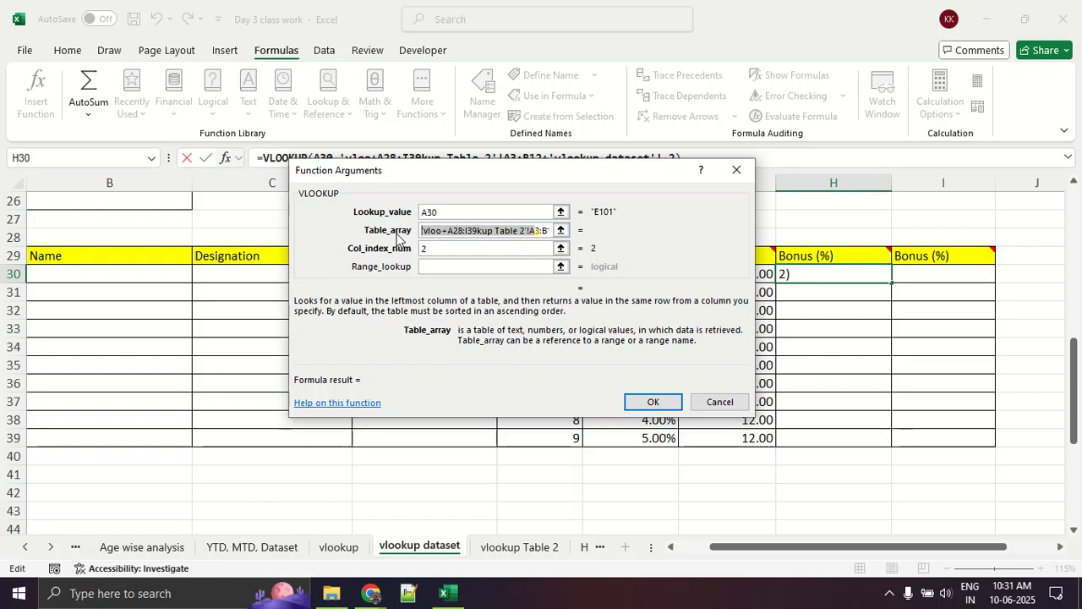
{"action": "key", "text": "BackSpace"}
{"action": "left_click_drag", "start_coordinate": [544, 231], "coordinate": [295, 220]}
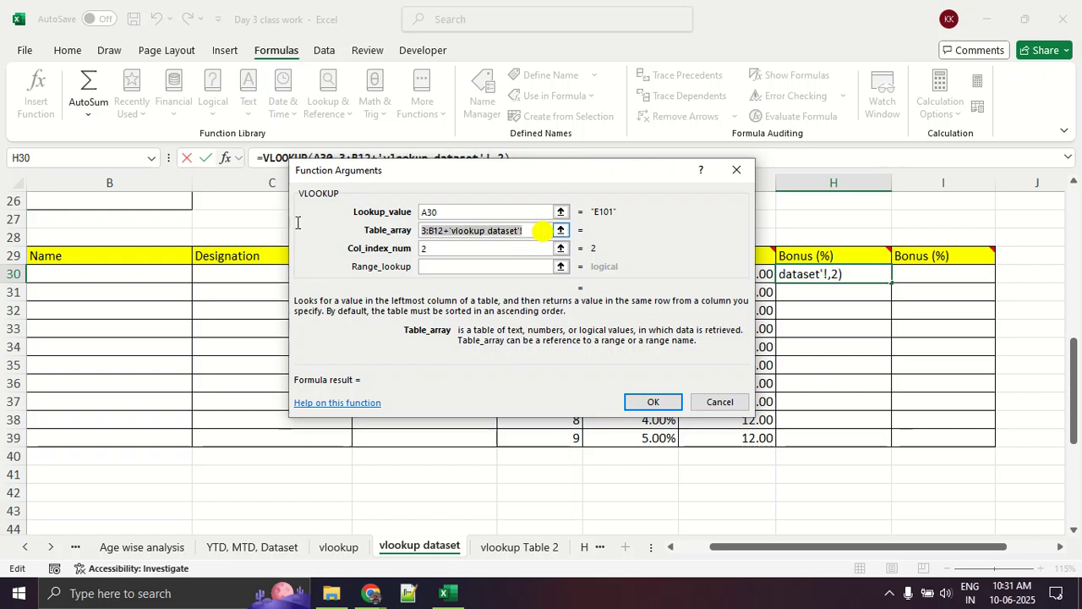
{"action": "key", "text": "BackSpace"}
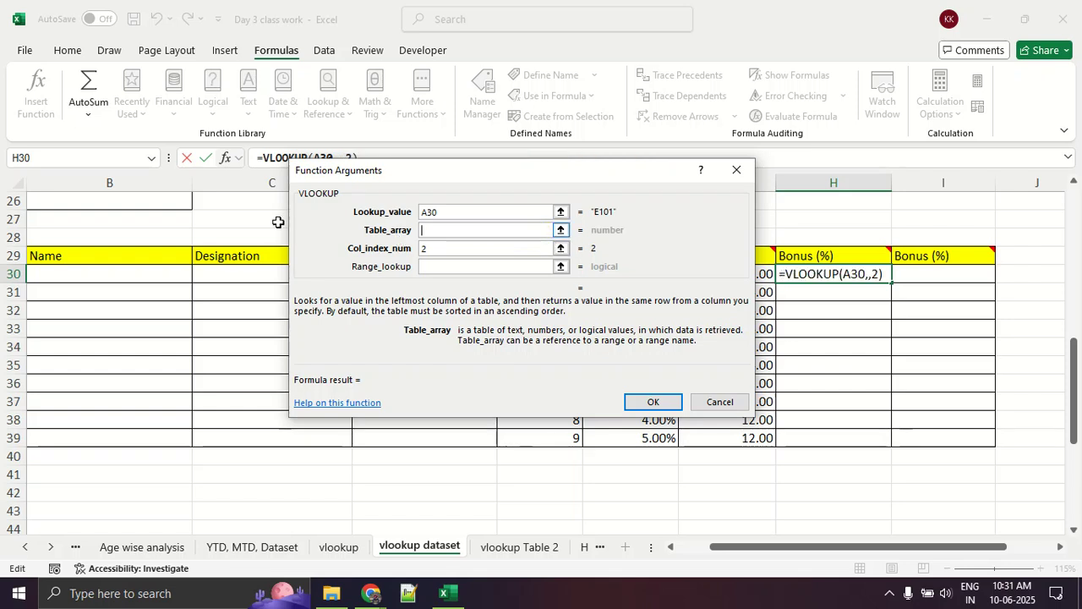
Set the table array to A3:B12 on the vlookup Table 2 sheet and apply the VLOOKUP to H30.
{"action": "left_click", "coordinate": [561, 230]}
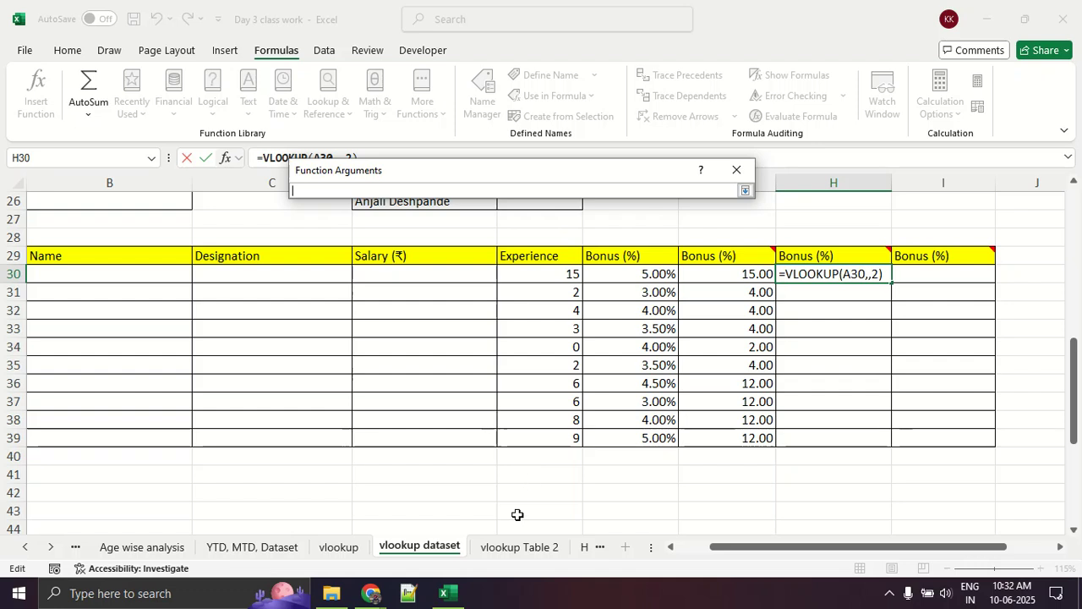
{"action": "left_click", "coordinate": [520, 547]}
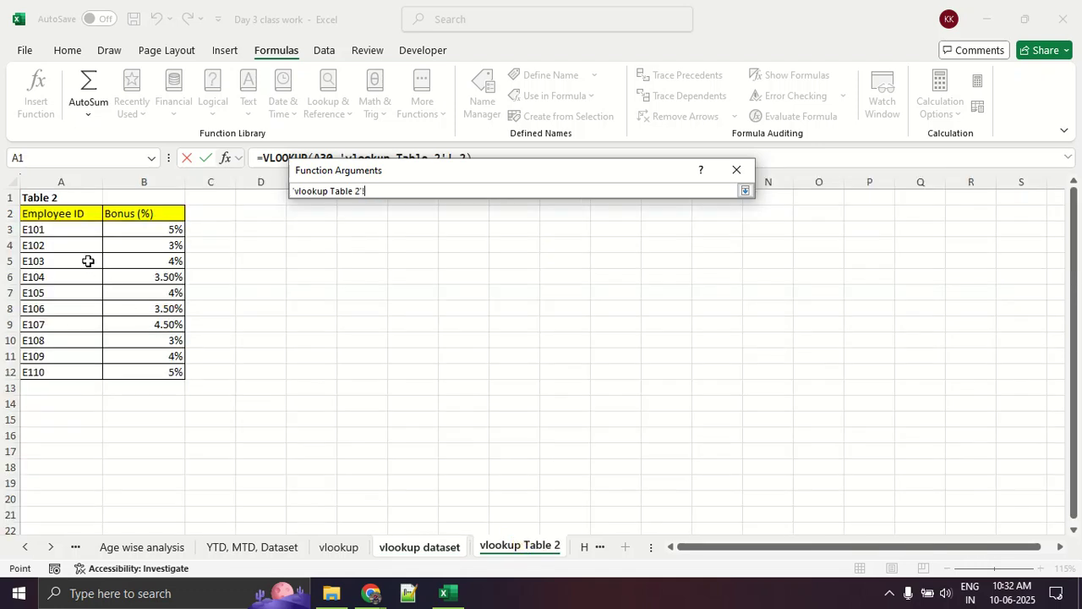
{"action": "left_click_drag", "start_coordinate": [70, 229], "coordinate": [133, 372]}
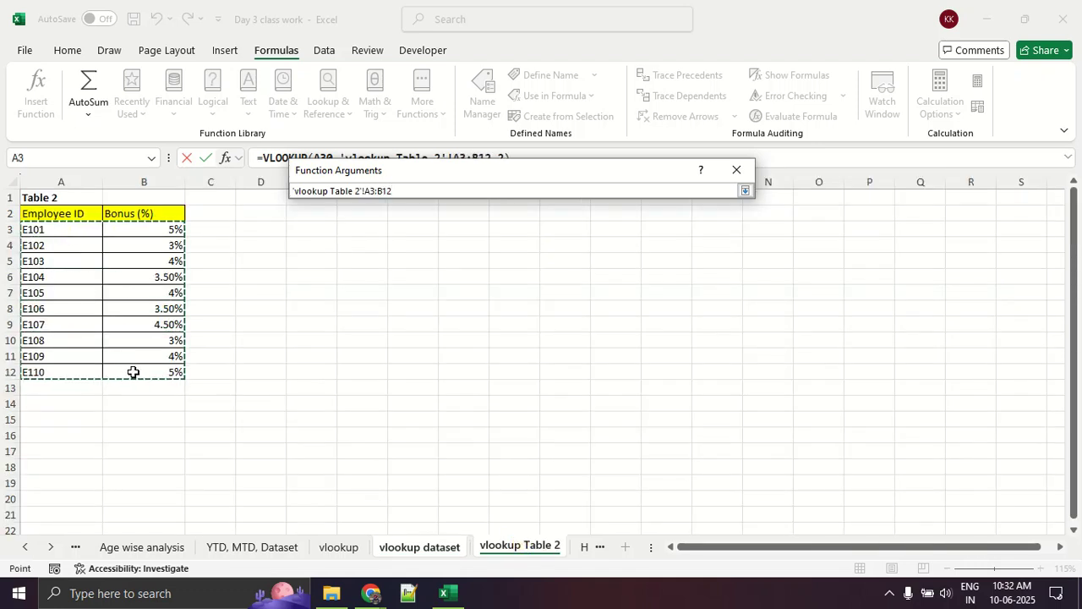
{"action": "left_click", "coordinate": [746, 194]}
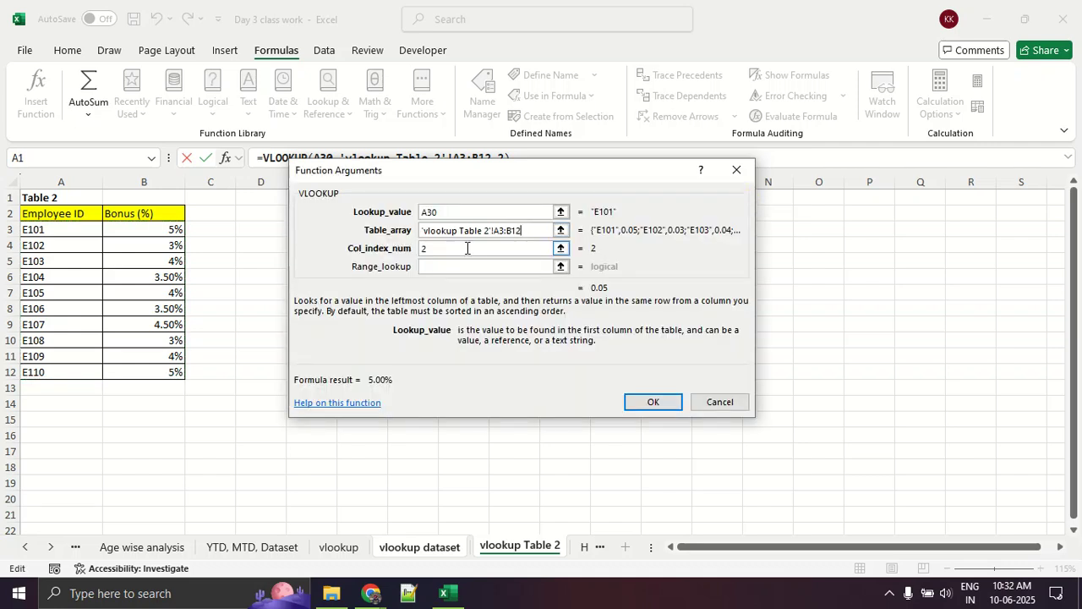
{"action": "left_click", "coordinate": [649, 404]}
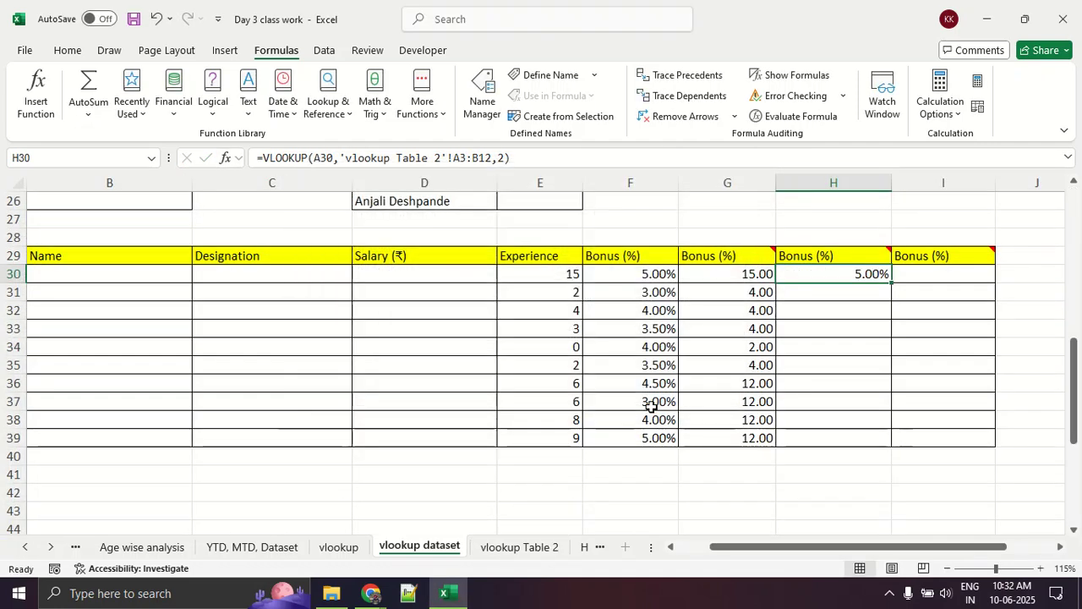
Fill the H30 VLOOKUP down to H39, and circle the column's green cell flags in red before clearing the marking.
{"action": "double_click", "coordinate": [892, 282]}
{"action": "left_click", "coordinate": [1033, 438]}
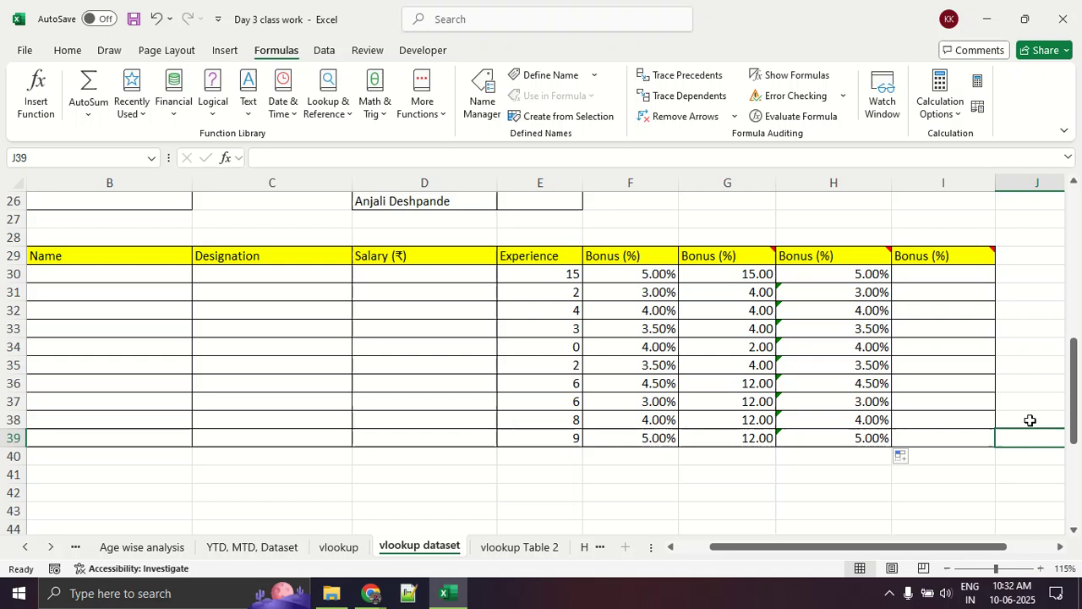
{"action": "mouse_move", "coordinate": [808, 446]}
{"action": "left_mouse_down"}
{"action": "mouse_move", "coordinate": [811, 297]}
{"action": "mouse_move", "coordinate": [771, 255]}
{"action": "mouse_move", "coordinate": [744, 427]}
{"action": "mouse_move", "coordinate": [831, 382]}
{"action": "left_mouse_up"}
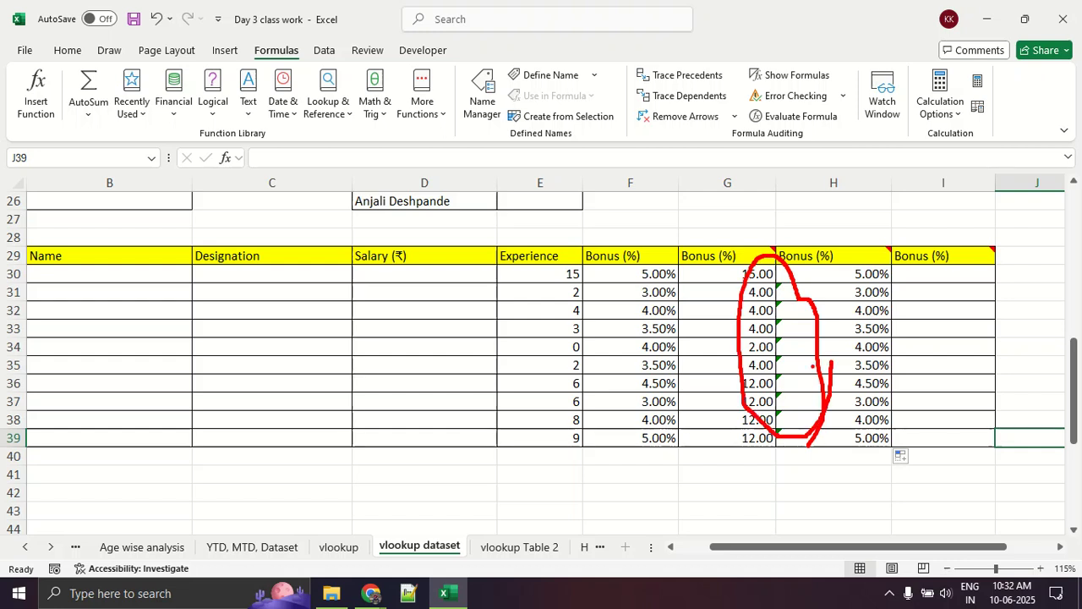
{"action": "key", "text": "Escape"}
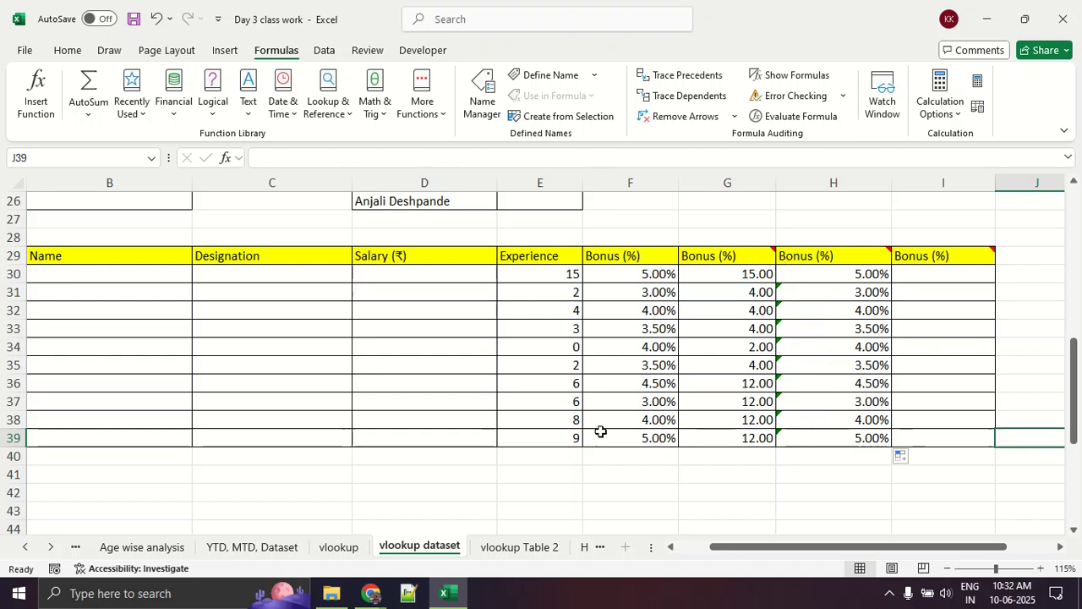
Check the bonus of employee E104 on the vlookup Table 2 sheet and return to the vlookup dataset sheet.
{"action": "left_click", "coordinate": [518, 546]}
{"action": "left_click", "coordinate": [93, 276]}
{"action": "left_click", "coordinate": [140, 279]}
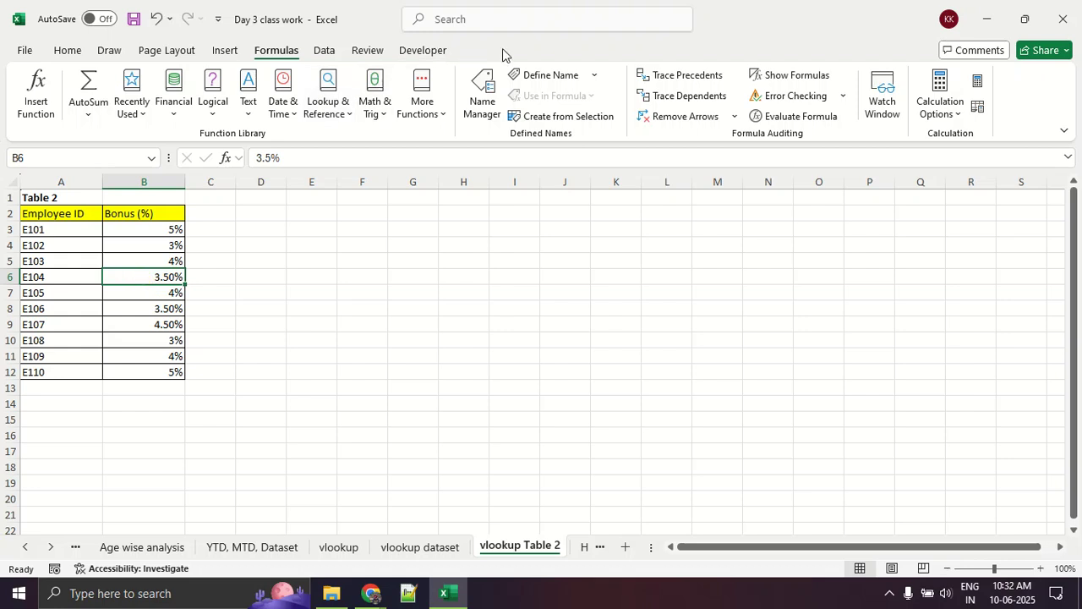
{"action": "left_click", "coordinate": [448, 546]}
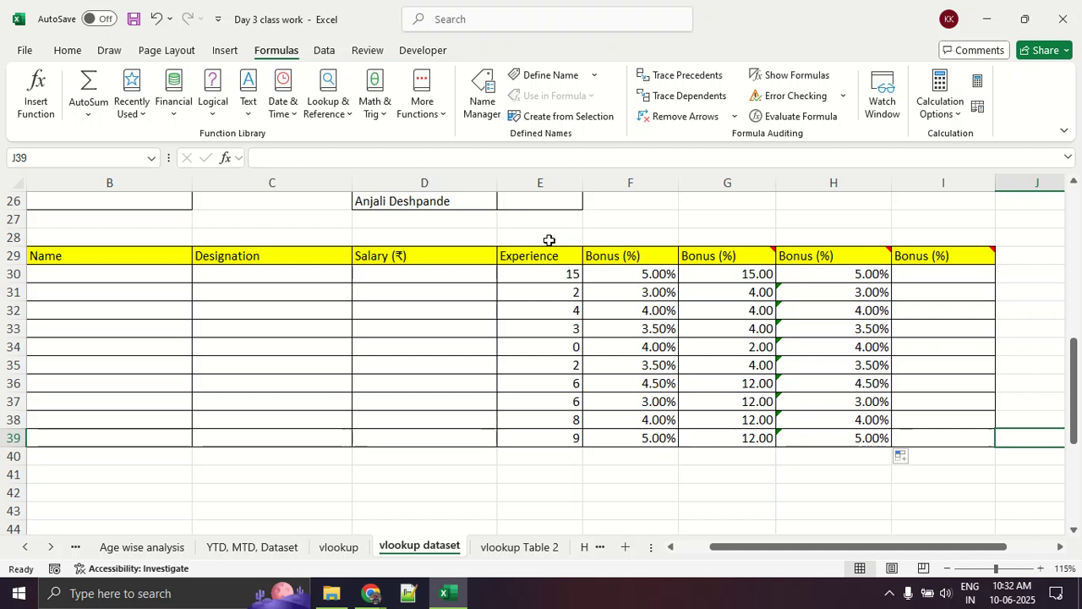
Open the H30 VLOOKUP's function arguments, mark the table array reference with red strokes, and select the table array entry.
{"action": "left_click", "coordinate": [804, 270]}
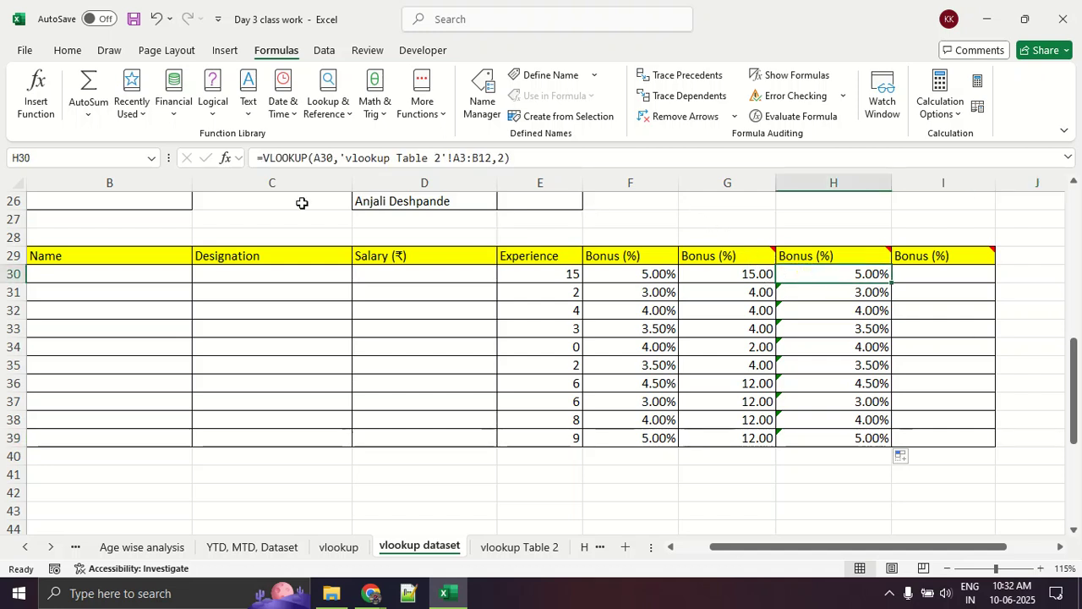
{"action": "left_click", "coordinate": [225, 158]}
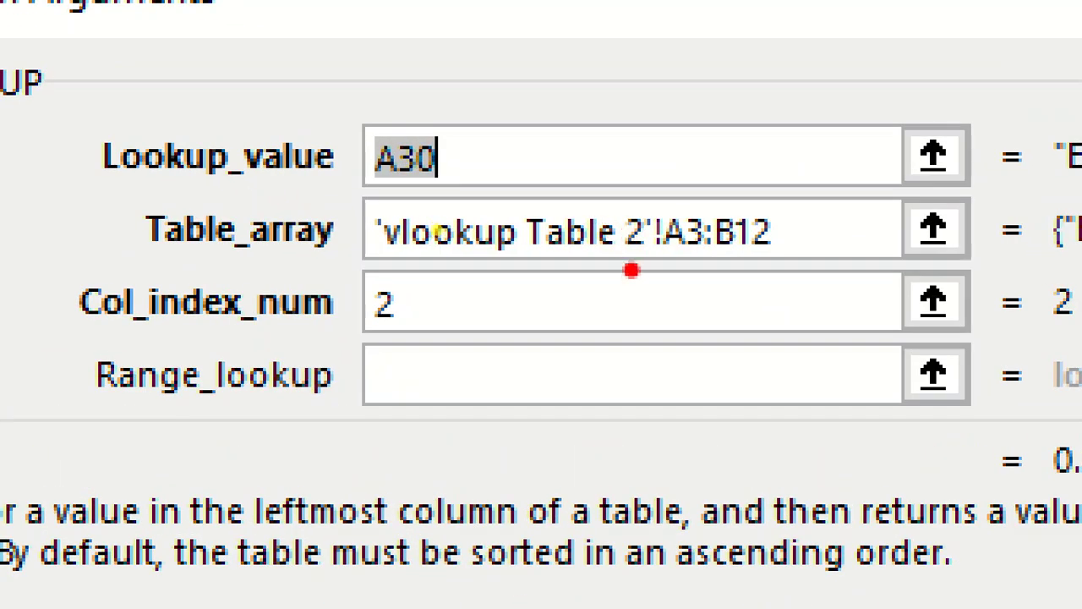
{"action": "left_click_drag", "start_coordinate": [662, 258], "coordinate": [763, 258]}
{"action": "mouse_move", "coordinate": [632, 52]}
{"action": "left_mouse_down"}
{"action": "mouse_move", "coordinate": [613, 37]}
{"action": "mouse_move", "coordinate": [533, 125]}
{"action": "left_mouse_up"}
{"action": "left_click_drag", "start_coordinate": [611, 1], "coordinate": [623, 174]}
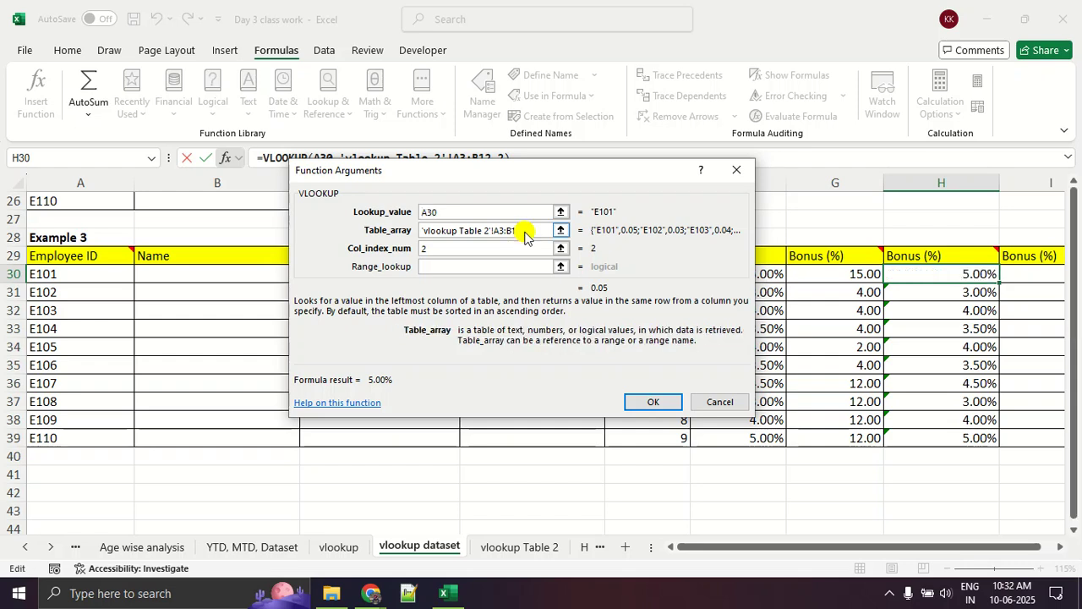
{"action": "left_click", "coordinate": [524, 231]}
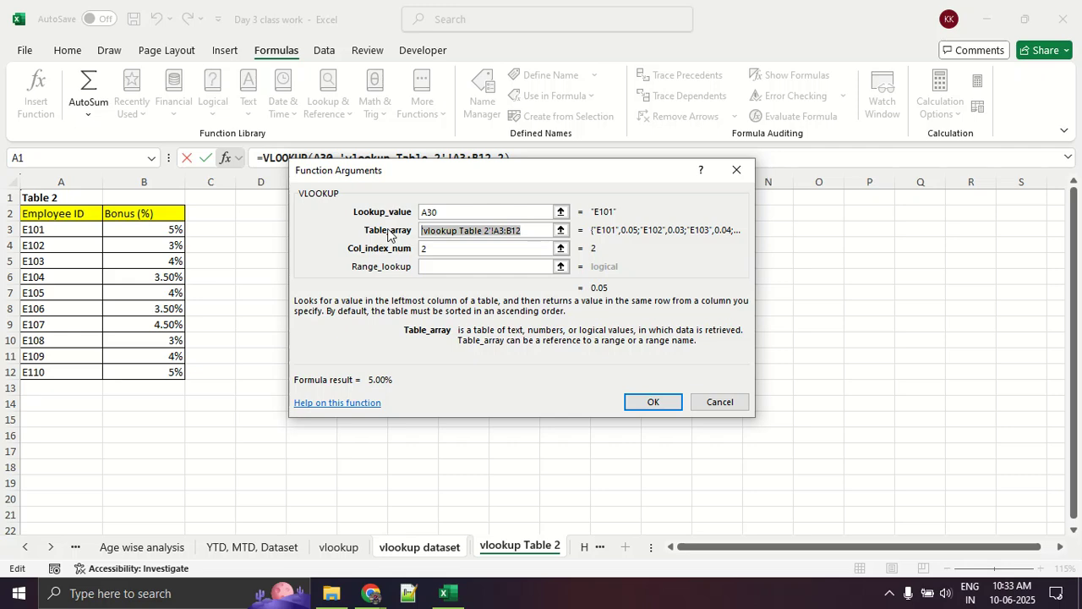
Make the VLOOKUP table array in H30 absolute as $A$3:$B$12, confirm the formula and fill it down to H39.
{"action": "key", "text": "F4"}
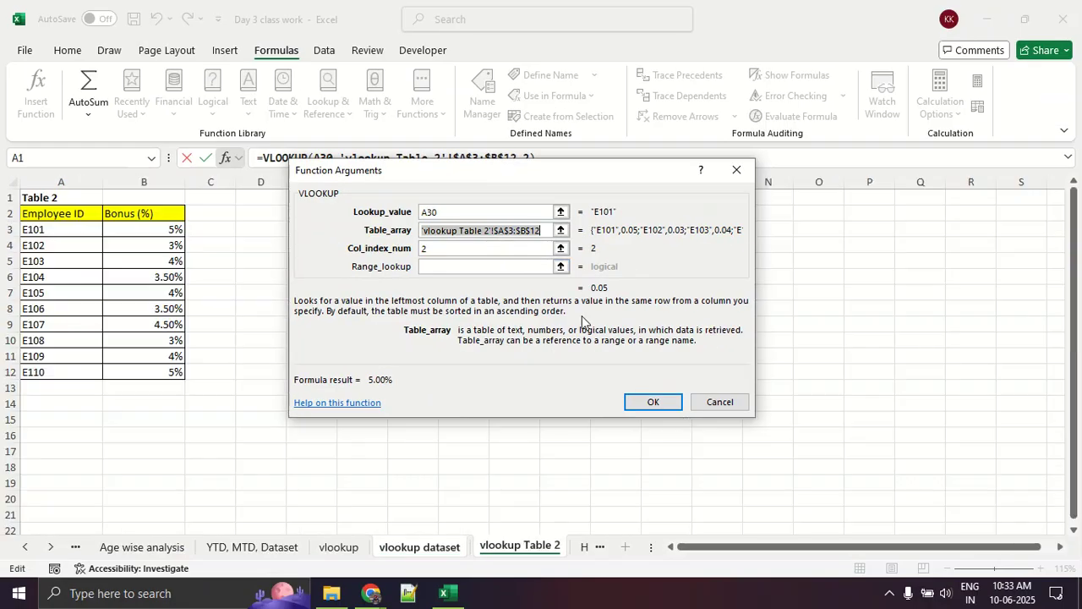
{"action": "left_click", "coordinate": [638, 402]}
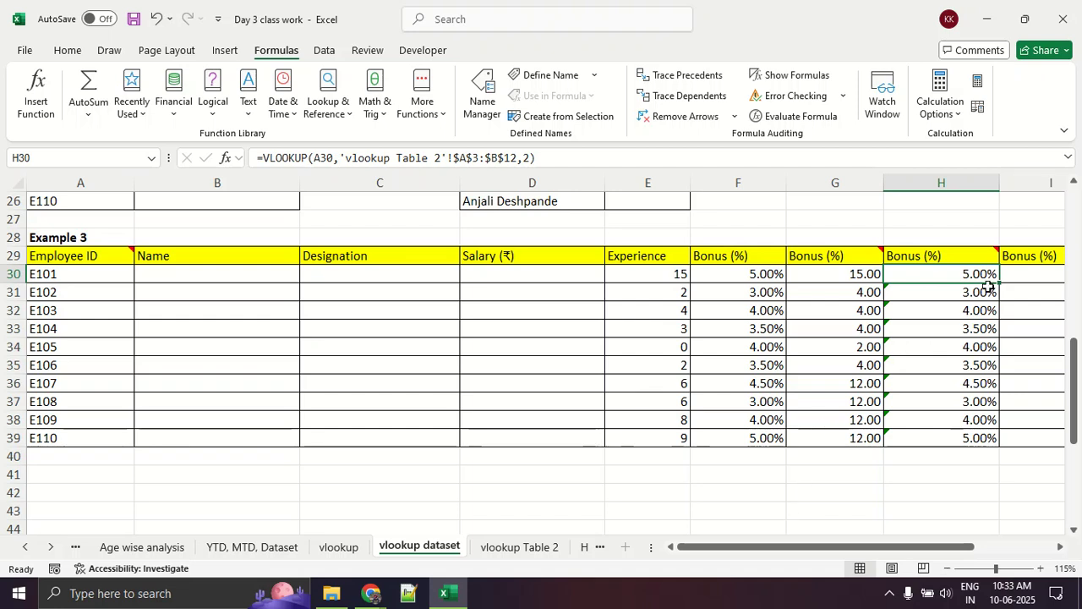
{"action": "double_click", "coordinate": [1001, 282]}
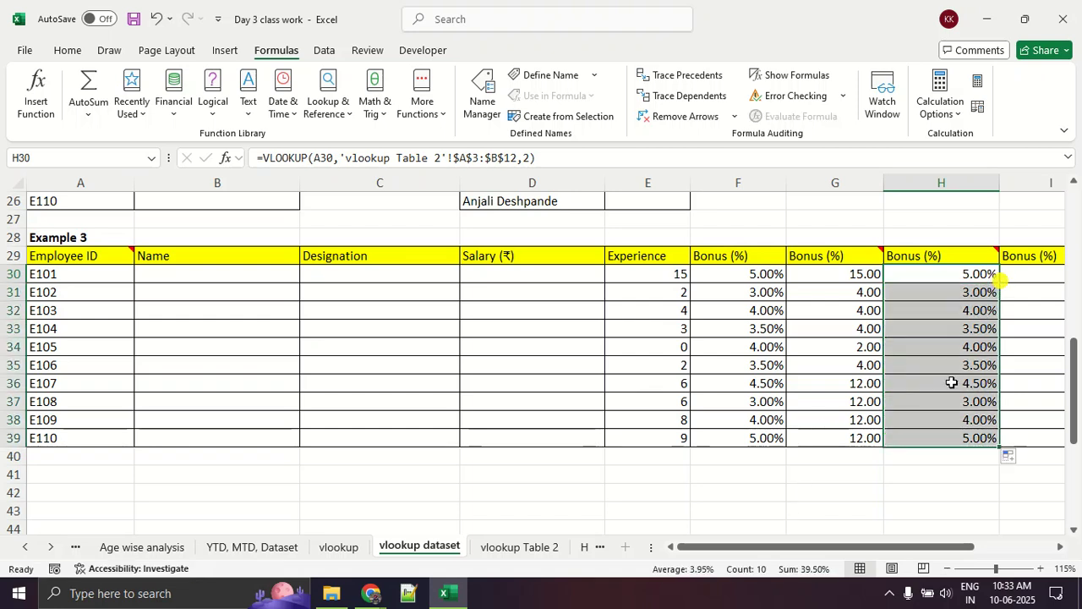
{"action": "left_click", "coordinate": [930, 473]}
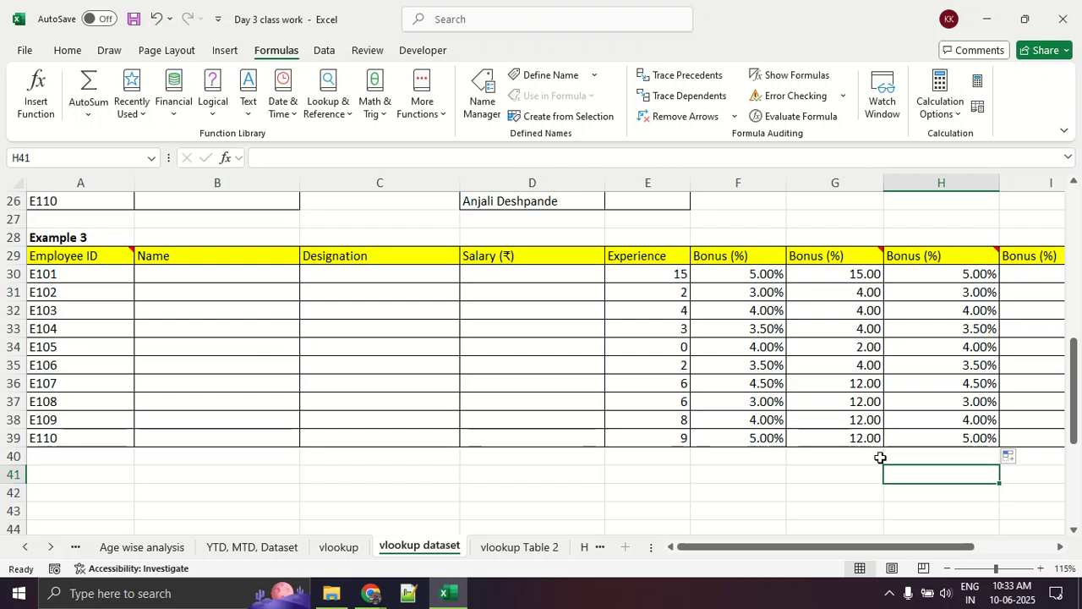
{"action": "left_click", "coordinate": [545, 555]}
{"action": "left_click", "coordinate": [94, 241]}
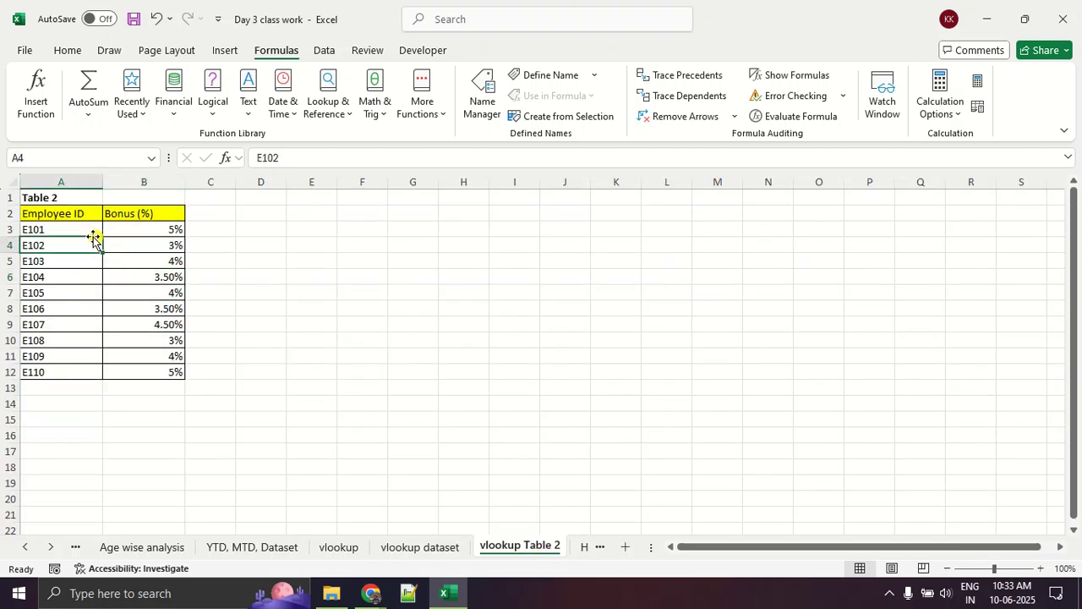
{"action": "left_click", "coordinate": [224, 51]}
{"action": "left_click", "coordinate": [150, 94]}
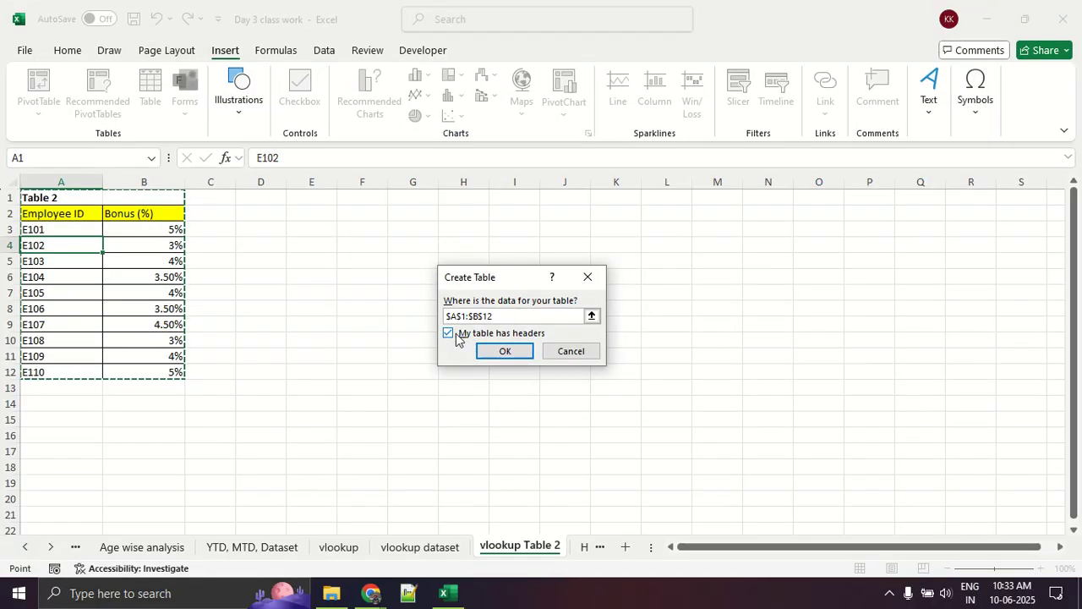
{"action": "left_click", "coordinate": [451, 334]}
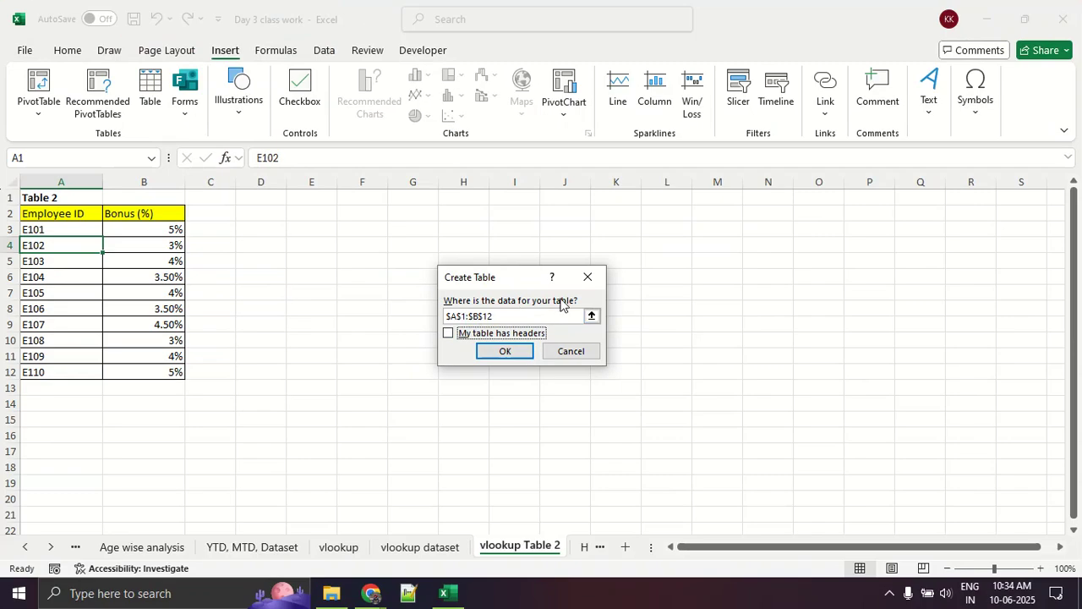
{"action": "left_click", "coordinate": [590, 280]}
Examine the employee bonus data in A3:B12 of the vlookup Table 2 sheet and return to the vlookup dataset sheet.
{"action": "left_click", "coordinate": [219, 259]}
{"action": "left_click_drag", "start_coordinate": [68, 225], "coordinate": [126, 363]}
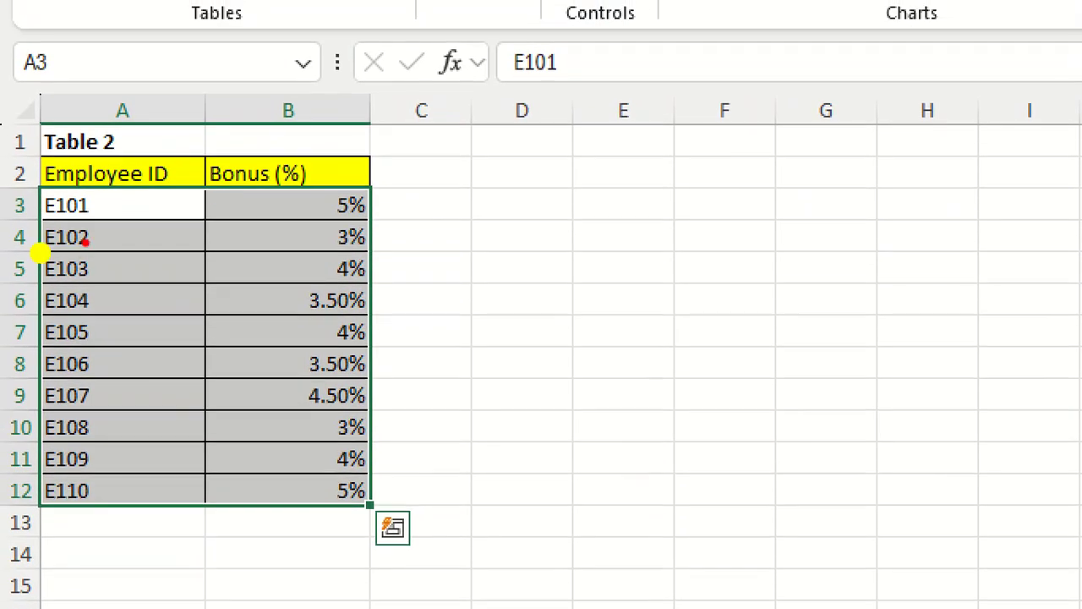
{"action": "mouse_move", "coordinate": [2, 218]}
{"action": "left_mouse_down"}
{"action": "mouse_move", "coordinate": [38, 228]}
{"action": "mouse_move", "coordinate": [3, 196]}
{"action": "mouse_move", "coordinate": [12, 157]}
{"action": "mouse_move", "coordinate": [31, 179]}
{"action": "mouse_move", "coordinate": [314, 237]}
{"action": "mouse_move", "coordinate": [314, 502]}
{"action": "mouse_move", "coordinate": [96, 489]}
{"action": "mouse_move", "coordinate": [91, 173]}
{"action": "left_mouse_up"}
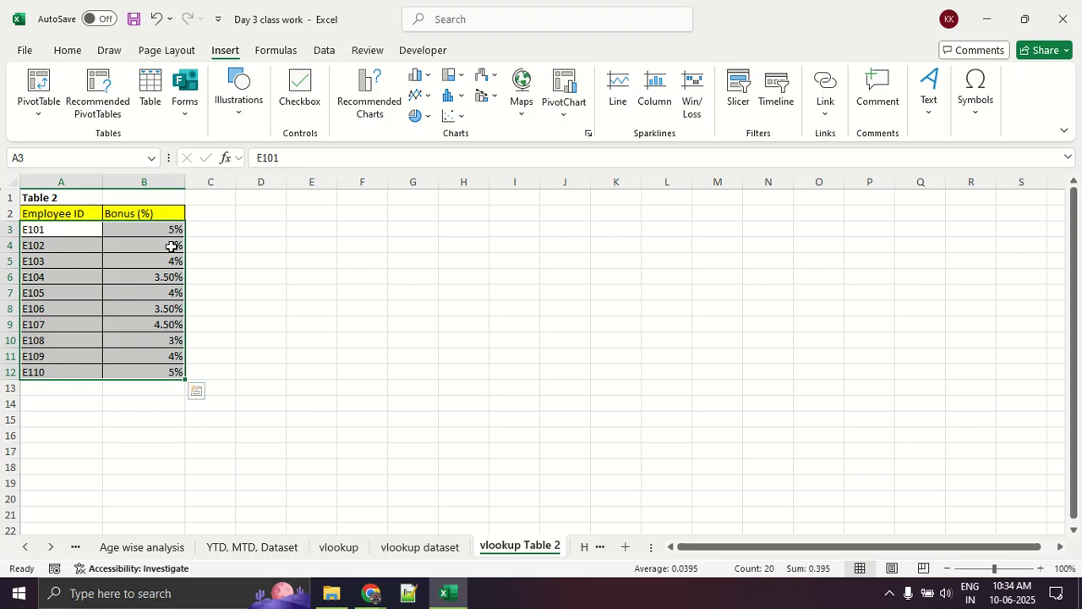
{"action": "left_click", "coordinate": [341, 282]}
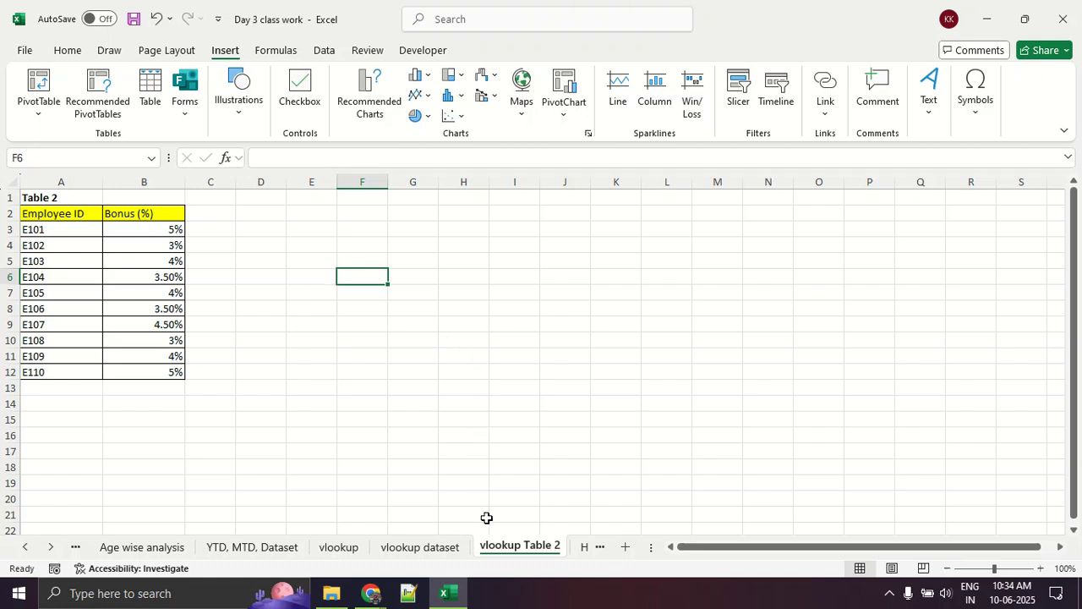
{"action": "left_click", "coordinate": [456, 546]}
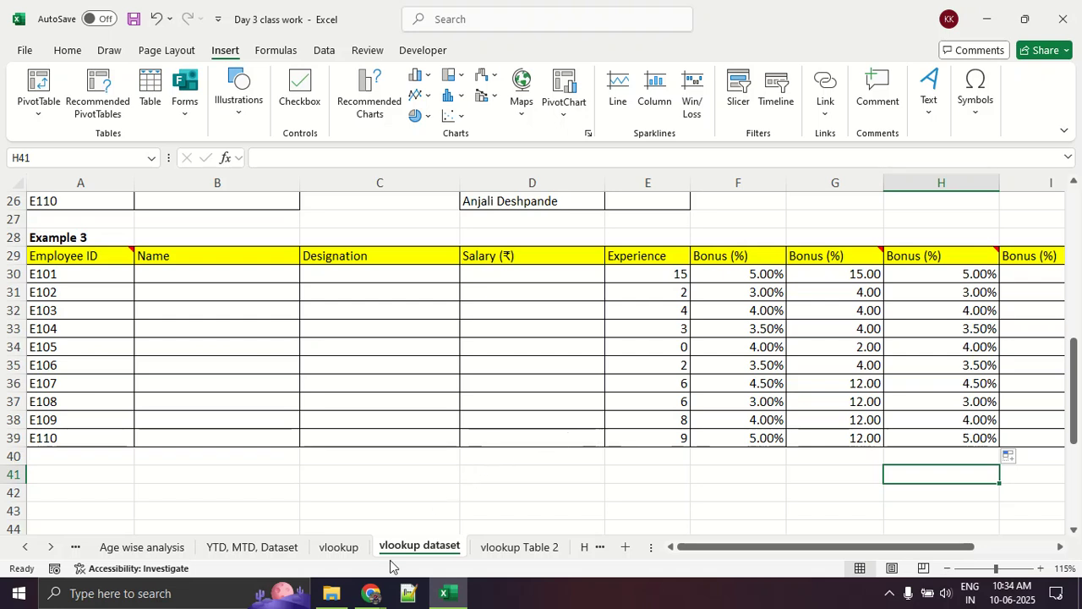
Open the vlookup Table 2 workbook from the DA8 Batch folder in File Explorer.
{"action": "left_click", "coordinate": [332, 593]}
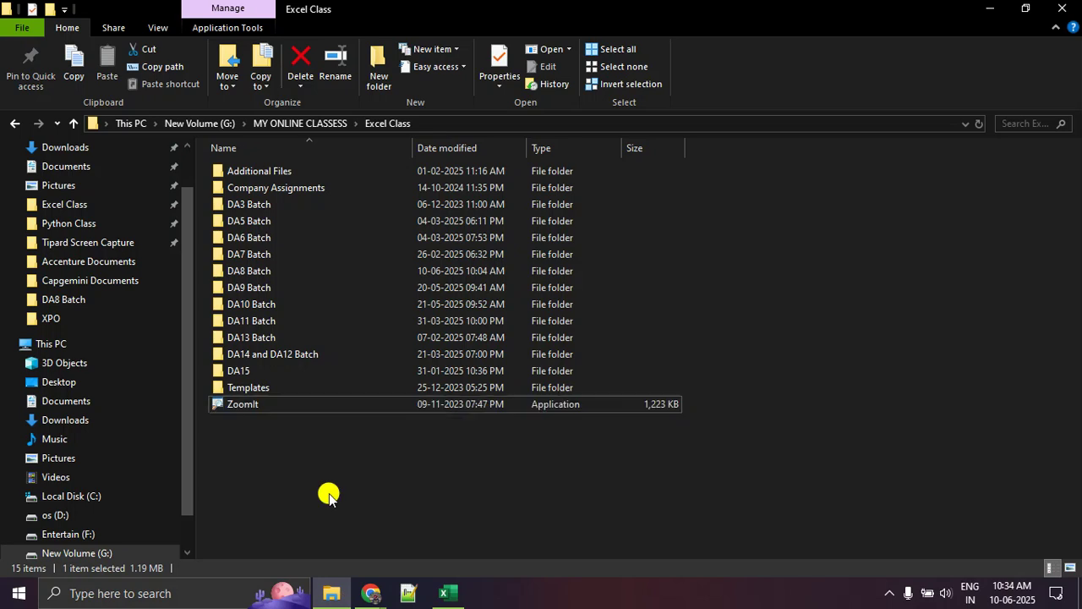
{"action": "double_click", "coordinate": [304, 272]}
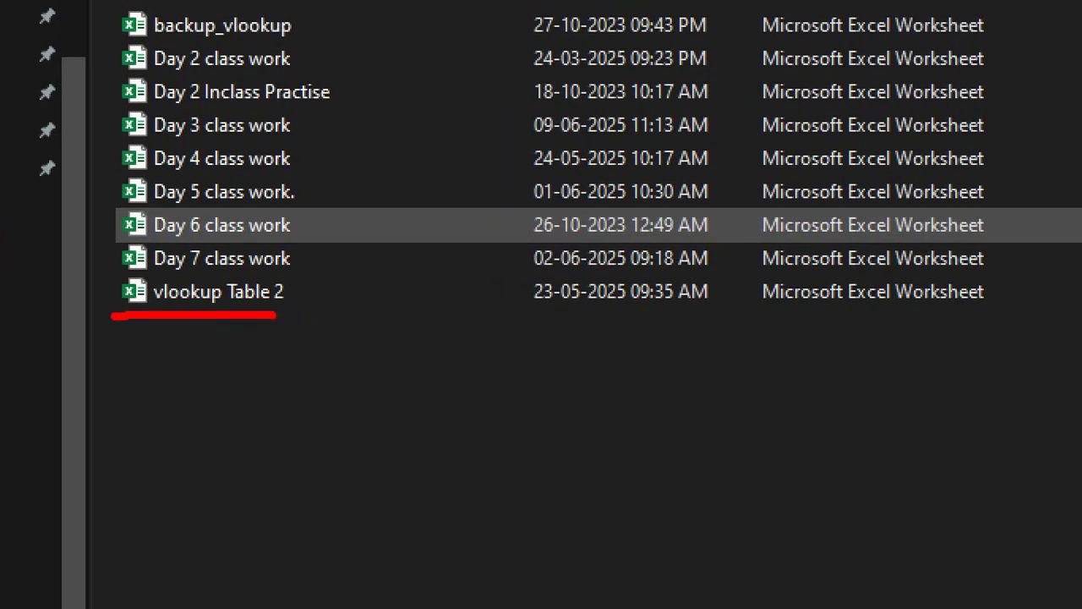
{"action": "double_click", "coordinate": [271, 299]}
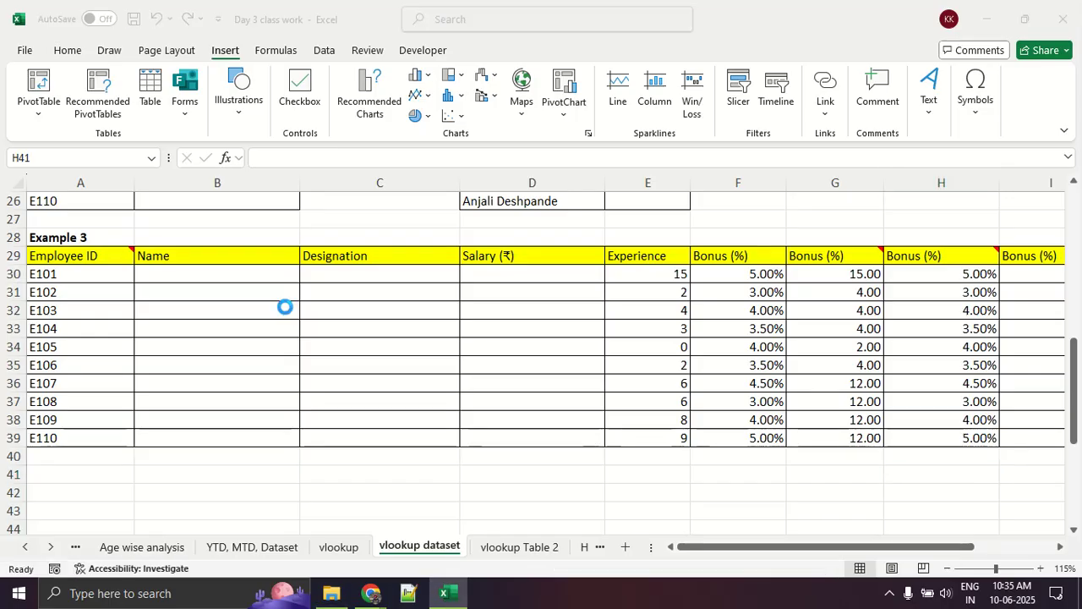
{"action": "left_click", "coordinate": [404, 343]}
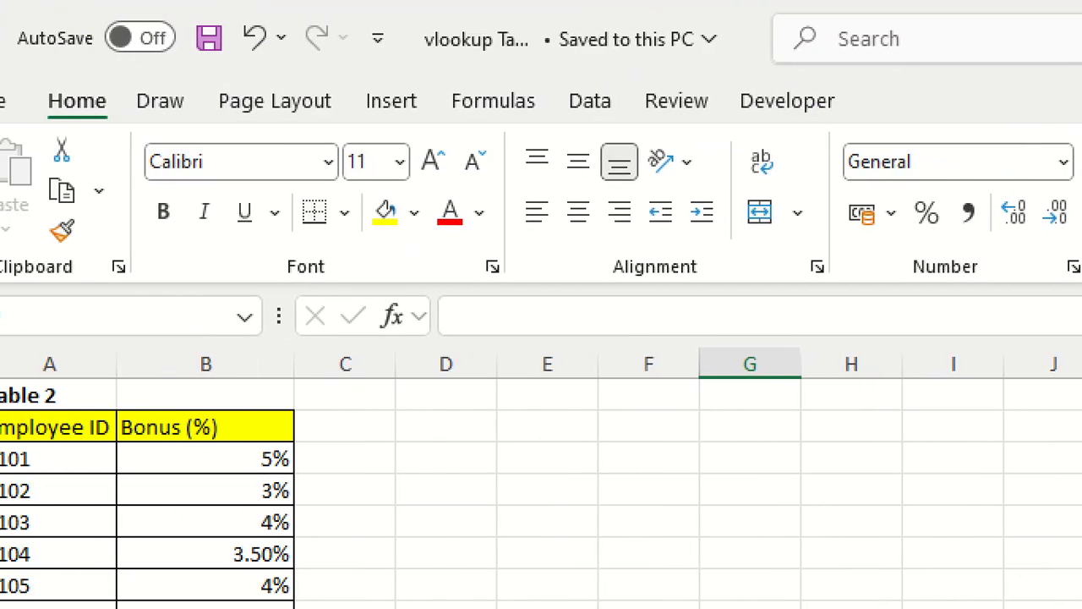
Check the opened workbook's file name and location, and review its Employee ID and Bonus (%) columns.
{"action": "left_click_drag", "start_coordinate": [433, 66], "coordinate": [681, 68]}
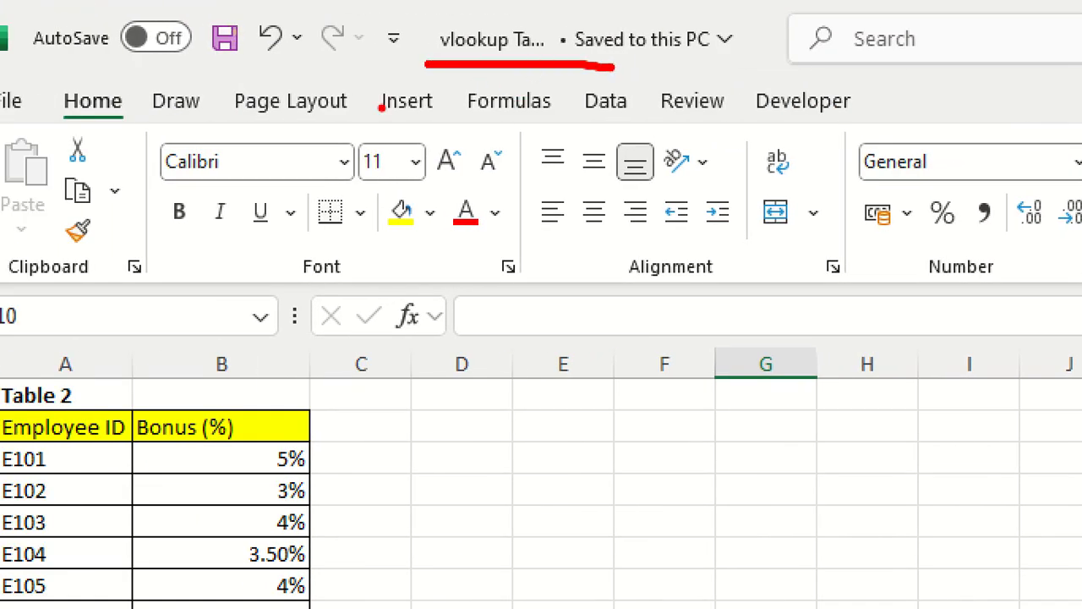
{"action": "left_click", "coordinate": [271, 24]}
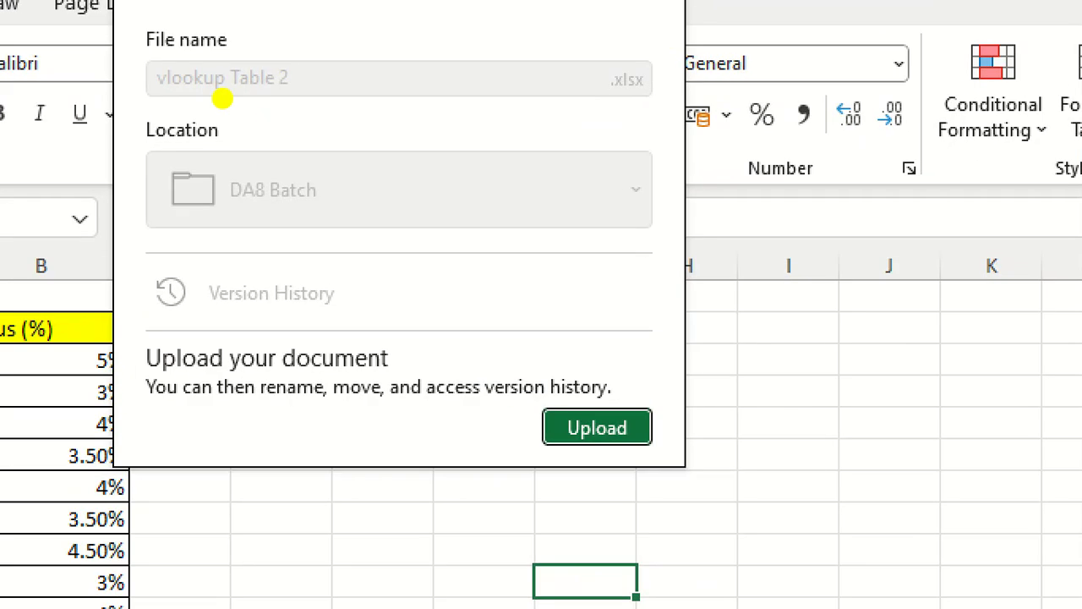
{"action": "mouse_move", "coordinate": [262, 70]}
{"action": "left_mouse_down"}
{"action": "mouse_move", "coordinate": [270, 104]}
{"action": "mouse_move", "coordinate": [259, 54]}
{"action": "left_mouse_up"}
{"action": "key", "text": "Escape"}
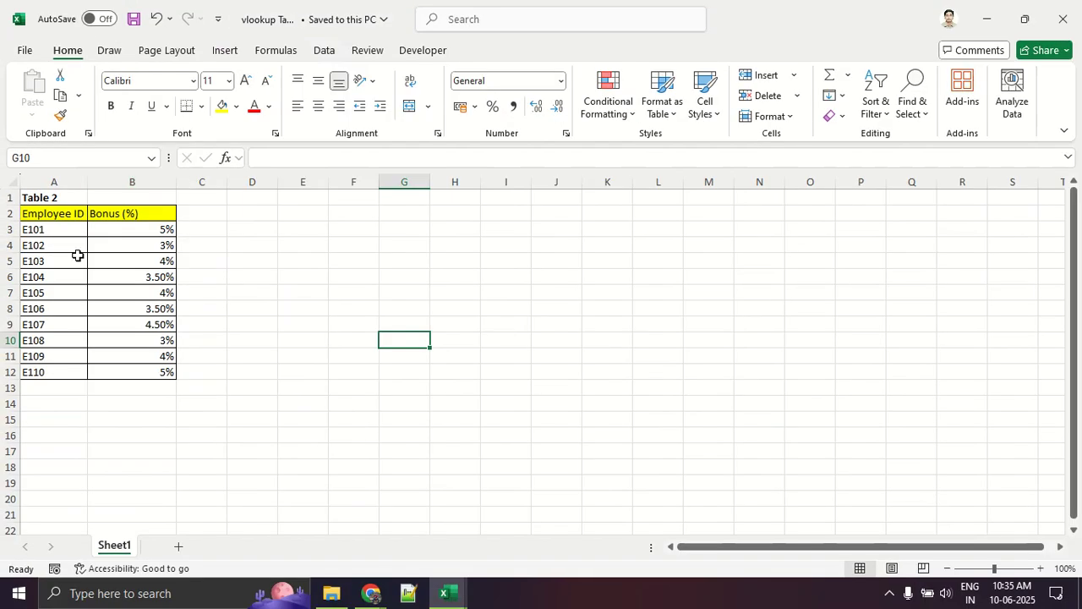
{"action": "key", "text": "ctrl+1"}
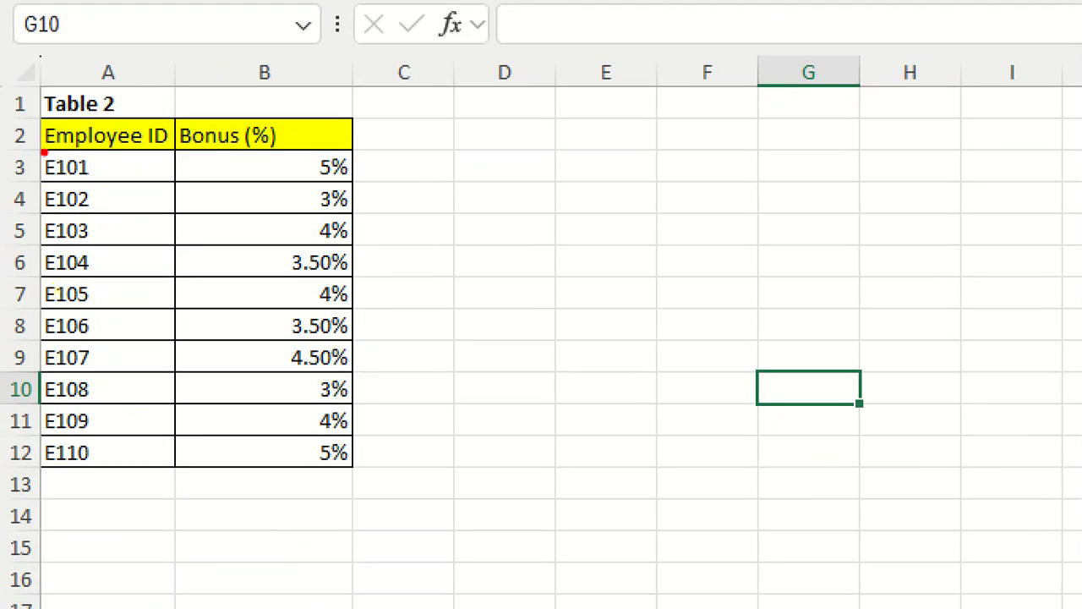
{"action": "left_click_drag", "start_coordinate": [24, 141], "coordinate": [137, 140]}
{"action": "left_click_drag", "start_coordinate": [207, 149], "coordinate": [341, 133]}
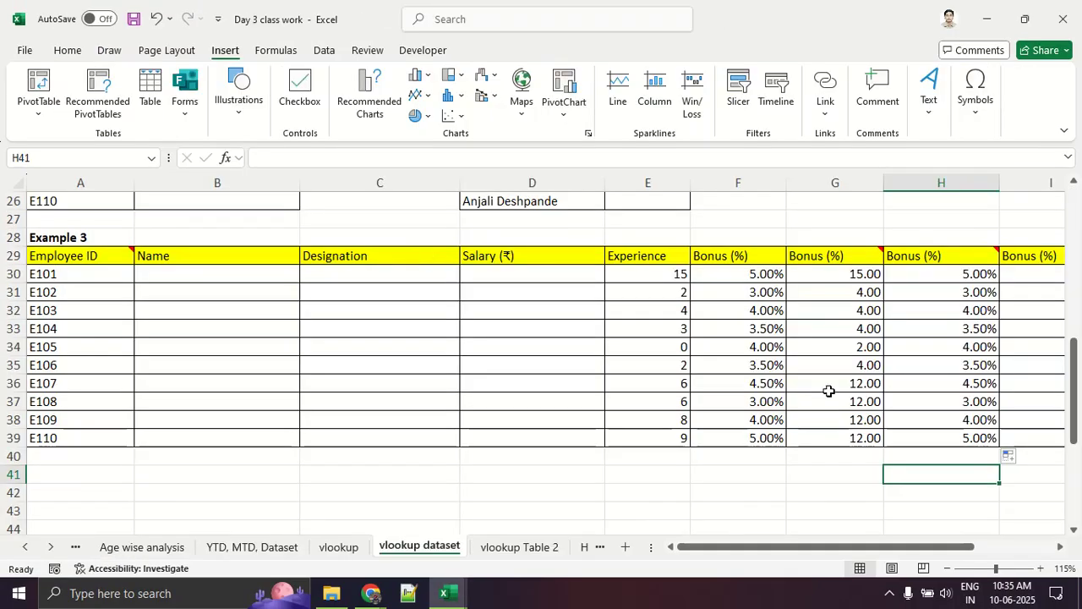
Select cell I30 in the empty last Bonus (%) column of Example 3 on the vlookup dataset sheet.
{"action": "left_click_drag", "start_coordinate": [1026, 273], "coordinate": [1031, 437]}
{"action": "left_click_drag", "start_coordinate": [930, 547], "coordinate": [957, 564]}
{"action": "left_click", "coordinate": [1030, 349]}
{"action": "left_click", "coordinate": [987, 275]}
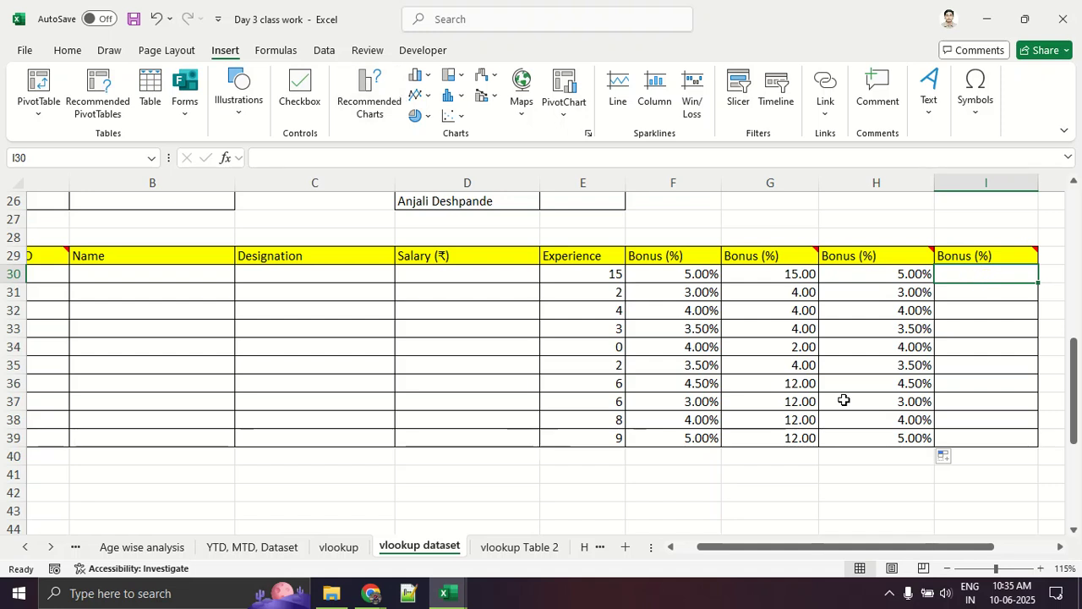
View the bonus table in the vlookup Table 2 workbook and return to the Day 3 class work workbook.
{"action": "left_click", "coordinate": [432, 597]}
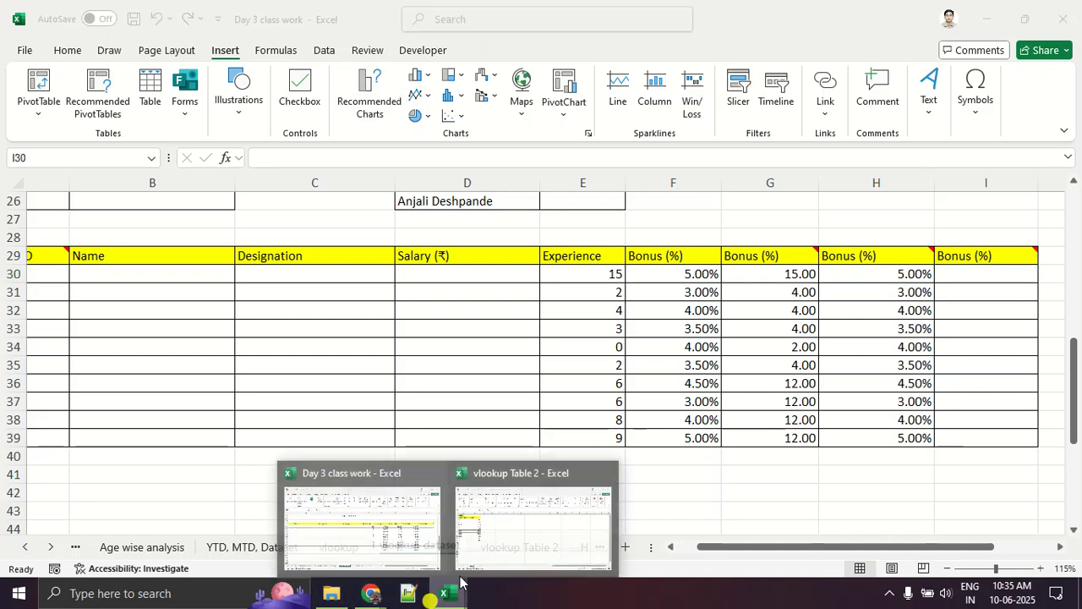
{"action": "left_click", "coordinate": [510, 525]}
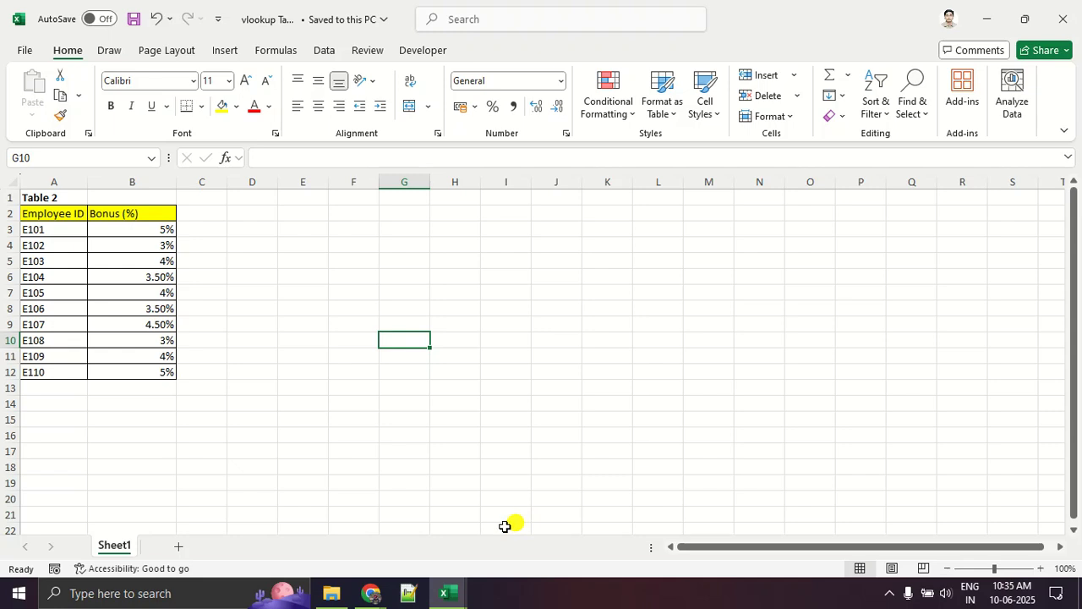
{"action": "left_click", "coordinate": [461, 598]}
{"action": "left_click", "coordinate": [398, 546]}
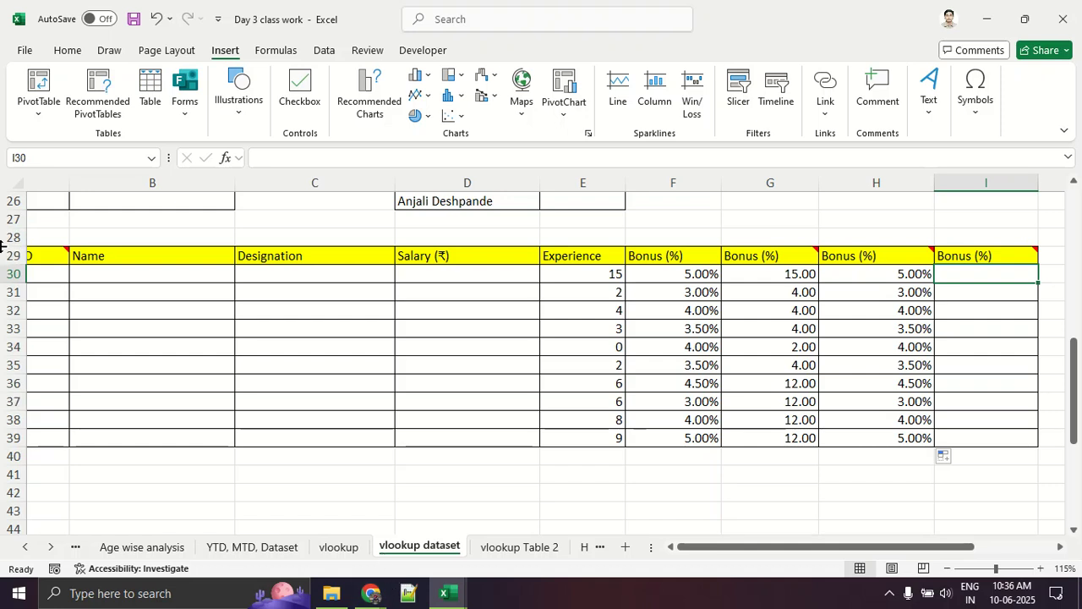
Insert a VLOOKUP function in I30 with the employee ID in A30 as the lookup value.
{"action": "left_click", "coordinate": [271, 52]}
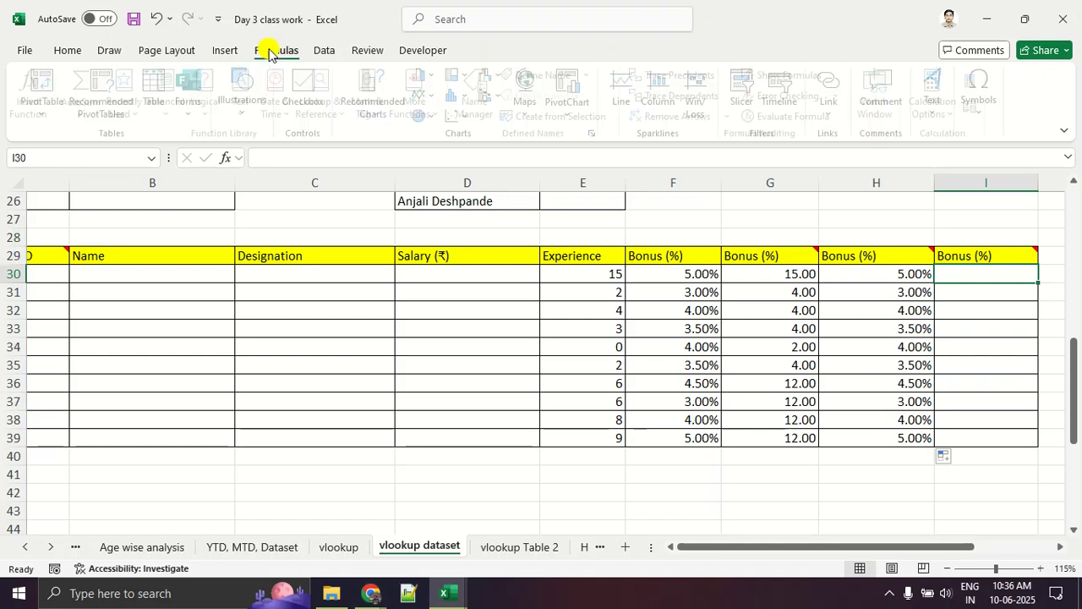
{"action": "left_click", "coordinate": [34, 88]}
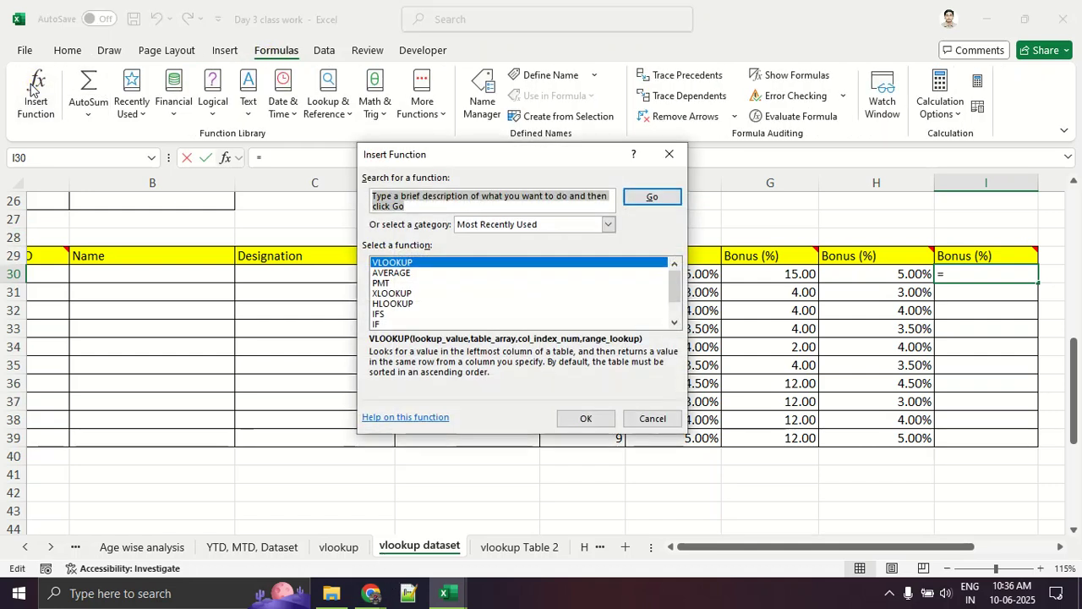
{"action": "left_click", "coordinate": [583, 414]}
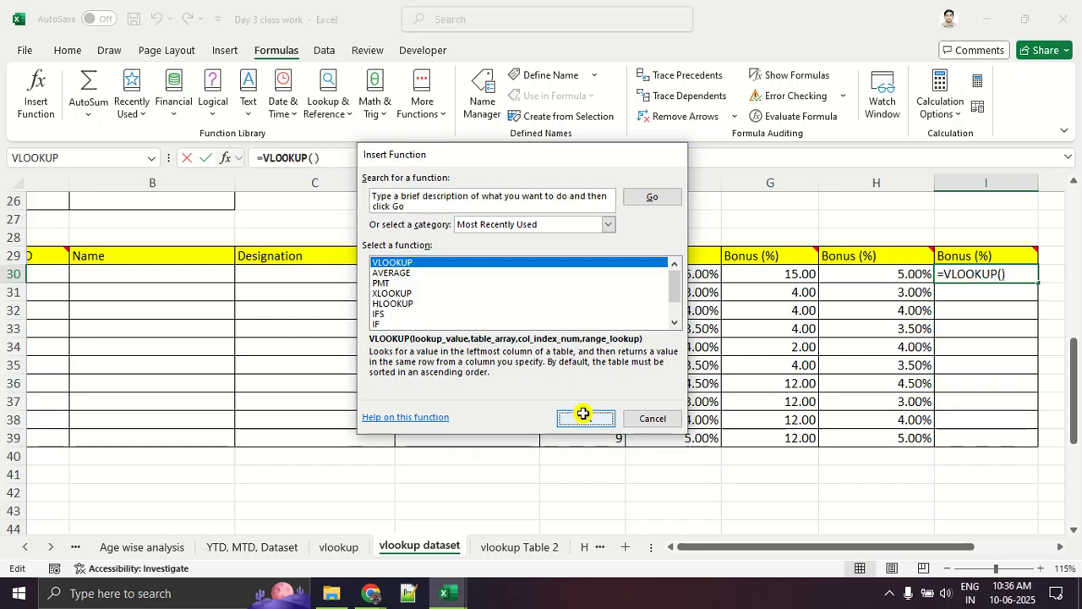
{"action": "left_click_drag", "start_coordinate": [734, 546], "coordinate": [732, 545]}
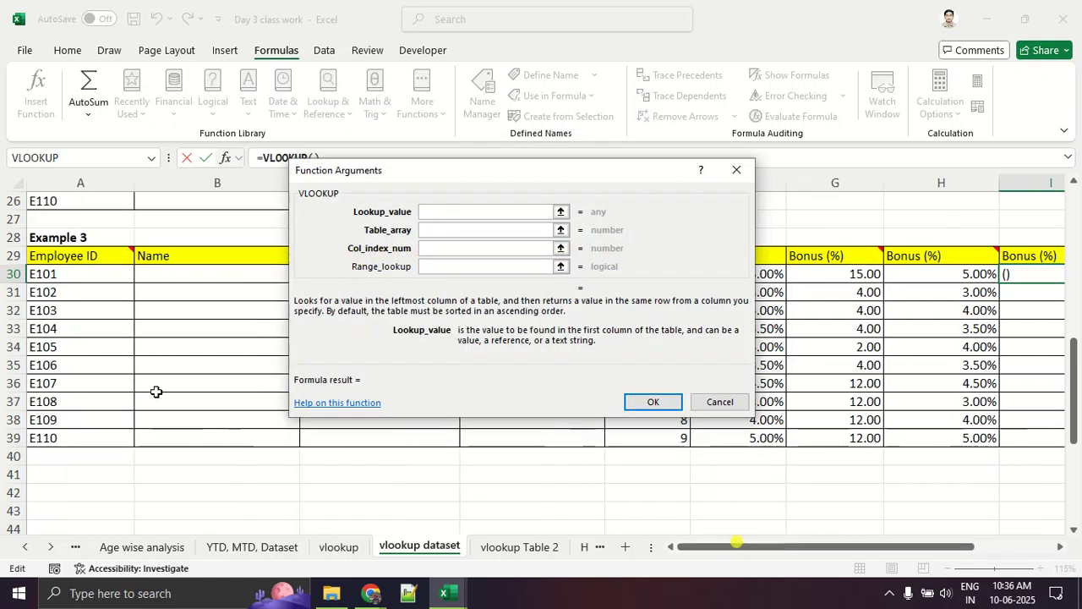
{"action": "left_click", "coordinate": [90, 283]}
Set the VLOOKUP table array to $A$3:$B$12 on Sheet1 of the vlookup Table 2.xlsx workbook.
{"action": "left_click", "coordinate": [432, 230]}
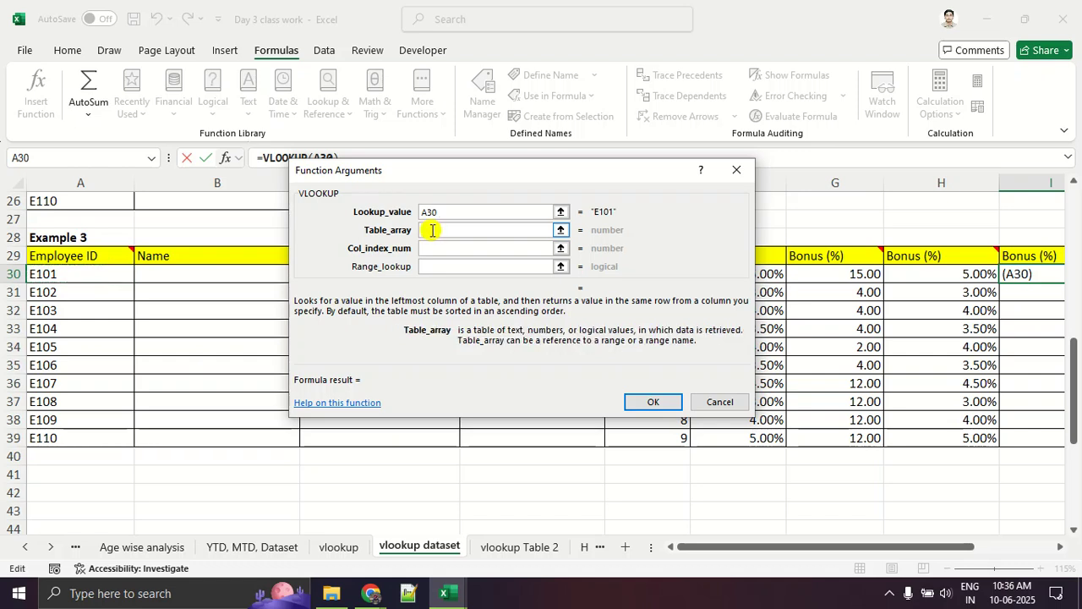
{"action": "left_click", "coordinate": [561, 230]}
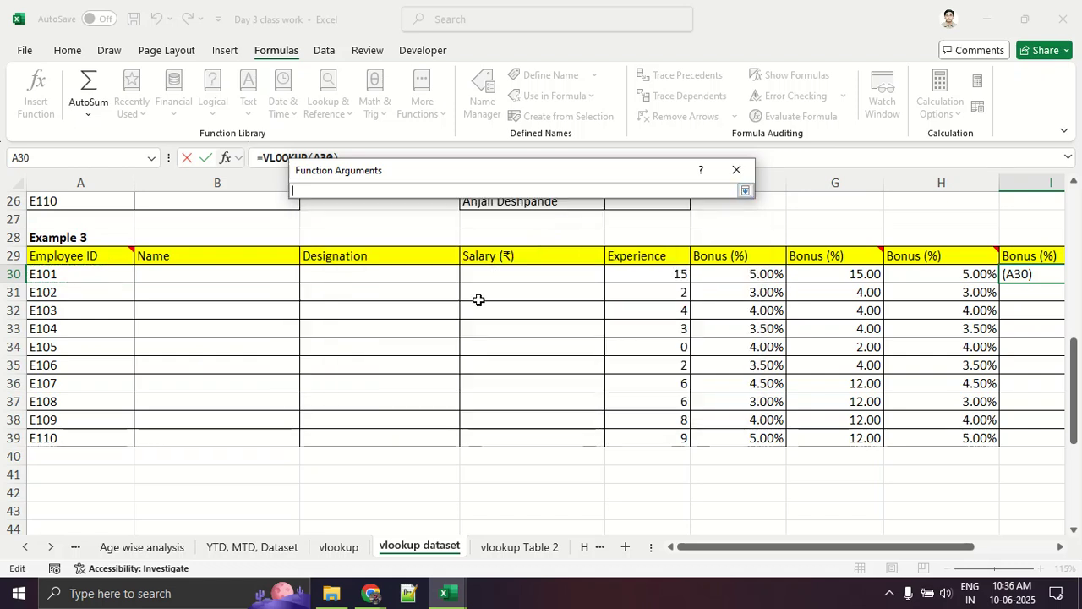
{"action": "left_click", "coordinate": [461, 592]}
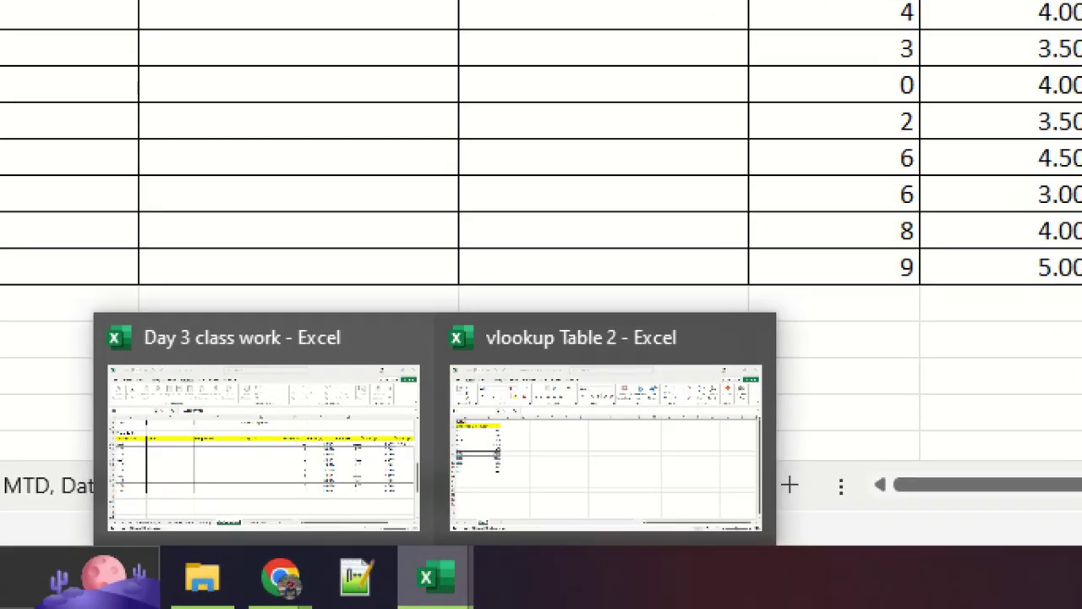
{"action": "mouse_move", "coordinate": [207, 336]}
{"action": "left_mouse_down"}
{"action": "mouse_move", "coordinate": [290, 299]}
{"action": "mouse_move", "coordinate": [321, 267]}
{"action": "left_mouse_up"}
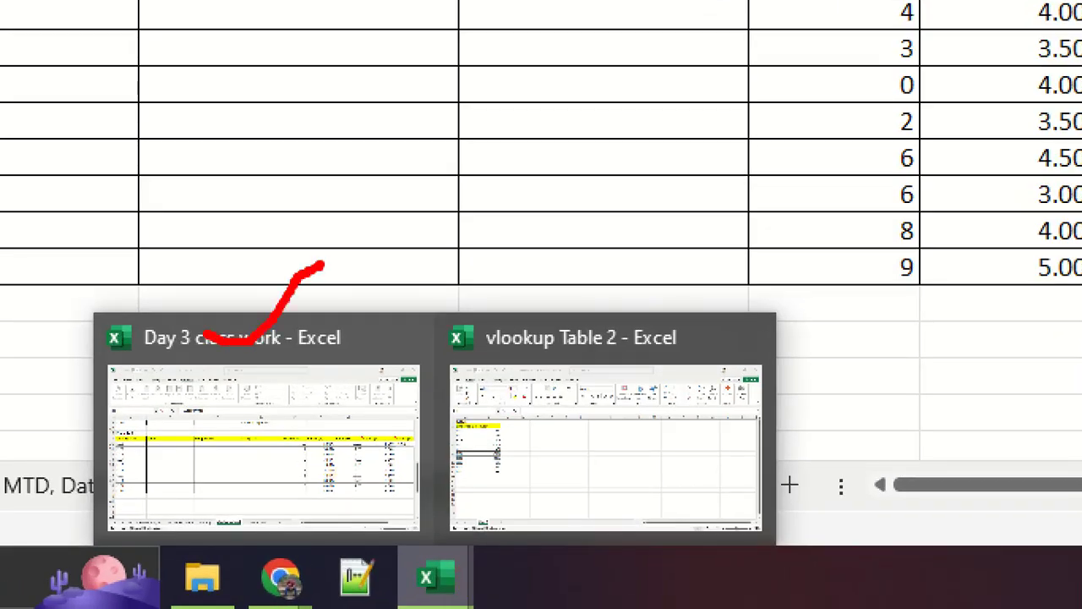
{"action": "mouse_move", "coordinate": [615, 304]}
{"action": "left_mouse_down"}
{"action": "mouse_move", "coordinate": [457, 330]}
{"action": "mouse_move", "coordinate": [727, 507]}
{"action": "mouse_move", "coordinate": [689, 338]}
{"action": "mouse_move", "coordinate": [615, 295]}
{"action": "left_mouse_up"}
{"action": "left_click_drag", "start_coordinate": [647, 387], "coordinate": [372, 371]}
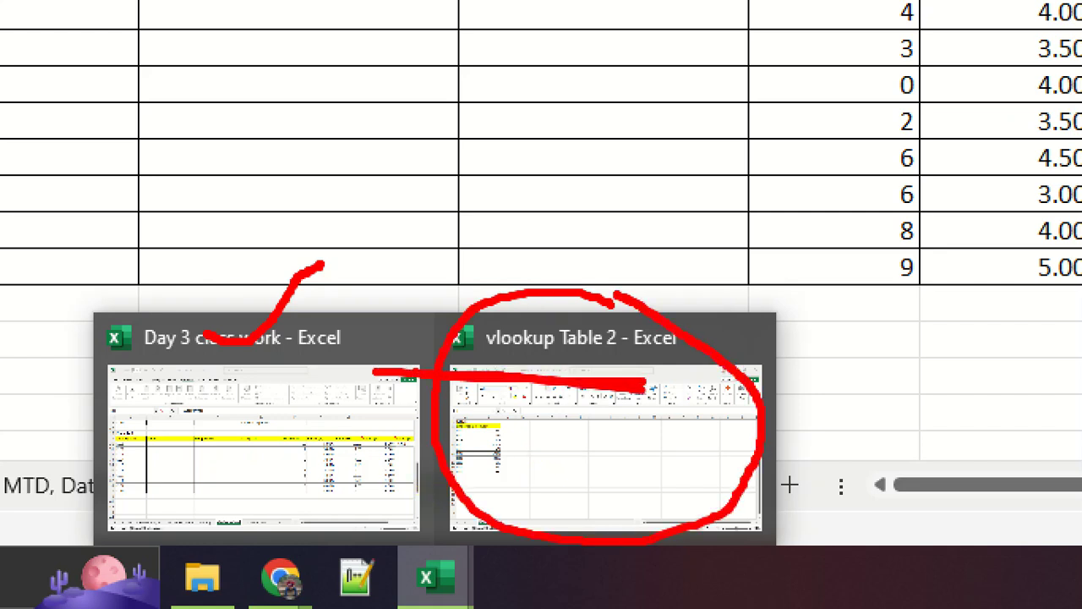
{"action": "key", "text": "Escape"}
{"action": "mouse_move", "coordinate": [449, 590]}
{"action": "left_click", "coordinate": [499, 549]}
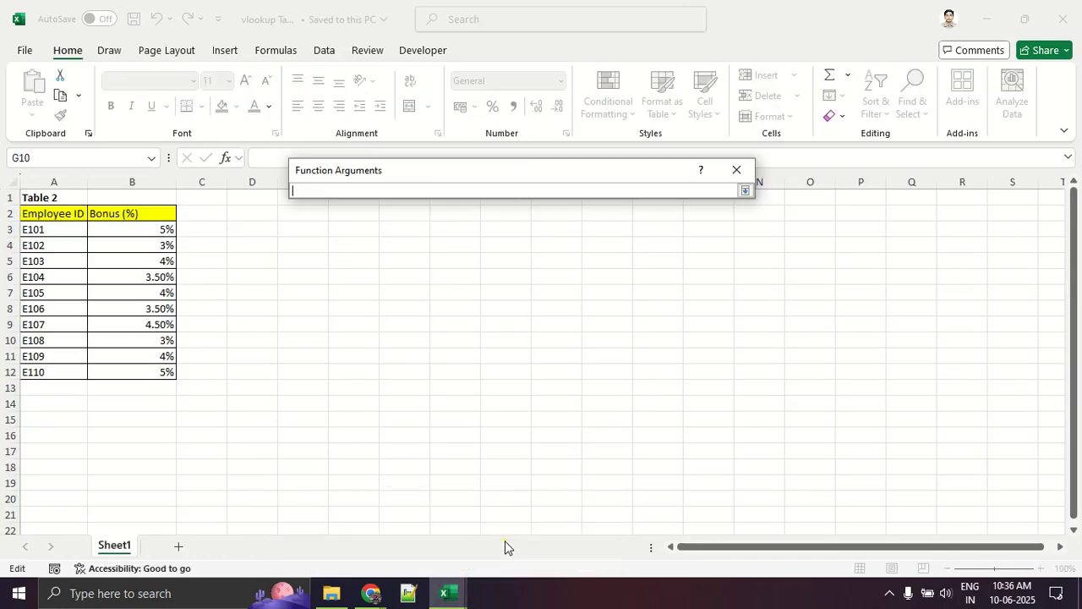
{"action": "left_click_drag", "start_coordinate": [56, 230], "coordinate": [94, 372]}
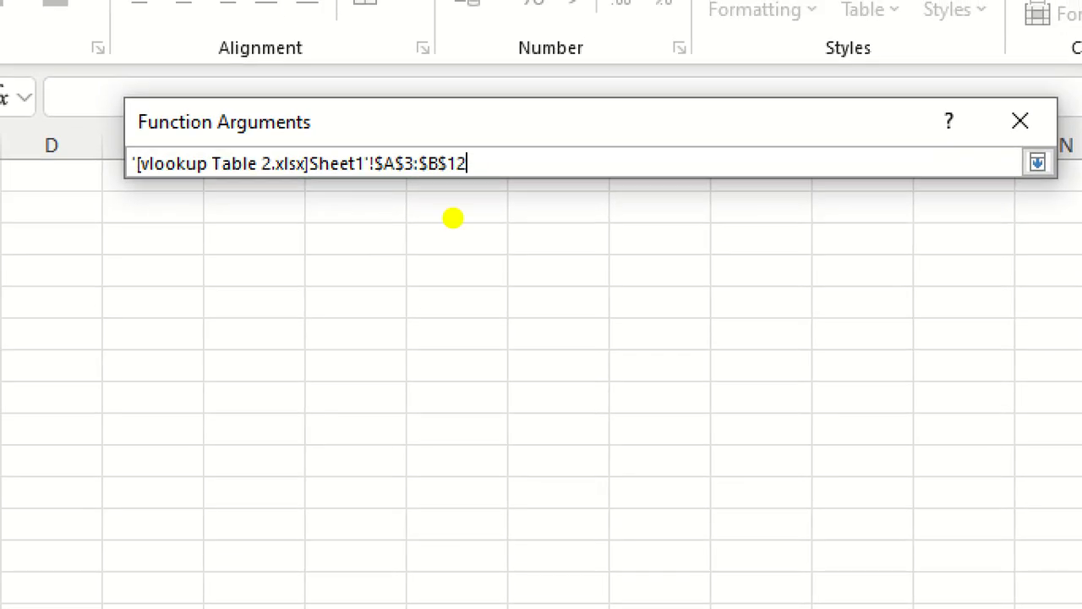
Complete the I30 VLOOKUP with column index number 2 and fill the formula down the Bonus (%) column to I39.
{"action": "mouse_move", "coordinate": [496, 152]}
{"action": "left_mouse_down"}
{"action": "mouse_move", "coordinate": [374, 121]}
{"action": "mouse_move", "coordinate": [413, 208]}
{"action": "mouse_move", "coordinate": [479, 141]}
{"action": "left_mouse_up"}
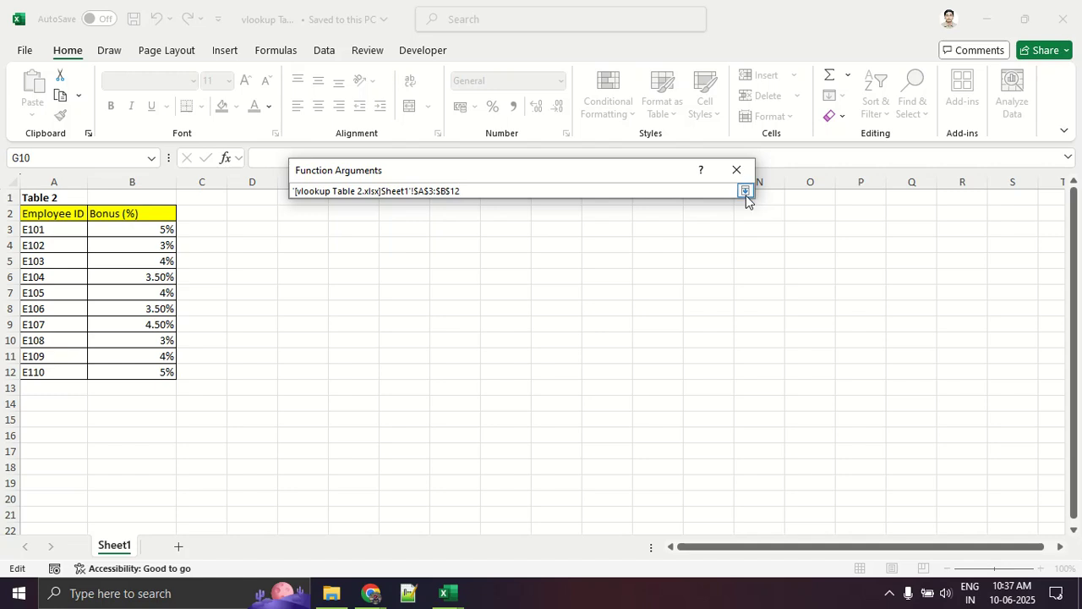
{"action": "left_click", "coordinate": [745, 191]}
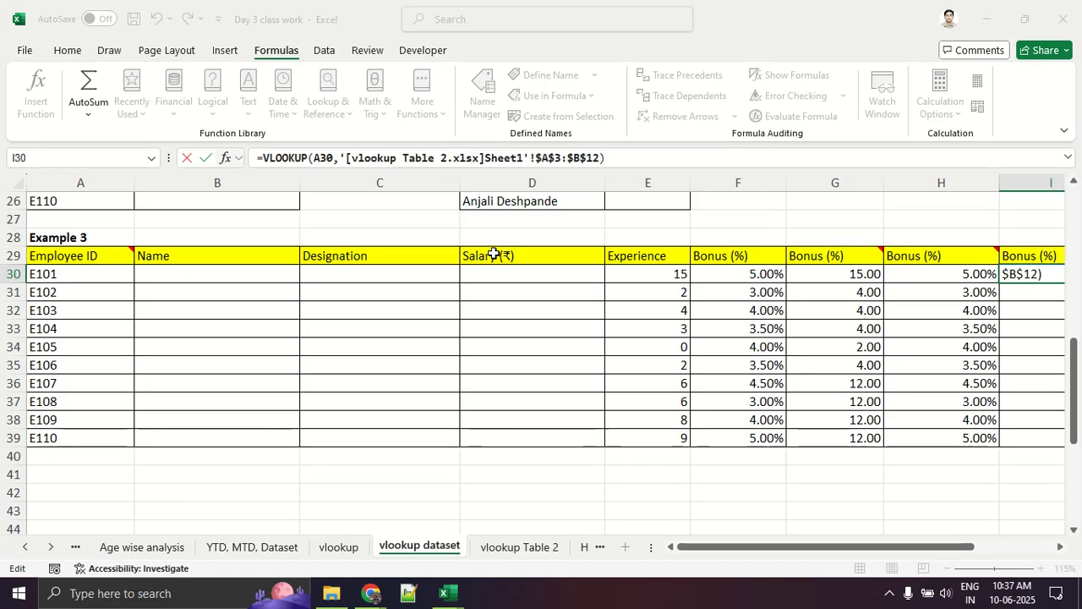
{"action": "left_click", "coordinate": [448, 598]}
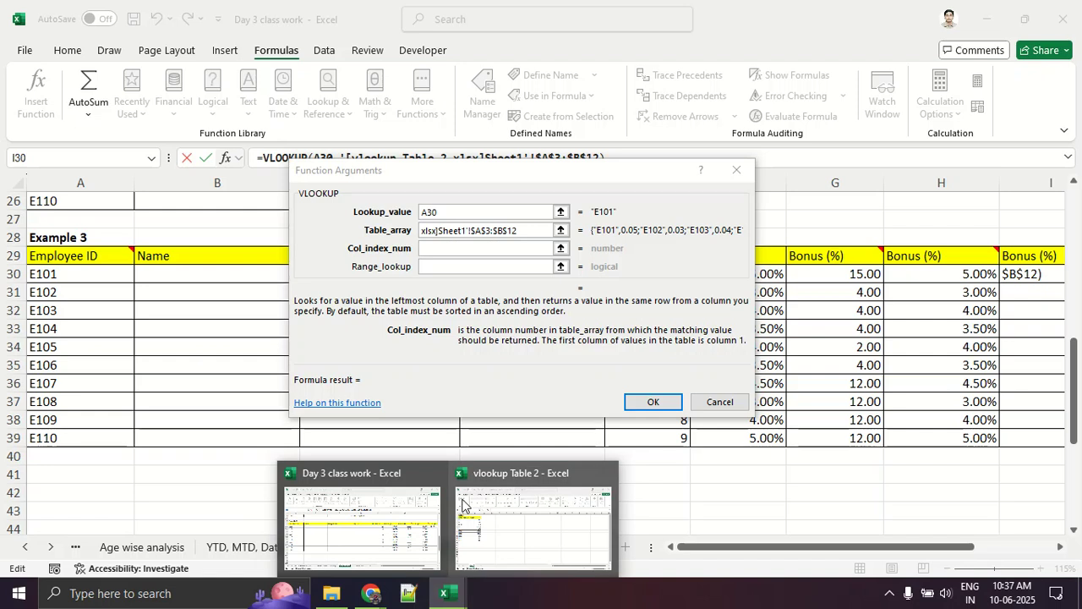
{"action": "left_click", "coordinate": [443, 247]}
{"action": "type", "text": "2"}
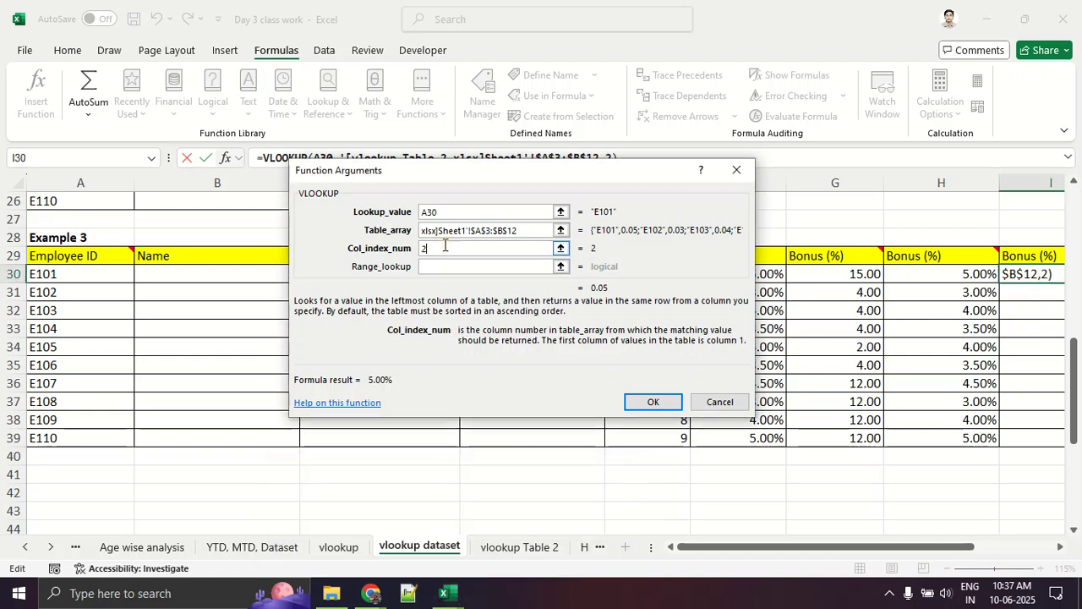
{"action": "left_click", "coordinate": [653, 401]}
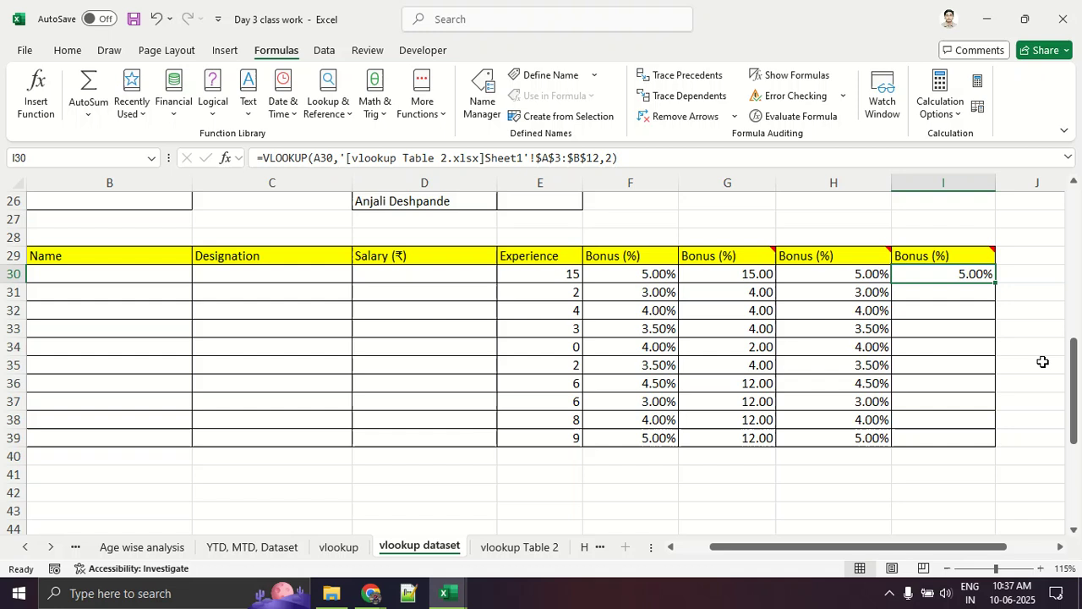
{"action": "double_click", "coordinate": [998, 286]}
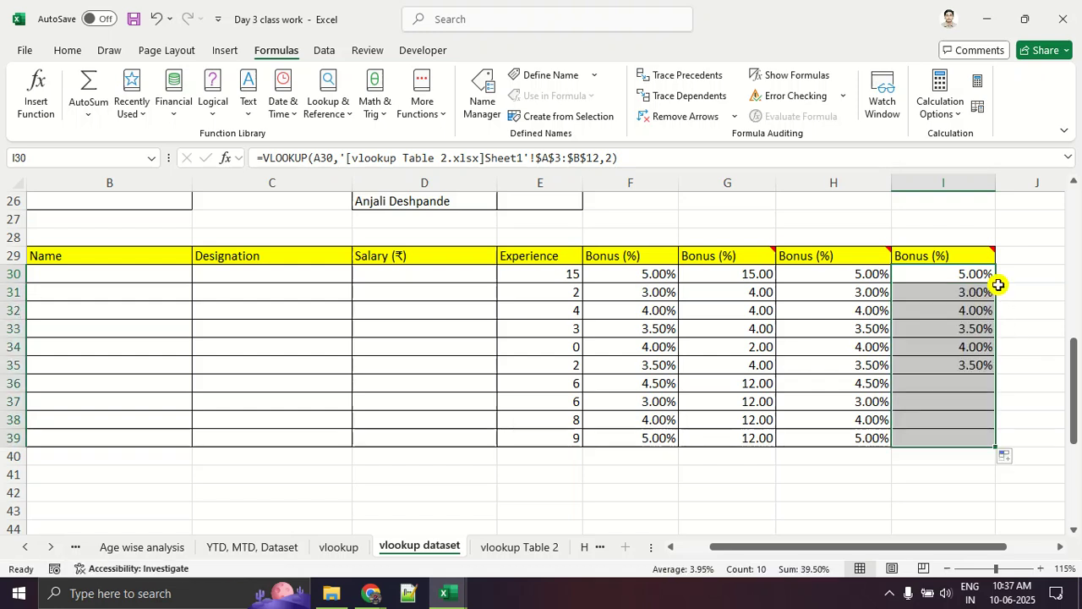
{"action": "left_click", "coordinate": [1023, 389]}
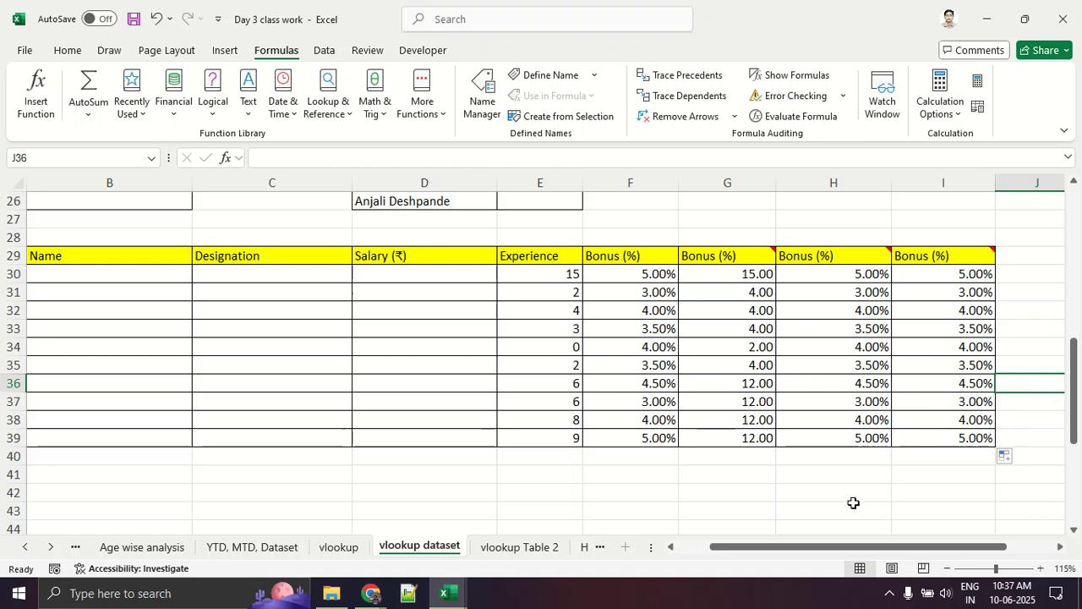
Compare the Example 3 row for E106 with its entry in the vlookup Table 2 workbook and return to Day 3 class work.
{"action": "left_click_drag", "start_coordinate": [841, 547], "coordinate": [807, 551]}
{"action": "left_click_drag", "start_coordinate": [82, 365], "coordinate": [755, 357]}
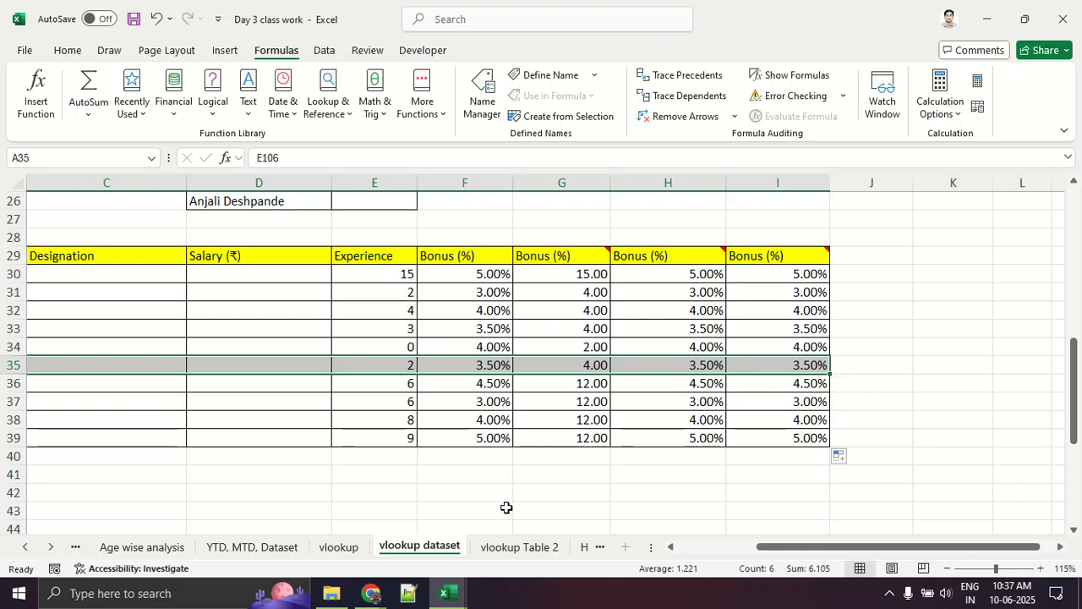
{"action": "left_click", "coordinate": [451, 595]}
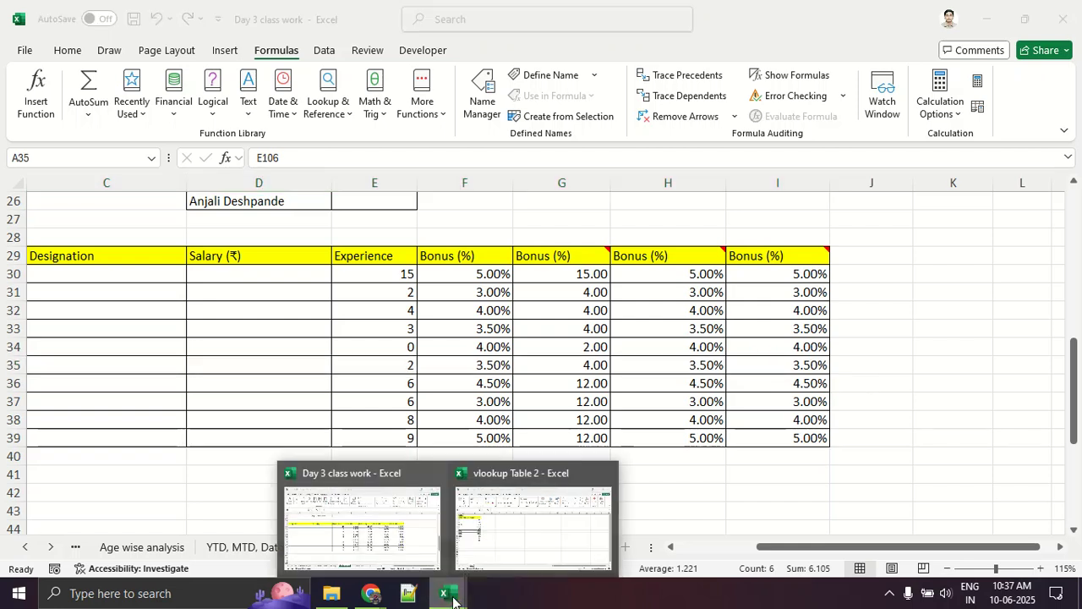
{"action": "left_click", "coordinate": [514, 546]}
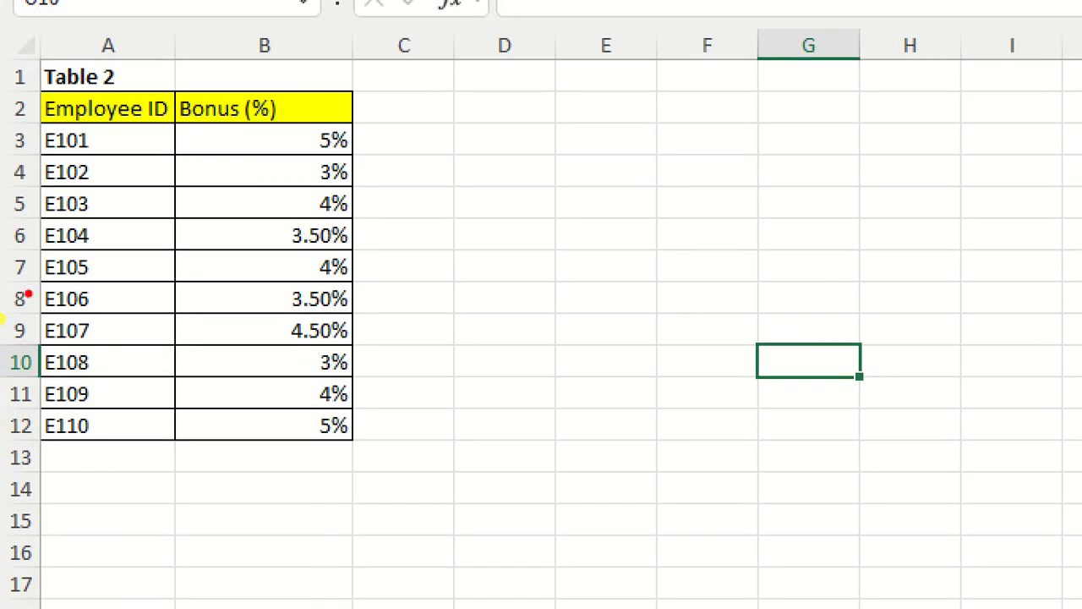
{"action": "left_click_drag", "start_coordinate": [12, 318], "coordinate": [111, 317]}
{"action": "mouse_move", "coordinate": [221, 317]}
{"action": "left_mouse_down"}
{"action": "mouse_move", "coordinate": [385, 315]}
{"action": "mouse_move", "coordinate": [355, 277]}
{"action": "mouse_move", "coordinate": [142, 271]}
{"action": "mouse_move", "coordinate": [22, 274]}
{"action": "mouse_move", "coordinate": [31, 317]}
{"action": "left_mouse_up"}
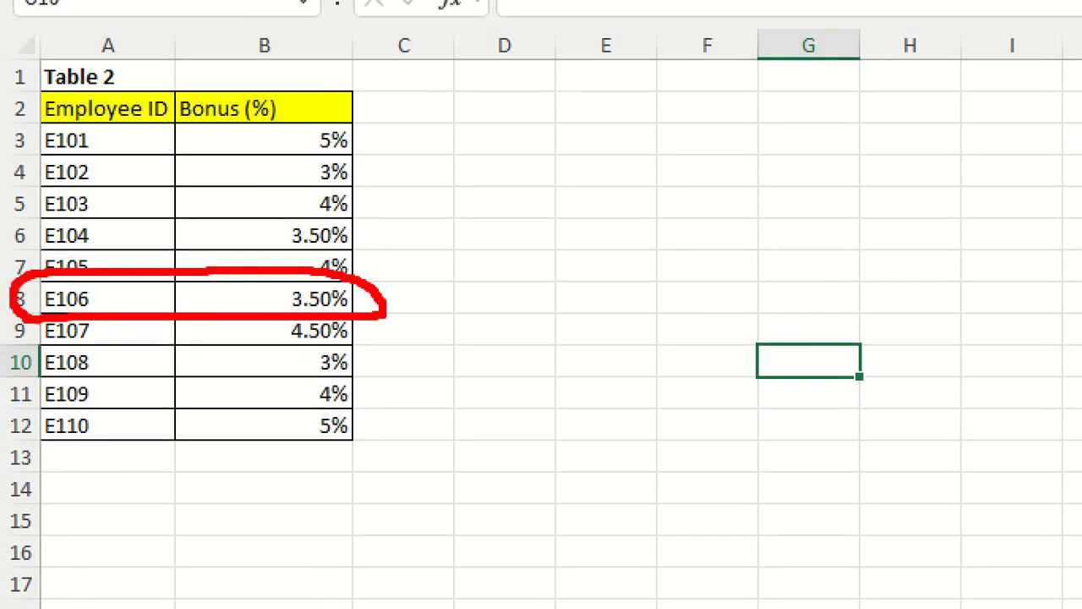
{"action": "key", "text": "Escape"}
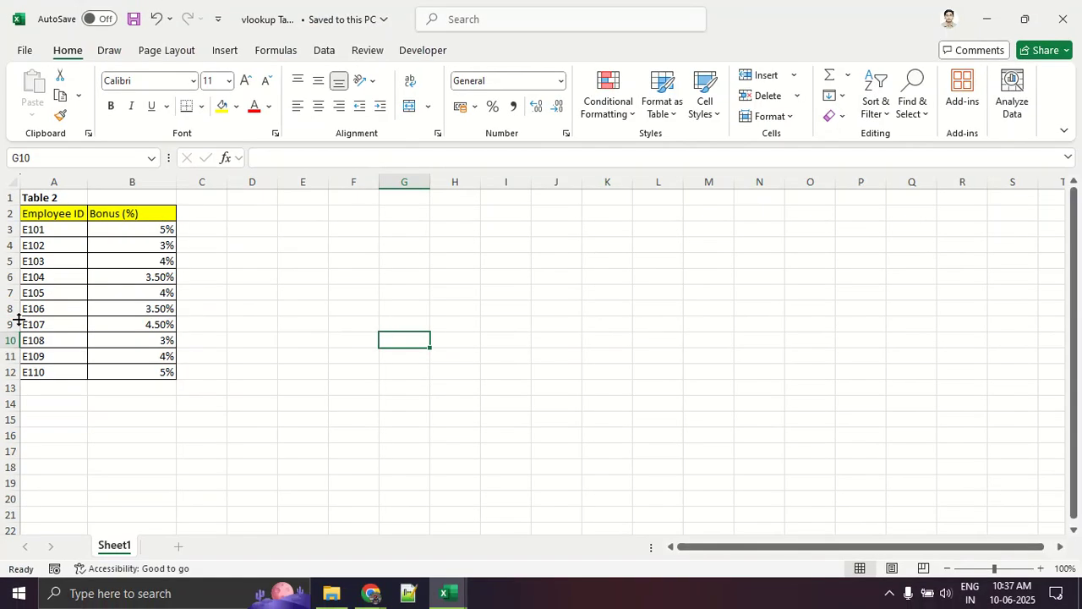
{"action": "key", "text": "alt+Tab"}
{"action": "left_click", "coordinate": [310, 402]}
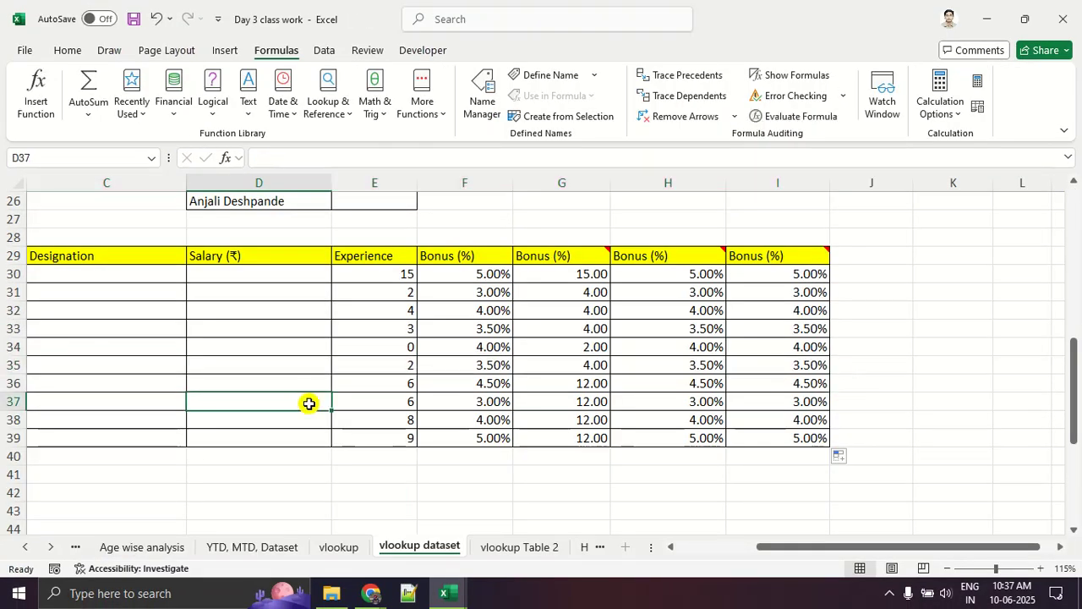
Check the formula in I35 against the bonus table in the vlookup Table 2 workbook.
{"action": "left_click", "coordinate": [799, 366]}
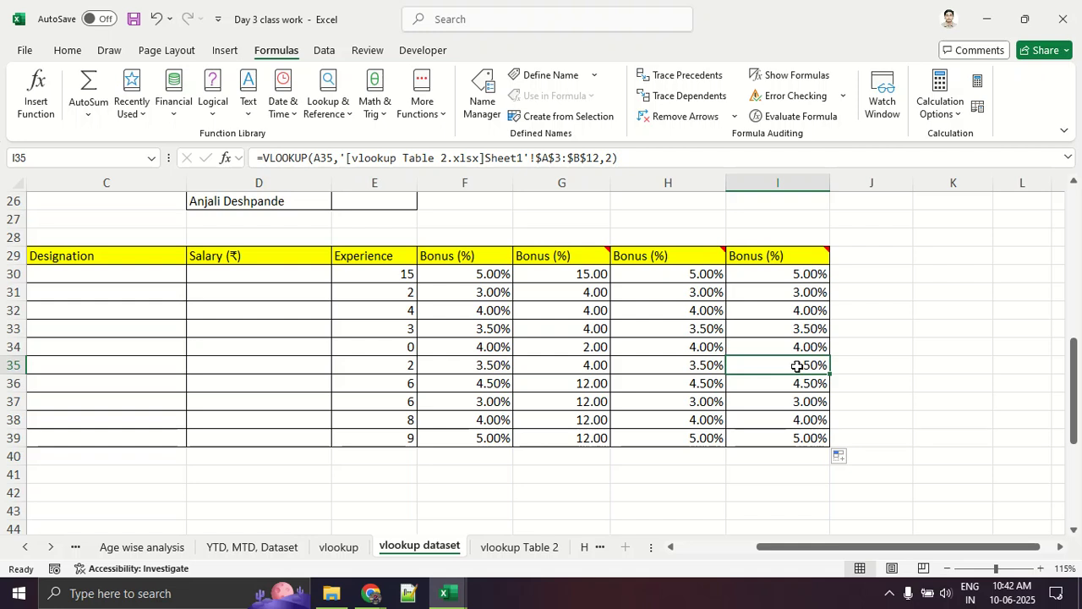
{"action": "key", "text": "alt+Tab"}
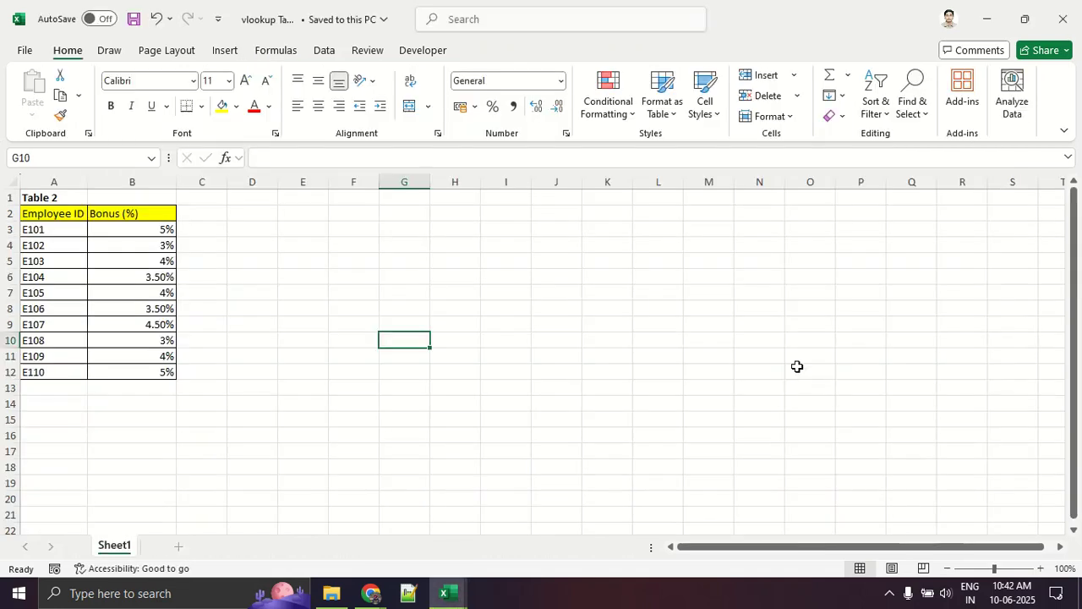
{"action": "key", "text": "alt+Tab"}
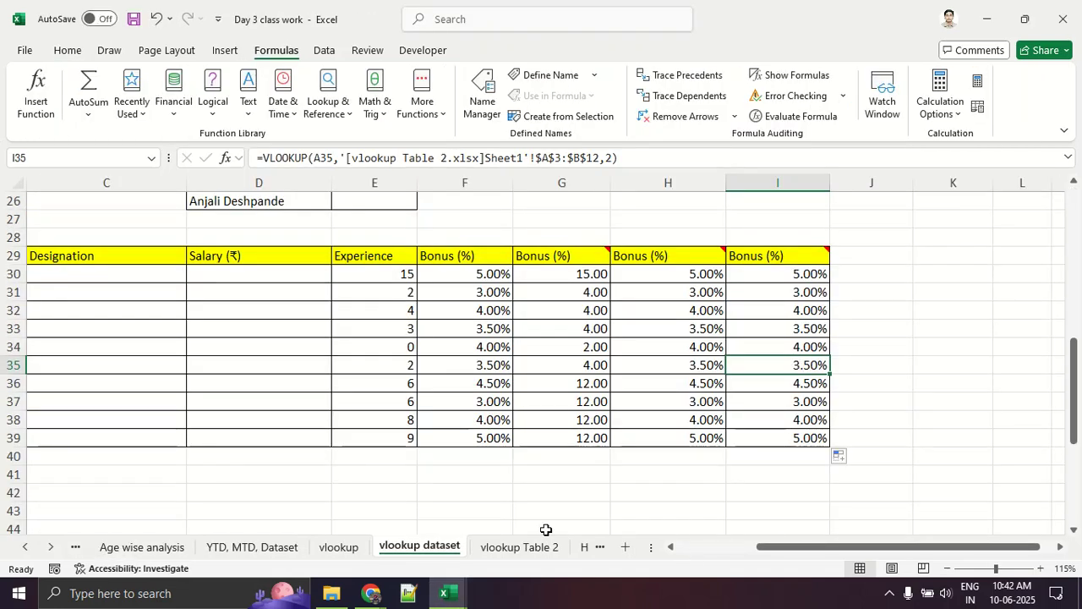
Switch to the Google Meet call in Chrome, look through its participant list, and return to the Day 3 class work workbook.
{"action": "left_click", "coordinate": [380, 595]}
{"action": "left_click", "coordinate": [298, 533]}
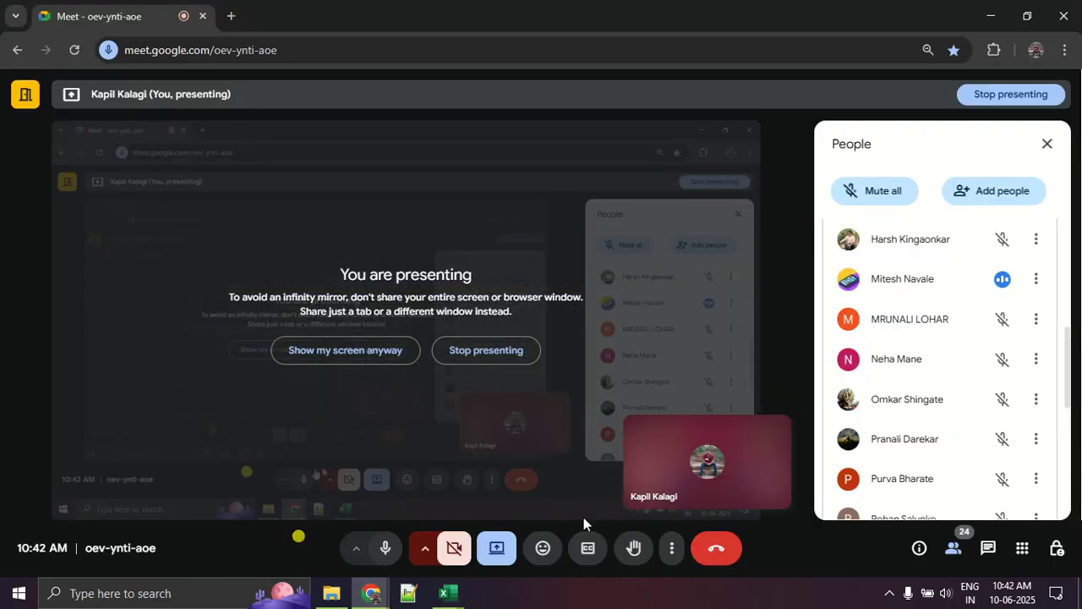
{"action": "scroll", "coordinate": [845, 448], "scroll_direction": "down", "scroll_amount": 5}
{"action": "scroll", "coordinate": [849, 458], "scroll_direction": "up", "scroll_amount": 2}
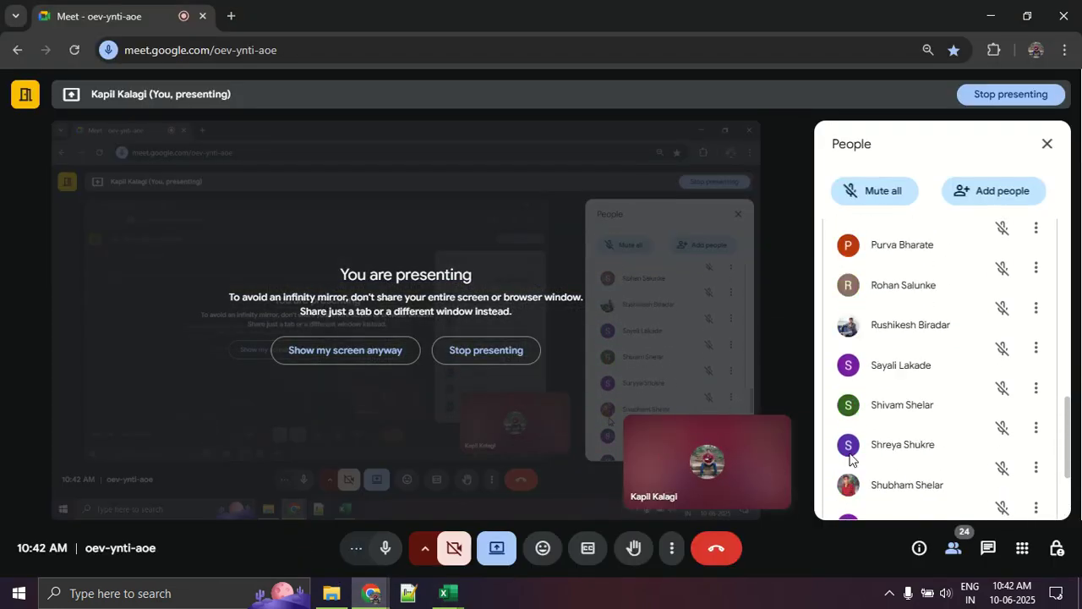
{"action": "scroll", "coordinate": [849, 458], "scroll_direction": "up", "scroll_amount": 5}
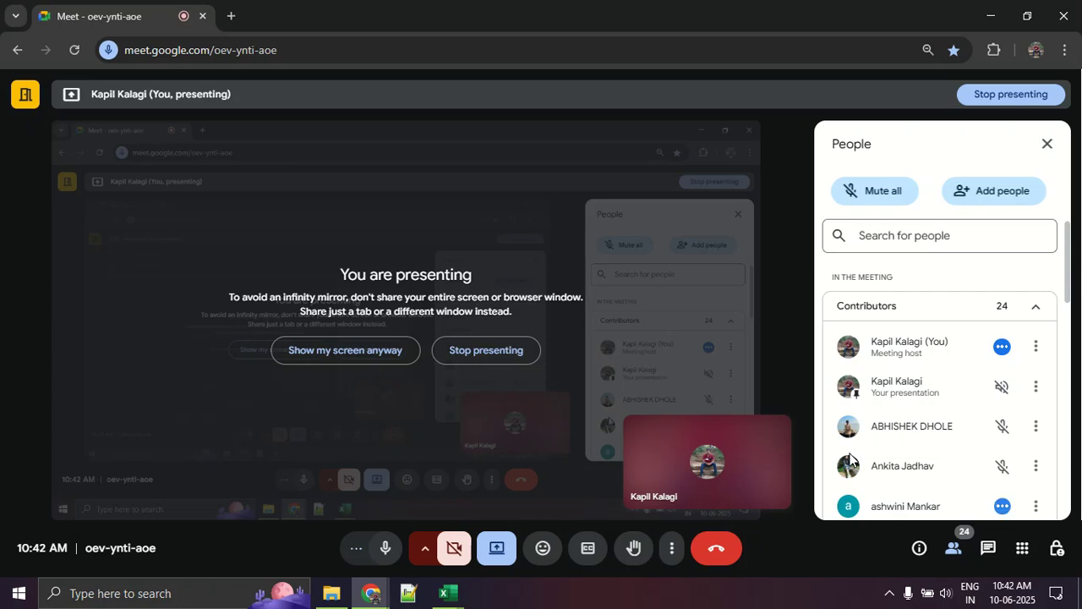
{"action": "scroll", "coordinate": [851, 461], "scroll_direction": "down", "scroll_amount": 2}
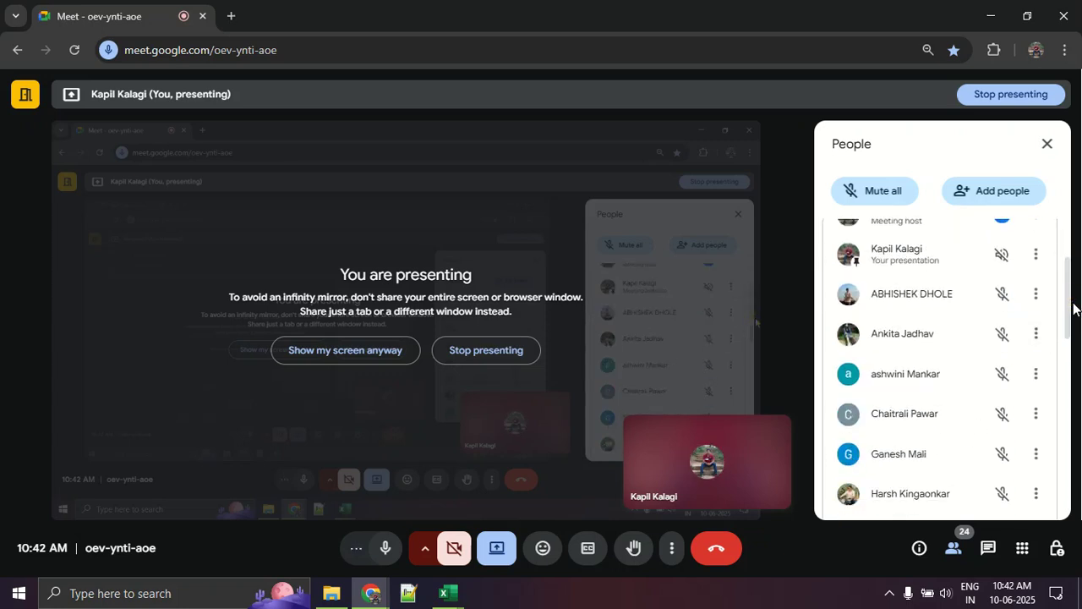
{"action": "left_click_drag", "start_coordinate": [1071, 304], "coordinate": [1069, 323]}
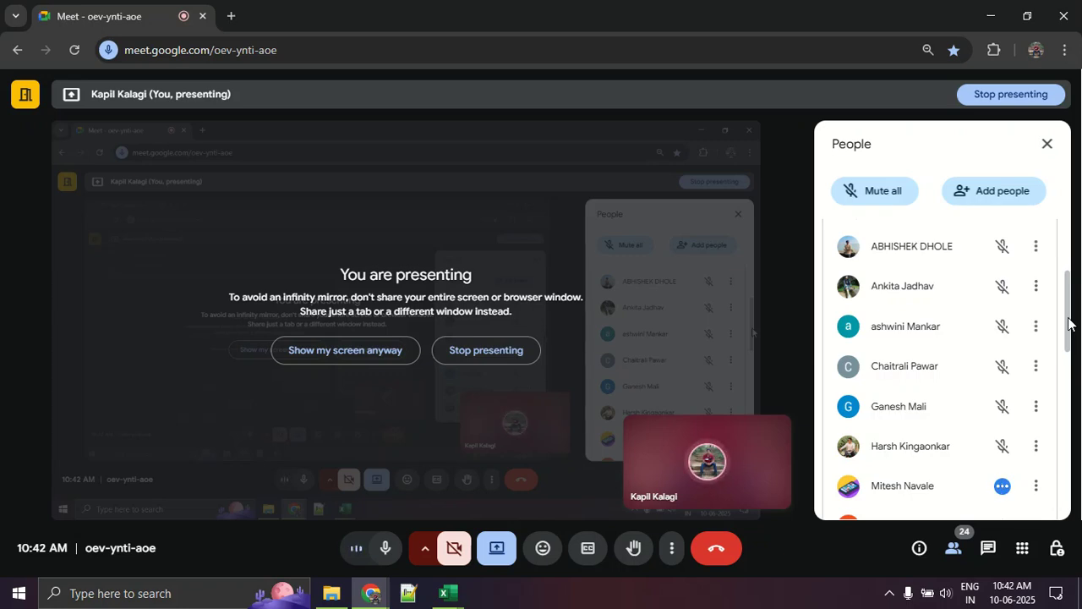
{"action": "left_click_drag", "start_coordinate": [1068, 323], "coordinate": [1074, 404]}
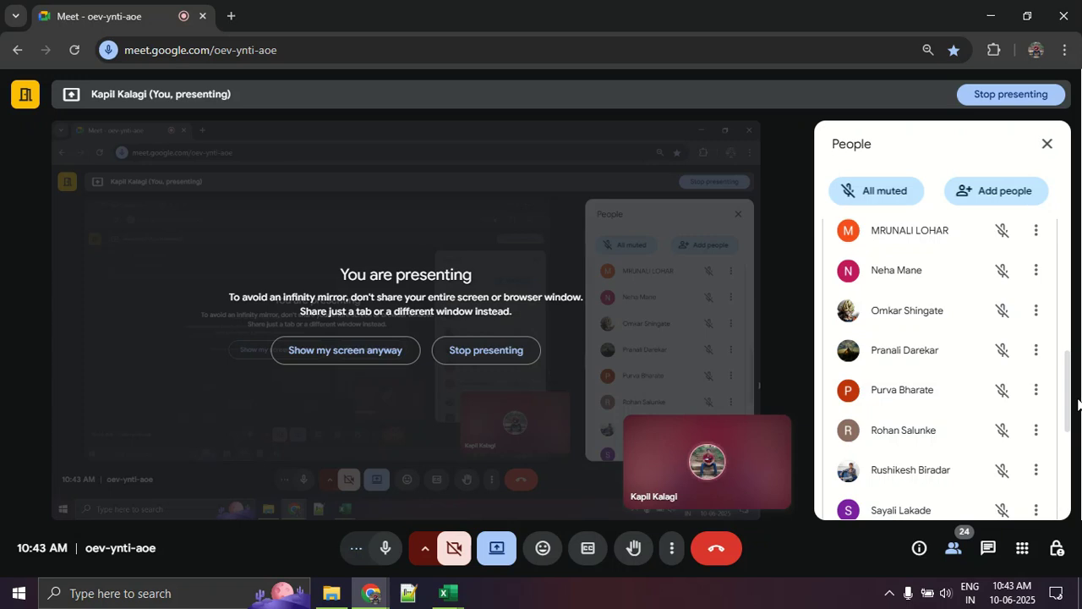
{"action": "left_click_drag", "start_coordinate": [1065, 401], "coordinate": [1072, 496]}
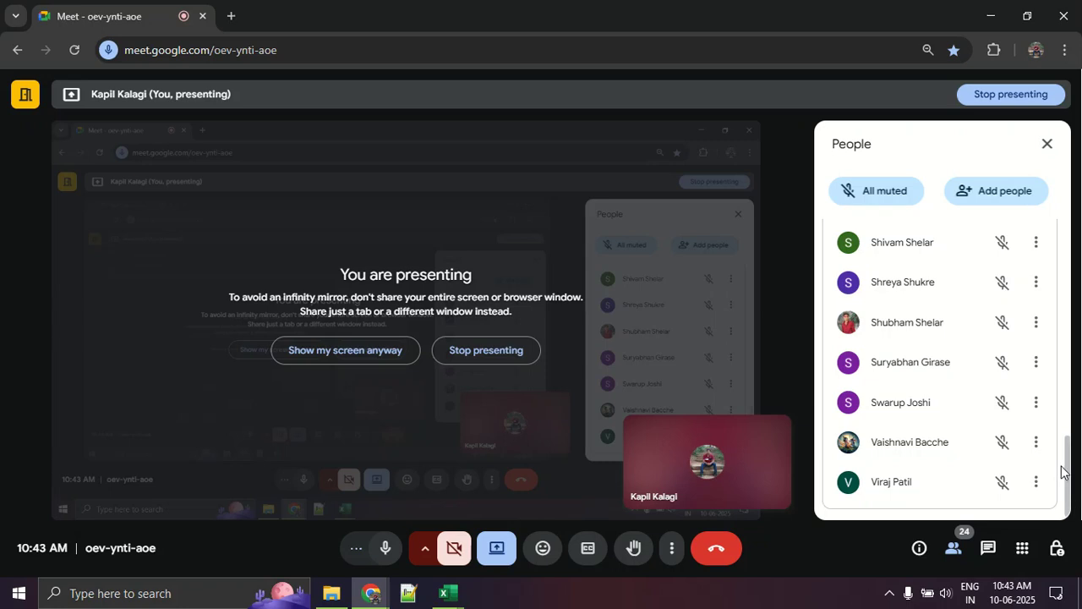
{"action": "left_click_drag", "start_coordinate": [1065, 468], "coordinate": [1074, 406]}
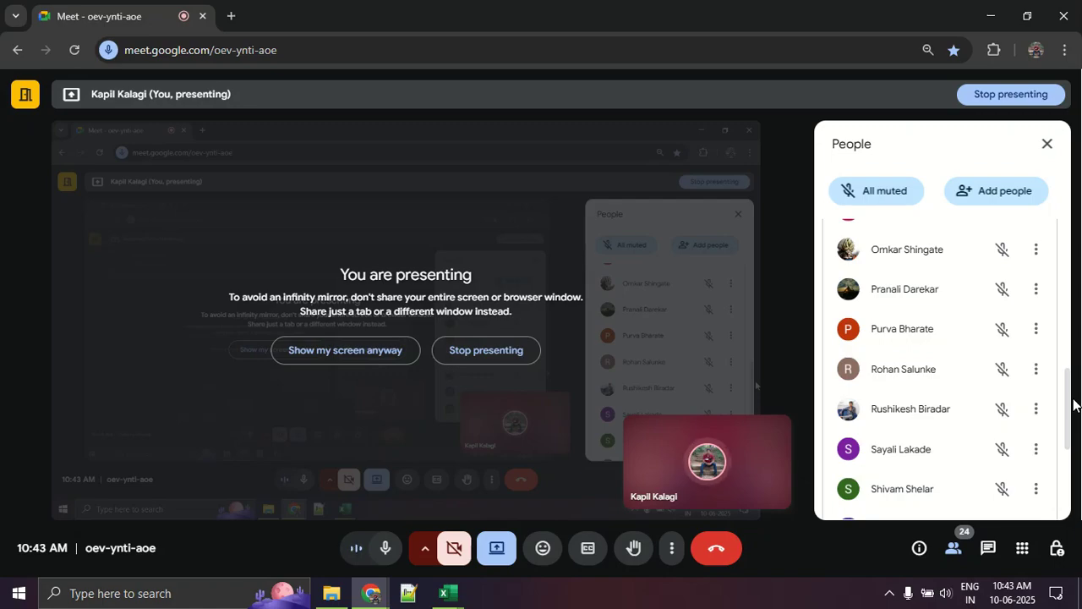
{"action": "key", "text": "alt+Tab"}
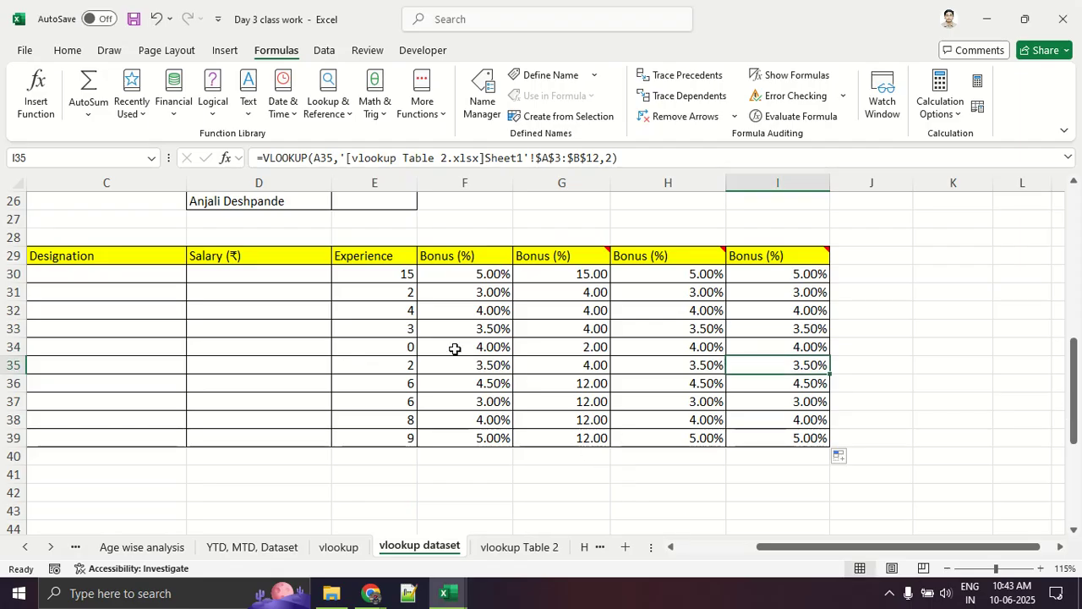
Clear the Experience column and all four Bonus (%) columns of Example 3, range E30:I40.
{"action": "left_click_drag", "start_coordinate": [394, 276], "coordinate": [819, 463]}
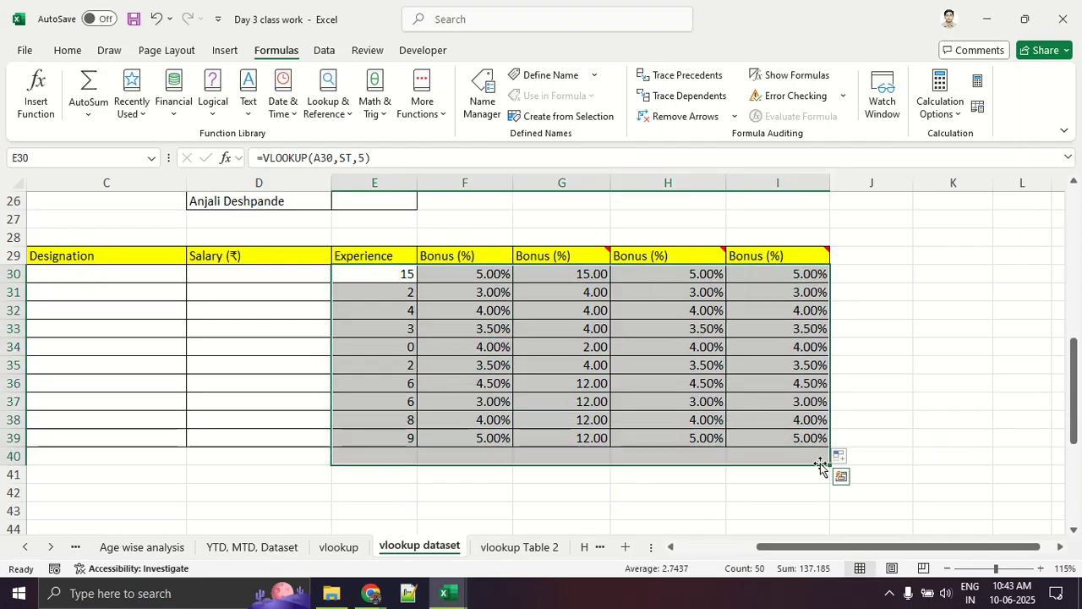
{"action": "key", "text": "Delete"}
{"action": "left_click_drag", "start_coordinate": [838, 546], "coordinate": [670, 547]}
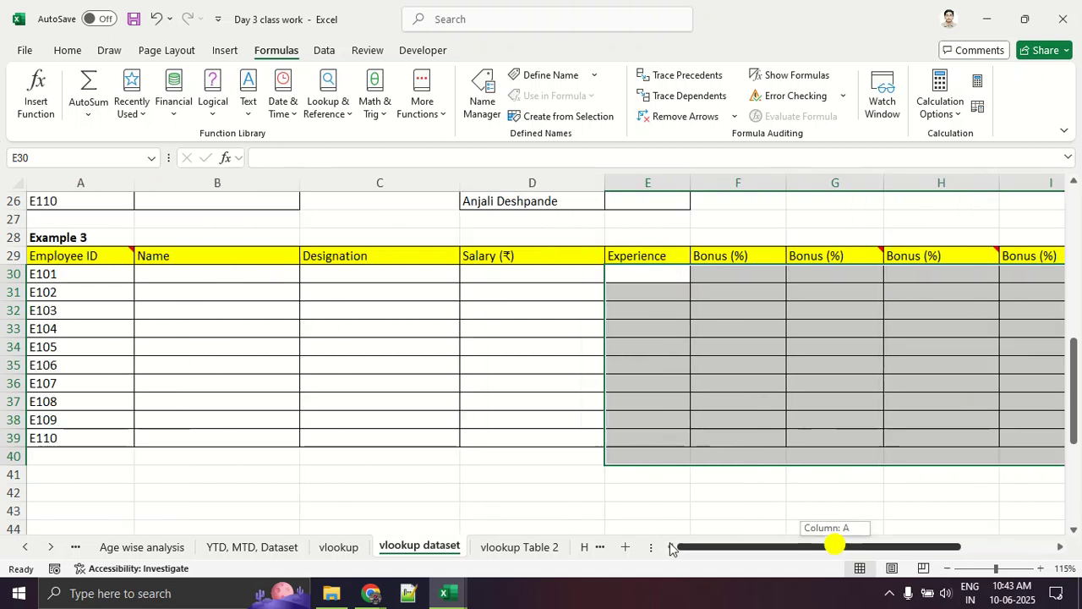
{"action": "left_click", "coordinate": [129, 383]}
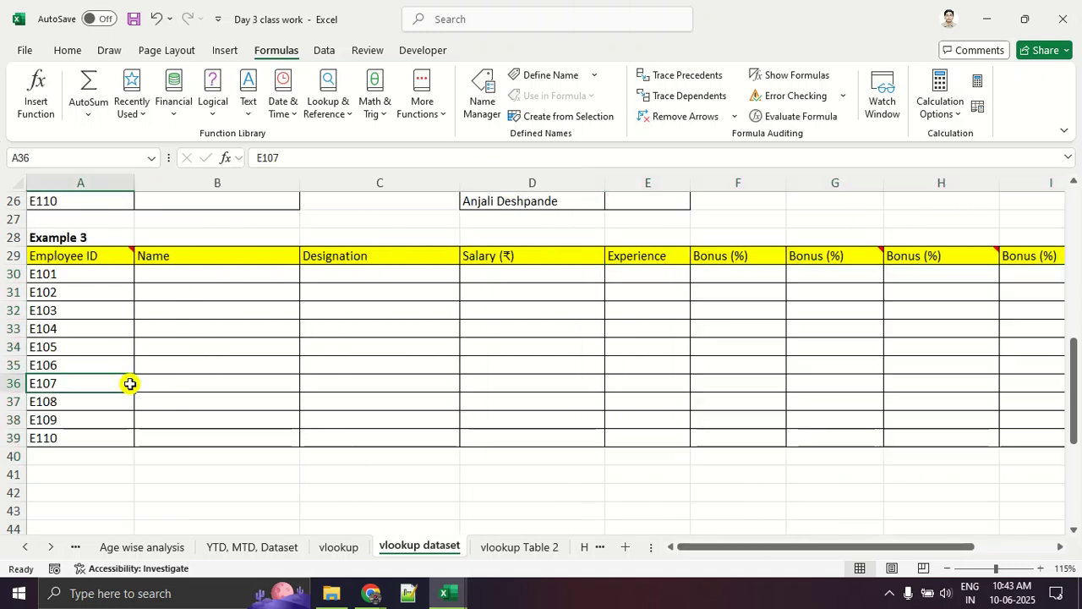
Open the Hlookup sheet and clear the Salary and Designation values of Example 1, range B12:L15.
{"action": "scroll", "coordinate": [129, 384], "scroll_direction": "up", "scroll_amount": 3}
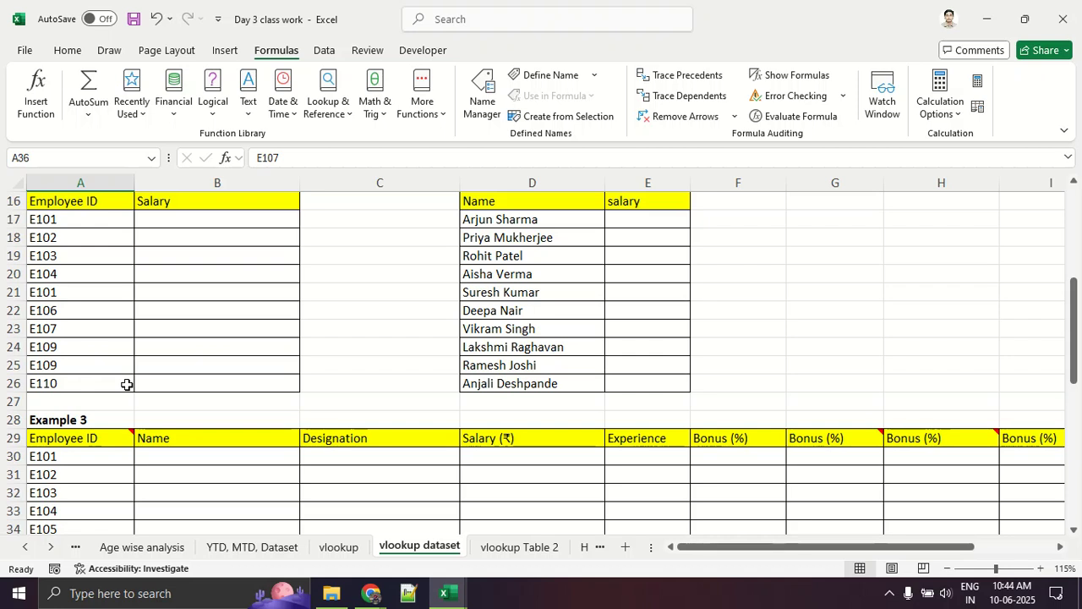
{"action": "scroll", "coordinate": [104, 387], "scroll_direction": "down", "scroll_amount": 7}
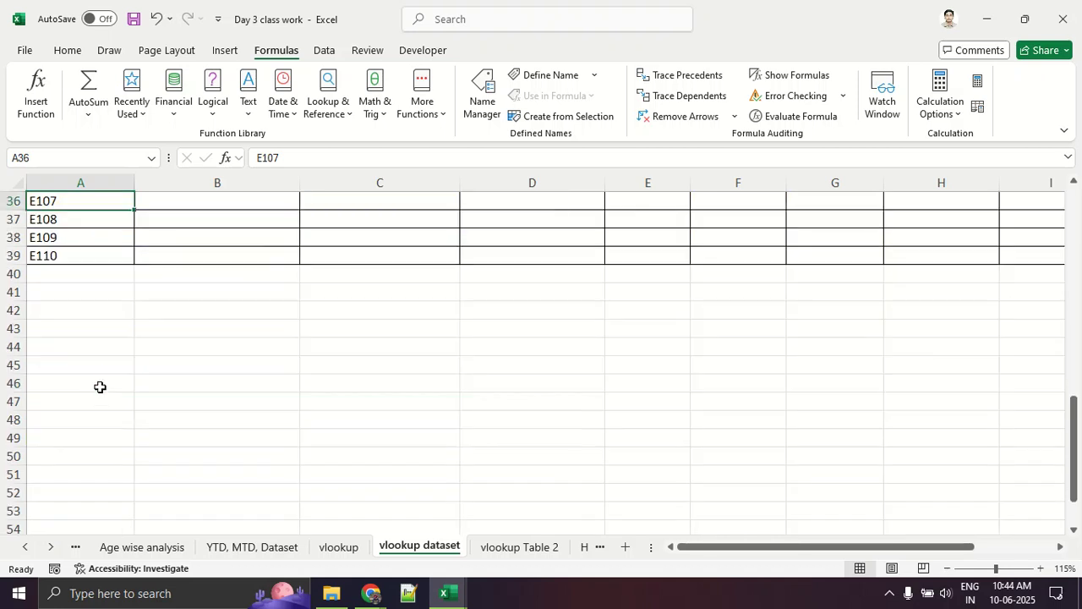
{"action": "scroll", "coordinate": [127, 385], "scroll_direction": "up", "scroll_amount": 2}
{"action": "scroll", "coordinate": [164, 384], "scroll_direction": "up", "scroll_amount": 3}
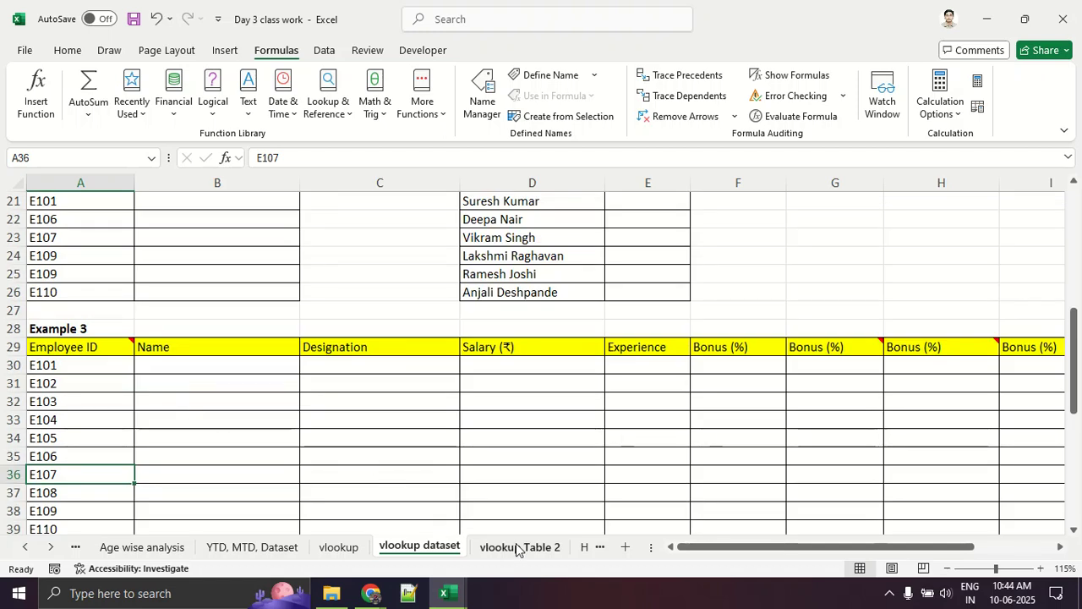
{"action": "left_click", "coordinate": [51, 548]}
{"action": "left_click", "coordinate": [52, 547]}
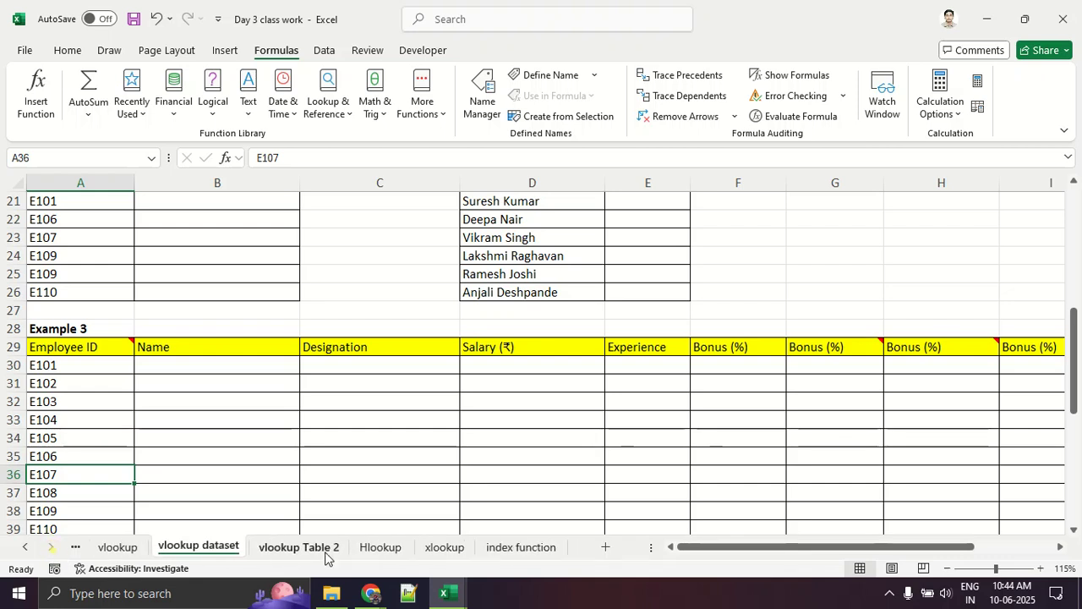
{"action": "left_click", "coordinate": [380, 547]}
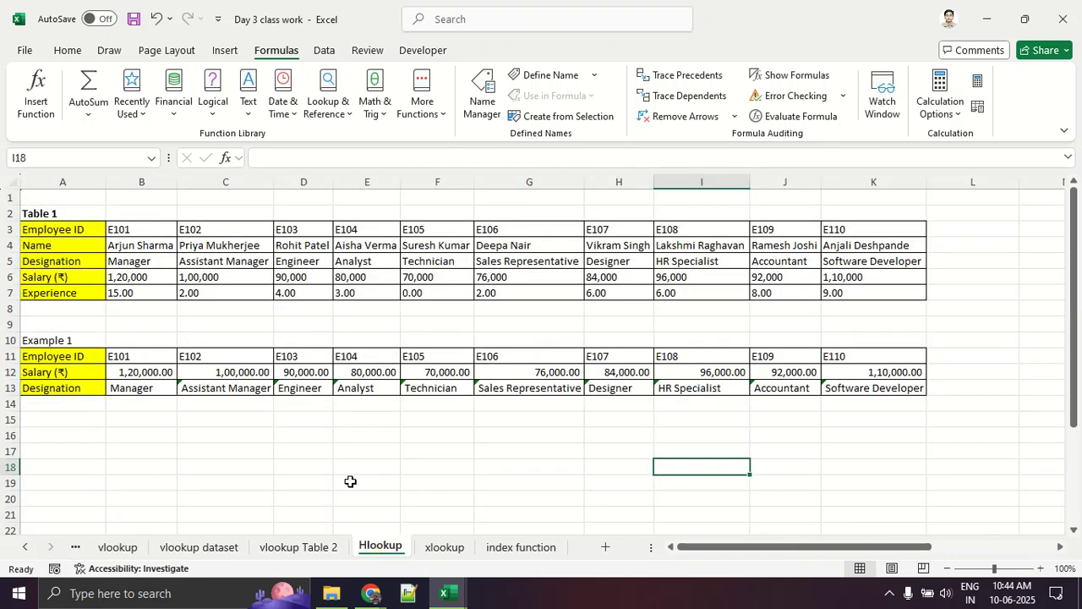
{"action": "left_click_drag", "start_coordinate": [139, 372], "coordinate": [933, 415]}
{"action": "key", "text": "Delete"}
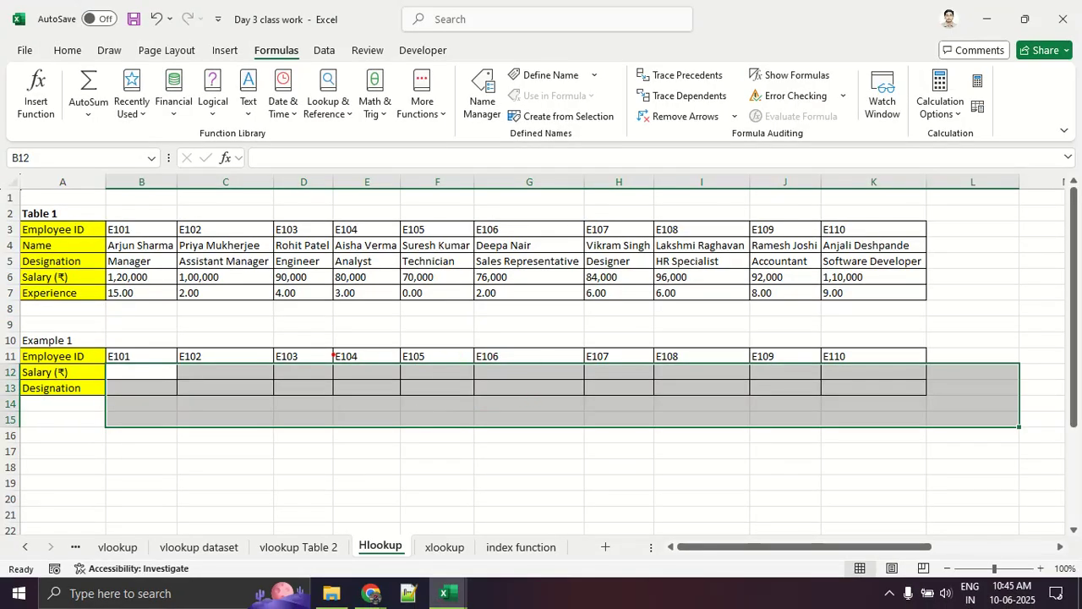
{"action": "left_click_drag", "start_coordinate": [269, 366], "coordinate": [406, 364]}
{"action": "left_click_drag", "start_coordinate": [266, 406], "coordinate": [382, 407]}
{"action": "left_click_drag", "start_coordinate": [281, 431], "coordinate": [436, 437]}
{"action": "left_click_drag", "start_coordinate": [298, 468], "coordinate": [426, 464]}
{"action": "left_click_drag", "start_coordinate": [227, 508], "coordinate": [428, 507]}
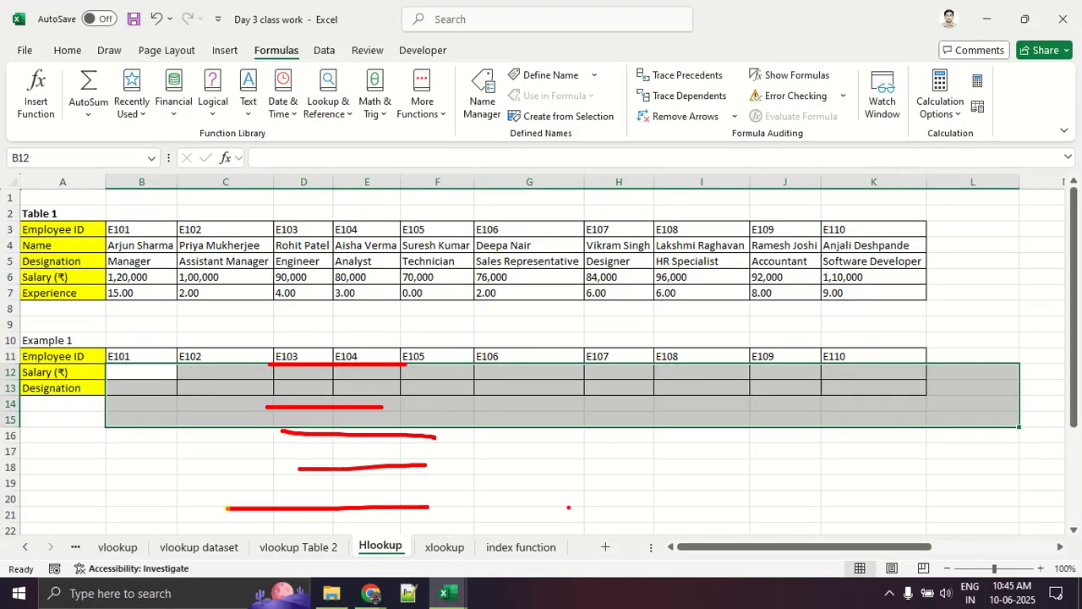
Examine how Table 1 lays out the employee data across rows 3 to 7 and how Example 1 lists the employee IDs.
{"action": "key", "text": "Escape"}
{"action": "left_click", "coordinate": [240, 387]}
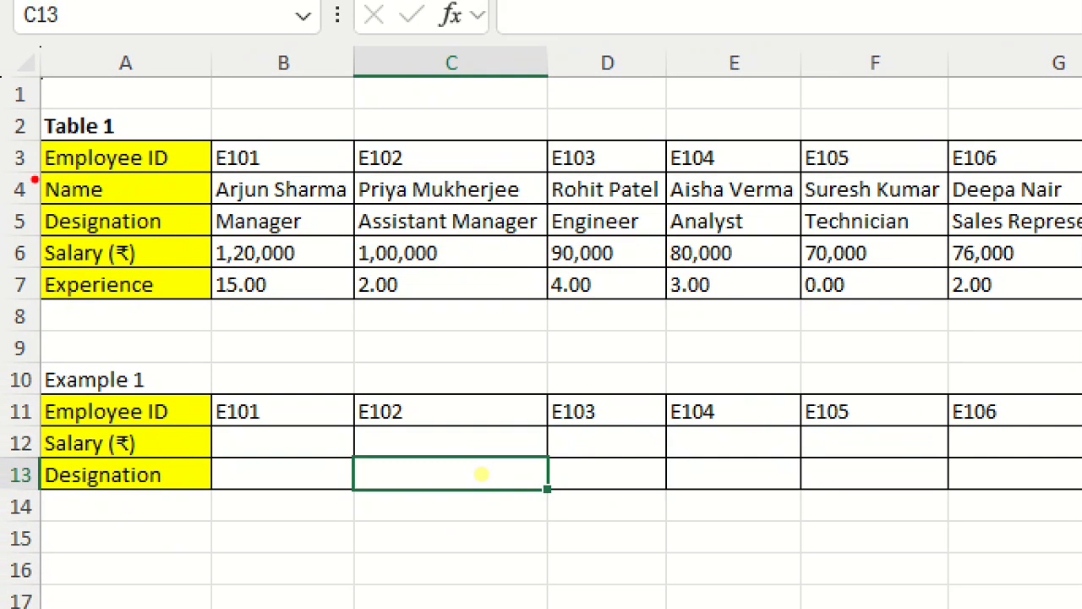
{"action": "left_click_drag", "start_coordinate": [34, 179], "coordinate": [1081, 163]}
{"action": "left_click_drag", "start_coordinate": [40, 214], "coordinate": [1081, 211]}
{"action": "mouse_move", "coordinate": [50, 243]}
{"action": "left_mouse_down"}
{"action": "mouse_move", "coordinate": [1002, 227]}
{"action": "mouse_move", "coordinate": [42, 247]}
{"action": "mouse_move", "coordinate": [843, 251]}
{"action": "left_mouse_up"}
{"action": "mouse_move", "coordinate": [2, 277]}
{"action": "left_mouse_down"}
{"action": "mouse_move", "coordinate": [166, 289]}
{"action": "mouse_move", "coordinate": [945, 288]}
{"action": "left_mouse_up"}
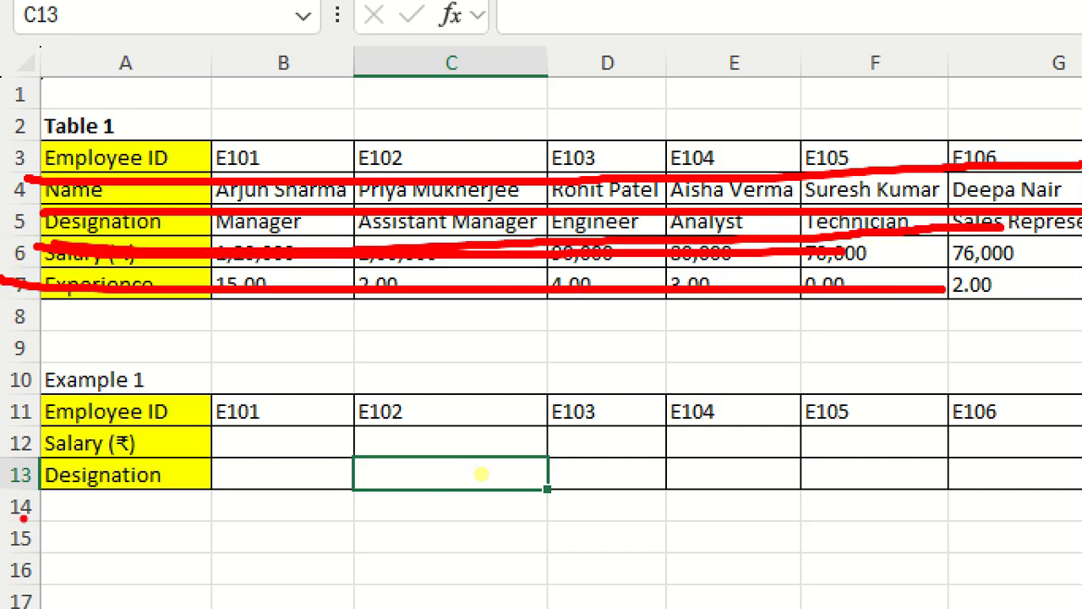
{"action": "mouse_move", "coordinate": [207, 367]}
{"action": "left_mouse_down"}
{"action": "mouse_move", "coordinate": [18, 359]}
{"action": "mouse_move", "coordinate": [230, 359]}
{"action": "mouse_move", "coordinate": [152, 345]}
{"action": "left_mouse_up"}
{"action": "mouse_move", "coordinate": [22, 414]}
{"action": "left_mouse_down"}
{"action": "mouse_move", "coordinate": [482, 430]}
{"action": "mouse_move", "coordinate": [977, 413]}
{"action": "left_mouse_up"}
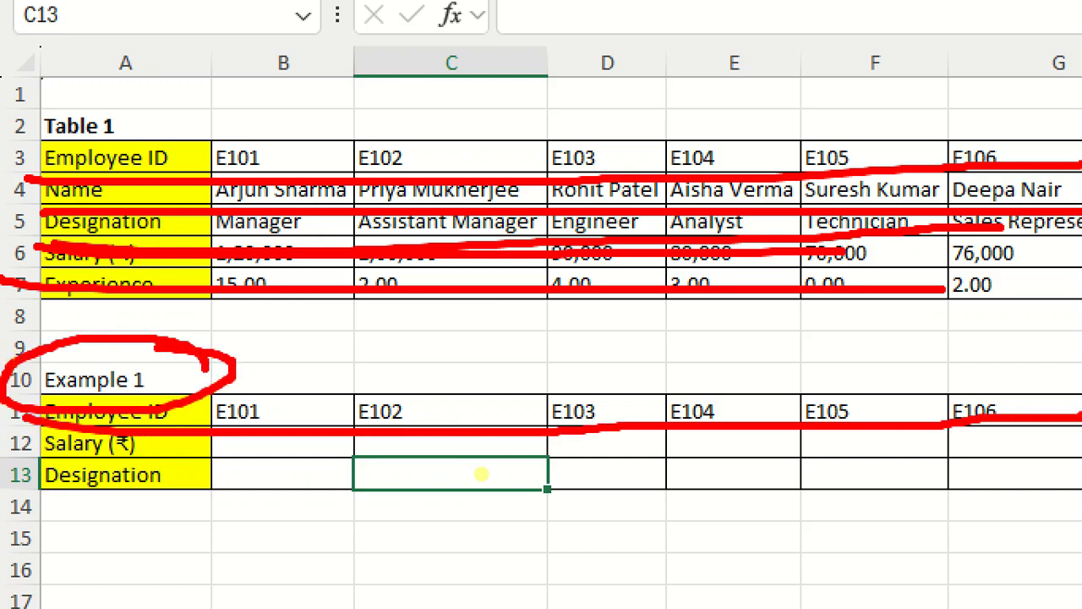
{"action": "key", "text": "Escape"}
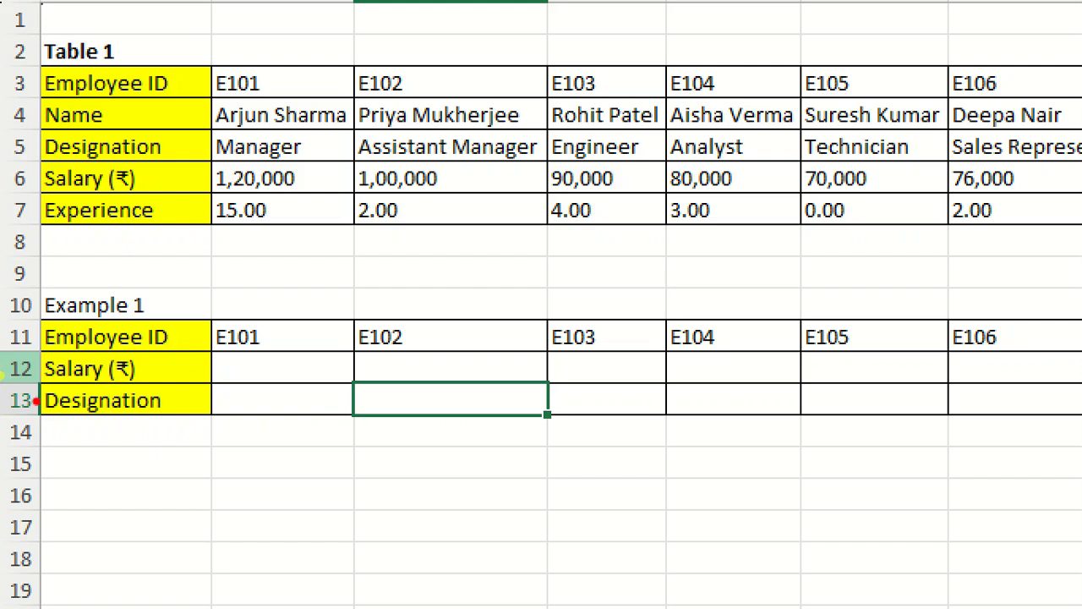
Examine the empty Salary and Designation rows of Example 1 and the horizontal direction of their data.
{"action": "left_click_drag", "start_coordinate": [7, 386], "coordinate": [289, 387]}
{"action": "left_click_drag", "start_coordinate": [577, 398], "coordinate": [1080, 389]}
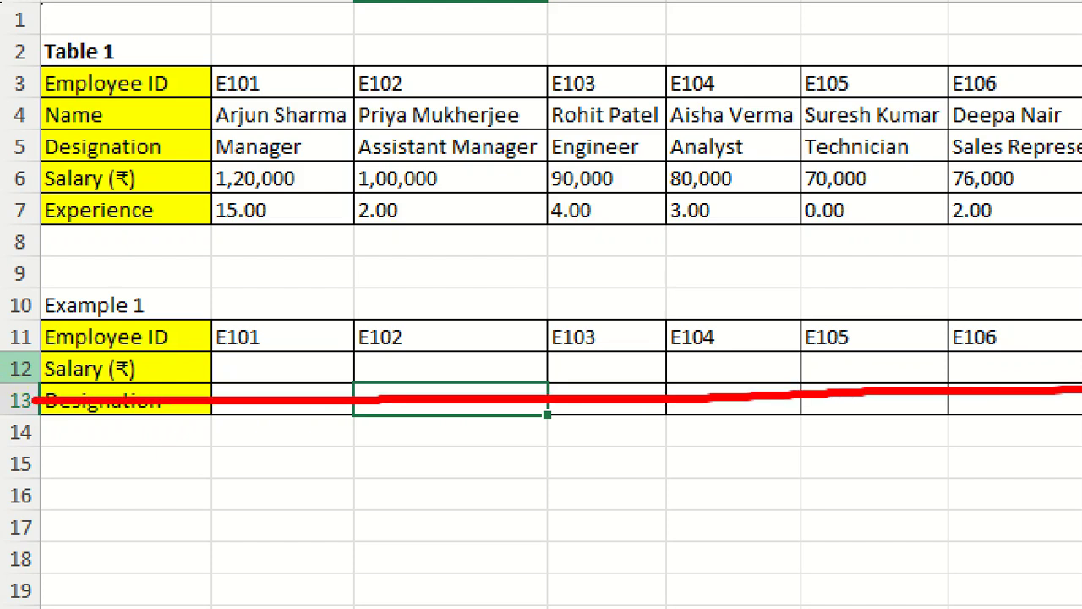
{"action": "left_click_drag", "start_coordinate": [212, 364], "coordinate": [309, 365]}
{"action": "left_click_drag", "start_coordinate": [430, 369], "coordinate": [615, 370]}
{"action": "left_click_drag", "start_coordinate": [686, 370], "coordinate": [825, 369]}
{"action": "left_click_drag", "start_coordinate": [892, 370], "coordinate": [1080, 361]}
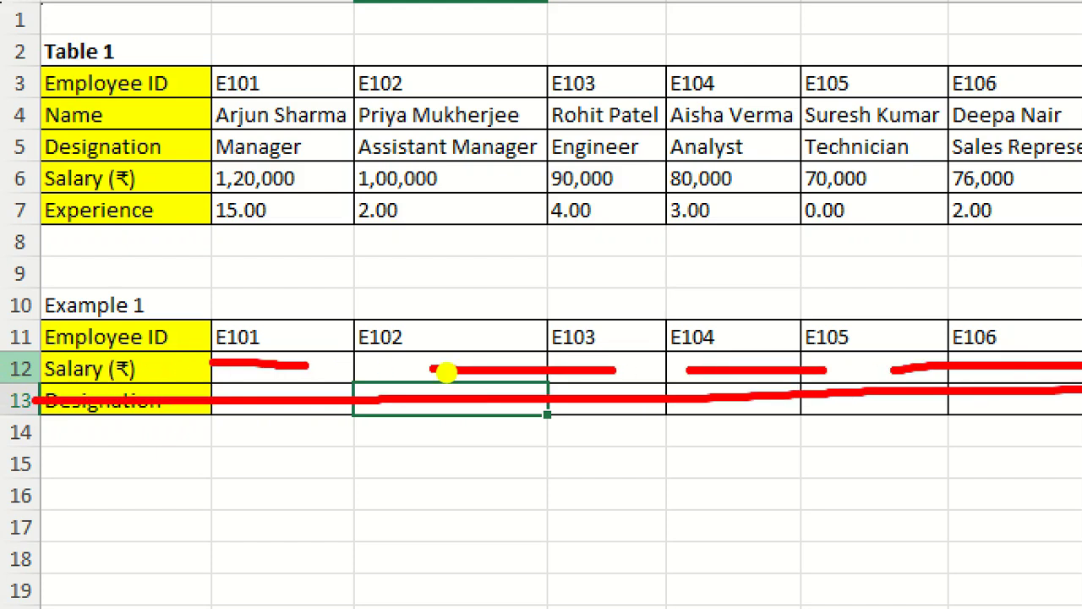
{"action": "left_click_drag", "start_coordinate": [81, 522], "coordinate": [408, 519]}
{"action": "left_click_drag", "start_coordinate": [498, 519], "coordinate": [552, 516]}
{"action": "left_click_drag", "start_coordinate": [679, 512], "coordinate": [849, 511]}
{"action": "left_click_drag", "start_coordinate": [1011, 520], "coordinate": [1073, 518]}
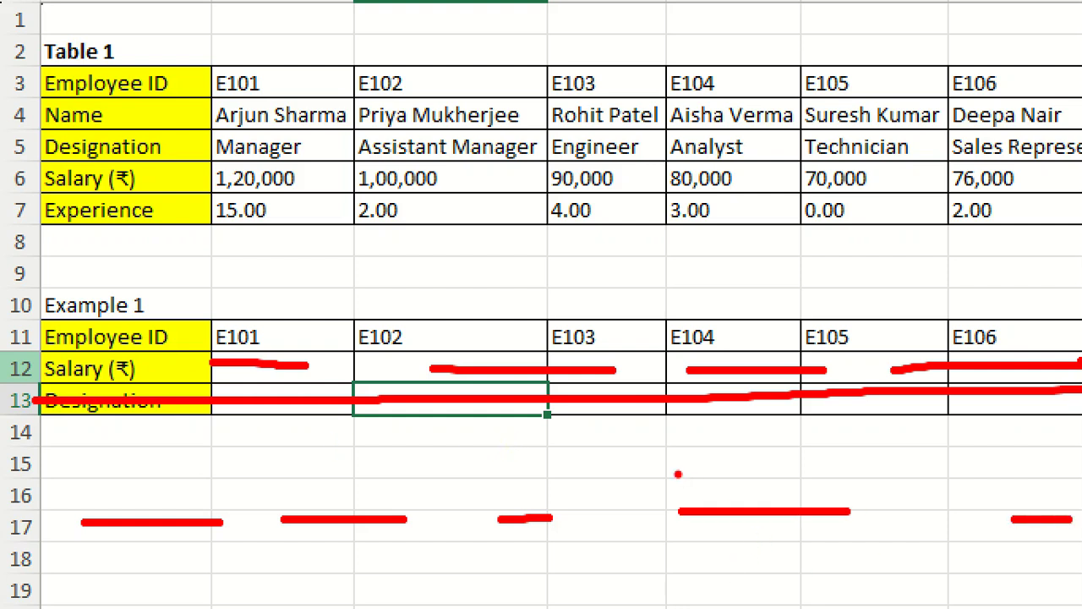
{"action": "left_click_drag", "start_coordinate": [677, 474], "coordinate": [727, 557]}
{"action": "mouse_move", "coordinate": [398, 561]}
{"action": "left_mouse_down"}
{"action": "mouse_move", "coordinate": [467, 581]}
{"action": "mouse_move", "coordinate": [472, 604]}
{"action": "left_mouse_up"}
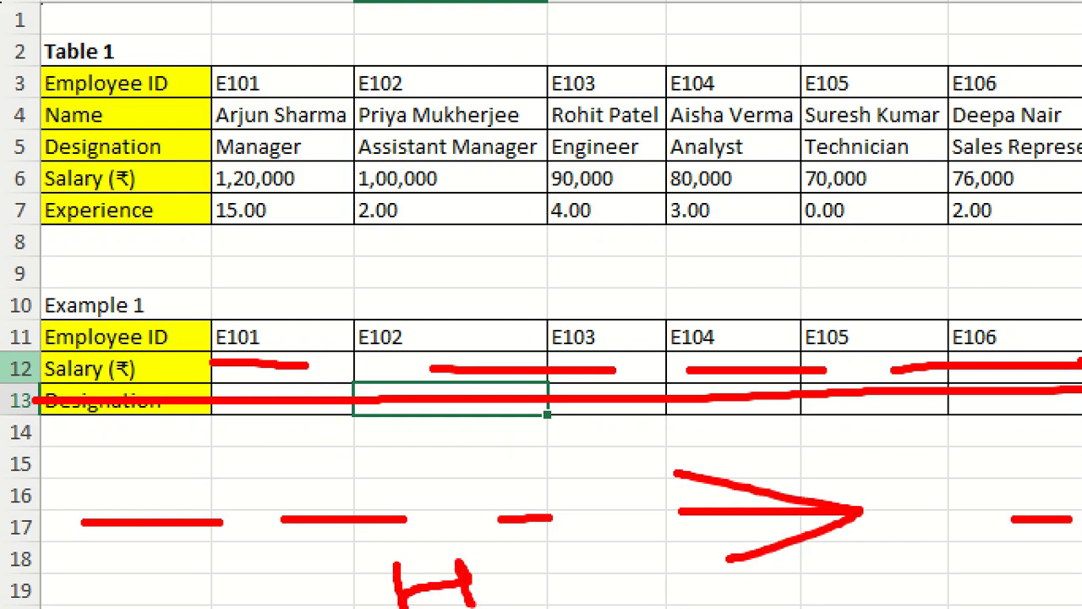
{"action": "key", "text": "Escape"}
Search for the HLOOKUP function and insert it in B12, the Salary cell for E101 in Example 1.
{"action": "left_click", "coordinate": [129, 377]}
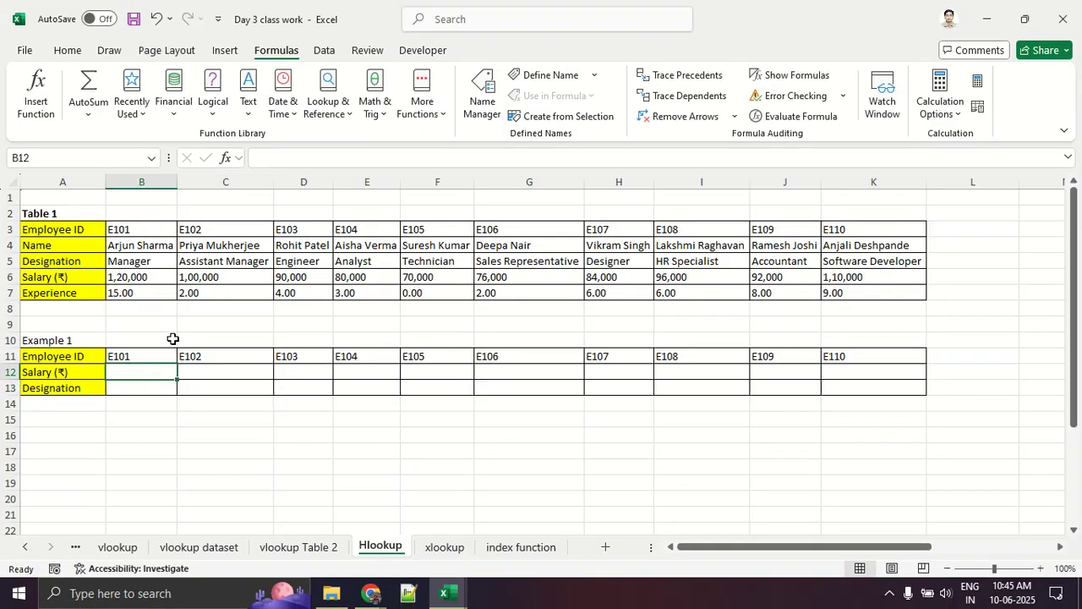
{"action": "left_click", "coordinate": [39, 107]}
{"action": "type", "text": "Hl"}
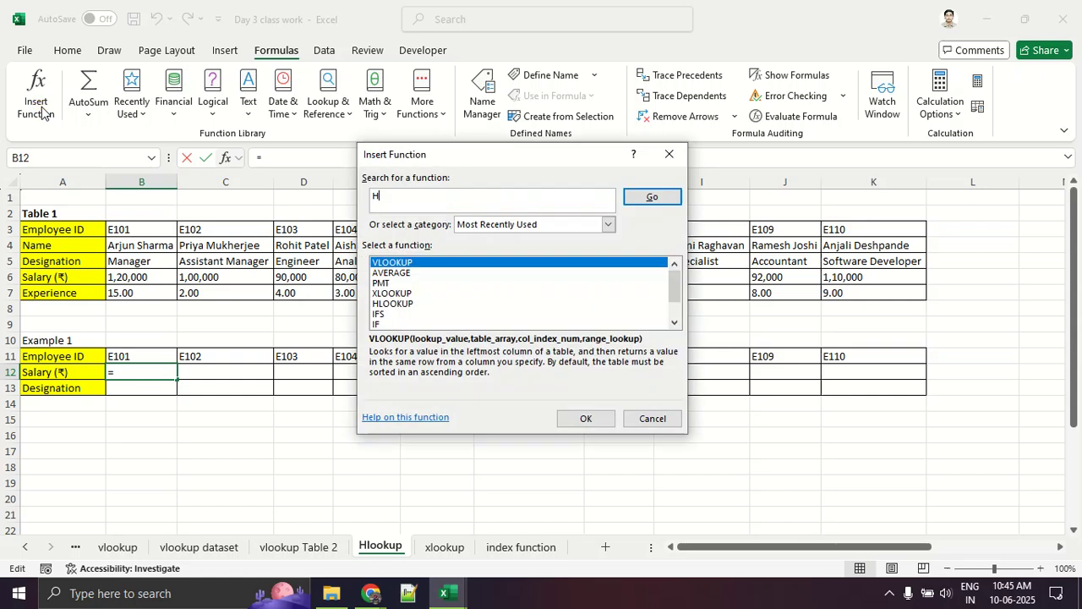
{"action": "type", "text": "ookup"}
{"action": "key", "text": "Return"}
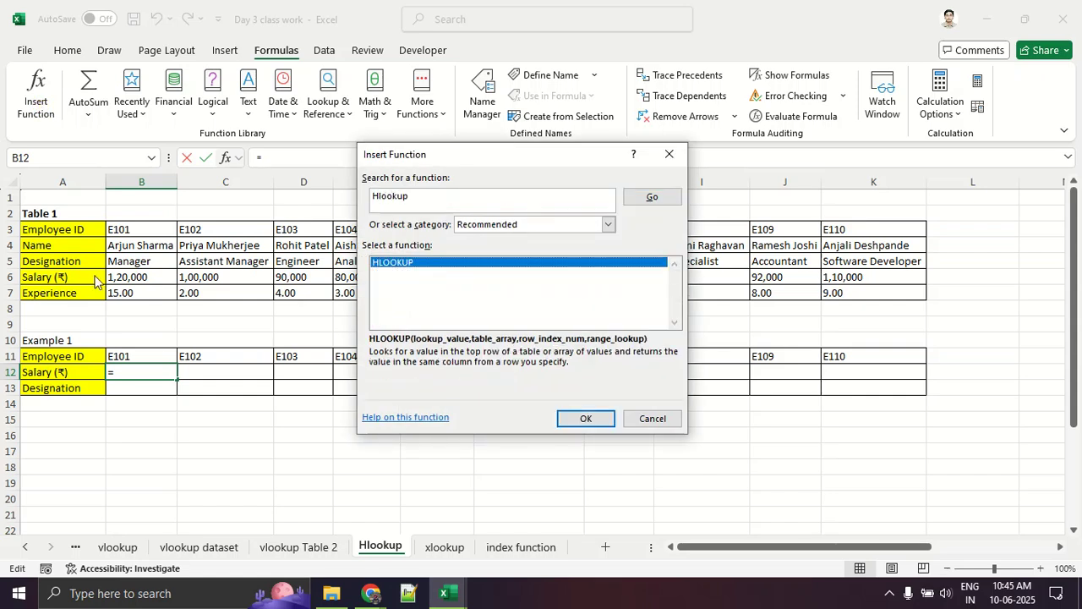
{"action": "left_click", "coordinate": [578, 418]}
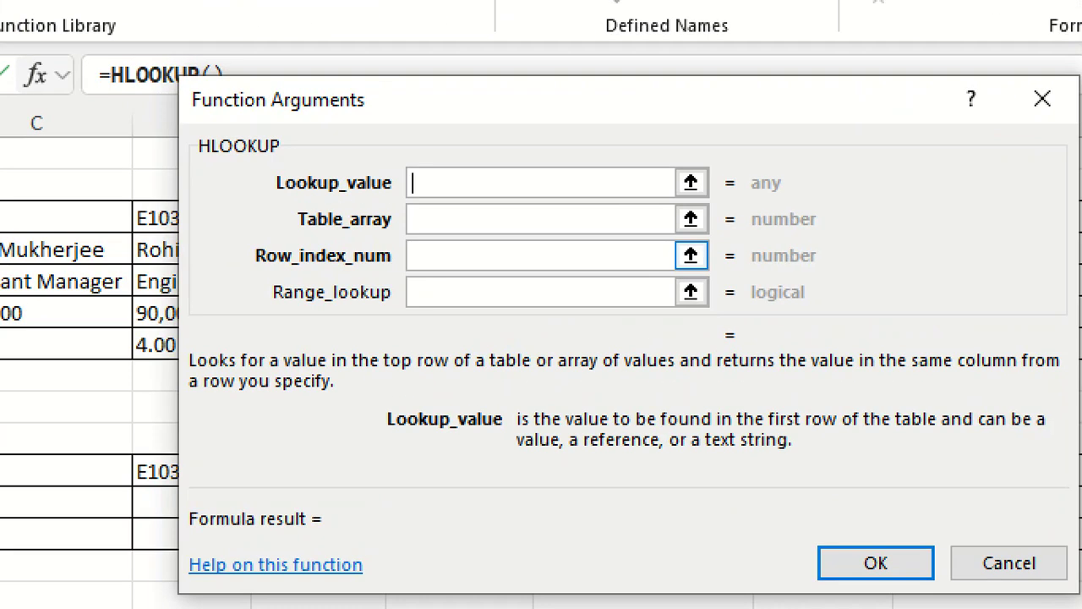
Set the HLOOKUP lookup value to B11 and its table array to the absolute range $B$3:$K$7.
{"action": "left_click", "coordinate": [415, 222]}
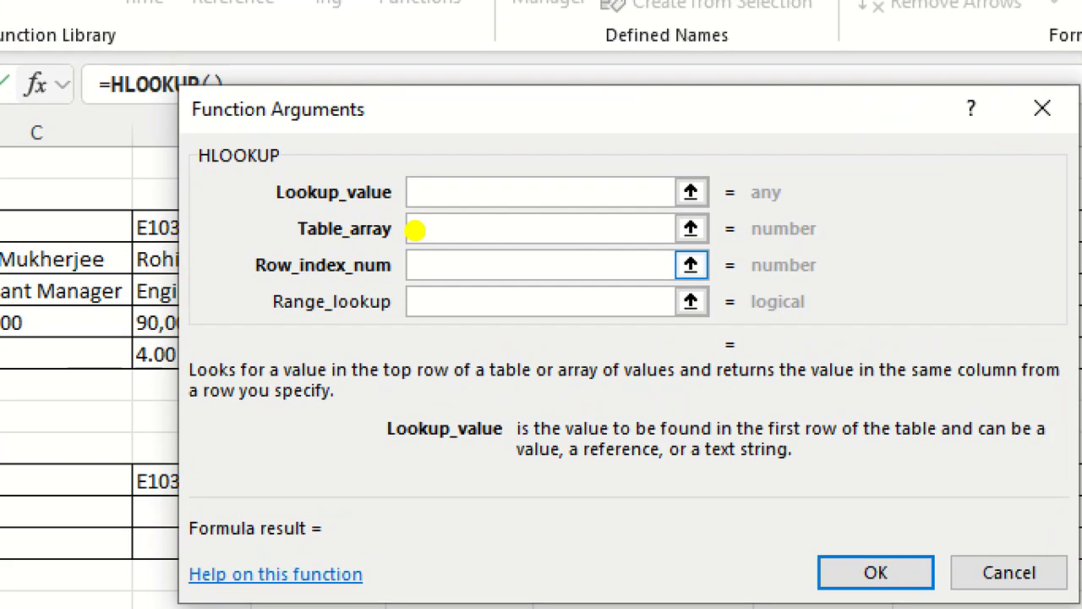
{"action": "left_click_drag", "start_coordinate": [240, 205], "coordinate": [714, 213]}
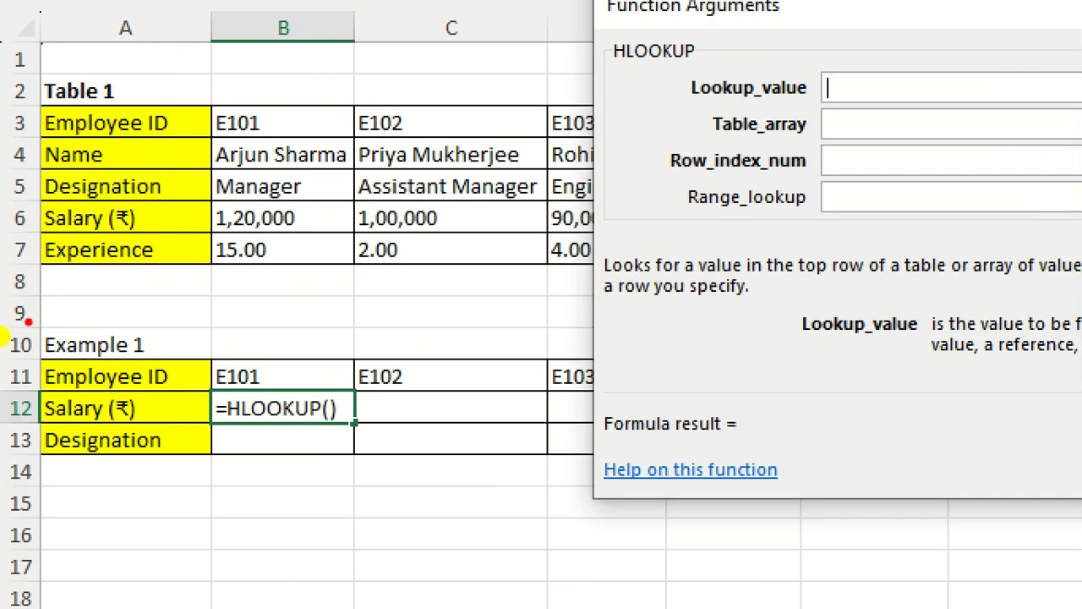
{"action": "left_click_drag", "start_coordinate": [37, 147], "coordinate": [330, 129]}
{"action": "left_click_drag", "start_coordinate": [50, 385], "coordinate": [380, 387]}
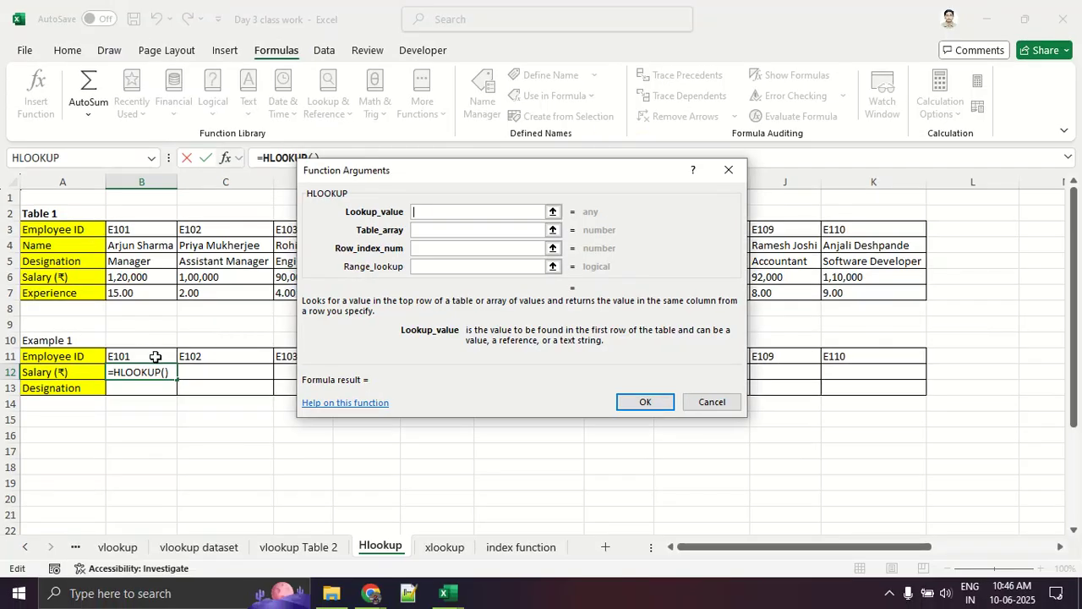
{"action": "left_click", "coordinate": [150, 355]}
{"action": "left_click", "coordinate": [417, 229]}
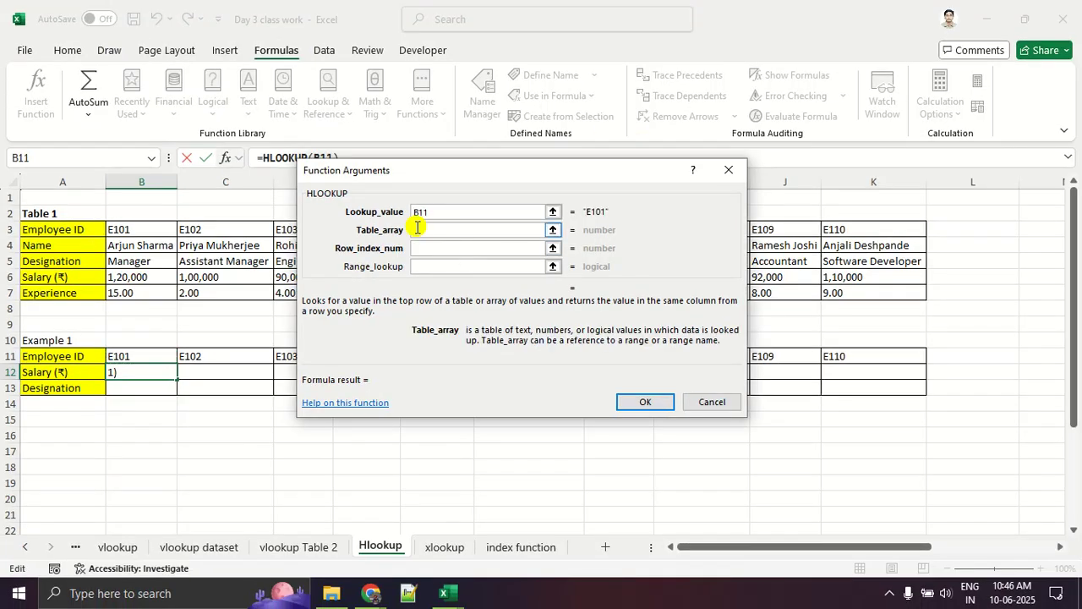
{"action": "left_click", "coordinate": [552, 229]}
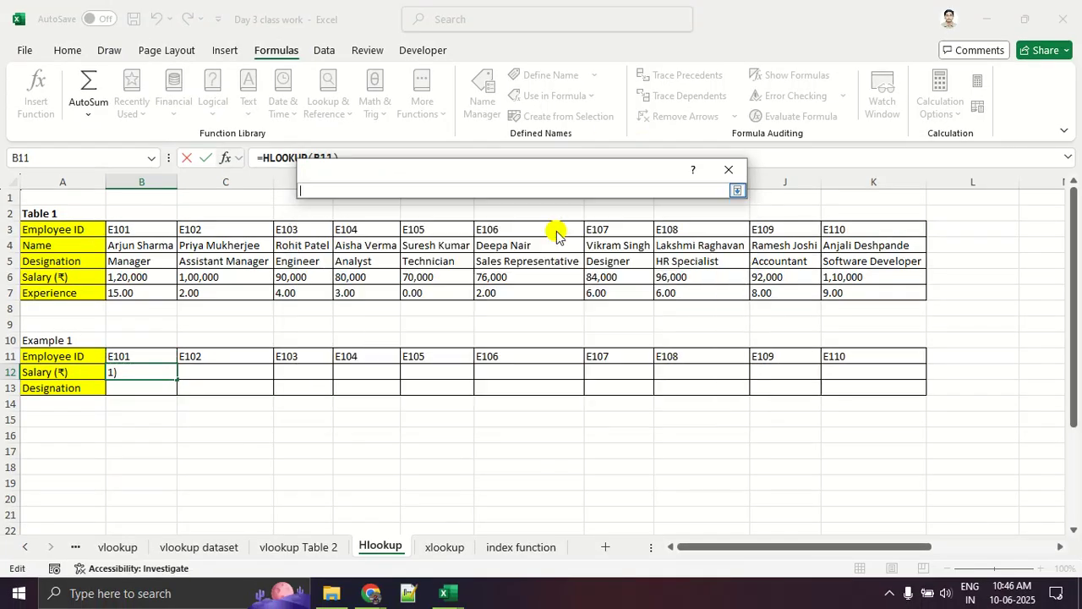
{"action": "left_click_drag", "start_coordinate": [157, 227], "coordinate": [862, 293]}
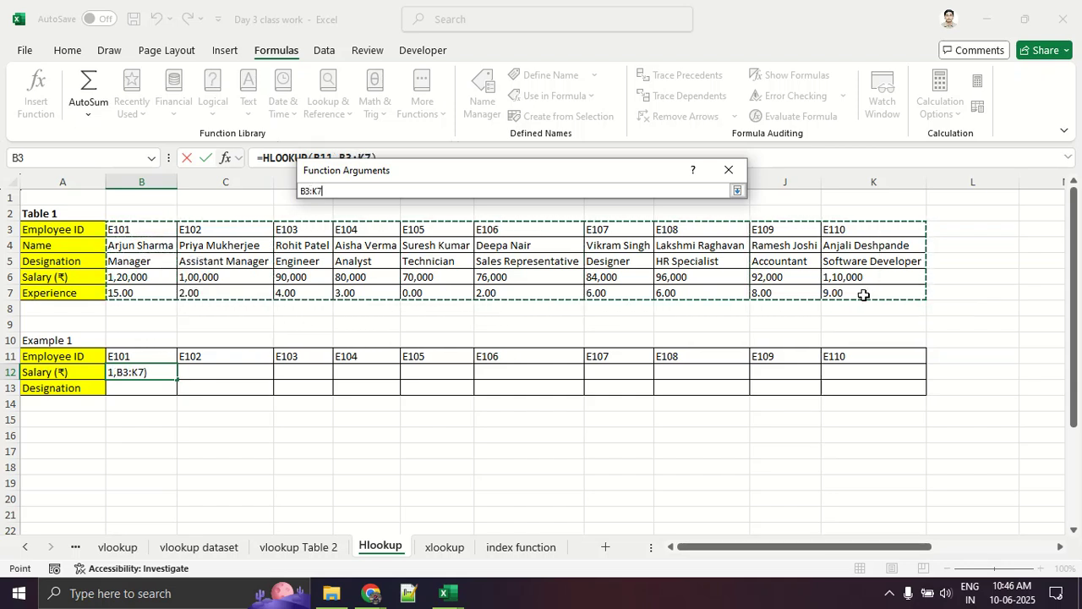
{"action": "left_click", "coordinate": [735, 191]}
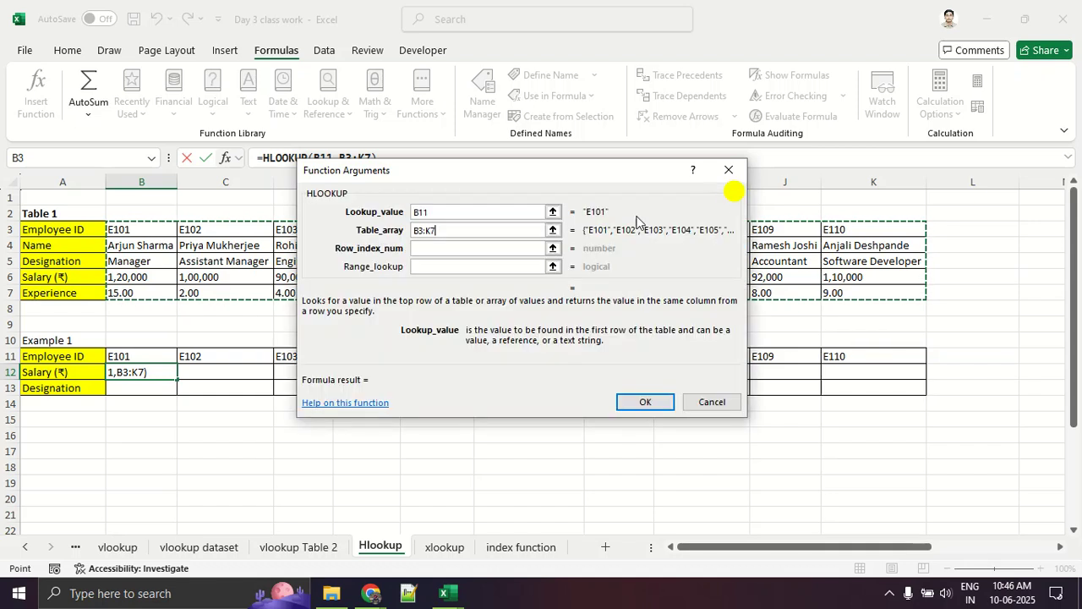
{"action": "left_click_drag", "start_coordinate": [457, 231], "coordinate": [368, 240]}
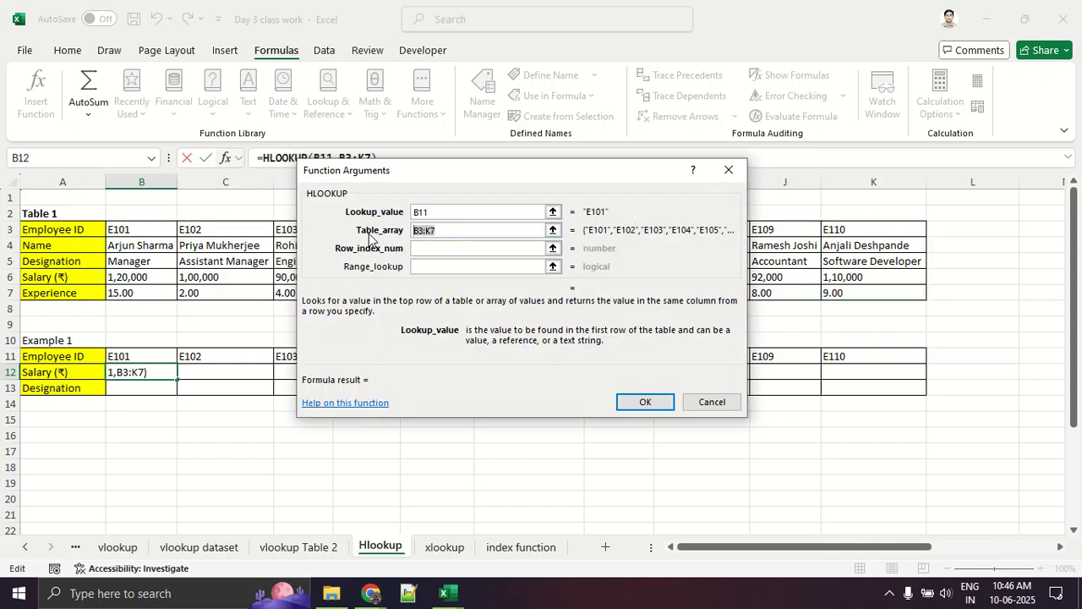
{"action": "key", "text": "F4"}
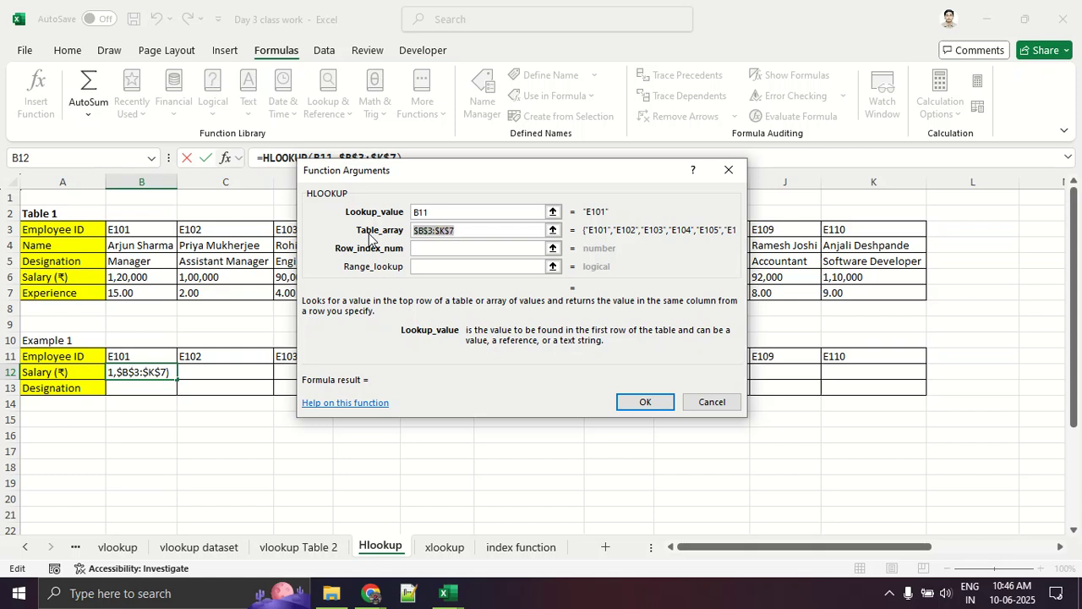
Set the row index number to 4, leave the range lookup empty, and complete the HLOOKUP formula in B12.
{"action": "left_click", "coordinate": [447, 249]}
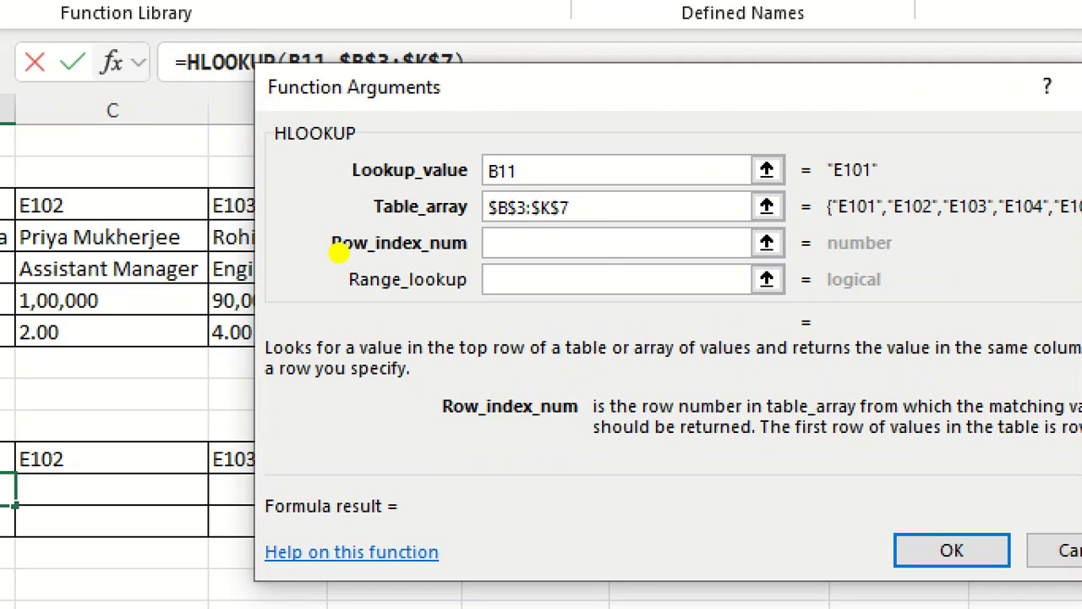
{"action": "mouse_move", "coordinate": [334, 268]}
{"action": "left_mouse_down"}
{"action": "mouse_move", "coordinate": [412, 261]}
{"action": "mouse_move", "coordinate": [330, 245]}
{"action": "left_mouse_up"}
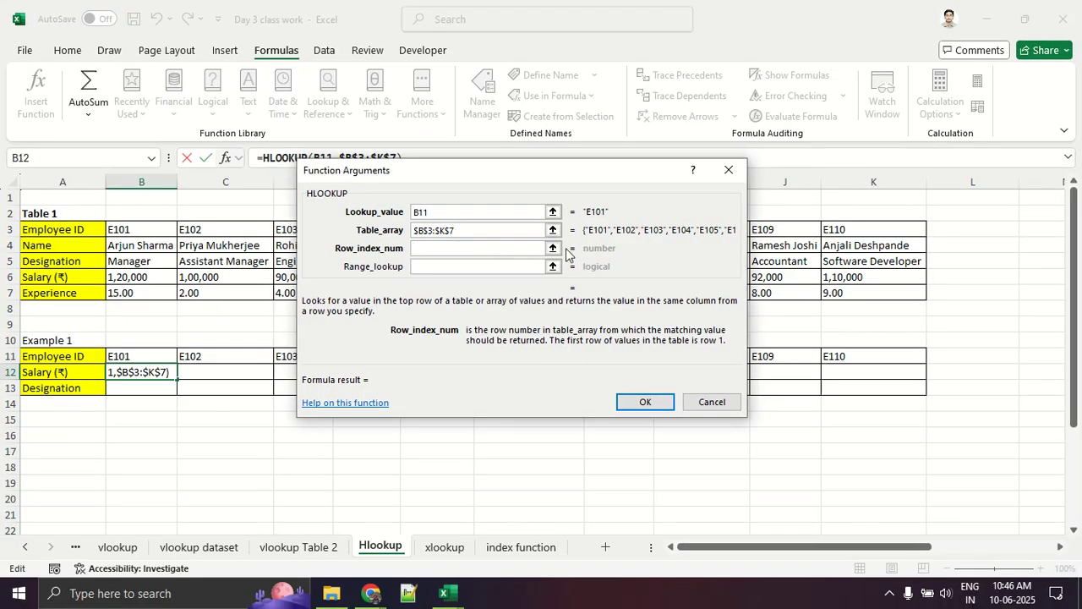
{"action": "left_click", "coordinate": [761, 245]}
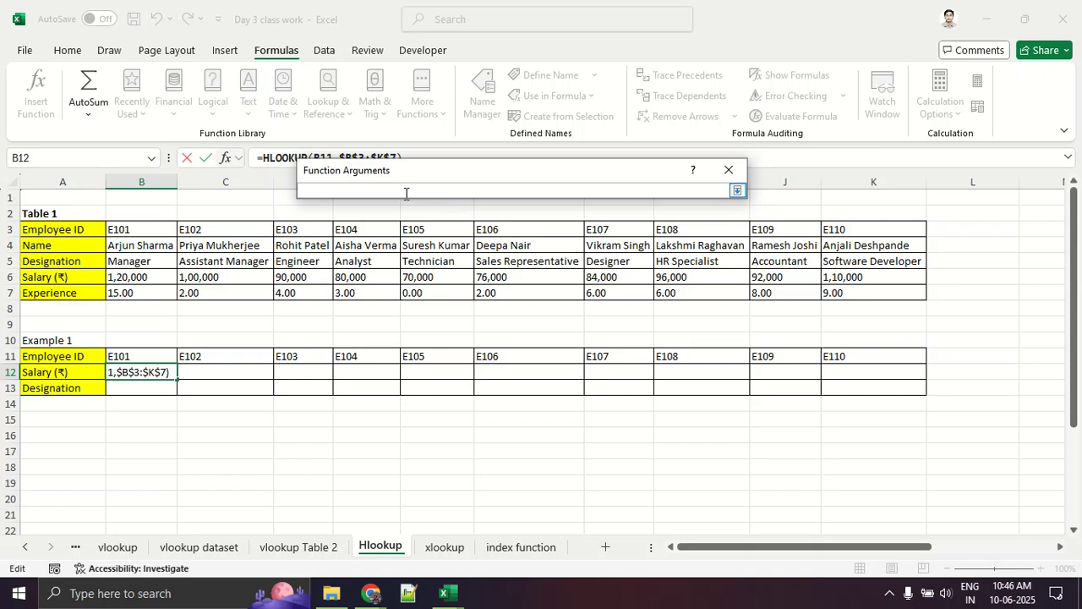
{"action": "type", "text": "4"}
{"action": "left_click", "coordinate": [737, 190]}
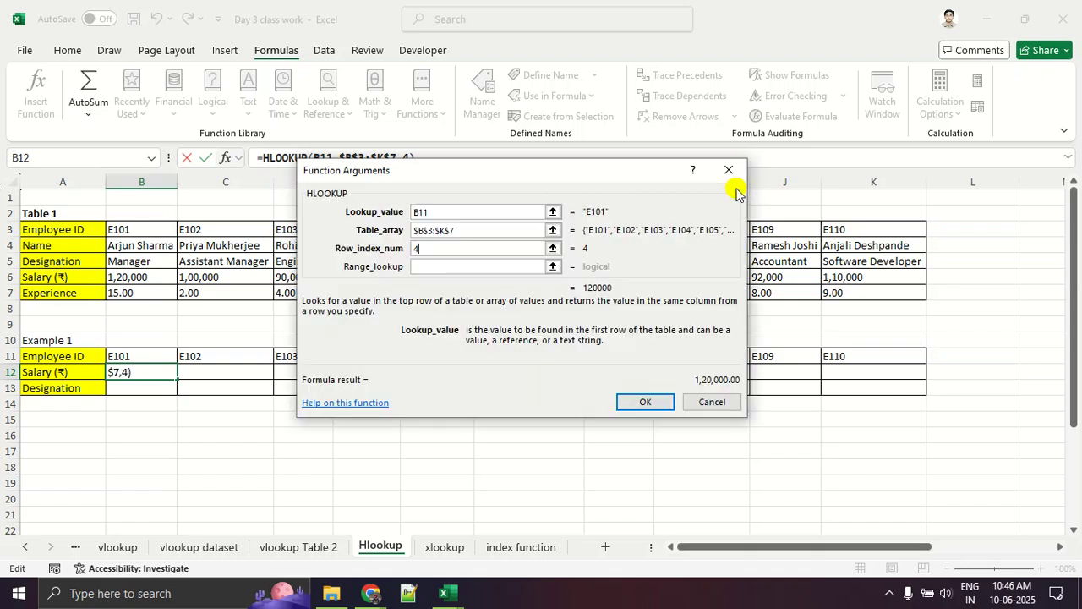
{"action": "left_click", "coordinate": [626, 399]}
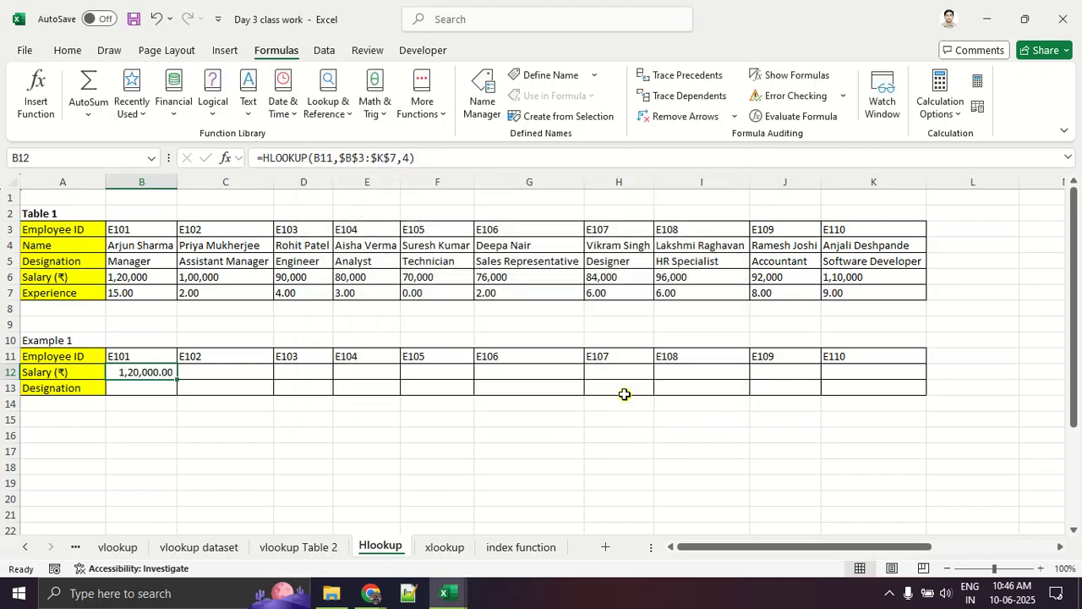
Check the E101 salary in B12 against Table 1 and fill its formula across the Salary row to K12.
{"action": "left_click", "coordinate": [208, 453]}
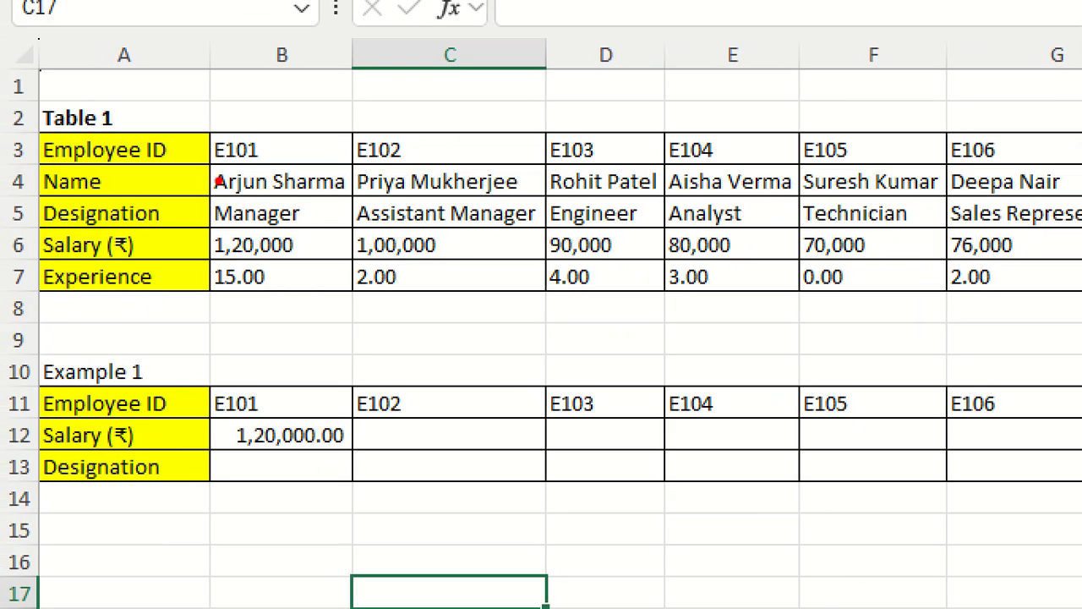
{"action": "left_click_drag", "start_coordinate": [21, 162], "coordinate": [109, 163]}
{"action": "left_click_drag", "start_coordinate": [212, 263], "coordinate": [330, 262]}
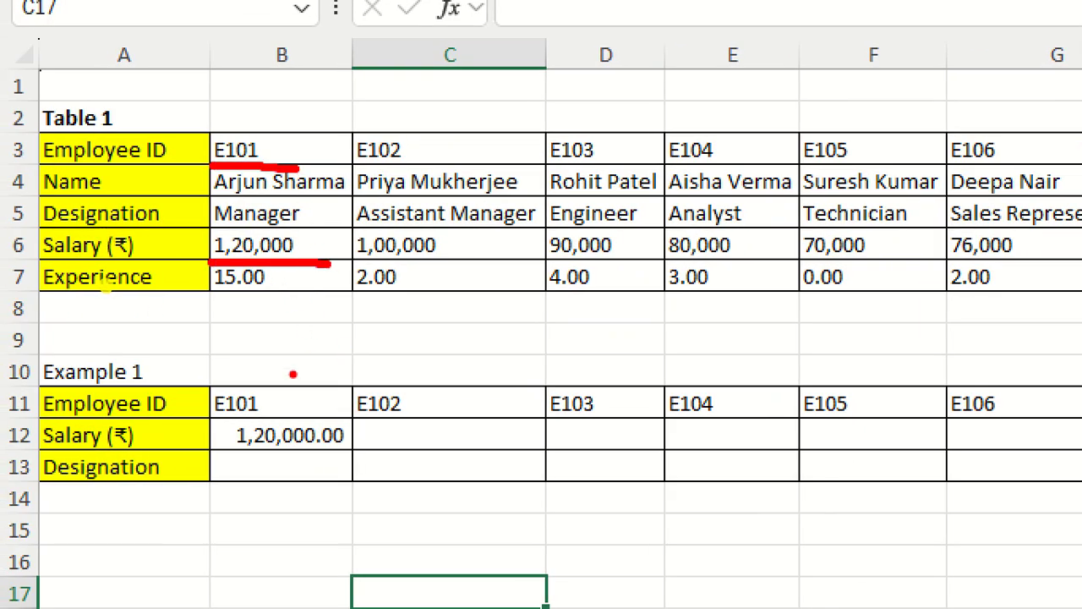
{"action": "left_click_drag", "start_coordinate": [189, 420], "coordinate": [268, 418]}
{"action": "left_click_drag", "start_coordinate": [212, 444], "coordinate": [298, 440]}
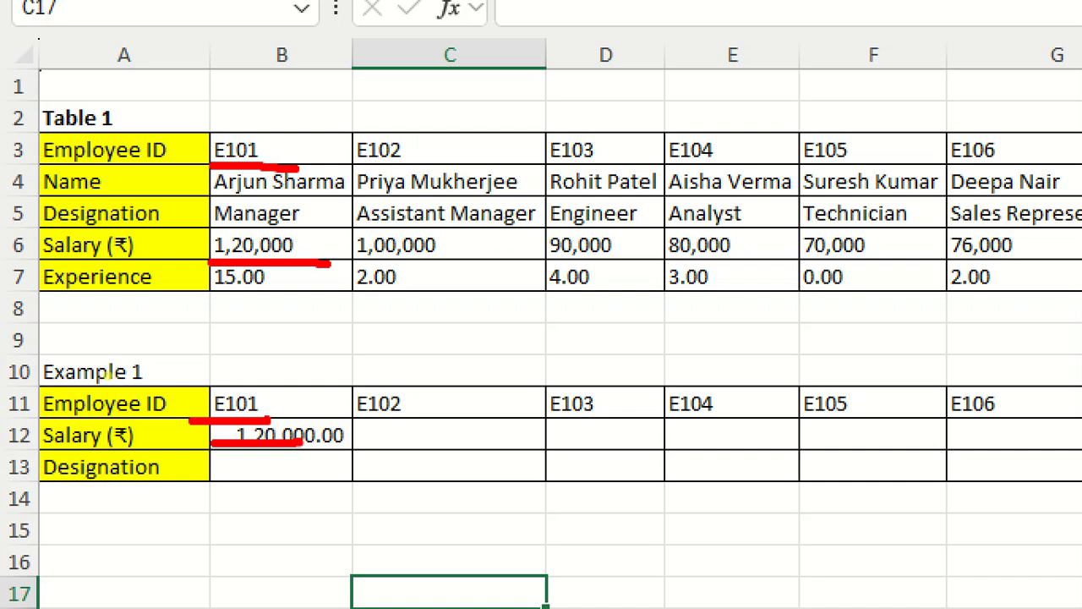
{"action": "left_click", "coordinate": [321, 438]}
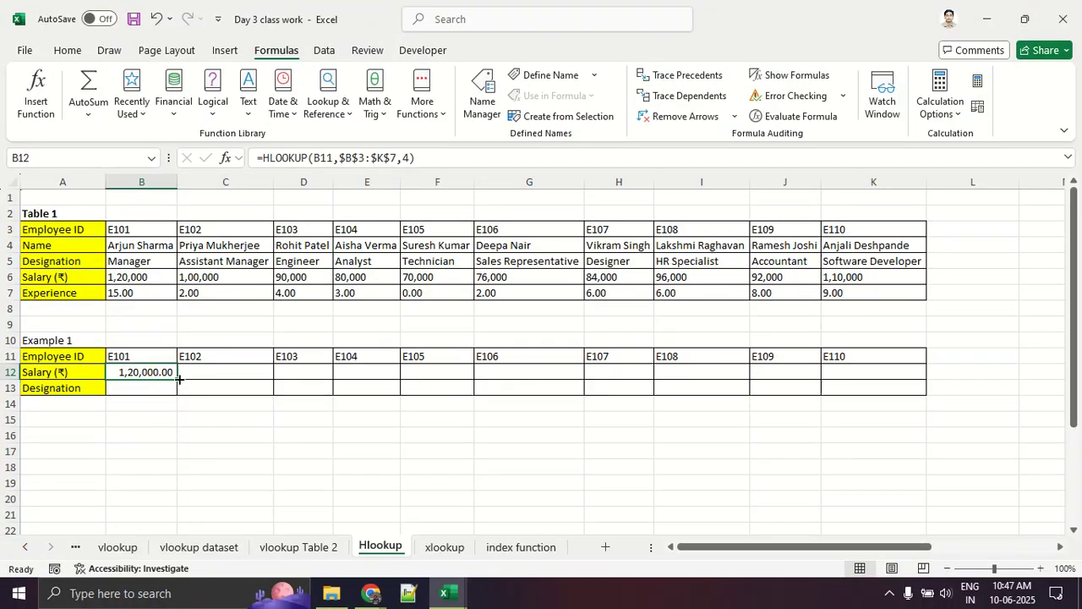
{"action": "left_click_drag", "start_coordinate": [179, 379], "coordinate": [901, 380]}
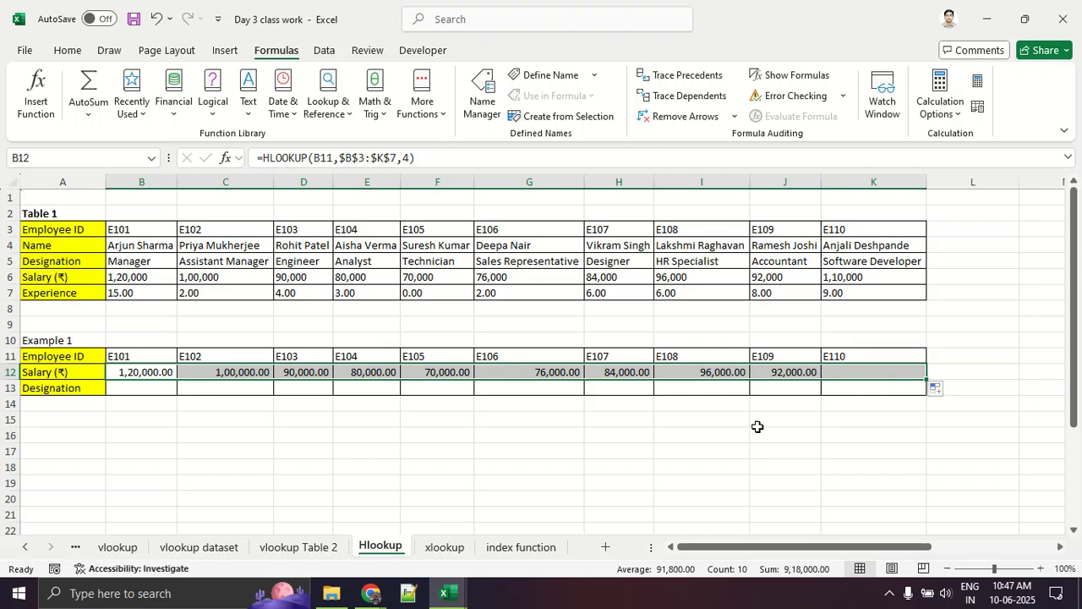
Compare the filled salary for E108 with Table 1 and look over the empty Designation row of Example 1.
{"action": "left_click", "coordinate": [564, 472]}
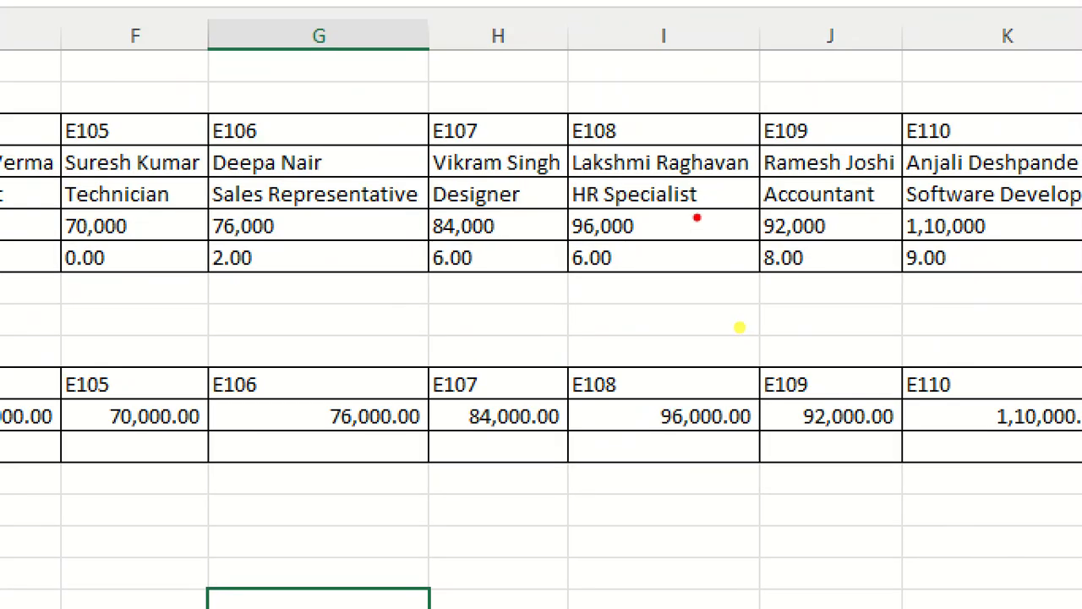
{"action": "mouse_move", "coordinate": [677, 77]}
{"action": "left_mouse_down"}
{"action": "mouse_move", "coordinate": [556, 95]}
{"action": "mouse_move", "coordinate": [582, 108]}
{"action": "left_mouse_up"}
{"action": "mouse_move", "coordinate": [713, 370]}
{"action": "left_mouse_down"}
{"action": "mouse_move", "coordinate": [538, 409]}
{"action": "mouse_move", "coordinate": [644, 384]}
{"action": "left_mouse_up"}
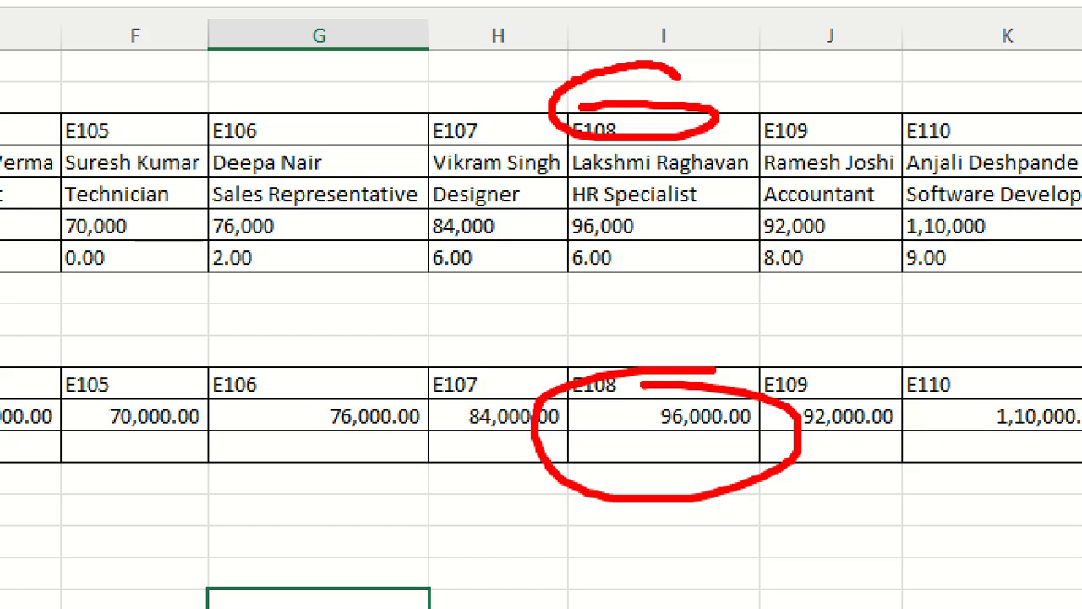
{"action": "left_click", "coordinate": [143, 389]}
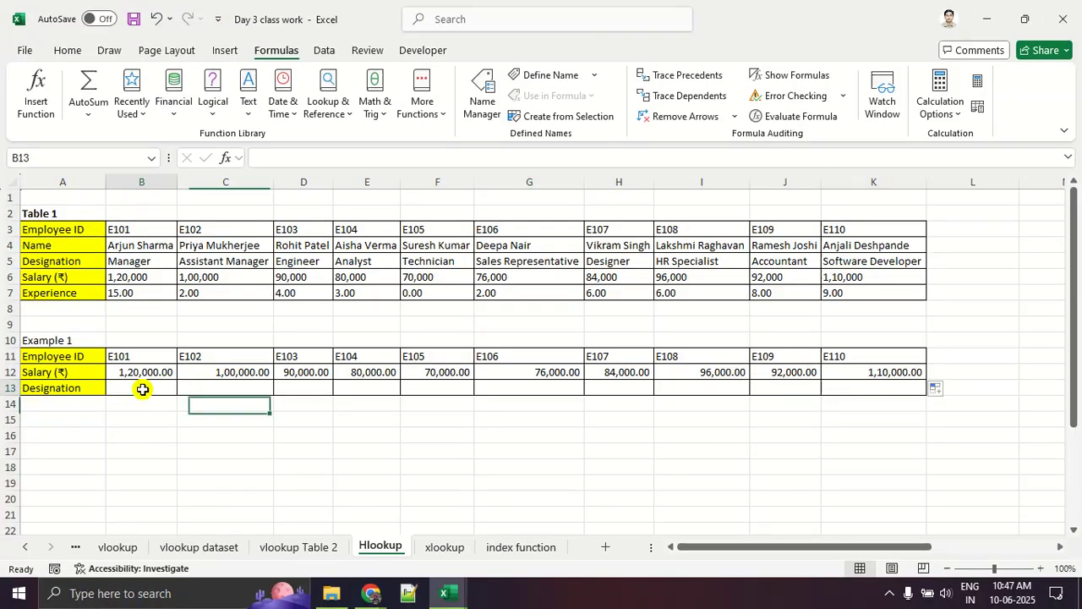
{"action": "left_click_drag", "start_coordinate": [68, 279], "coordinate": [279, 265]}
{"action": "left_click", "coordinate": [242, 322]}
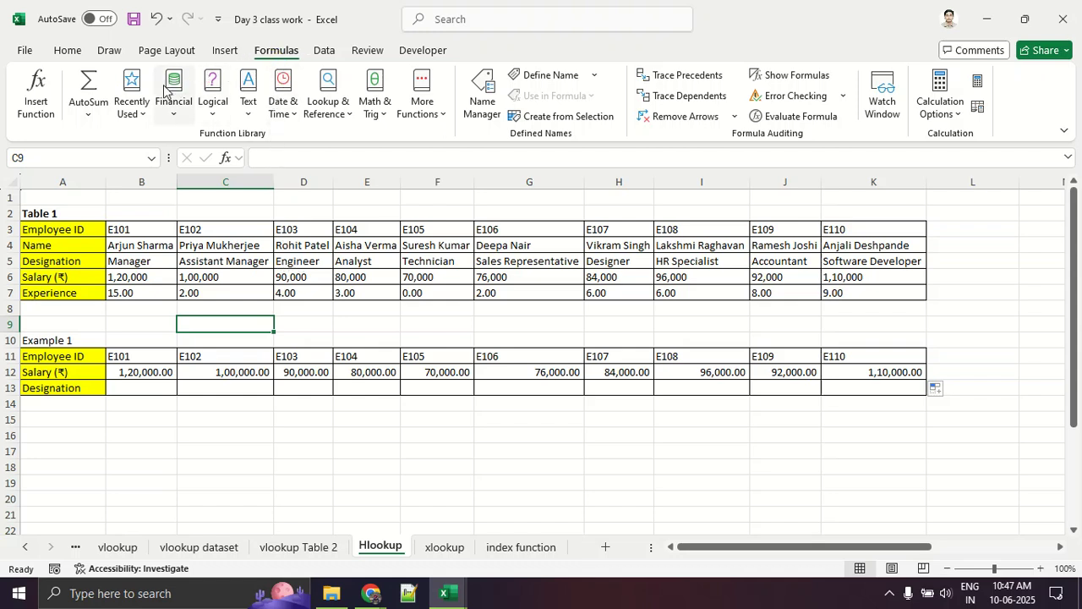
Start an HLOOKUP formula in B13 of the Designation row with B11 as its lookup value.
{"action": "left_click", "coordinate": [46, 111]}
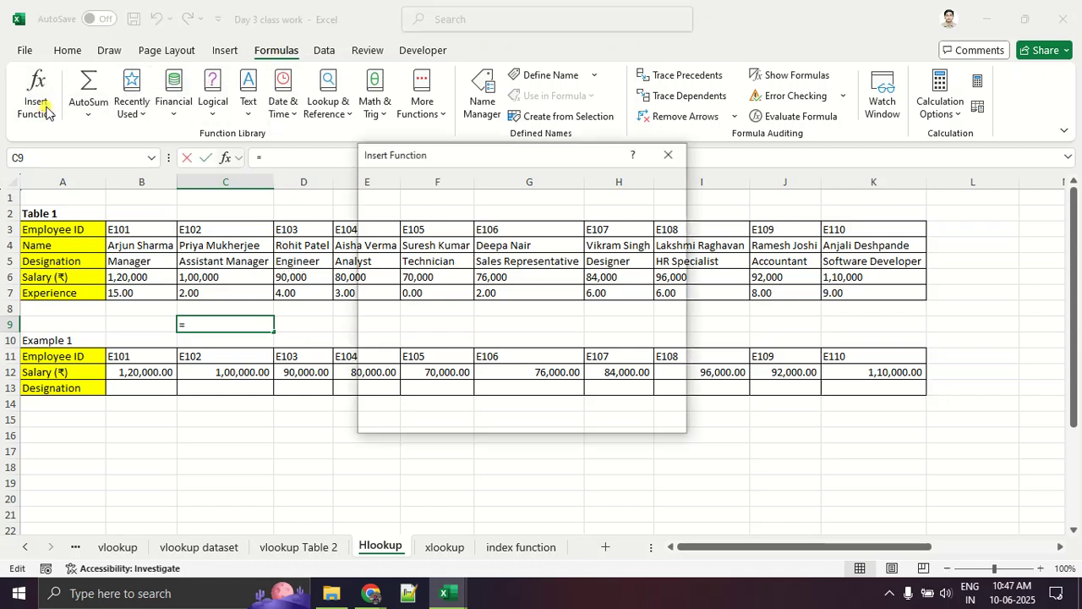
{"action": "key", "text": "Escape"}
{"action": "left_click", "coordinate": [149, 386]}
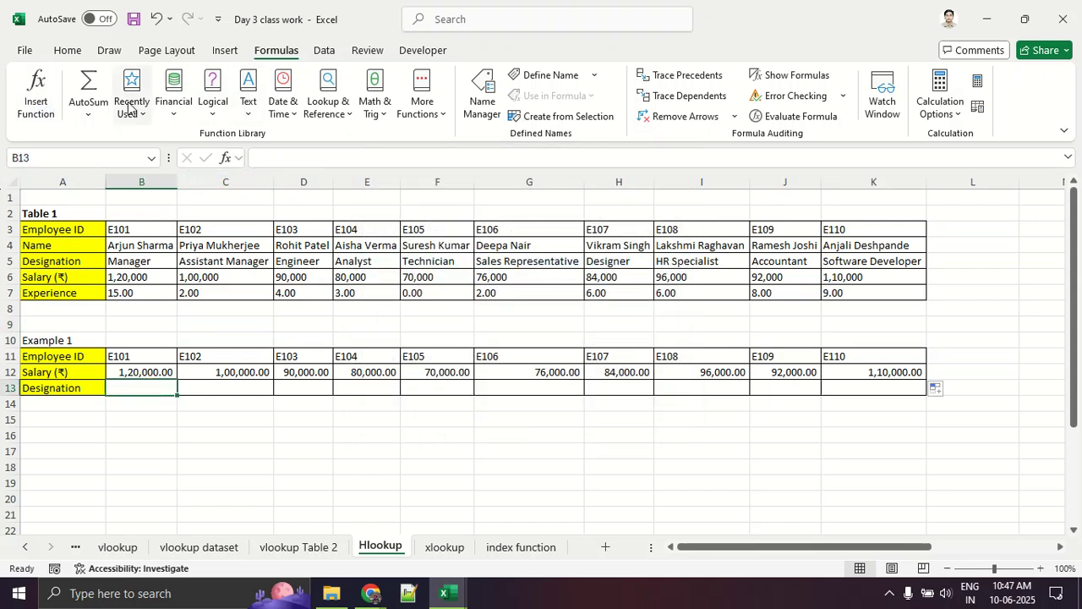
{"action": "left_click", "coordinate": [47, 114]}
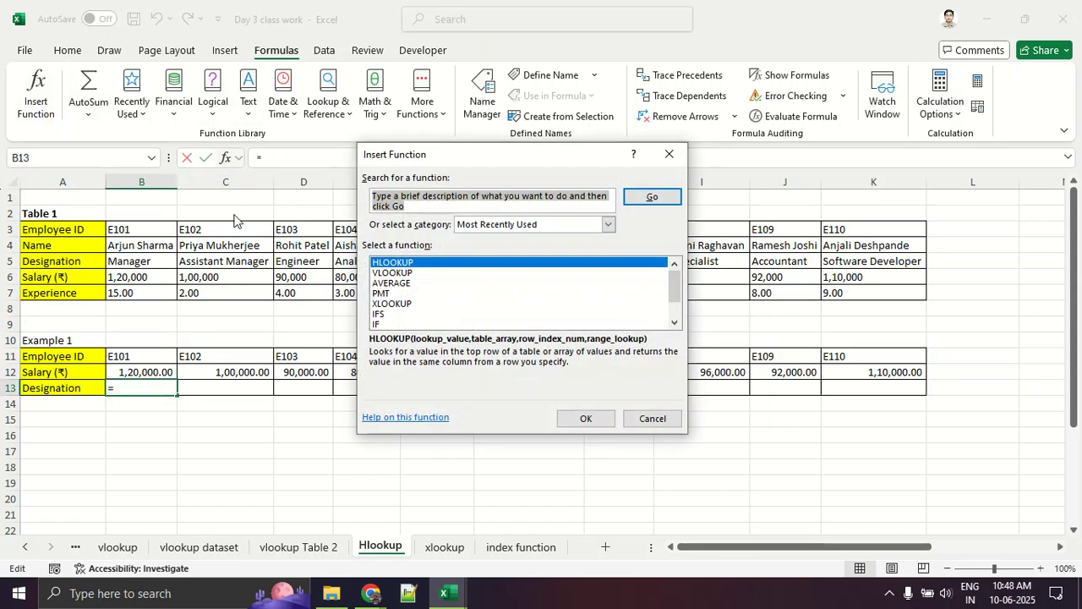
{"action": "left_click", "coordinate": [587, 418]}
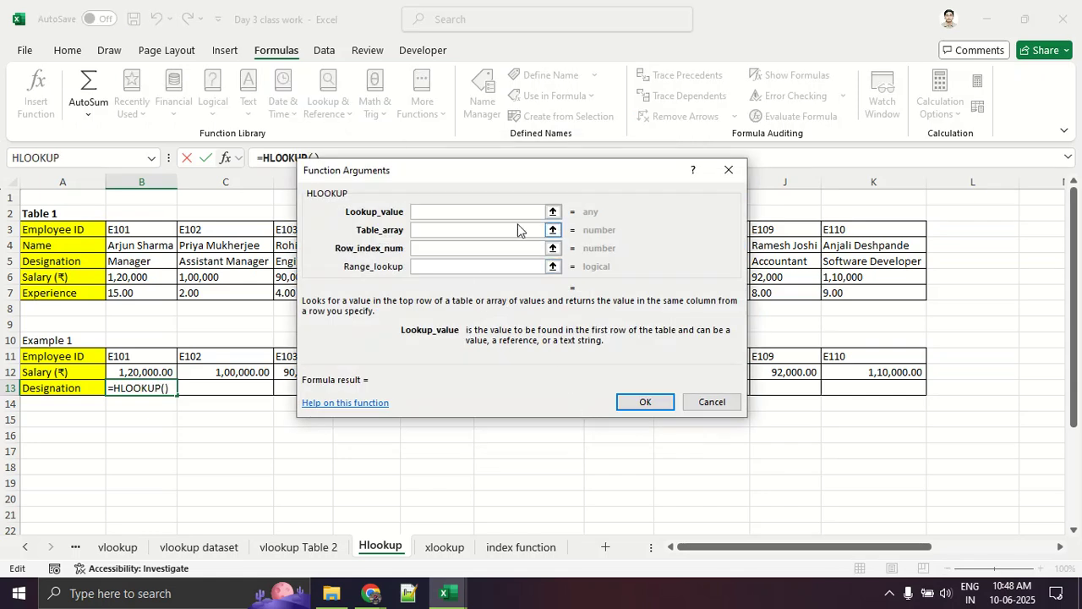
{"action": "left_click", "coordinate": [552, 212]}
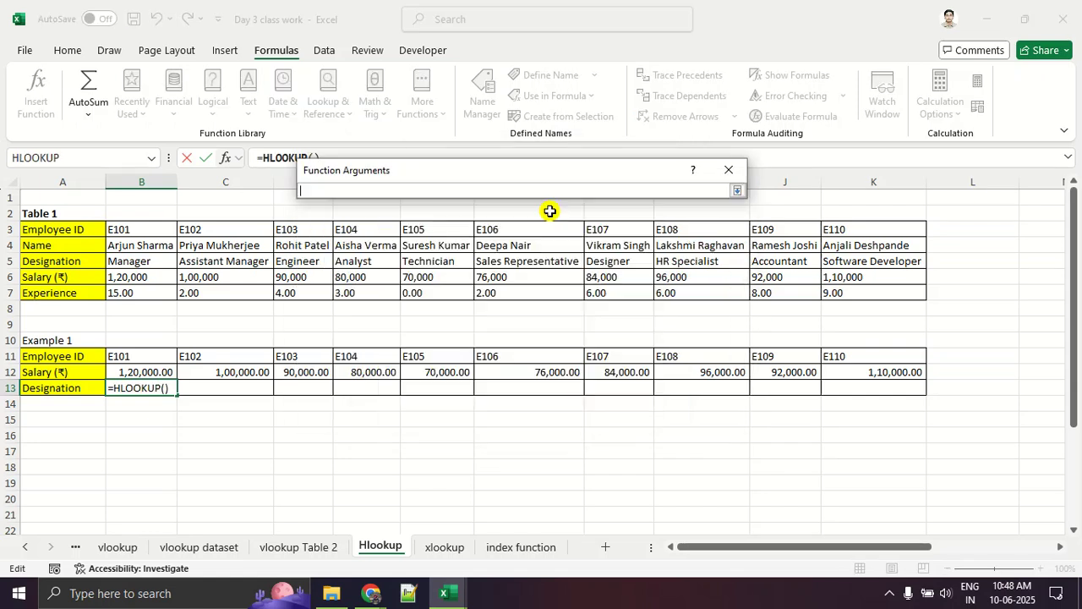
{"action": "left_click", "coordinate": [157, 360]}
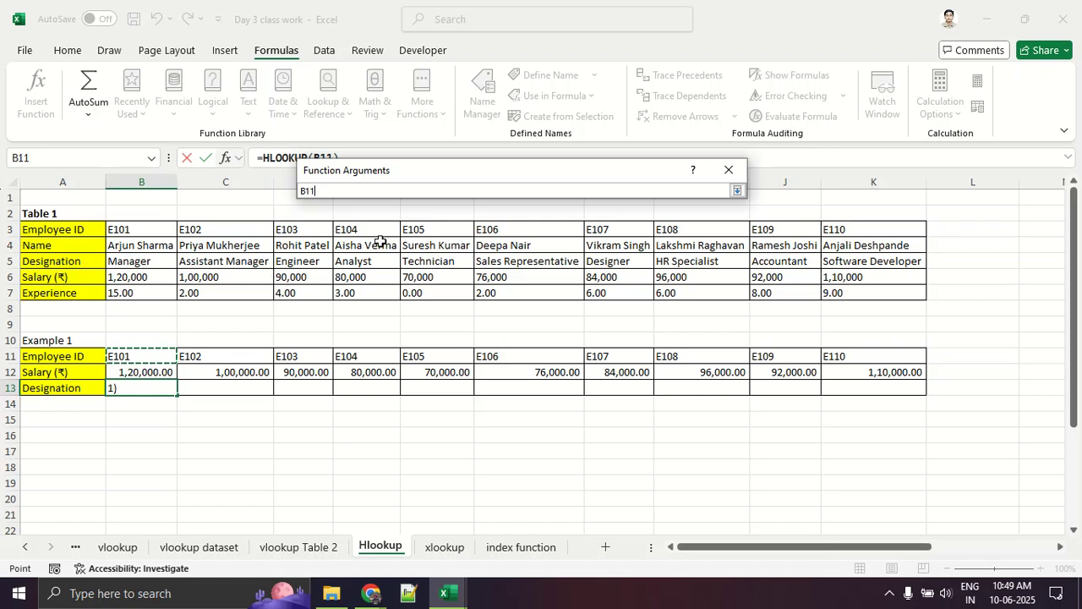
{"action": "left_click", "coordinate": [737, 191]}
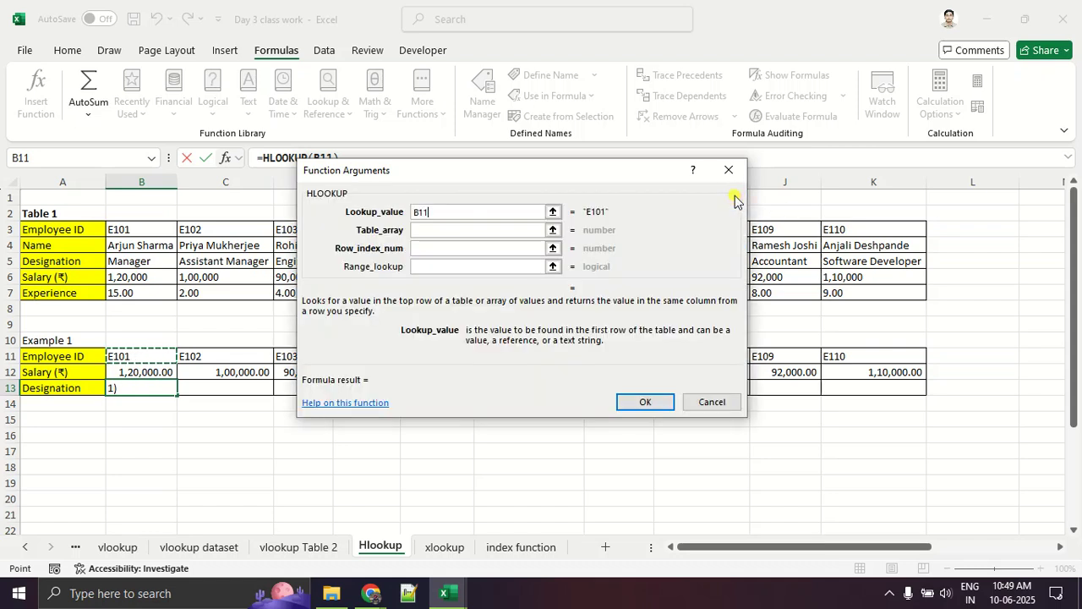
Set the HLOOKUP table array to Table 1's range B3:K7 and make it absolute as $B$3:$K$7.
{"action": "left_click", "coordinate": [454, 229]}
{"action": "left_click", "coordinate": [553, 229]}
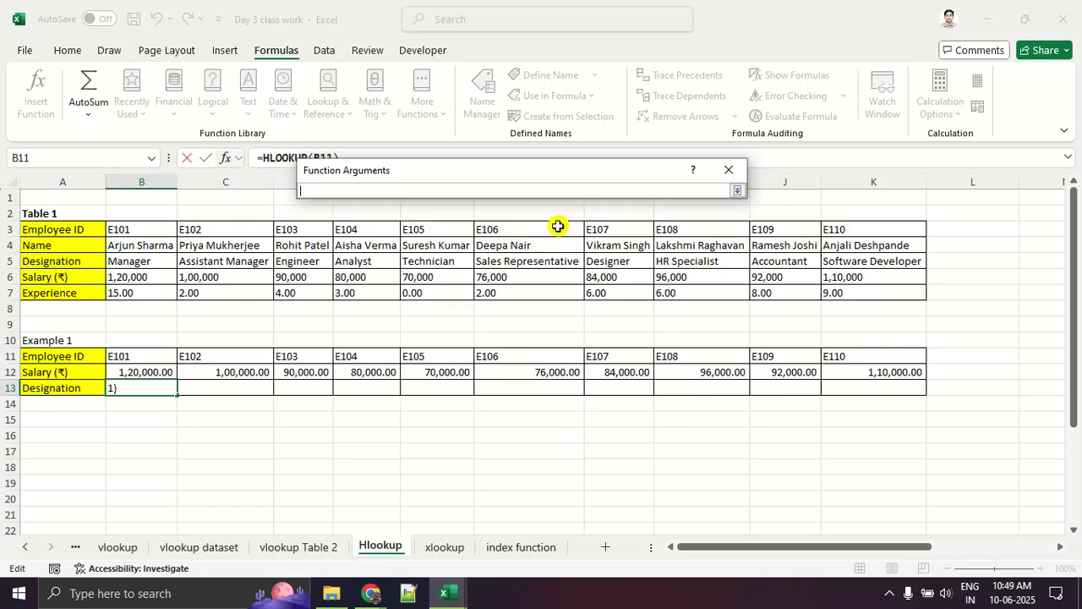
{"action": "left_click_drag", "start_coordinate": [152, 234], "coordinate": [839, 281]}
{"action": "left_click", "coordinate": [737, 190]}
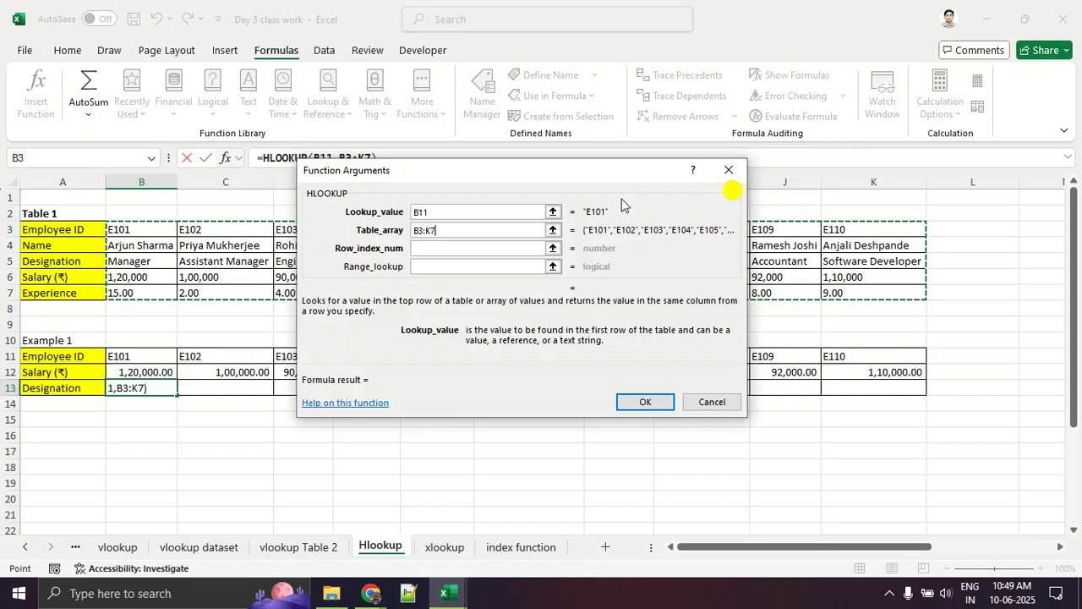
{"action": "left_click", "coordinate": [450, 245]}
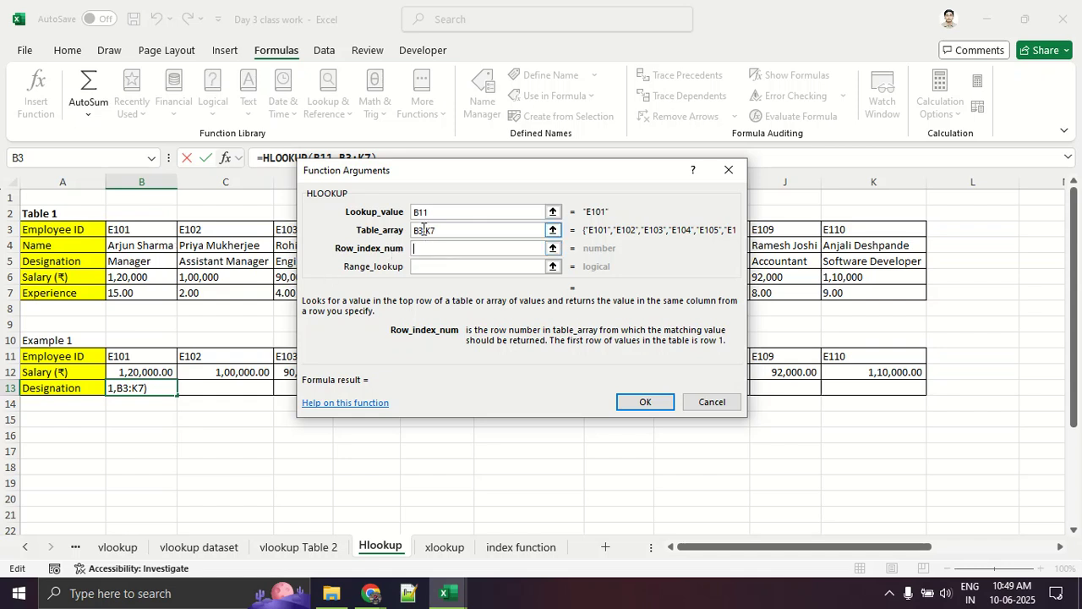
{"action": "left_click_drag", "start_coordinate": [444, 231], "coordinate": [405, 237]}
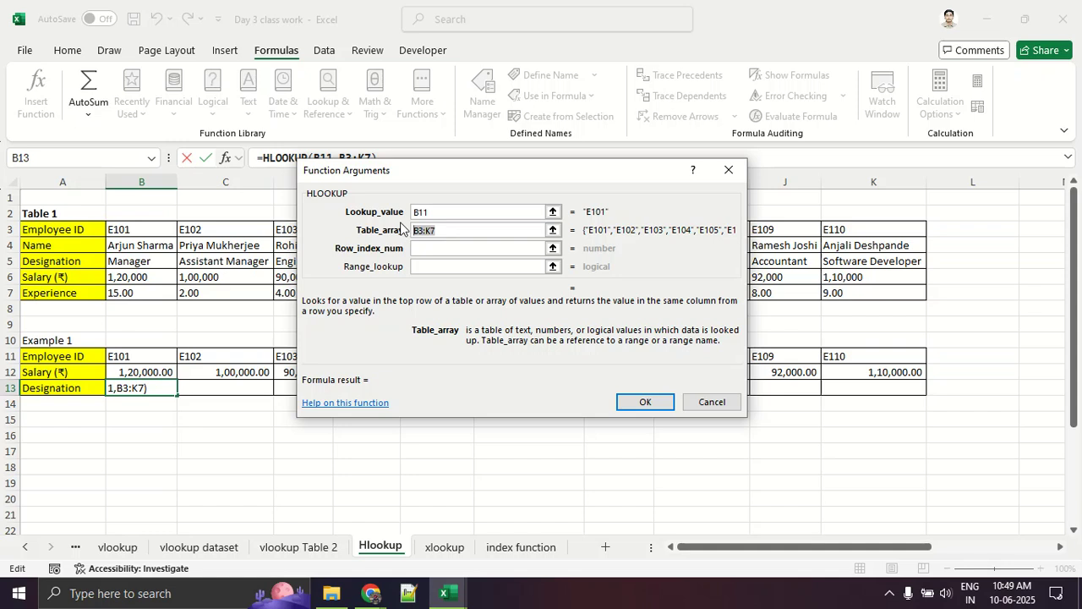
{"action": "key", "text": "F4"}
Count down Table 1 to the Designation row and set the HLOOKUP row index number to 3.
{"action": "left_click", "coordinate": [426, 247]}
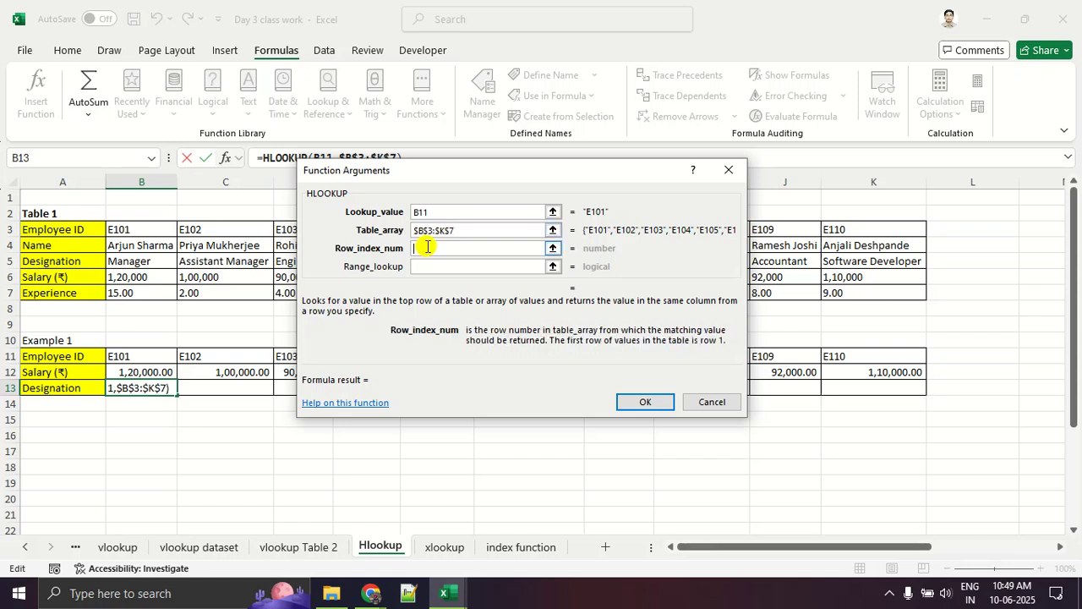
{"action": "left_click", "coordinate": [553, 251]}
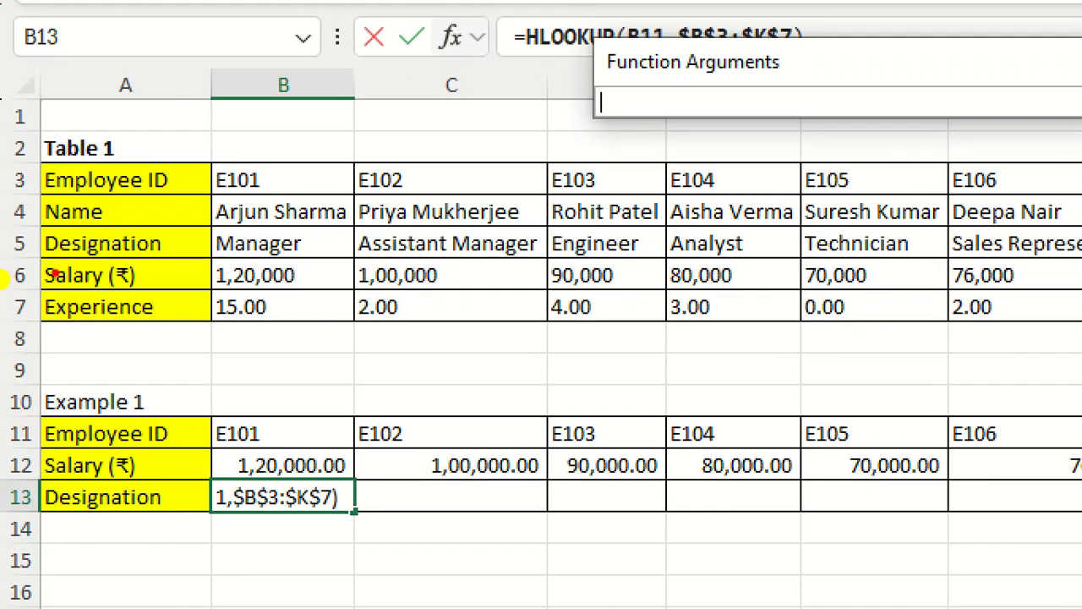
{"action": "mouse_move", "coordinate": [208, 191]}
{"action": "left_mouse_down"}
{"action": "mouse_move", "coordinate": [324, 186]}
{"action": "mouse_move", "coordinate": [378, 96]}
{"action": "left_mouse_up"}
{"action": "mouse_move", "coordinate": [301, 217]}
{"action": "left_mouse_down"}
{"action": "mouse_move", "coordinate": [492, 213]}
{"action": "mouse_move", "coordinate": [490, 116]}
{"action": "left_mouse_up"}
{"action": "mouse_move", "coordinate": [256, 243]}
{"action": "left_mouse_down"}
{"action": "mouse_move", "coordinate": [507, 242]}
{"action": "mouse_move", "coordinate": [598, 169]}
{"action": "left_mouse_up"}
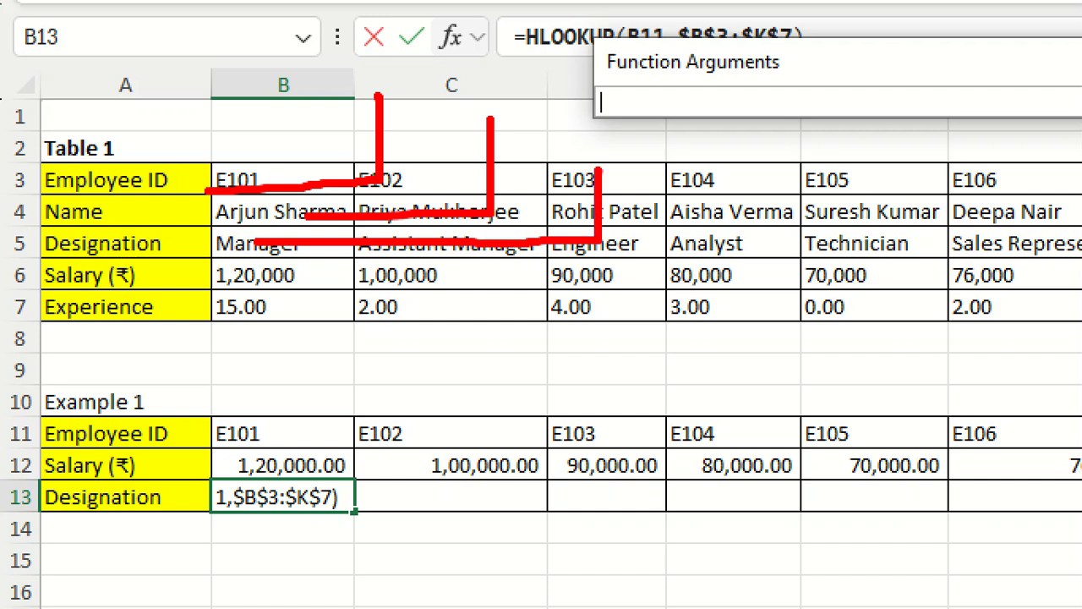
{"action": "key", "text": "Escape"}
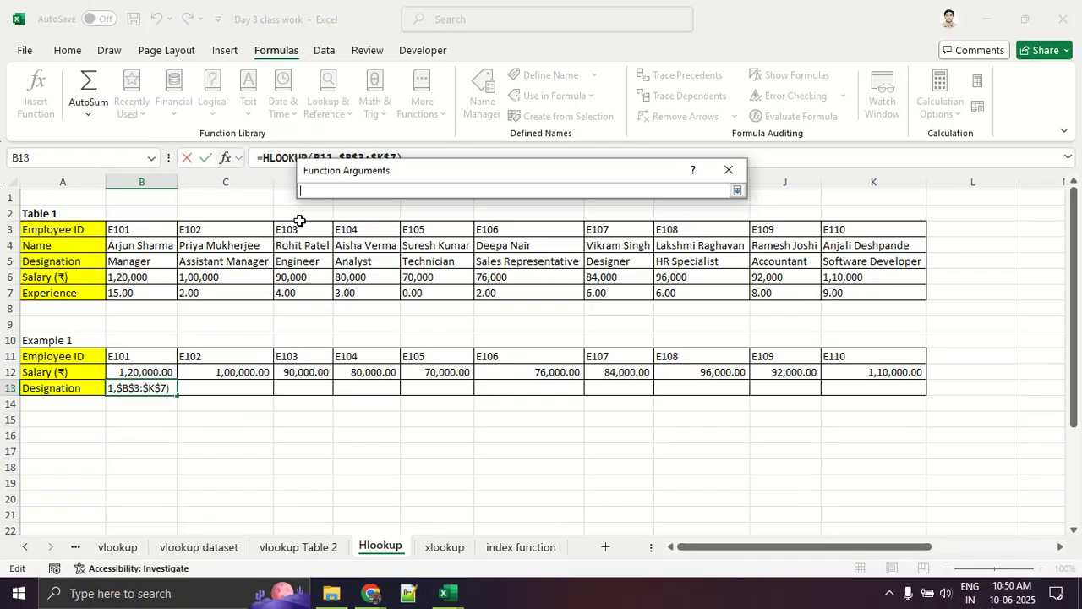
{"action": "type", "text": "3"}
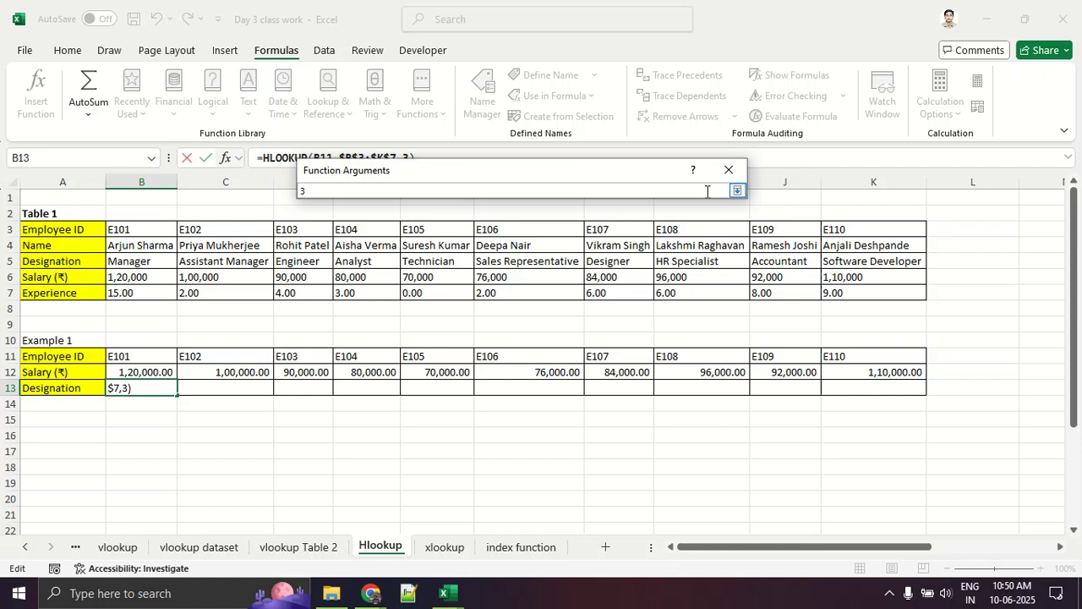
Complete the HLOOKUP formula in B13 with the range lookup left empty and fill it across the Designation row to K13.
{"action": "left_click", "coordinate": [735, 191]}
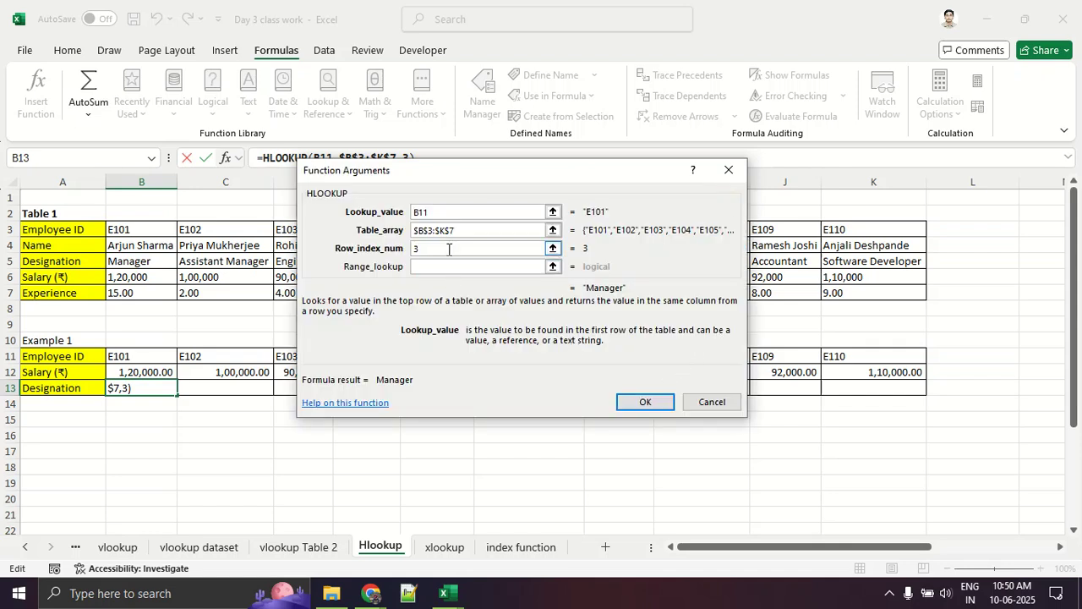
{"action": "left_click", "coordinate": [632, 402]}
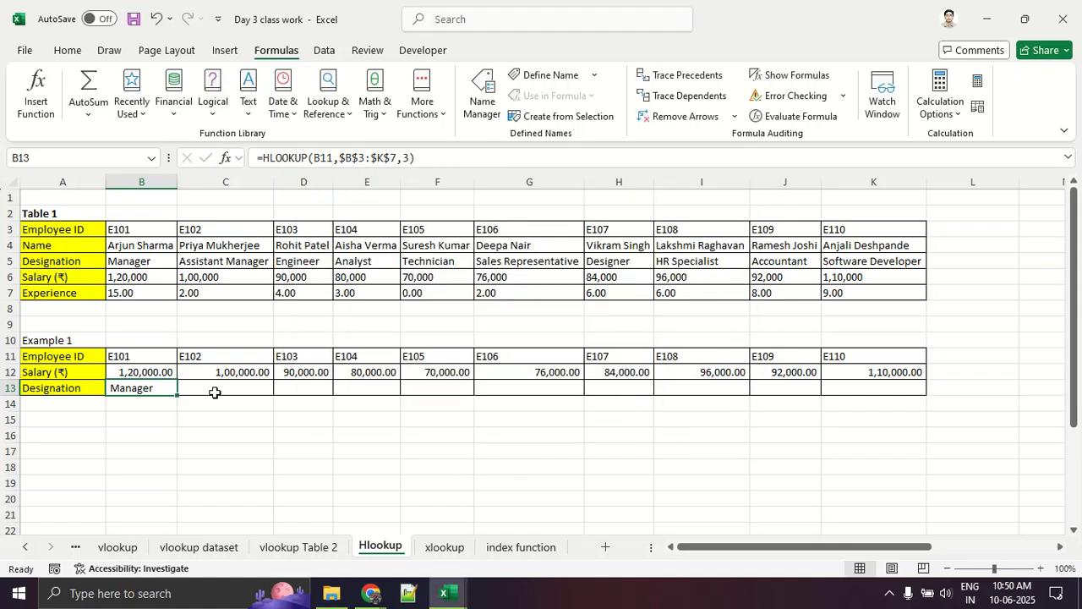
{"action": "left_click_drag", "start_coordinate": [180, 393], "coordinate": [951, 399]}
{"action": "left_click", "coordinate": [833, 457]}
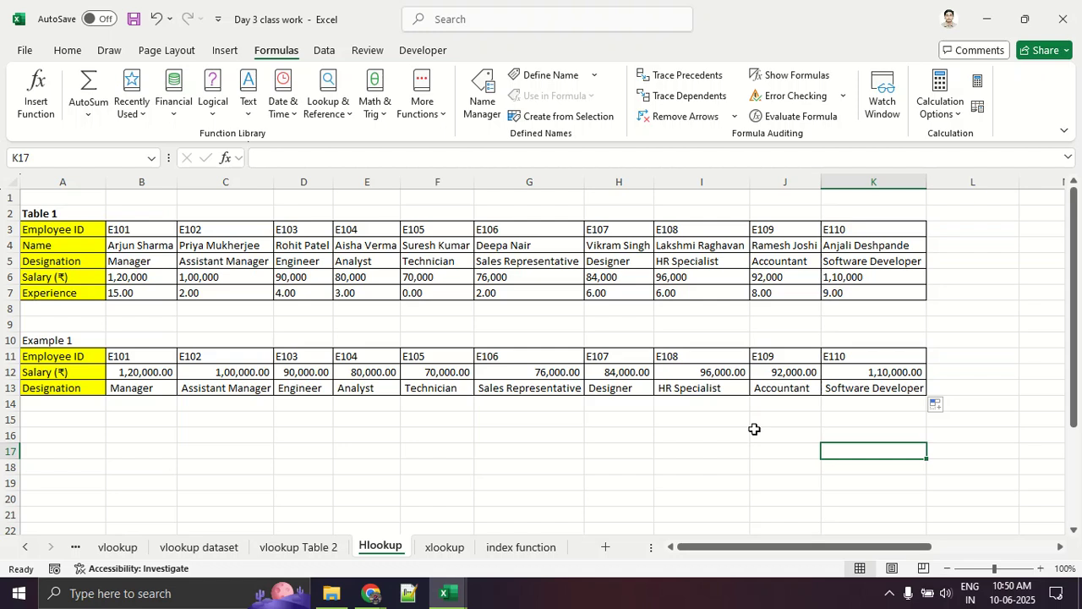
{"action": "scroll", "coordinate": [754, 429], "scroll_direction": "down", "scroll_amount": 3}
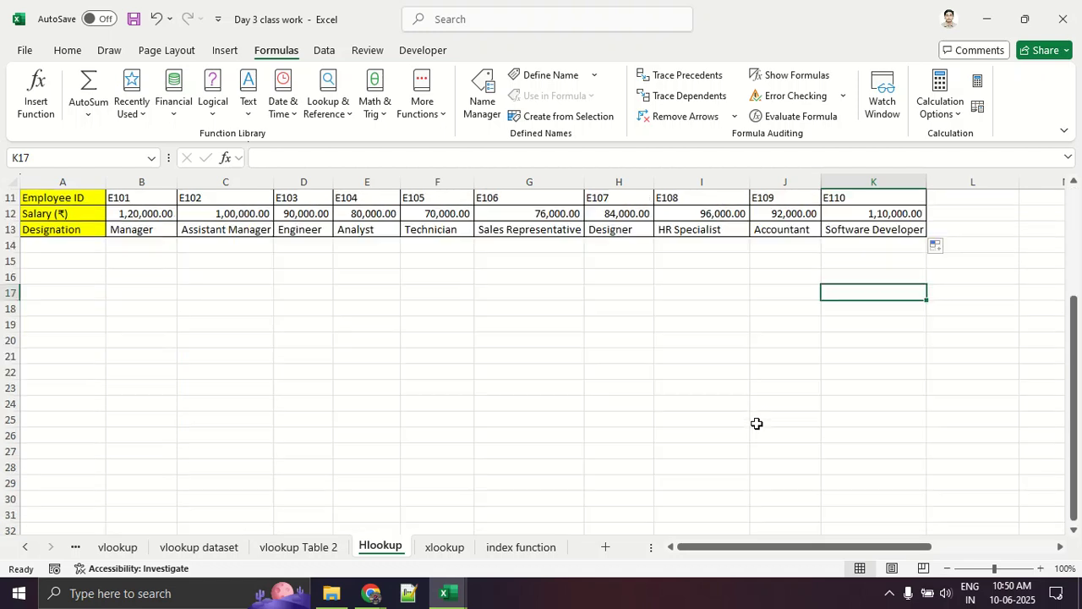
{"action": "mouse_move", "coordinate": [457, 327]}
{"action": "left_mouse_down"}
{"action": "mouse_move", "coordinate": [394, 326]}
{"action": "mouse_move", "coordinate": [476, 357]}
{"action": "left_mouse_up"}
{"action": "left_click_drag", "start_coordinate": [456, 391], "coordinate": [378, 386]}
{"action": "left_click_drag", "start_coordinate": [345, 434], "coordinate": [592, 436]}
{"action": "left_click_drag", "start_coordinate": [583, 465], "coordinate": [468, 465]}
{"action": "left_click_drag", "start_coordinate": [325, 281], "coordinate": [319, 459]}
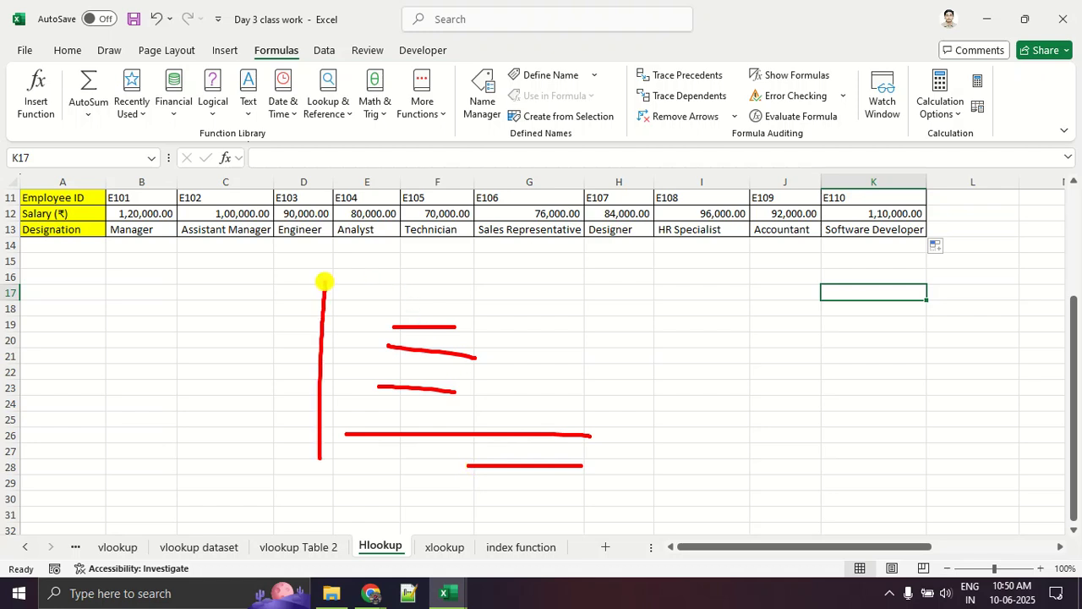
{"action": "left_click_drag", "start_coordinate": [416, 292], "coordinate": [505, 292]}
{"action": "left_click_drag", "start_coordinate": [656, 297], "coordinate": [577, 295]}
{"action": "left_click_drag", "start_coordinate": [803, 311], "coordinate": [686, 300]}
{"action": "mouse_move", "coordinate": [871, 342]}
{"action": "left_mouse_down"}
{"action": "mouse_move", "coordinate": [667, 340]}
{"action": "mouse_move", "coordinate": [869, 362]}
{"action": "left_mouse_up"}
{"action": "left_click_drag", "start_coordinate": [306, 438], "coordinate": [347, 434]}
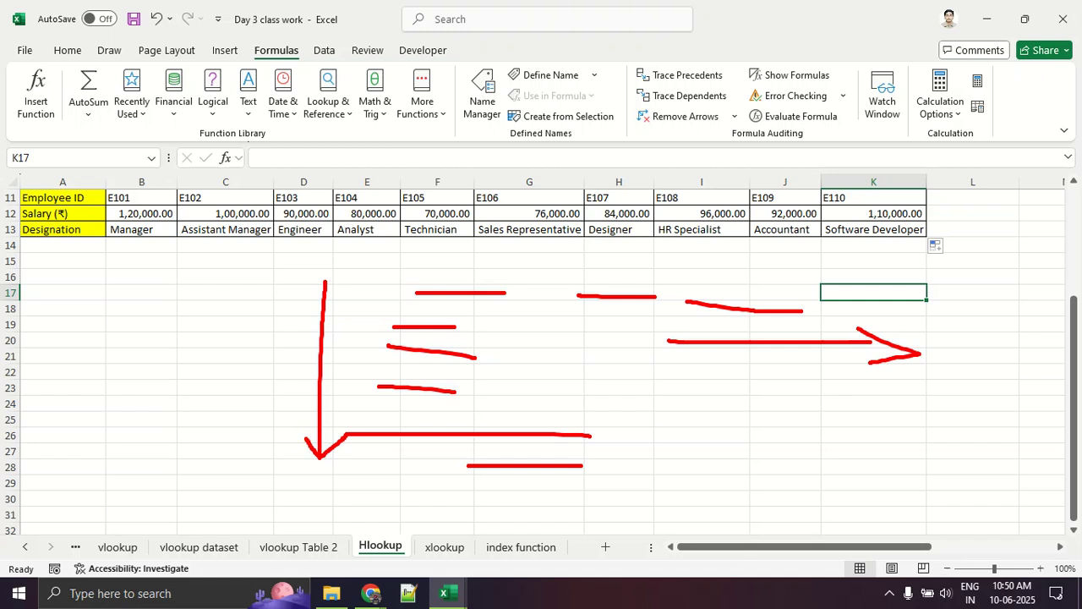
{"action": "key", "text": "Escape"}
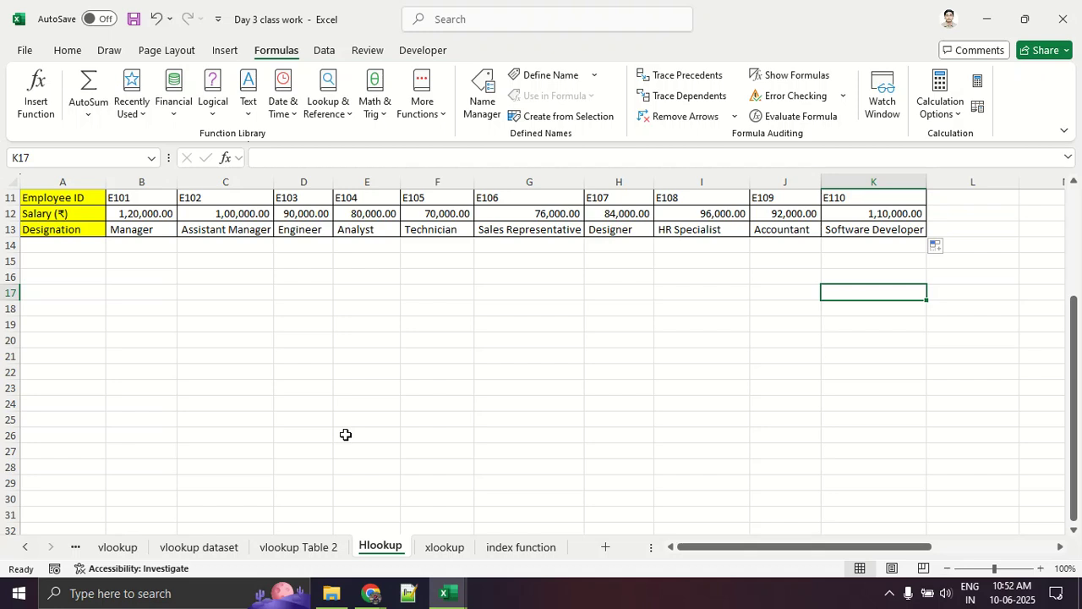
Clear the old XLOOKUP results from the Salary row below Table 2 on the xlookup sheet, starting at B39.
{"action": "left_click", "coordinate": [431, 547]}
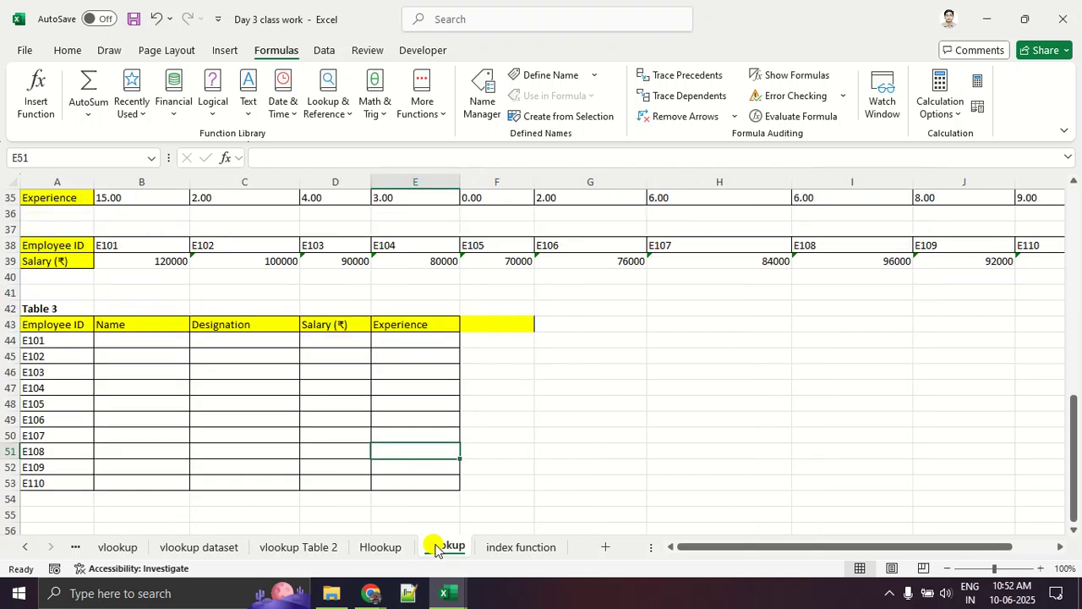
{"action": "scroll", "coordinate": [450, 359], "scroll_direction": "up", "scroll_amount": 6}
{"action": "scroll", "coordinate": [449, 358], "scroll_direction": "down", "scroll_amount": 4}
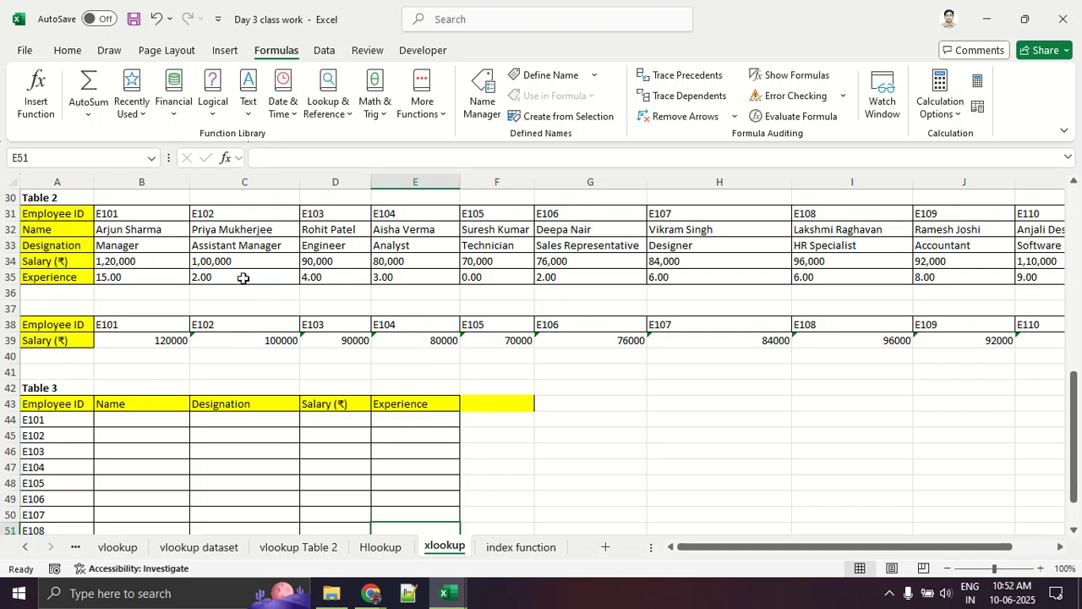
{"action": "left_click_drag", "start_coordinate": [162, 341], "coordinate": [1080, 370]}
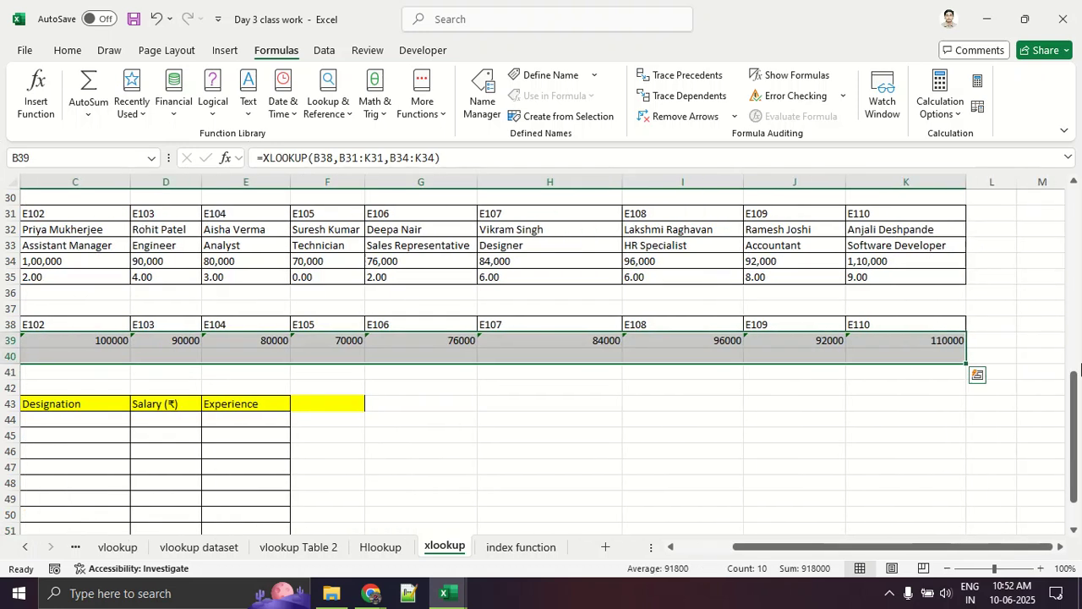
{"action": "key", "text": "Delete"}
Clear the Salary results in B17:B26 of Example 1 on the xlookup sheet.
{"action": "scroll", "coordinate": [681, 319], "scroll_direction": "up", "scroll_amount": 10}
{"action": "scroll", "coordinate": [364, 352], "scroll_direction": "down", "scroll_amount": 2}
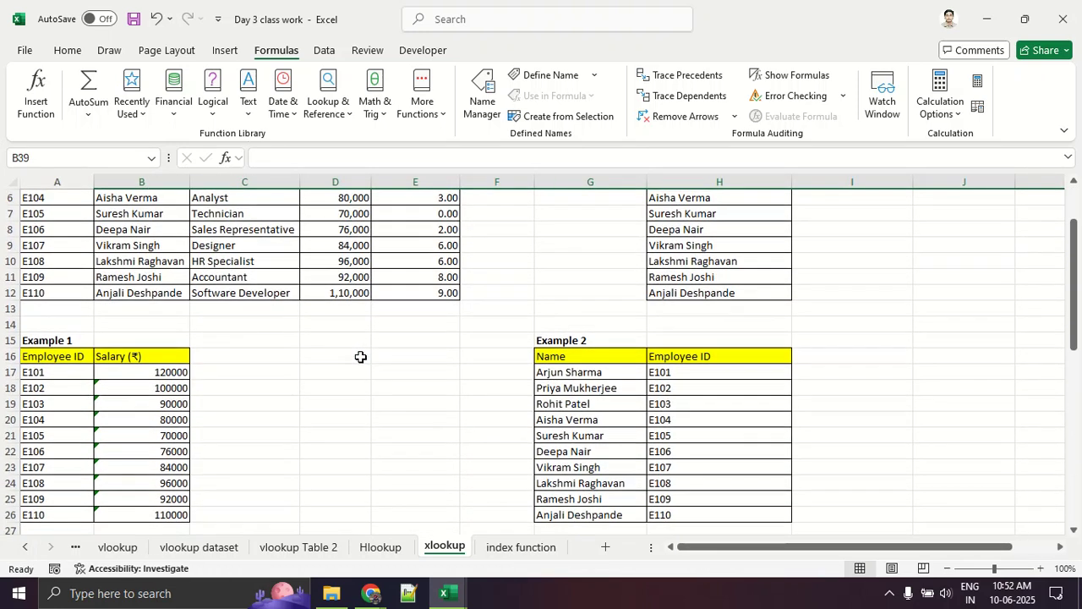
{"action": "scroll", "coordinate": [360, 356], "scroll_direction": "down", "scroll_amount": 2}
{"action": "left_click_drag", "start_coordinate": [165, 293], "coordinate": [184, 435]}
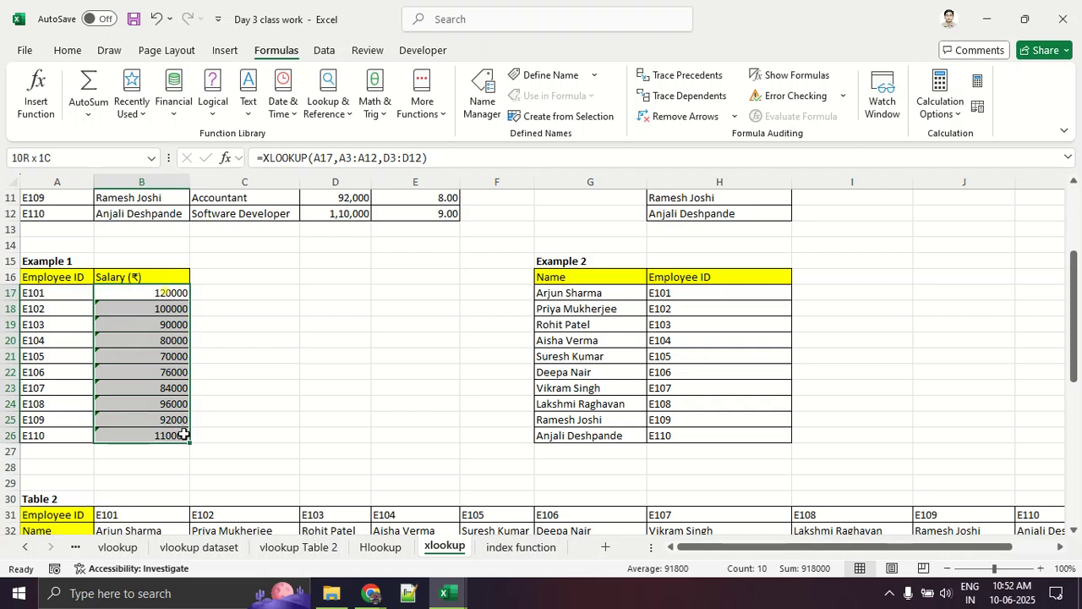
{"action": "key", "text": "Delete"}
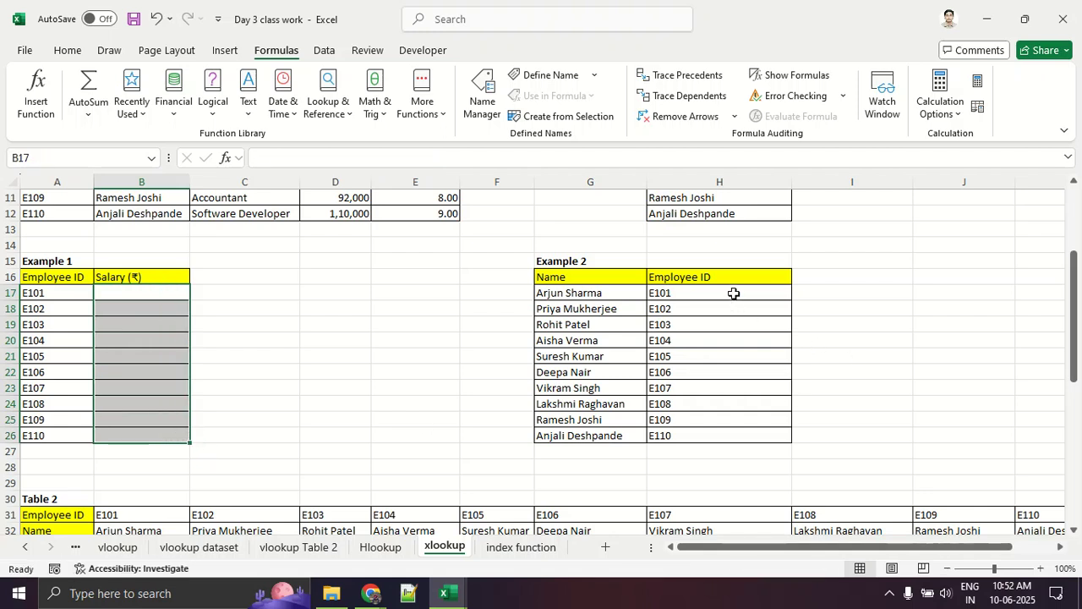
Clear the Employee ID results of Example 2 in H17:H26.
{"action": "left_click_drag", "start_coordinate": [734, 292], "coordinate": [742, 459]}
{"action": "key", "text": "Delete"}
{"action": "left_click", "coordinate": [921, 382]}
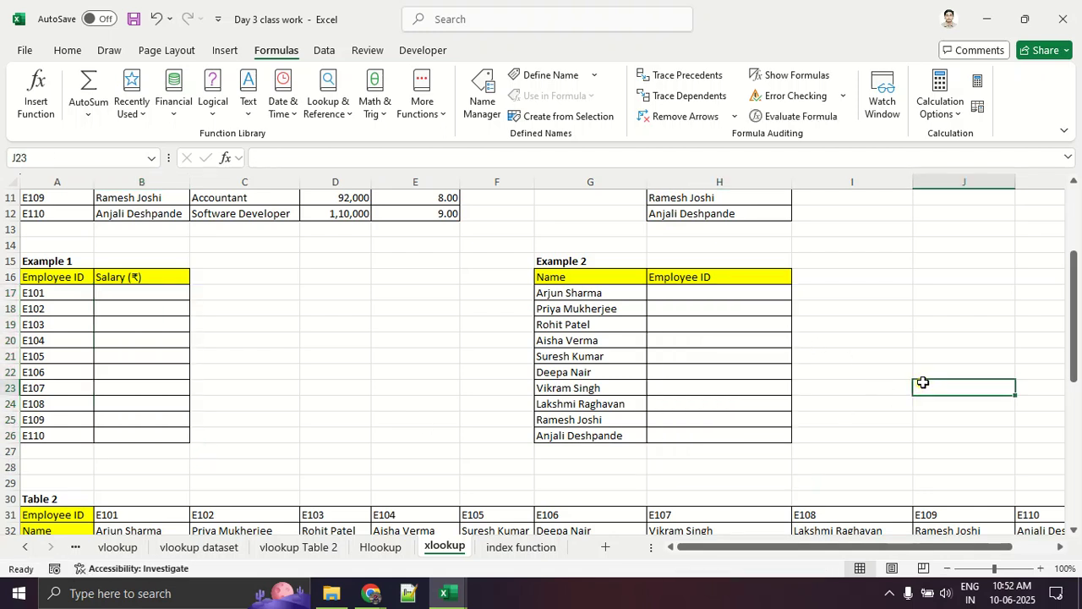
Look over Table 1 and the emptied Example 1 and Example 2 tables on the xlookup sheet.
{"action": "scroll", "coordinate": [922, 382], "scroll_direction": "up", "scroll_amount": 2}
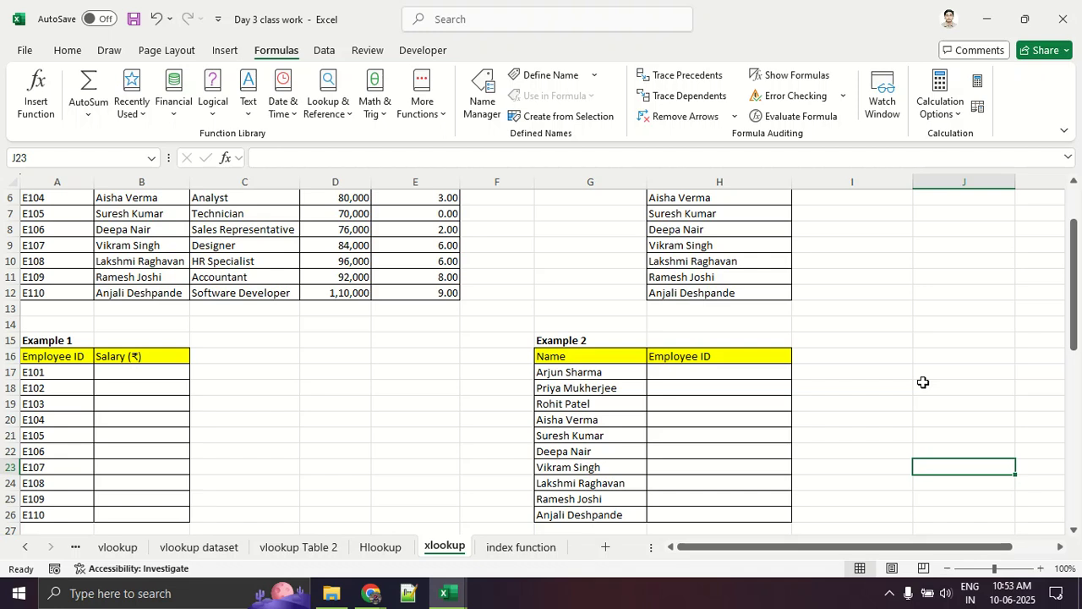
{"action": "scroll", "coordinate": [916, 388], "scroll_direction": "down", "scroll_amount": 2}
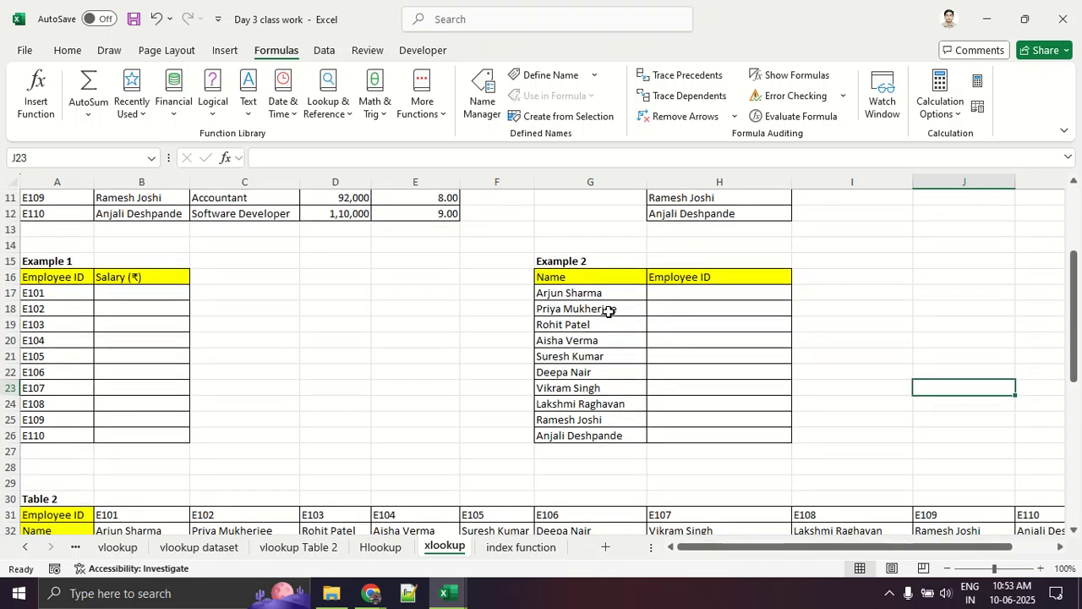
{"action": "scroll", "coordinate": [360, 307], "scroll_direction": "up", "scroll_amount": 4}
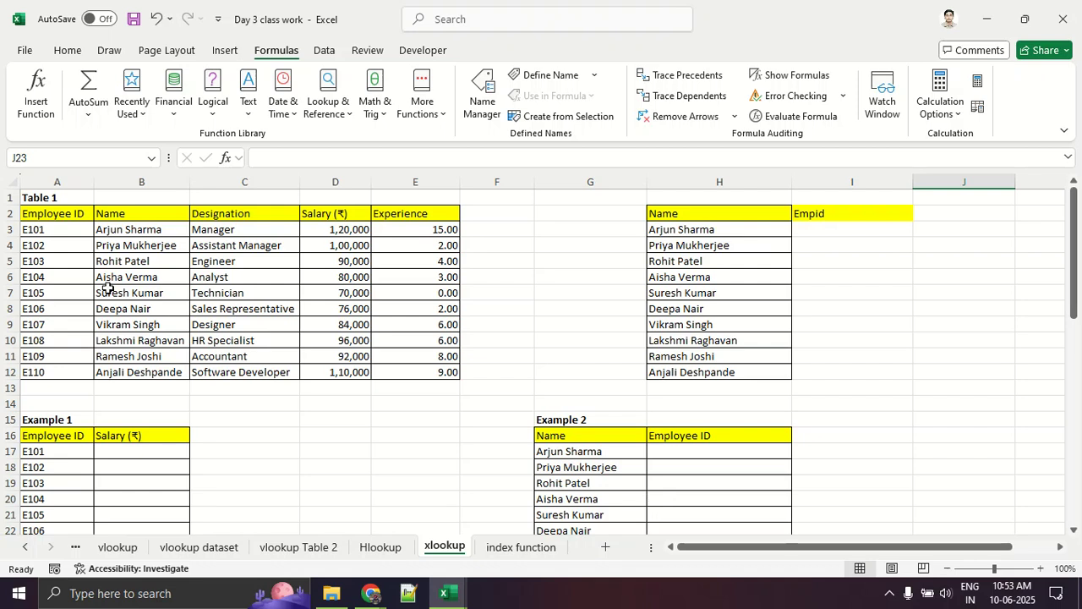
{"action": "left_click_drag", "start_coordinate": [66, 217], "coordinate": [404, 391]}
{"action": "left_click", "coordinate": [430, 461]}
{"action": "left_click", "coordinate": [196, 292]}
{"action": "left_click", "coordinate": [103, 292]}
Convert Table 1 on the xlookup sheet, A2:E12, into an Excel table with headers.
{"action": "left_click_drag", "start_coordinate": [72, 212], "coordinate": [448, 372]}
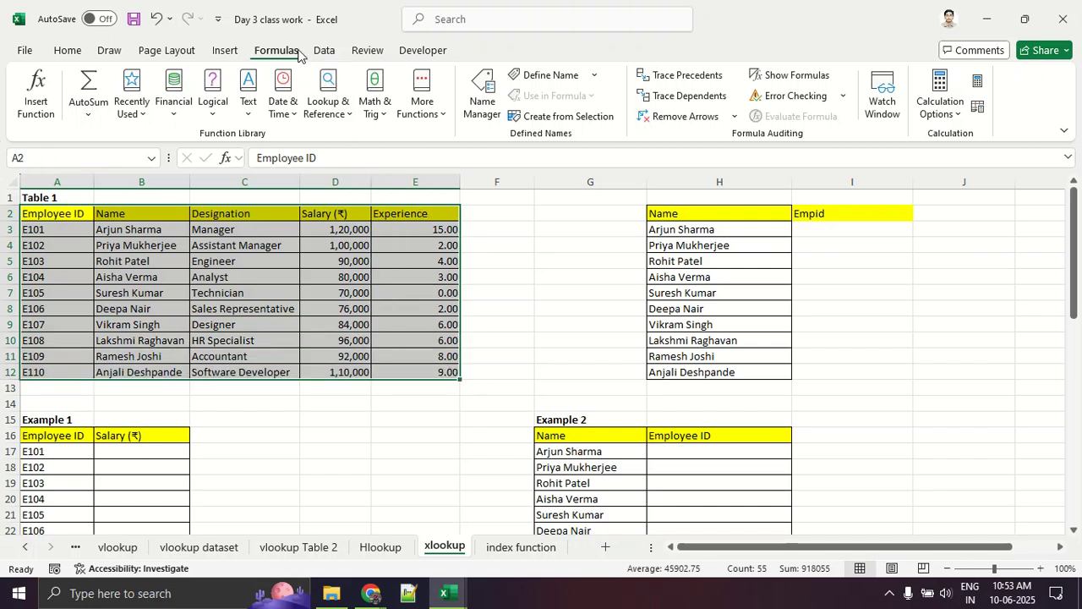
{"action": "left_click", "coordinate": [226, 52]}
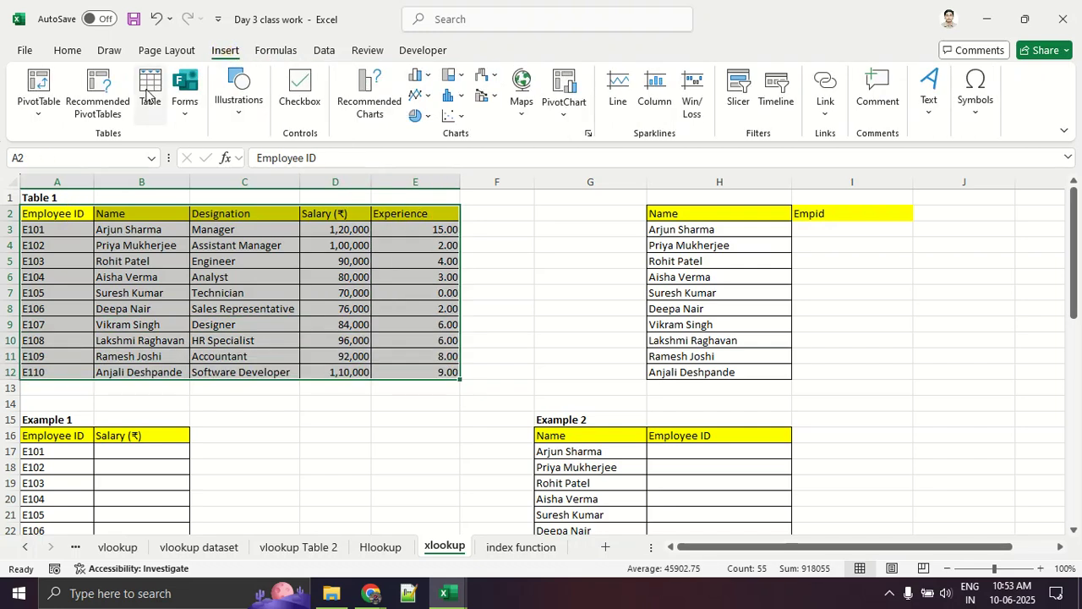
{"action": "left_click", "coordinate": [148, 95]}
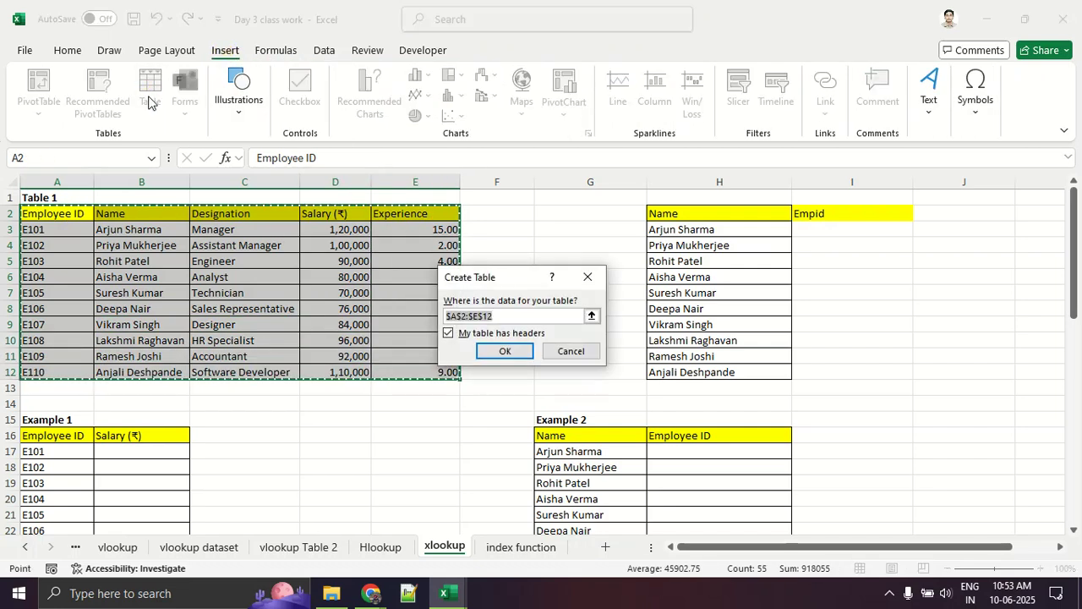
{"action": "left_click", "coordinate": [499, 355]}
{"action": "left_click", "coordinate": [434, 417]}
Fill the header row of Table 1, A2:E2, with the dark blue-grey theme colour.
{"action": "left_click", "coordinate": [282, 257]}
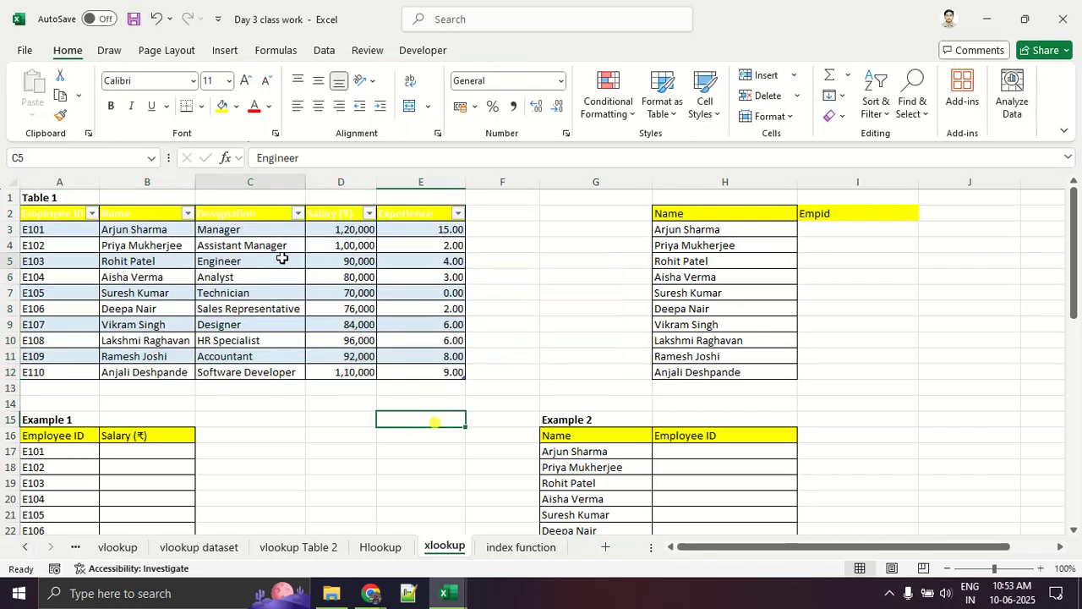
{"action": "left_click_drag", "start_coordinate": [62, 212], "coordinate": [415, 217]}
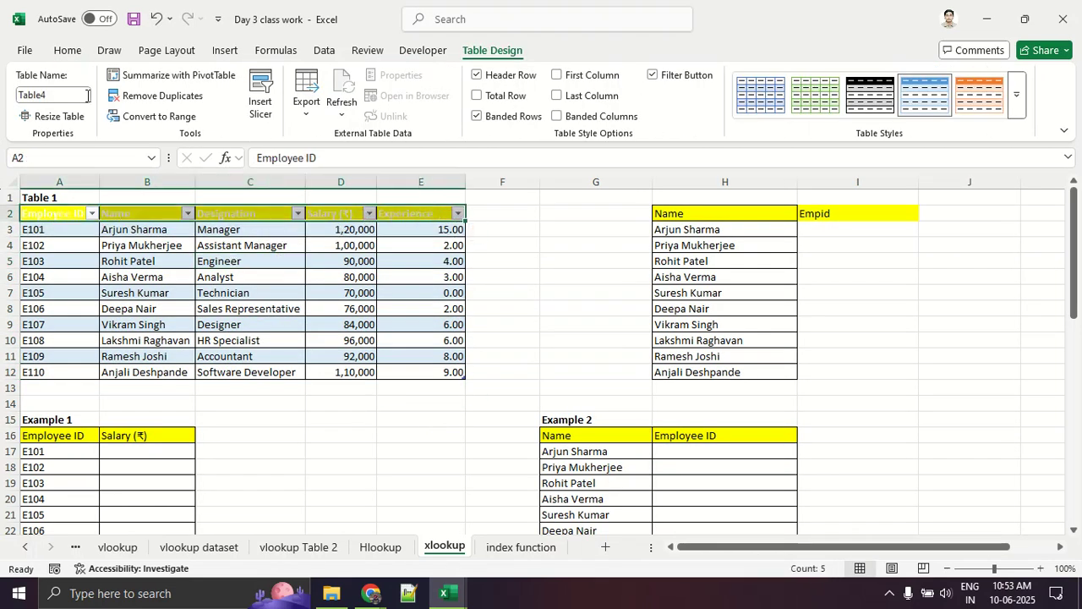
{"action": "left_click", "coordinate": [74, 53]}
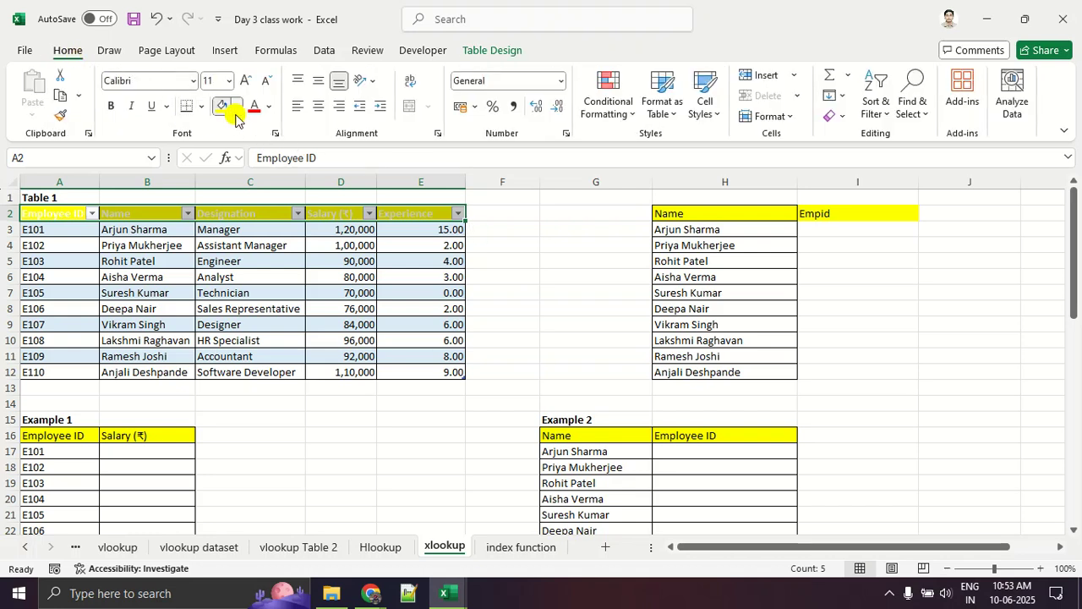
{"action": "left_click", "coordinate": [236, 107]}
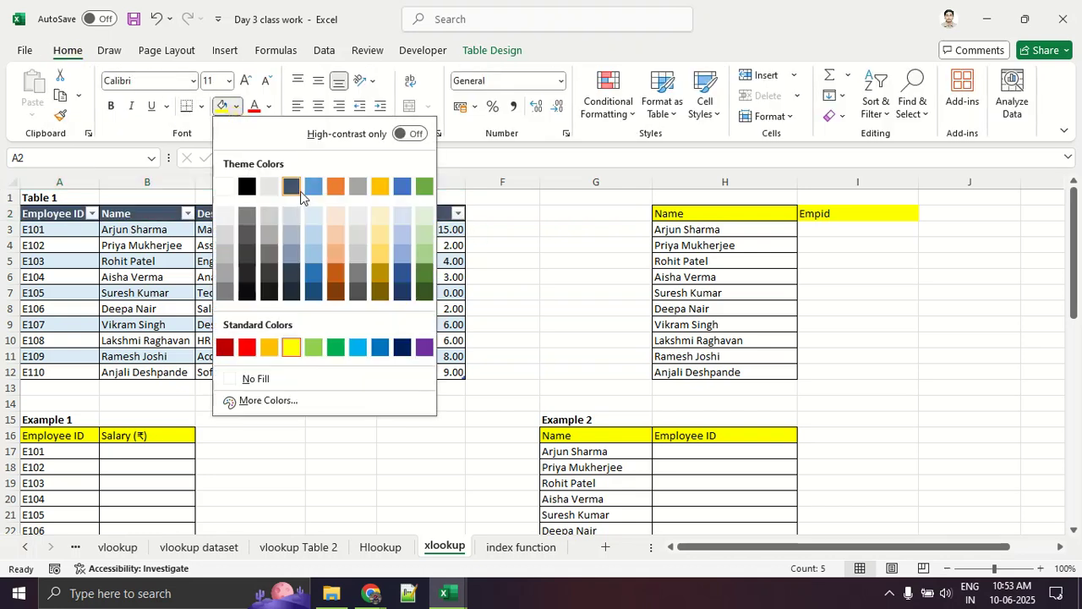
{"action": "left_click", "coordinate": [296, 187]}
{"action": "left_click", "coordinate": [343, 464]}
{"action": "left_click", "coordinate": [351, 324]}
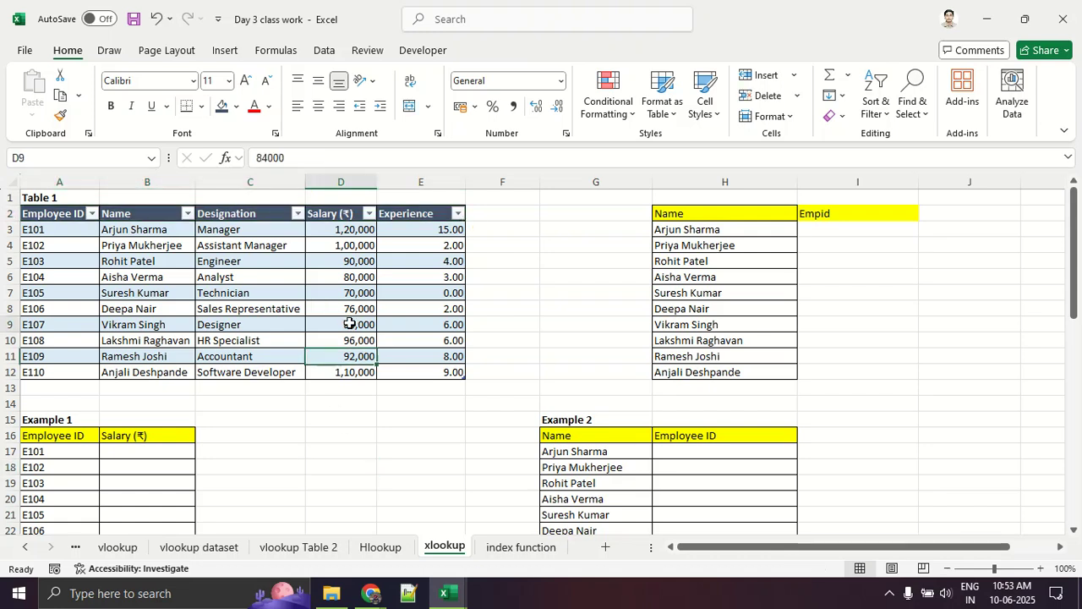
Review Table 1's table design options and its header row, and compare its columns with the Example 2 layout.
{"action": "left_click", "coordinate": [500, 49]}
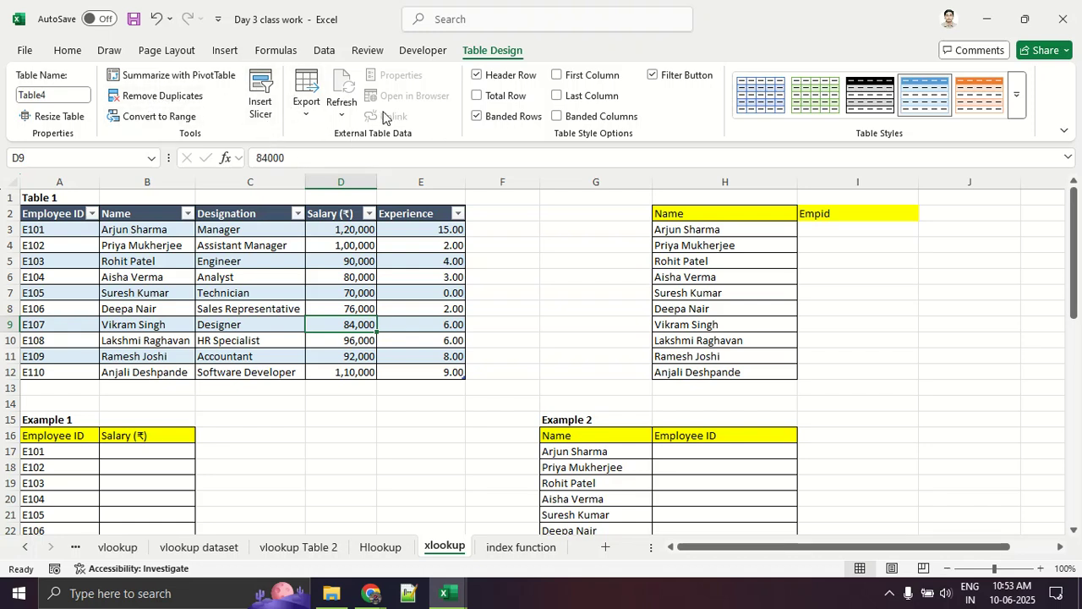
{"action": "left_click", "coordinate": [288, 325]}
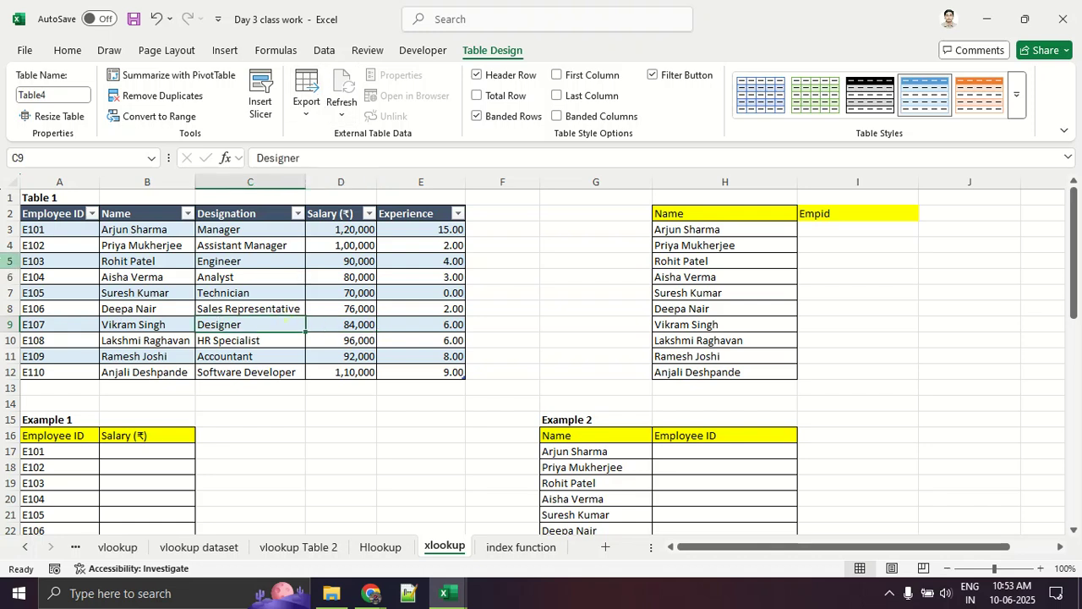
{"action": "scroll", "coordinate": [120, 243], "scroll_direction": "down", "scroll_amount": 2}
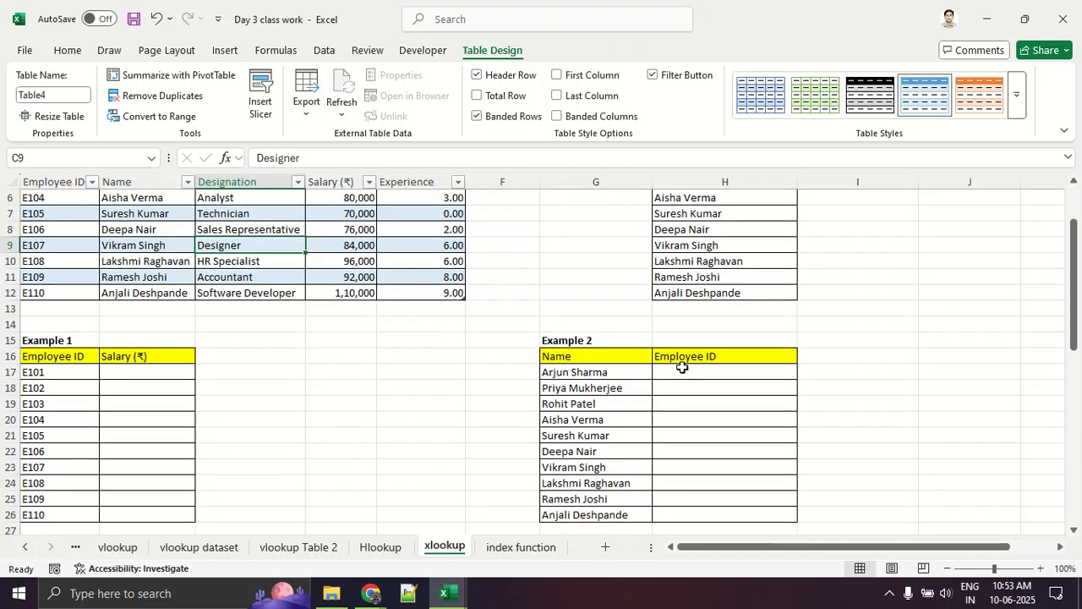
{"action": "mouse_move", "coordinate": [645, 338]}
{"action": "left_mouse_down"}
{"action": "mouse_move", "coordinate": [516, 379]}
{"action": "mouse_move", "coordinate": [845, 435]}
{"action": "mouse_move", "coordinate": [611, 324]}
{"action": "left_mouse_up"}
{"action": "left_click_drag", "start_coordinate": [529, 359], "coordinate": [521, 366]}
{"action": "mouse_move", "coordinate": [754, 347]}
{"action": "left_mouse_down"}
{"action": "mouse_move", "coordinate": [744, 334]}
{"action": "mouse_move", "coordinate": [651, 351]}
{"action": "mouse_move", "coordinate": [726, 350]}
{"action": "left_mouse_up"}
{"action": "key", "text": "Escape"}
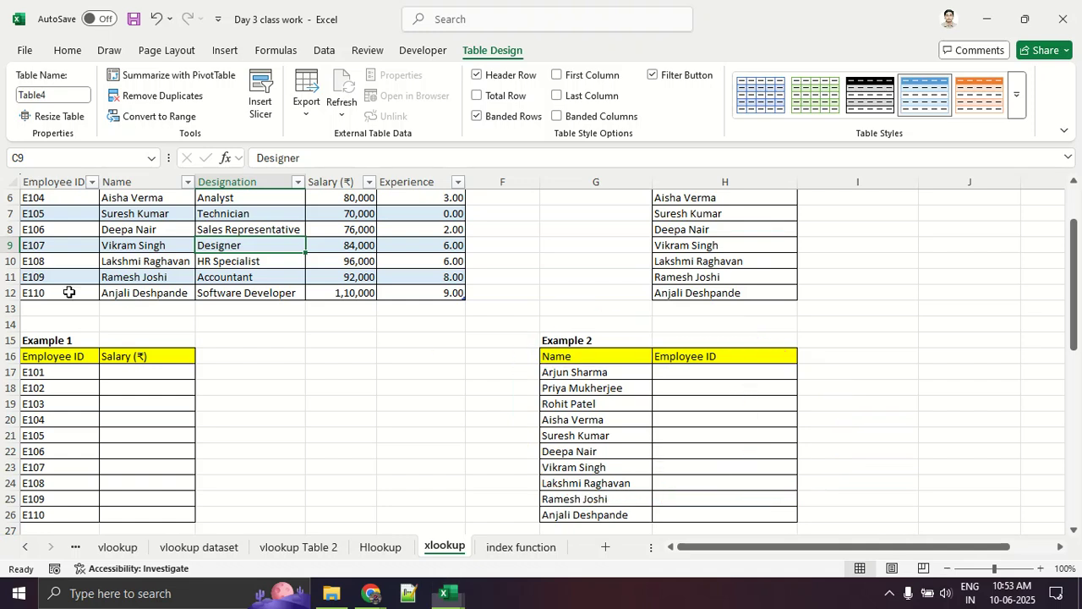
{"action": "scroll", "coordinate": [67, 288], "scroll_direction": "up", "scroll_amount": 2}
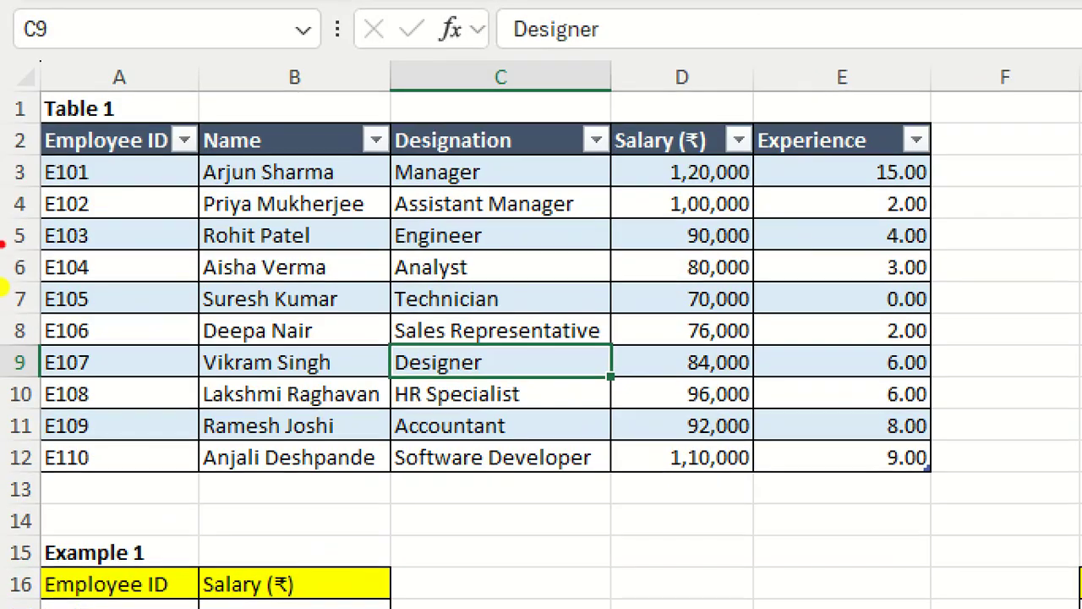
{"action": "left_click_drag", "start_coordinate": [44, 156], "coordinate": [909, 150]}
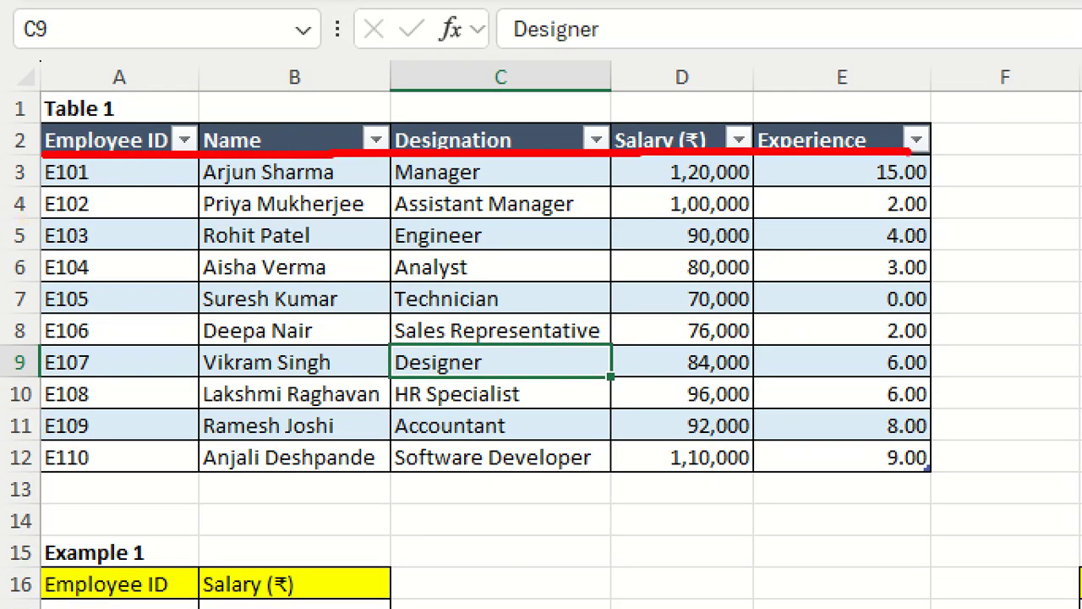
{"action": "key", "text": "Escape"}
Examine the empty Employee ID column of Example 2 that the names have to be matched against.
{"action": "scroll", "coordinate": [675, 409], "scroll_direction": "down", "scroll_amount": 2}
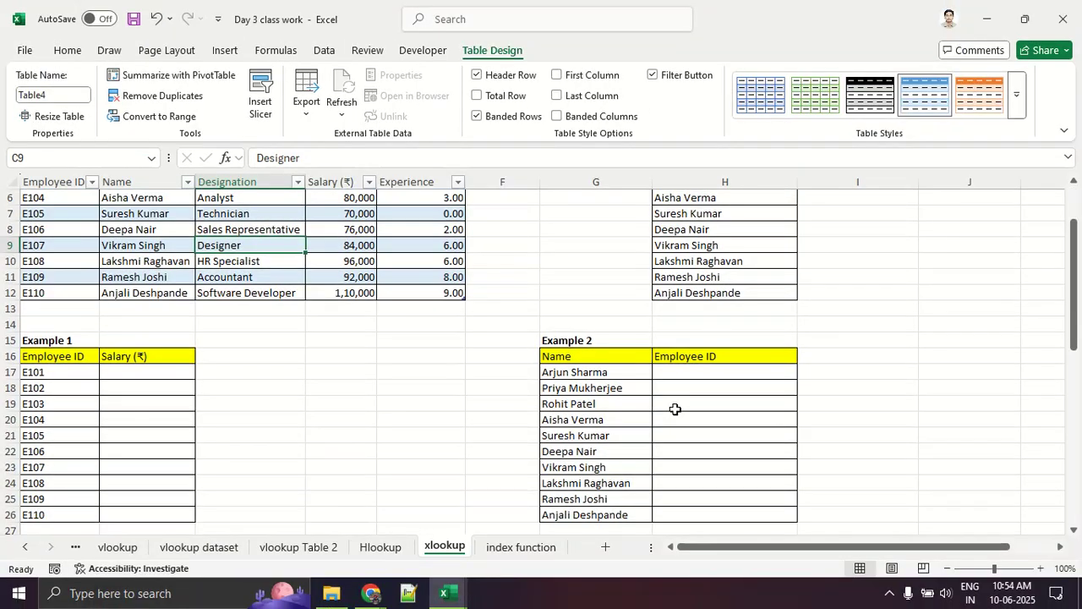
{"action": "scroll", "coordinate": [675, 409], "scroll_direction": "down", "scroll_amount": 2}
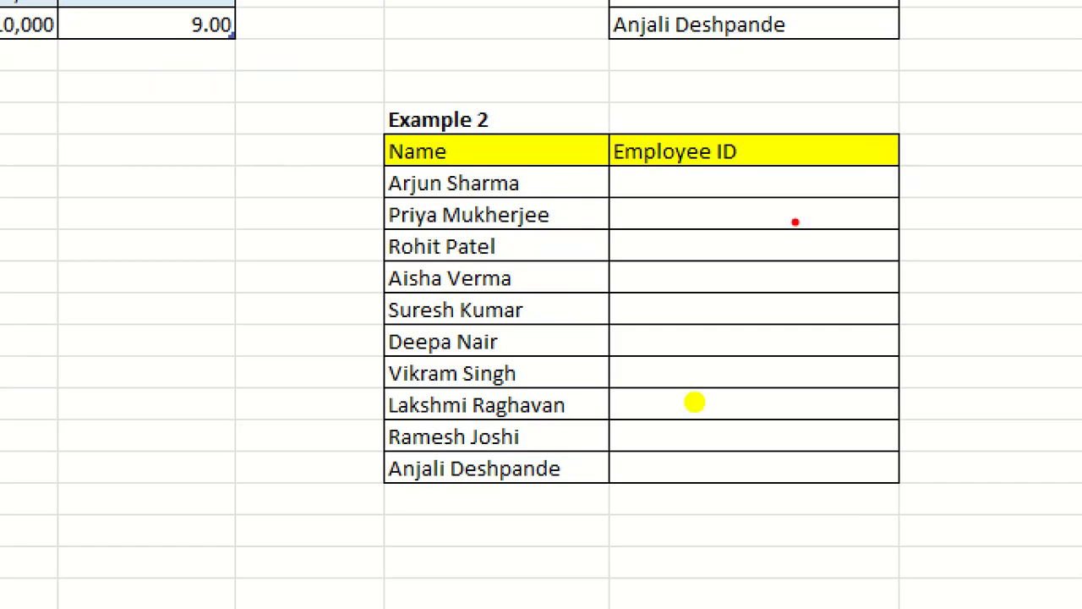
{"action": "left_click_drag", "start_coordinate": [633, 180], "coordinate": [804, 177]}
{"action": "left_click_drag", "start_coordinate": [689, 215], "coordinate": [743, 224]}
{"action": "left_click_drag", "start_coordinate": [646, 261], "coordinate": [699, 264]}
{"action": "left_click_drag", "start_coordinate": [681, 305], "coordinate": [750, 321]}
{"action": "left_click_drag", "start_coordinate": [630, 386], "coordinate": [719, 396]}
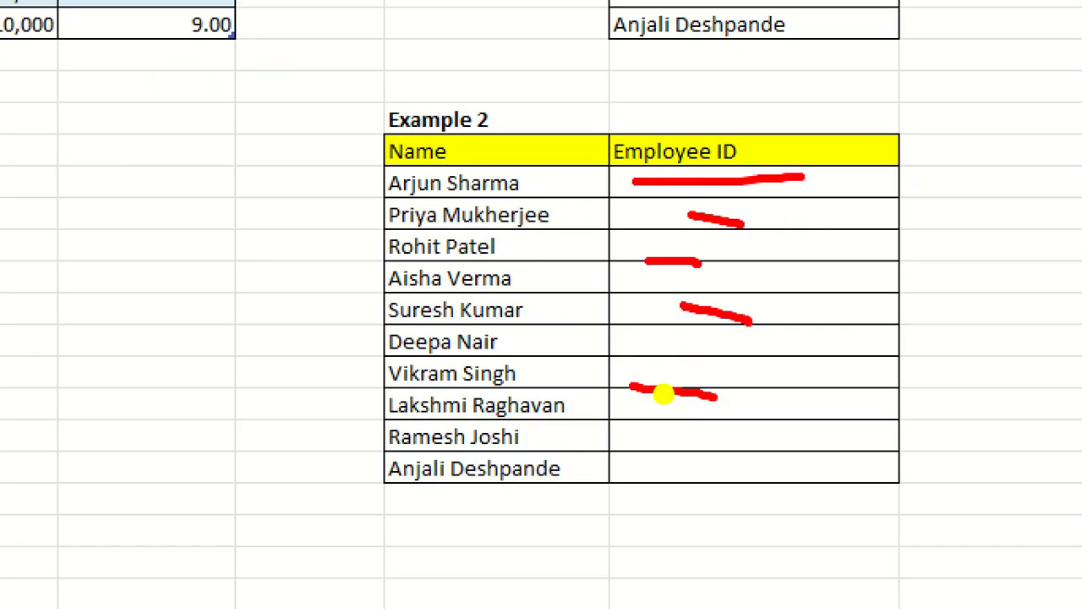
{"action": "left_click_drag", "start_coordinate": [657, 437], "coordinate": [738, 439]}
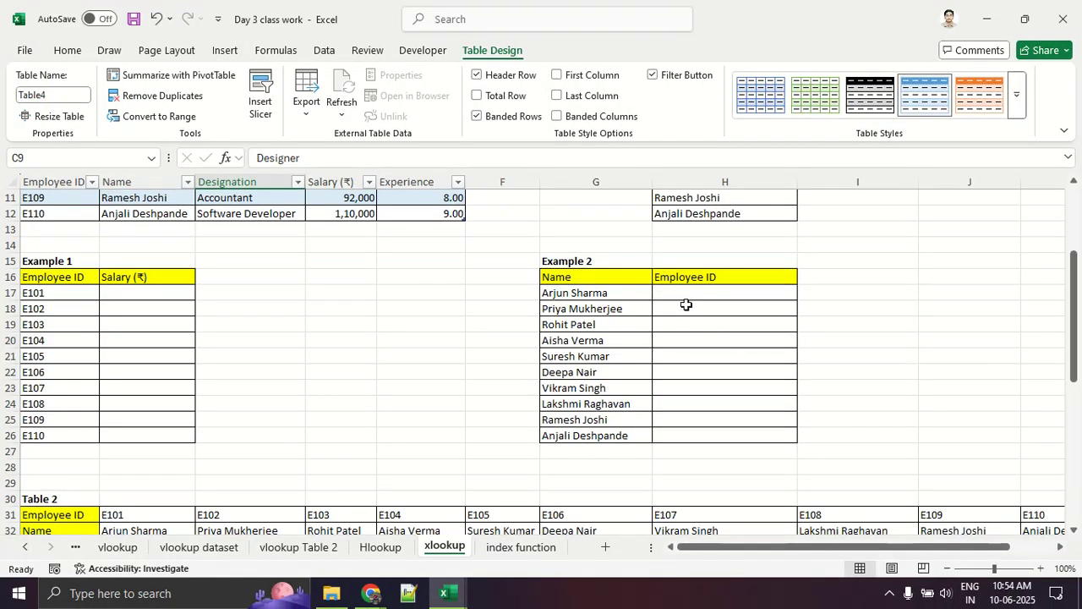
Insert the VLOOKUP function in H17, the first Employee ID cell of Example 2.
{"action": "left_click", "coordinate": [680, 188]}
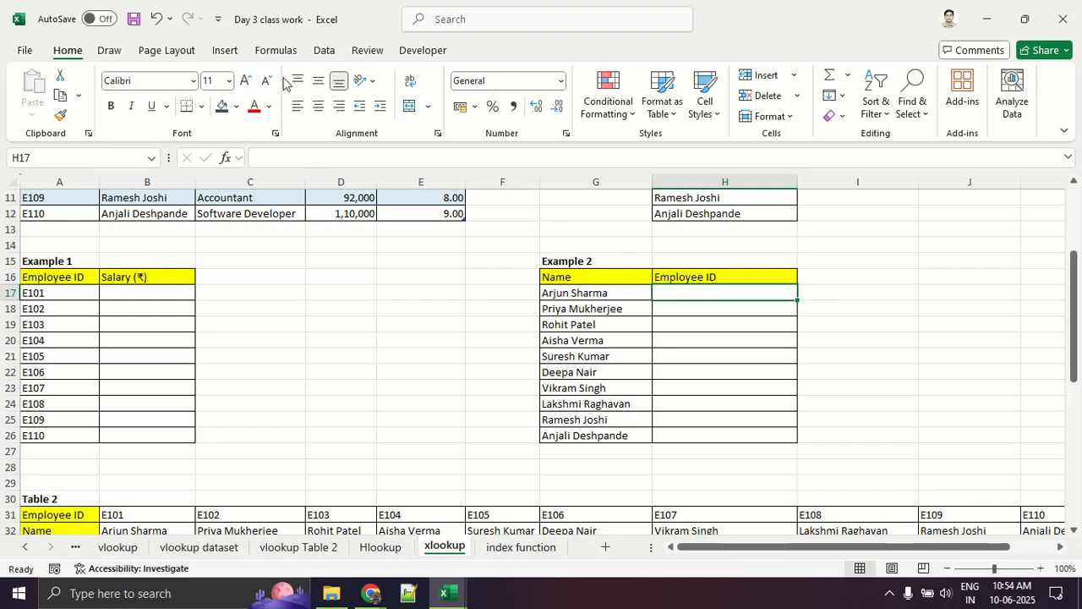
{"action": "left_click", "coordinate": [279, 50]}
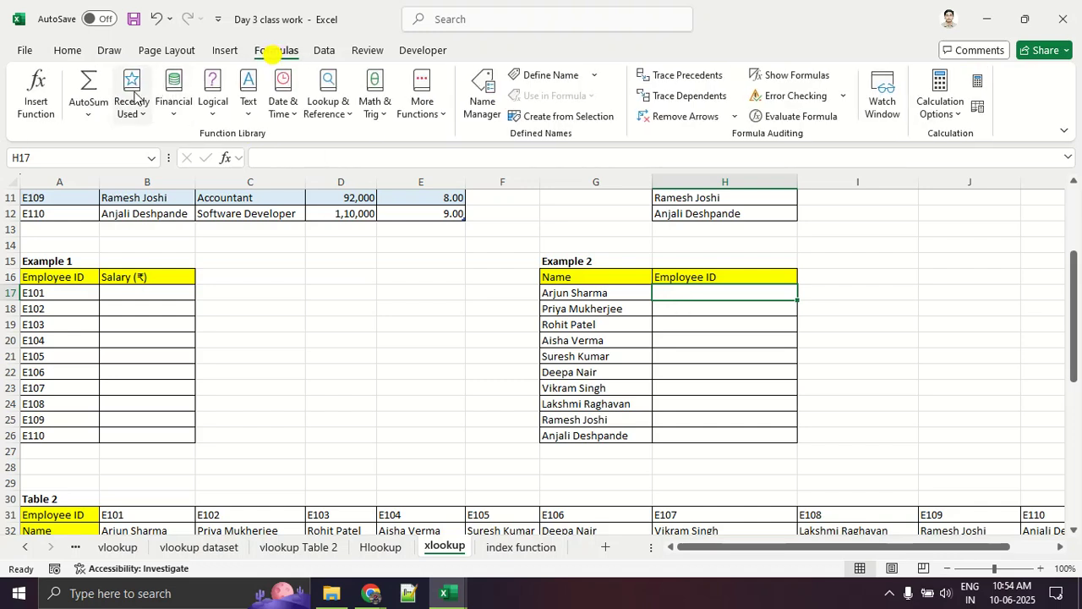
{"action": "left_click", "coordinate": [37, 103]}
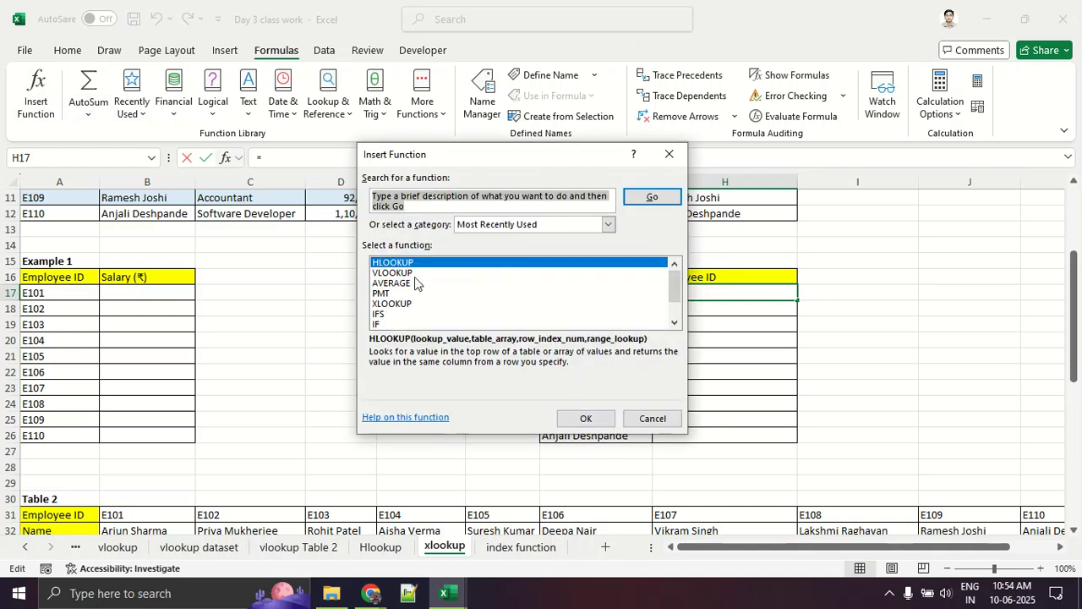
{"action": "left_click", "coordinate": [406, 273]}
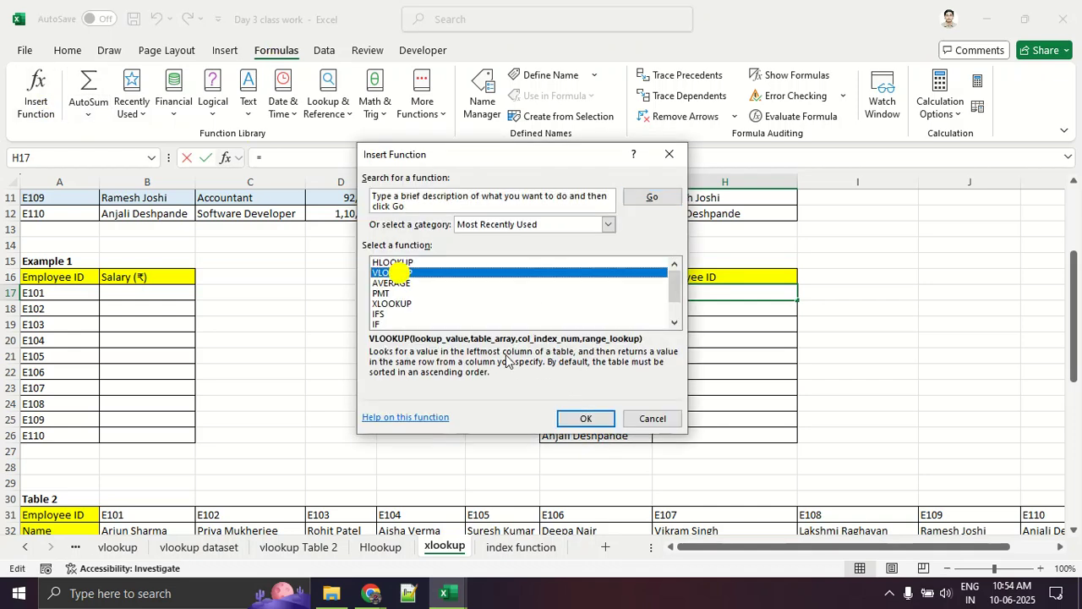
{"action": "left_click", "coordinate": [589, 418]}
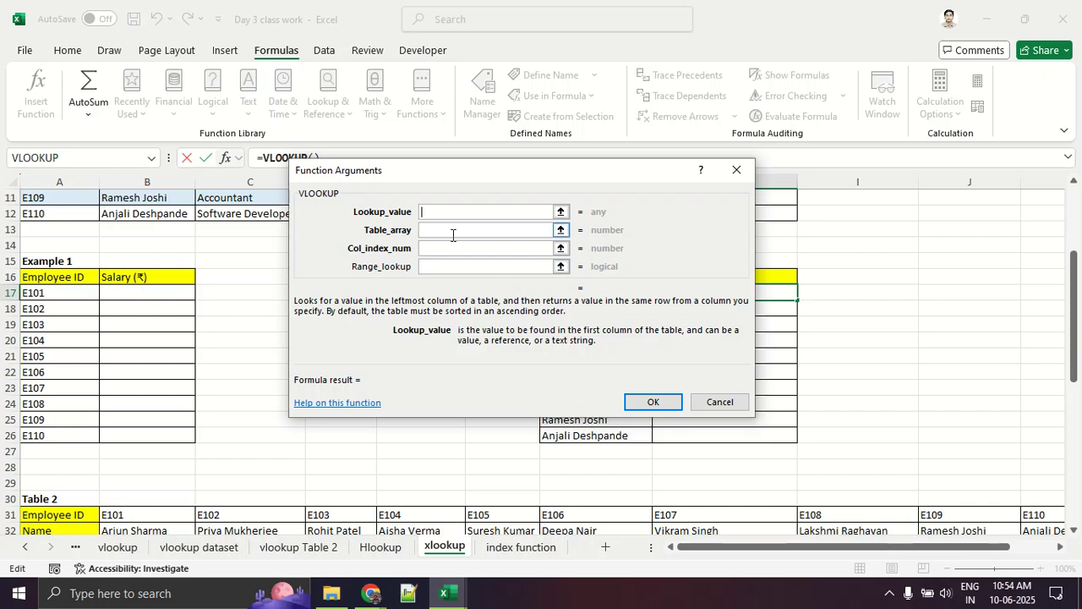
Set the VLOOKUP Lookup_value to G17, the first name in Example 2.
{"action": "left_click", "coordinate": [560, 212]}
{"action": "scroll", "coordinate": [429, 300], "scroll_direction": "up", "scroll_amount": 3}
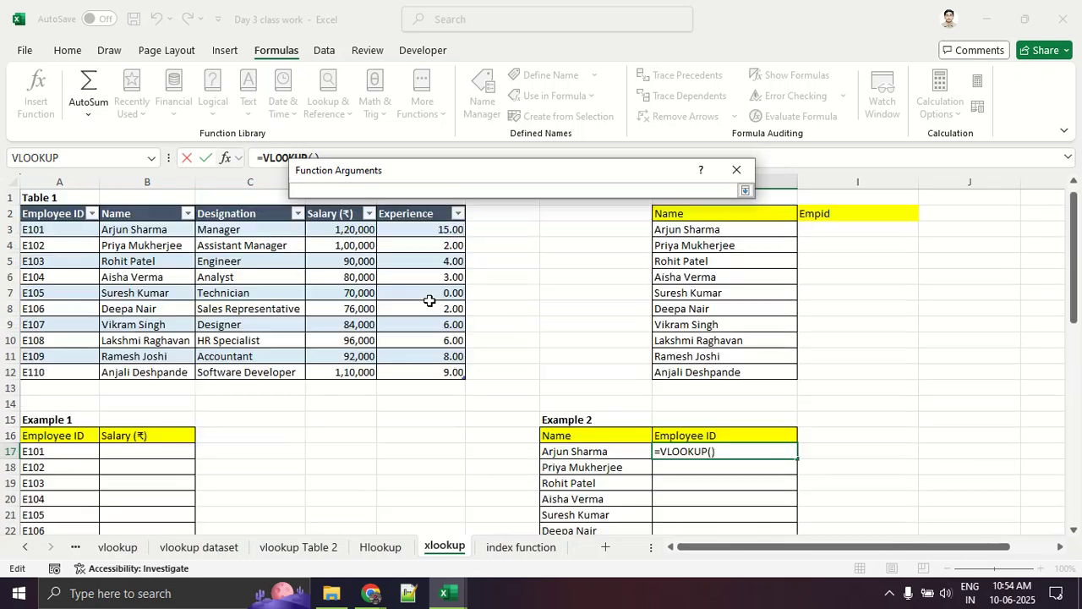
{"action": "scroll", "coordinate": [429, 300], "scroll_direction": "down", "scroll_amount": 2}
{"action": "scroll", "coordinate": [429, 300], "scroll_direction": "up", "scroll_amount": 2}
{"action": "scroll", "coordinate": [429, 300], "scroll_direction": "down", "scroll_amount": 2}
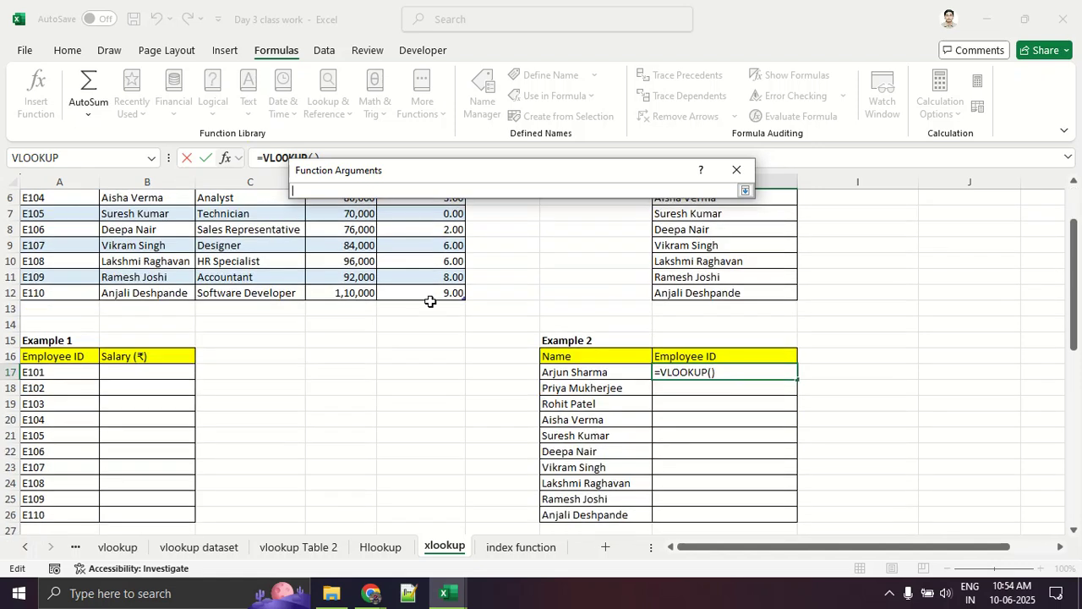
{"action": "left_click", "coordinate": [623, 374]}
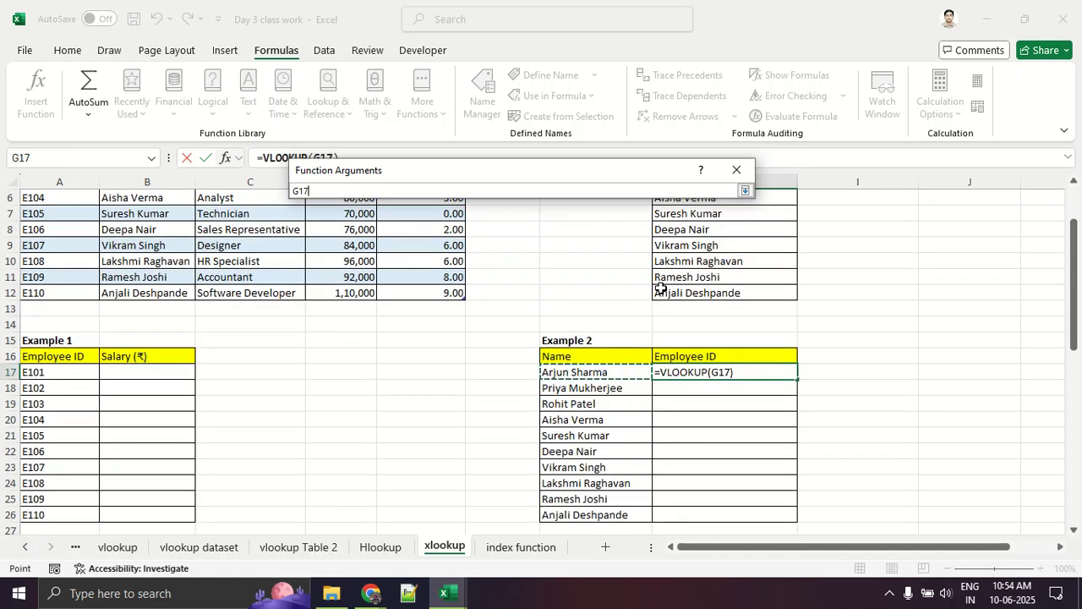
{"action": "left_click", "coordinate": [744, 190]}
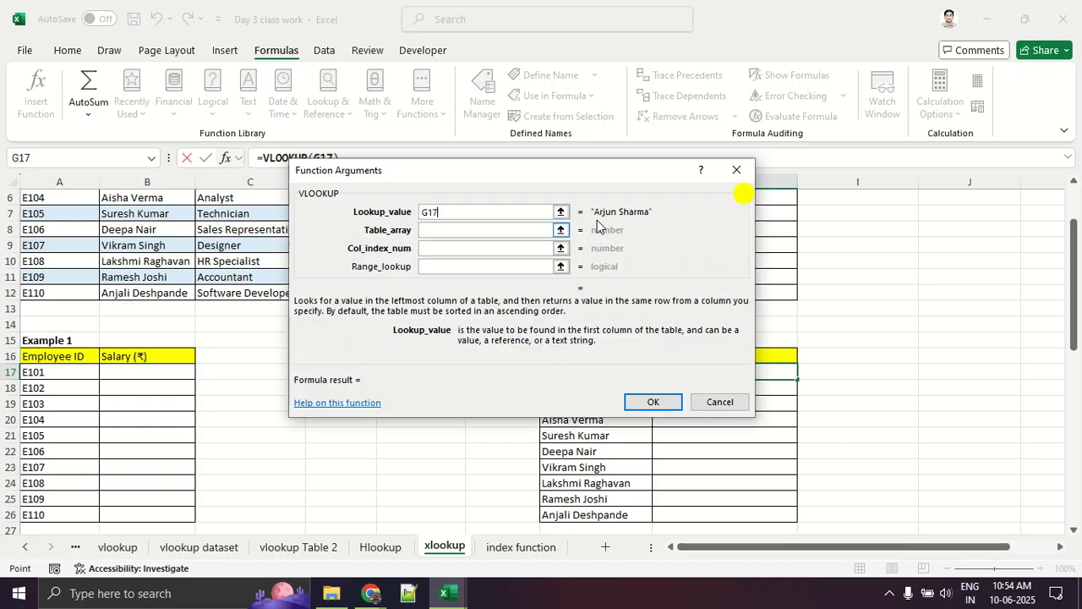
Start picking the Table_array range and examine Table 1 from the Name column through Experience as a candidate.
{"action": "left_click", "coordinate": [560, 230]}
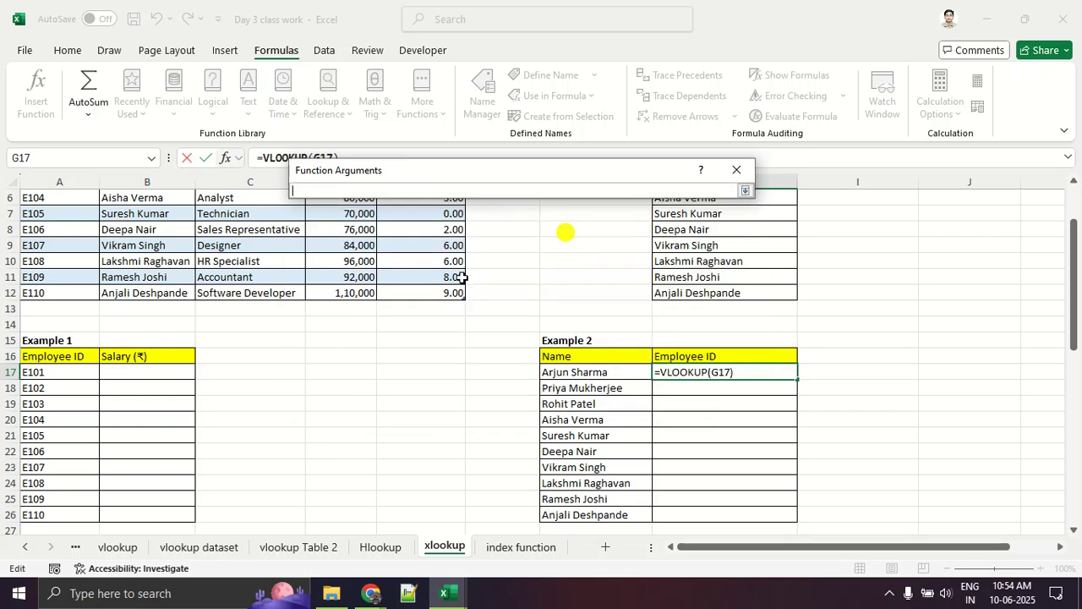
{"action": "scroll", "coordinate": [310, 355], "scroll_direction": "up", "scroll_amount": 2}
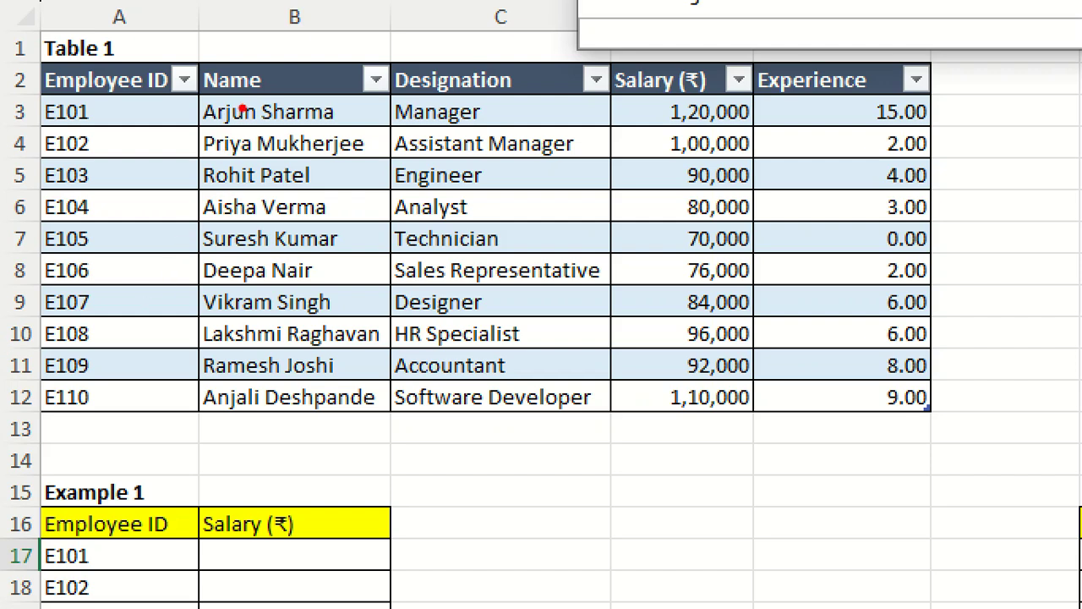
{"action": "mouse_move", "coordinate": [243, 100]}
{"action": "left_mouse_down"}
{"action": "mouse_move", "coordinate": [213, 100]}
{"action": "mouse_move", "coordinate": [179, 168]}
{"action": "mouse_move", "coordinate": [460, 487]}
{"action": "mouse_move", "coordinate": [898, 437]}
{"action": "mouse_move", "coordinate": [963, 110]}
{"action": "mouse_move", "coordinate": [139, 92]}
{"action": "left_mouse_up"}
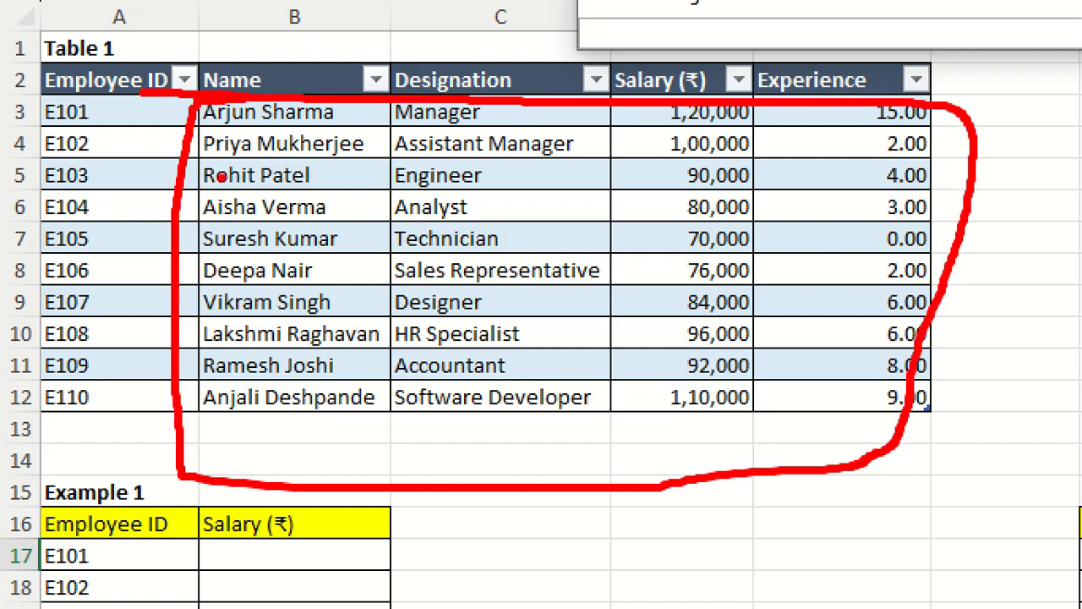
{"action": "key", "text": "Escape"}
{"action": "key", "text": "ctrl+1"}
{"action": "left_click", "coordinate": [212, 251]}
{"action": "mouse_move", "coordinate": [118, 160]}
{"action": "left_mouse_down"}
{"action": "mouse_move", "coordinate": [211, 158]}
{"action": "mouse_move", "coordinate": [414, 547]}
{"action": "mouse_move", "coordinate": [913, 262]}
{"action": "mouse_move", "coordinate": [269, 193]}
{"action": "mouse_move", "coordinate": [120, 196]}
{"action": "left_mouse_up"}
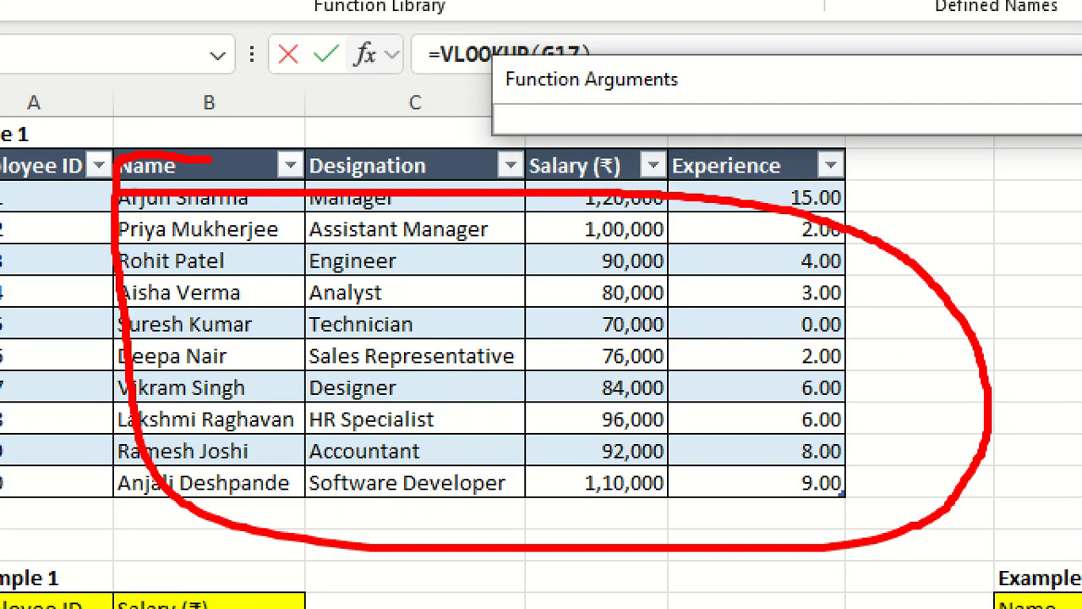
Examine Table 1 from the Employee ID column as a candidate Table_array, checking which column comes first for a name lookup.
{"action": "key", "text": "Escape"}
{"action": "key", "text": "ctrl+1"}
{"action": "mouse_move", "coordinate": [143, 165]}
{"action": "left_mouse_down"}
{"action": "mouse_move", "coordinate": [44, 179]}
{"action": "mouse_move", "coordinate": [448, 529]}
{"action": "mouse_move", "coordinate": [936, 236]}
{"action": "mouse_move", "coordinate": [157, 184]}
{"action": "left_mouse_up"}
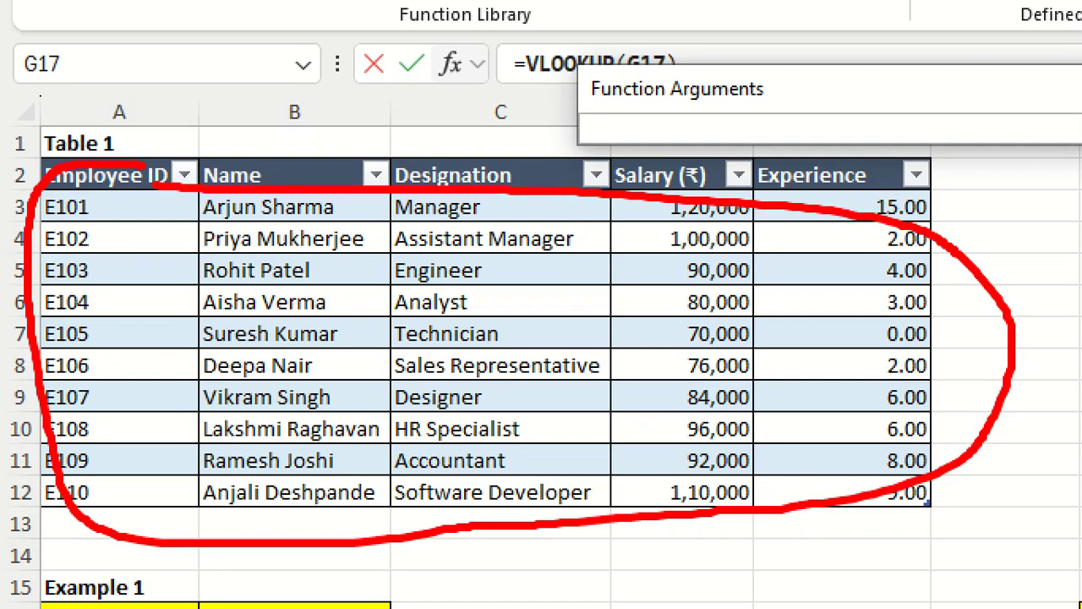
{"action": "left_click_drag", "start_coordinate": [4, 207], "coordinate": [128, 216]}
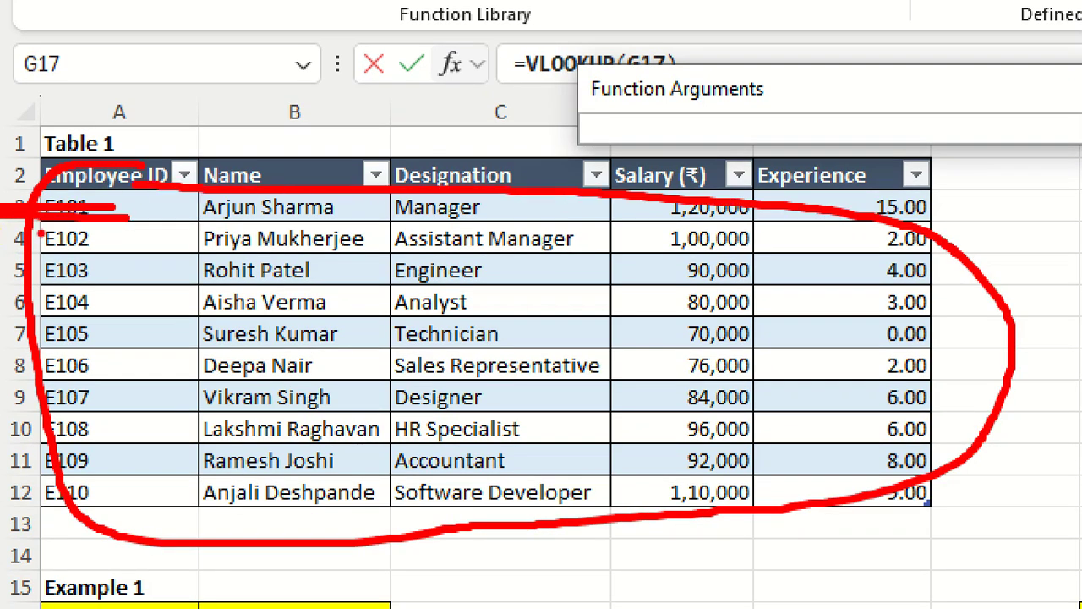
{"action": "key", "text": "Escape"}
{"action": "key", "text": "ctrl+1"}
{"action": "left_click", "coordinate": [194, 212]}
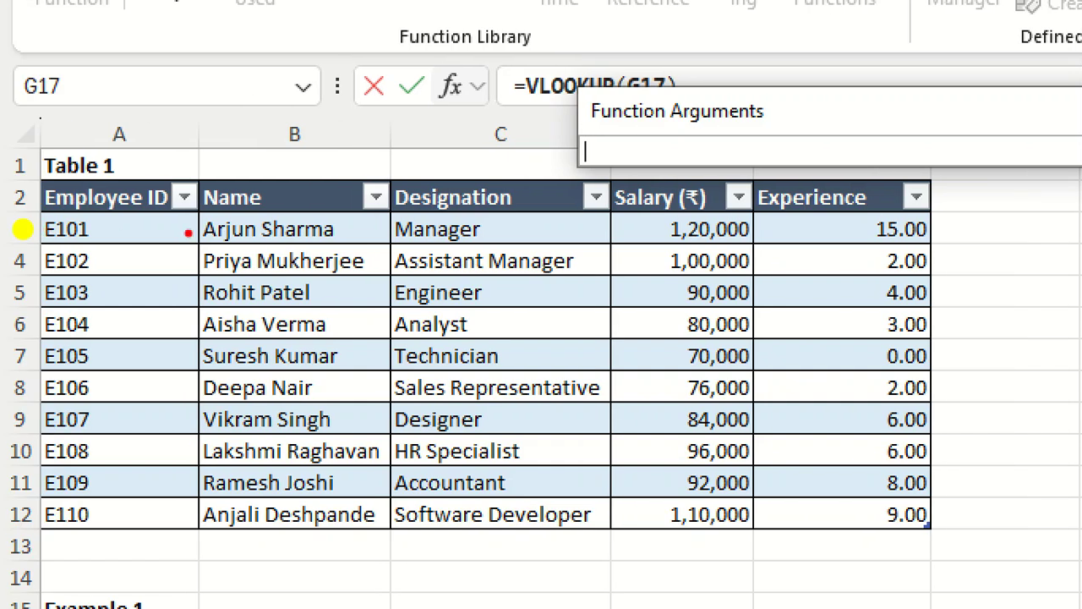
{"action": "mouse_move", "coordinate": [198, 211]}
{"action": "left_mouse_down"}
{"action": "mouse_move", "coordinate": [386, 212]}
{"action": "mouse_move", "coordinate": [386, 478]}
{"action": "mouse_move", "coordinate": [211, 546]}
{"action": "mouse_move", "coordinate": [66, 467]}
{"action": "mouse_move", "coordinate": [55, 272]}
{"action": "mouse_move", "coordinate": [199, 206]}
{"action": "left_mouse_up"}
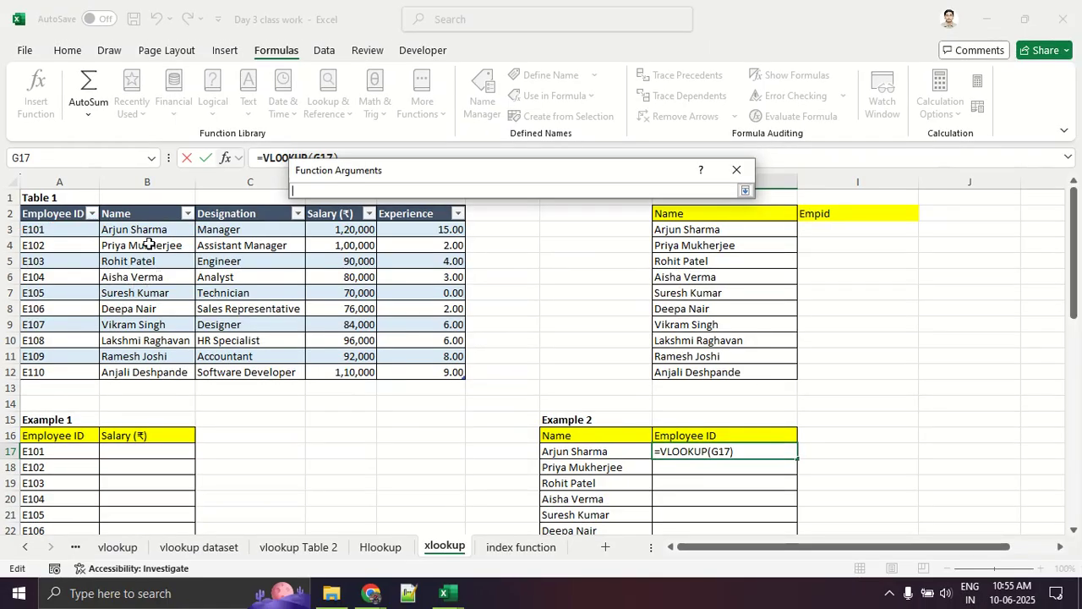
Set the VLOOKUP Table_array to the Employee ID and Name columns of Table 1, pointing out which column comes first.
{"action": "left_click", "coordinate": [295, 221]}
{"action": "left_click_drag", "start_coordinate": [147, 221], "coordinate": [70, 369]}
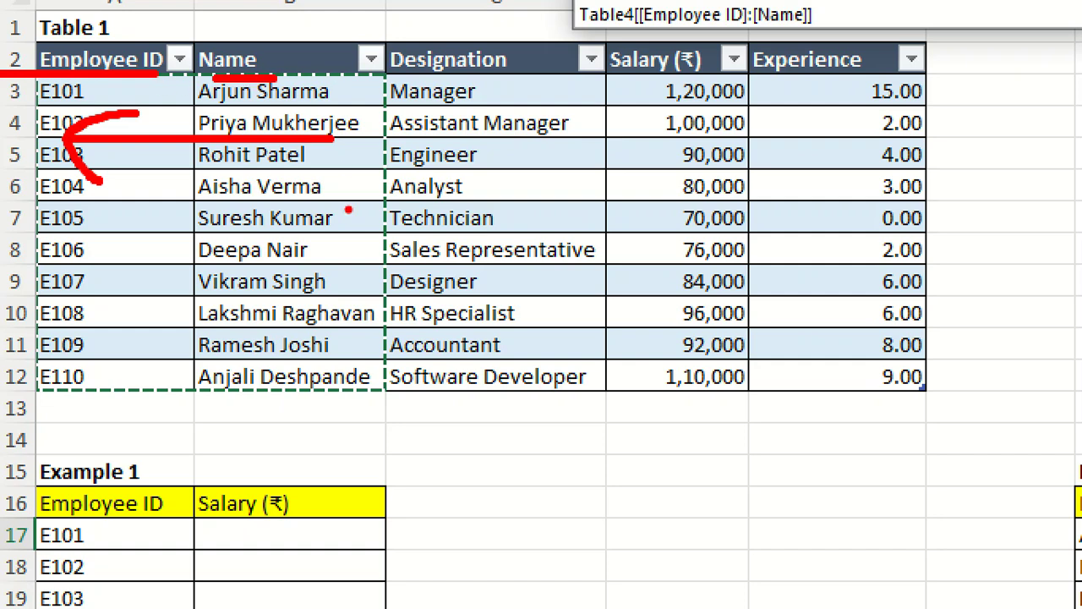
{"action": "mouse_move", "coordinate": [260, 235]}
{"action": "left_mouse_down"}
{"action": "mouse_move", "coordinate": [313, 196]}
{"action": "mouse_move", "coordinate": [242, 310]}
{"action": "mouse_move", "coordinate": [325, 310]}
{"action": "left_mouse_up"}
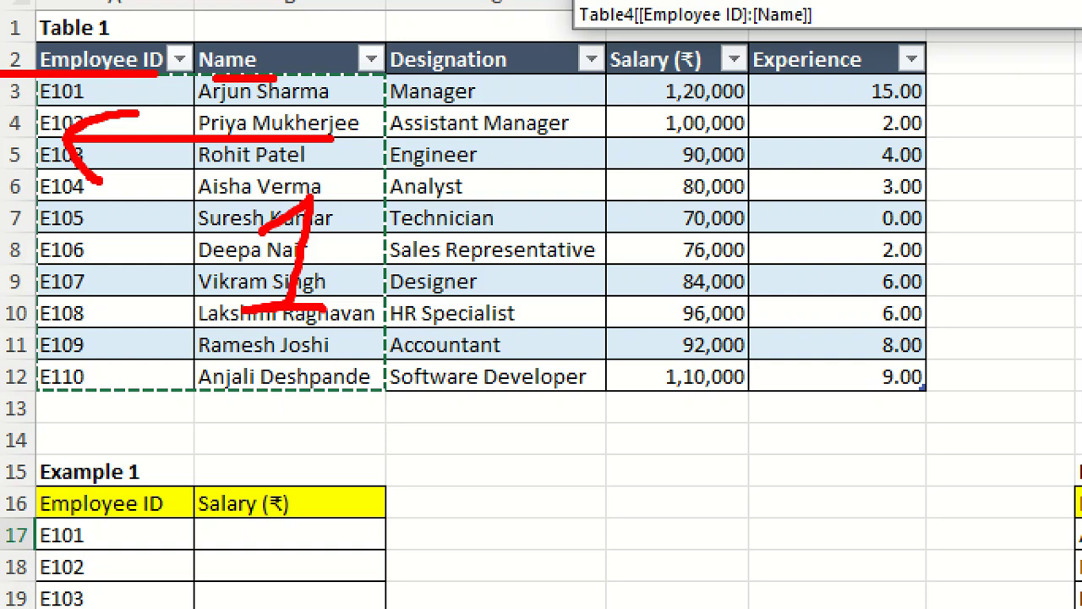
{"action": "mouse_move", "coordinate": [193, 25]}
{"action": "left_mouse_down"}
{"action": "mouse_move", "coordinate": [76, 10]}
{"action": "mouse_move", "coordinate": [196, 51]}
{"action": "mouse_move", "coordinate": [109, 22]}
{"action": "mouse_move", "coordinate": [115, 30]}
{"action": "left_mouse_up"}
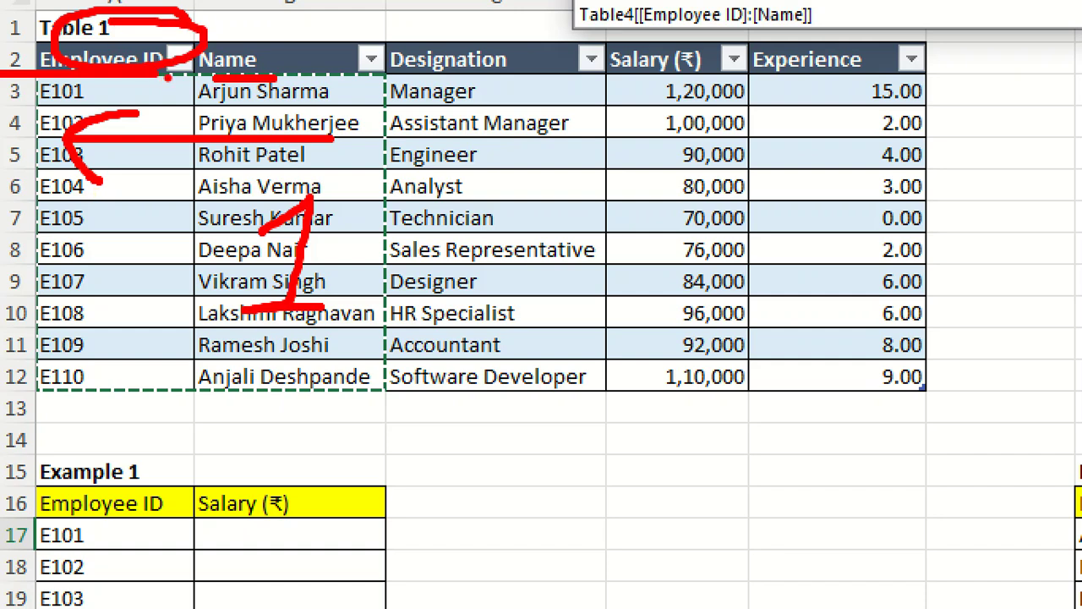
{"action": "left_click_drag", "start_coordinate": [40, 322], "coordinate": [141, 318]}
{"action": "left_click_drag", "start_coordinate": [4, 315], "coordinate": [146, 317]}
{"action": "mouse_move", "coordinate": [7, 348]}
{"action": "left_mouse_down"}
{"action": "mouse_move", "coordinate": [106, 355]}
{"action": "mouse_move", "coordinate": [2, 353]}
{"action": "left_mouse_up"}
{"action": "mouse_move", "coordinate": [40, 199]}
{"action": "left_mouse_down"}
{"action": "mouse_move", "coordinate": [150, 240]}
{"action": "mouse_move", "coordinate": [77, 291]}
{"action": "mouse_move", "coordinate": [105, 217]}
{"action": "left_mouse_up"}
{"action": "key", "text": "Escape"}
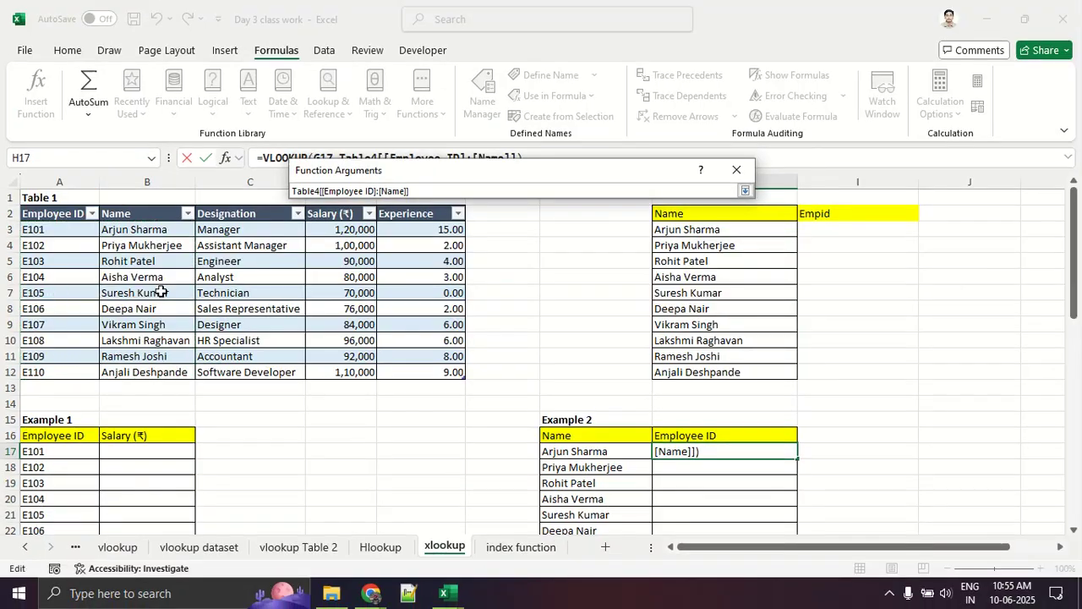
{"action": "left_click", "coordinate": [745, 191]}
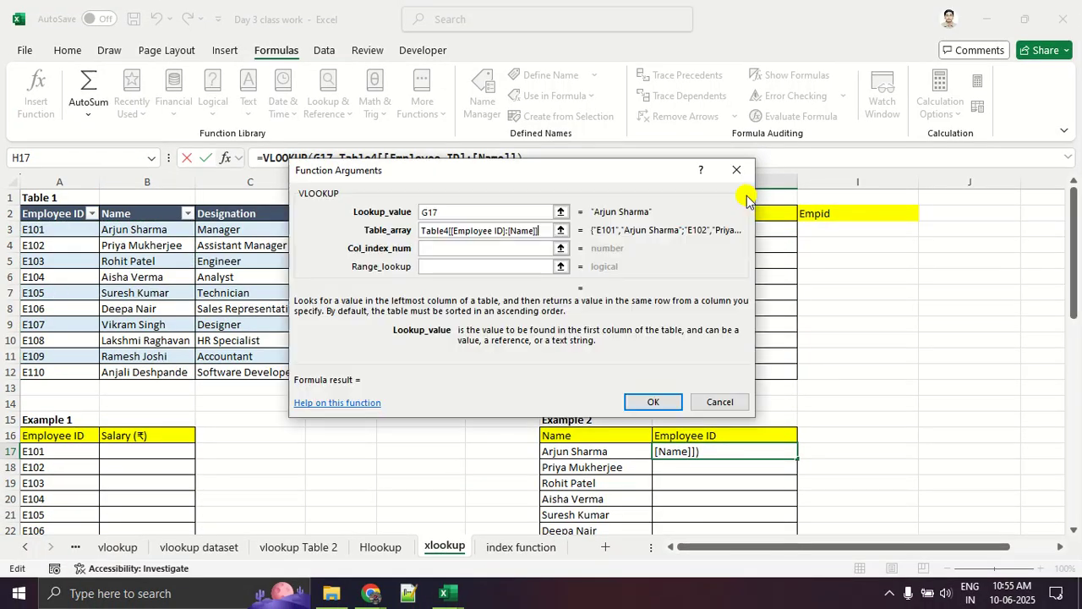
Set Col_index_num to 2, complete the VLOOKUP, and fill it down the Example 2 Employee ID column through H26.
{"action": "left_click", "coordinate": [469, 249]}
{"action": "type", "text": "2"}
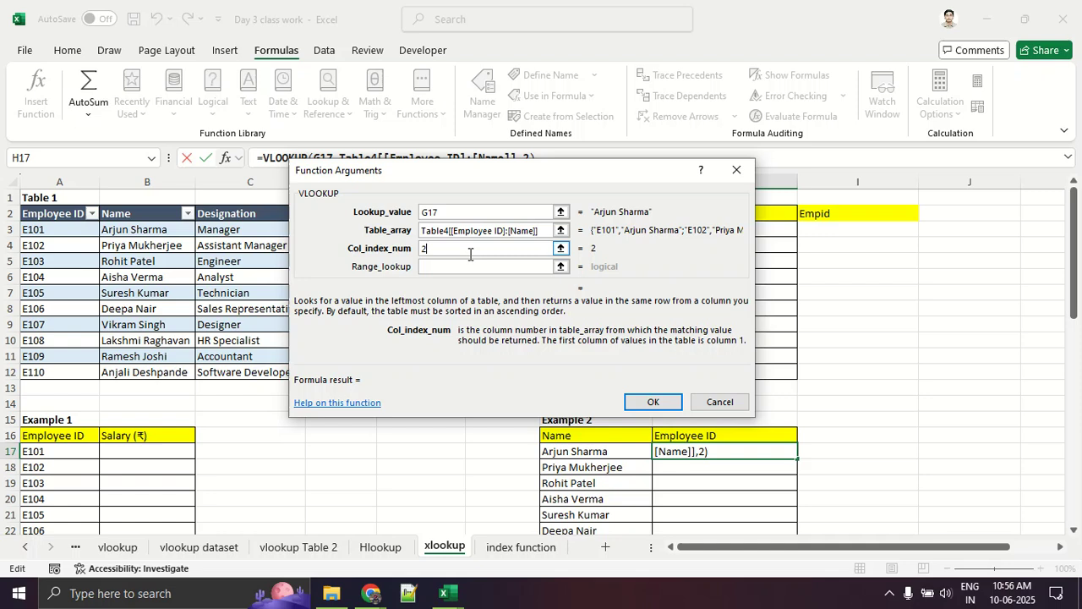
{"action": "left_click", "coordinate": [650, 402]}
{"action": "scroll", "coordinate": [623, 394], "scroll_direction": "down", "scroll_amount": 2}
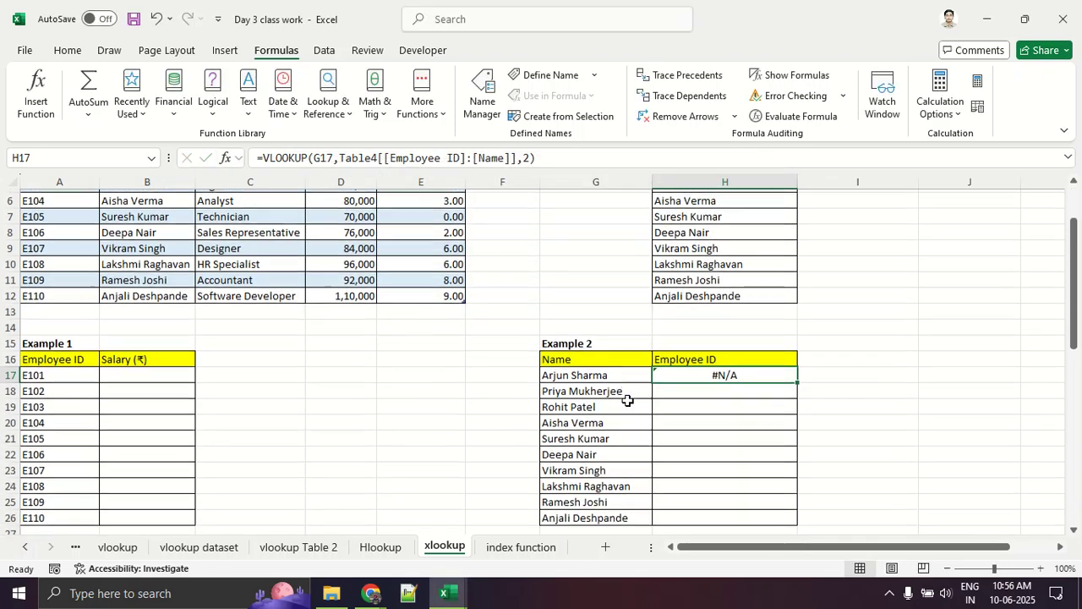
{"action": "double_click", "coordinate": [797, 378]}
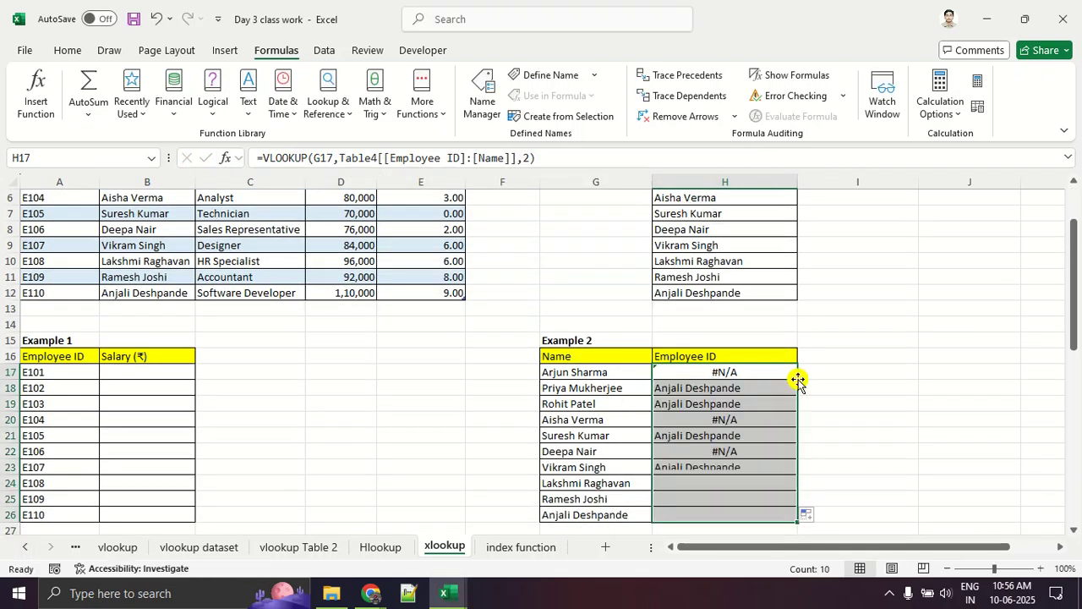
{"action": "left_click", "coordinate": [884, 422]}
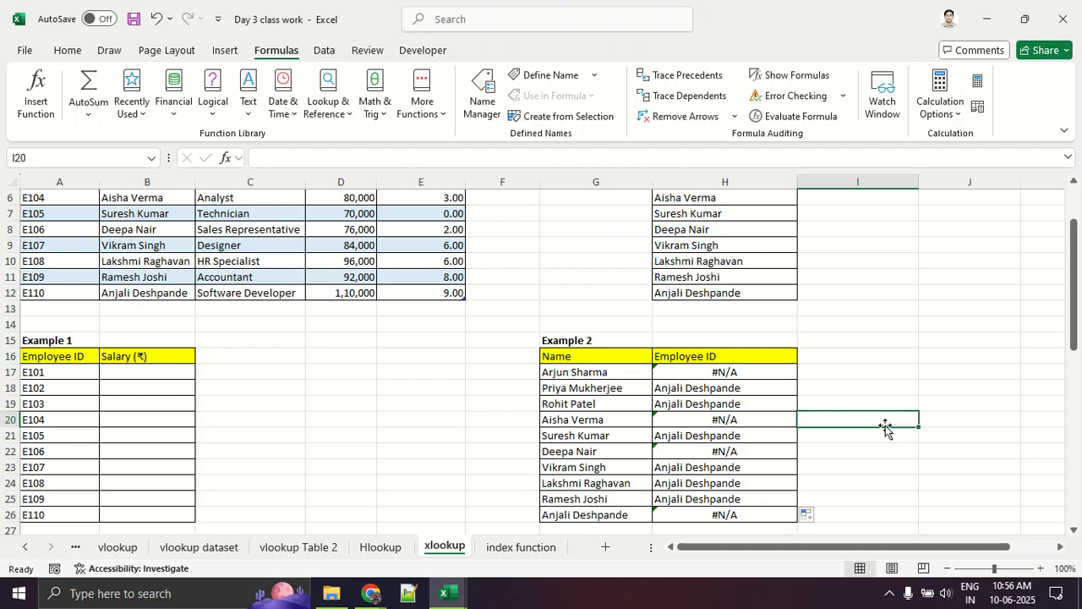
{"action": "scroll", "coordinate": [885, 427], "scroll_direction": "down", "scroll_amount": 2}
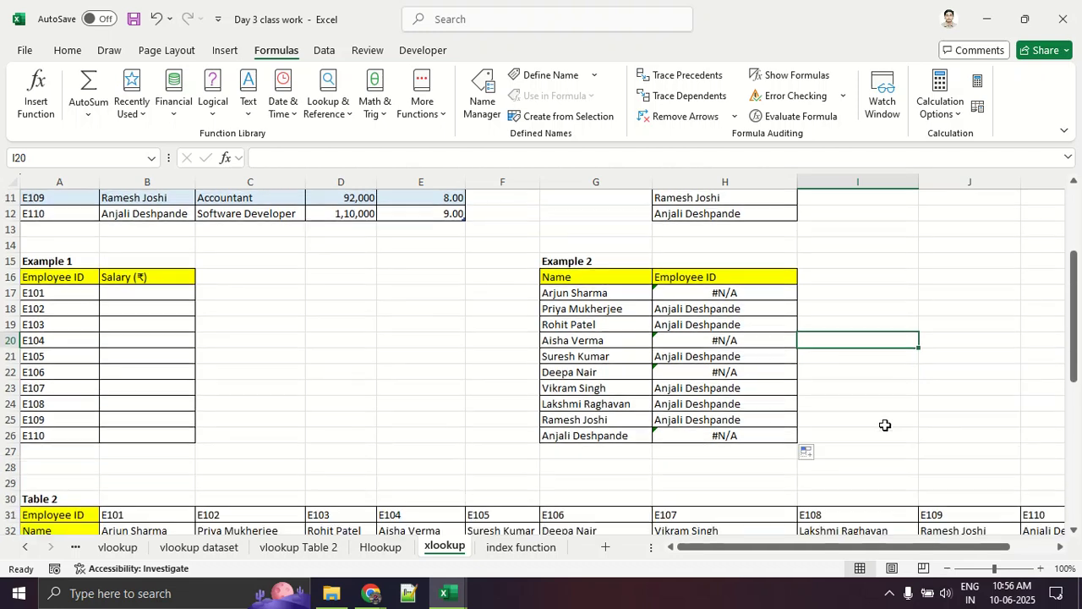
Try a column index of 0 in the H17 VLOOKUP formula and fill it down the Example 2 Employee ID column.
{"action": "left_click", "coordinate": [728, 298]}
{"action": "scroll", "coordinate": [474, 295], "scroll_direction": "up", "scroll_amount": 3}
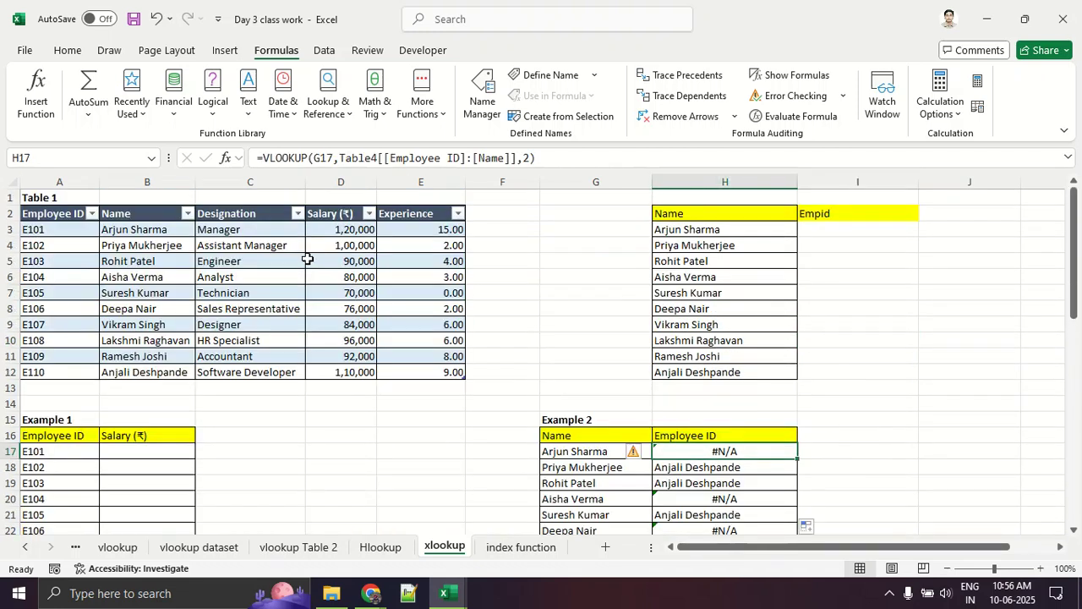
{"action": "left_click", "coordinate": [525, 158]}
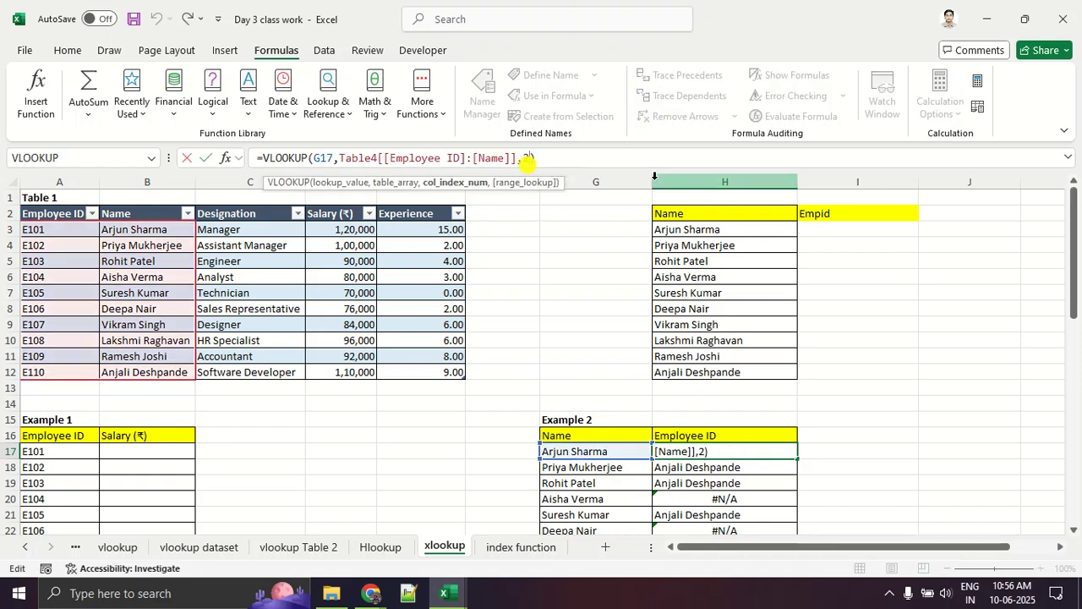
{"action": "key", "text": "BackSpace"}
{"action": "type", "text": "0"}
{"action": "key", "text": "Return"}
{"action": "scroll", "coordinate": [529, 213], "scroll_direction": "down", "scroll_amount": 3}
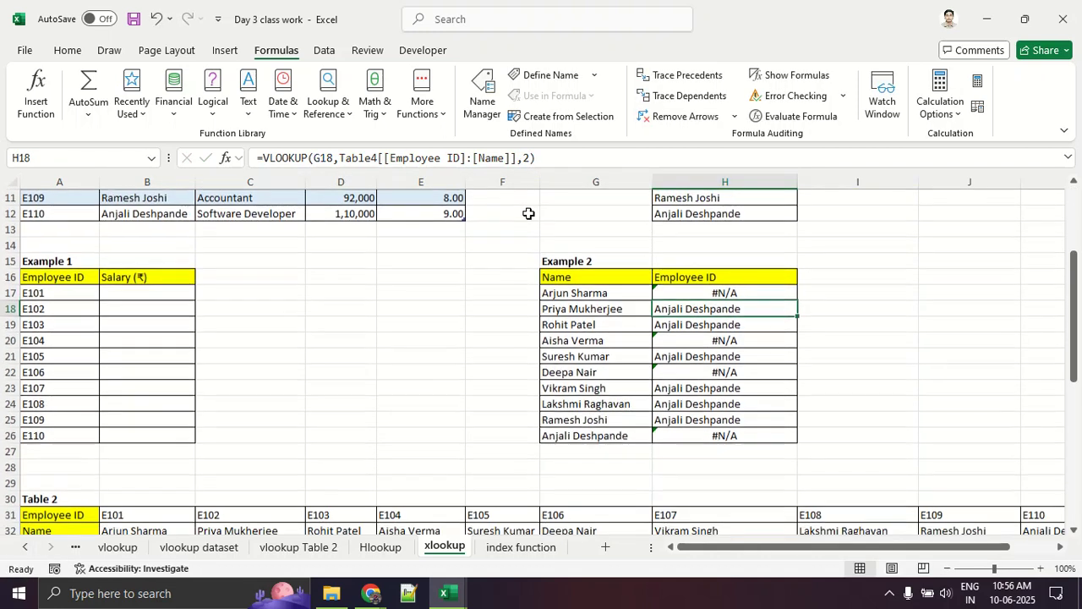
{"action": "left_click", "coordinate": [792, 296]}
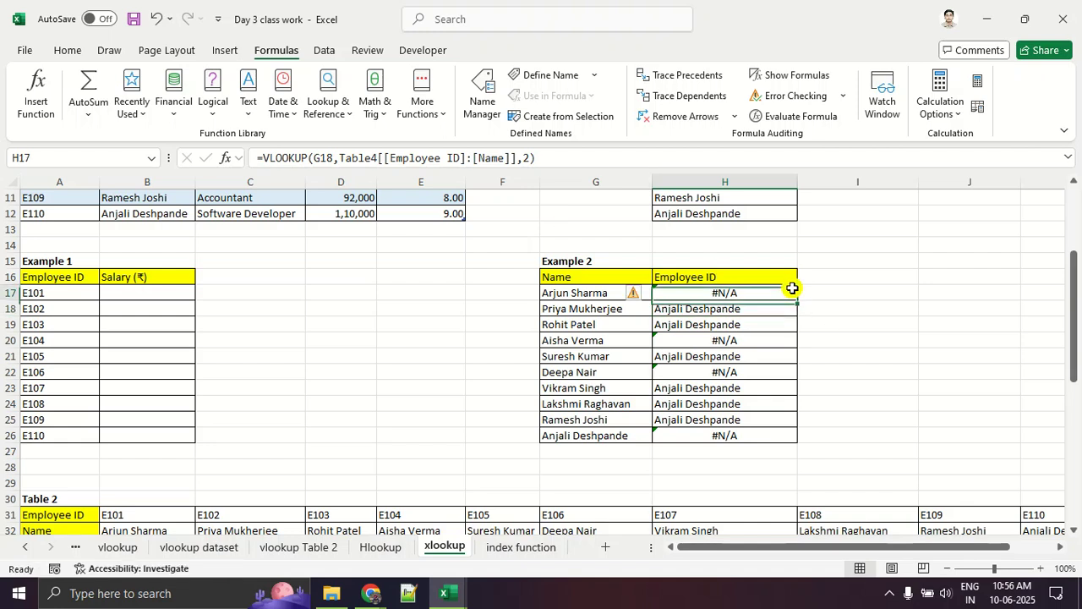
{"action": "double_click", "coordinate": [795, 295]}
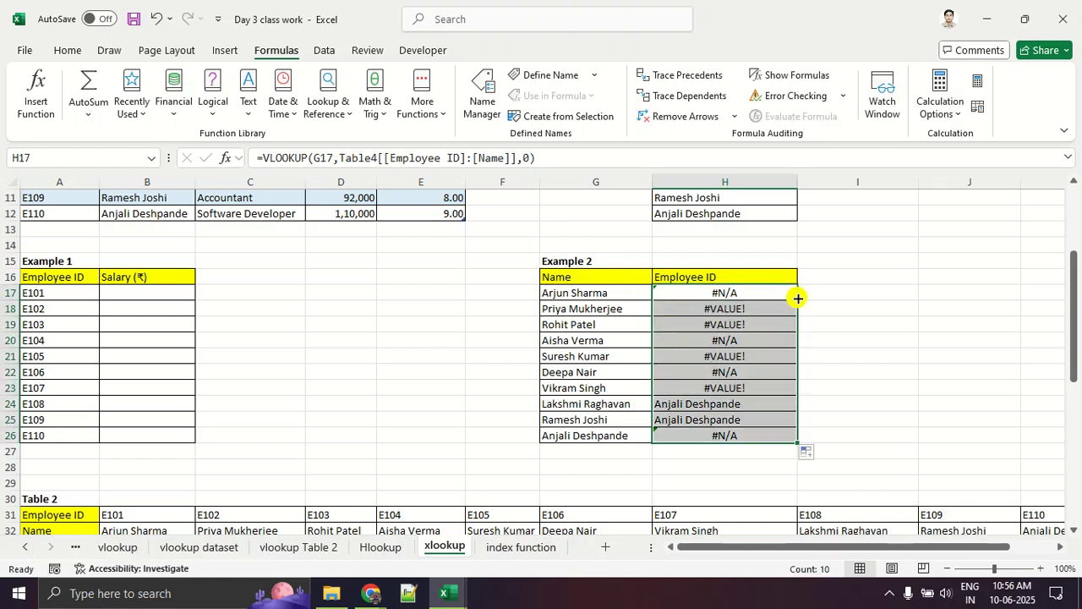
{"action": "left_click", "coordinate": [899, 383]}
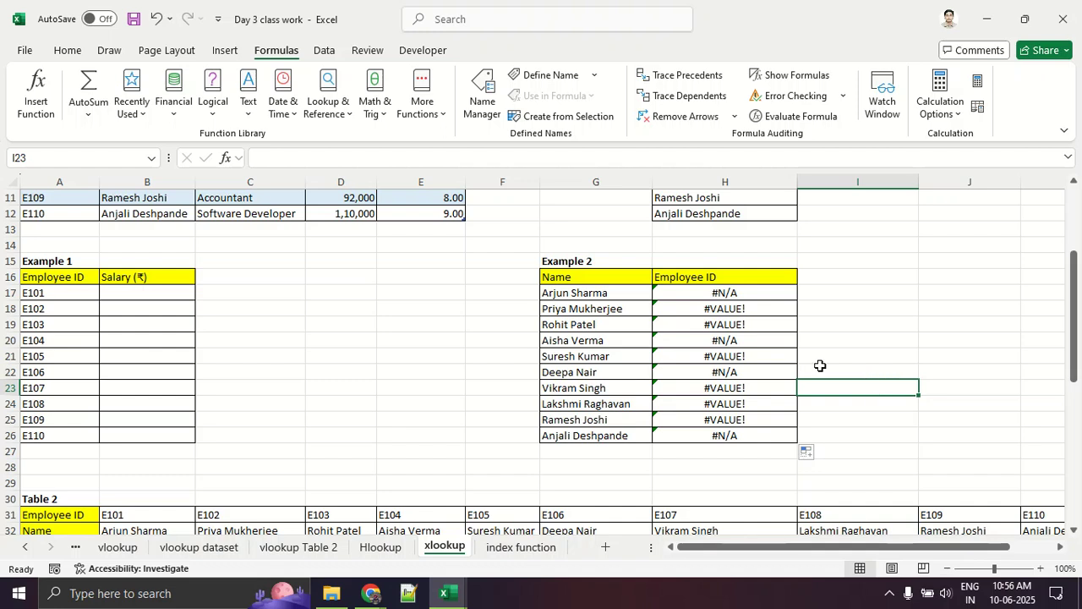
Clear the VLOOKUP formulas from the Example 2 Employee ID cells H17:H26.
{"action": "left_click_drag", "start_coordinate": [747, 296], "coordinate": [742, 430]}
{"action": "key", "text": "Delete"}
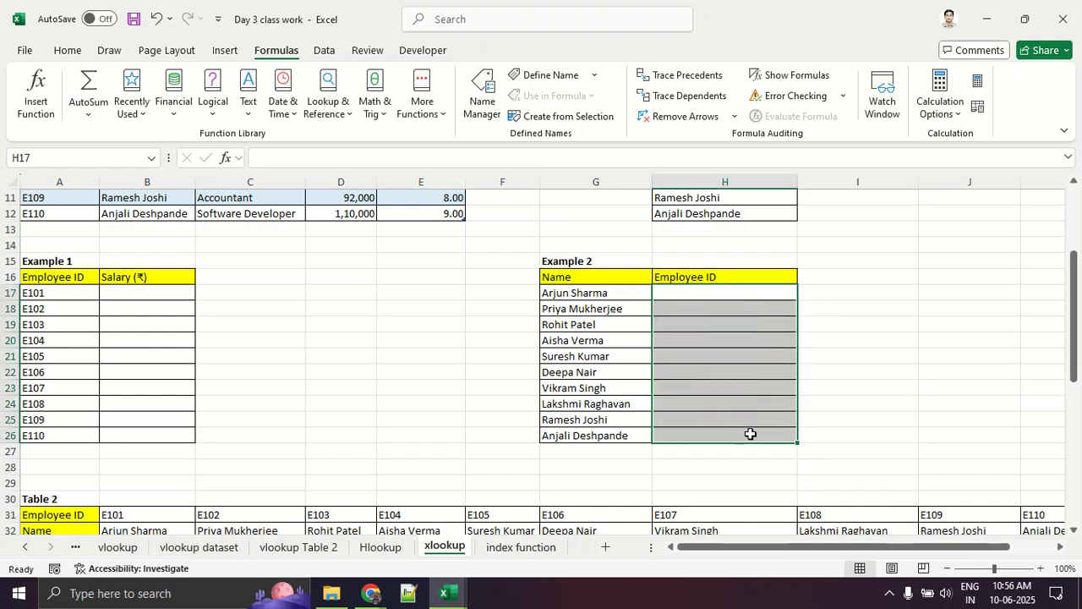
{"action": "left_click", "coordinate": [427, 439]}
Examine the Name column's position relative to the Employee ID column in Table 1, and compare it with the Example 1 and 2 layouts.
{"action": "scroll", "coordinate": [427, 441], "scroll_direction": "up", "scroll_amount": 3}
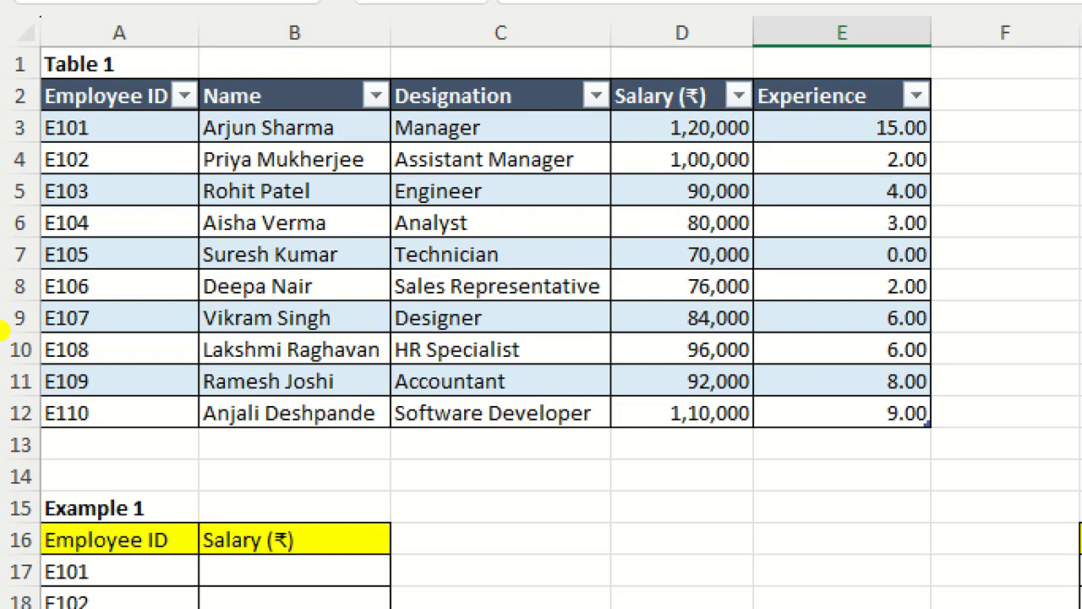
{"action": "mouse_move", "coordinate": [326, 89]}
{"action": "left_mouse_down"}
{"action": "mouse_move", "coordinate": [255, 45]}
{"action": "mouse_move", "coordinate": [405, 456]}
{"action": "mouse_move", "coordinate": [364, 78]}
{"action": "left_mouse_up"}
{"action": "left_click_drag", "start_coordinate": [276, 147], "coordinate": [86, 156]}
{"action": "mouse_move", "coordinate": [101, 116]}
{"action": "left_mouse_down"}
{"action": "mouse_move", "coordinate": [87, 192]}
{"action": "mouse_move", "coordinate": [101, 197]}
{"action": "left_mouse_up"}
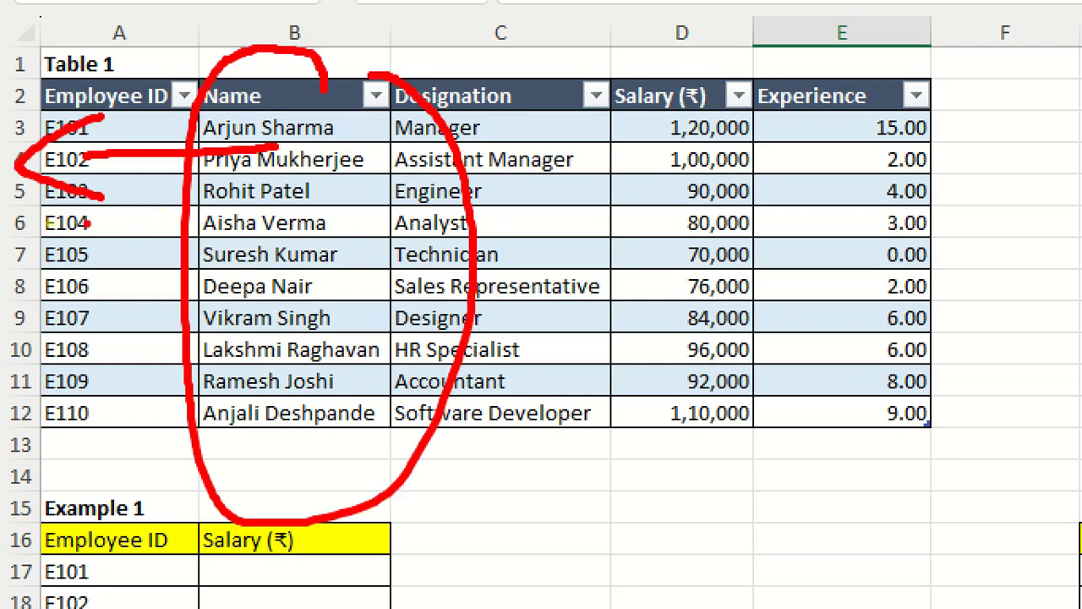
{"action": "left_click_drag", "start_coordinate": [2, 257], "coordinate": [179, 263]}
{"action": "mouse_move", "coordinate": [2, 314]}
{"action": "left_mouse_down"}
{"action": "mouse_move", "coordinate": [250, 312]}
{"action": "mouse_move", "coordinate": [237, 328]}
{"action": "left_mouse_up"}
{"action": "left_click_drag", "start_coordinate": [3, 352], "coordinate": [257, 353]}
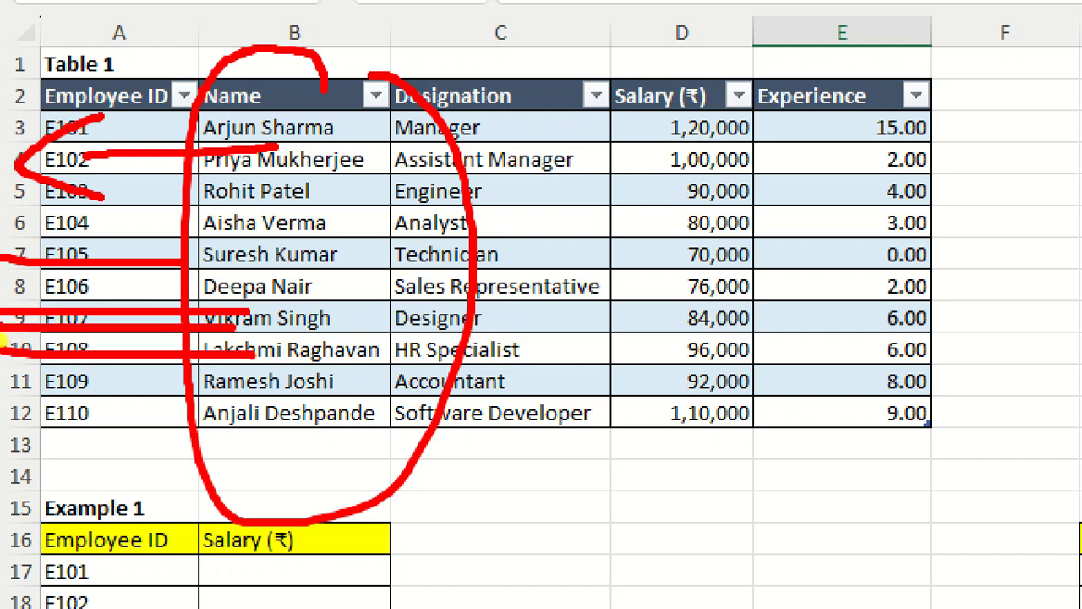
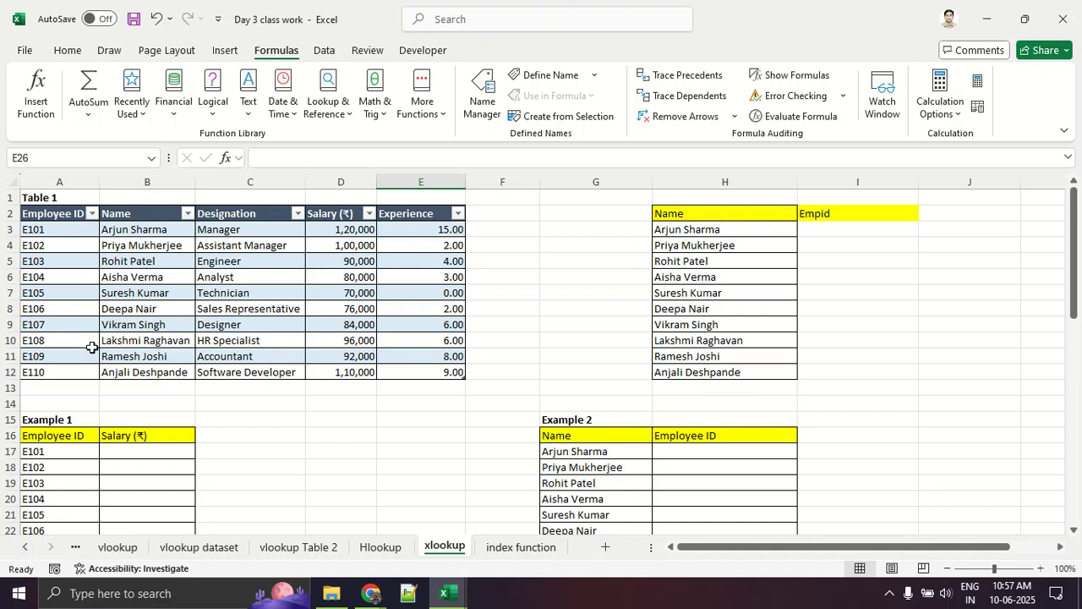
{"action": "scroll", "coordinate": [88, 349], "scroll_direction": "down", "scroll_amount": 2}
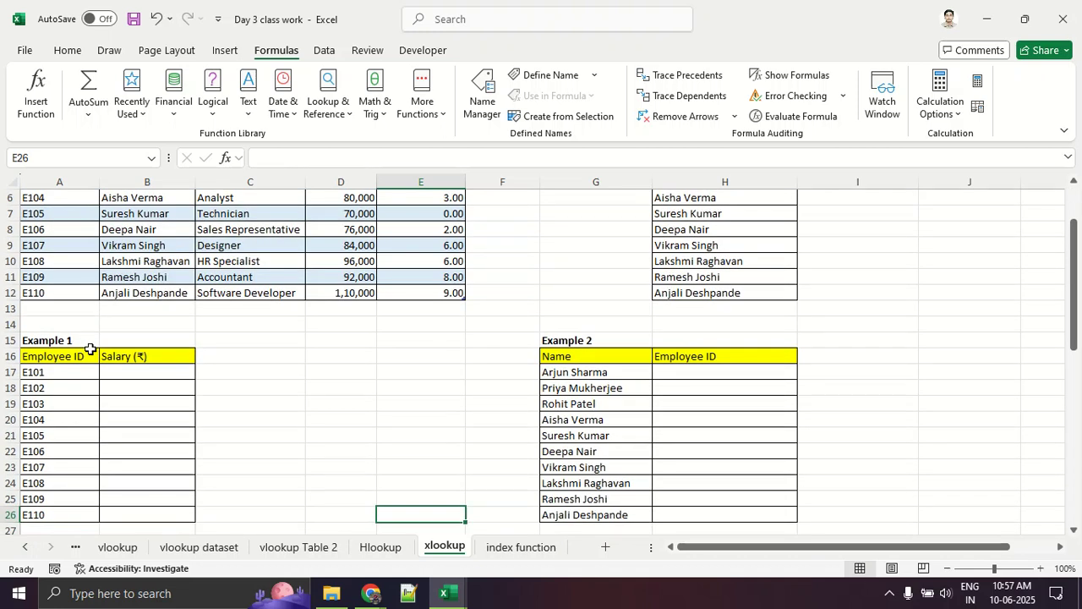
{"action": "scroll", "coordinate": [90, 348], "scroll_direction": "up", "scroll_amount": 2}
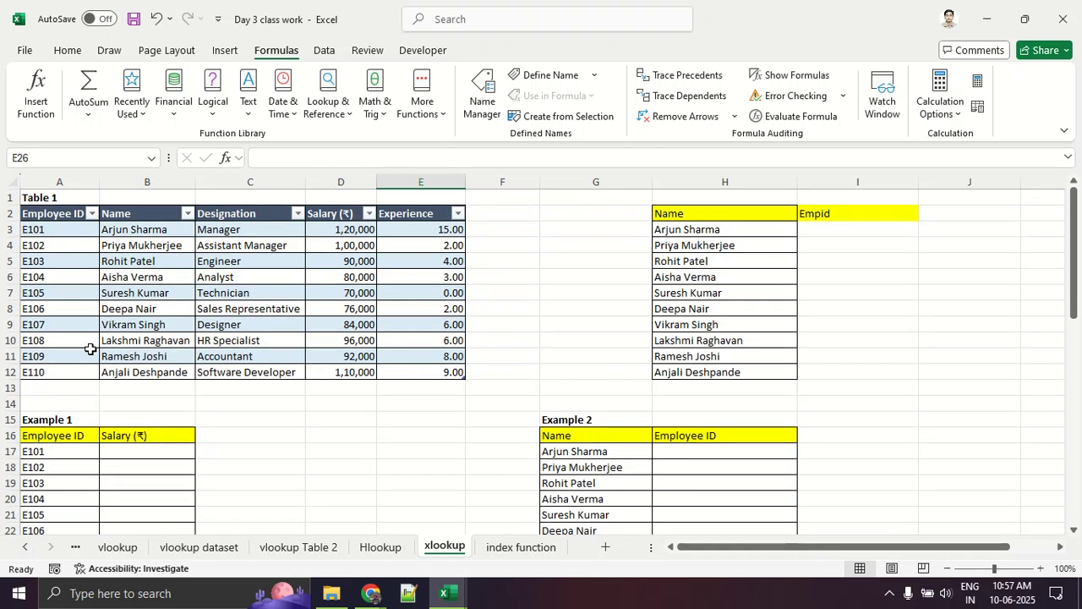
{"action": "scroll", "coordinate": [122, 349], "scroll_direction": "down", "scroll_amount": 2}
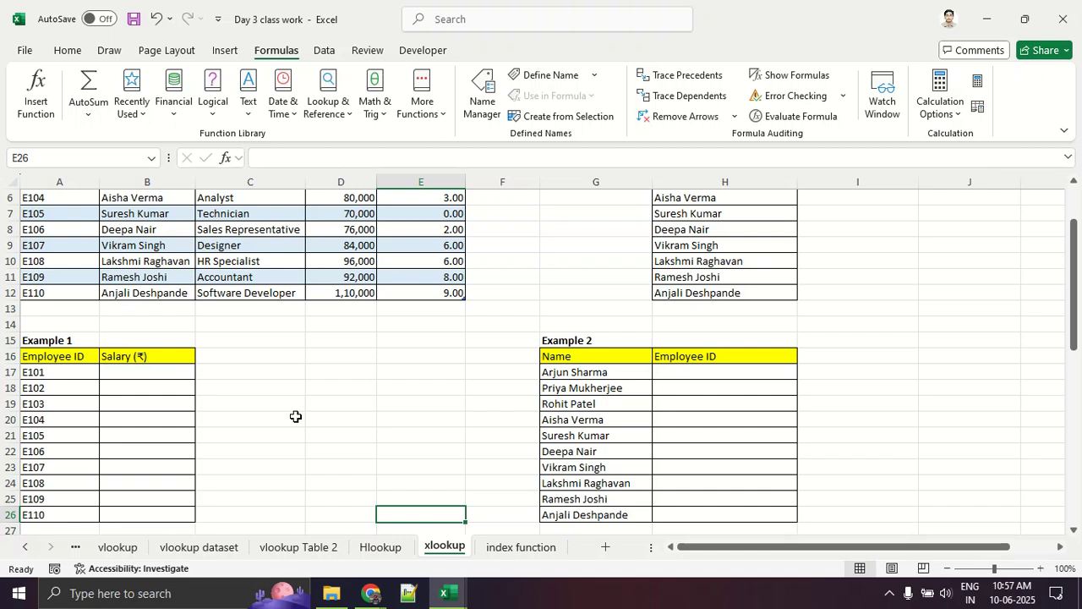
{"action": "scroll", "coordinate": [409, 413], "scroll_direction": "down", "scroll_amount": 2}
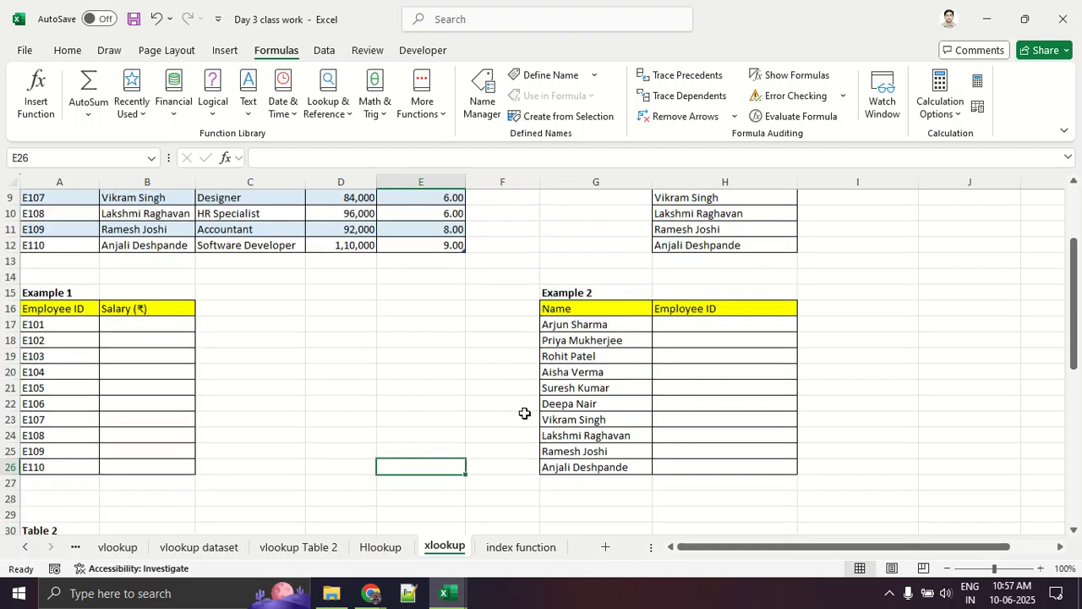
Search for the XLOOKUP function and insert it in H17, the first Employee ID cell of Example 2.
{"action": "left_click", "coordinate": [706, 297]}
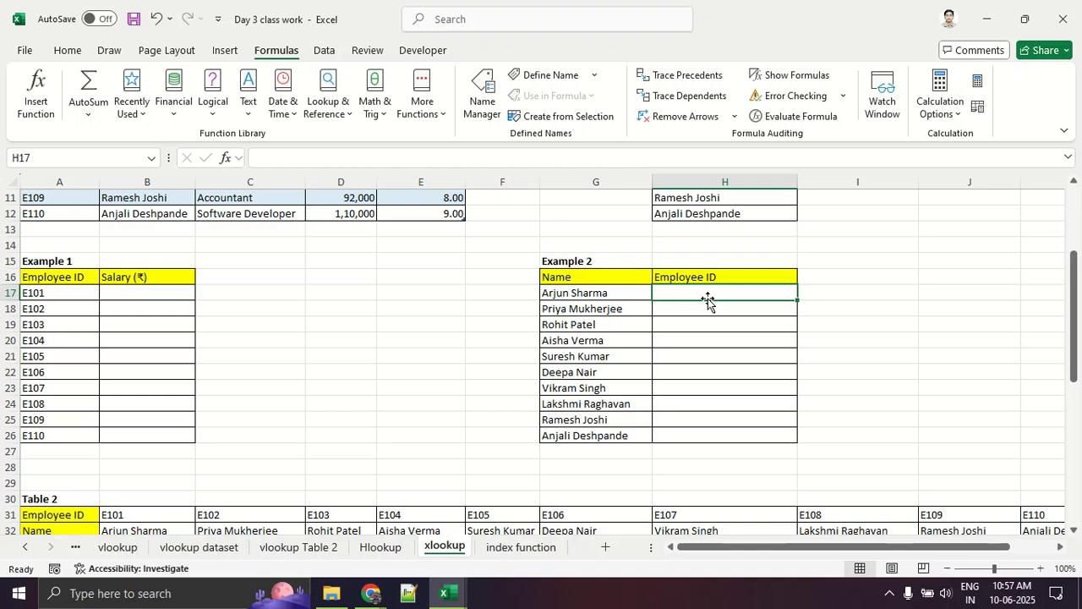
{"action": "left_click", "coordinate": [23, 102]}
{"action": "type", "text": "x"}
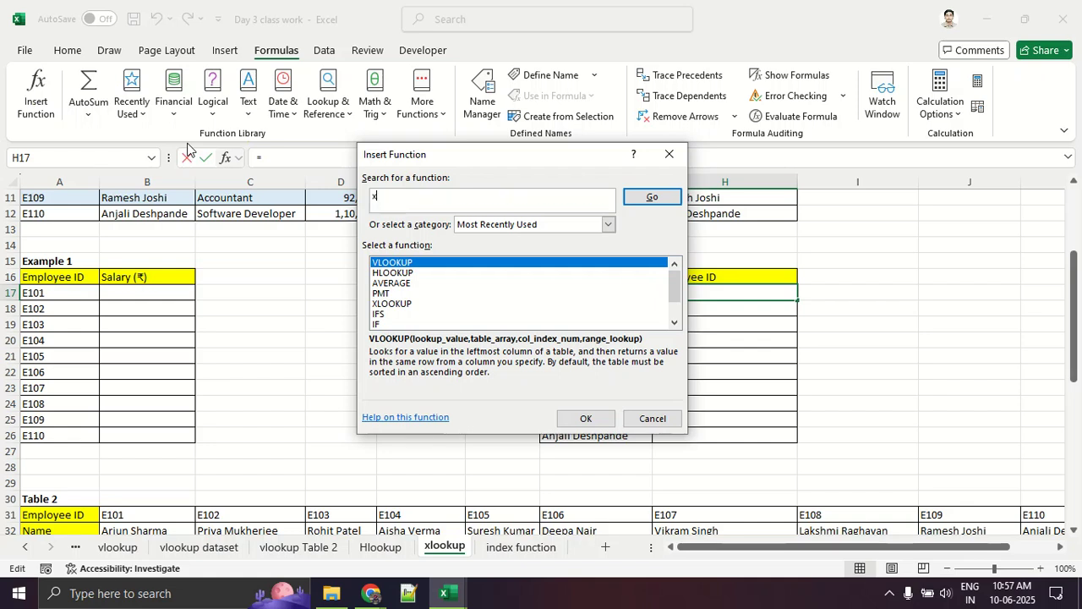
{"action": "key", "text": "Return"}
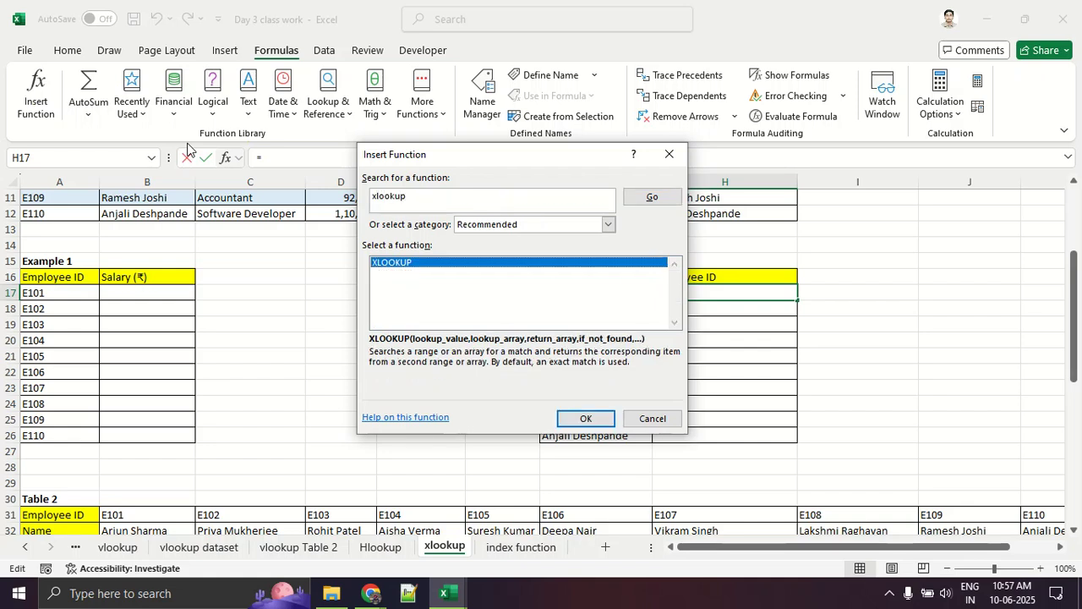
{"action": "left_click", "coordinate": [582, 415]}
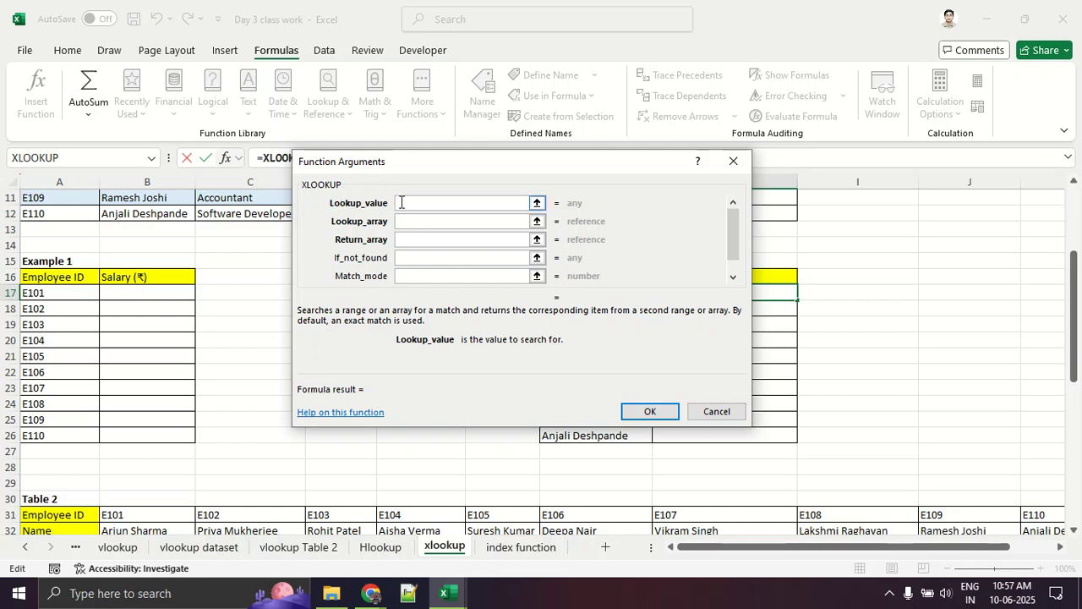
Set the XLOOKUP Lookup_value to G17, the first name in Example 2.
{"action": "left_click", "coordinate": [536, 203]}
{"action": "scroll", "coordinate": [471, 218], "scroll_direction": "up", "scroll_amount": 3}
{"action": "scroll", "coordinate": [691, 399], "scroll_direction": "down", "scroll_amount": 2}
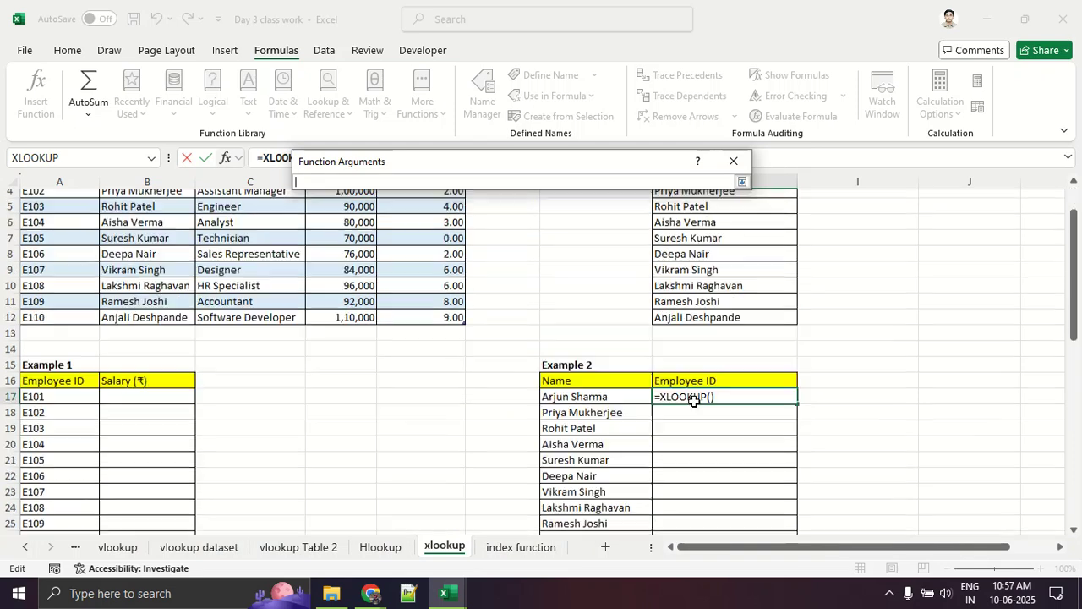
{"action": "scroll", "coordinate": [149, 345], "scroll_direction": "up", "scroll_amount": 1}
{"action": "scroll", "coordinate": [149, 345], "scroll_direction": "up", "scroll_amount": 1}
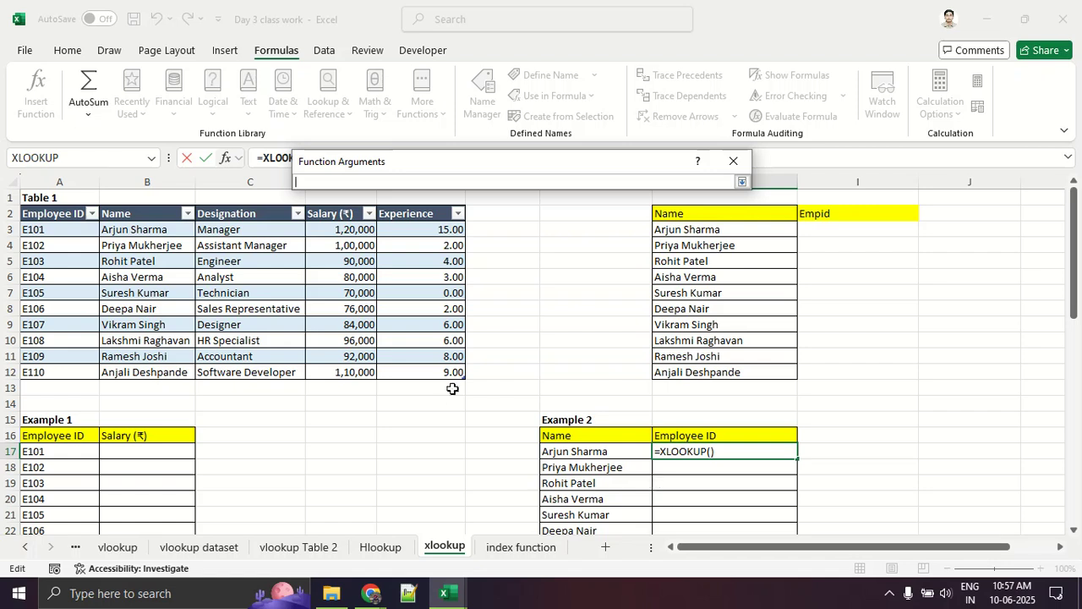
{"action": "left_click", "coordinate": [628, 450]}
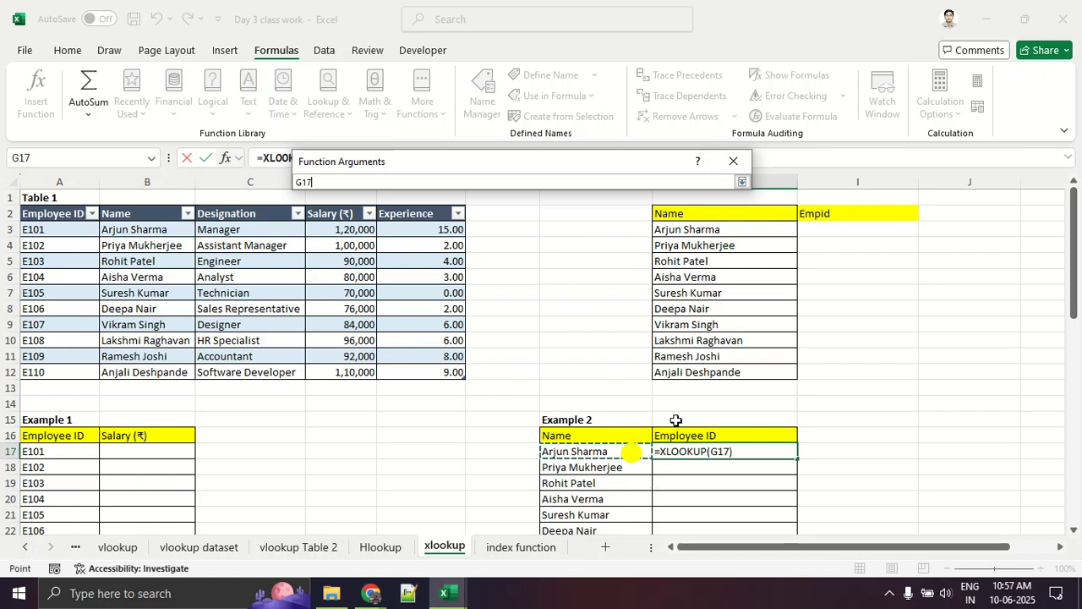
{"action": "left_click", "coordinate": [744, 182]}
Set the XLOOKUP Lookup_array to the Name column of Table 1, Table4[Name].
{"action": "left_click", "coordinate": [461, 225]}
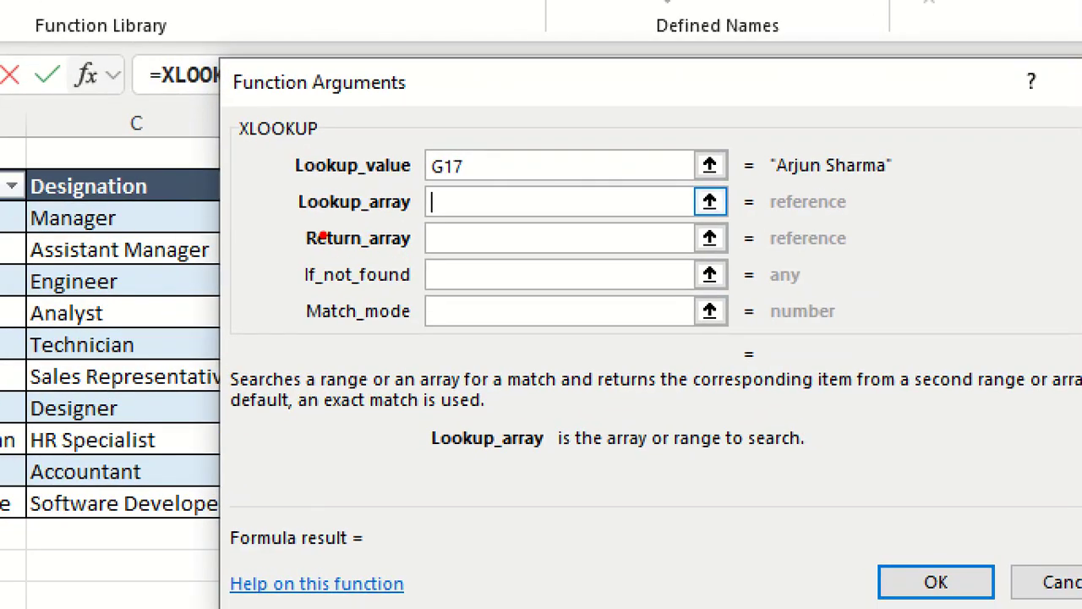
{"action": "left_click_drag", "start_coordinate": [294, 224], "coordinate": [431, 224]}
{"action": "left_click_drag", "start_coordinate": [306, 264], "coordinate": [388, 264]}
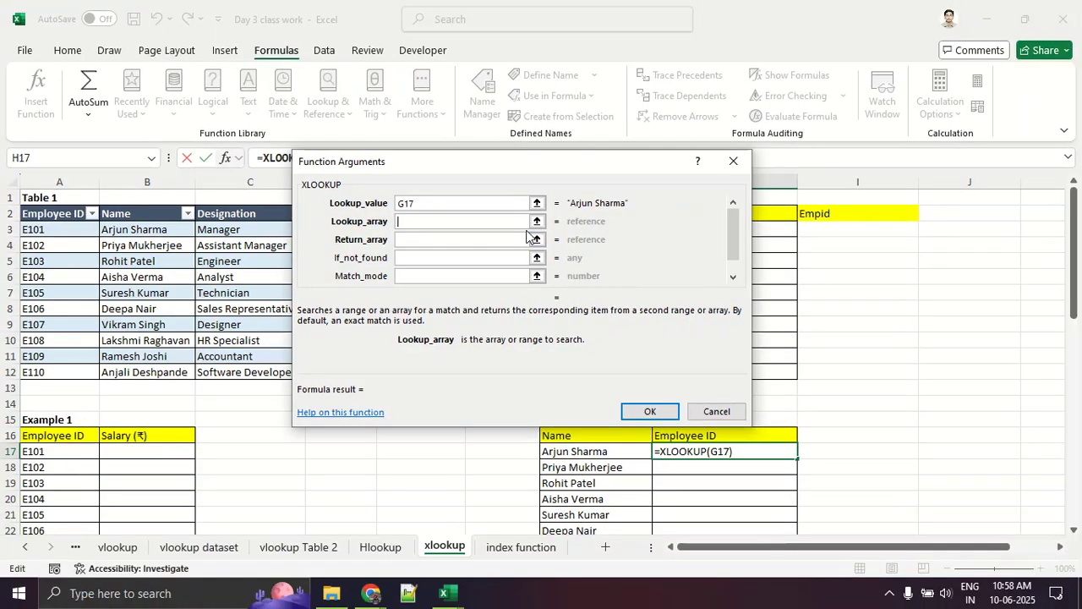
{"action": "left_click", "coordinate": [536, 221]}
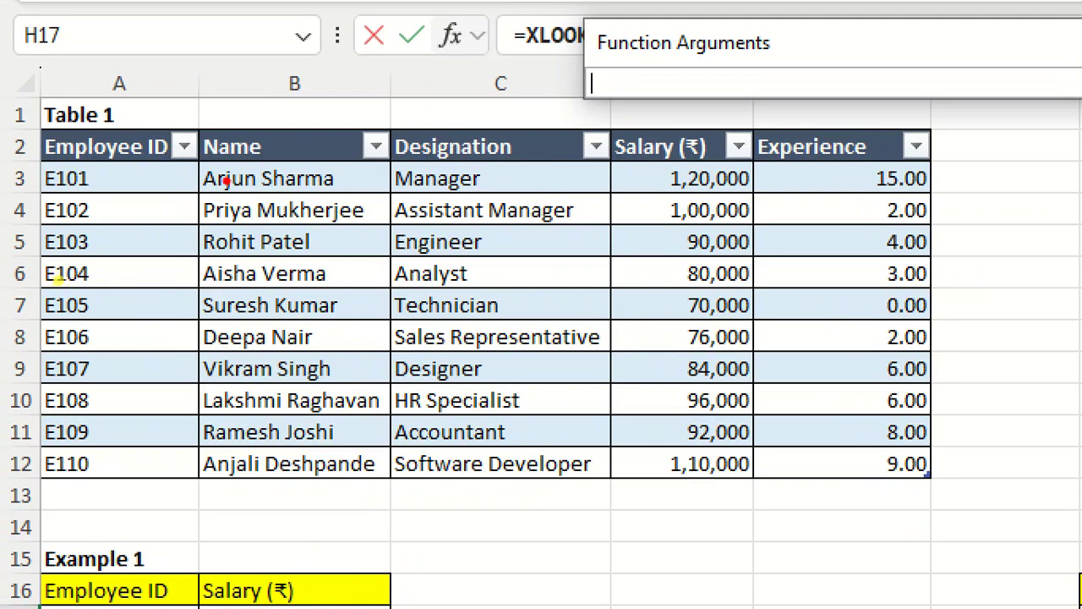
{"action": "left_click_drag", "start_coordinate": [97, 220], "coordinate": [192, 220]}
{"action": "mouse_move", "coordinate": [384, 158]}
{"action": "left_mouse_down"}
{"action": "mouse_move", "coordinate": [404, 161]}
{"action": "mouse_move", "coordinate": [398, 460]}
{"action": "mouse_move", "coordinate": [369, 477]}
{"action": "mouse_move", "coordinate": [159, 484]}
{"action": "mouse_move", "coordinate": [183, 146]}
{"action": "left_mouse_up"}
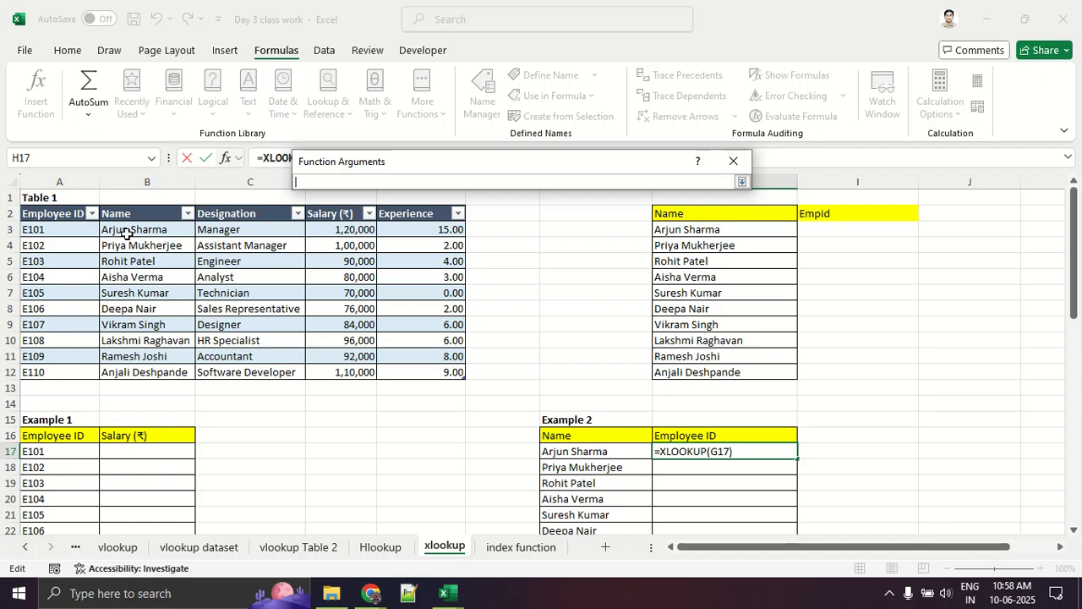
{"action": "left_click_drag", "start_coordinate": [258, 180], "coordinate": [271, 253]}
{"action": "left_click_drag", "start_coordinate": [135, 267], "coordinate": [135, 375]}
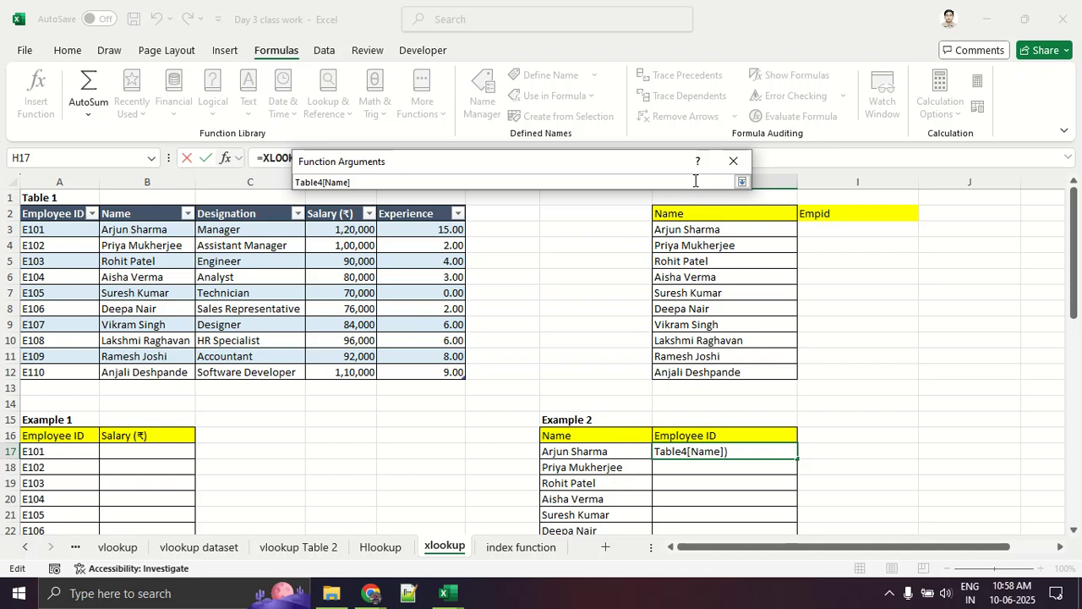
{"action": "left_click", "coordinate": [741, 182]}
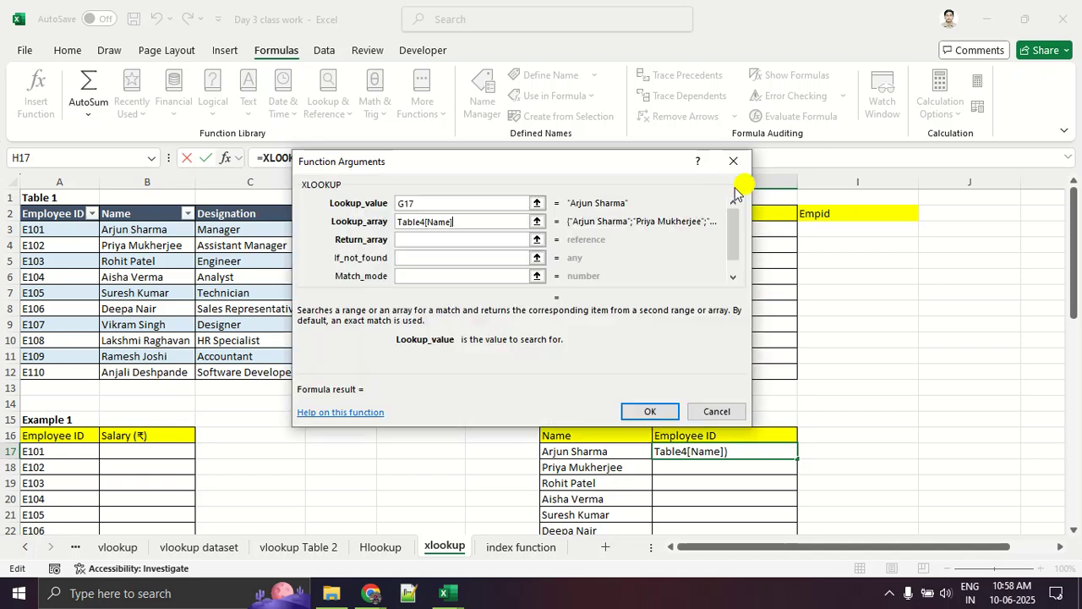
Set the Return_array to Table 1's Employee ID column, Table4[Employee ID], and enter the XLOOKUP formula in H17.
{"action": "left_click", "coordinate": [475, 237]}
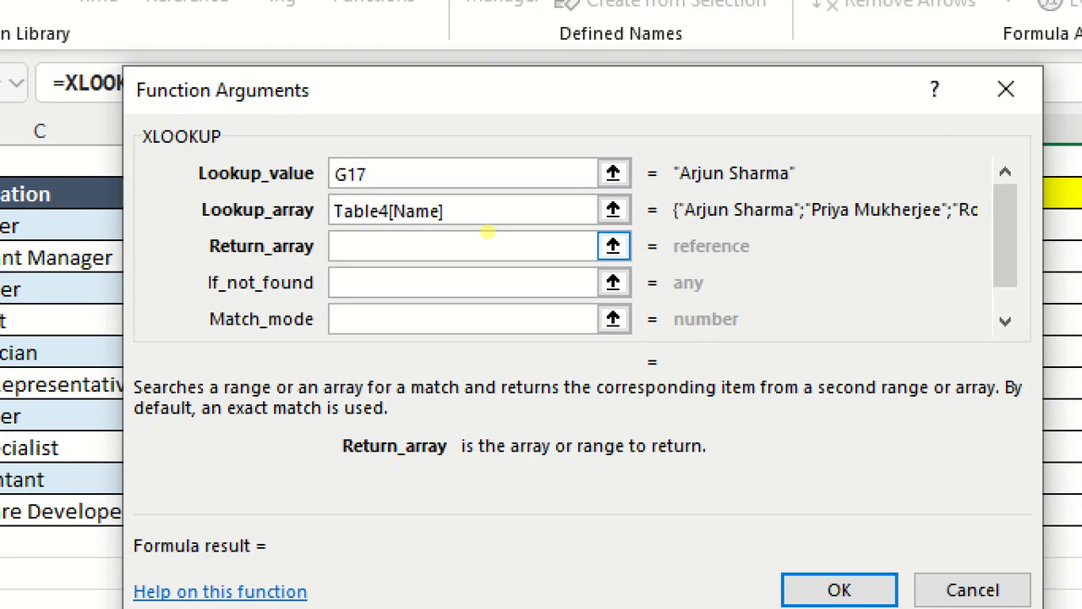
{"action": "left_click", "coordinate": [460, 235]}
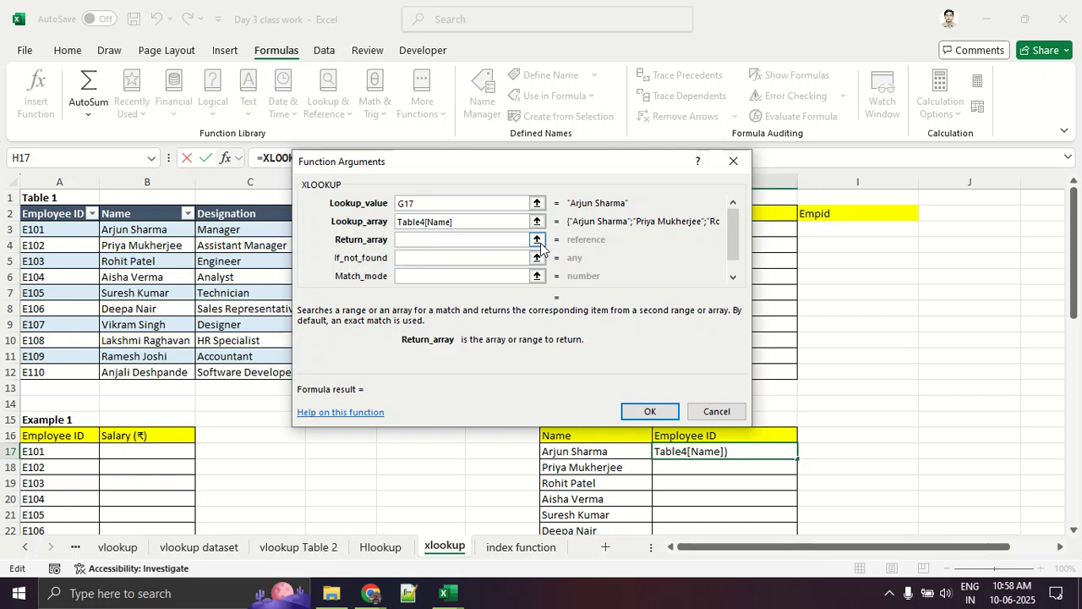
{"action": "left_click", "coordinate": [538, 240]}
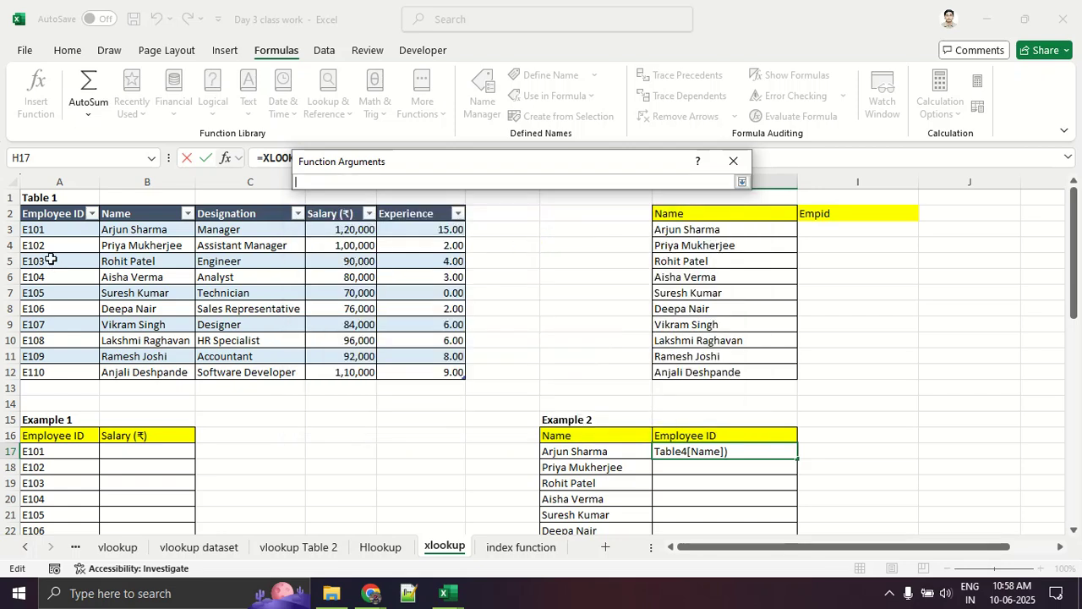
{"action": "left_click_drag", "start_coordinate": [52, 230], "coordinate": [70, 369]}
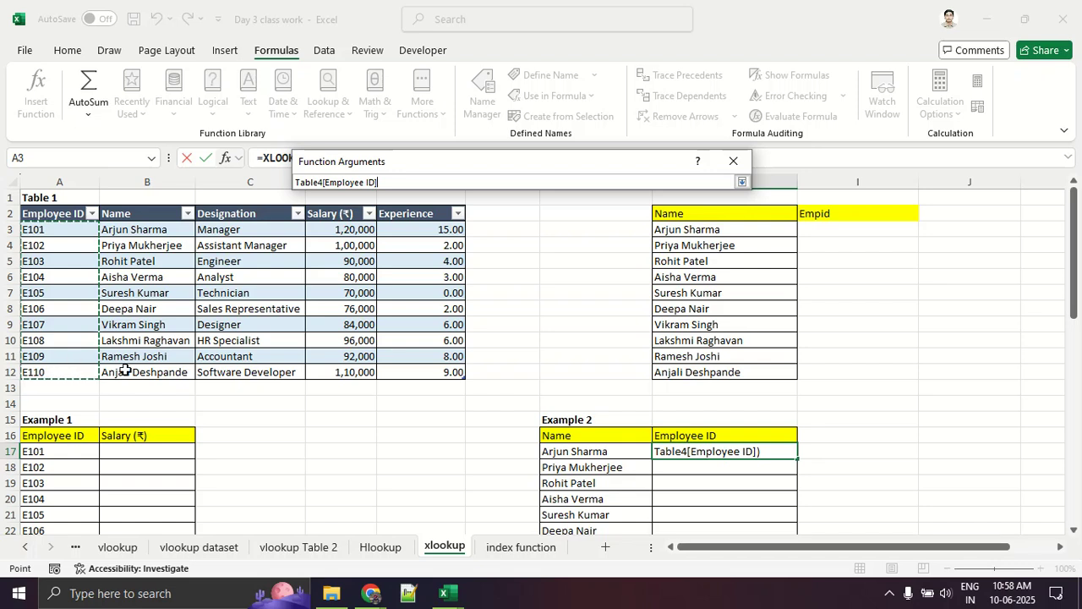
{"action": "left_click", "coordinate": [741, 183]}
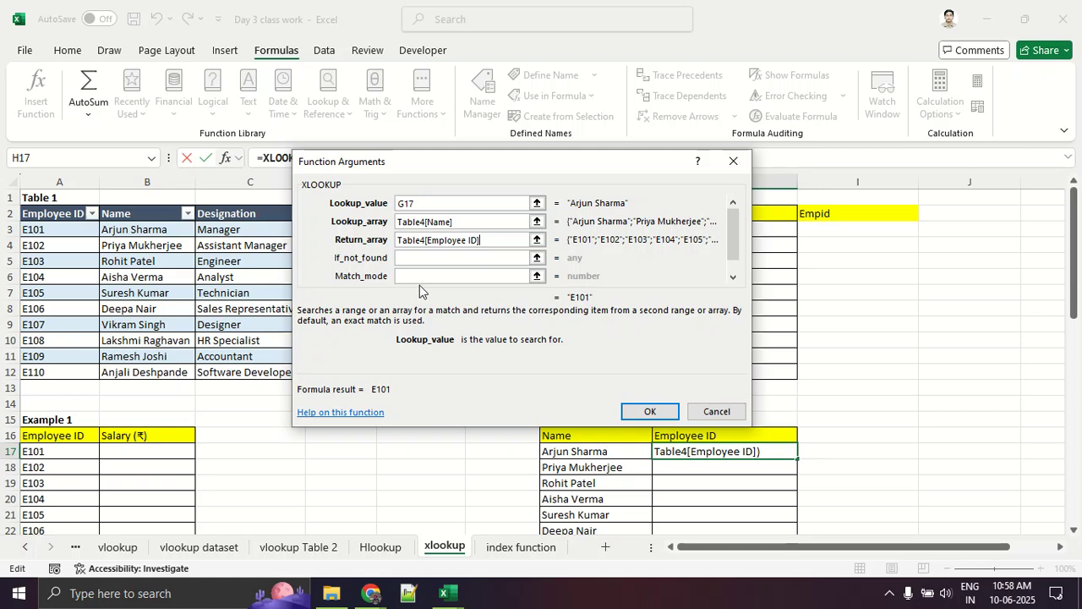
{"action": "left_click", "coordinate": [655, 412]}
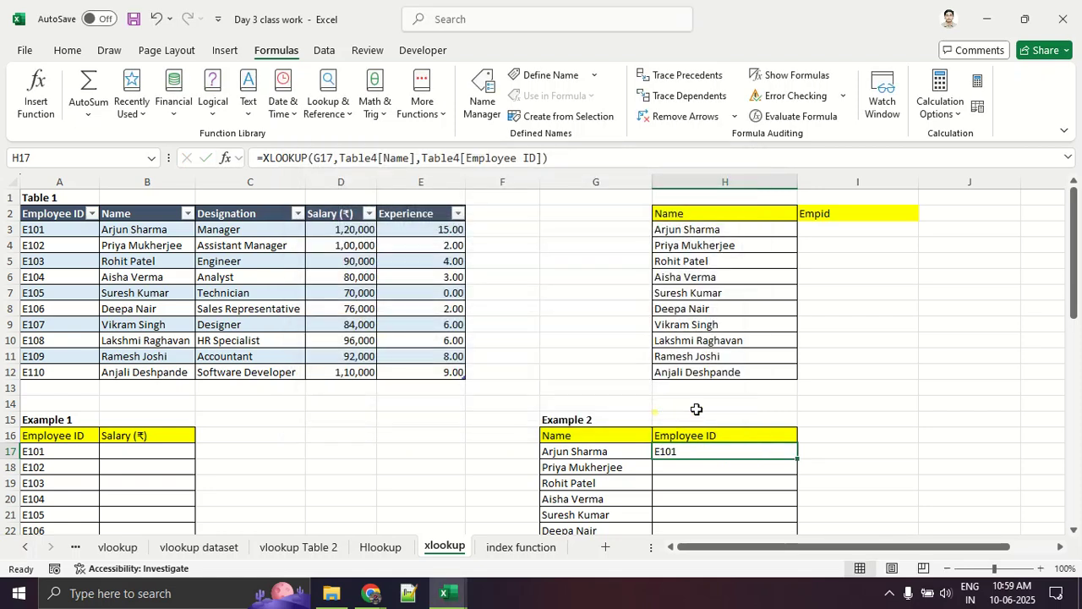
Fill the H17 XLOOKUP formula down the Example 2 Employee ID column to H26.
{"action": "scroll", "coordinate": [726, 348], "scroll_direction": "down", "scroll_amount": 3}
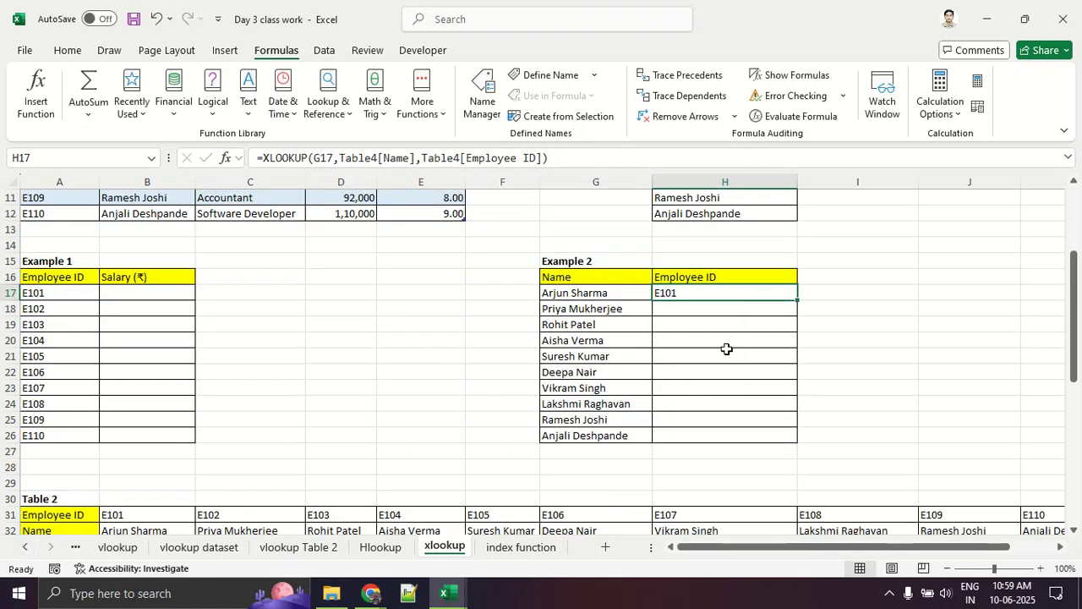
{"action": "double_click", "coordinate": [800, 300]}
{"action": "left_click", "coordinate": [879, 340]}
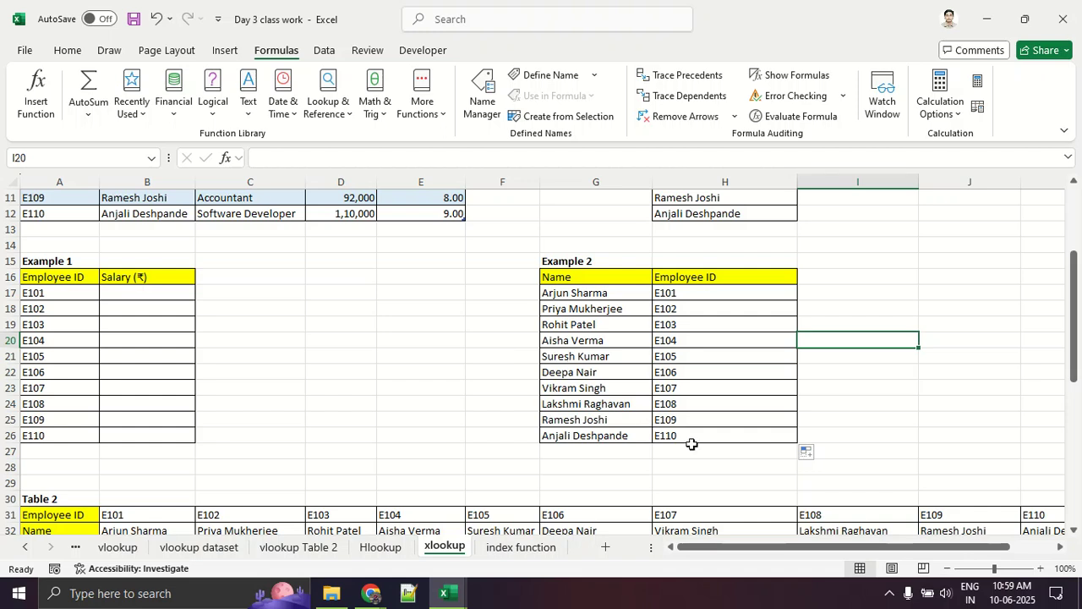
Insert XLOOKUP in B17, the first Salary cell of Example 1, with A17 as the Lookup_value.
{"action": "key", "text": "ctrl+1"}
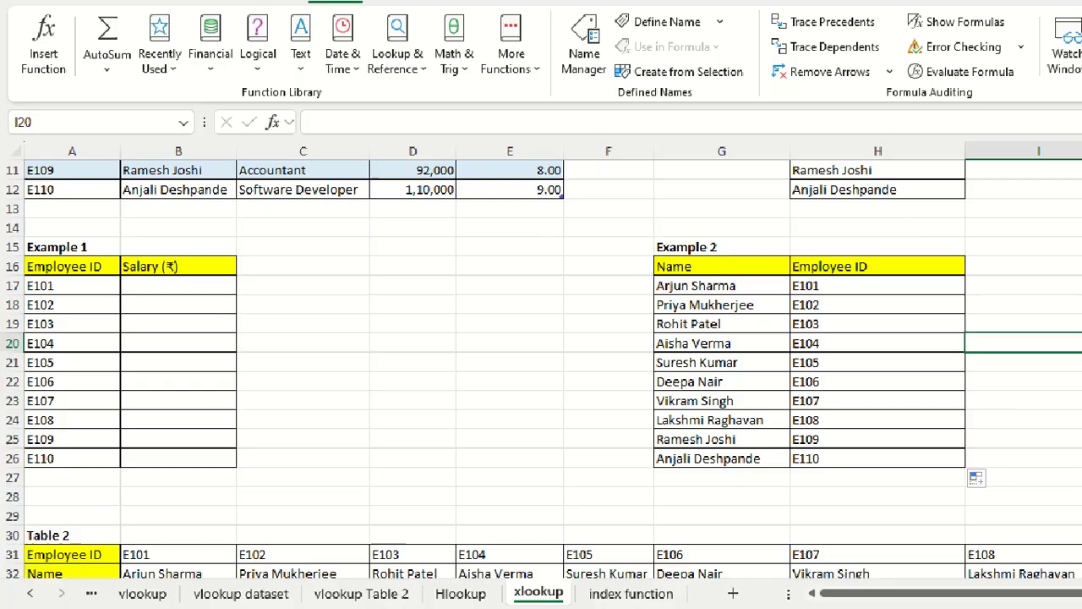
{"action": "left_click", "coordinate": [100, 291]}
{"action": "left_click_drag", "start_coordinate": [1, 247], "coordinate": [285, 243]}
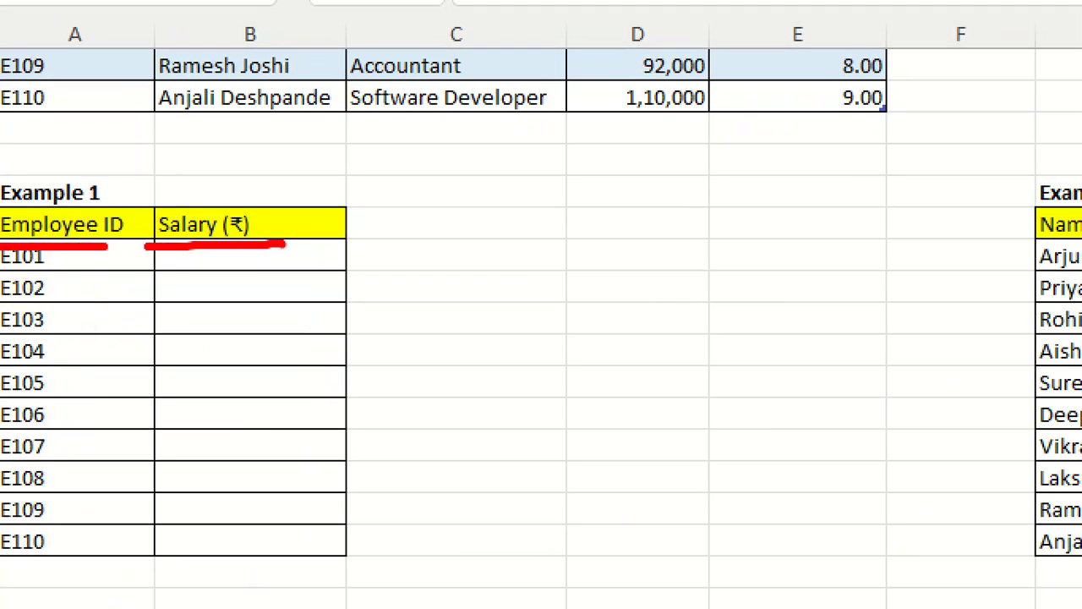
{"action": "key", "text": "Escape"}
{"action": "left_click", "coordinate": [161, 290]}
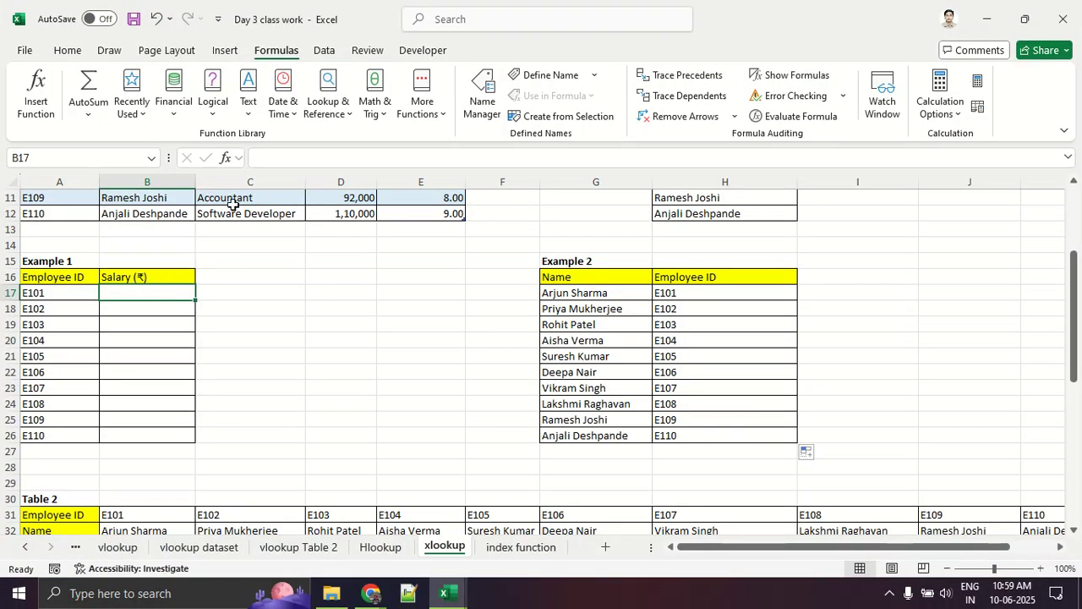
{"action": "left_click", "coordinate": [273, 52]}
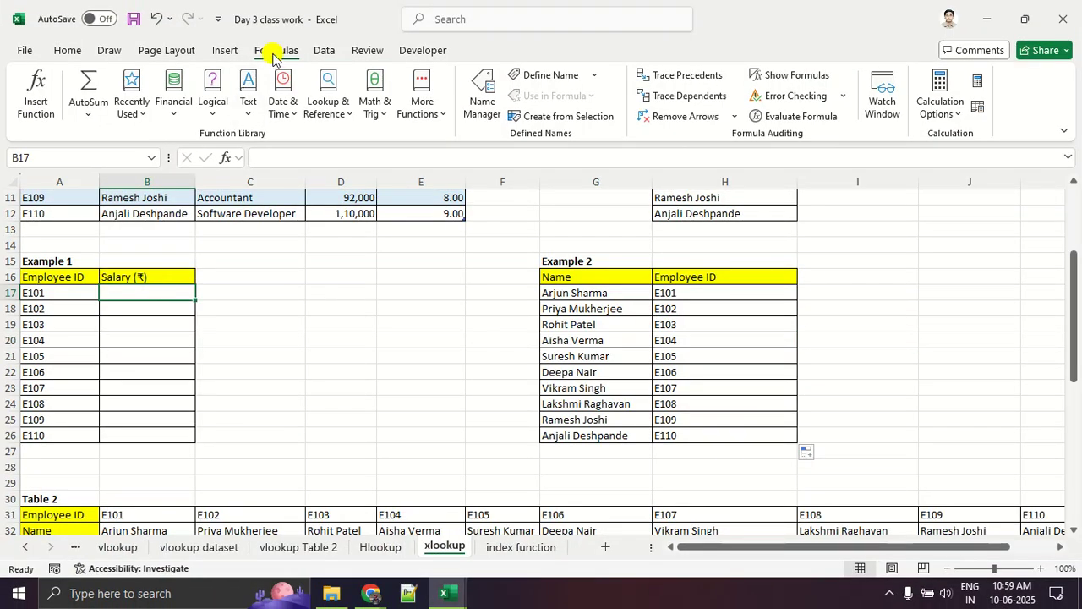
{"action": "left_click", "coordinate": [35, 117]}
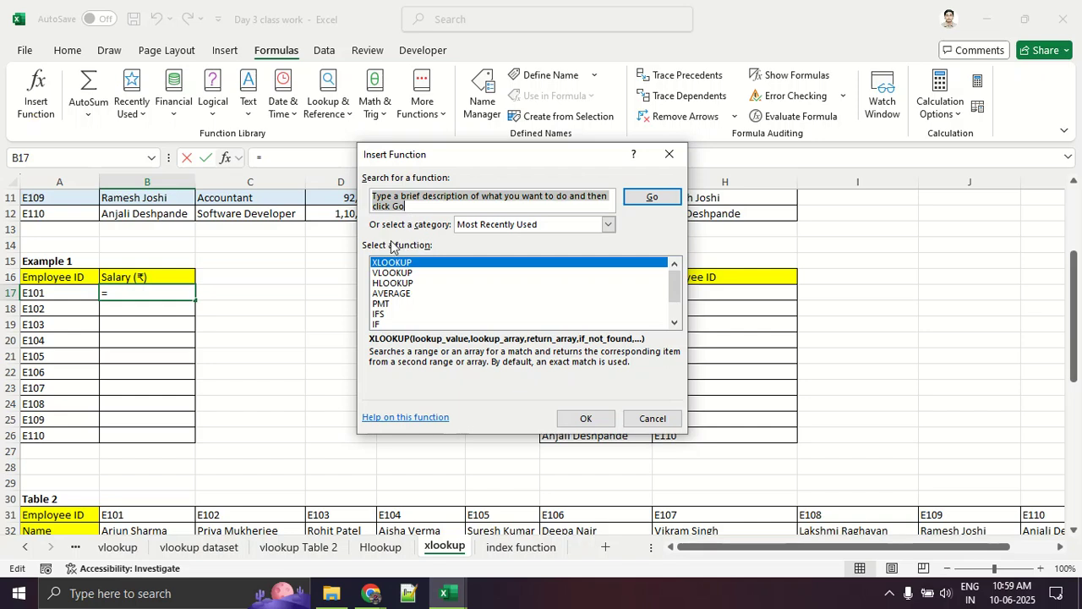
{"action": "left_click", "coordinate": [583, 418]}
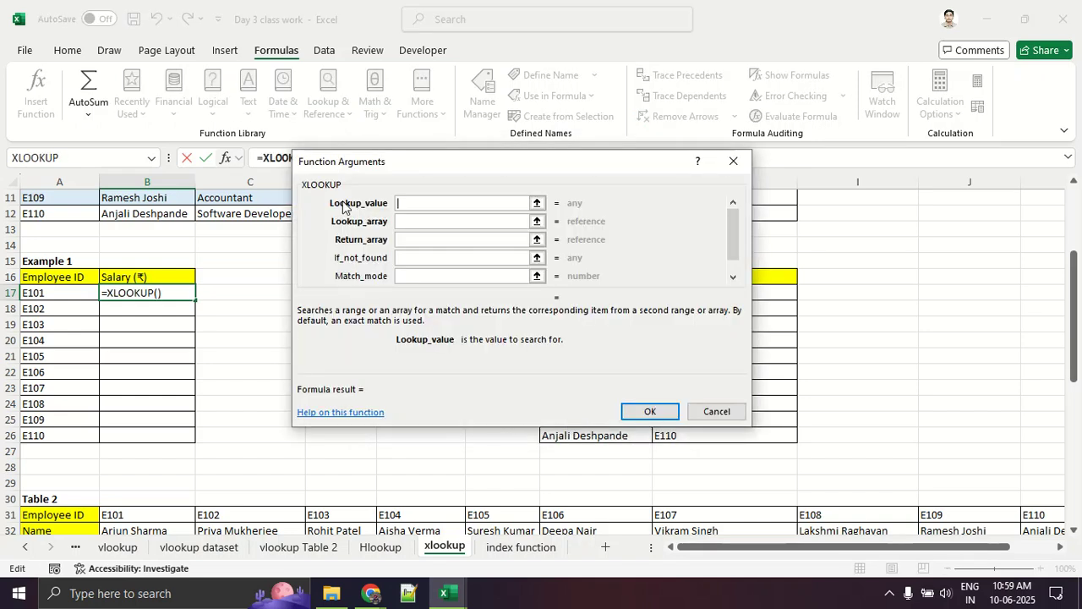
{"action": "left_click", "coordinate": [69, 295]}
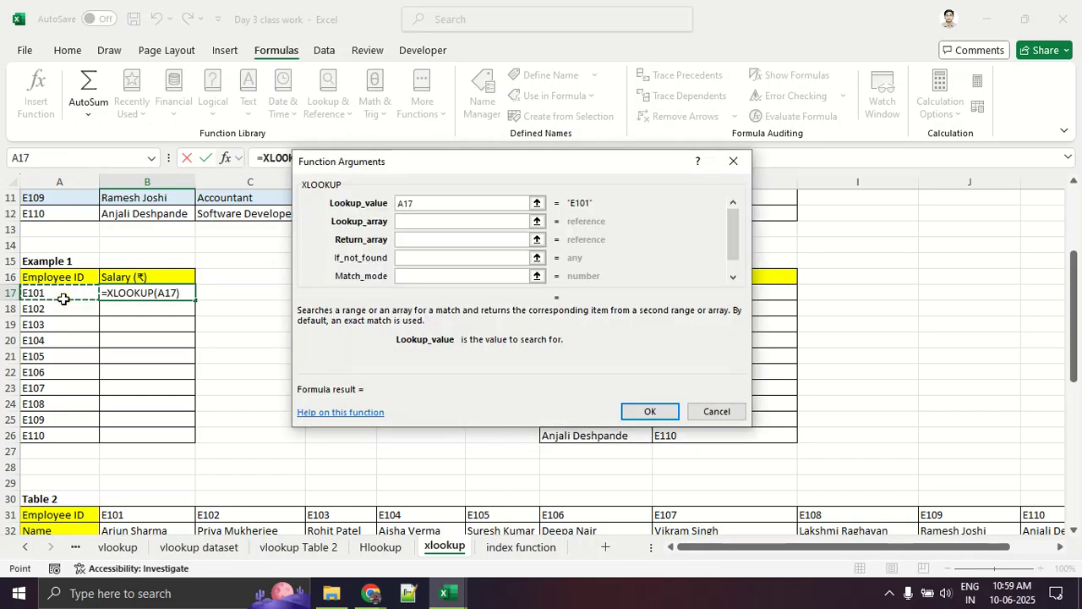
Set the Lookup_array of the Example 1 XLOOKUP to Table 1's Employee ID column, Table4[Employee ID].
{"action": "scroll", "coordinate": [64, 298], "scroll_direction": "up", "scroll_amount": 3}
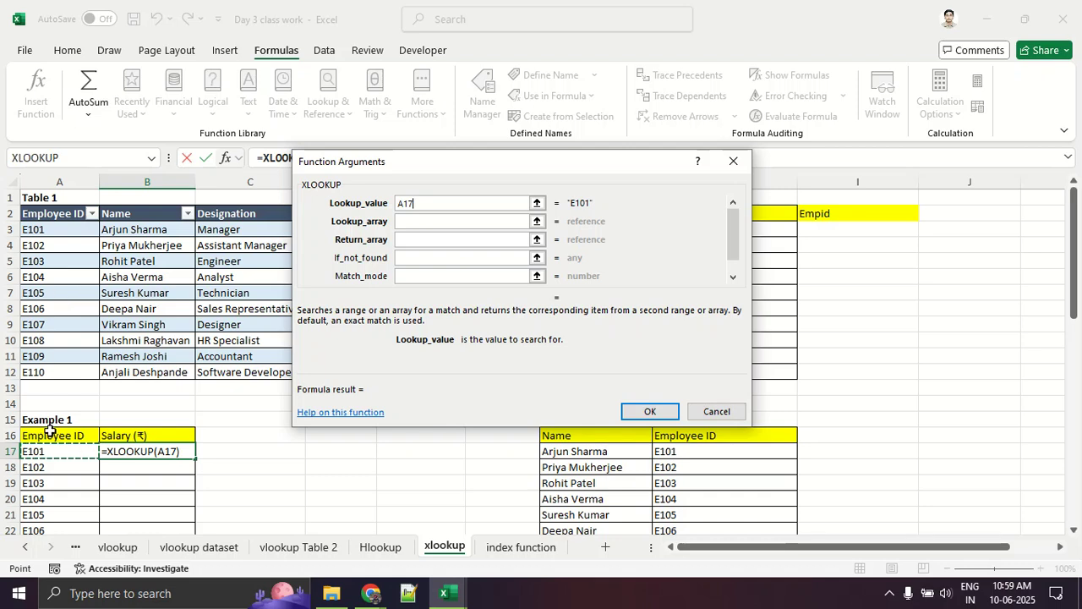
{"action": "left_click", "coordinate": [415, 220]}
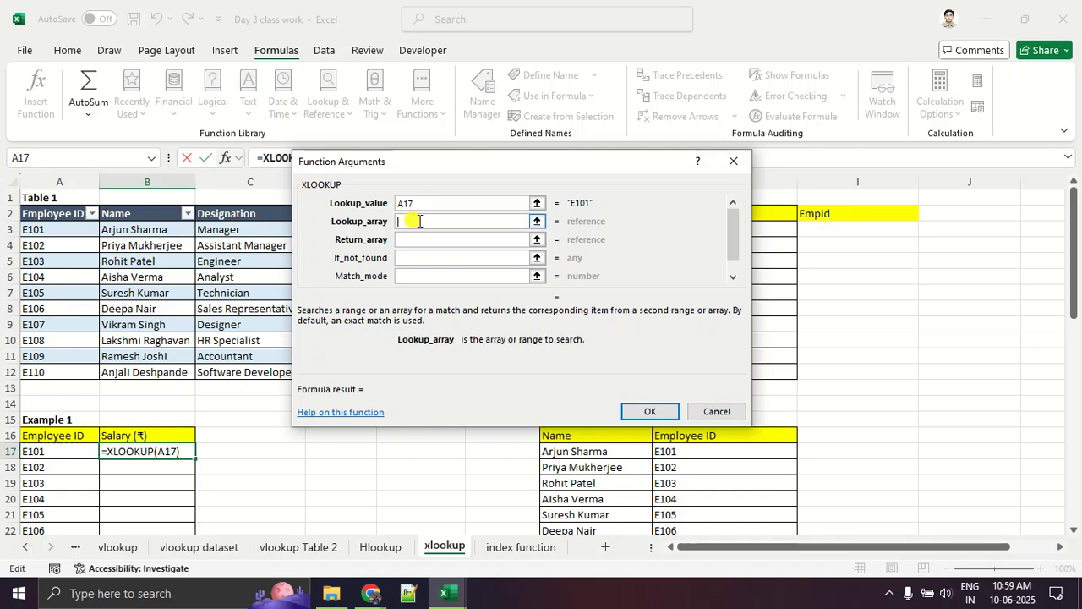
{"action": "left_click", "coordinate": [536, 221]}
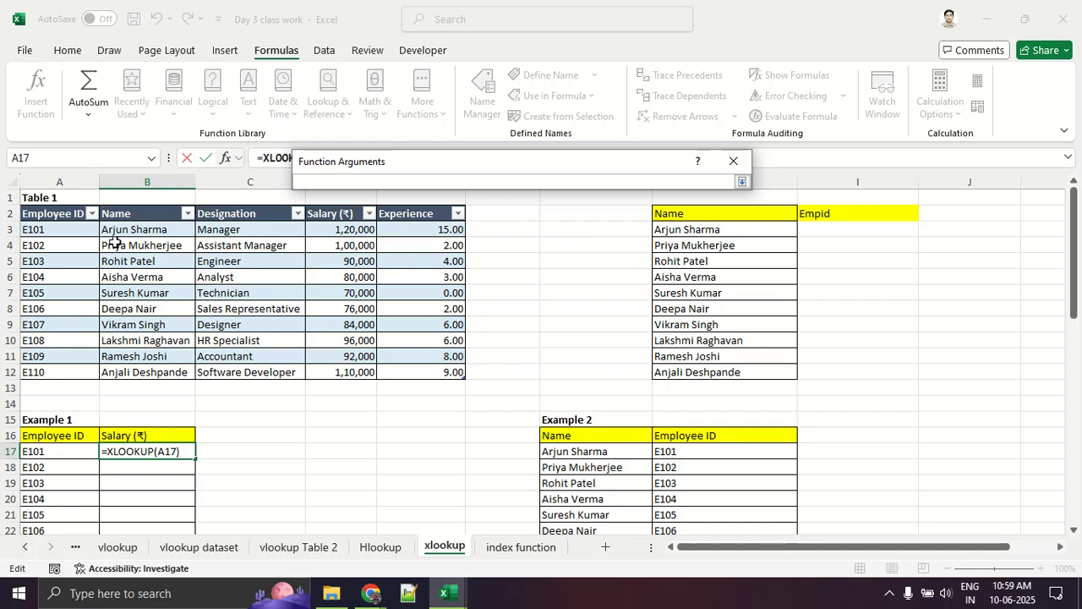
{"action": "left_click_drag", "start_coordinate": [70, 229], "coordinate": [75, 364]}
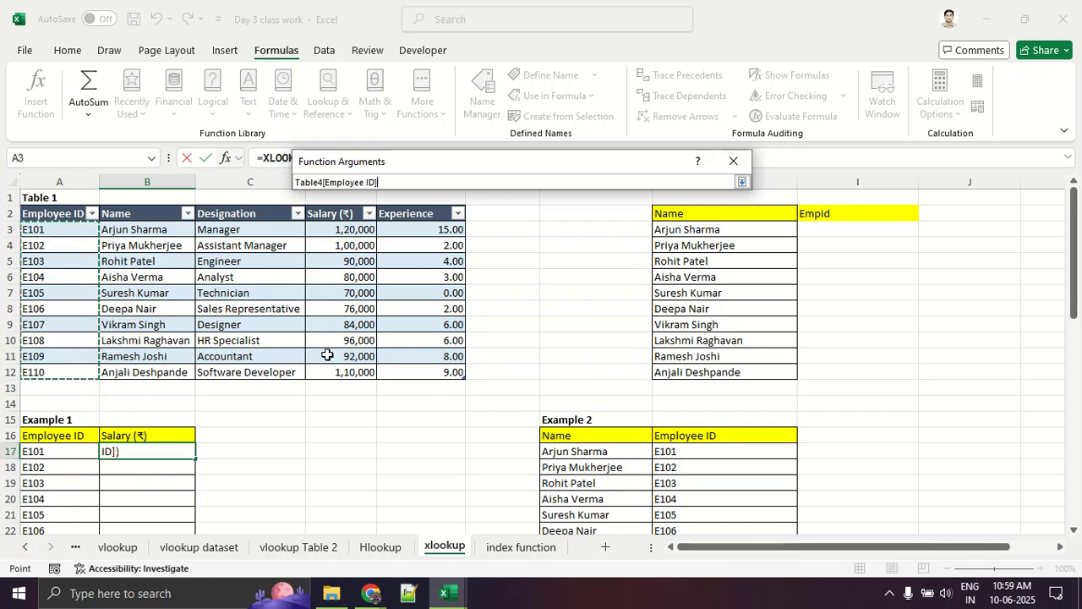
{"action": "left_click", "coordinate": [742, 182]}
Set the Return_array to Table 1's Salary column, Table4[Salary (₹)], and enter the XLOOKUP formula in B17.
{"action": "left_click", "coordinate": [501, 240]}
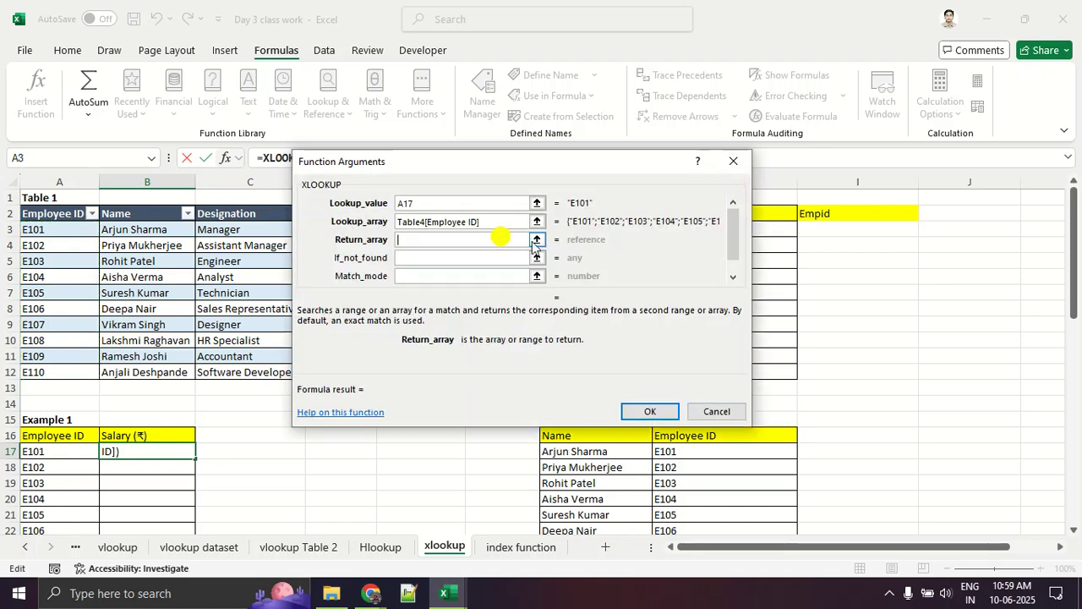
{"action": "left_click", "coordinate": [536, 241]}
{"action": "left_click_drag", "start_coordinate": [332, 227], "coordinate": [336, 372]}
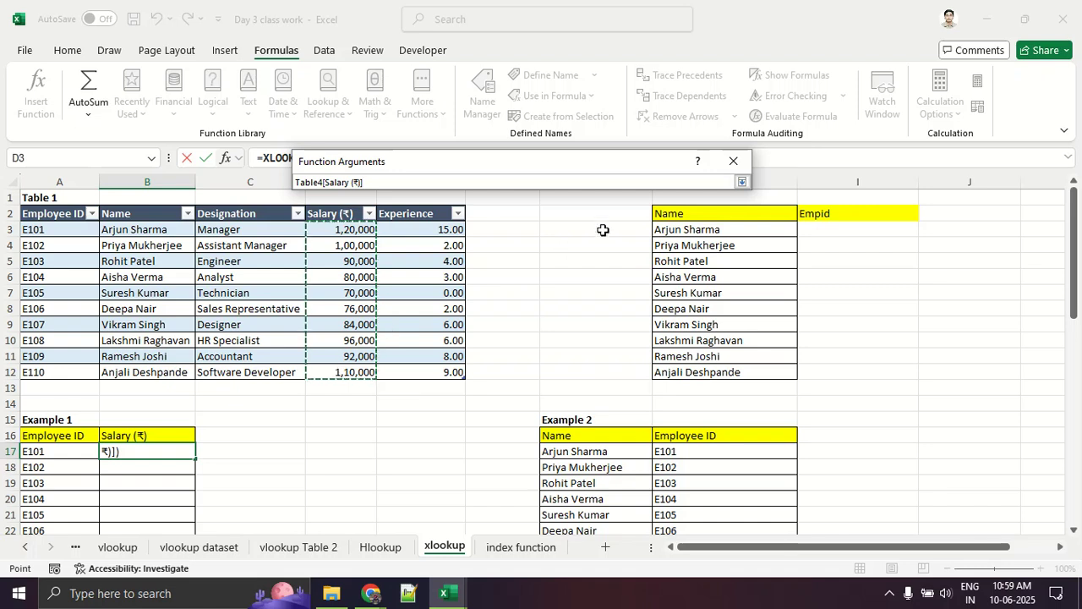
{"action": "left_click", "coordinate": [742, 182]}
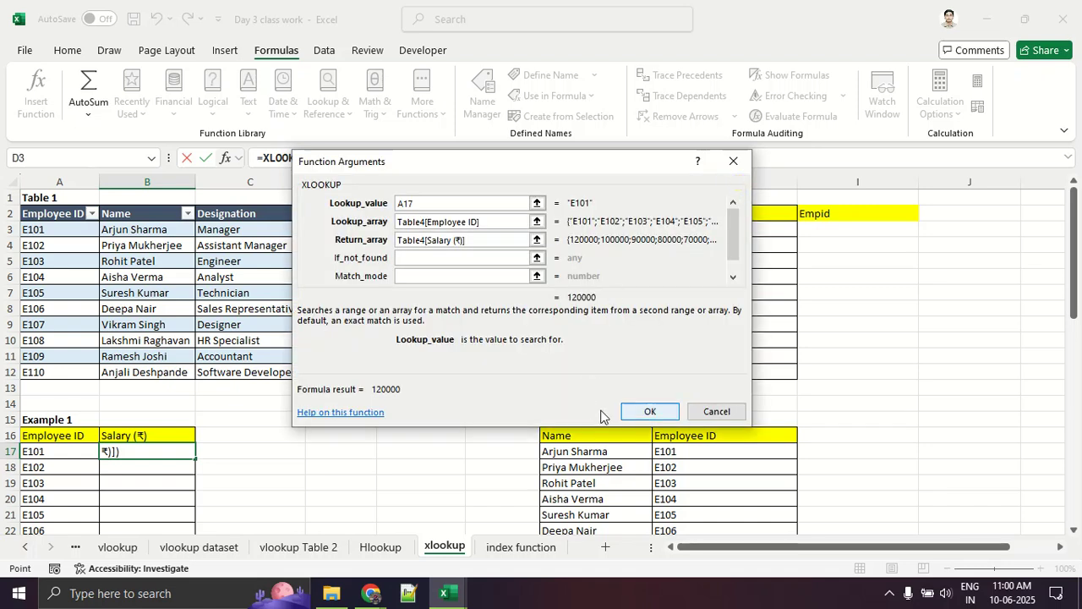
{"action": "left_click", "coordinate": [647, 412]}
Fill the B17 XLOOKUP formula down the Example 1 Salary column to B26.
{"action": "scroll", "coordinate": [350, 381], "scroll_direction": "down", "scroll_amount": 3}
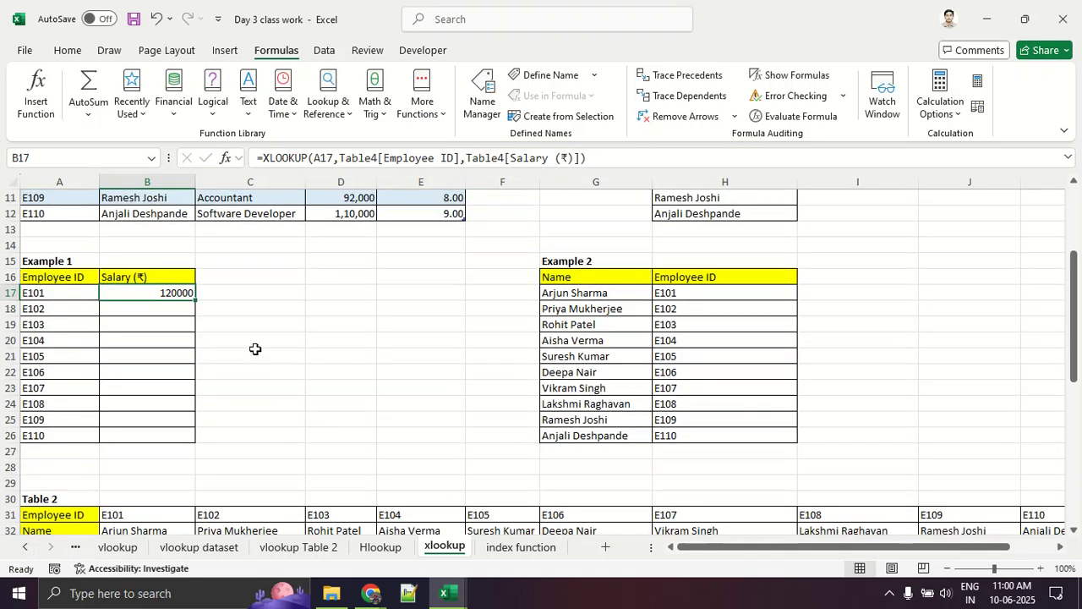
{"action": "double_click", "coordinate": [195, 302]}
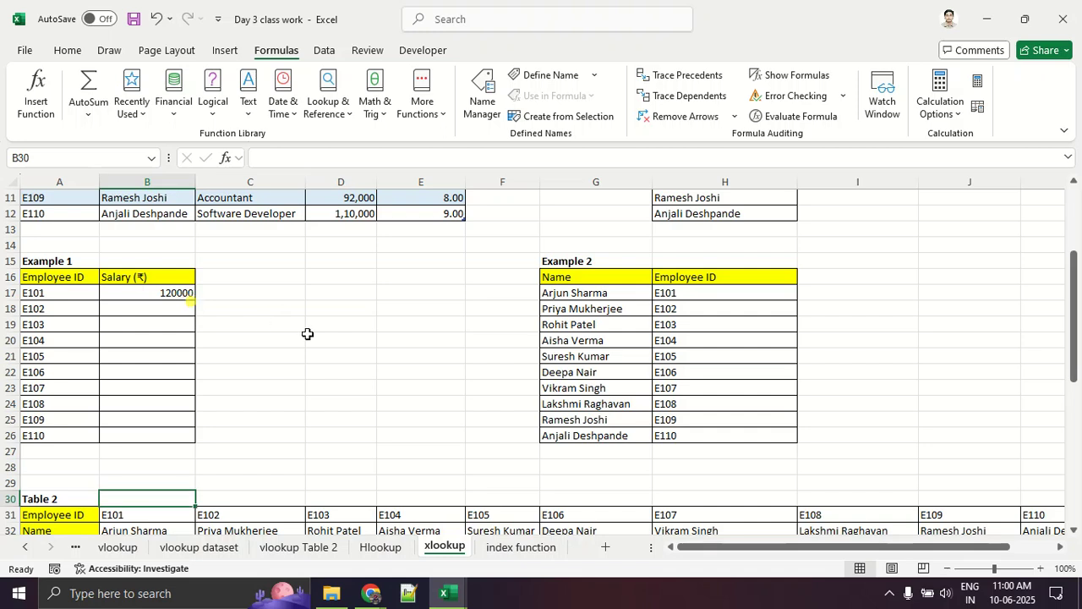
{"action": "left_click", "coordinate": [166, 293]}
{"action": "double_click", "coordinate": [189, 293]}
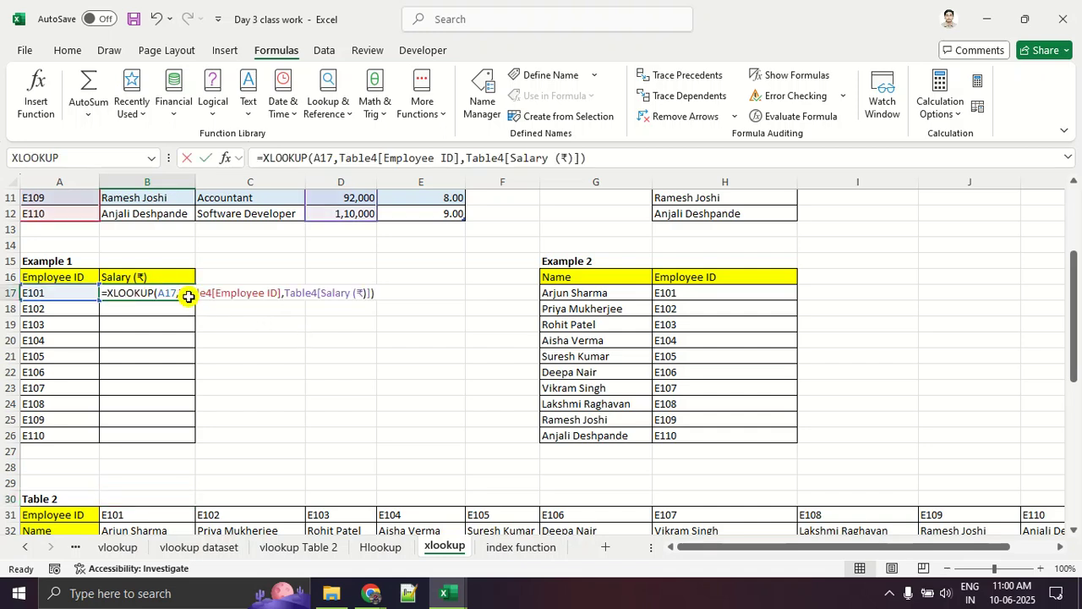
{"action": "key", "text": "Escape"}
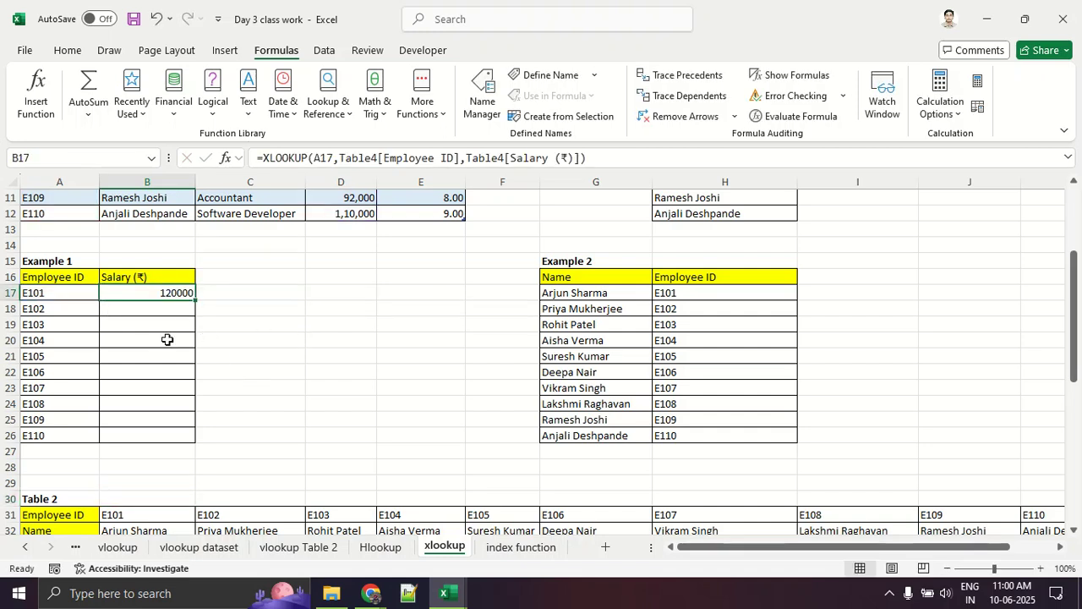
{"action": "double_click", "coordinate": [194, 302]}
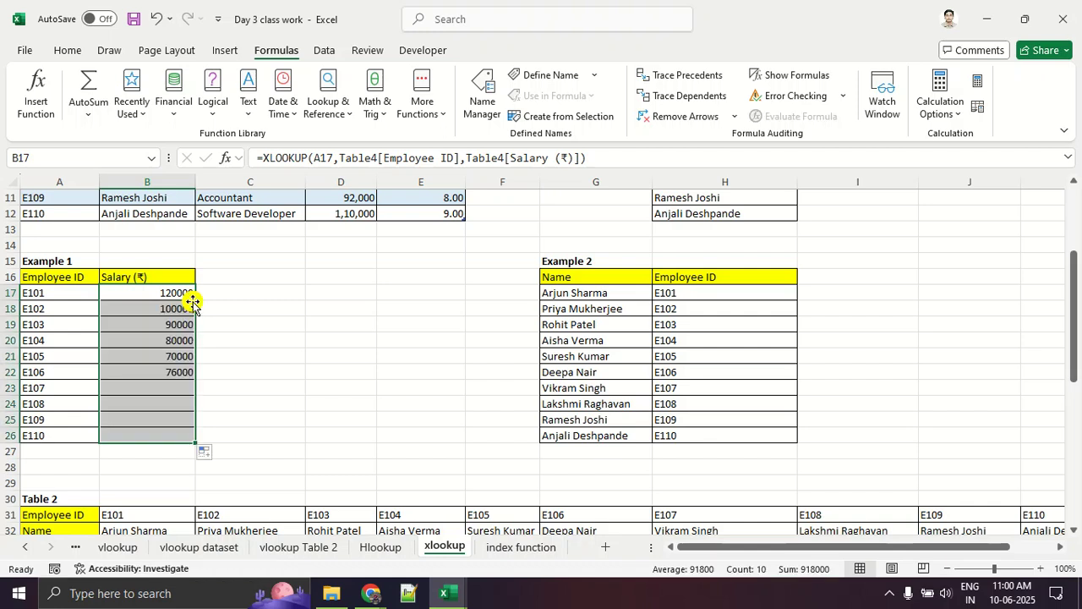
{"action": "left_click", "coordinate": [329, 431]}
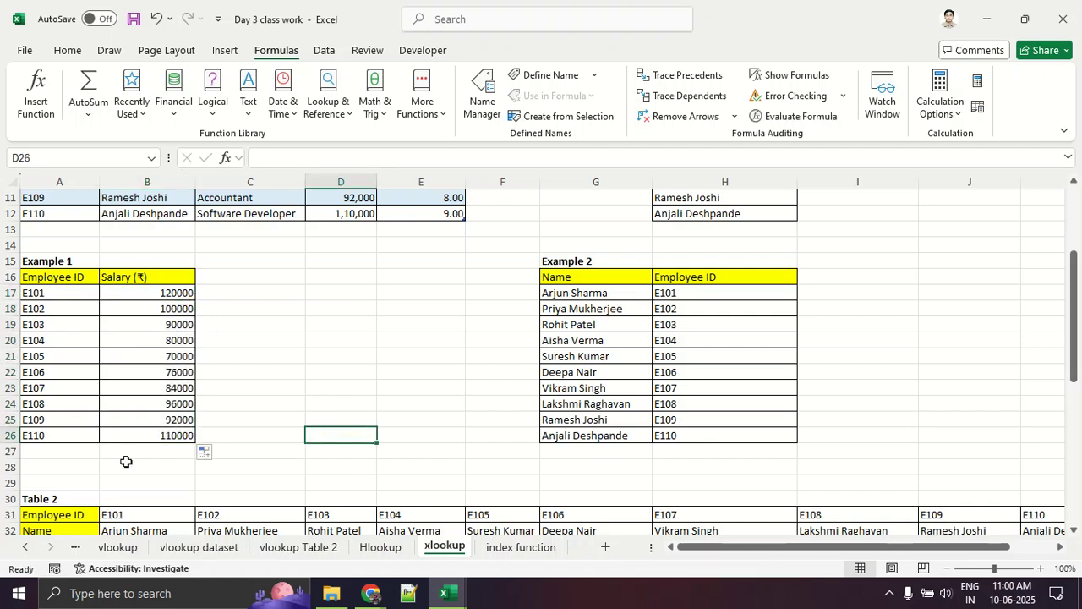
{"action": "scroll", "coordinate": [101, 480], "scroll_direction": "down", "scroll_amount": 3}
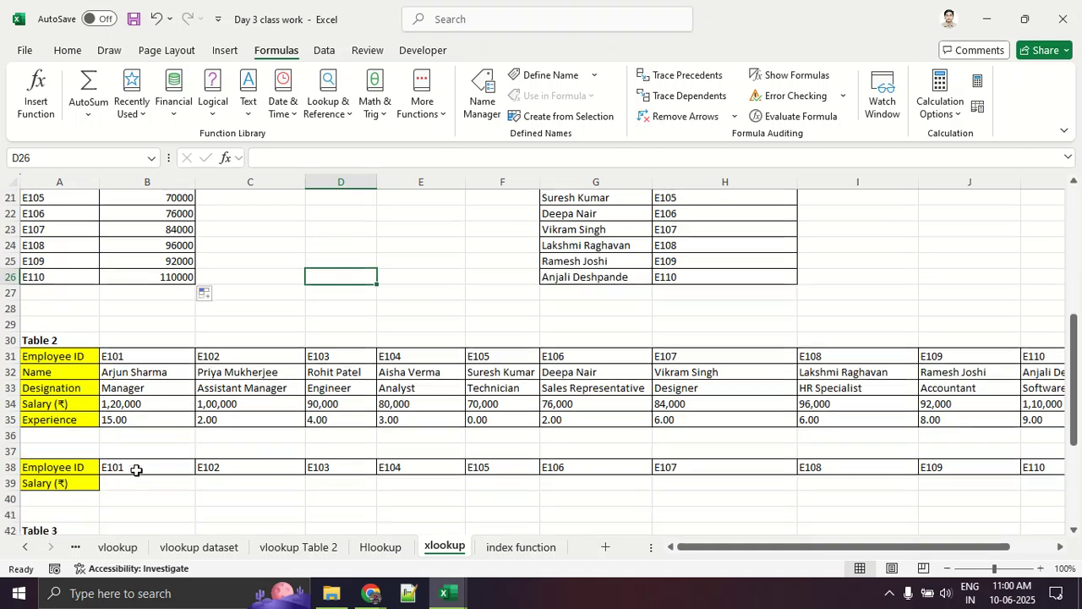
Insert XLOOKUP in B39, the first Salary cell below Table 2, with B38 as the Lookup_value.
{"action": "scroll", "coordinate": [140, 470], "scroll_direction": "down", "scroll_amount": 3}
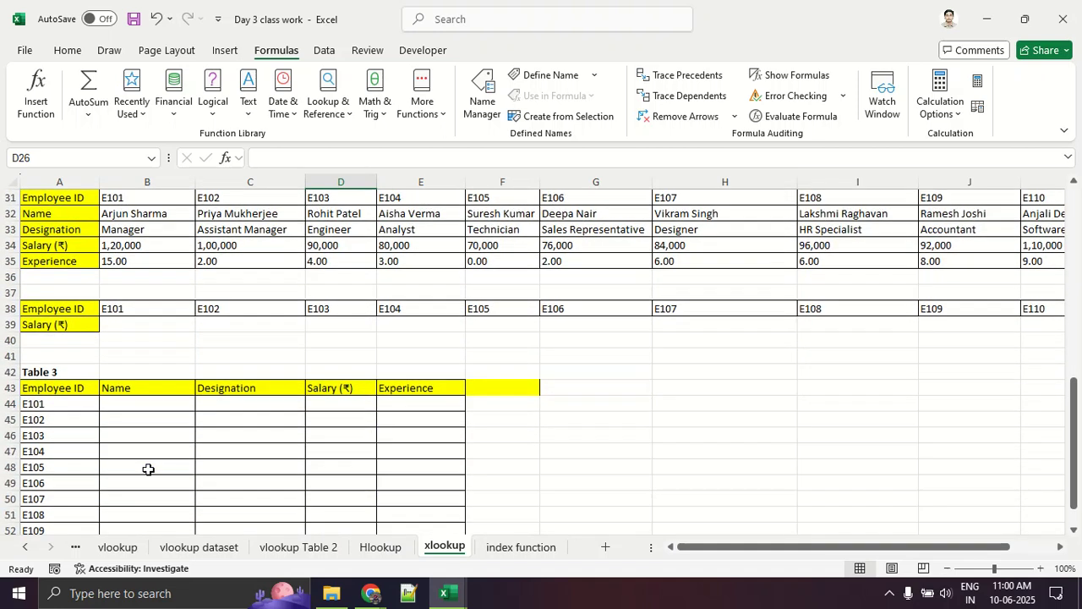
{"action": "left_click_drag", "start_coordinate": [142, 329], "coordinate": [970, 324]}
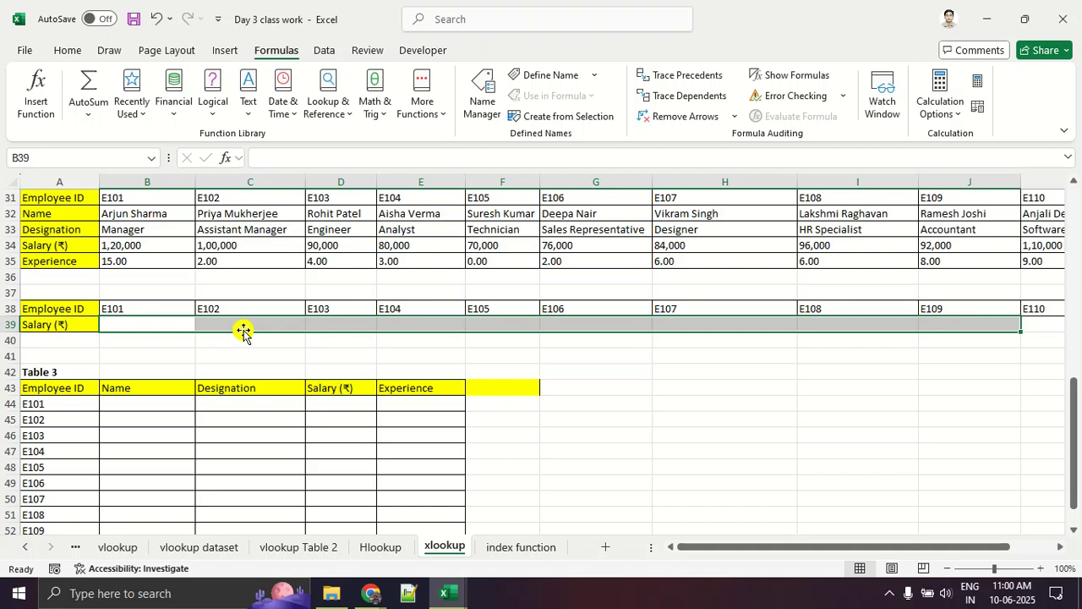
{"action": "left_click", "coordinate": [157, 336]}
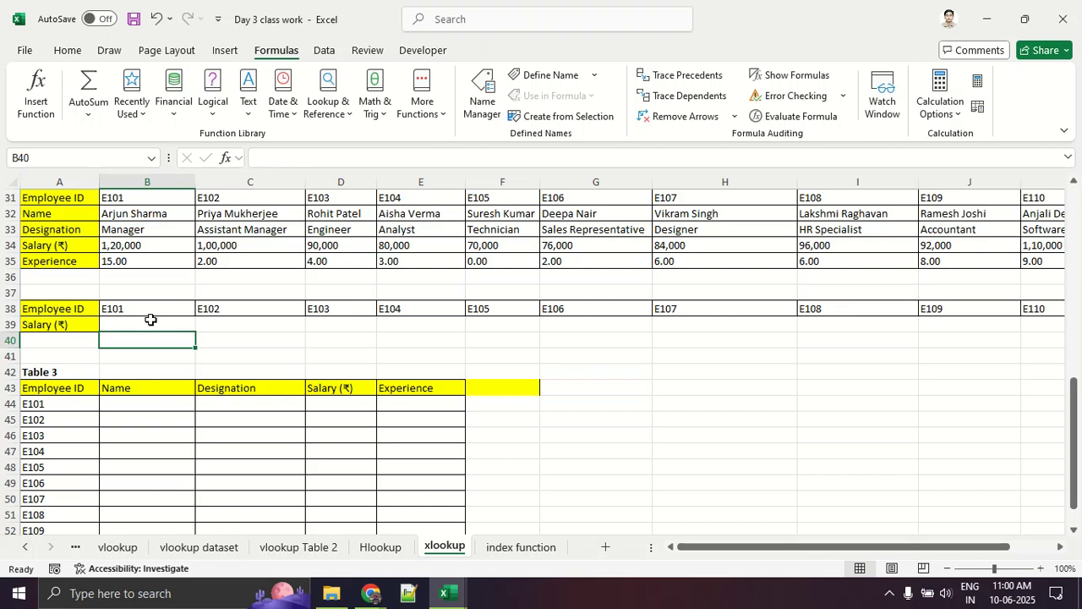
{"action": "left_click", "coordinate": [151, 321]}
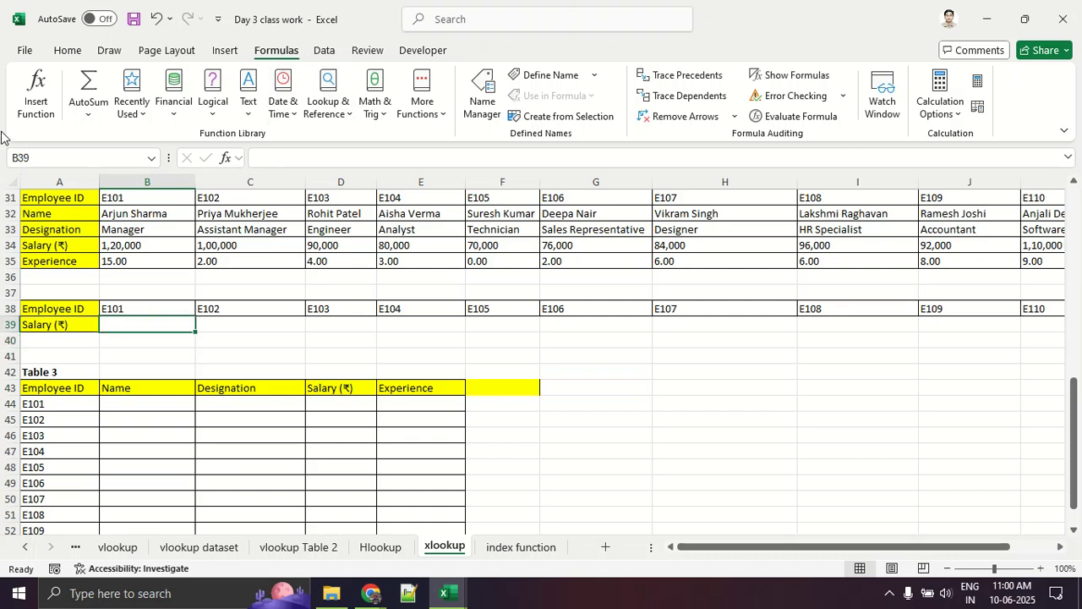
{"action": "left_click", "coordinate": [17, 111]}
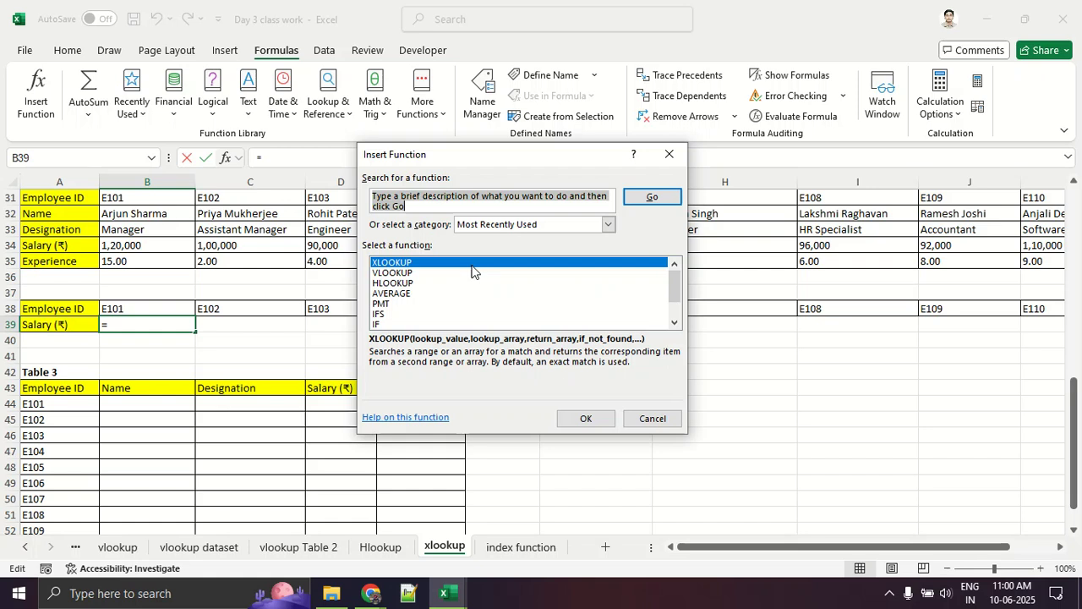
{"action": "left_click", "coordinate": [602, 420]}
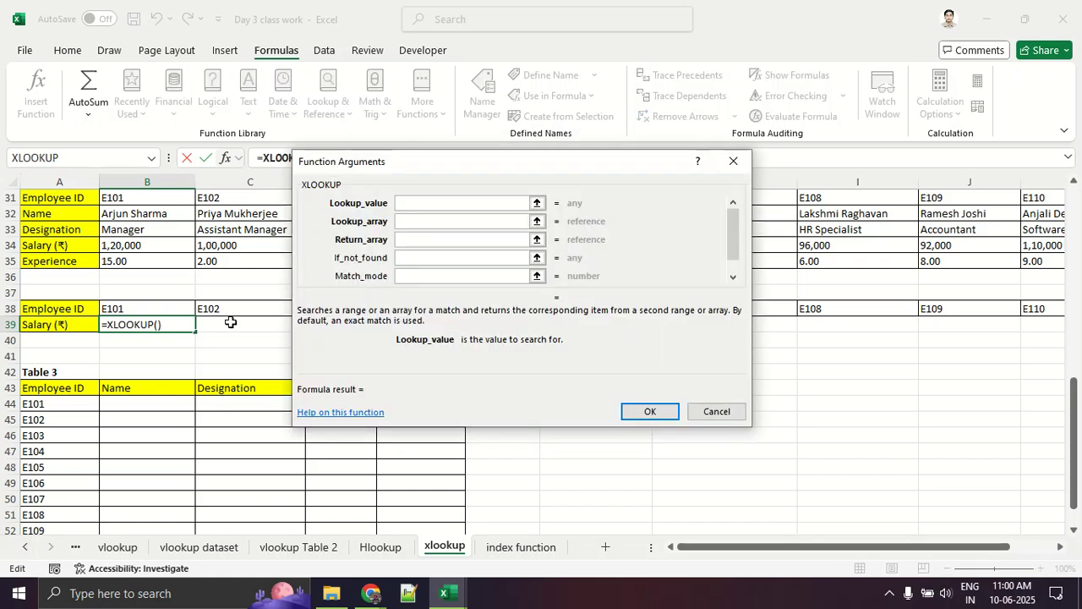
{"action": "left_click", "coordinate": [142, 309]}
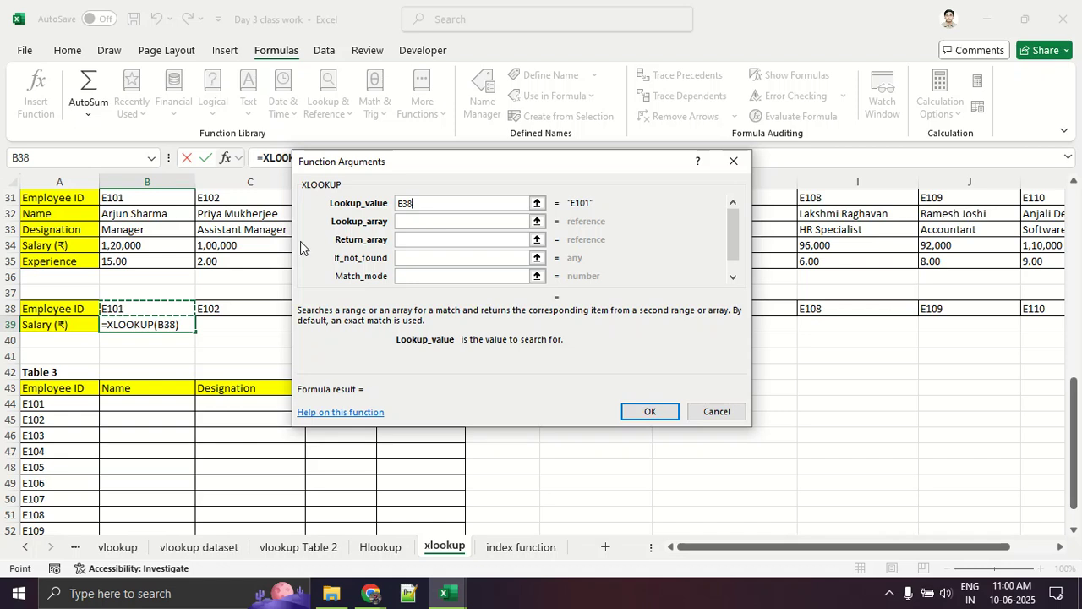
Set the Lookup_array of the B39 XLOOKUP to Table 2's Employee ID row, B31:K31.
{"action": "left_click", "coordinate": [400, 223]}
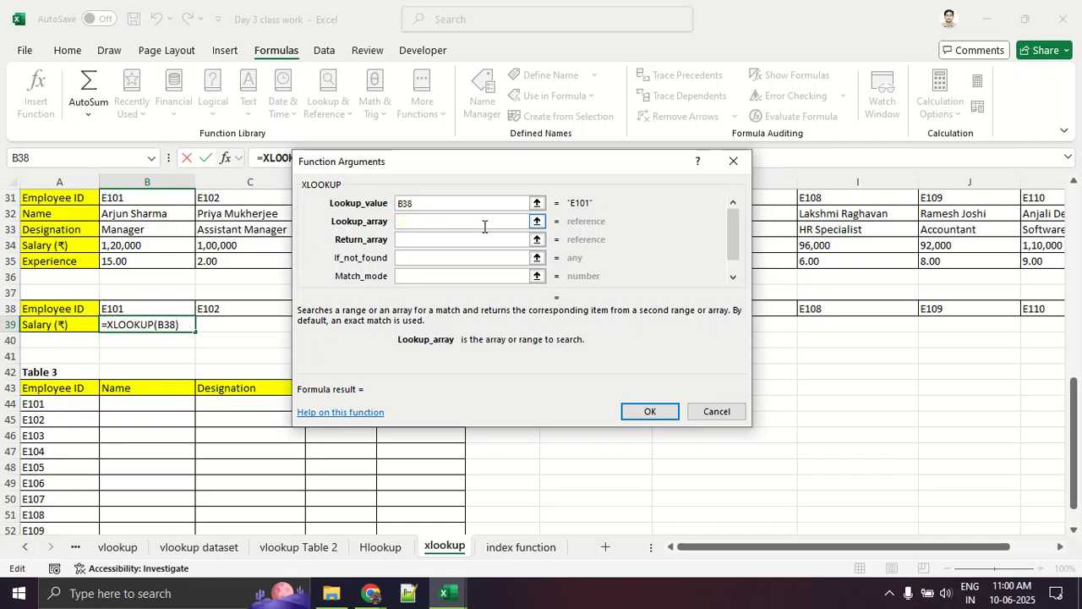
{"action": "left_click", "coordinate": [536, 222]}
{"action": "left_click_drag", "start_coordinate": [168, 199], "coordinate": [956, 190]}
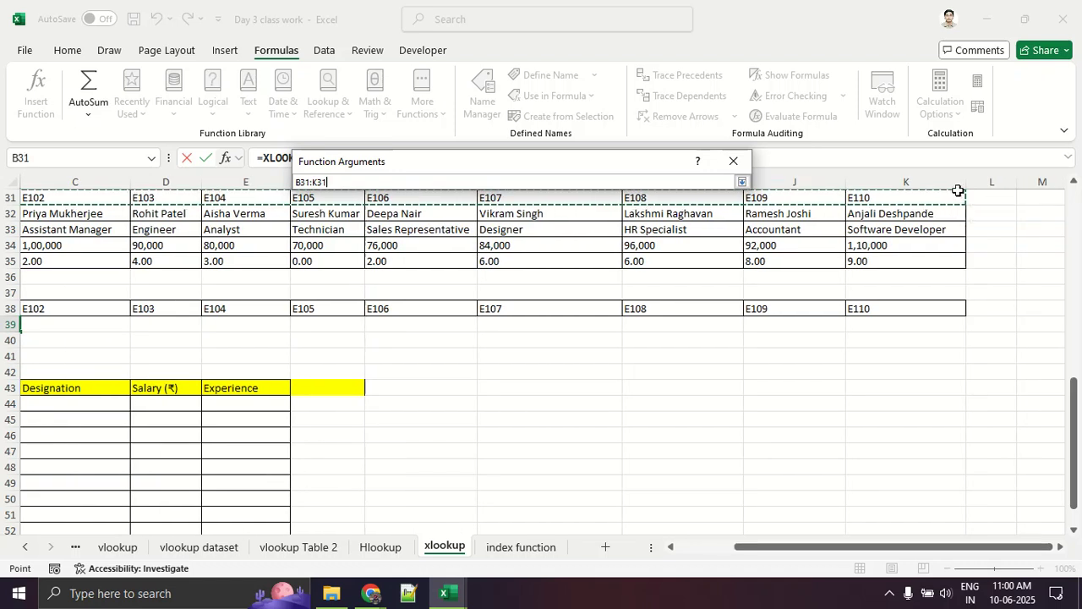
{"action": "scroll", "coordinate": [843, 292], "scroll_direction": "up", "scroll_amount": 2}
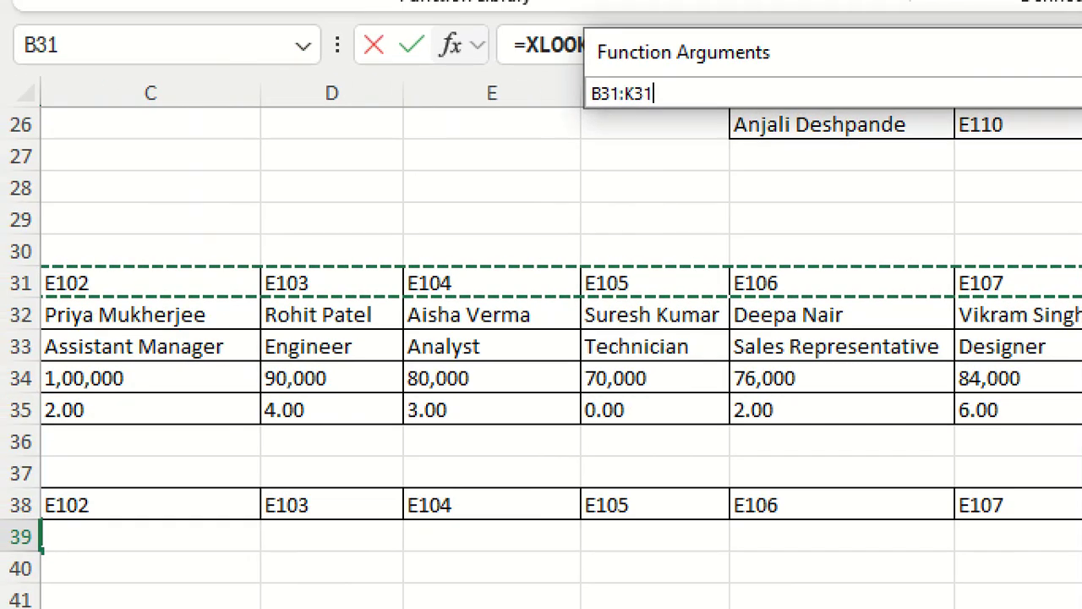
{"action": "scroll", "coordinate": [424, 289], "scroll_direction": "left", "scroll_amount": 2}
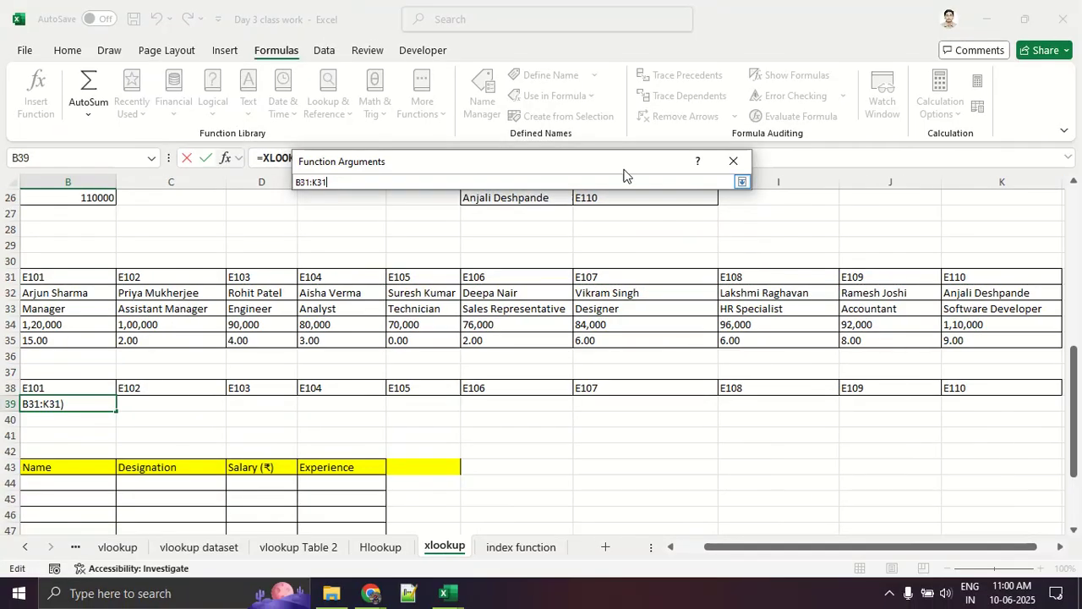
{"action": "left_click", "coordinate": [742, 182]}
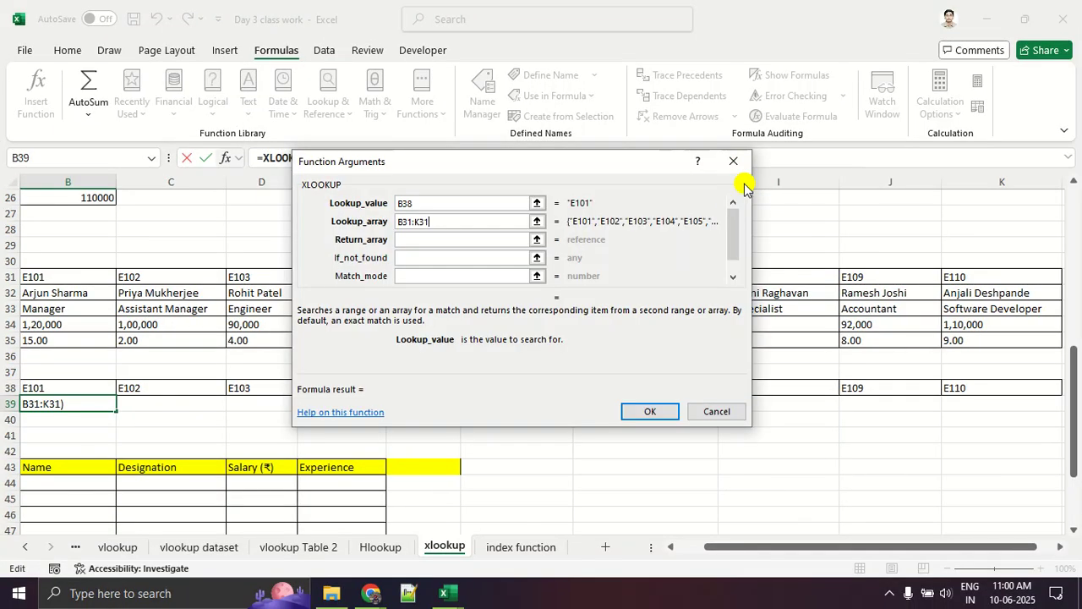
Set the Return_array to Table 2's Salary row, B34:K34, and enter the XLOOKUP formula in B39.
{"action": "left_click", "coordinate": [414, 239]}
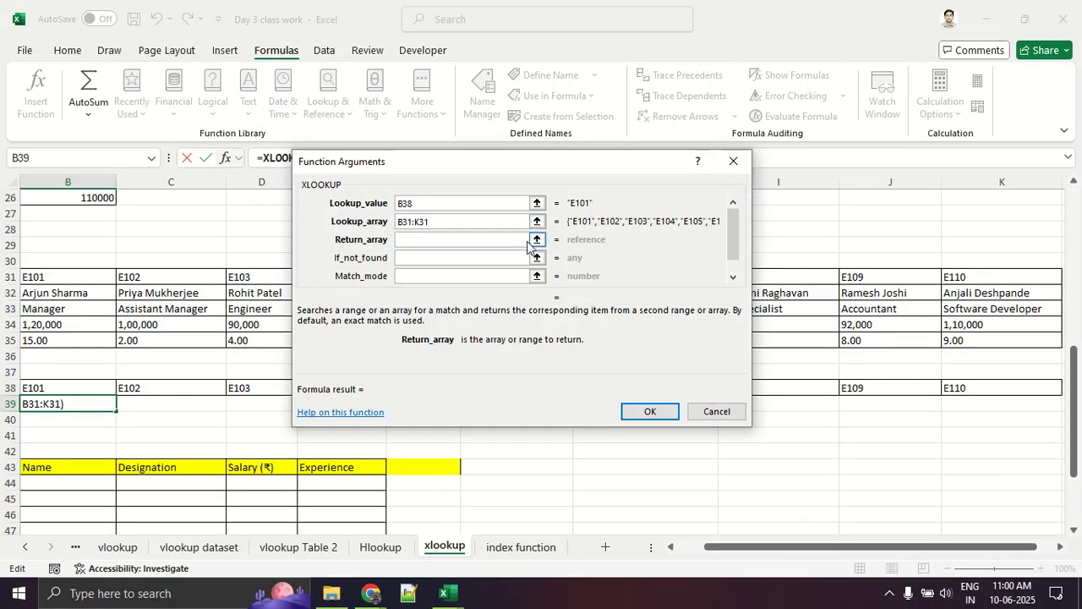
{"action": "left_click", "coordinate": [535, 241]}
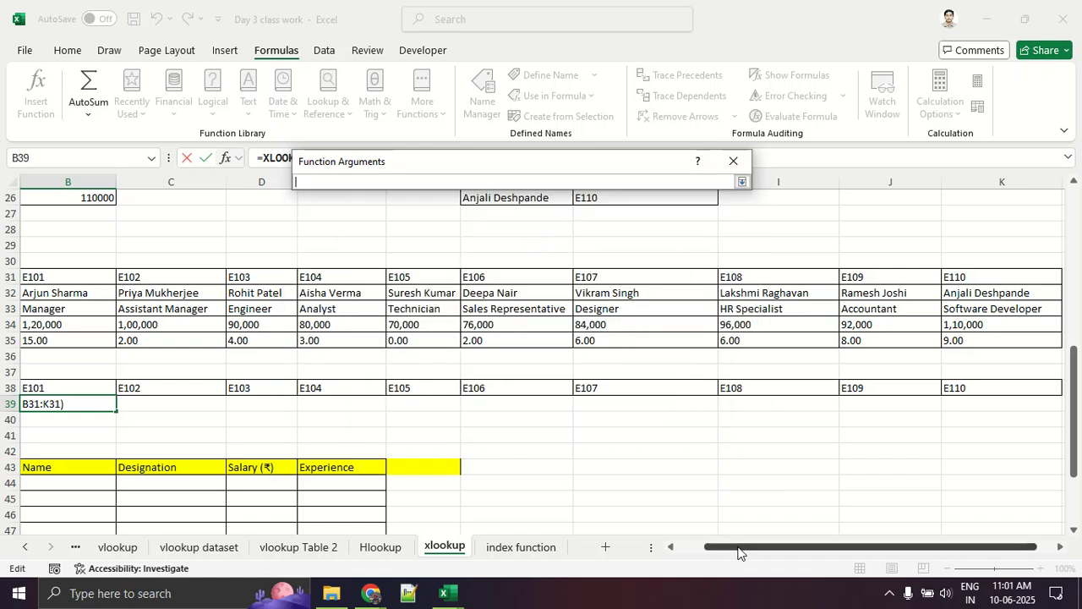
{"action": "scroll", "coordinate": [737, 552], "scroll_direction": "left", "scroll_amount": 1}
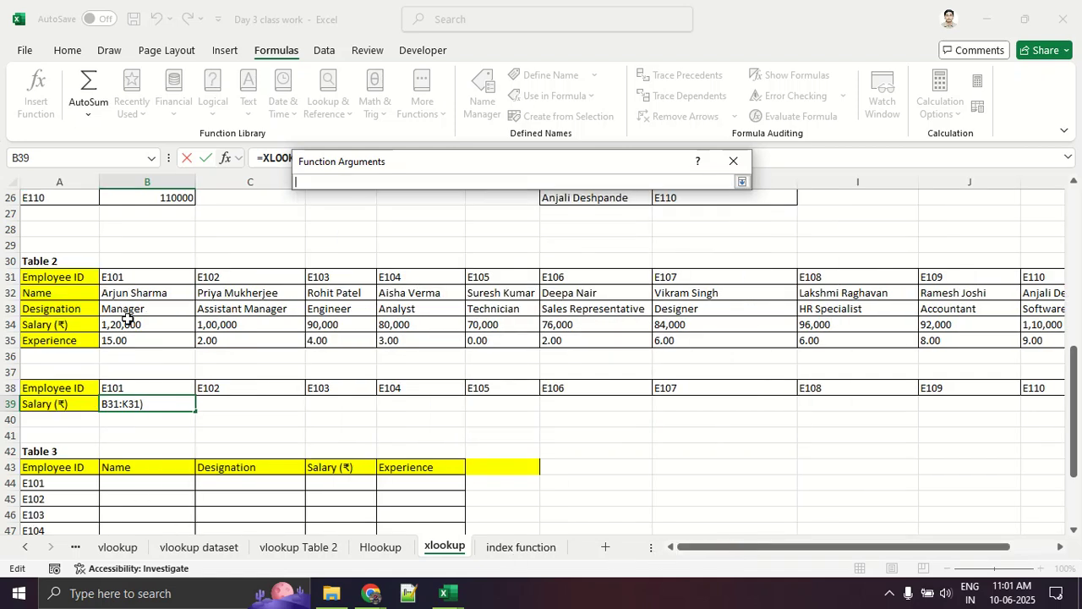
{"action": "left_click_drag", "start_coordinate": [136, 322], "coordinate": [959, 323]}
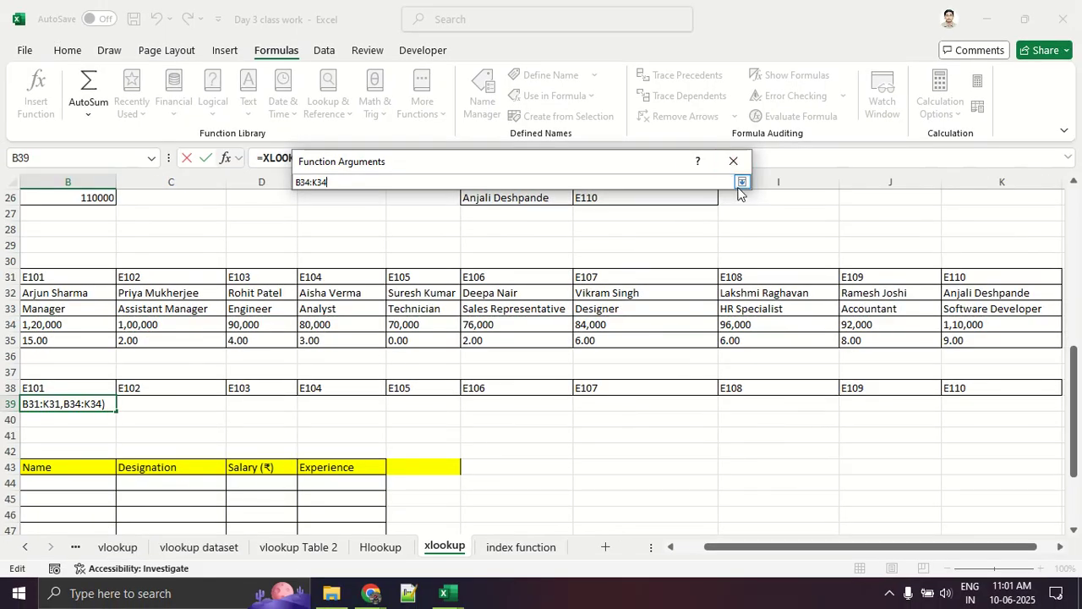
{"action": "left_click", "coordinate": [739, 184]}
{"action": "left_click", "coordinate": [656, 406]}
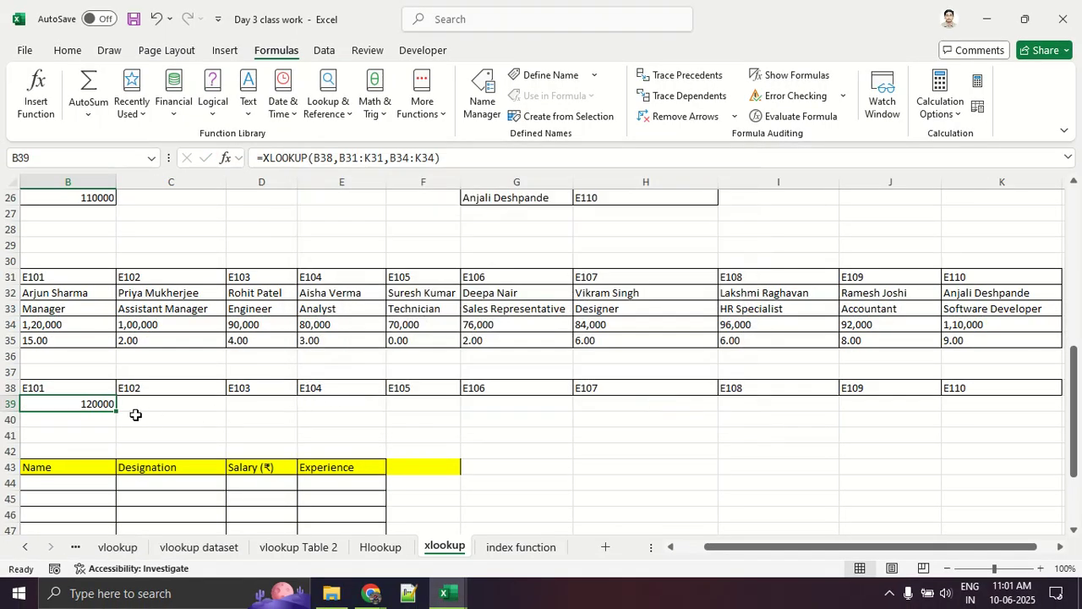
Fill the B39 XLOOKUP formula across the Salary row to K39.
{"action": "left_click_drag", "start_coordinate": [114, 408], "coordinate": [1060, 410]}
{"action": "left_click", "coordinate": [959, 465]}
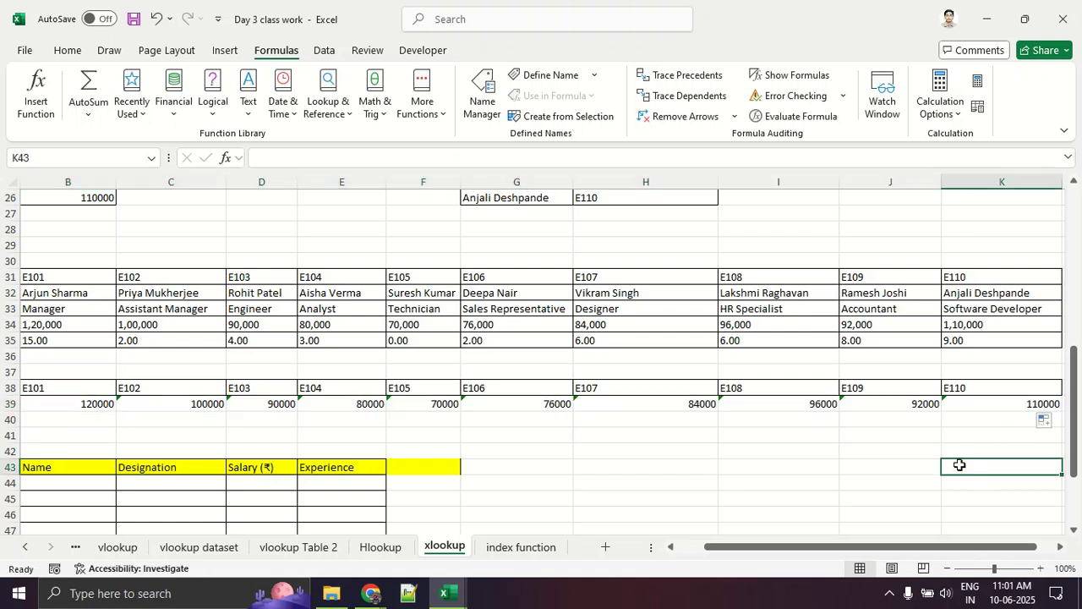
{"action": "left_click_drag", "start_coordinate": [626, 311], "coordinate": [627, 342]}
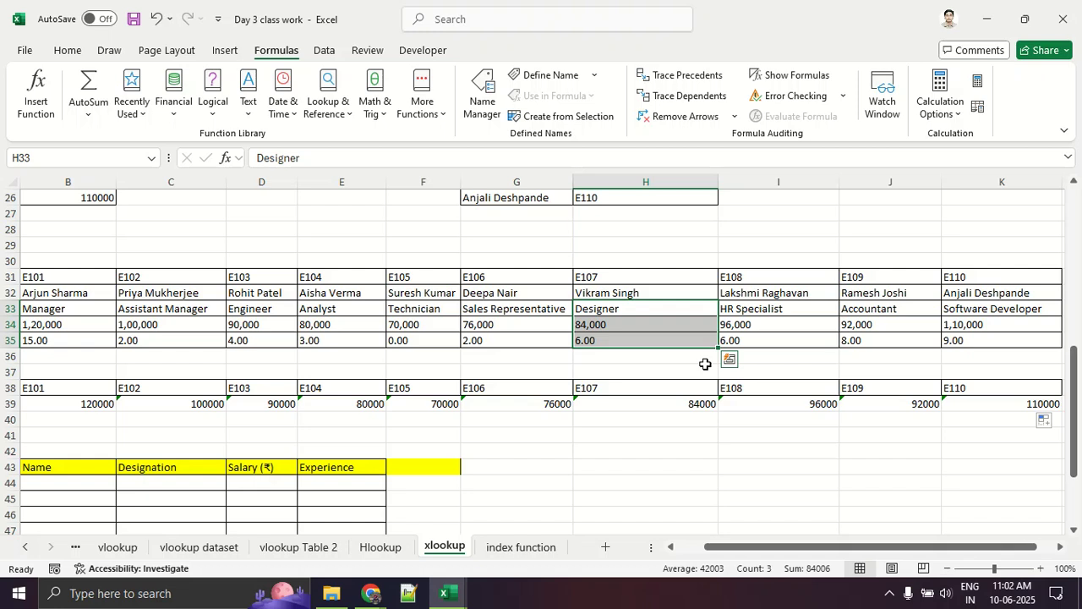
{"action": "right_click", "coordinate": [705, 363]}
{"action": "key", "text": "Escape"}
{"action": "left_click", "coordinate": [634, 431]}
{"action": "scroll", "coordinate": [635, 427], "scroll_direction": "down", "scroll_amount": 8}
Switch to the Google Meet call in Chrome and look through the participant list.
{"action": "key", "text": "alt+Tab"}
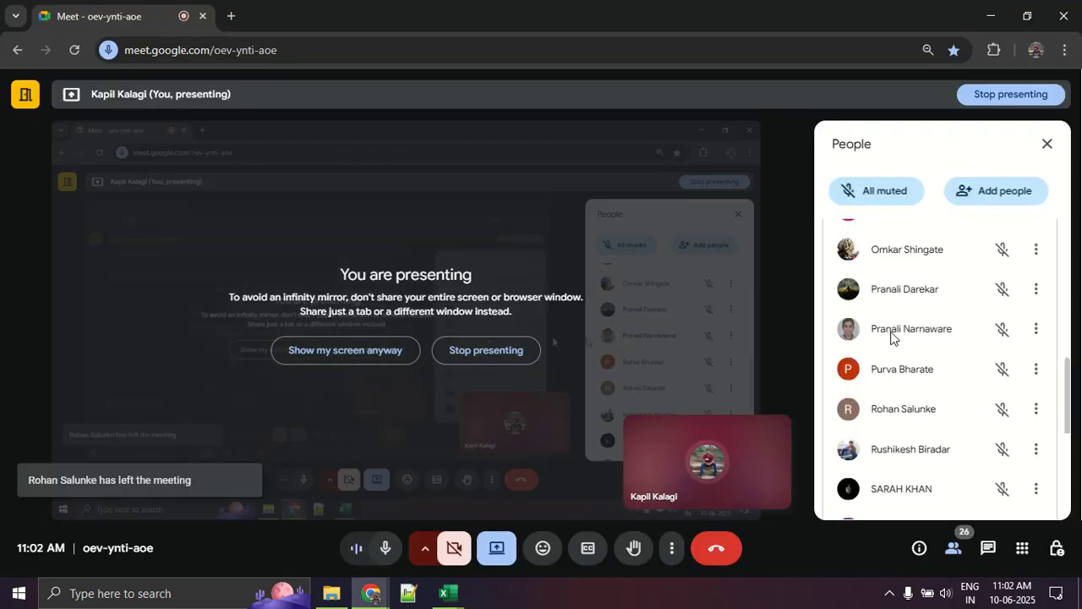
{"action": "scroll", "coordinate": [939, 329], "scroll_direction": "down", "scroll_amount": 4}
{"action": "scroll", "coordinate": [948, 342], "scroll_direction": "up", "scroll_amount": 3}
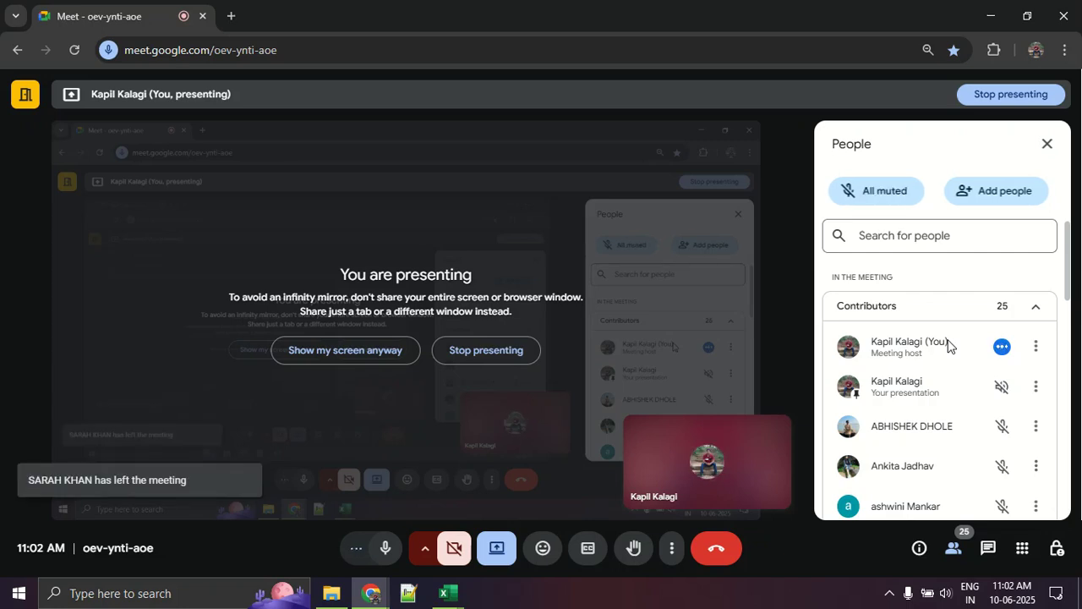
{"action": "scroll", "coordinate": [948, 344], "scroll_direction": "down", "scroll_amount": 10}
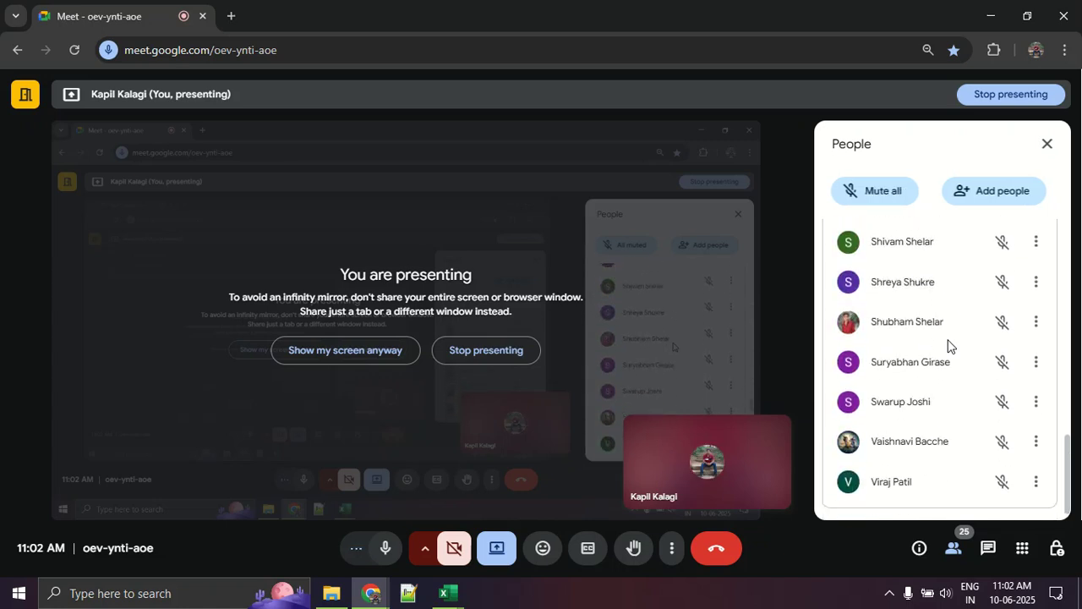
{"action": "scroll", "coordinate": [947, 344], "scroll_direction": "up", "scroll_amount": 10}
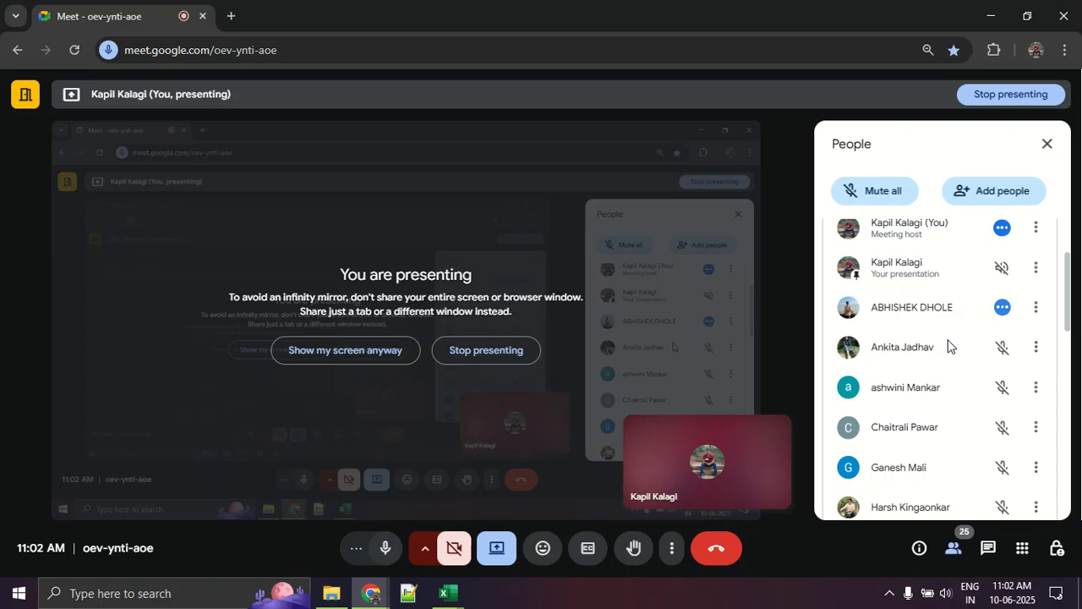
{"action": "key", "text": "alt+Tab"}
{"action": "key", "text": "alt+Tab"}
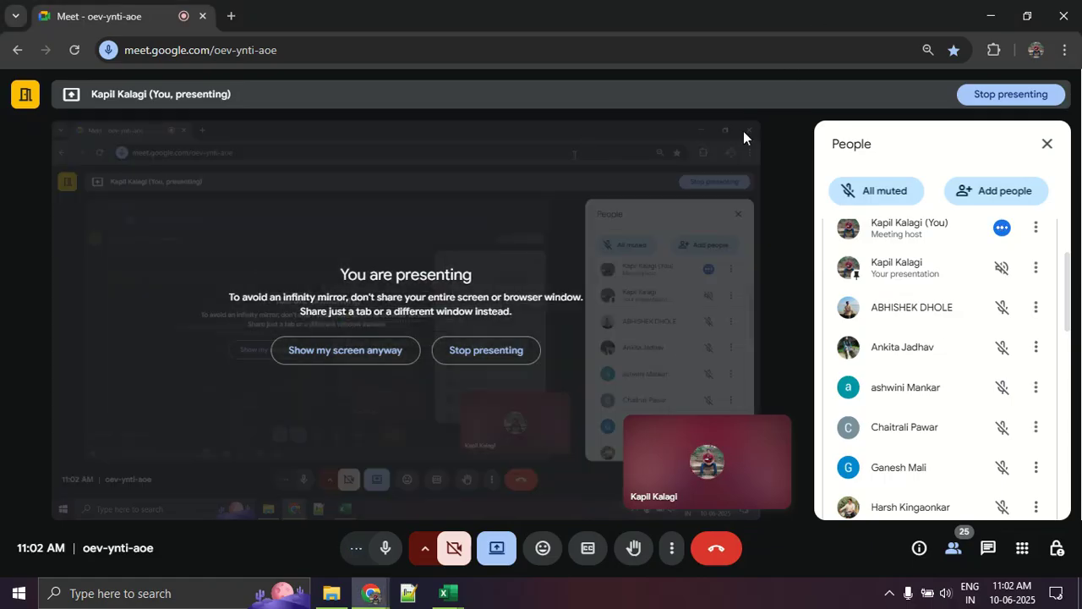
Open a new browser tab and search Google for "xlookup is available in 2013".
{"action": "left_click", "coordinate": [229, 17]}
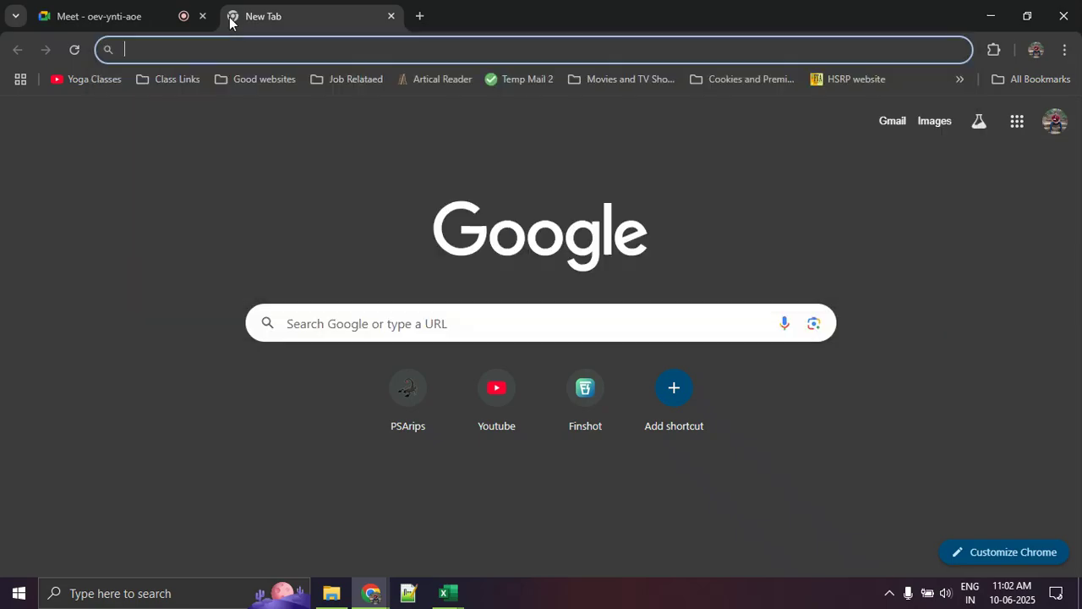
{"action": "key", "text": "alt+Tab"}
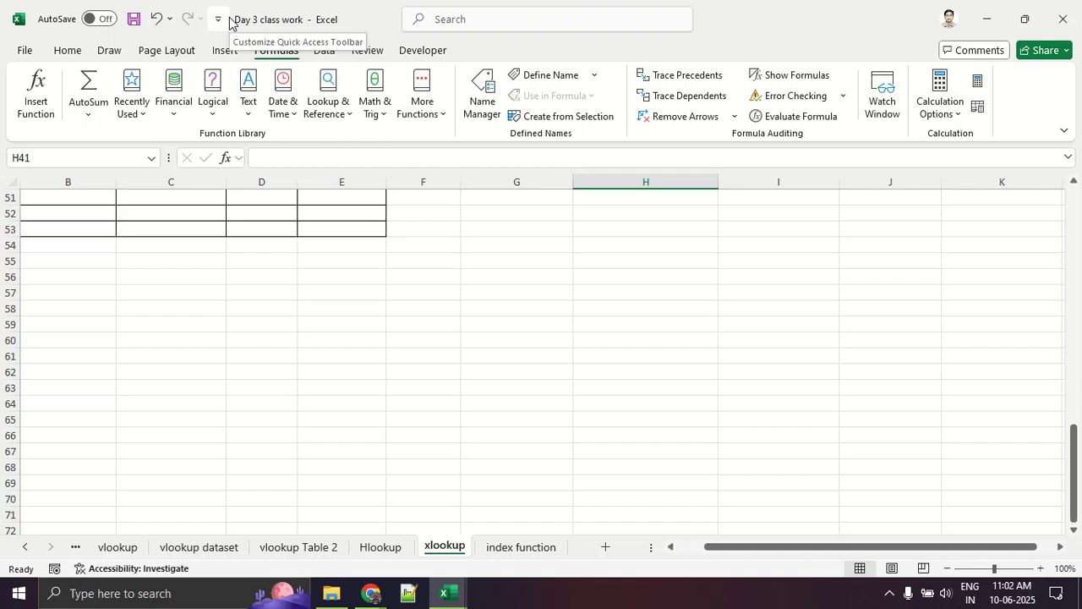
{"action": "key", "text": "alt+Tab"}
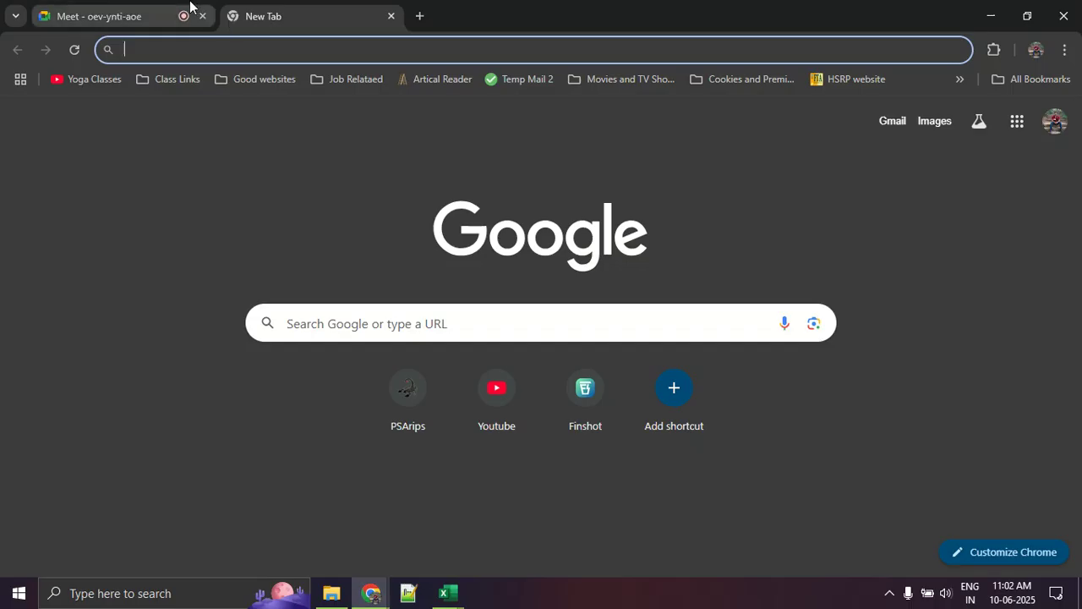
{"action": "left_click", "coordinate": [142, 7]}
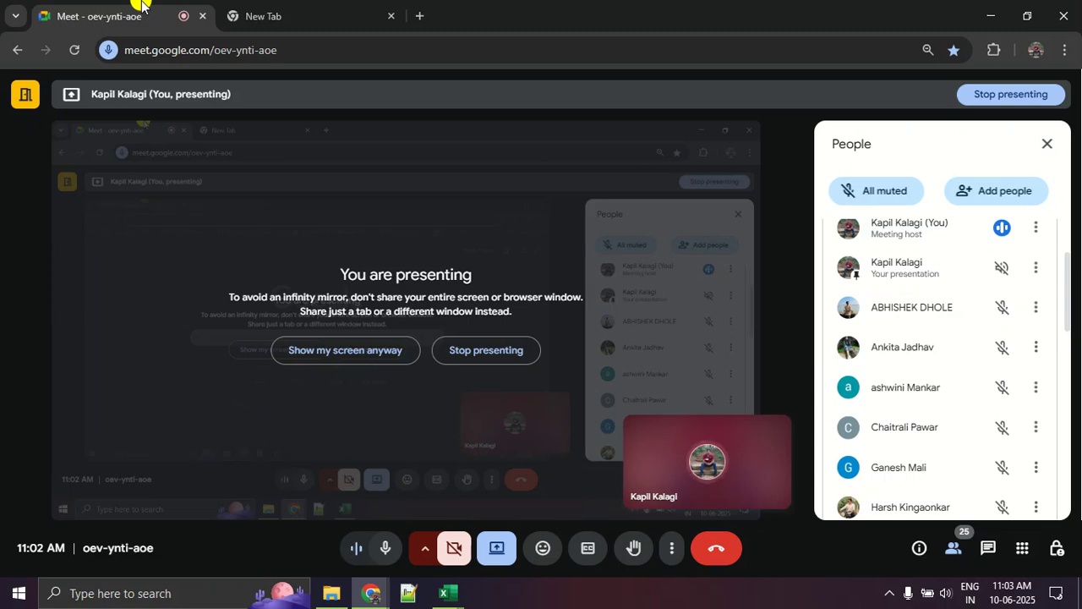
{"action": "left_click", "coordinate": [255, 8]}
{"action": "type", "text": "xlo"}
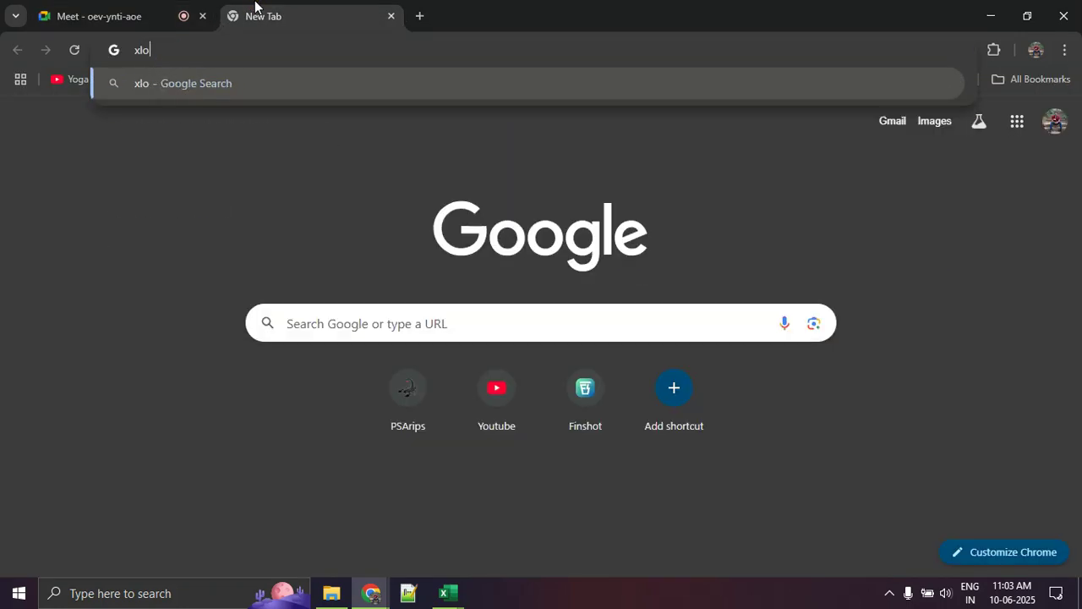
{"action": "type", "text": "okup is not"}
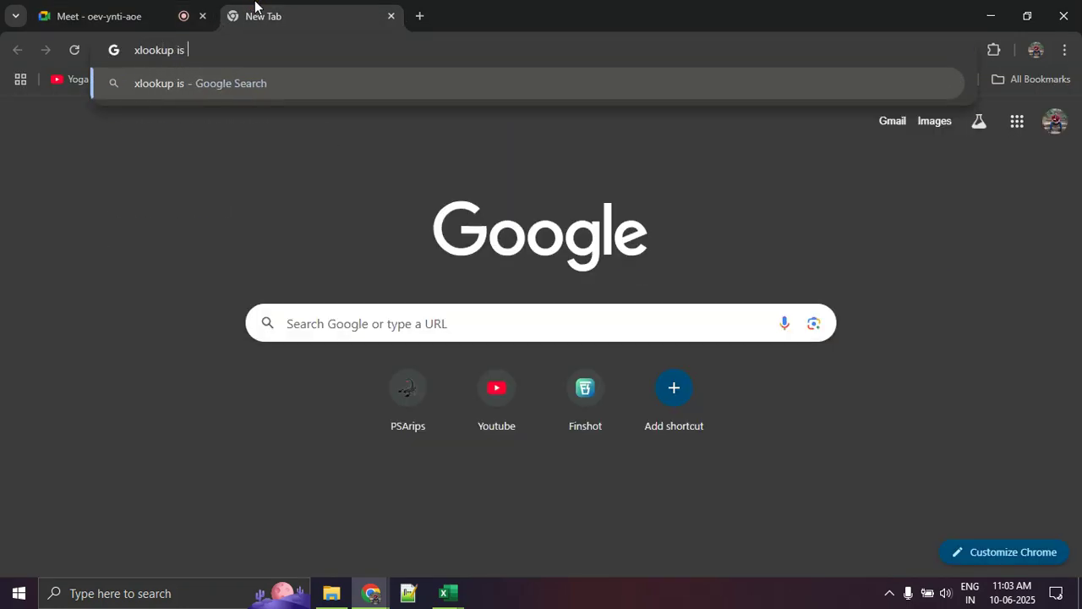
{"action": "key", "text": "BackSpace"}
{"action": "key", "text": "BackSpace"}
{"action": "key", "text": "BackSpace"}
{"action": "type", "text": "available in 2013"}
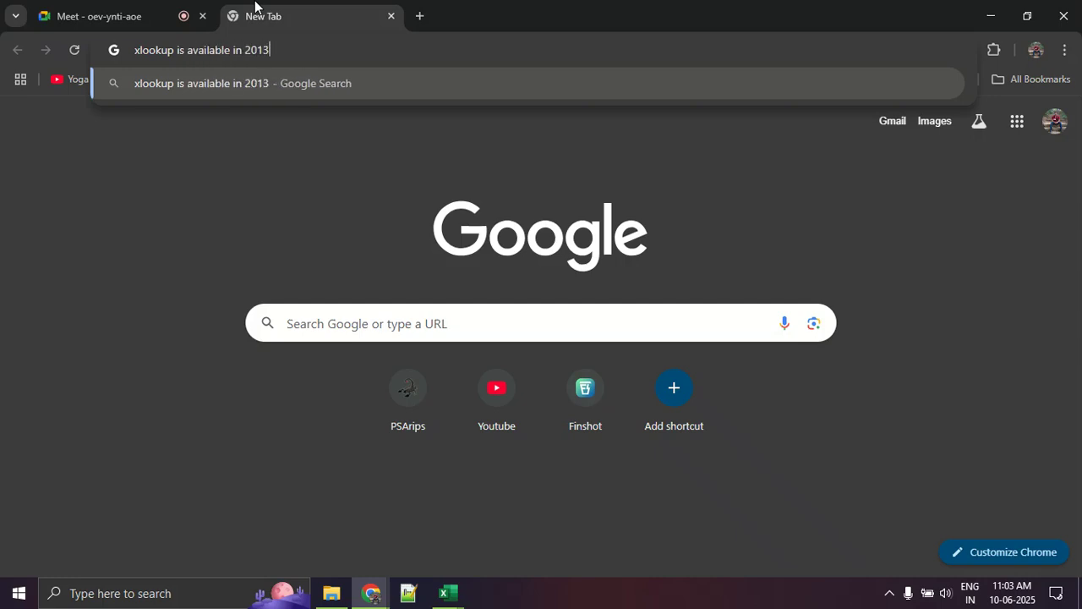
{"action": "key", "text": "Return"}
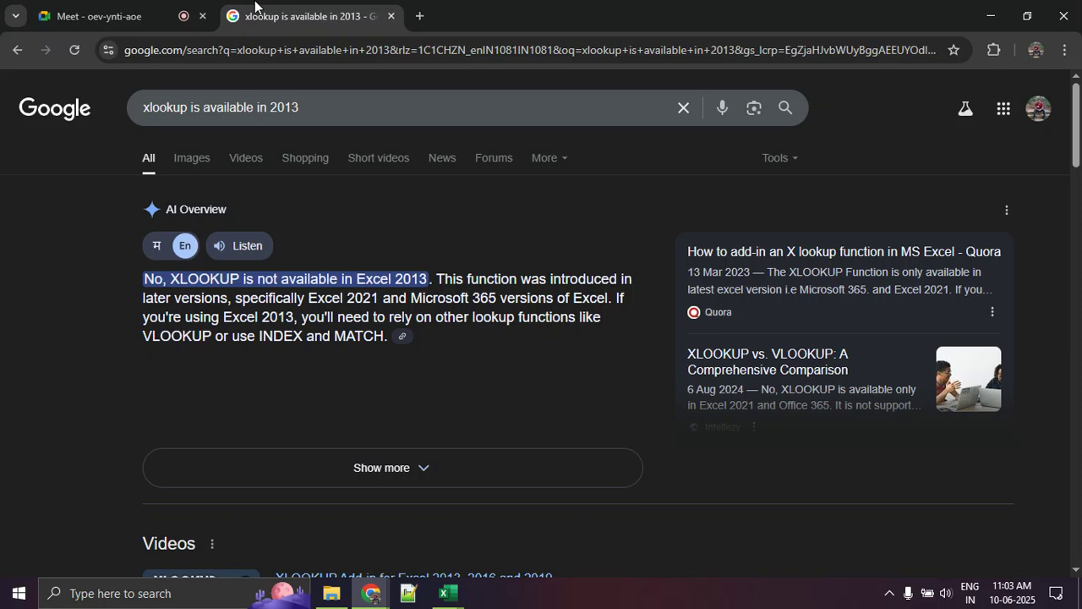
Examine the search's AI Overview on XLOOKUP availability, underlining the words about later versions, Excel 2021 and Microsoft 365.
{"action": "key", "text": "alt+Tab"}
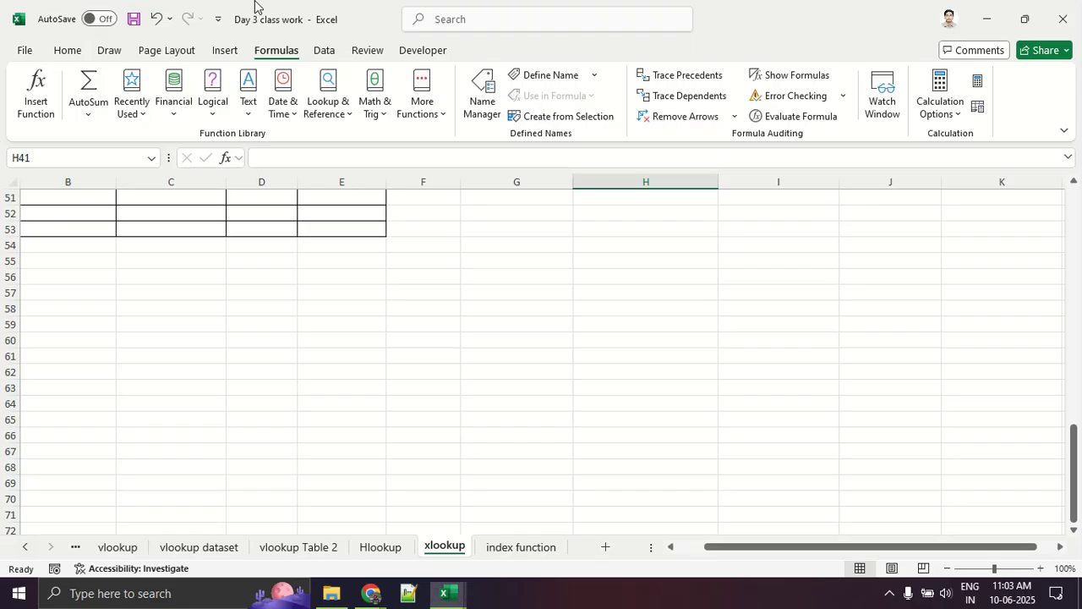
{"action": "key", "text": "alt+Tab"}
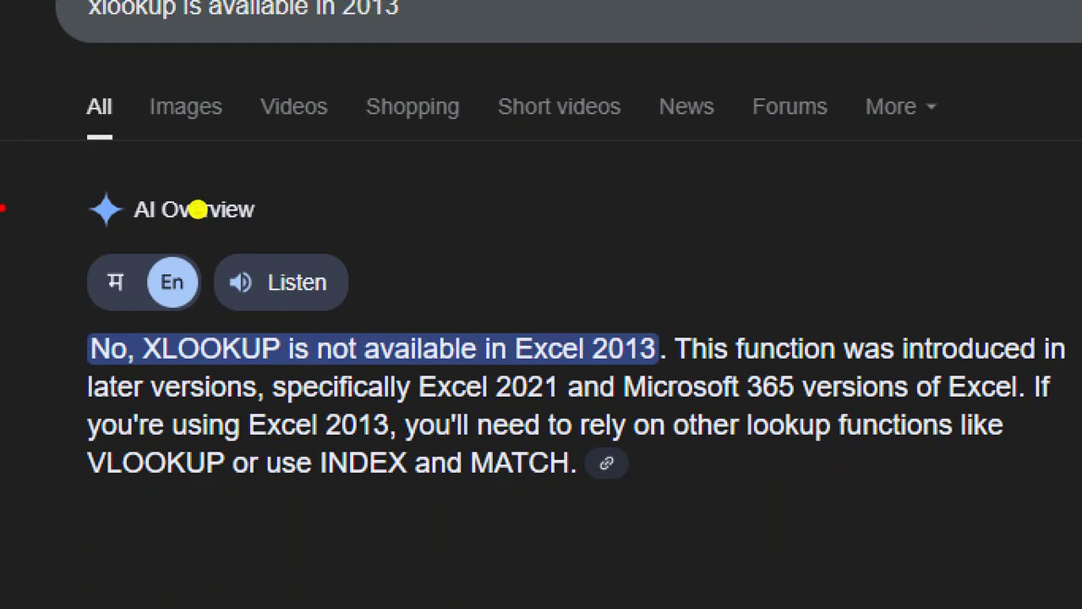
{"action": "left_click_drag", "start_coordinate": [49, 406], "coordinate": [556, 396]}
{"action": "mouse_move", "coordinate": [639, 390]}
{"action": "left_mouse_down"}
{"action": "mouse_move", "coordinate": [954, 425]}
{"action": "mouse_move", "coordinate": [1081, 406]}
{"action": "left_mouse_up"}
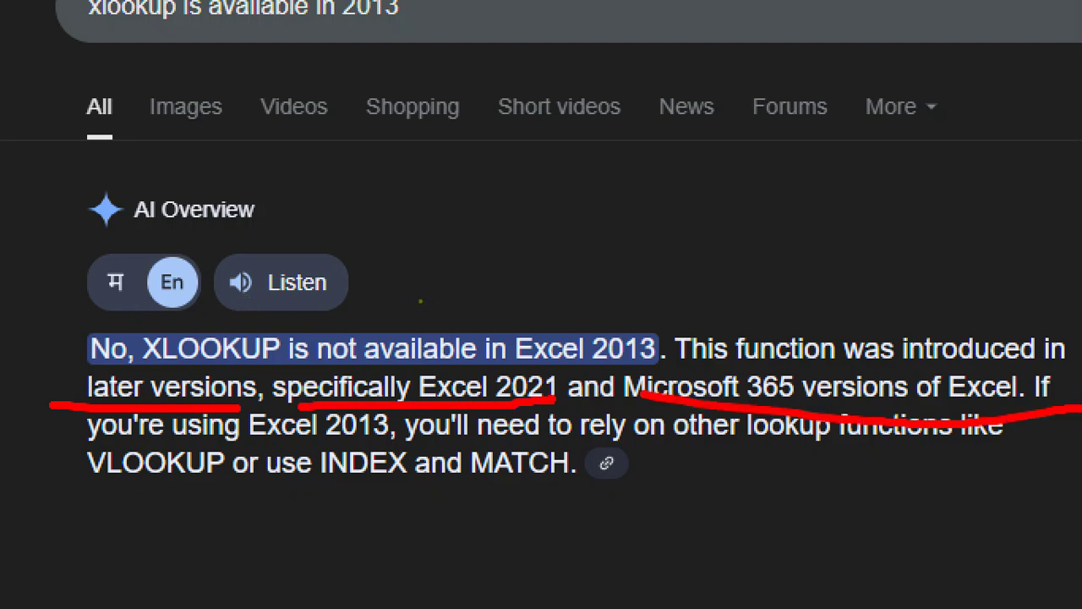
Finish underlining the supported Excel versions, switch back to the Excel workbook and view the empty Table 3 on the xlookup sheet.
{"action": "left_click_drag", "start_coordinate": [681, 376], "coordinate": [1081, 367]}
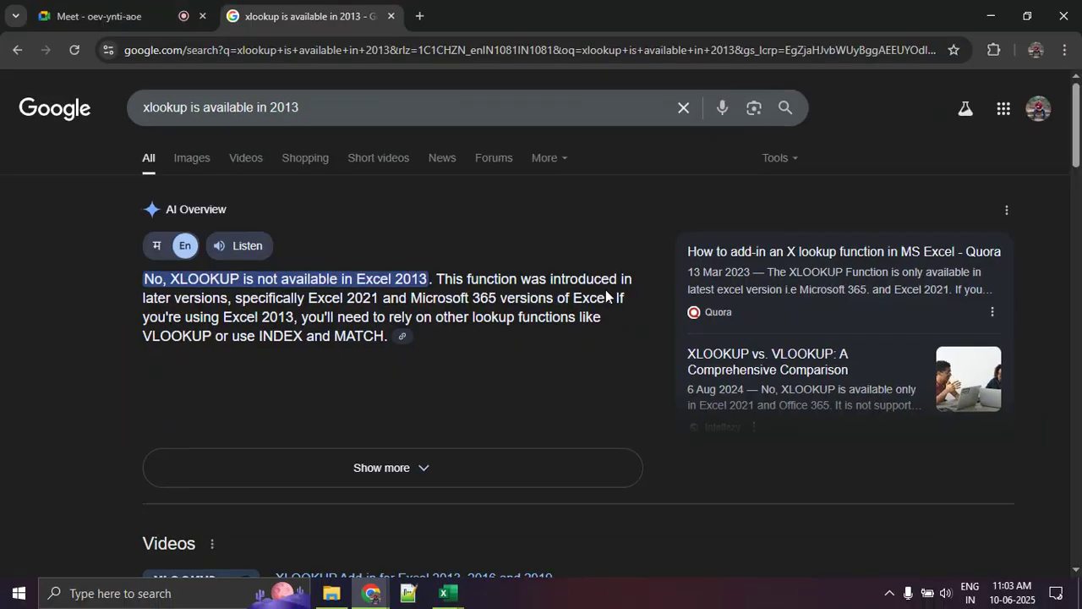
{"action": "key", "text": "alt+Tab"}
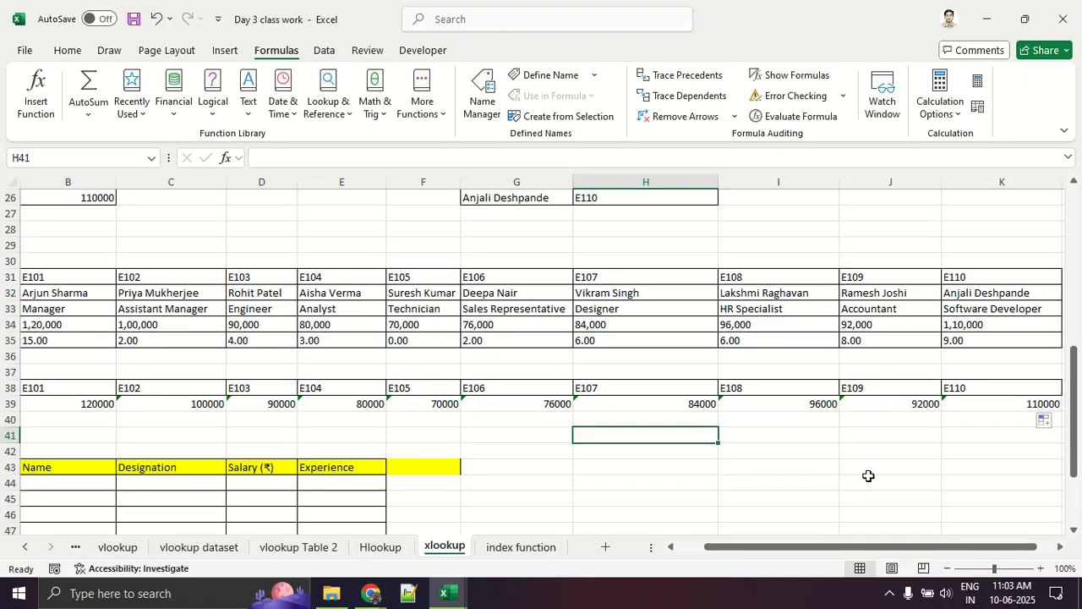
{"action": "left_click_drag", "start_coordinate": [884, 551], "coordinate": [734, 527]}
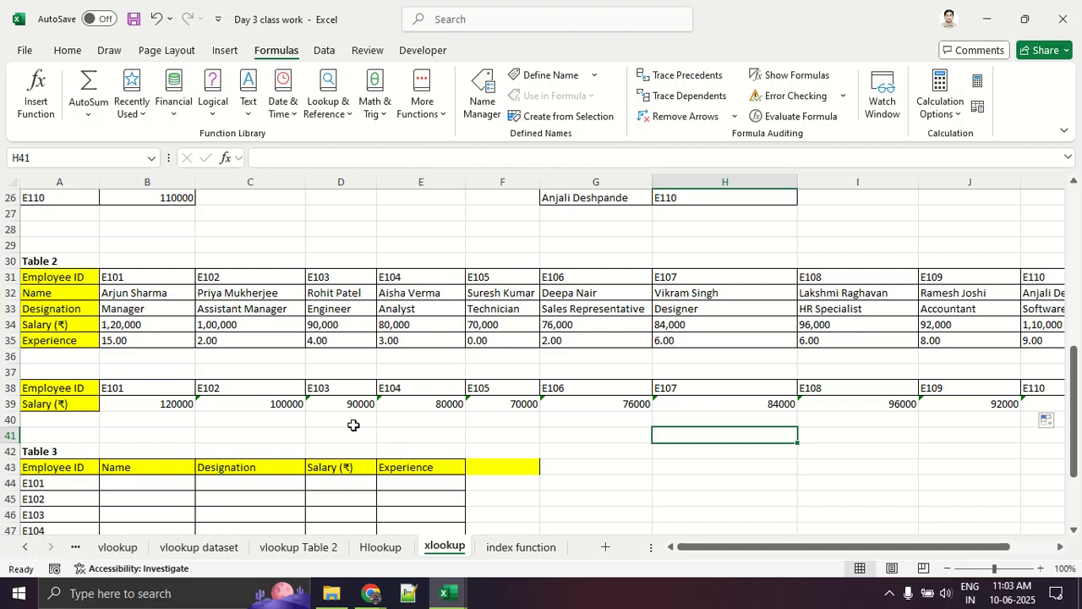
{"action": "scroll", "coordinate": [346, 424], "scroll_direction": "down", "scroll_amount": 3}
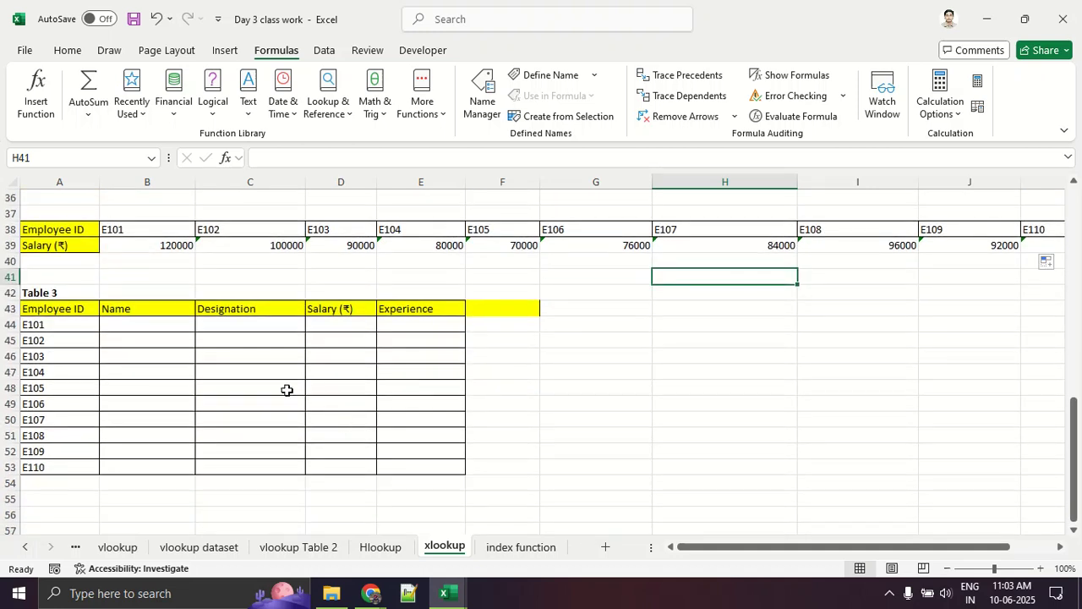
Check the installed Office product and Excel version in the account information, and return to cell D45 of the xlookup sheet.
{"action": "left_click", "coordinate": [23, 50]}
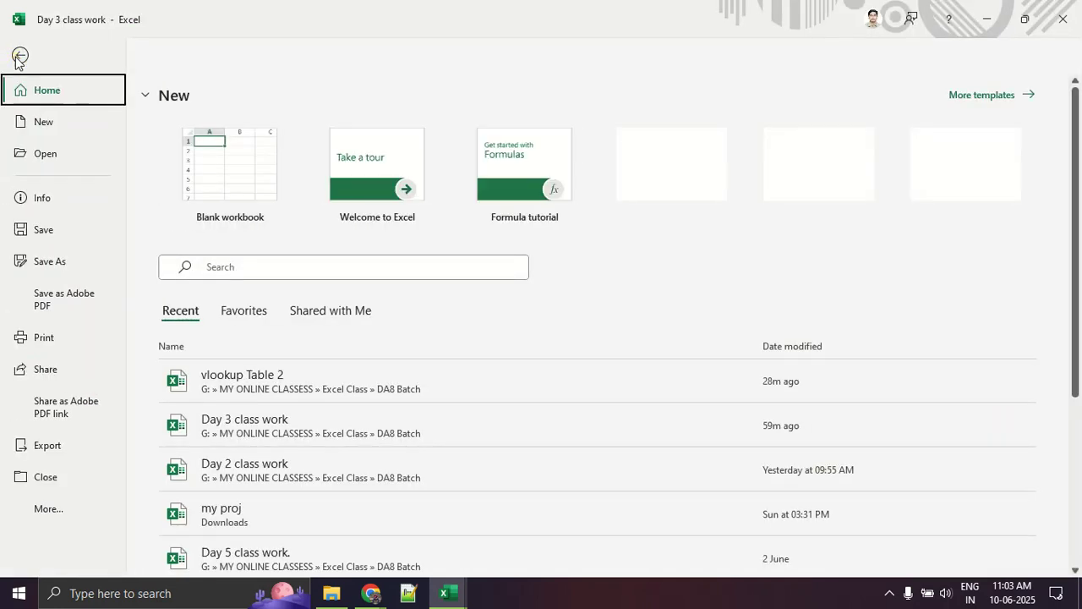
{"action": "left_click", "coordinate": [67, 505]}
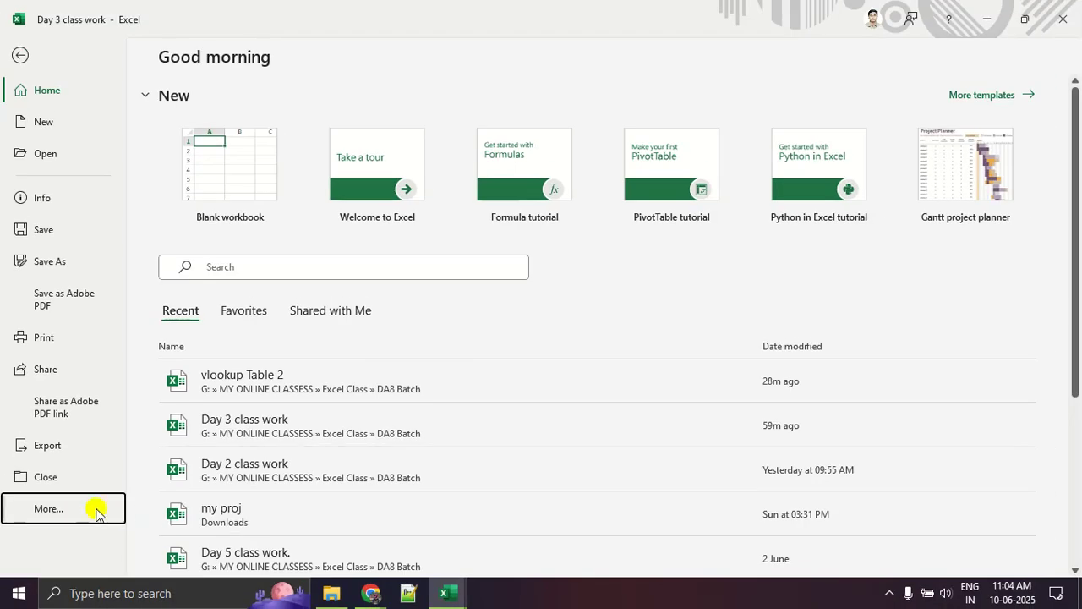
{"action": "left_click", "coordinate": [95, 508]}
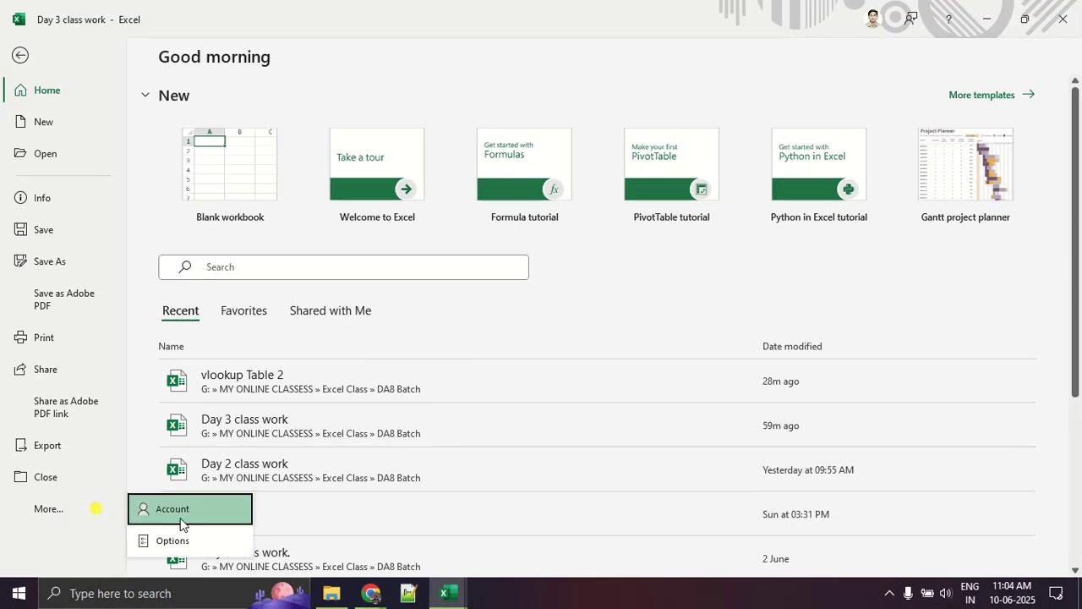
{"action": "left_click", "coordinate": [180, 511]}
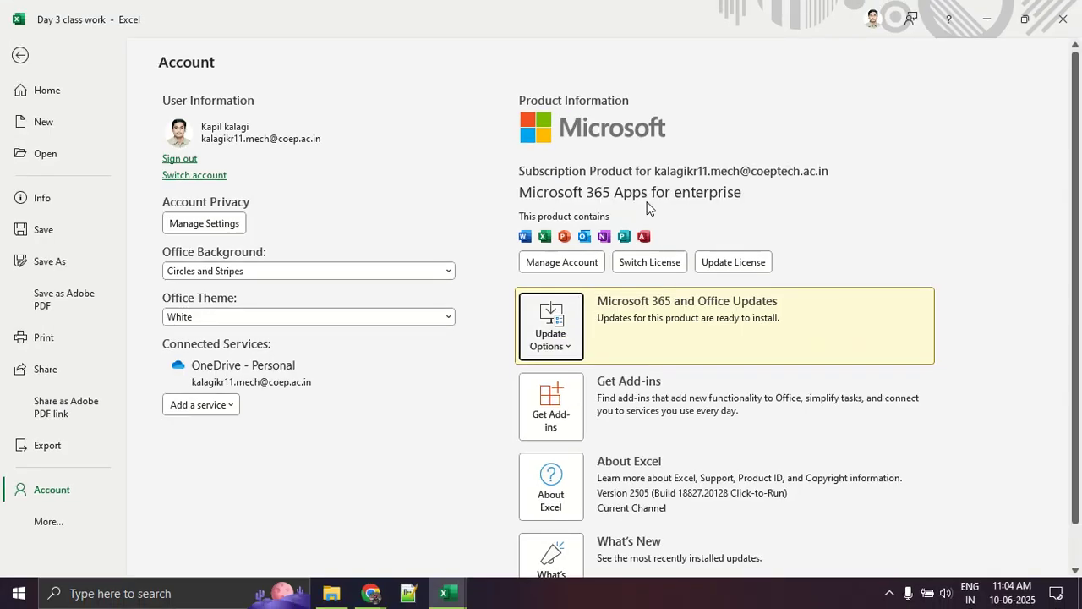
{"action": "key", "text": "Escape"}
{"action": "left_click", "coordinate": [370, 342]}
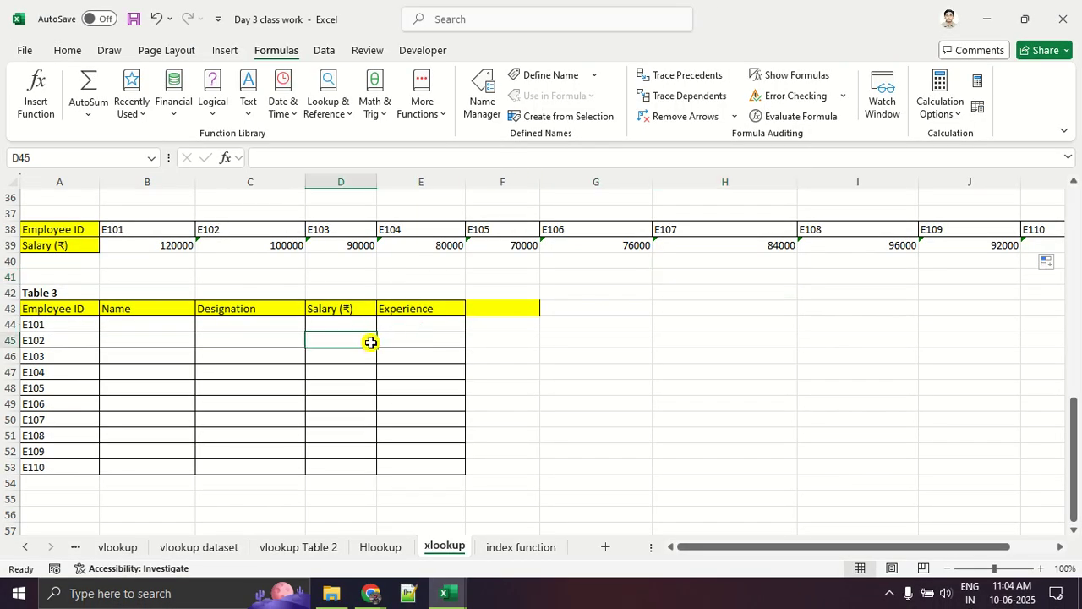
Show Table 1 on the vlookup dataset sheet, mark its columns with handwritten numbers starting from 1 at Employee ID, and clear the marks.
{"action": "scroll", "coordinate": [371, 342], "scroll_direction": "up", "scroll_amount": 12}
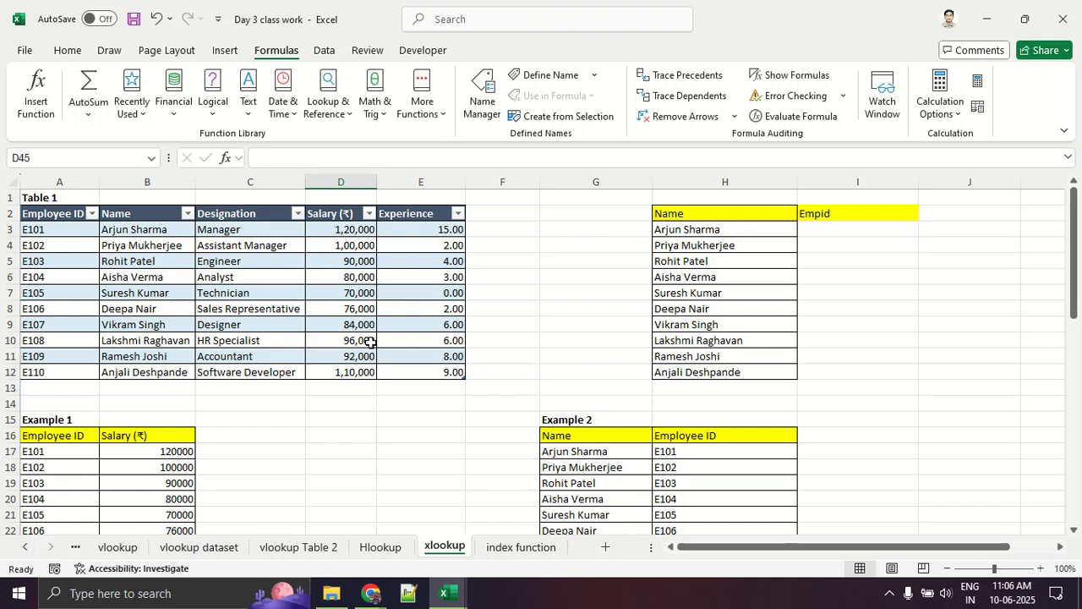
{"action": "left_click", "coordinate": [233, 546]}
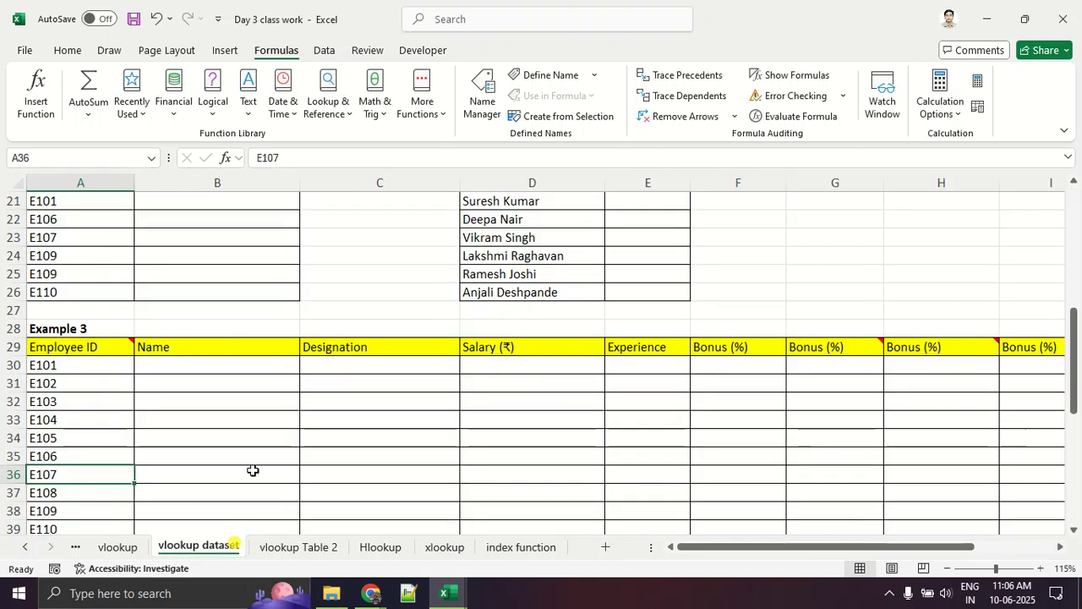
{"action": "scroll", "coordinate": [252, 470], "scroll_direction": "up", "scroll_amount": 7}
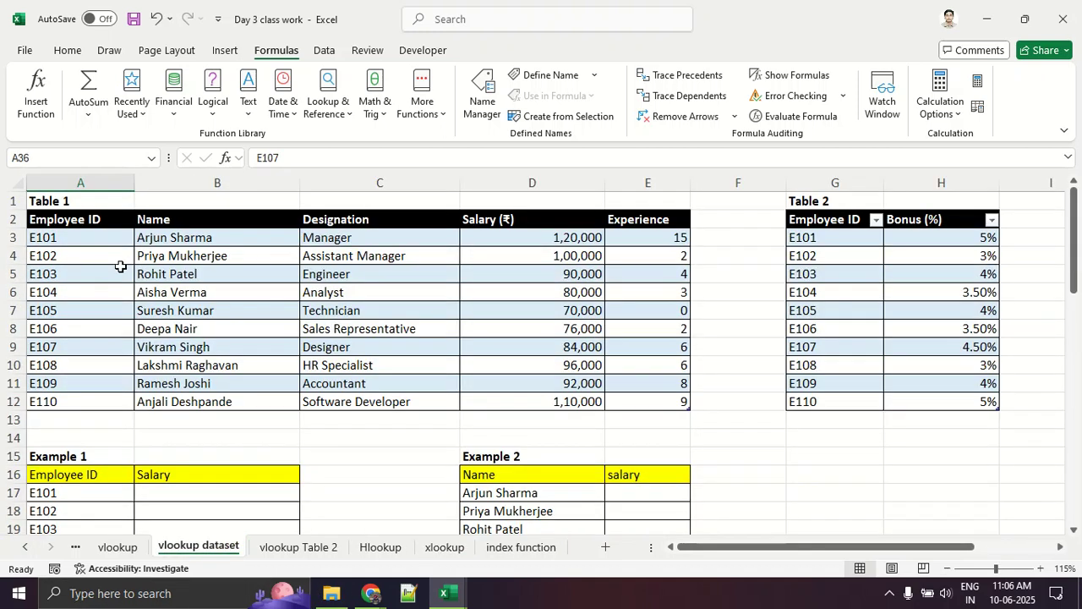
{"action": "left_click_drag", "start_coordinate": [69, 297], "coordinate": [102, 289]}
{"action": "left_click_drag", "start_coordinate": [203, 289], "coordinate": [225, 314]}
{"action": "left_click_drag", "start_coordinate": [346, 297], "coordinate": [365, 377]}
{"action": "left_click_drag", "start_coordinate": [534, 299], "coordinate": [660, 345]}
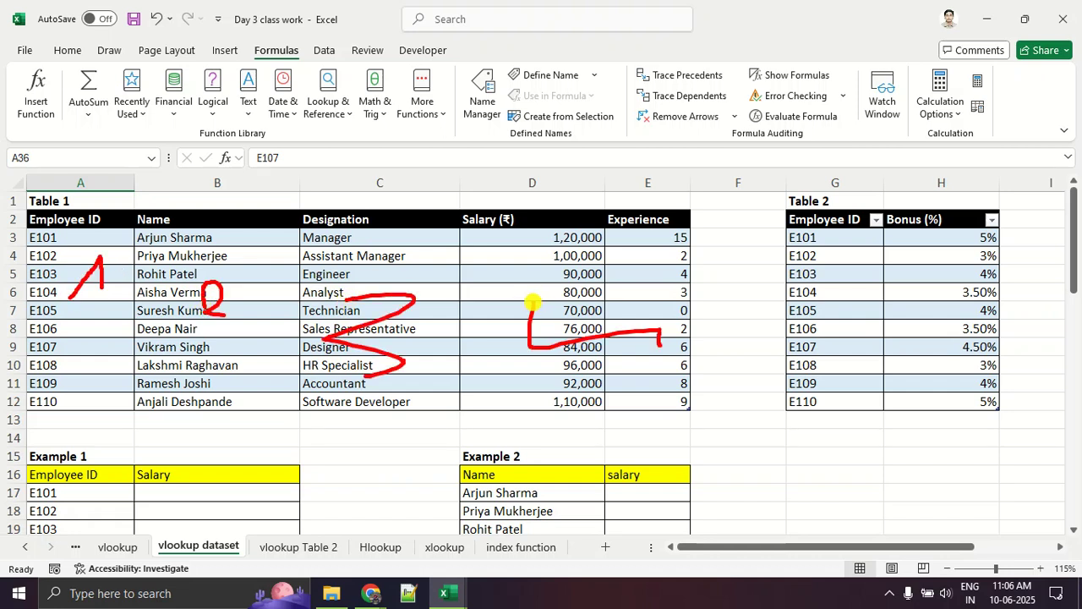
{"action": "left_click_drag", "start_coordinate": [592, 290], "coordinate": [591, 290]}
{"action": "key", "text": "Escape"}
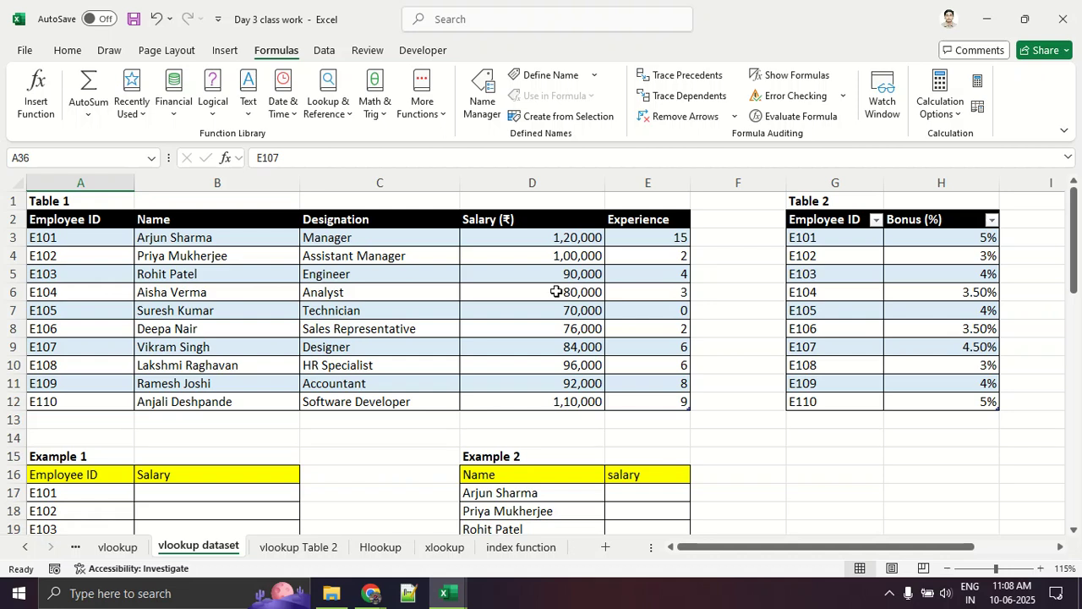
Switch to Chrome, close the XLOOKUP search tab and look through the Google Meet participant list.
{"action": "key", "text": "alt+Tab"}
{"action": "key", "text": "alt+Tab"}
{"action": "key", "text": "alt+Tab"}
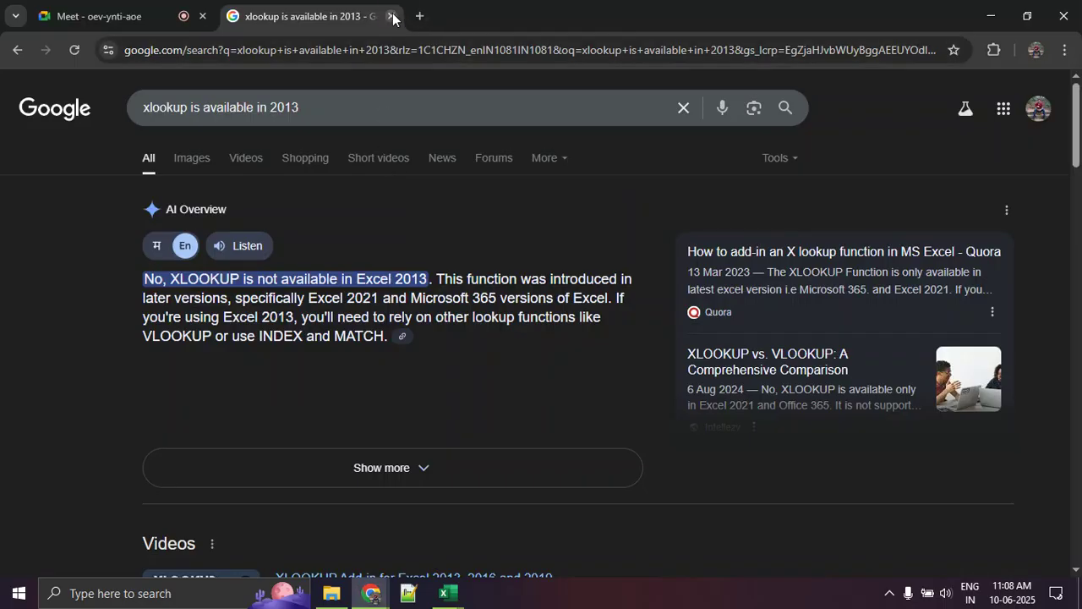
{"action": "left_click", "coordinate": [390, 16]}
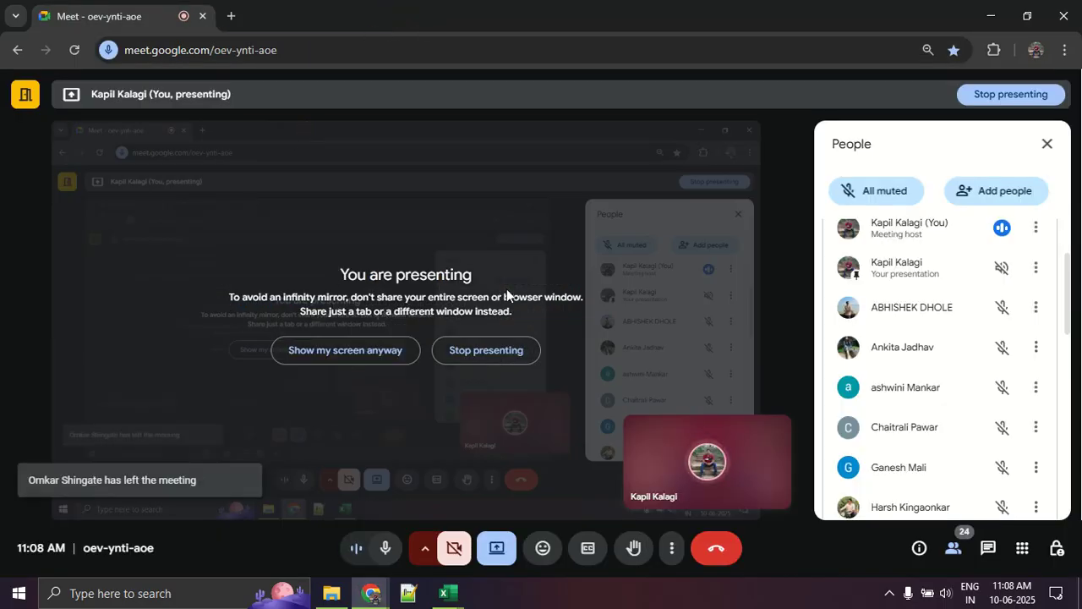
{"action": "scroll", "coordinate": [944, 418], "scroll_direction": "down", "scroll_amount": 8}
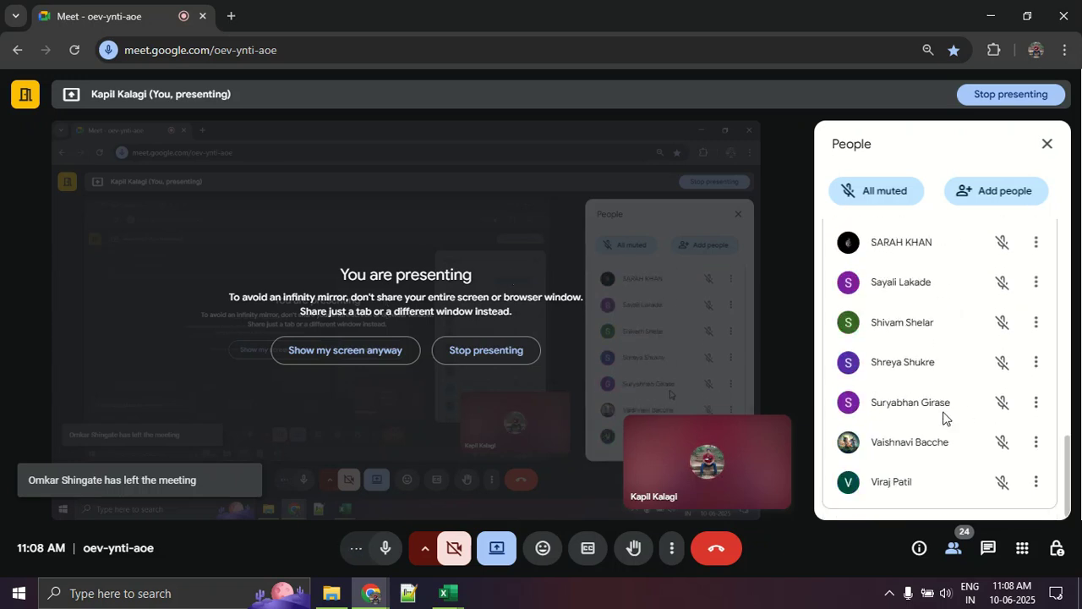
{"action": "scroll", "coordinate": [942, 415], "scroll_direction": "up", "scroll_amount": 8}
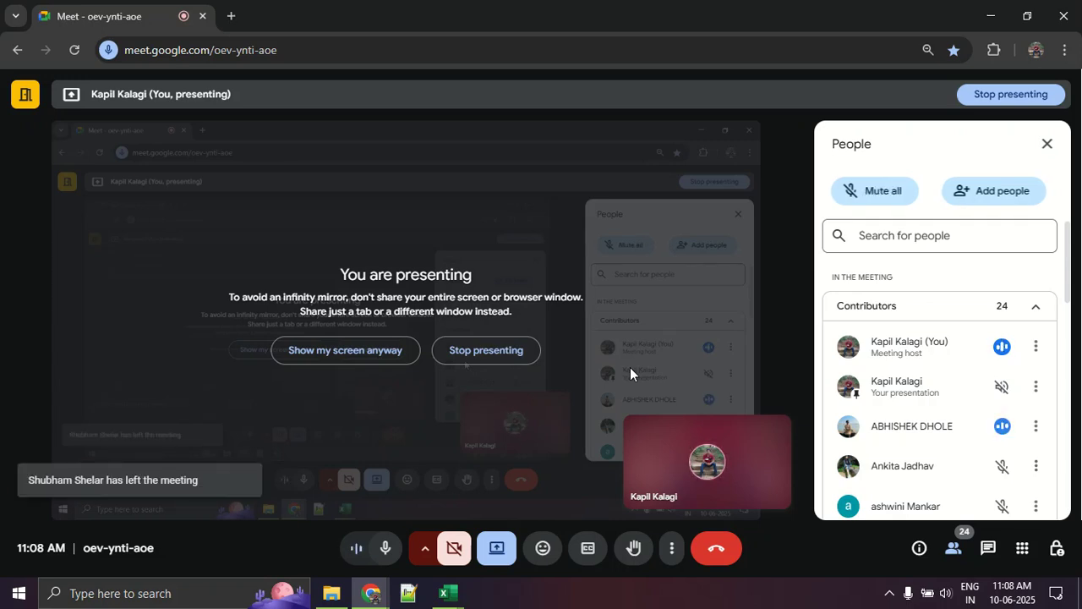
Stop presenting the screen in the Google Meet call and open the red app among the hidden system tray icons.
{"action": "left_click", "coordinate": [491, 549]}
{"action": "left_click", "coordinate": [505, 498]}
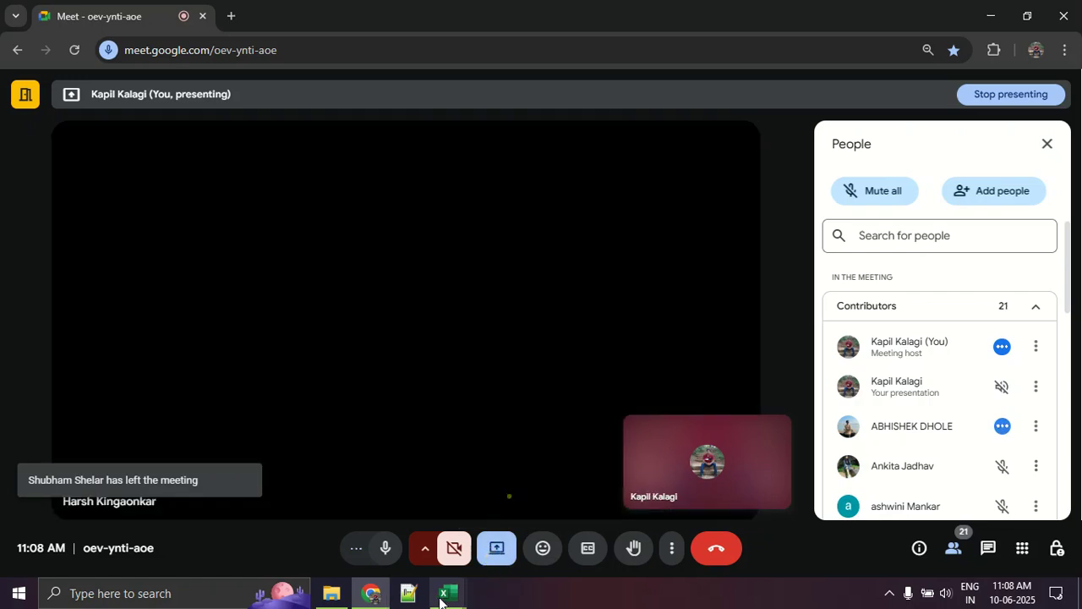
{"action": "left_click", "coordinate": [888, 594]}
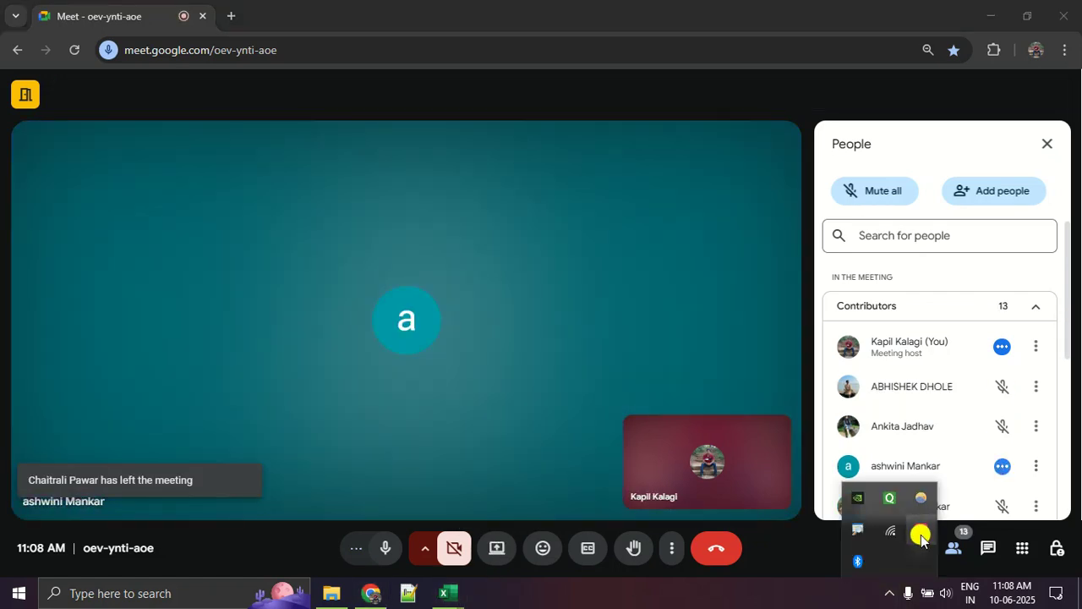
{"action": "left_click", "coordinate": [922, 528]}
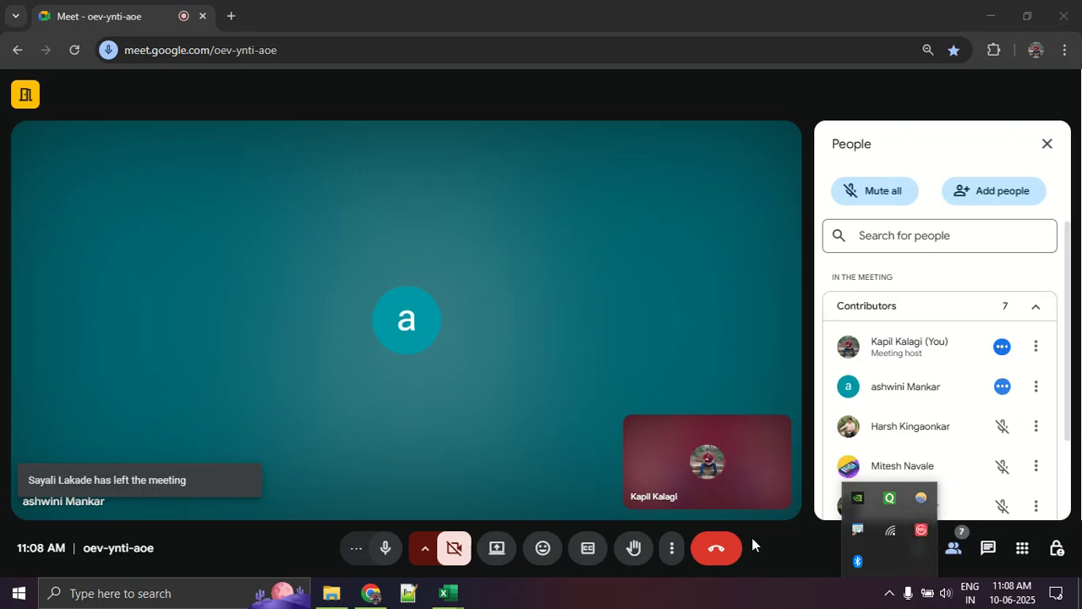
End the Google Meet call for everyone and close the Chrome window.
{"action": "left_click", "coordinate": [720, 551]}
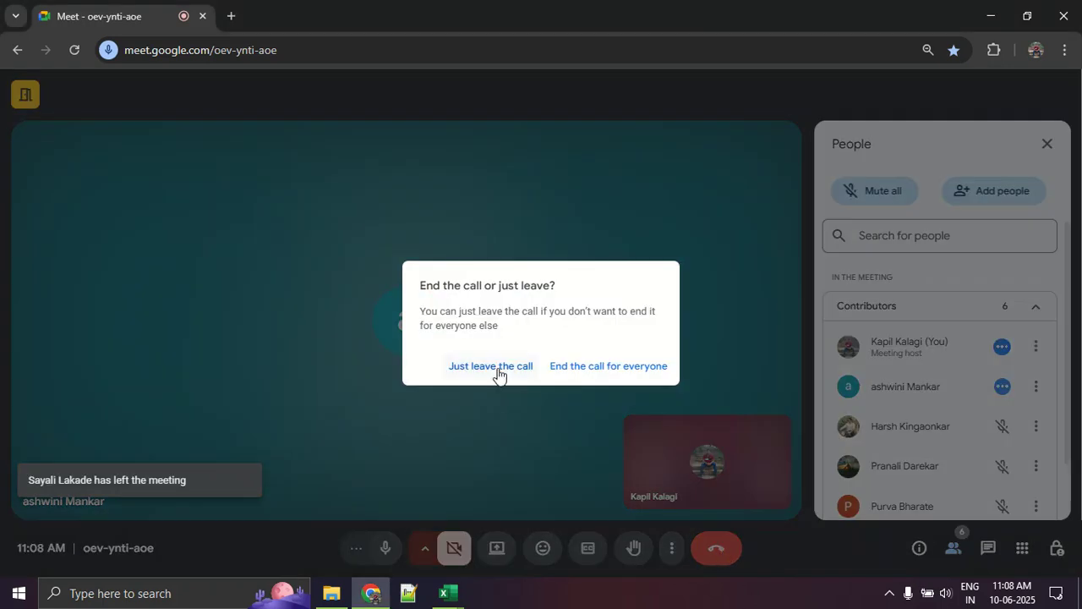
{"action": "left_click", "coordinate": [600, 371]}
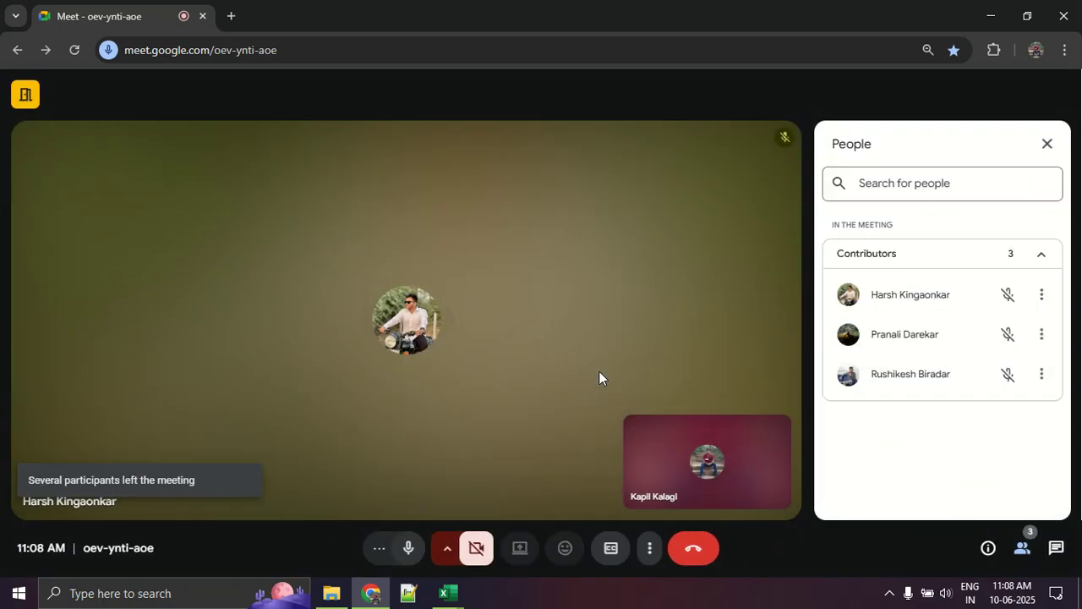
{"action": "left_click", "coordinate": [1064, 15]}
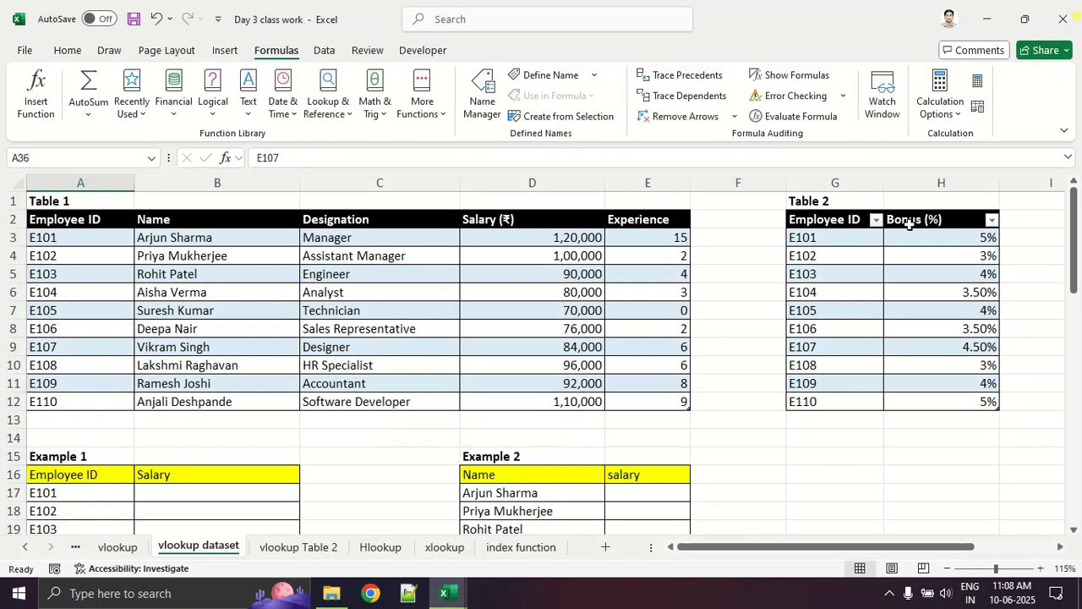